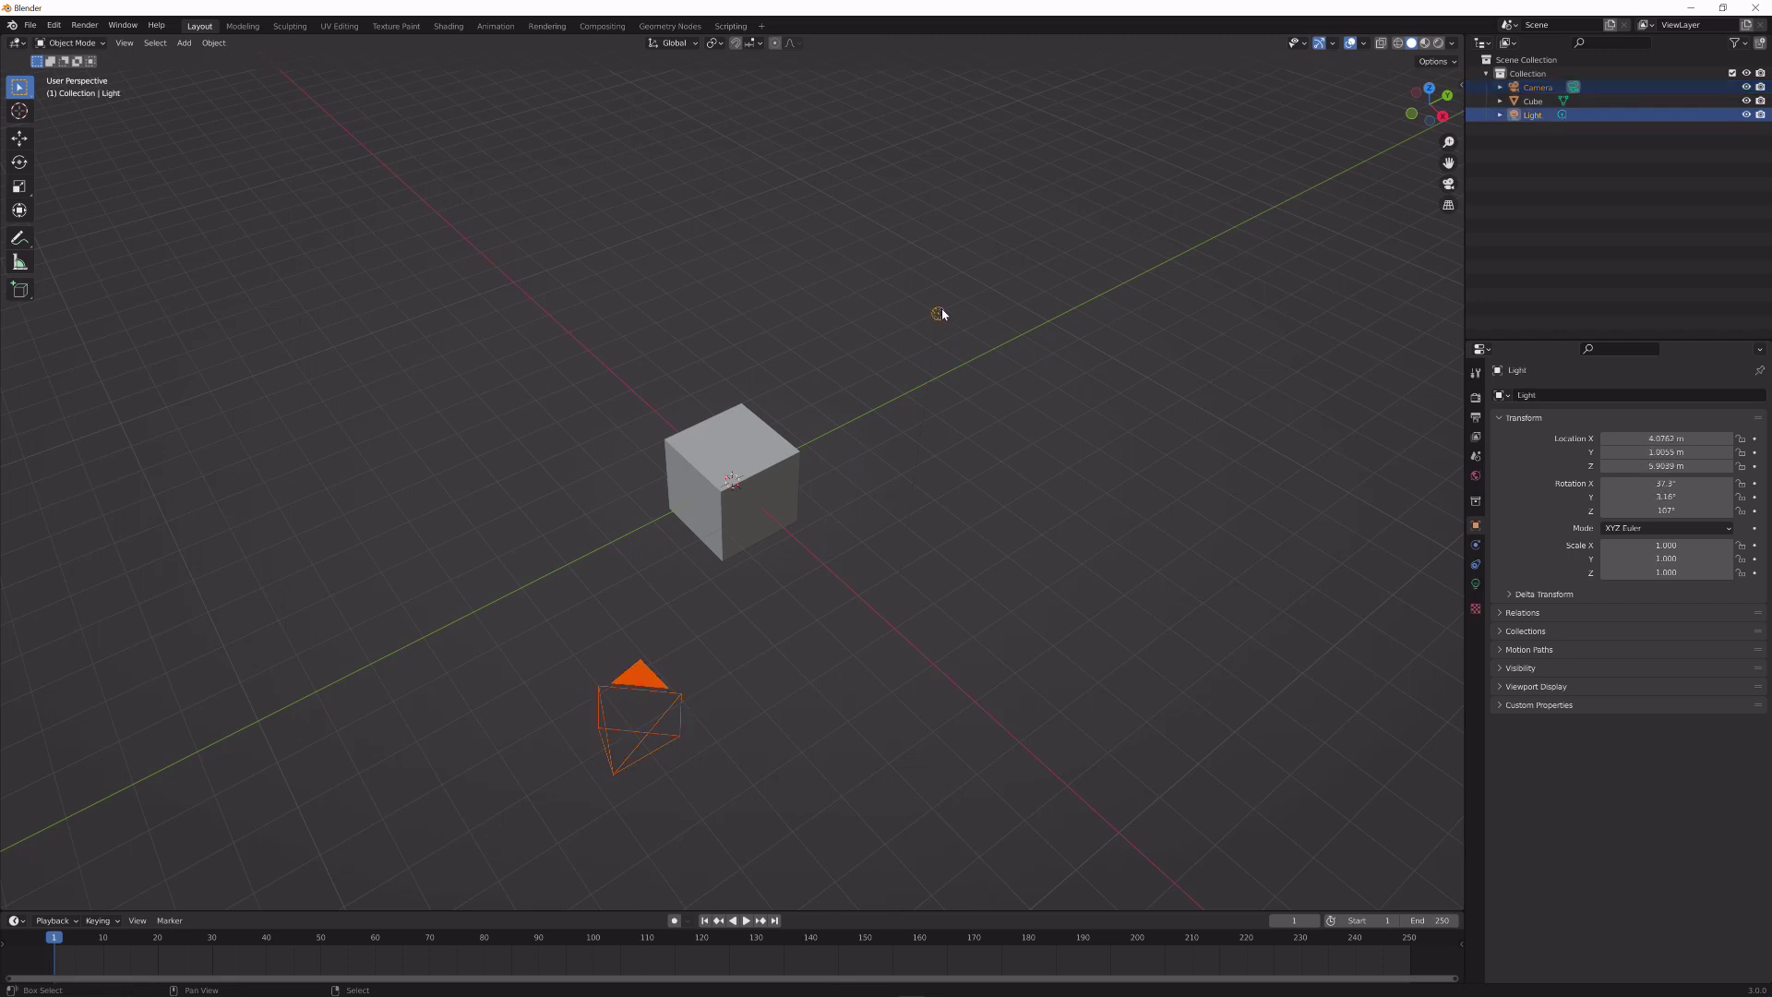
# - Delete the selected camera and light from the scene
pyautogui.press('x')
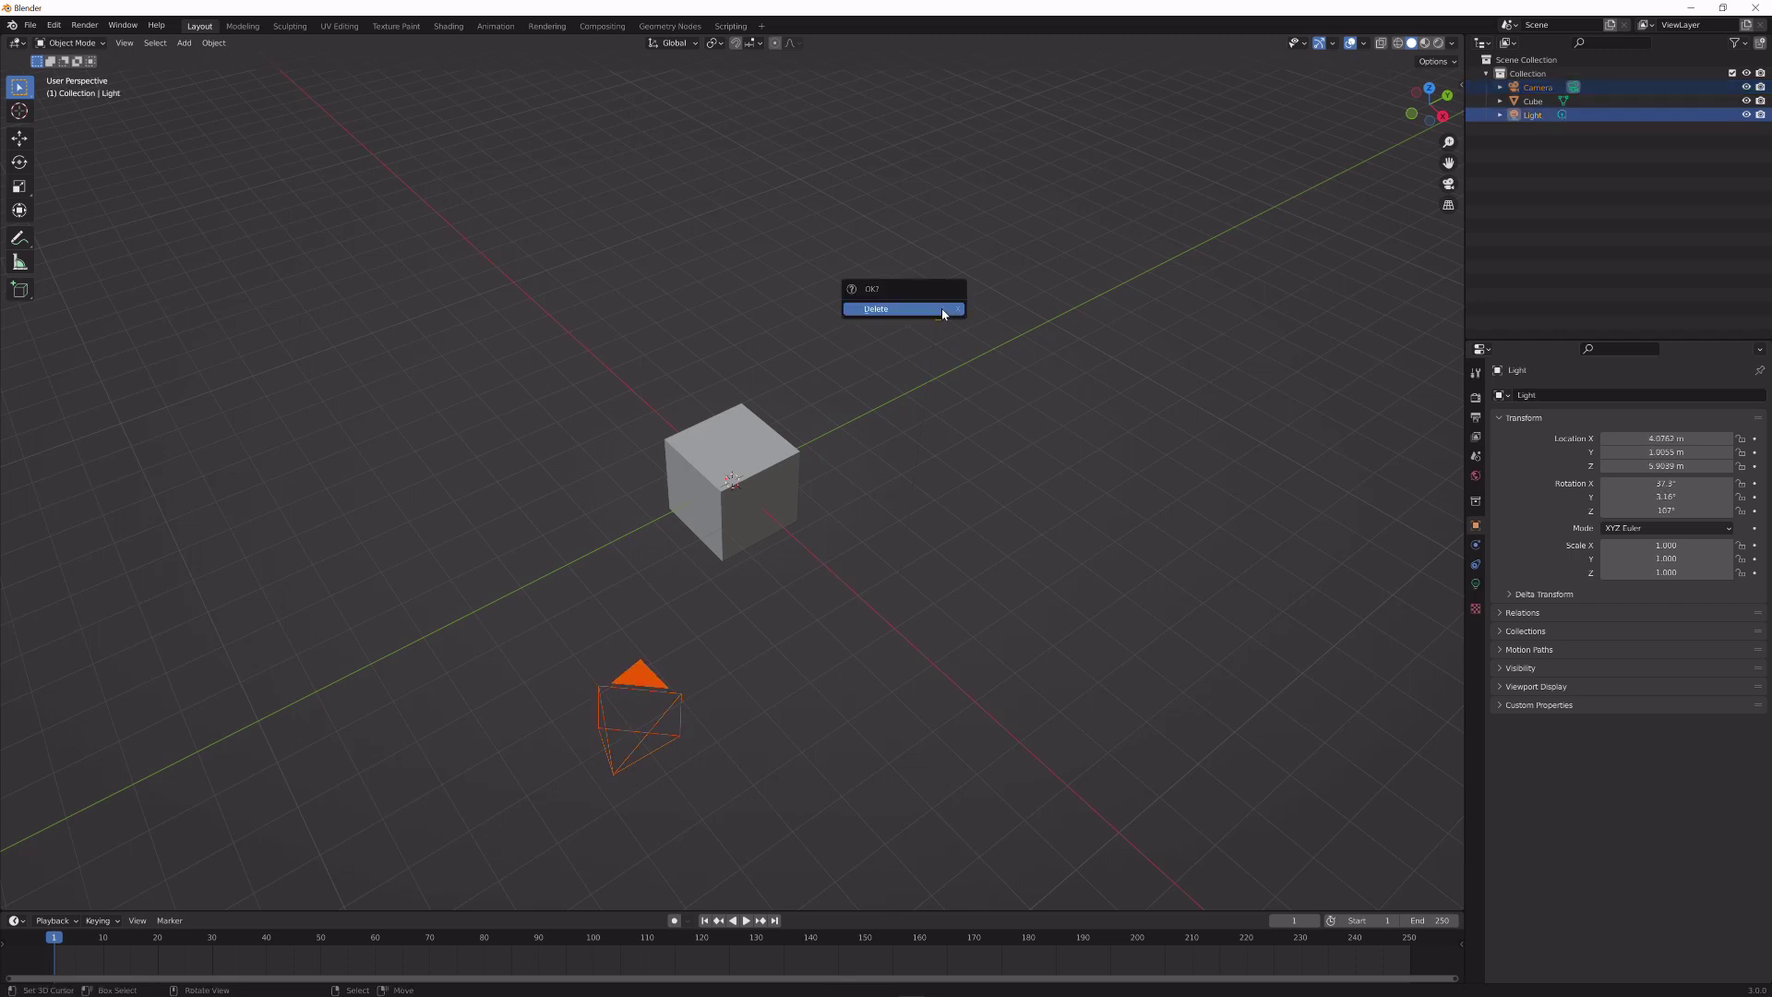
pyautogui.click(942, 314)
# - Delete the cube's bottom face in face-select Edit Mode and return to Object Mode
pyautogui.scroll(4, 718, 552)
pyautogui.click(721, 551)
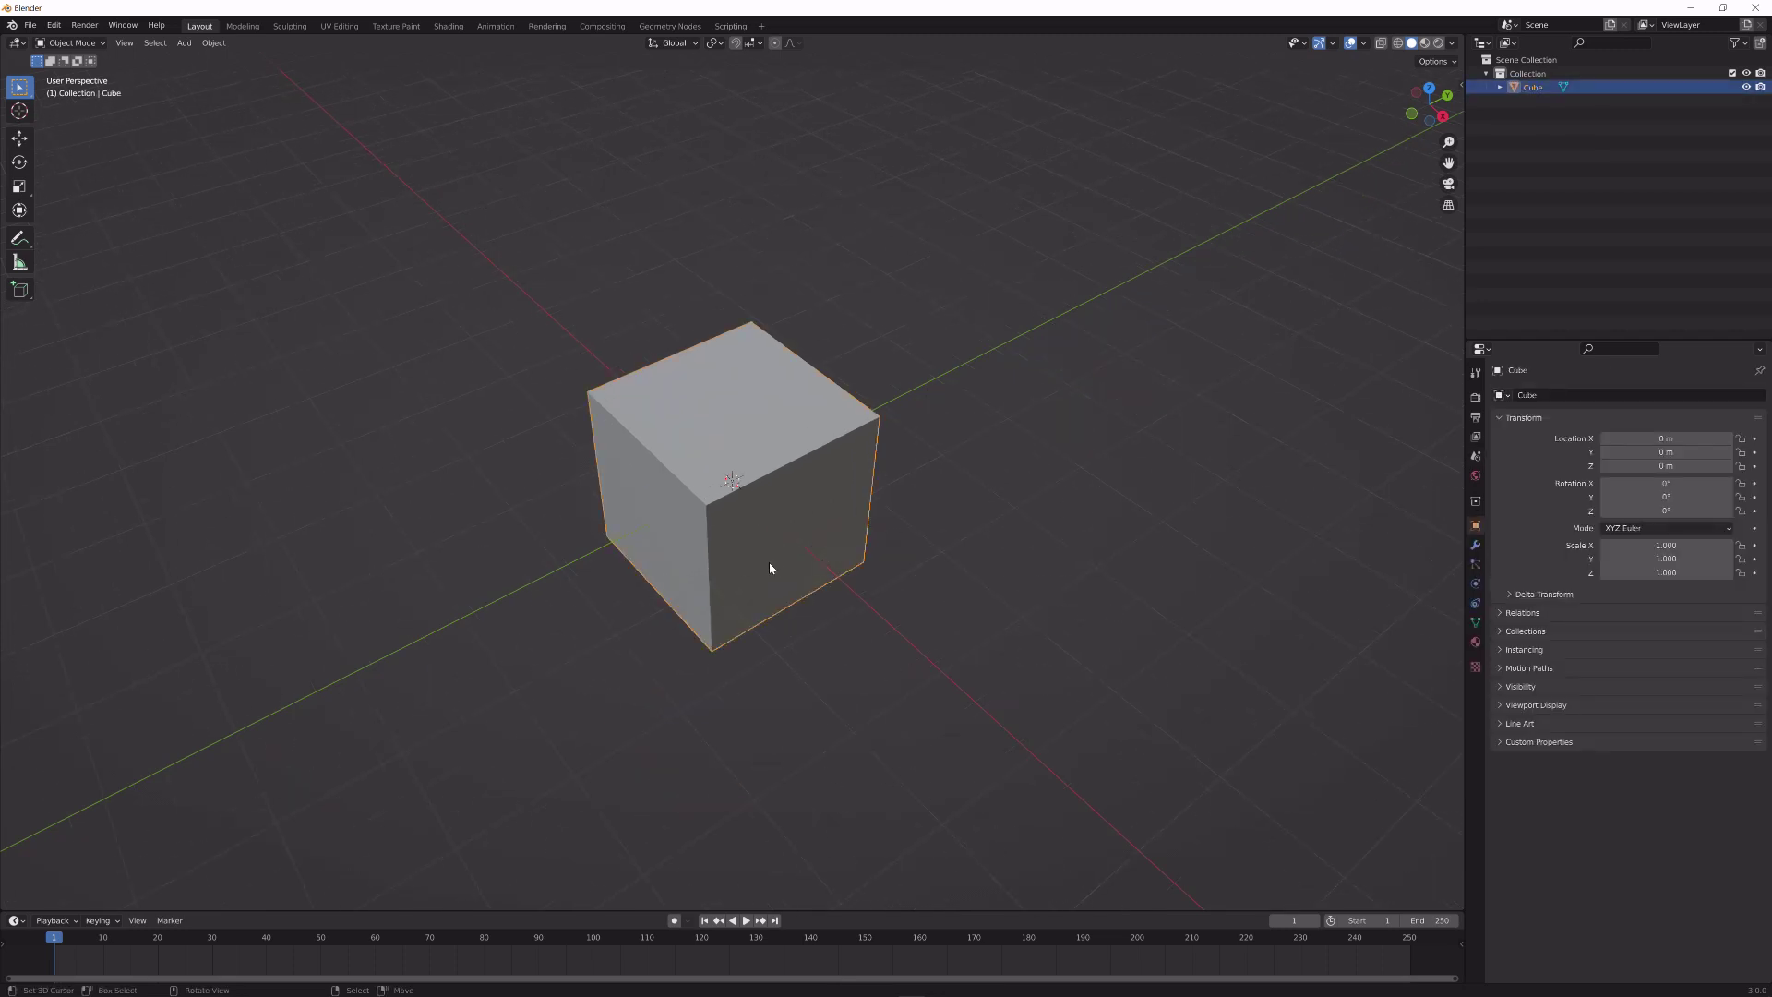
pyautogui.moveTo(783, 519); pyautogui.dragTo(788, 393, button='middle')
pyautogui.press('Tab')
pyautogui.press('3')
pyautogui.click(731, 562)
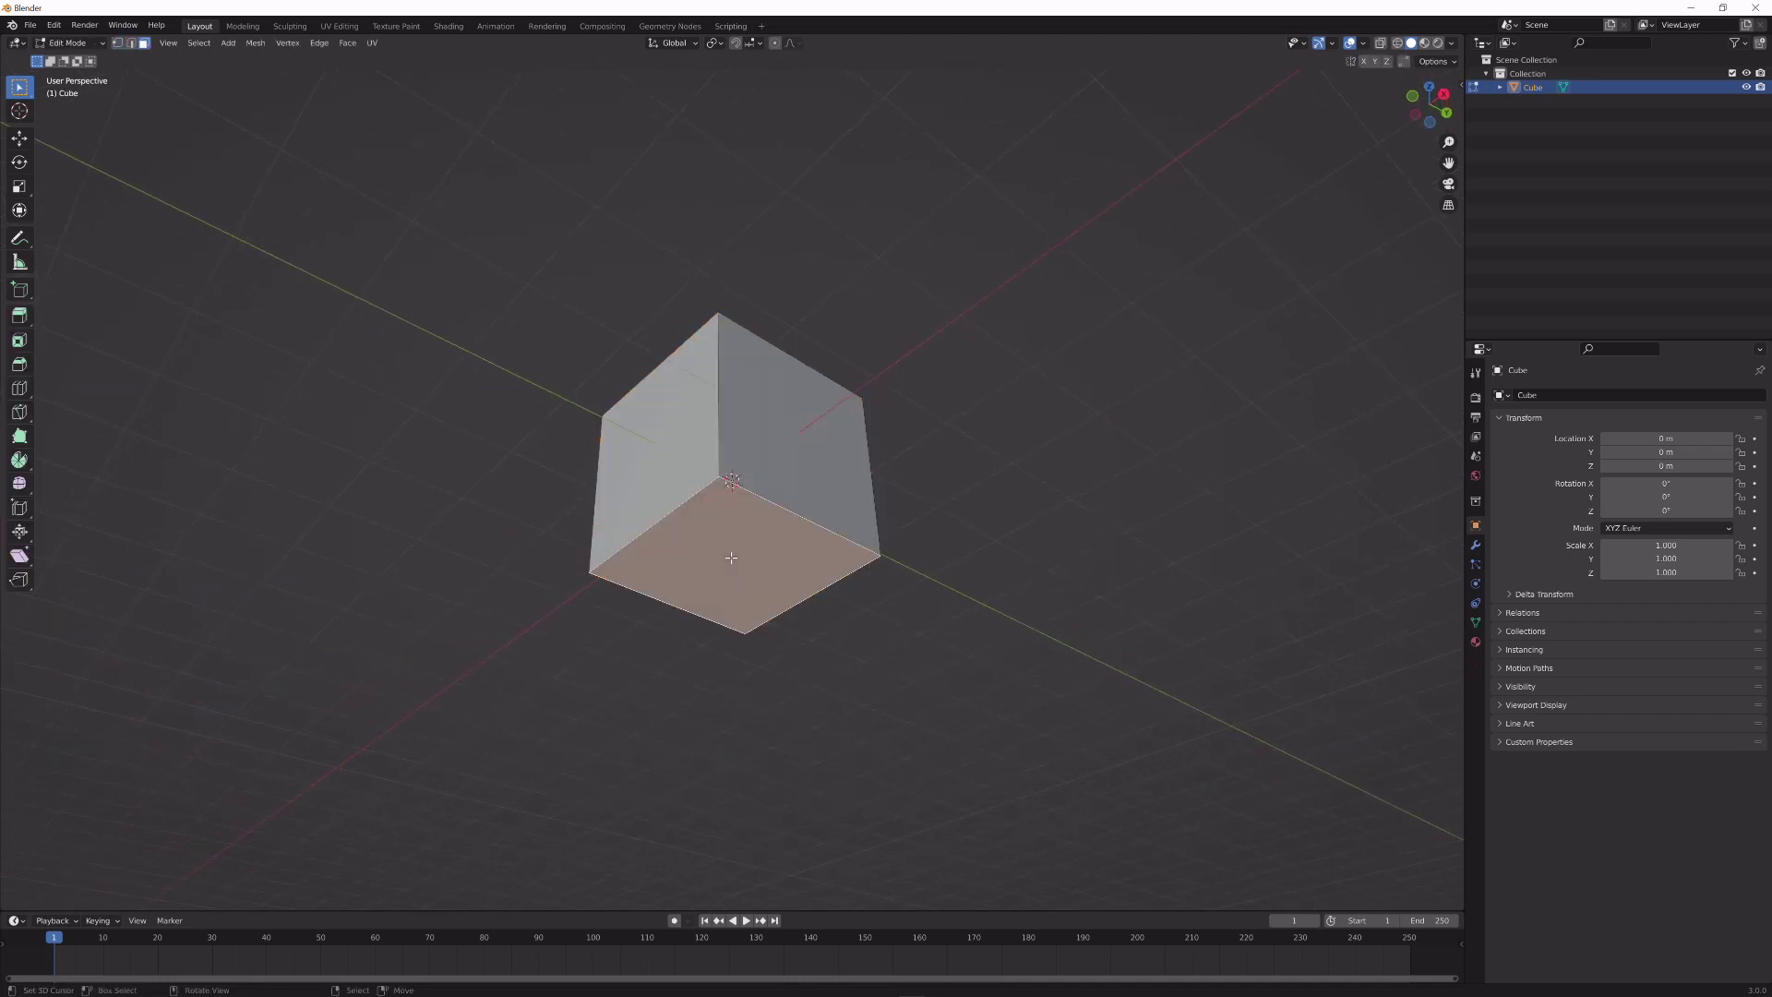
pyautogui.press('x')
pyautogui.click(732, 560)
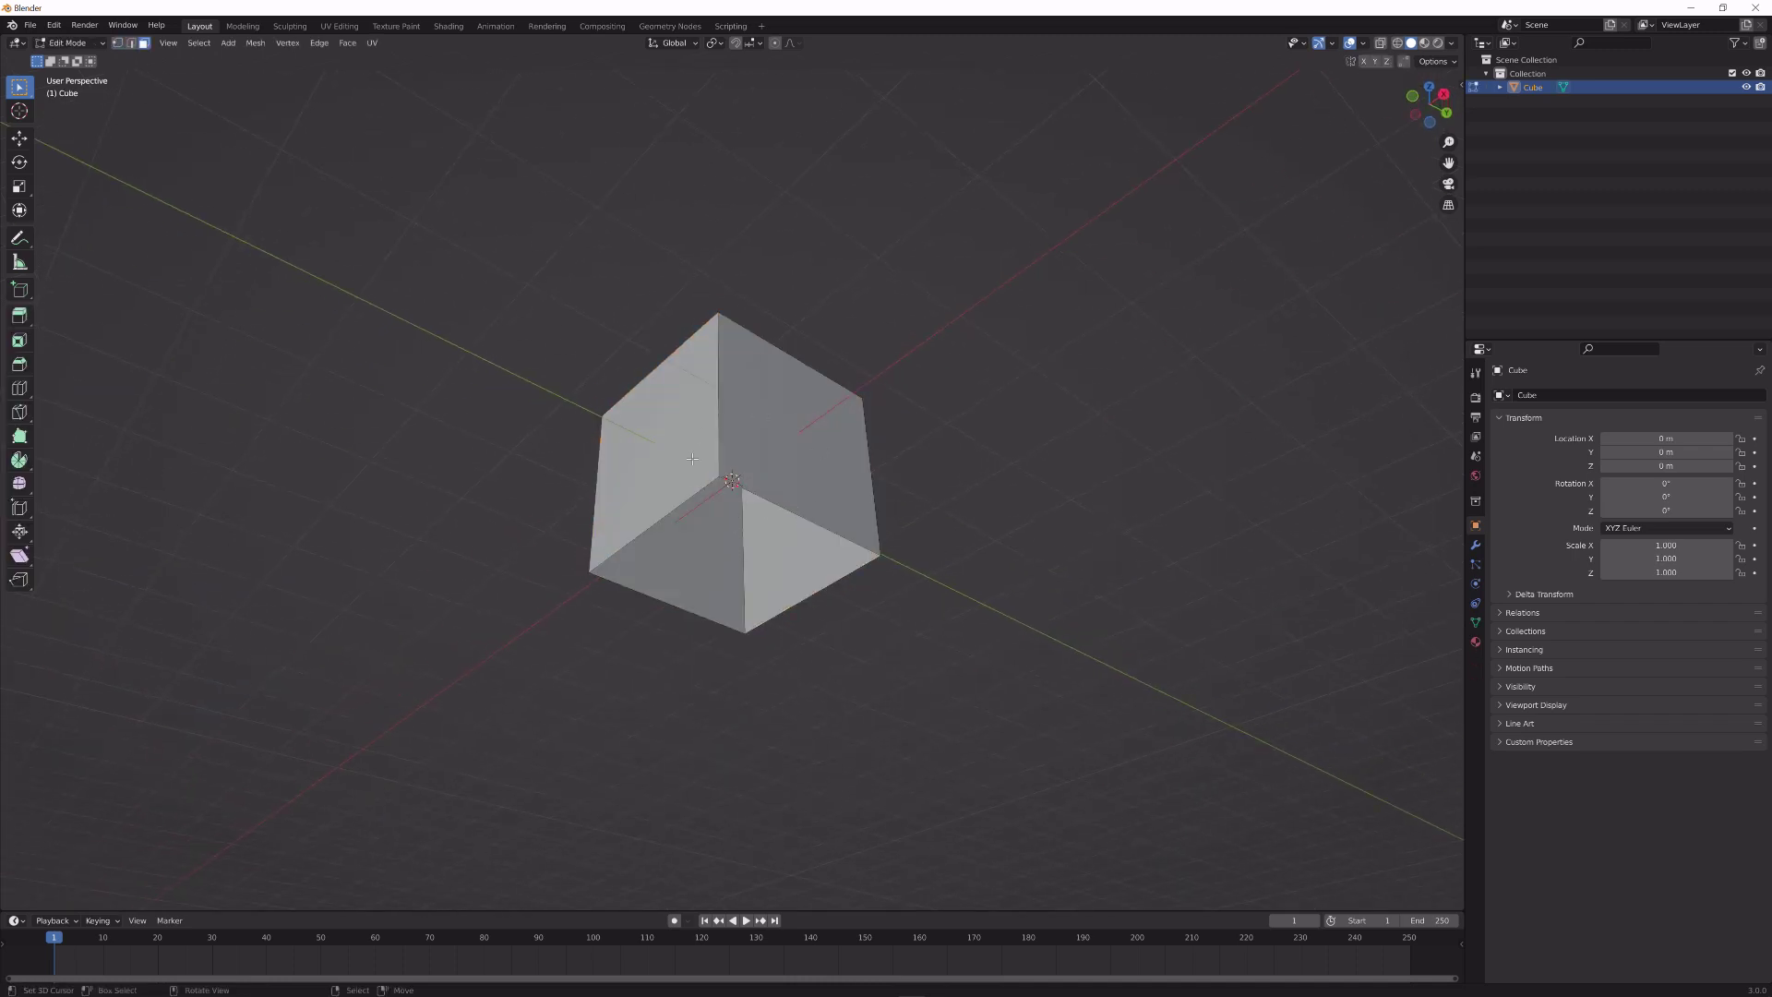
pyautogui.moveTo(730, 447)
pyautogui.mouseDown(button='middle')
pyautogui.moveTo(735, 475)
pyautogui.moveTo(742, 459)
pyautogui.mouseUp(button='middle')
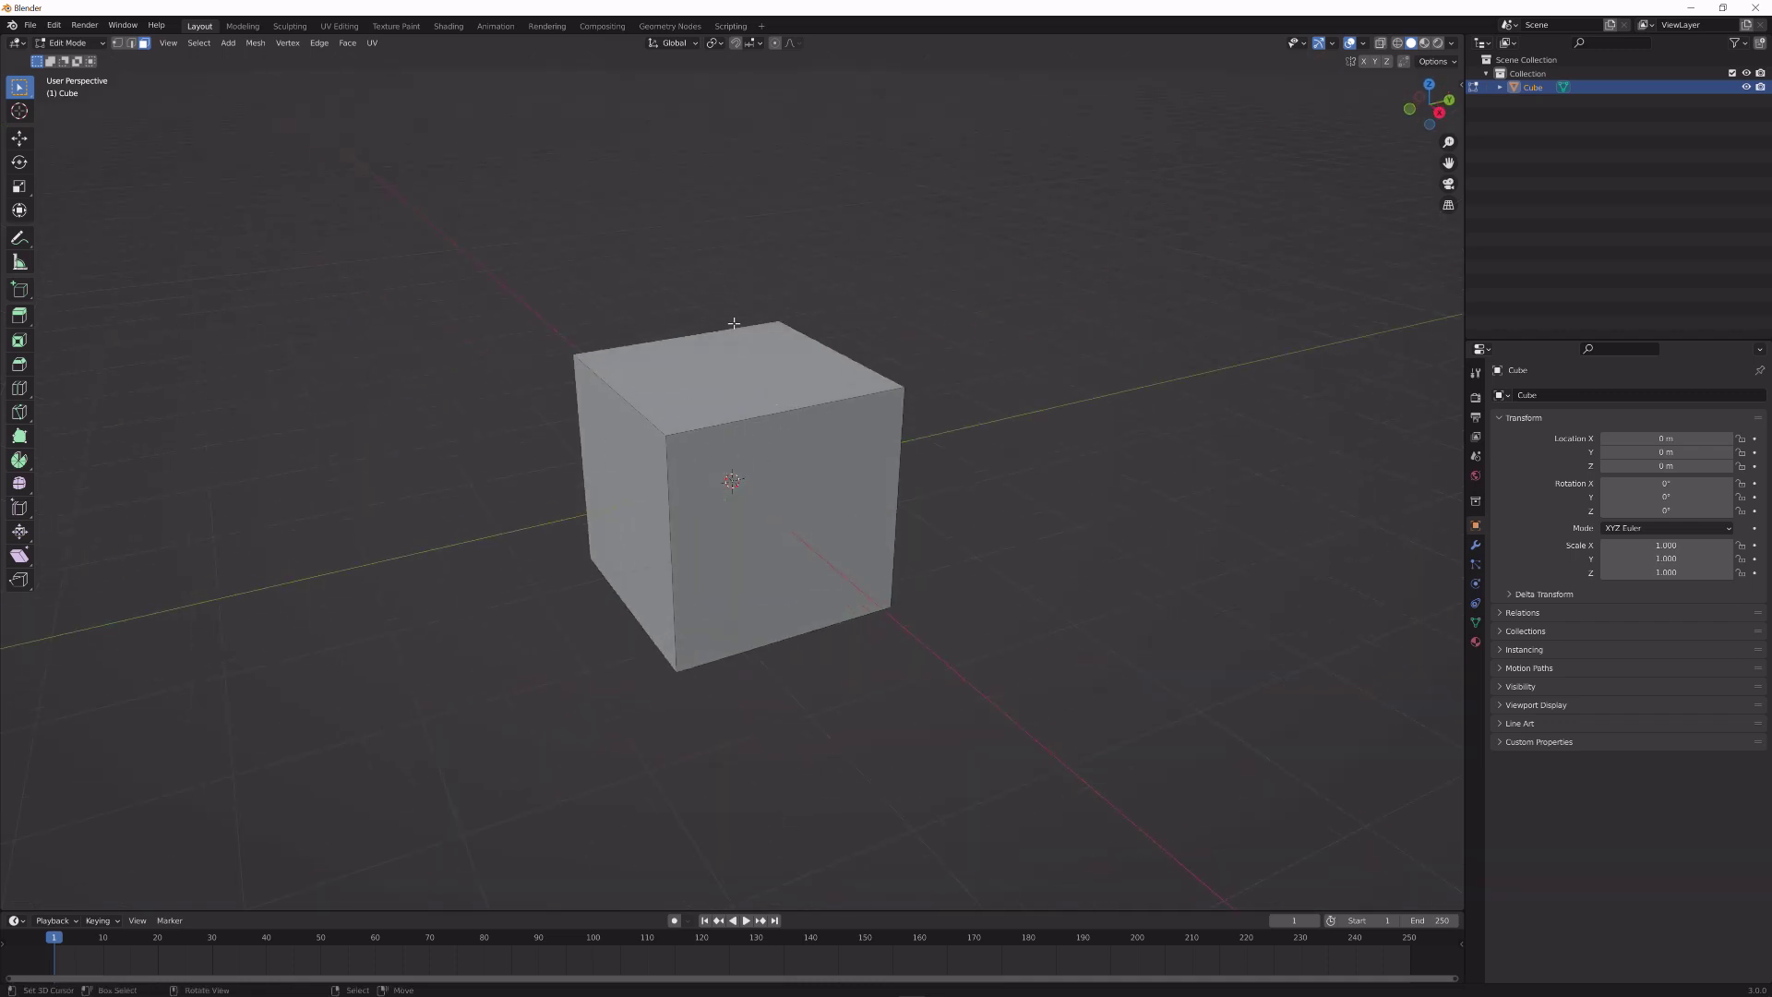
pyautogui.moveTo(690, 364); pyautogui.dragTo(694, 380, button='middle')
pyautogui.scroll(3, 697, 397)
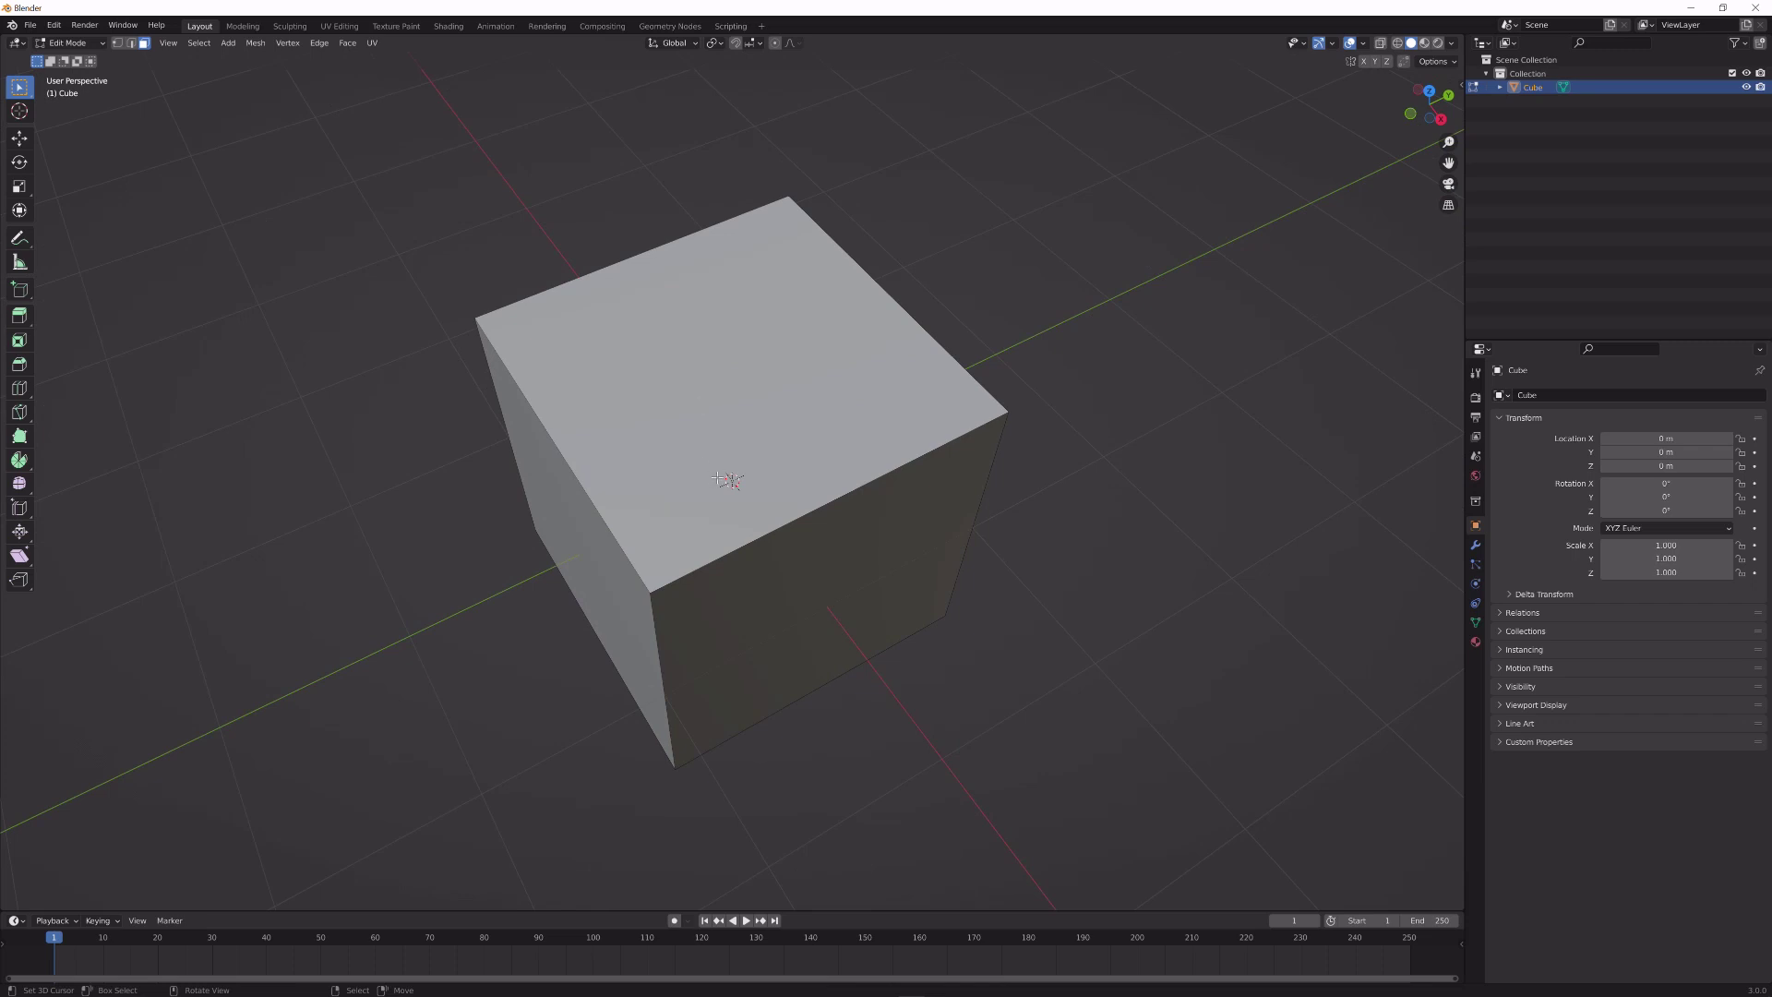
pyautogui.press('Tab')
# - Set the scene's length unit to Millimeters
pyautogui.moveTo(718, 478); pyautogui.dragTo(783, 489, button='middle')
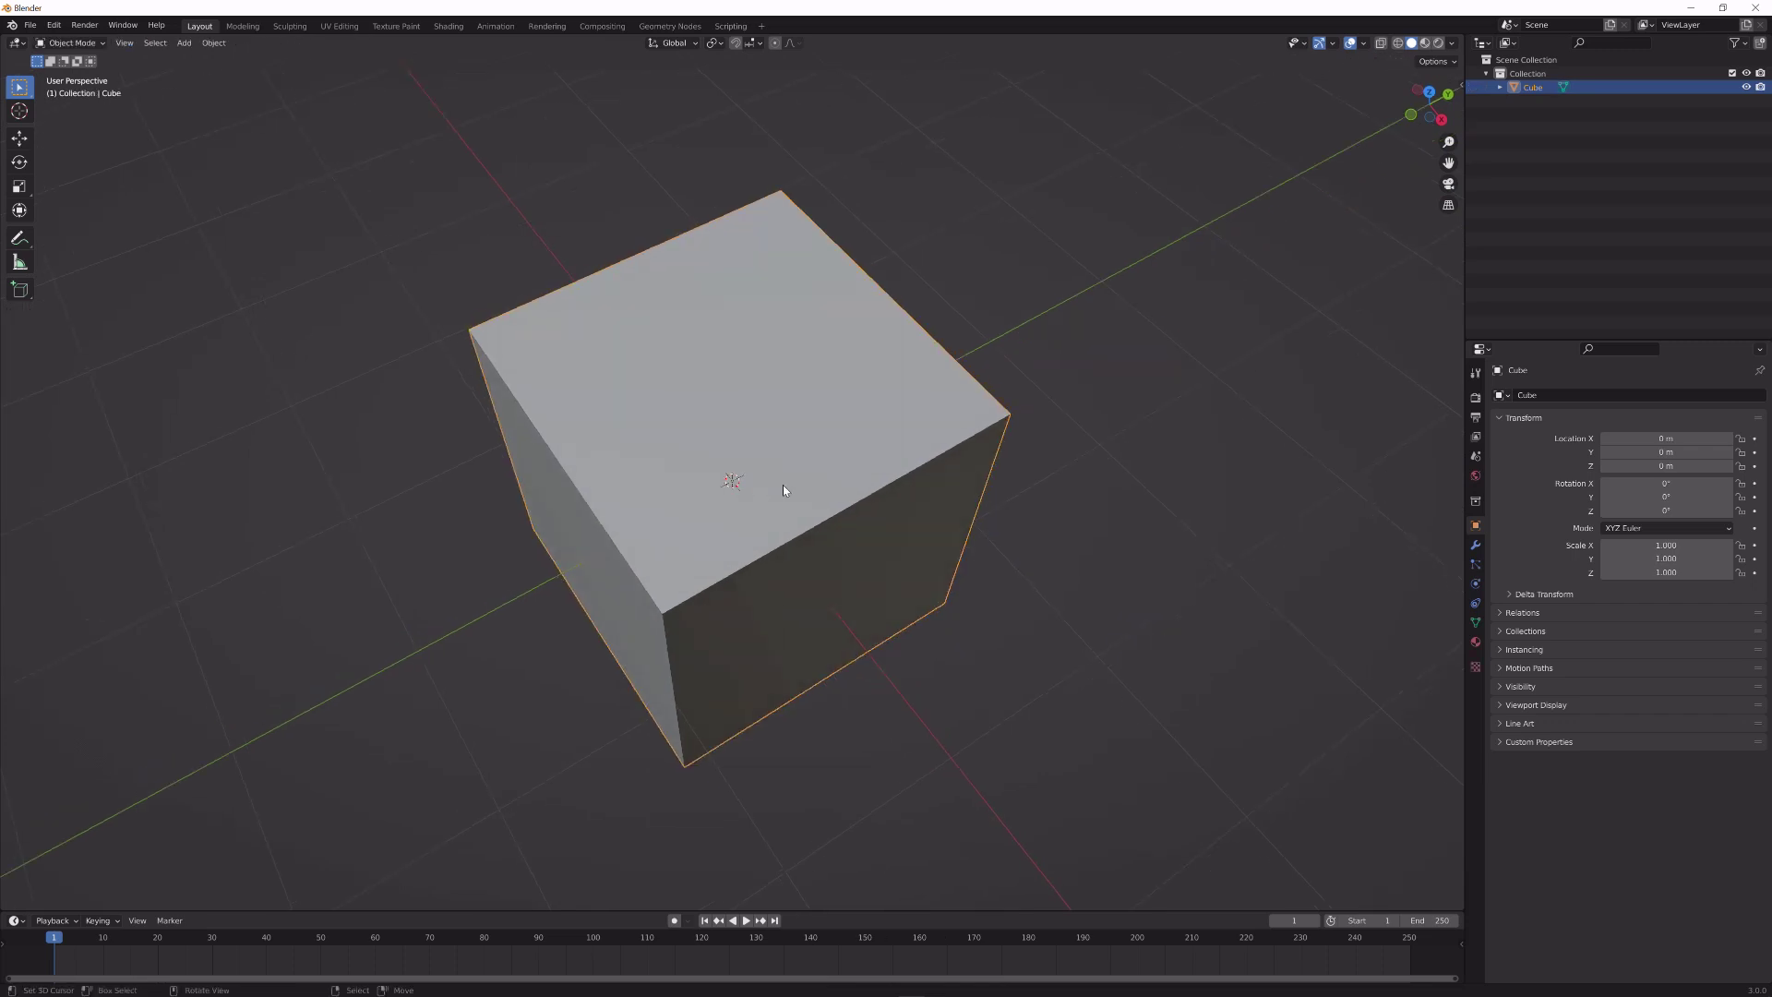
pyautogui.click(1475, 545)
pyautogui.click(1476, 457)
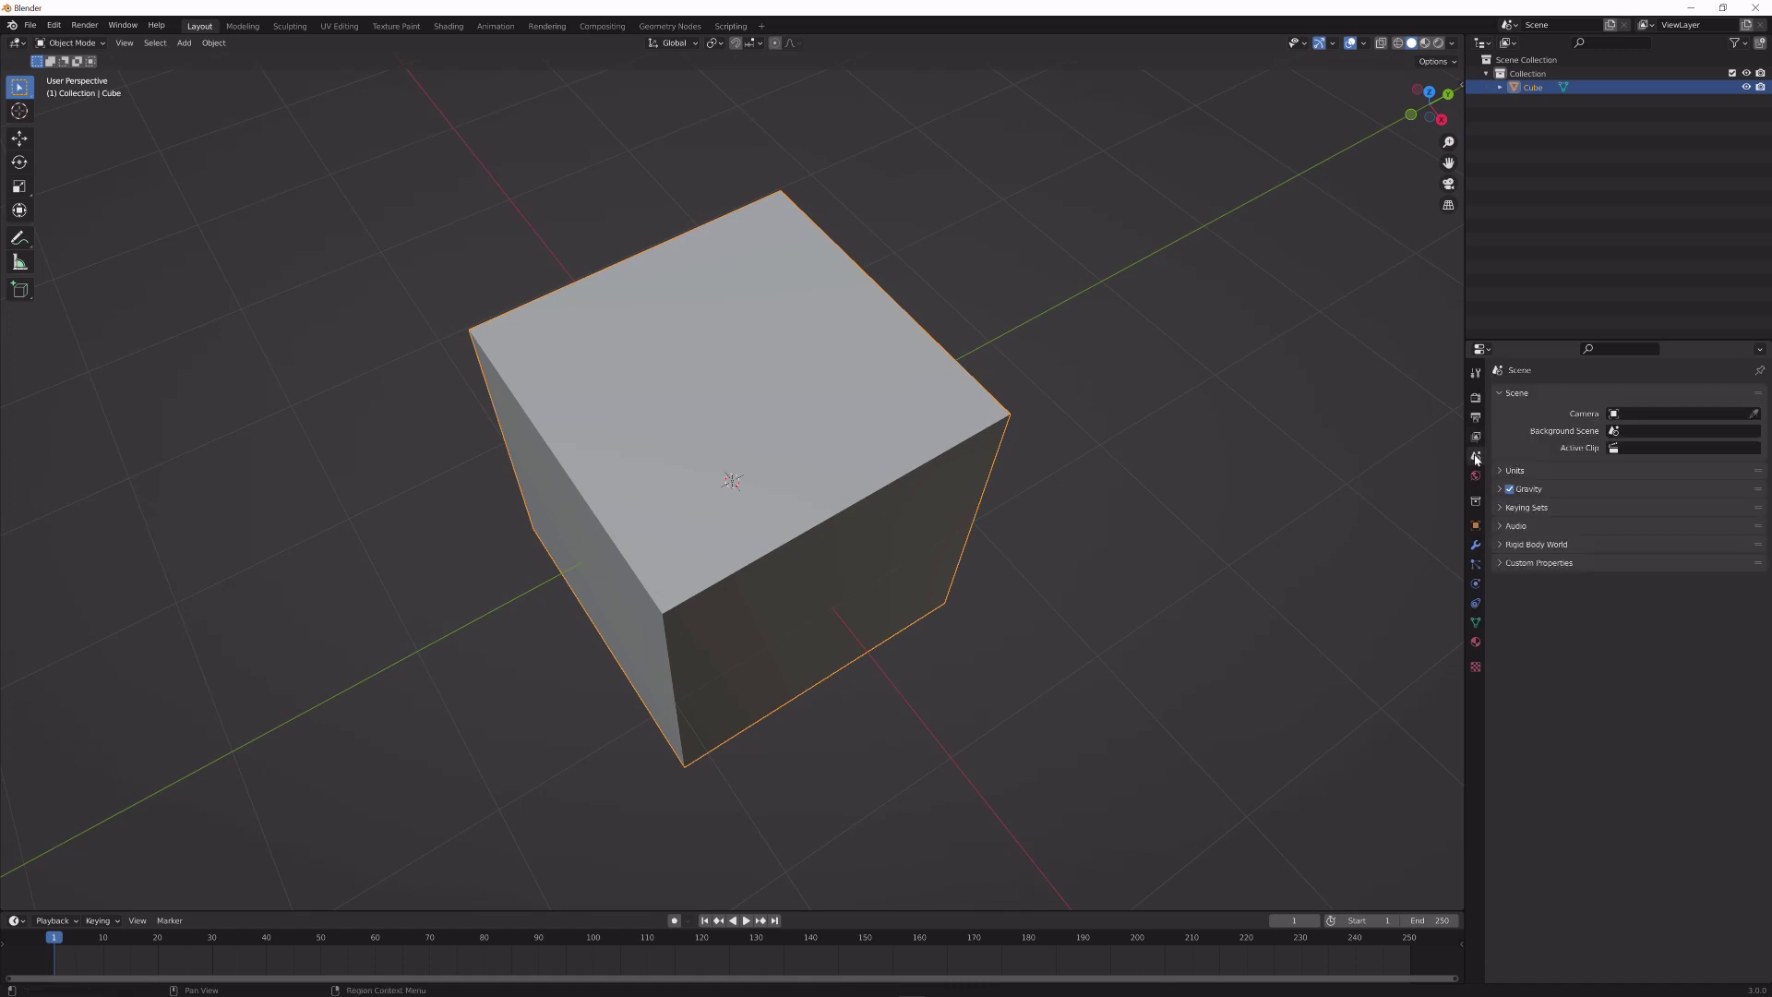
pyautogui.click(1556, 473)
pyautogui.click(1661, 555)
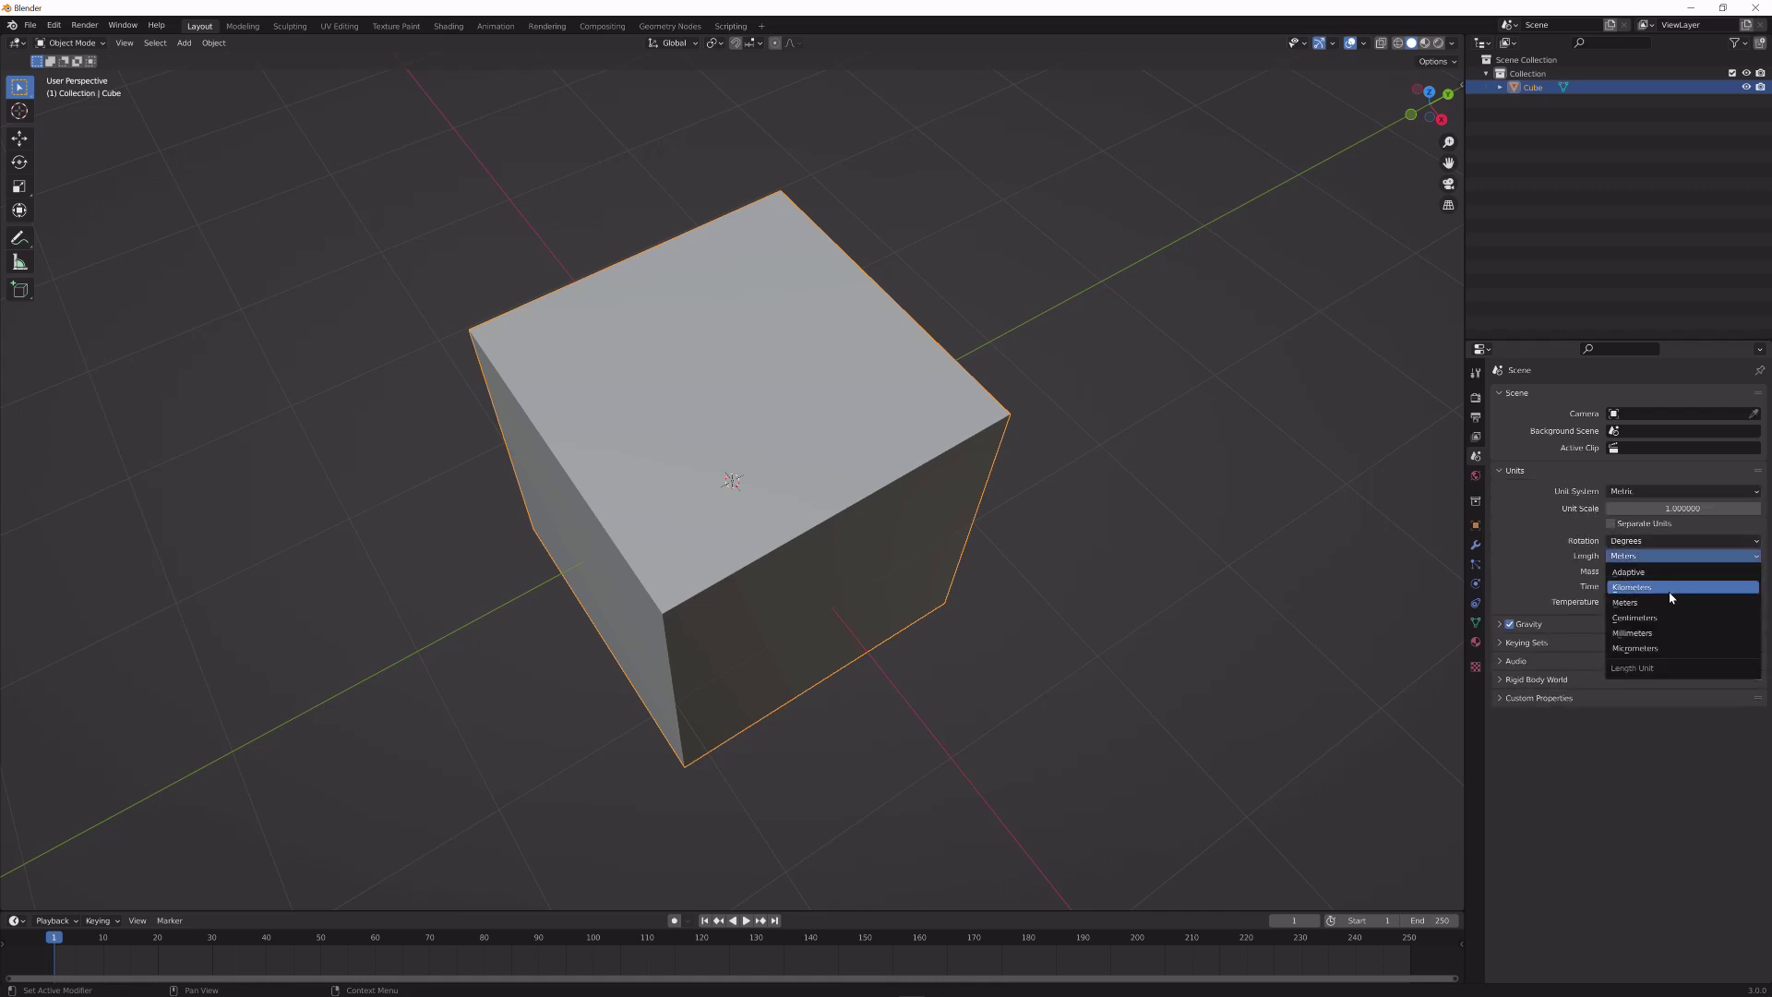
pyautogui.click(1684, 634)
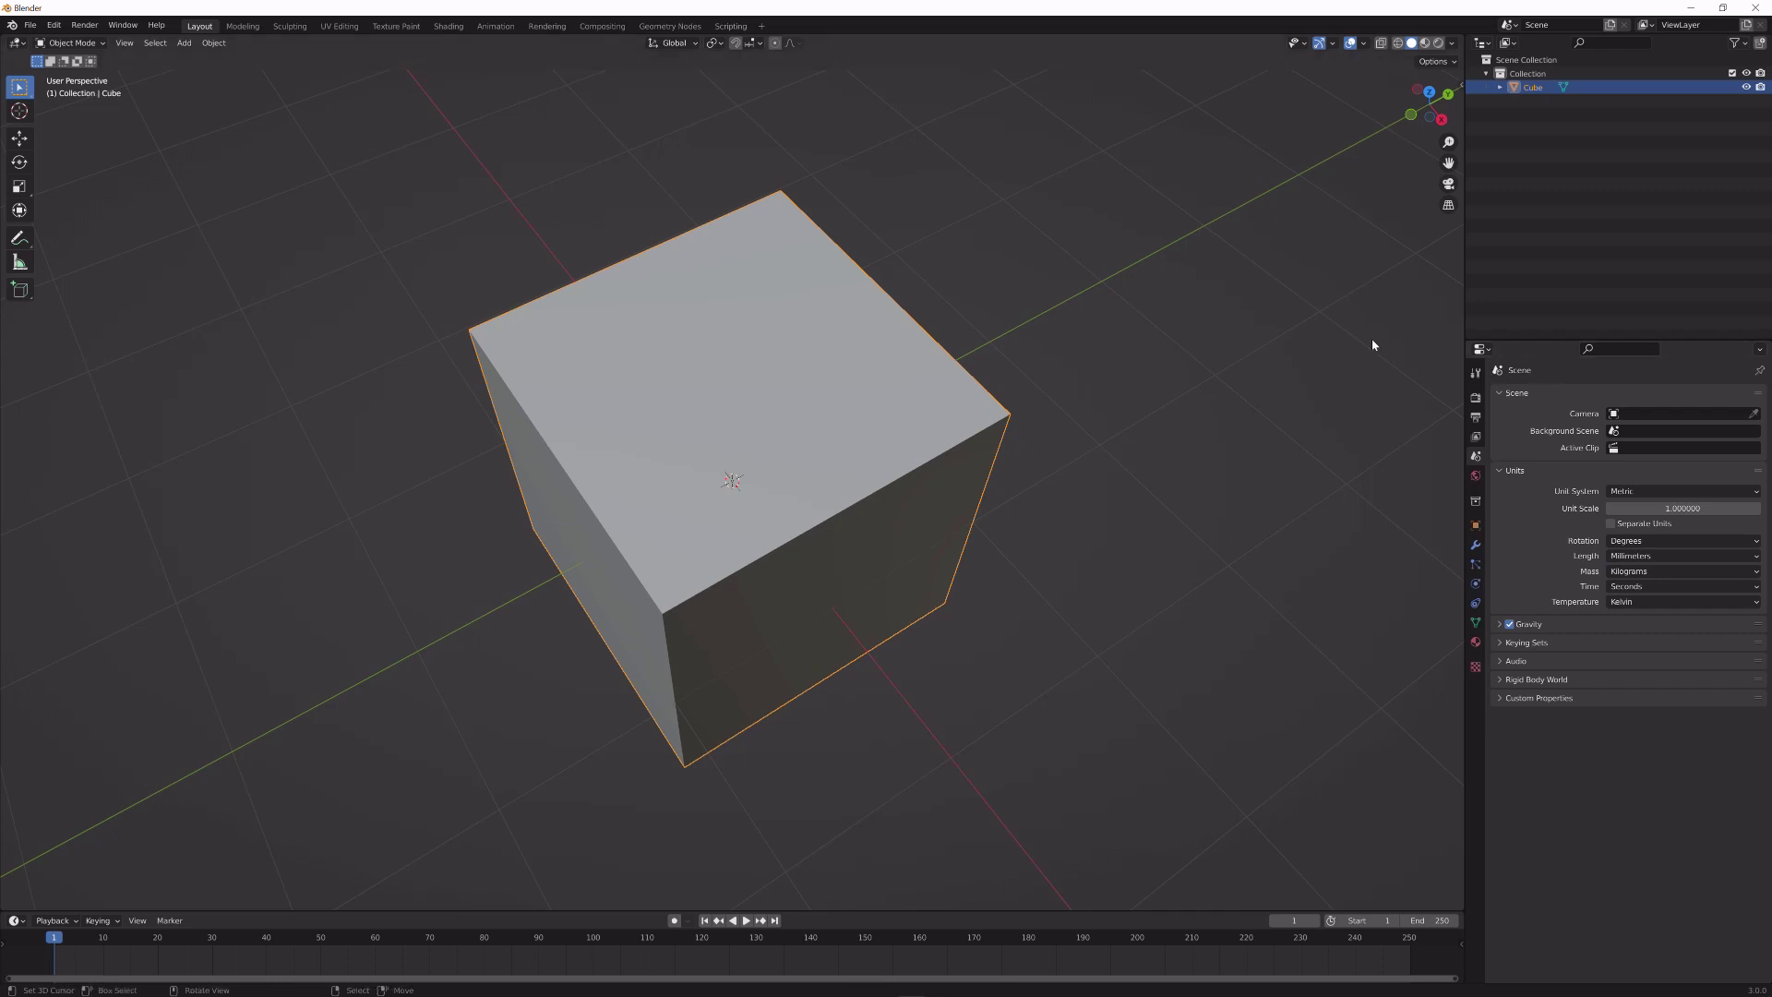
# - Set the cube's dimensions to 8 mm in X and Y and 3.2 mm in Z
pyautogui.press('n')
pyautogui.moveTo(1167, 395); pyautogui.dragTo(1185, 381, button='middle')
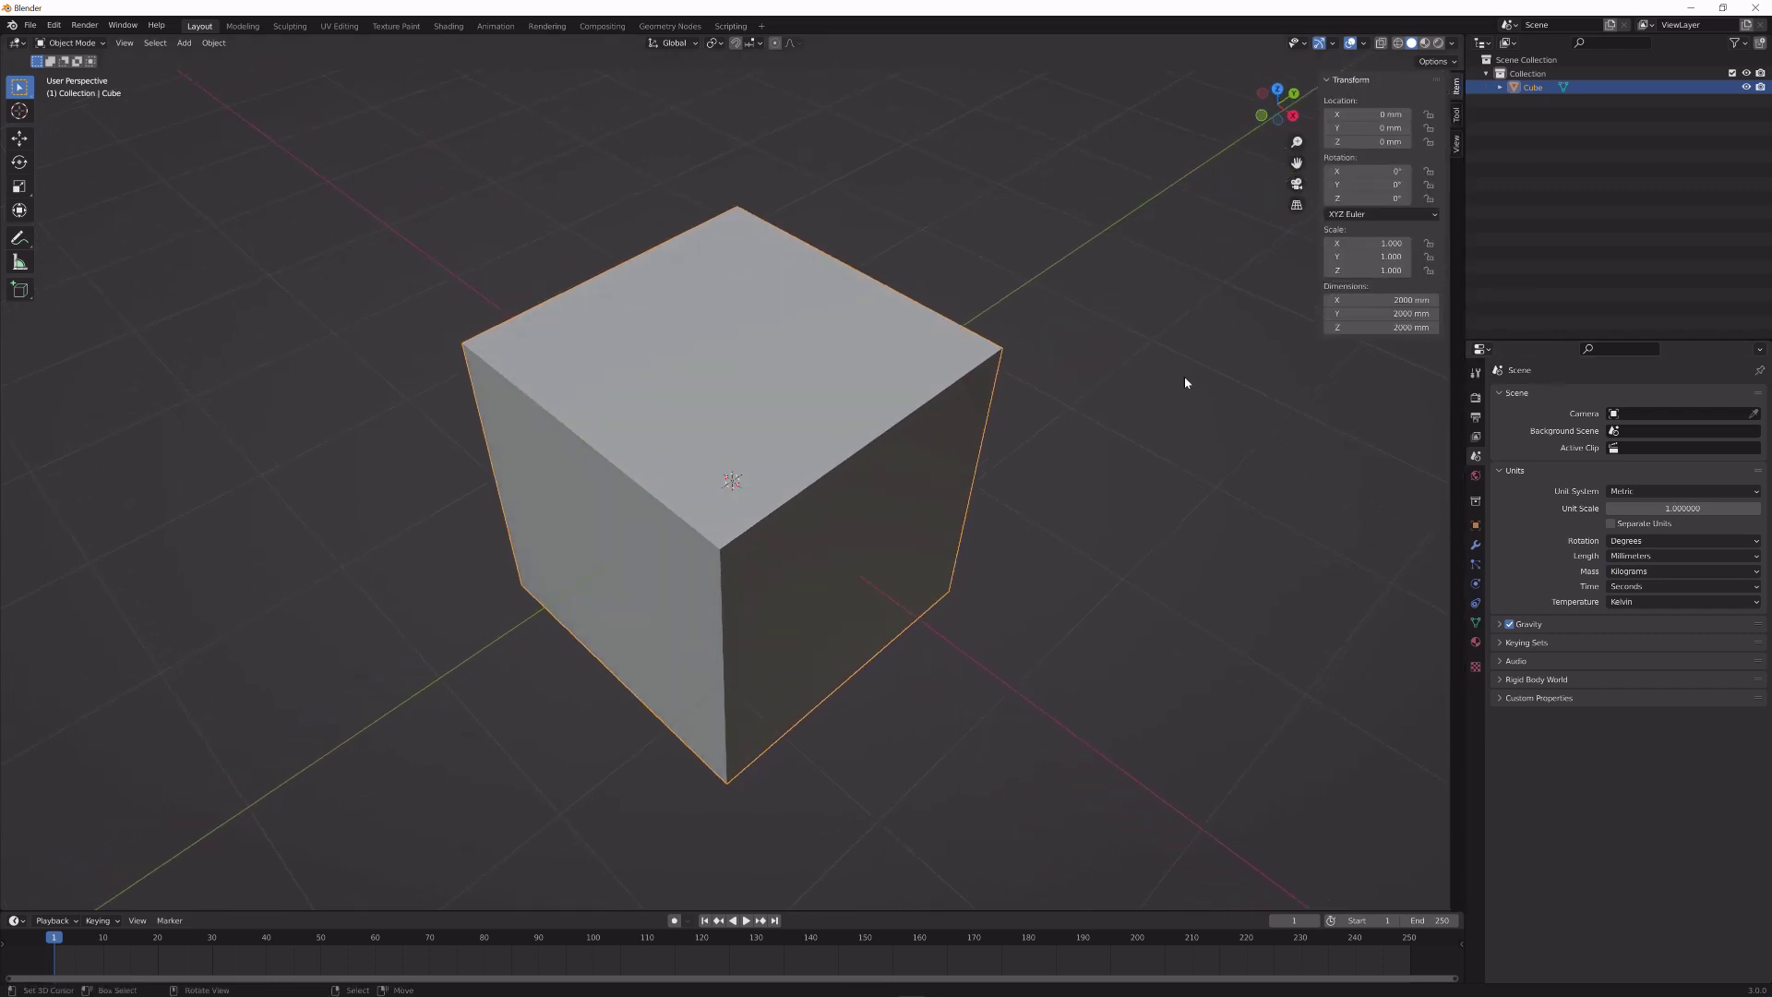
pyautogui.scroll(1, 975, 413)
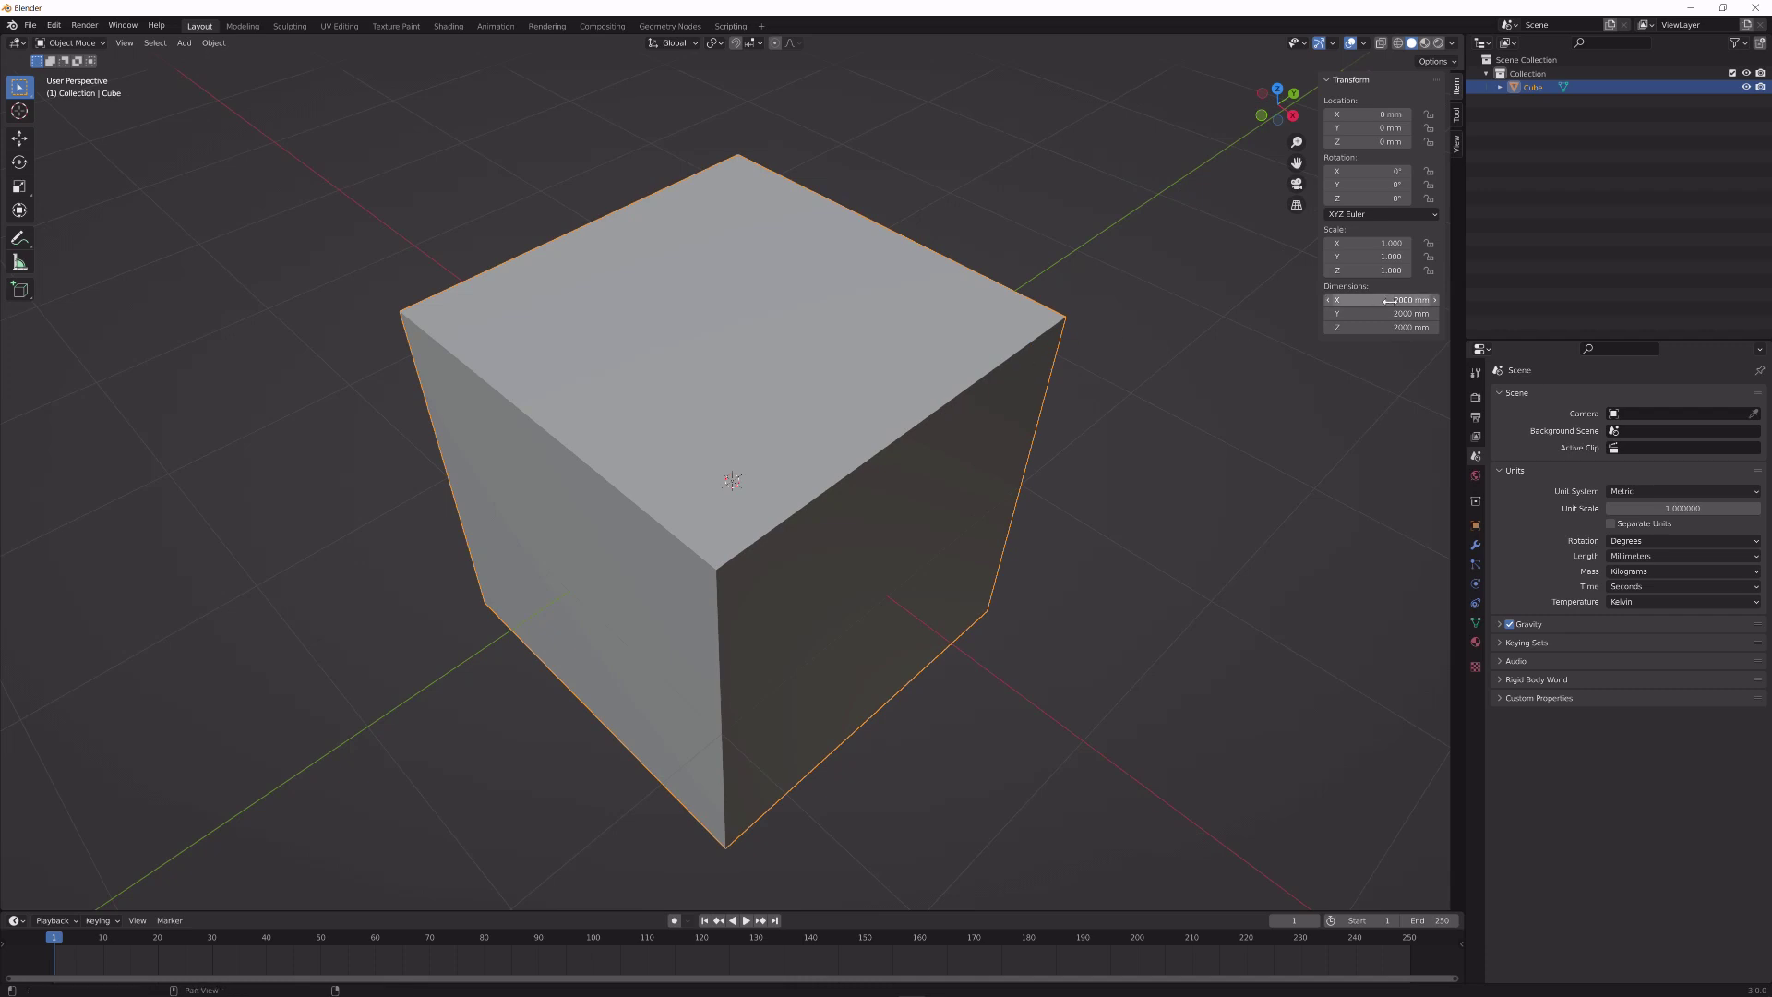
pyautogui.moveTo(1389, 301); pyautogui.dragTo(1391, 303)
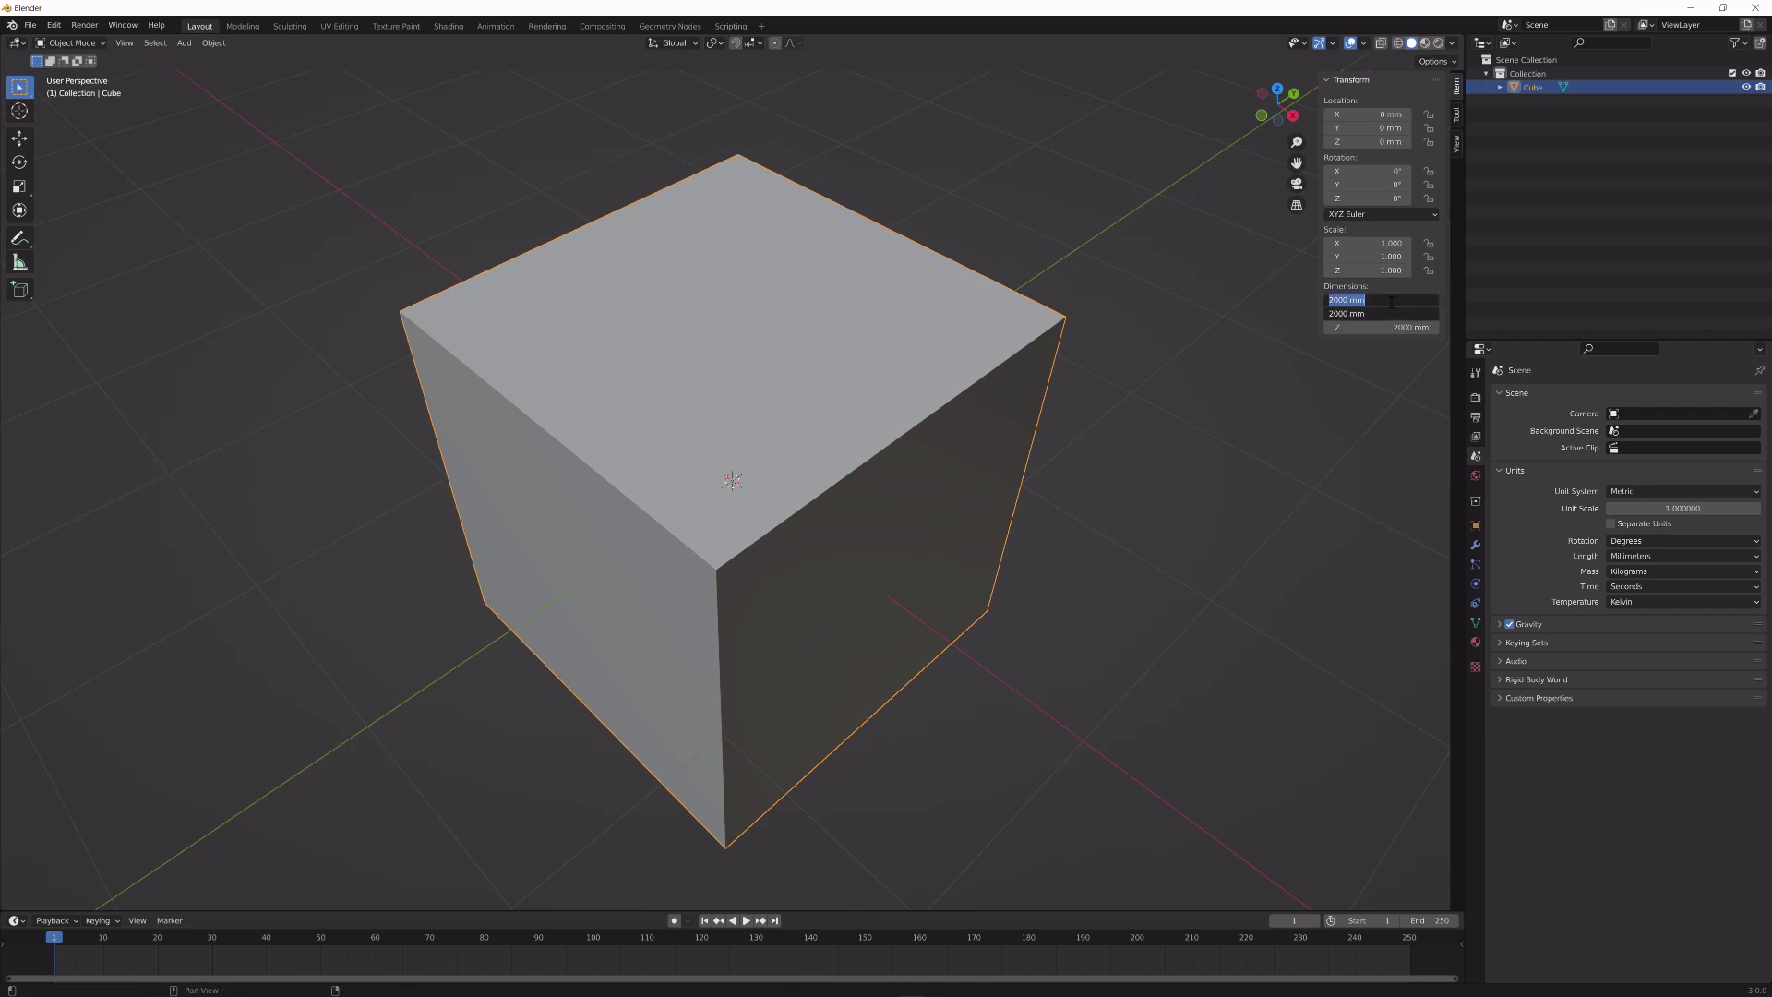
pyautogui.write('8')
pyautogui.press('Return')
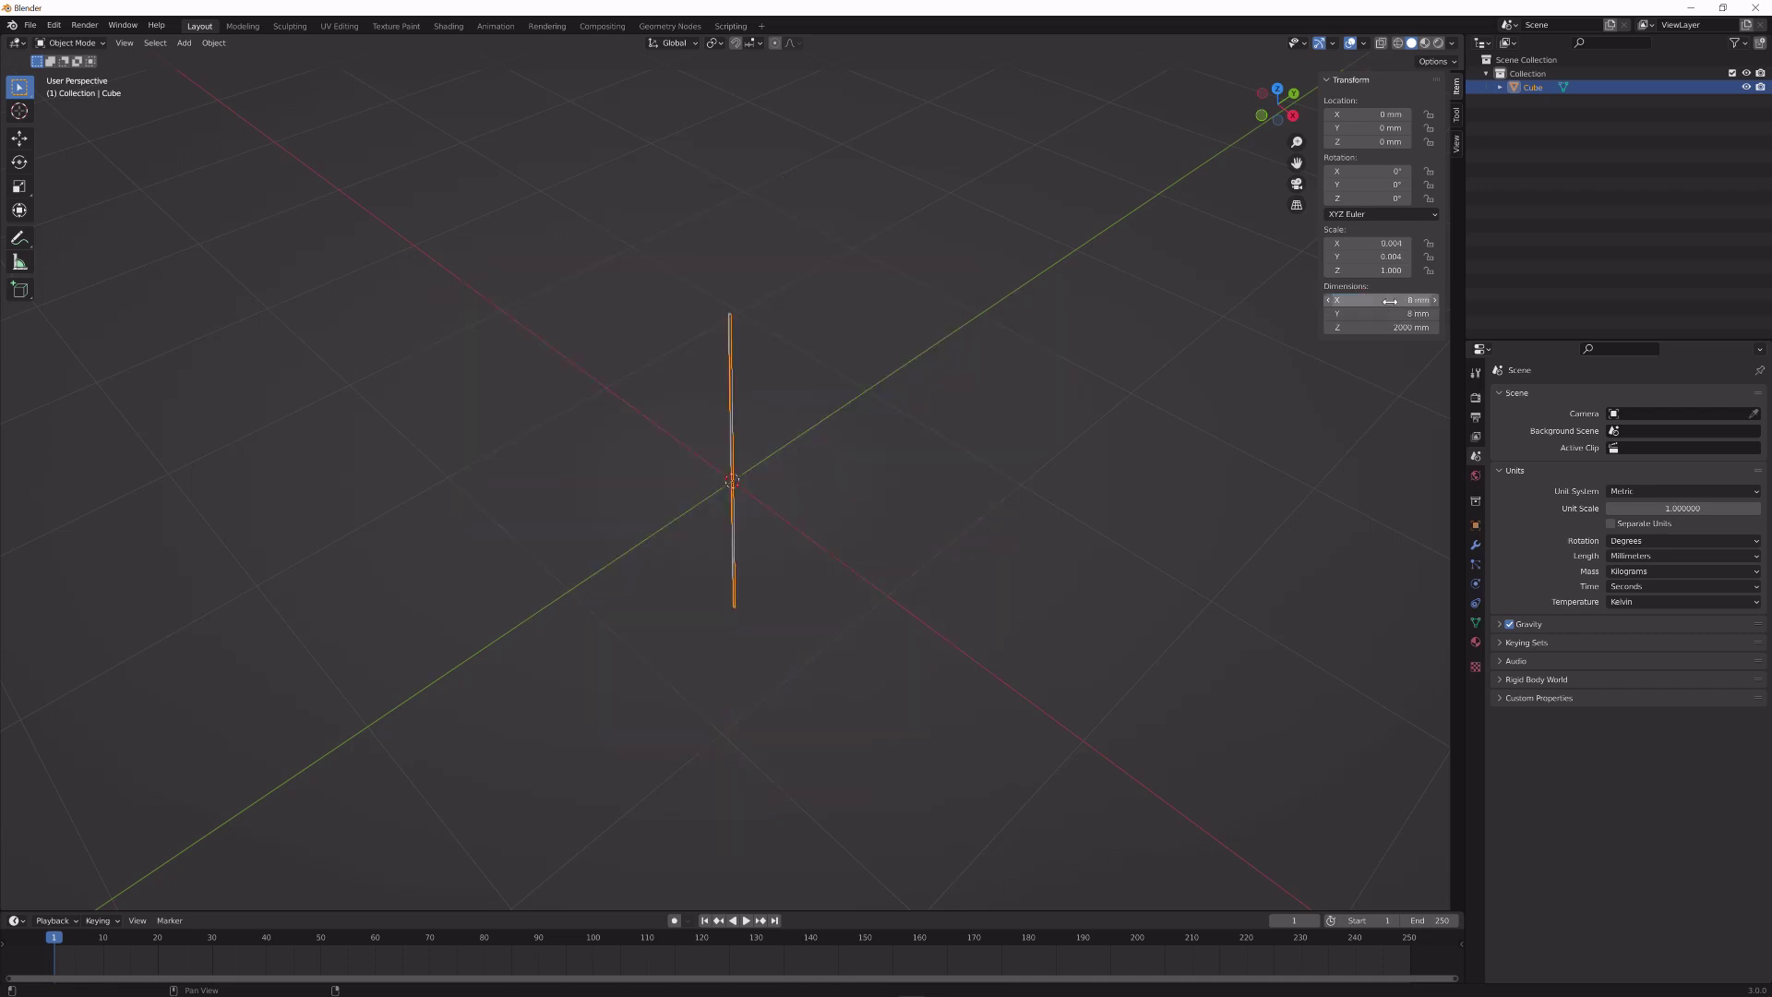
pyautogui.scroll(4, 873, 554)
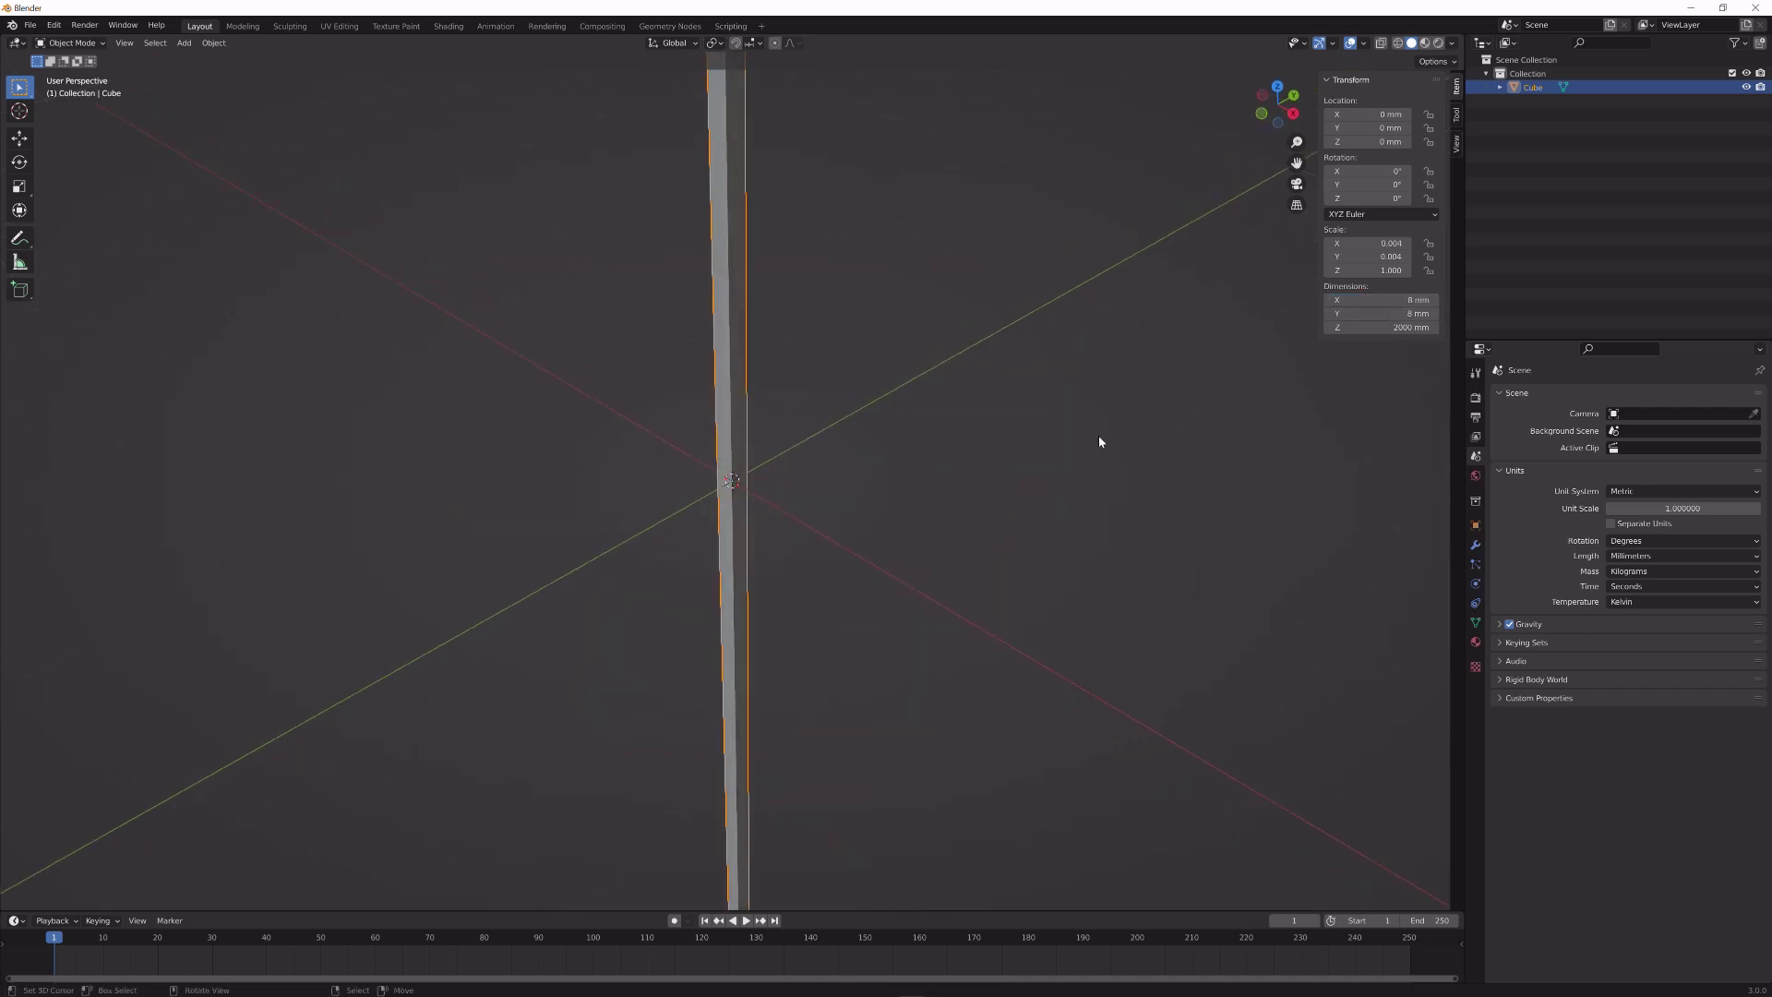
pyautogui.click(1388, 326)
pyautogui.write('3.2')
pyautogui.press('Return')
pyautogui.scroll(5, 837, 613)
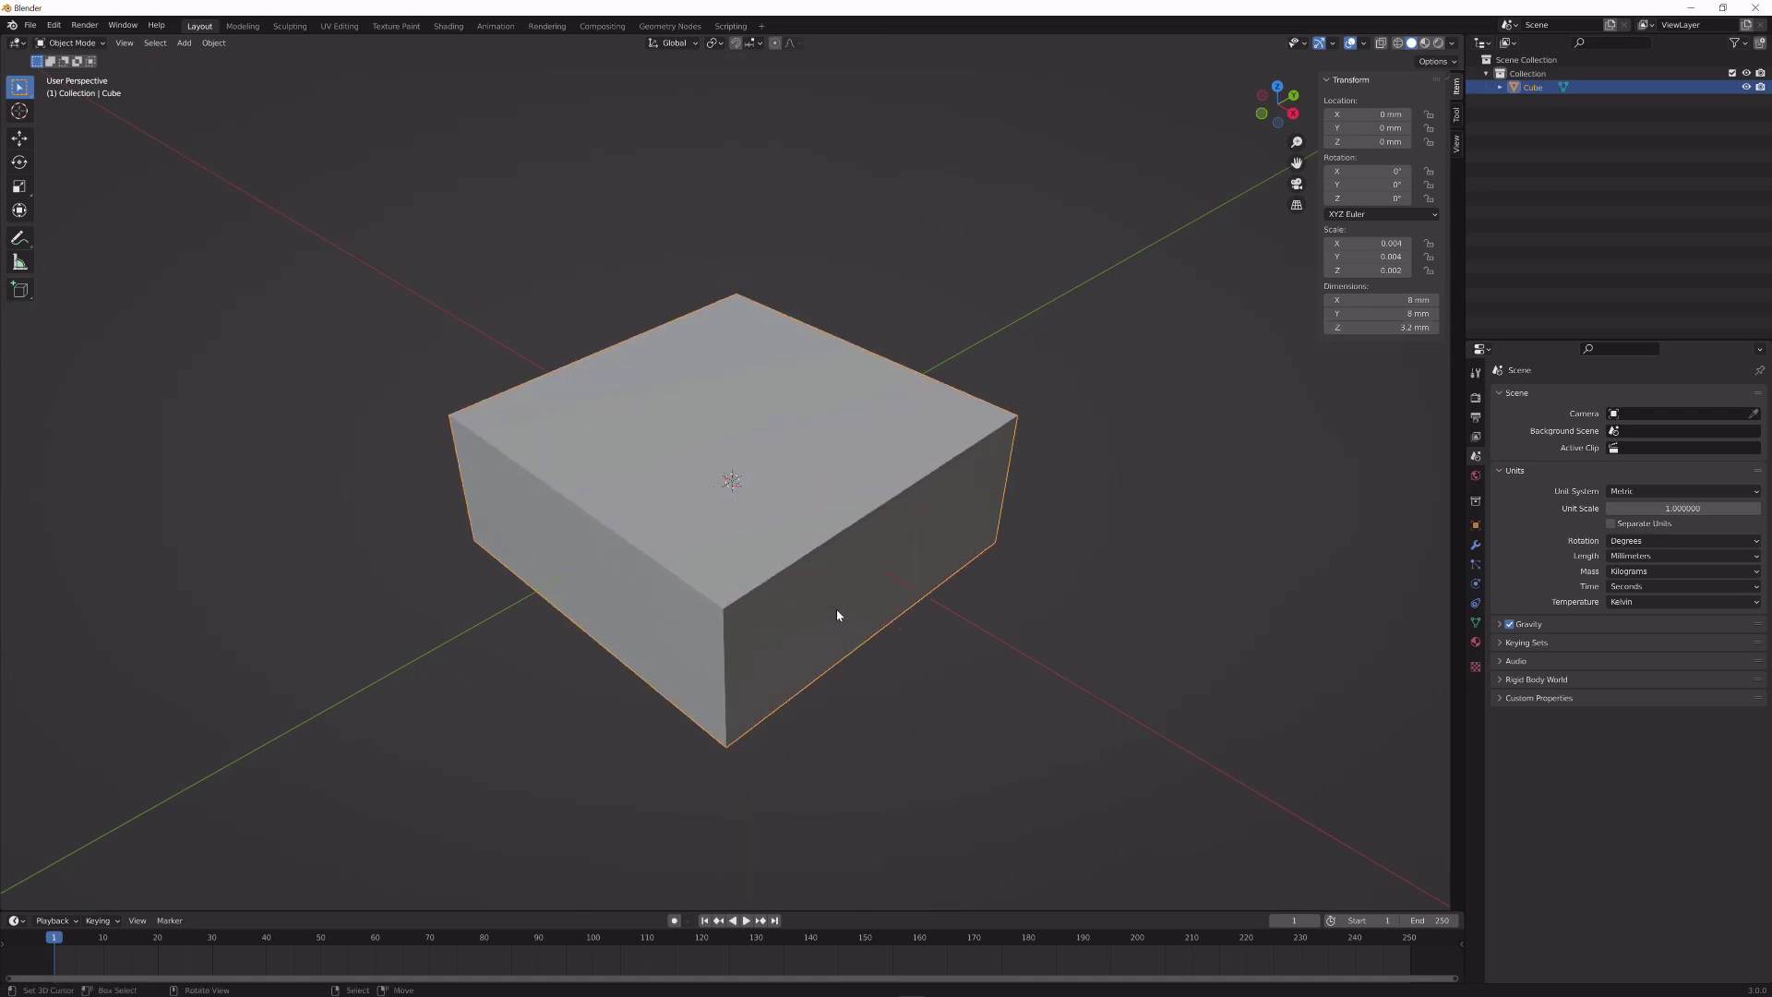
# - Apply the resized cube's scale
pyautogui.moveTo(836, 607); pyautogui.dragTo(839, 577, button='middle')
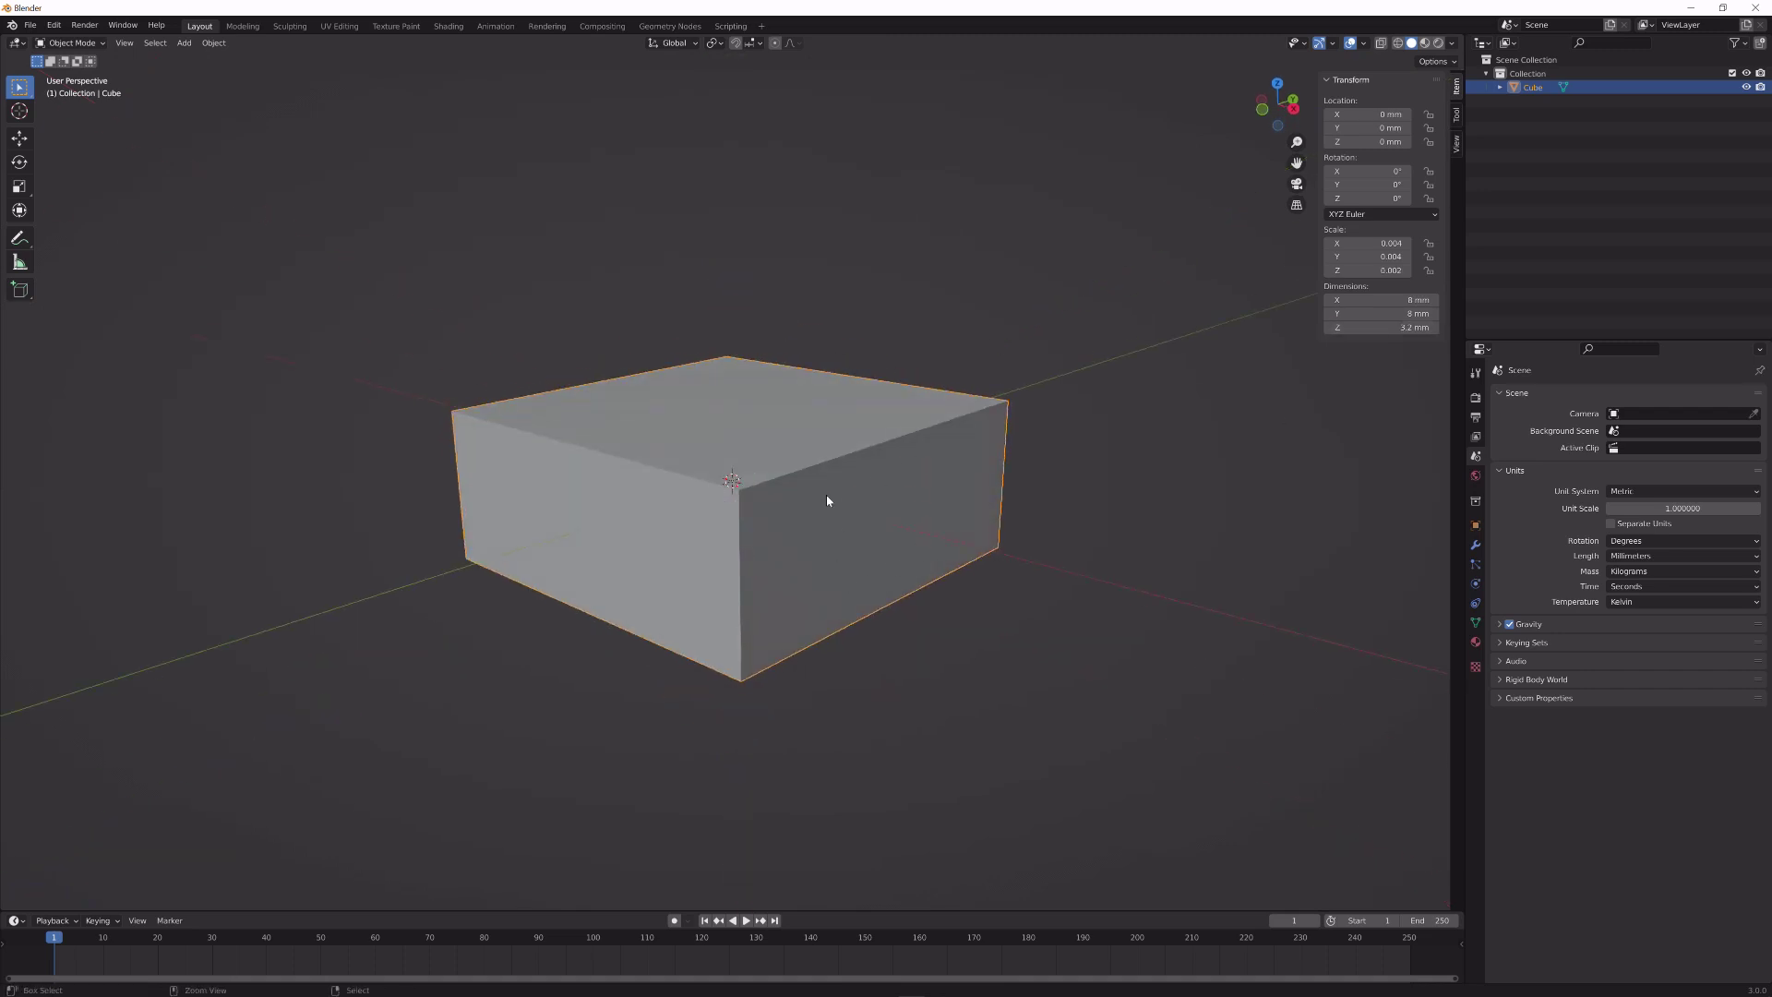
pyautogui.hotkey('ctrl', 'a')
pyautogui.click(894, 538)
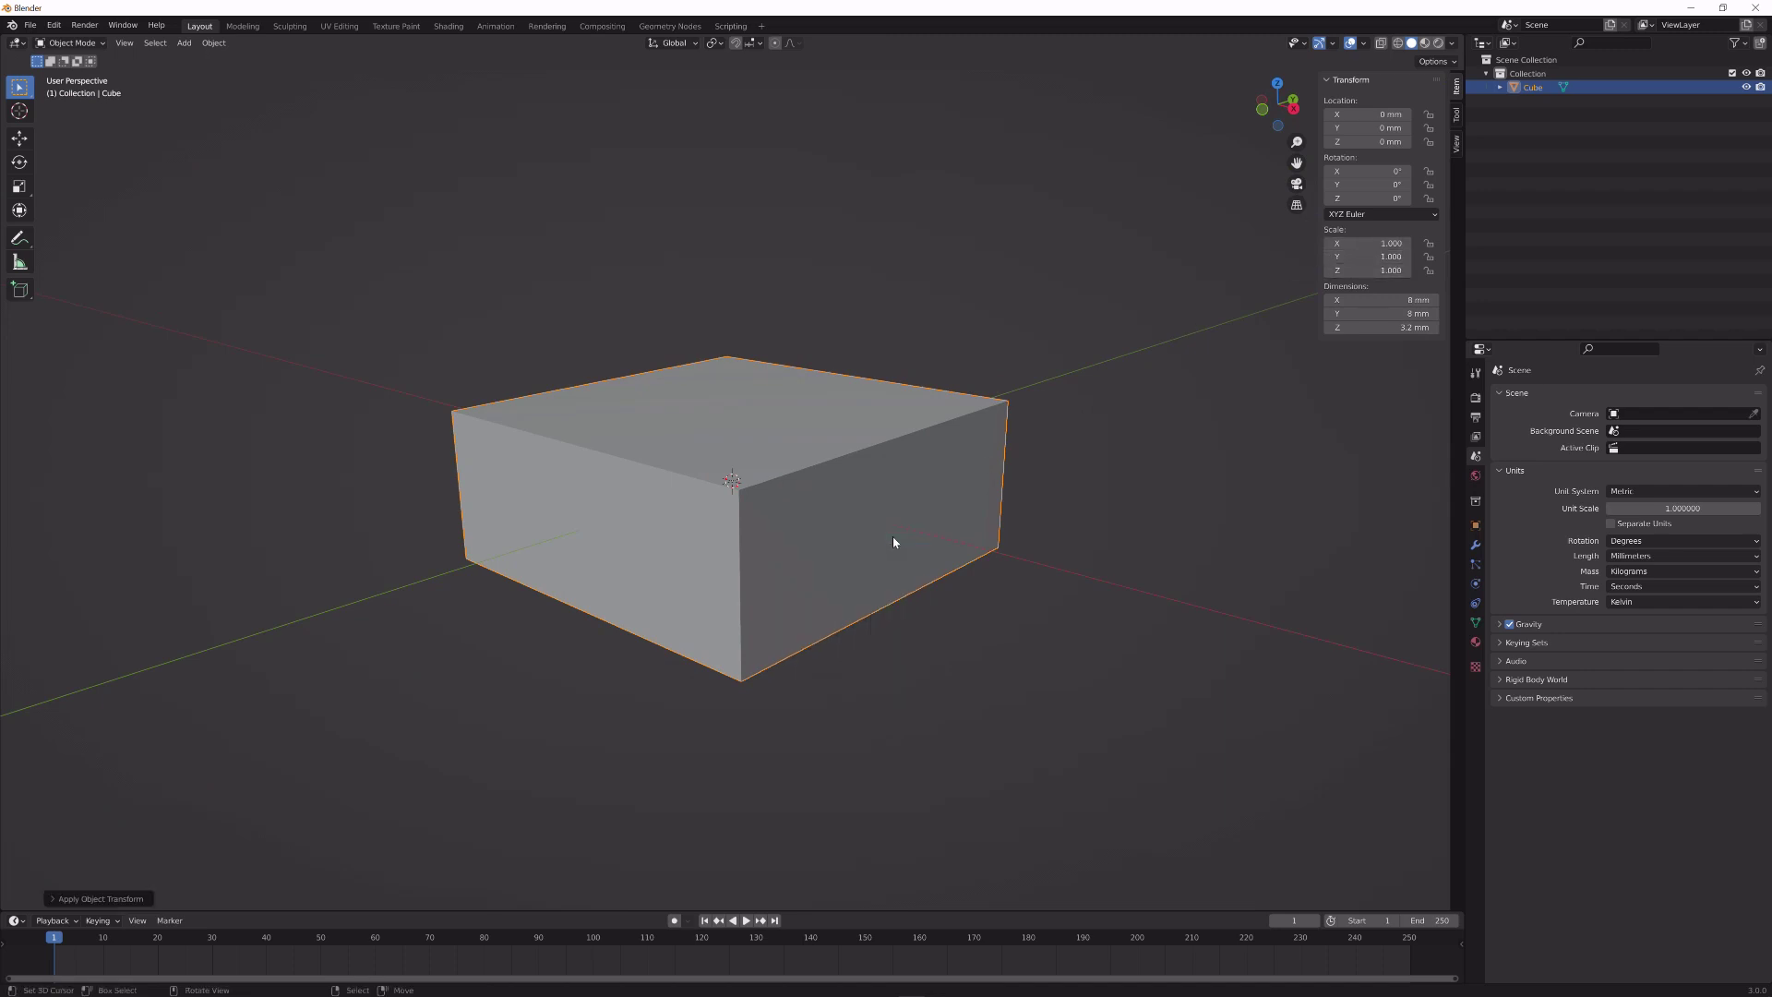
pyautogui.moveTo(941, 532); pyautogui.dragTo(930, 568, button='middle')
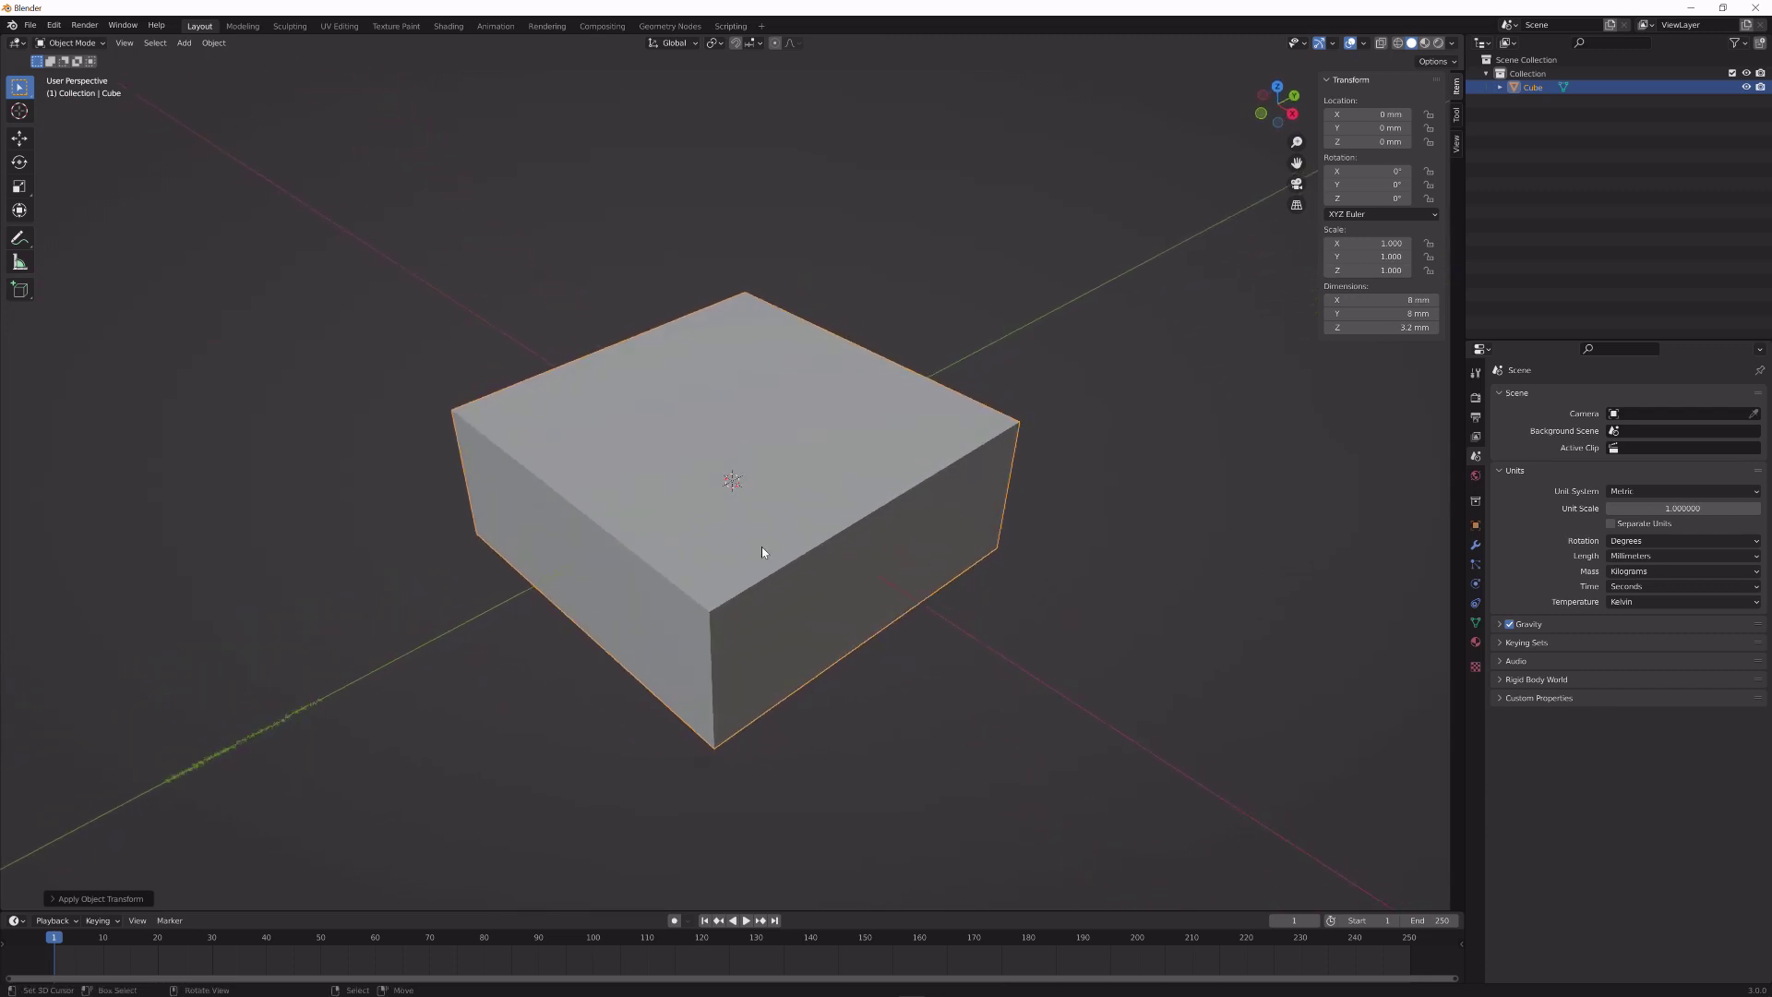
pyautogui.scroll(1, 718, 553)
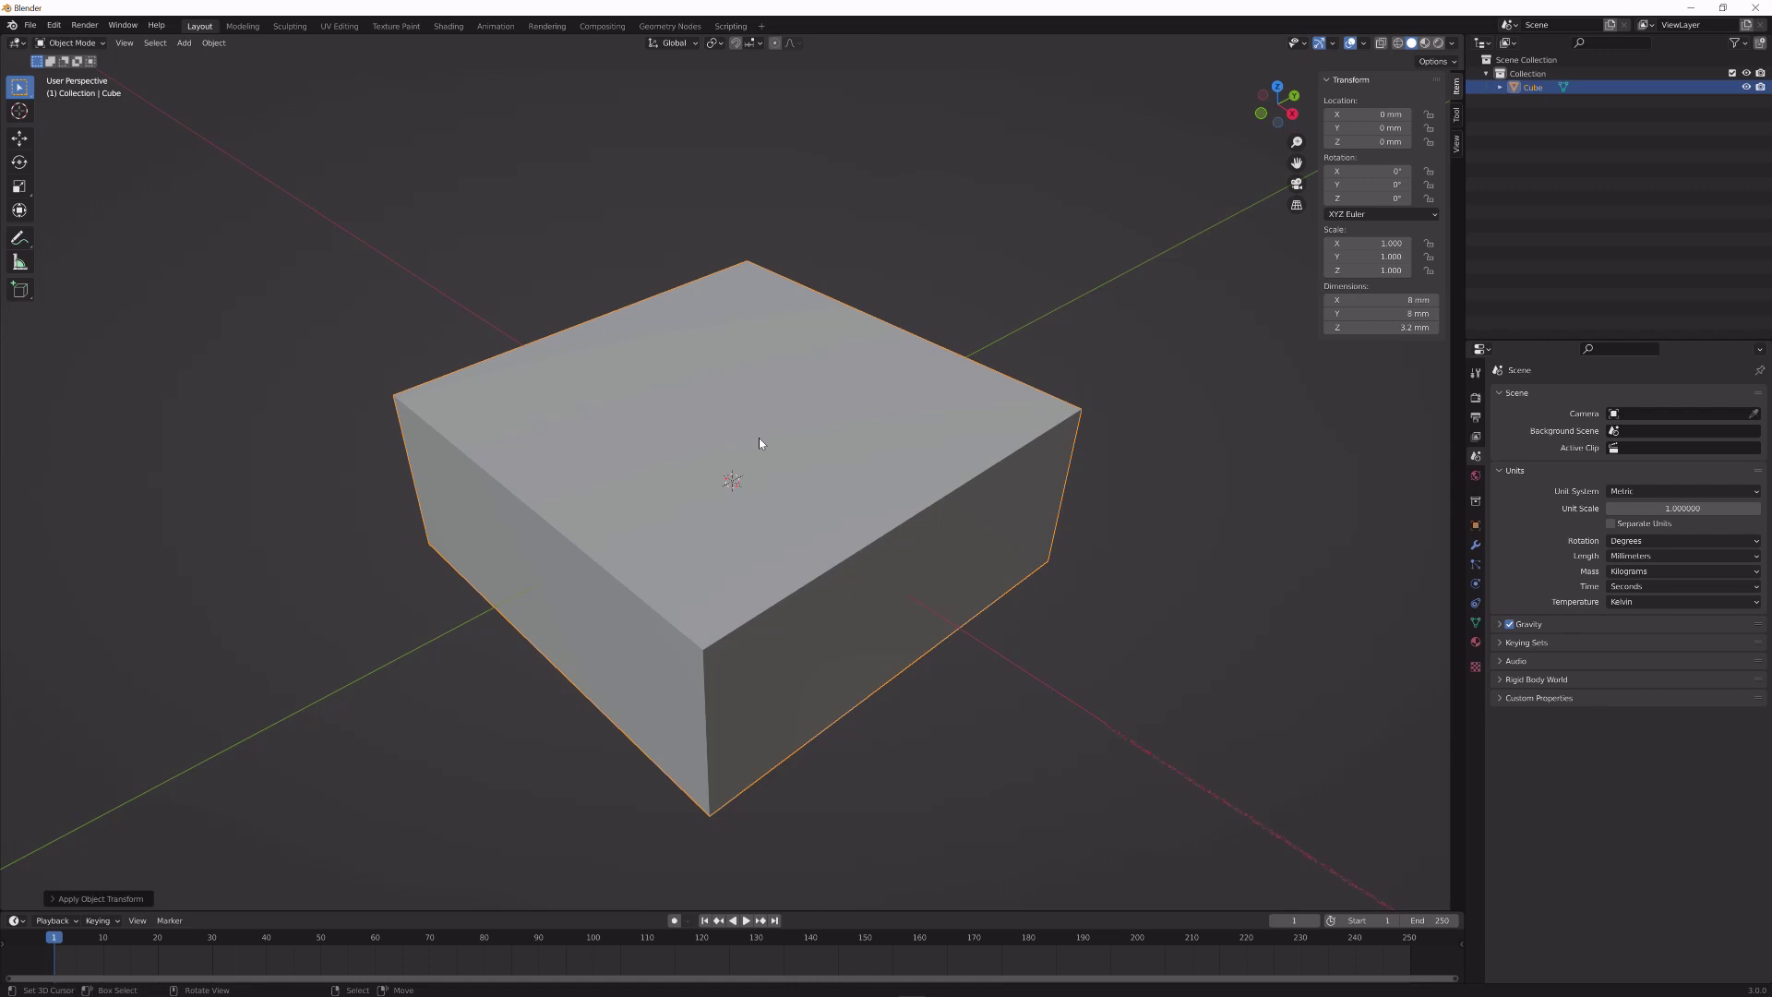
pyautogui.scroll(-1, 759, 443)
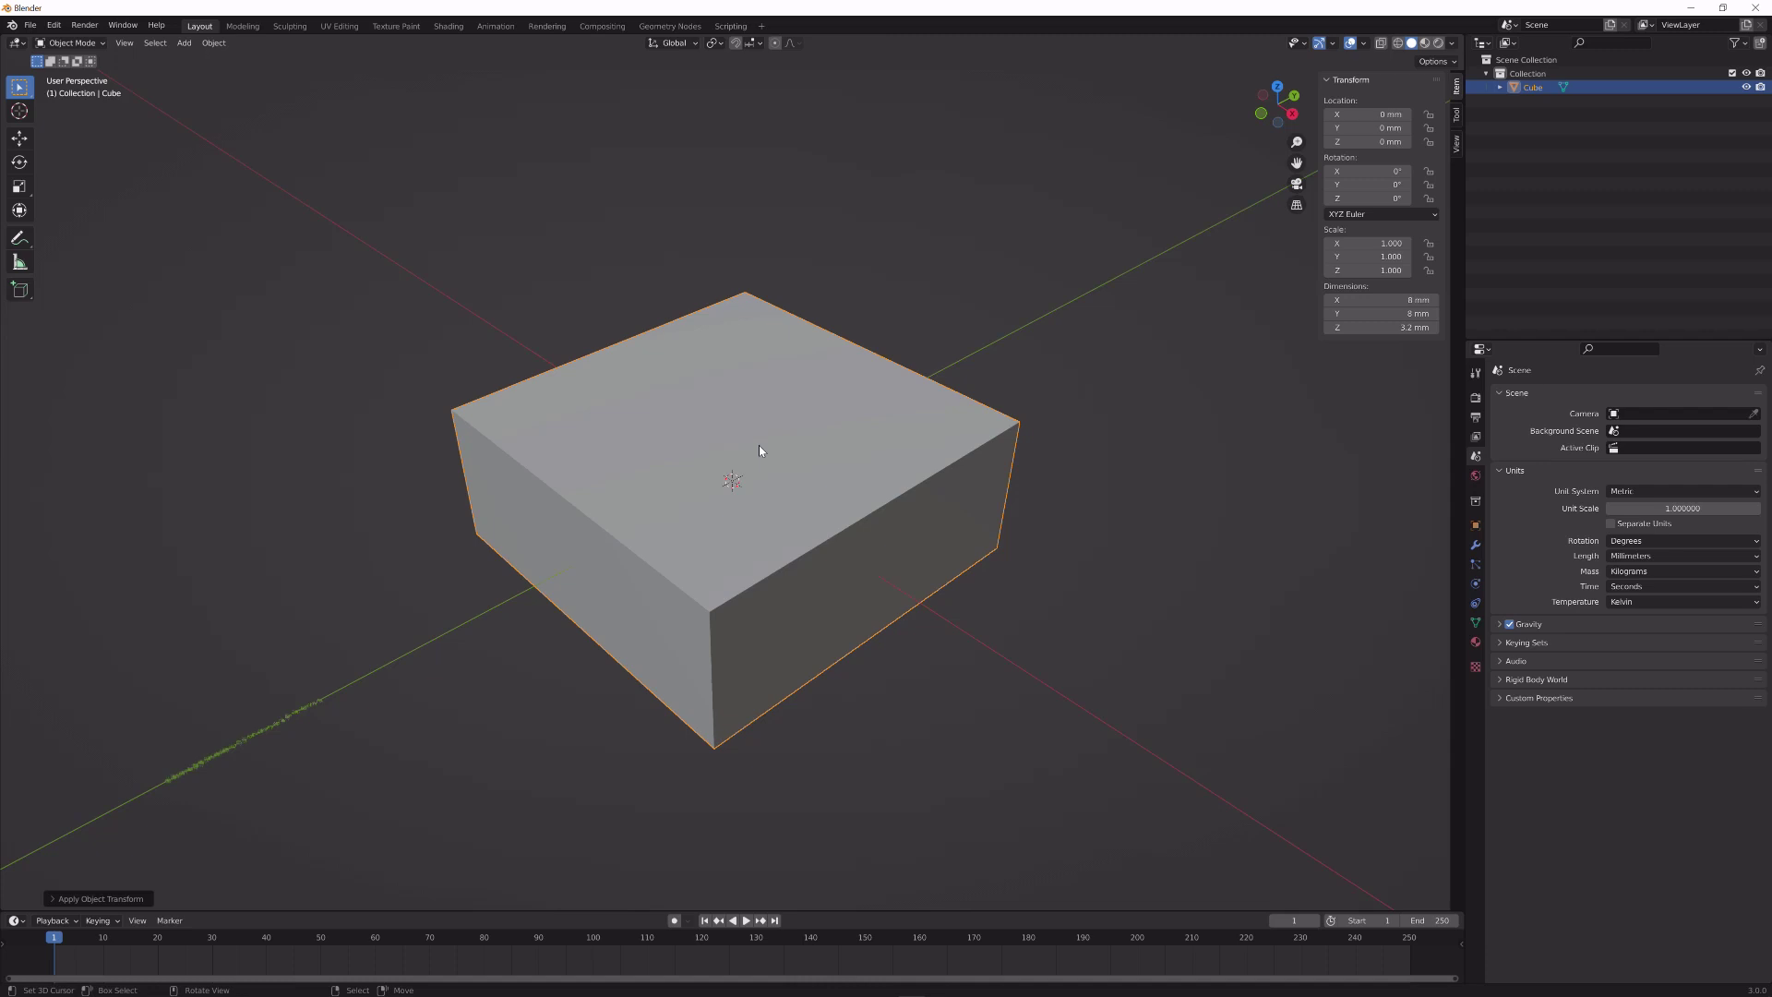
pyautogui.moveTo(758, 446); pyautogui.dragTo(786, 414, button='middle')
pyautogui.scroll(2, 758, 467)
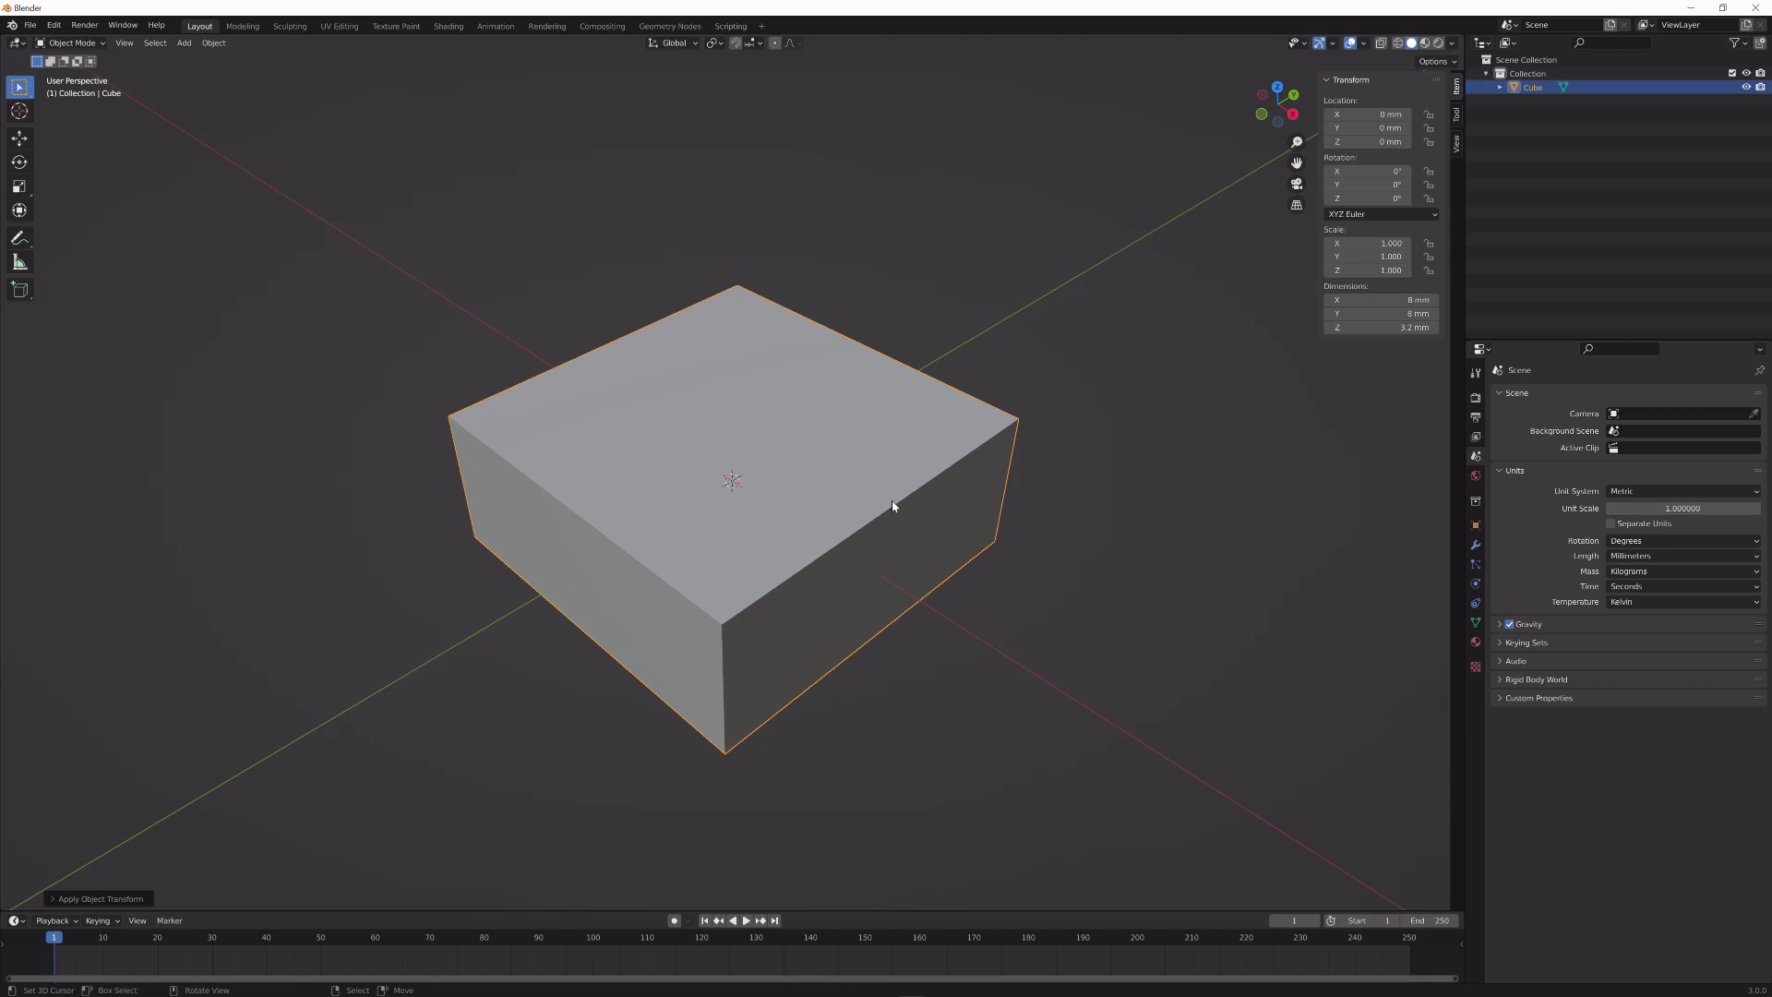
pyautogui.moveTo(784, 375); pyautogui.dragTo(796, 441, button='middle')
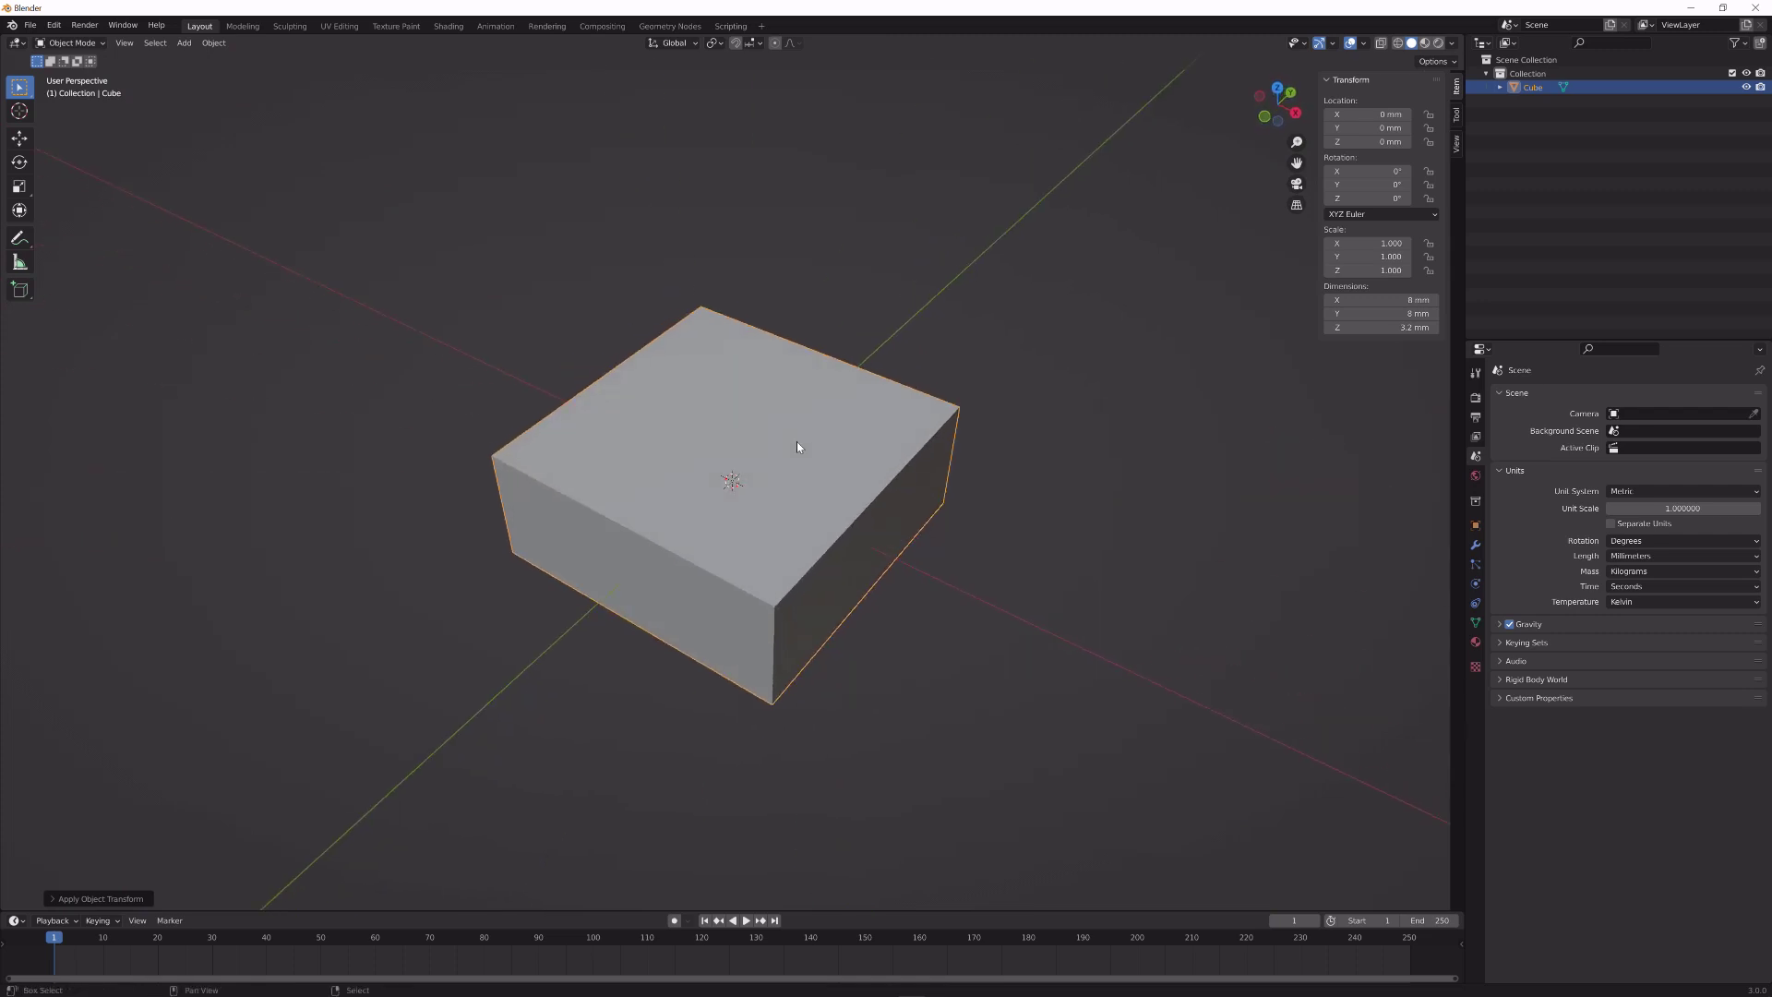
# - Add a cylinder mesh and delete its bottom face, ending in Object Mode
pyautogui.hotkey('shift', 'a')
pyautogui.moveTo(796, 442)
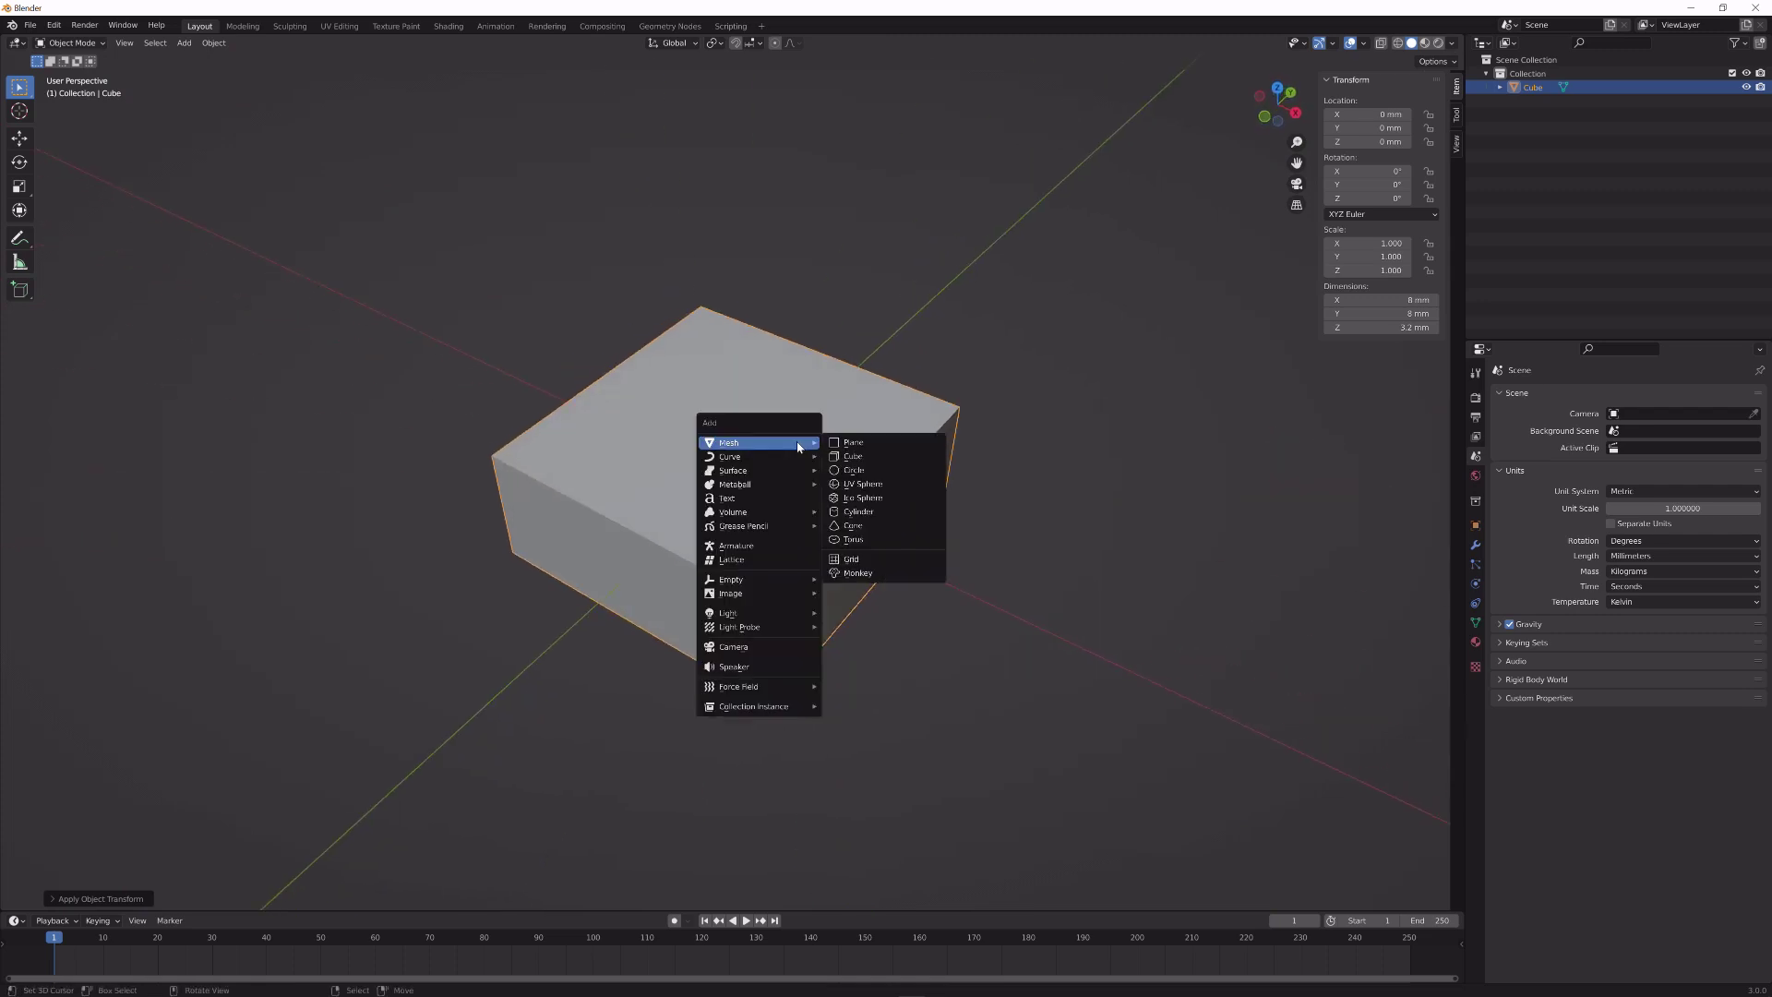
pyautogui.click(879, 513)
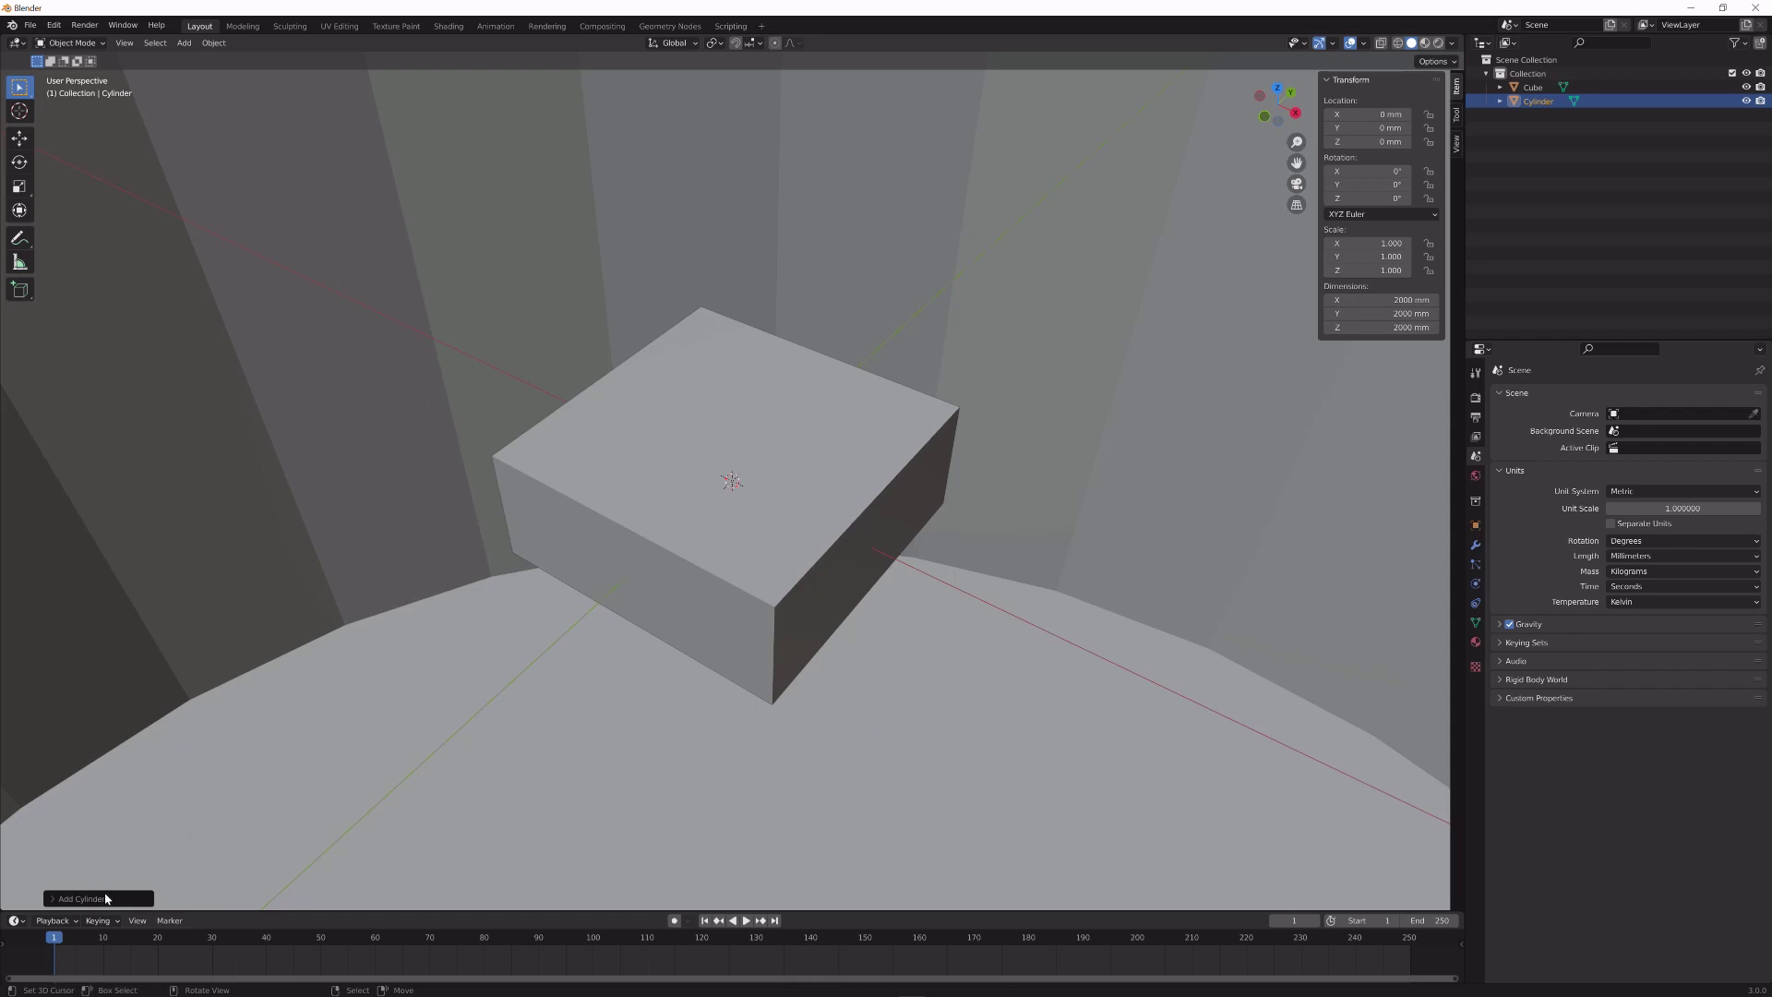
pyautogui.press('Tab')
pyautogui.press('x')
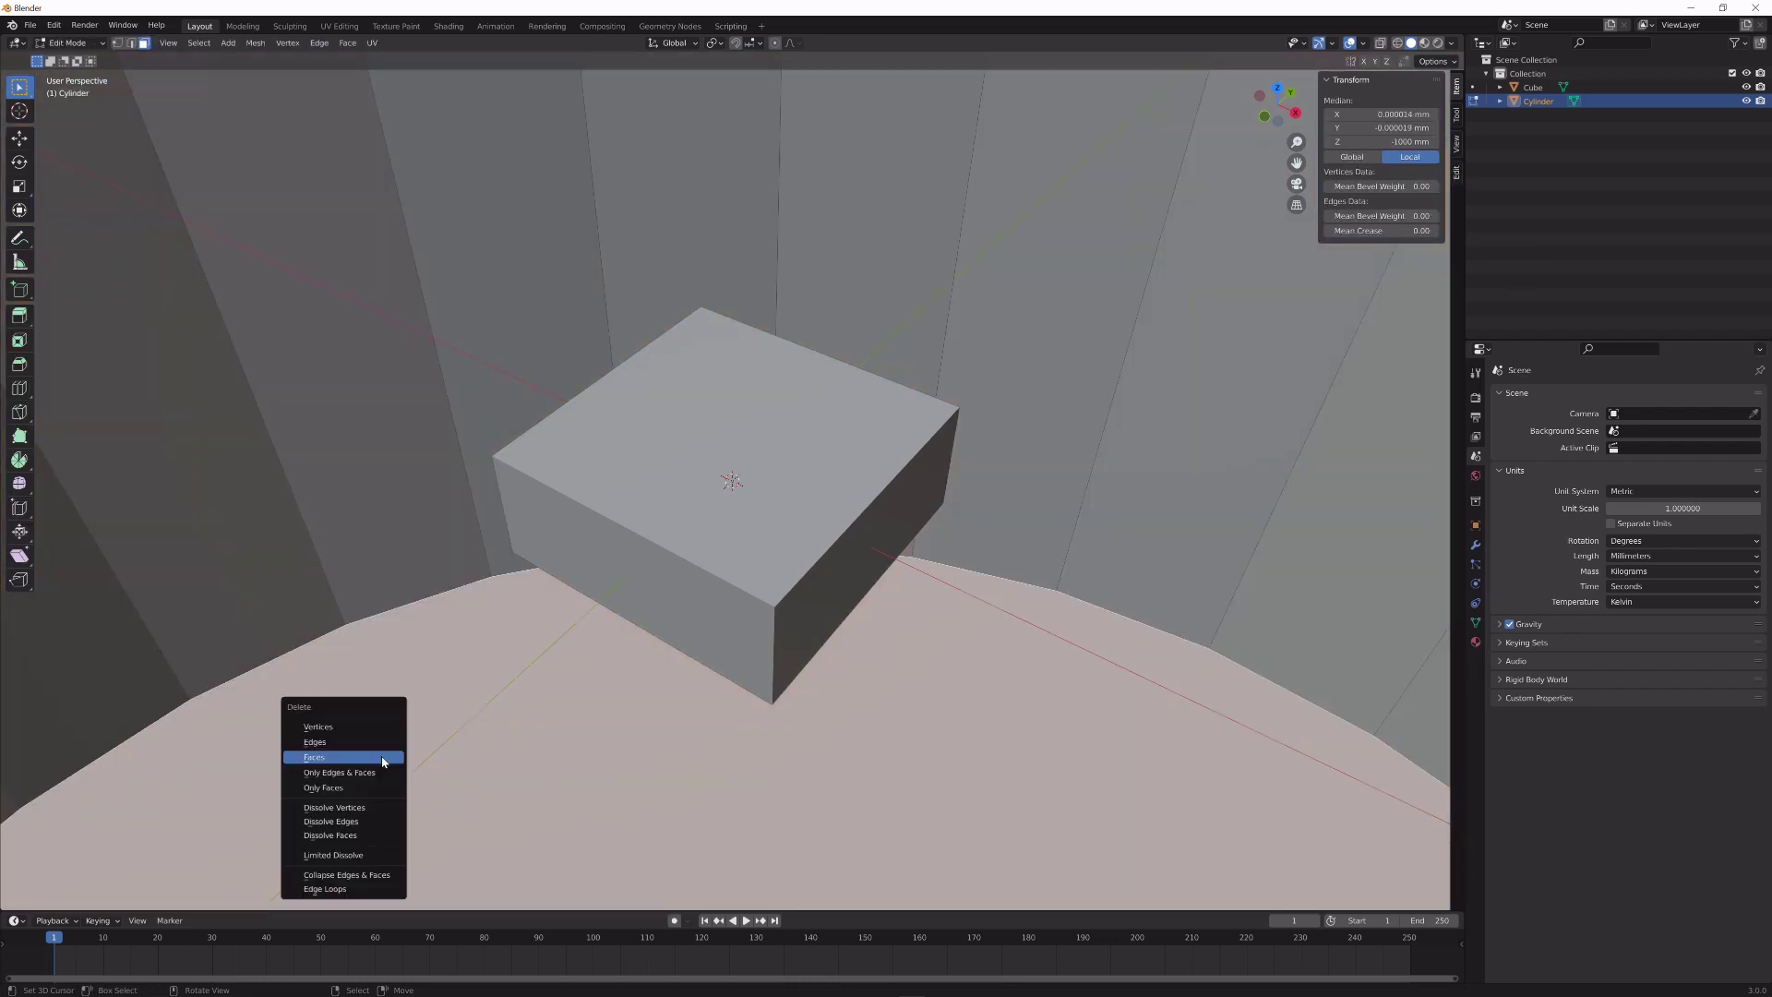
pyautogui.click(384, 758)
pyautogui.press('Tab')
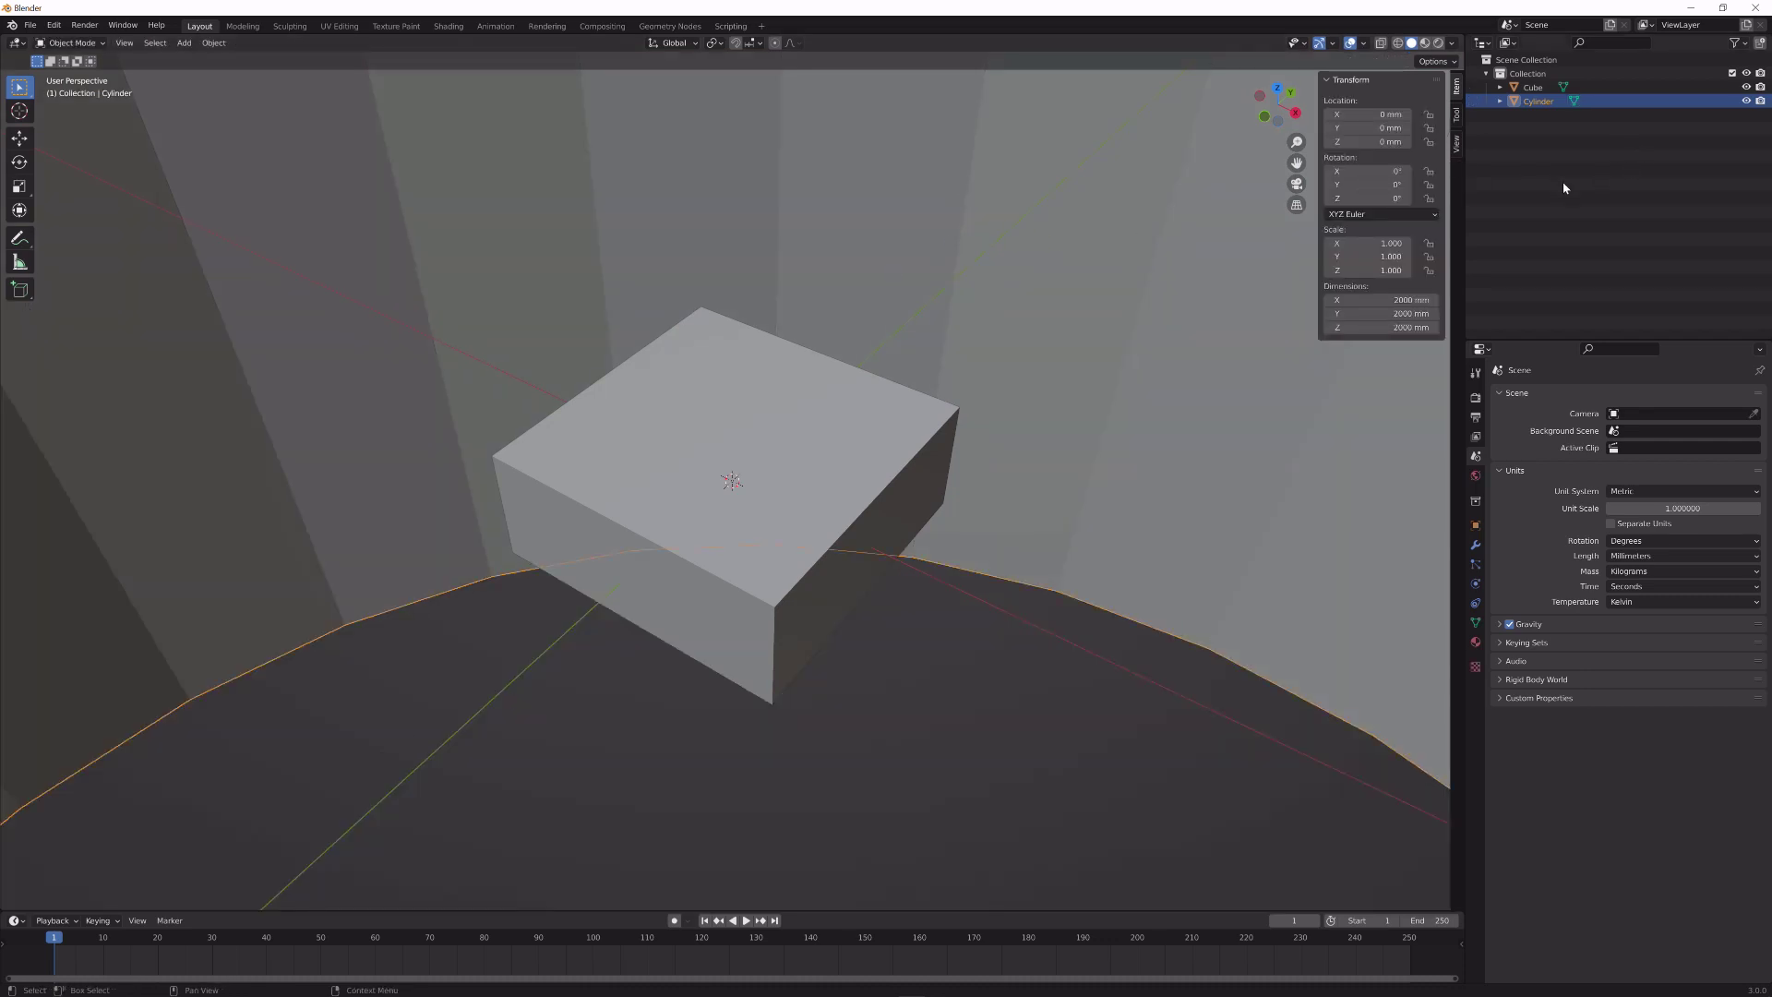
# - Set the cylinder's dimensions to 4.8 mm in X and Y and 1.6 mm in Z
pyautogui.moveTo(1384, 299); pyautogui.dragTo(1399, 314)
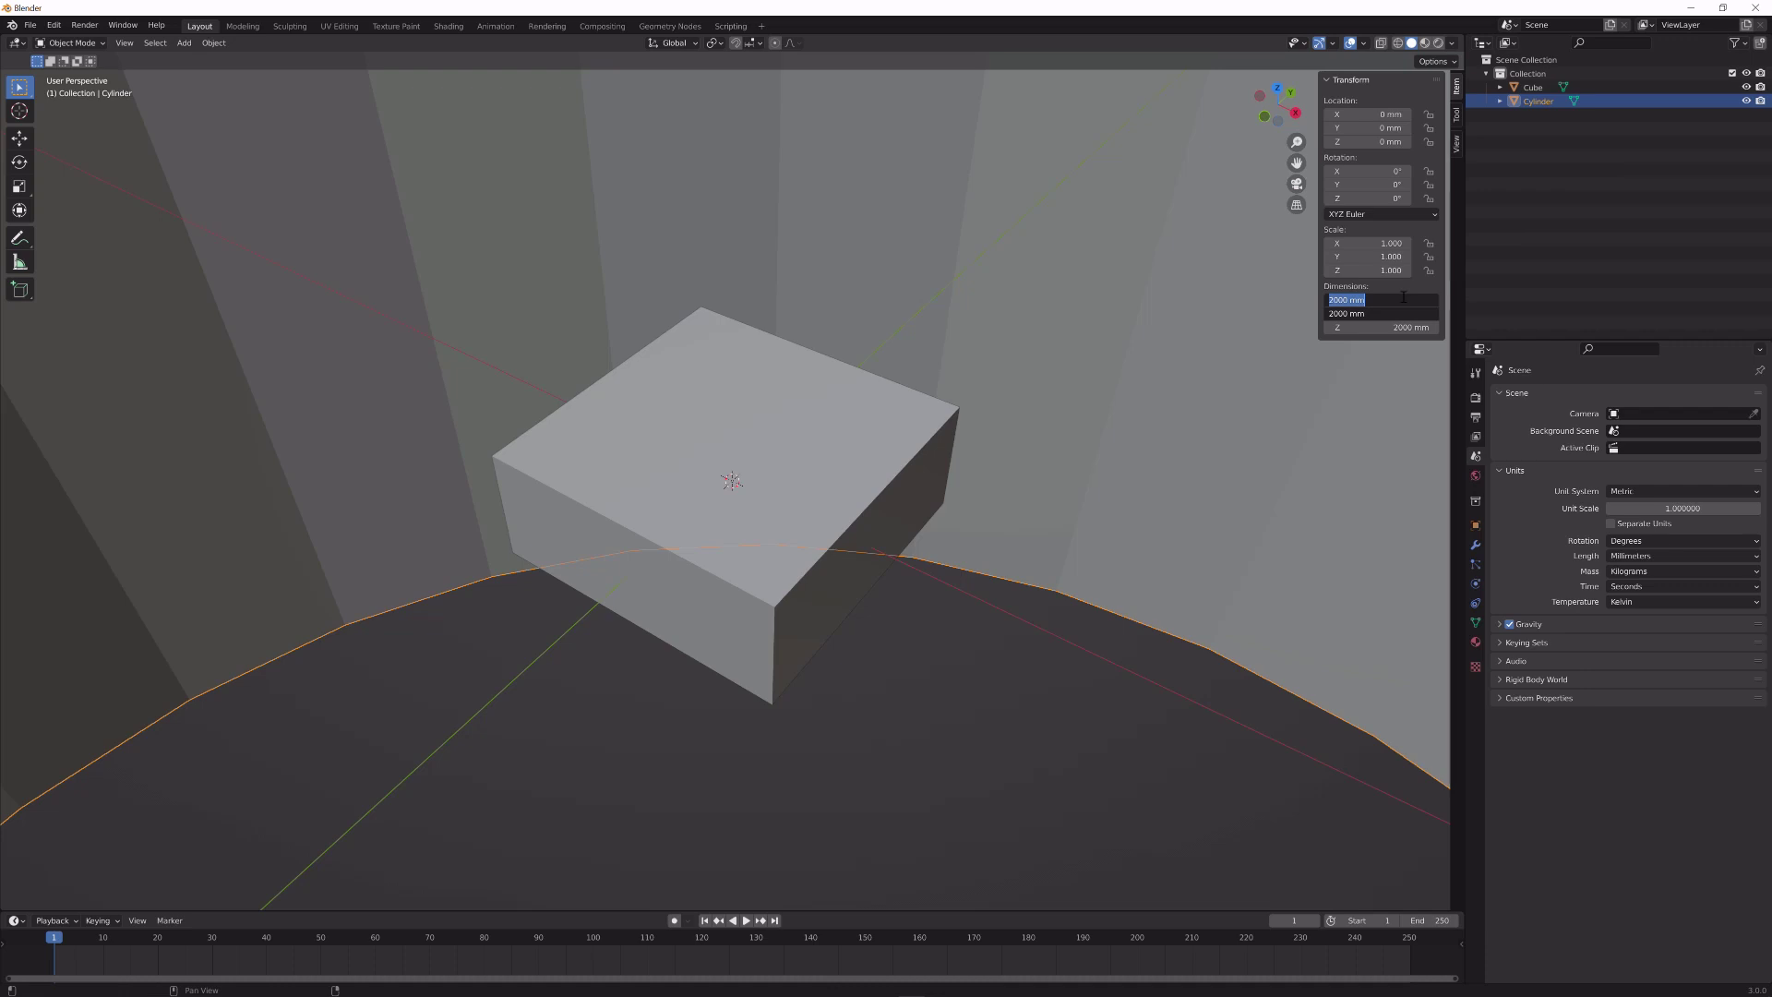
pyautogui.write('4.8')
pyautogui.press('Return')
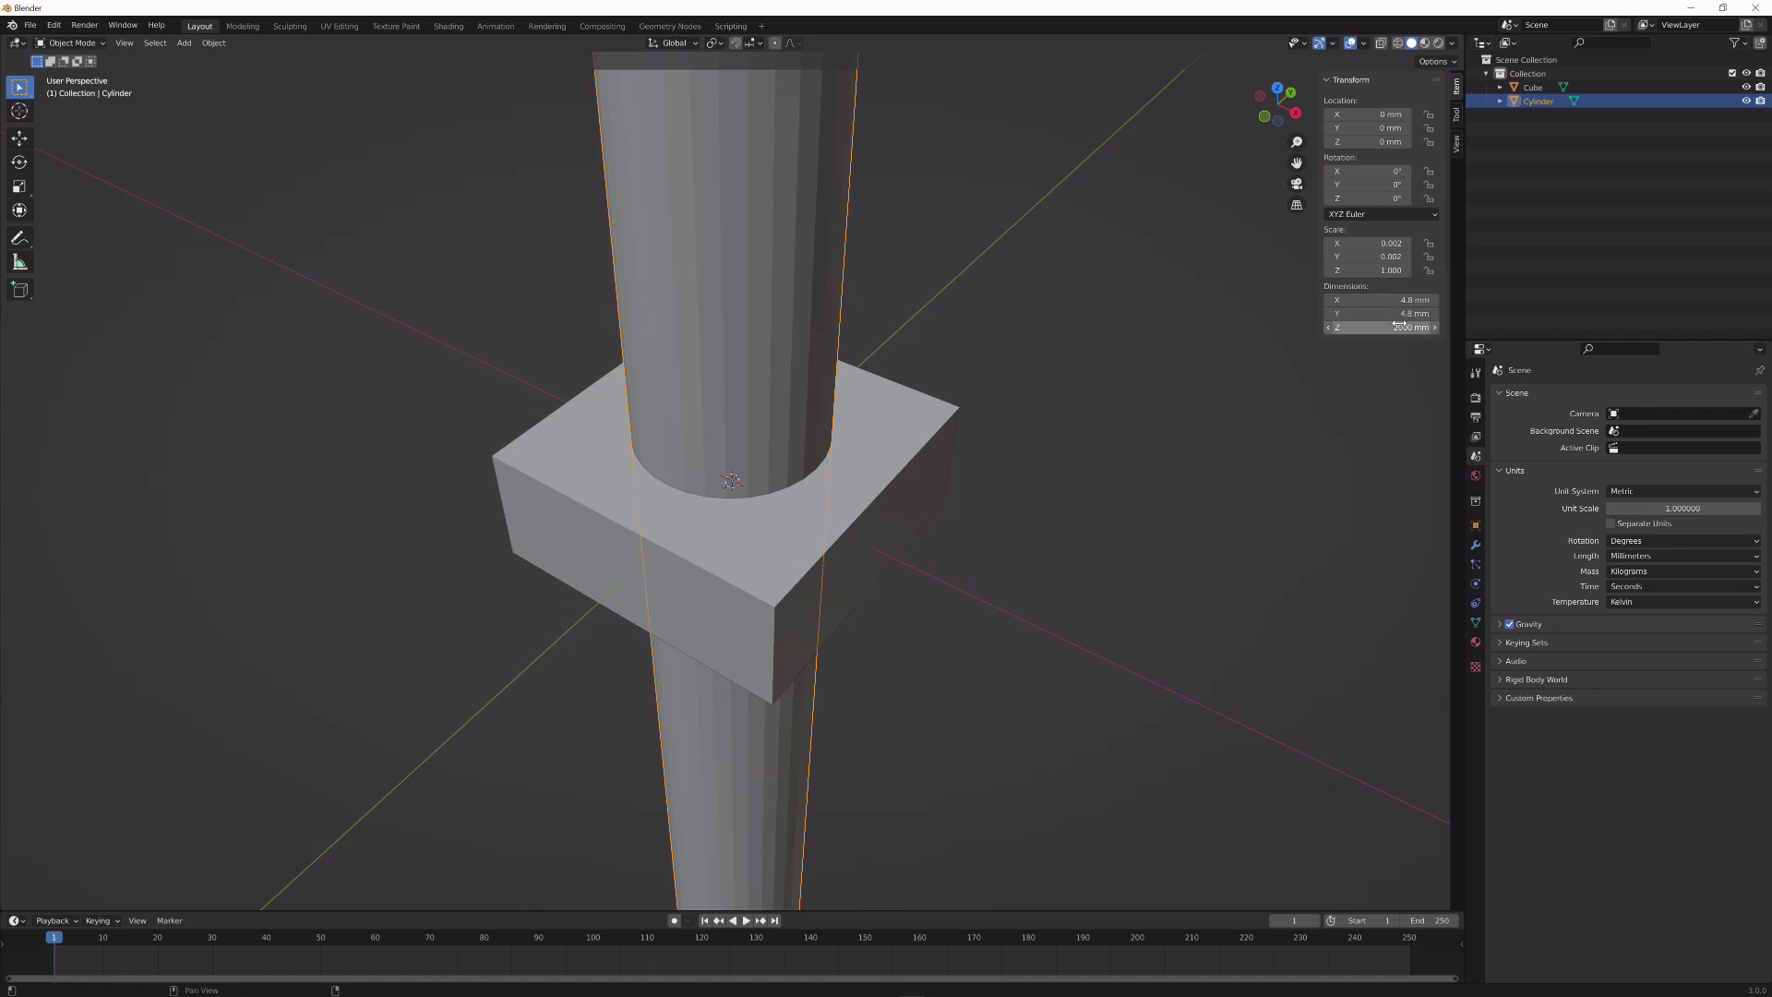
pyautogui.click(1399, 325)
pyautogui.write('1.6')
pyautogui.press('Return')
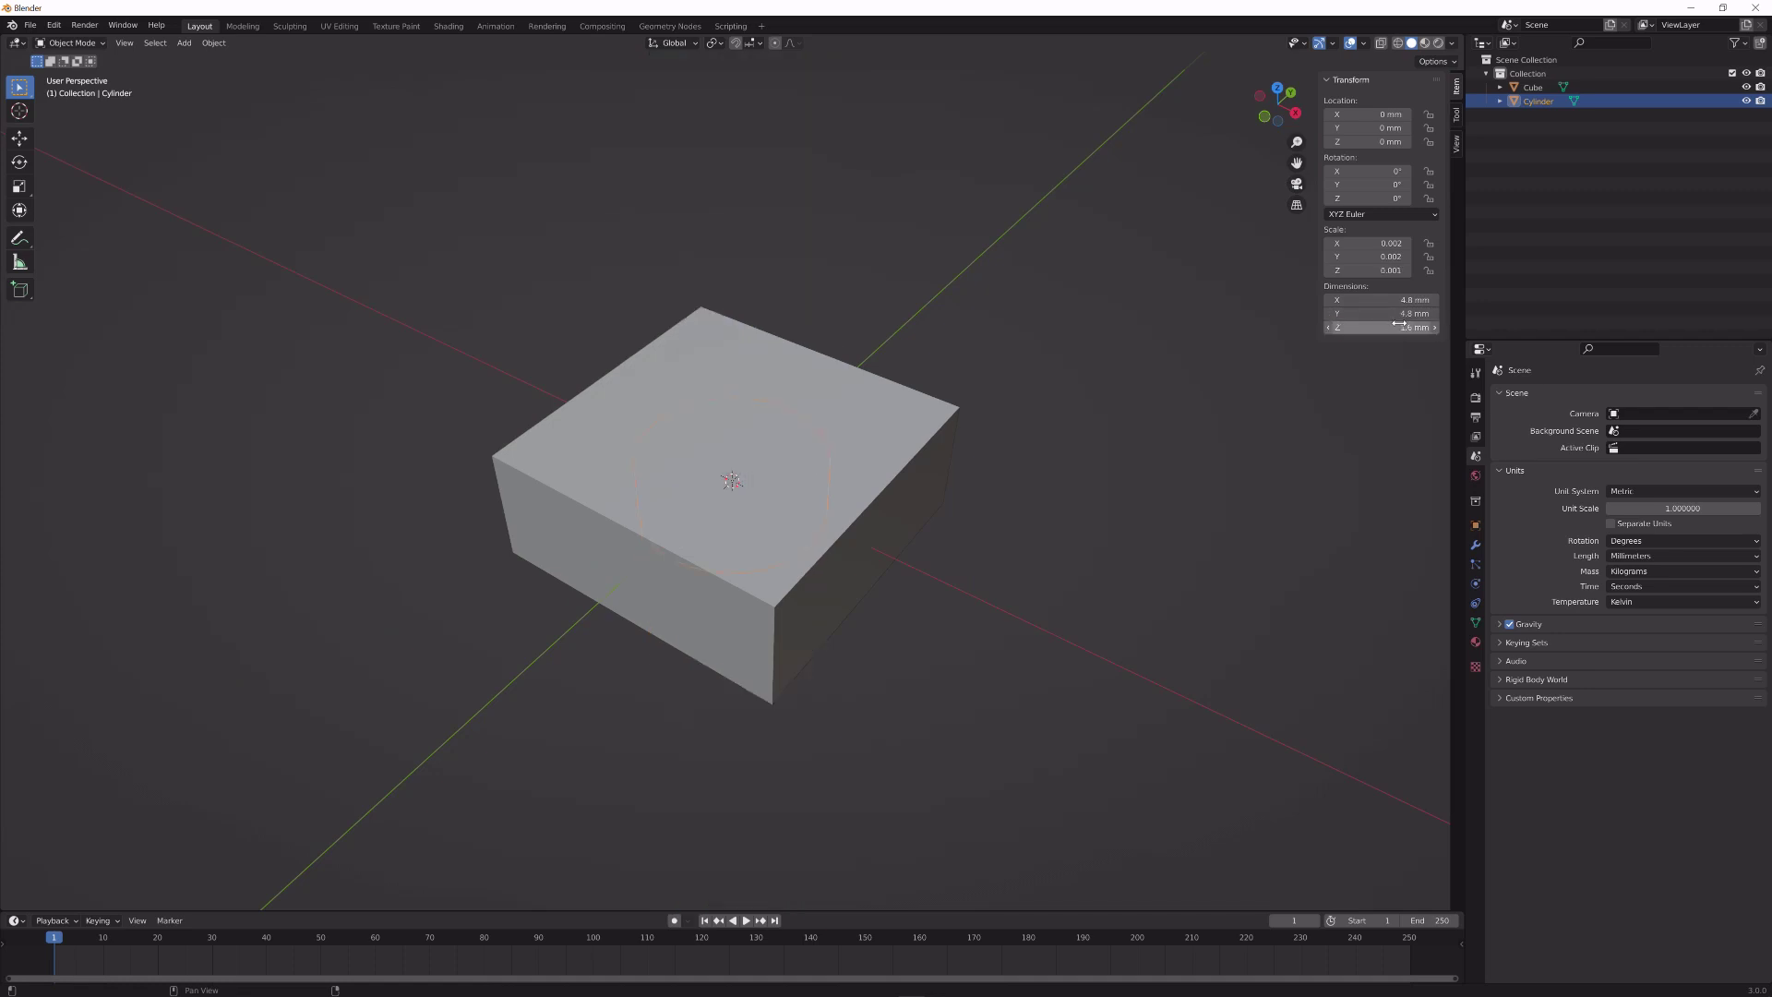
# - Raise the cylinder along Z to about 3.9 mm so it sits above the block
pyautogui.scroll(2, 961, 268)
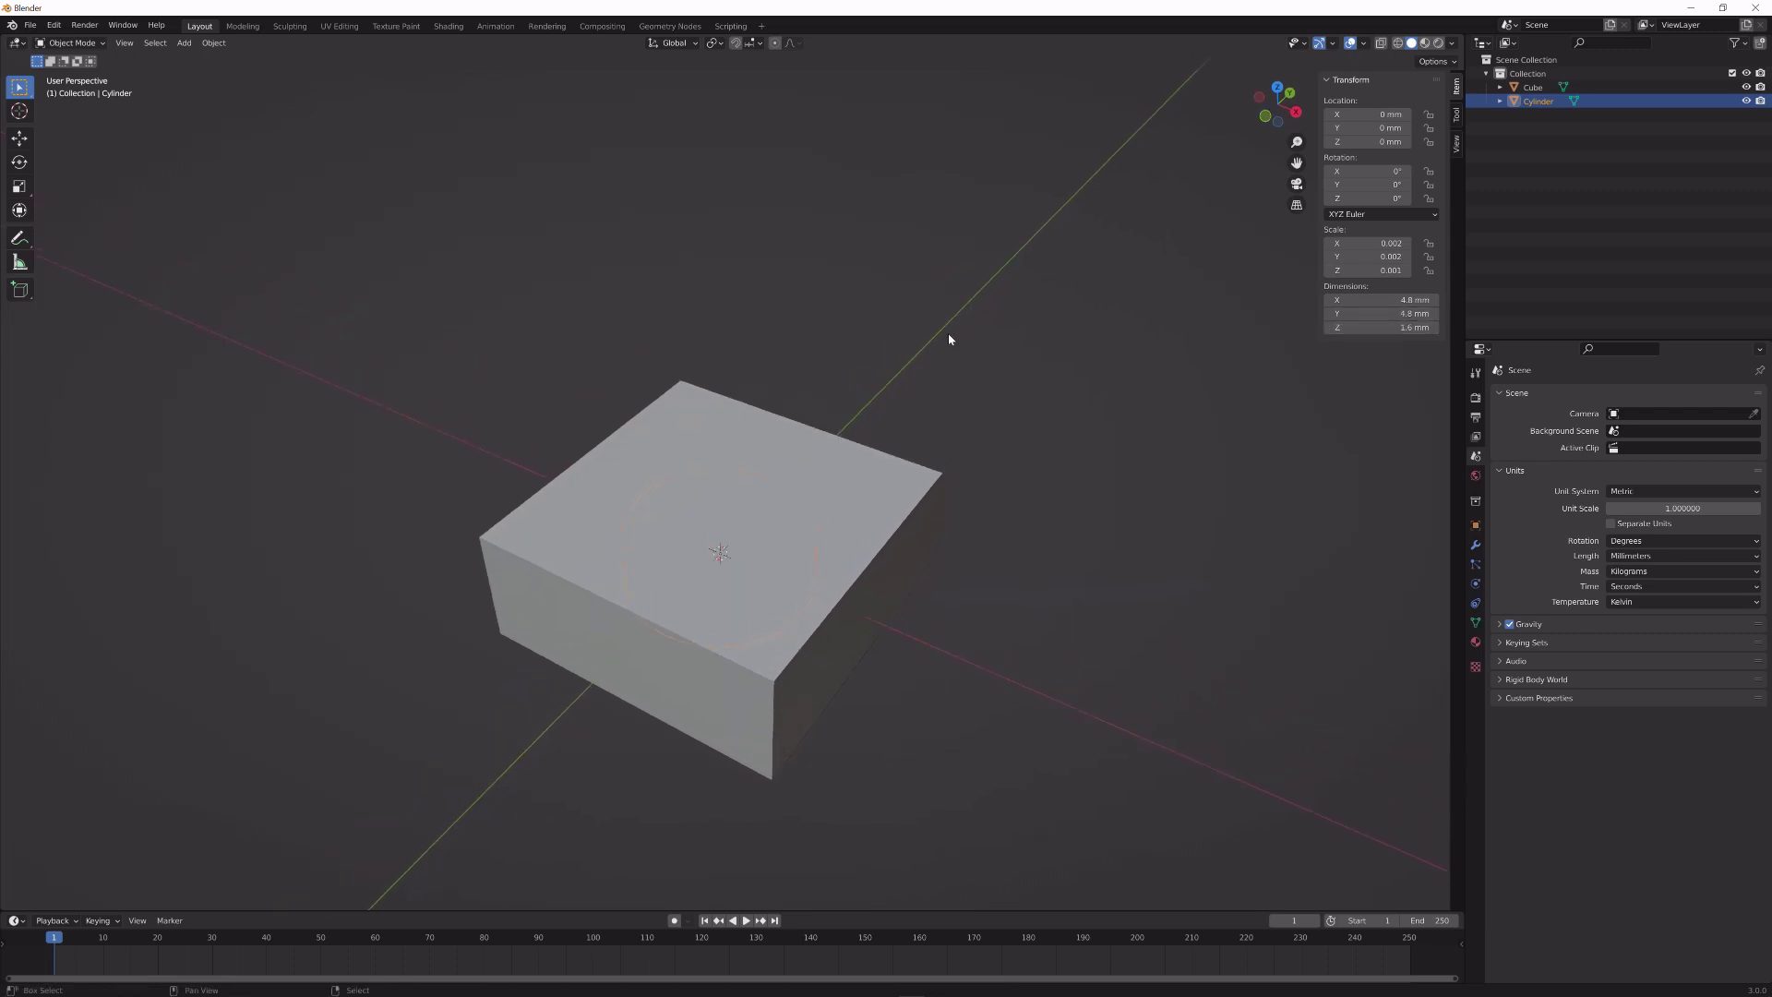
pyautogui.press('g')
pyautogui.press('z')
pyautogui.click(951, 221)
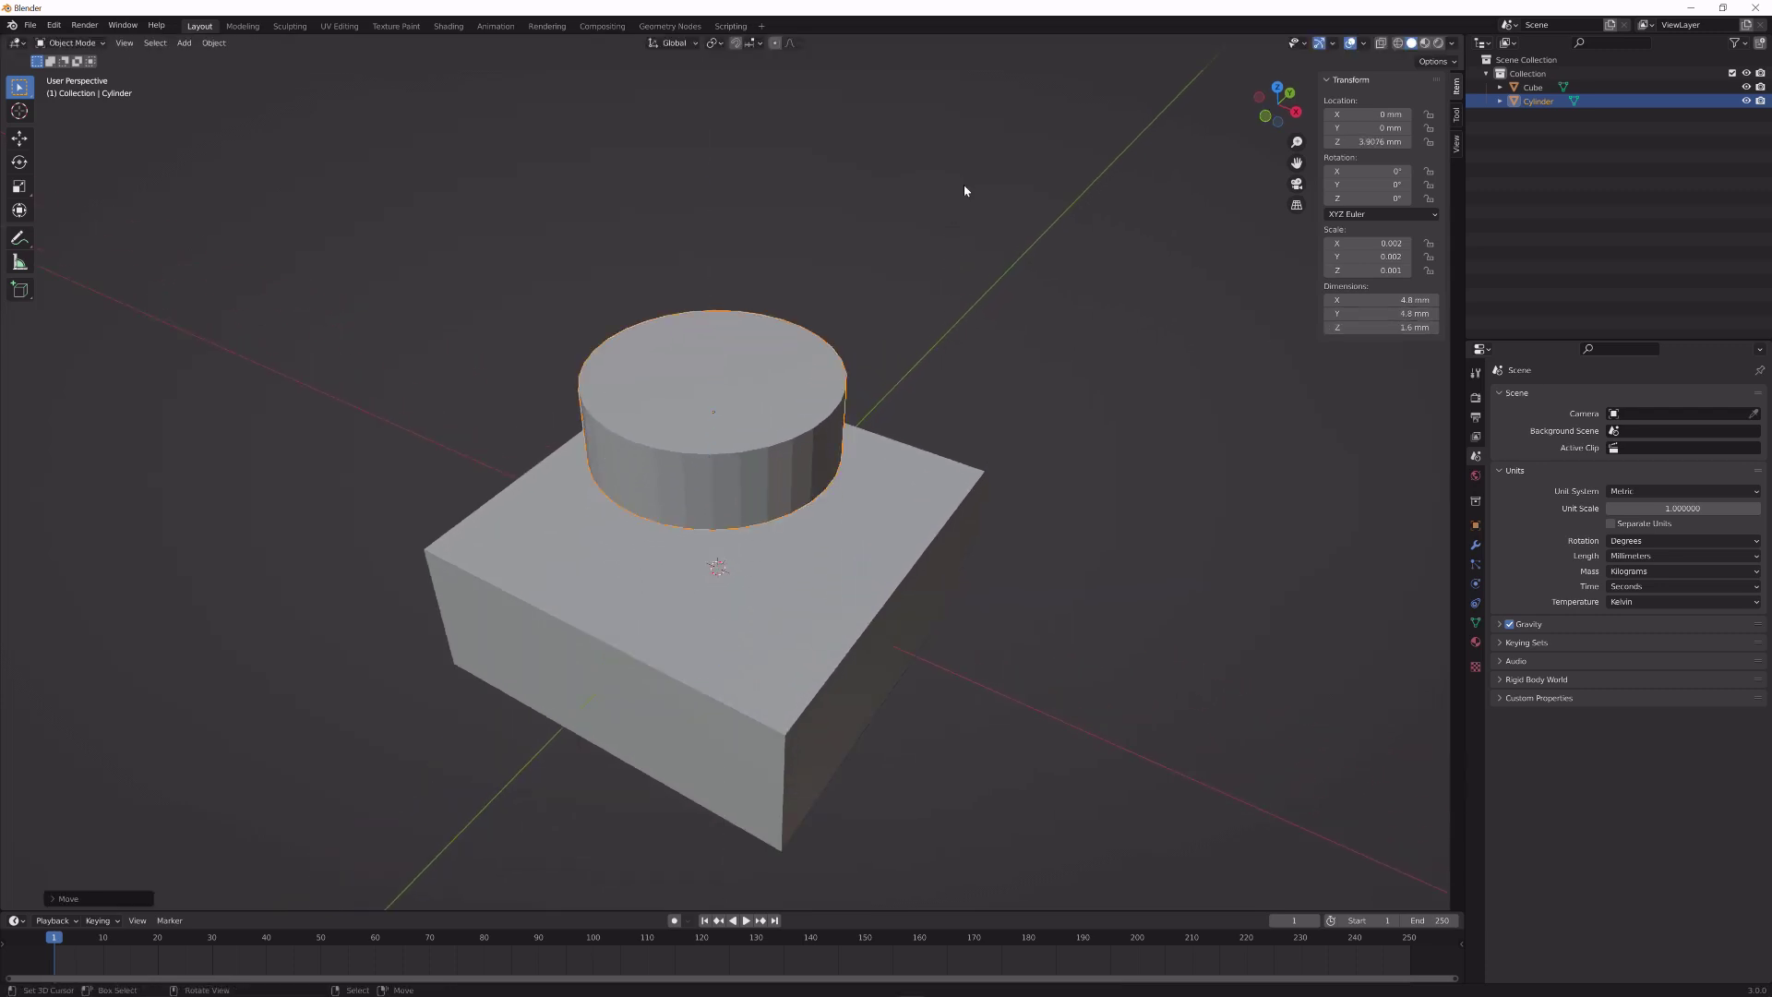
pyautogui.moveTo(909, 278)
pyautogui.mouseDown(button='middle')
pyautogui.moveTo(921, 269)
pyautogui.moveTo(916, 295)
pyautogui.mouseUp(button='middle')
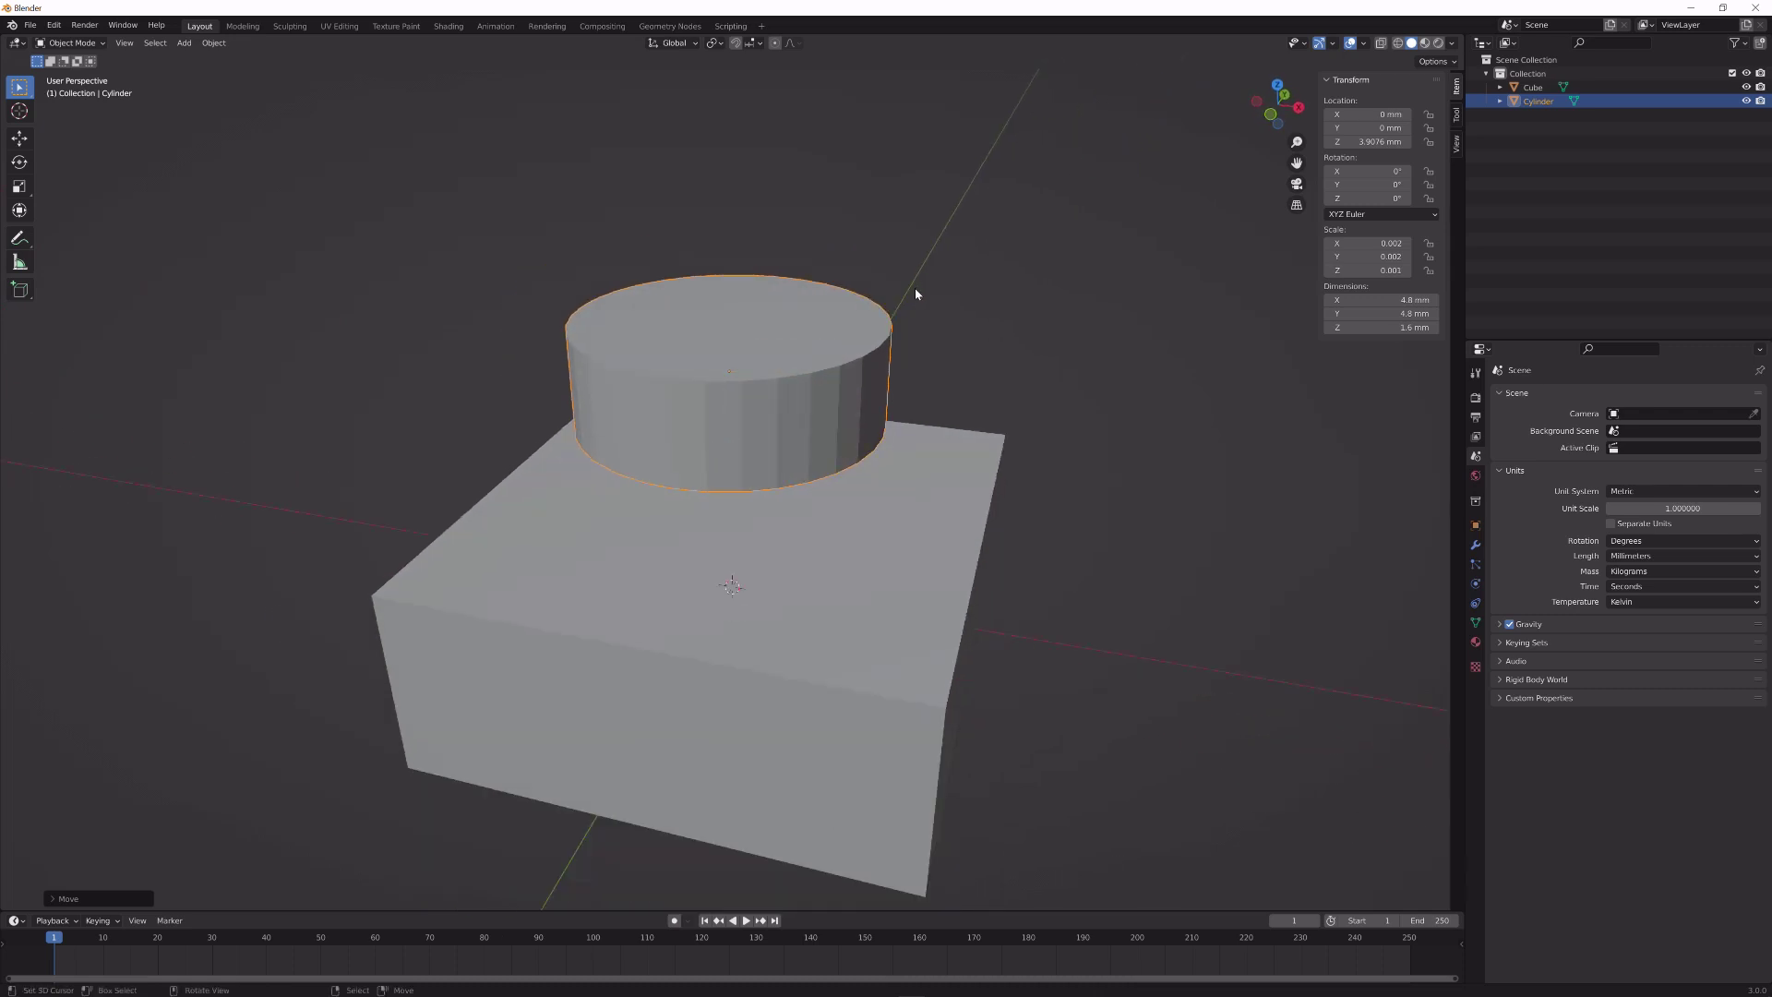
# - Turn on snapping and set the snap target to Face
pyautogui.click(735, 43)
pyautogui.click(758, 43)
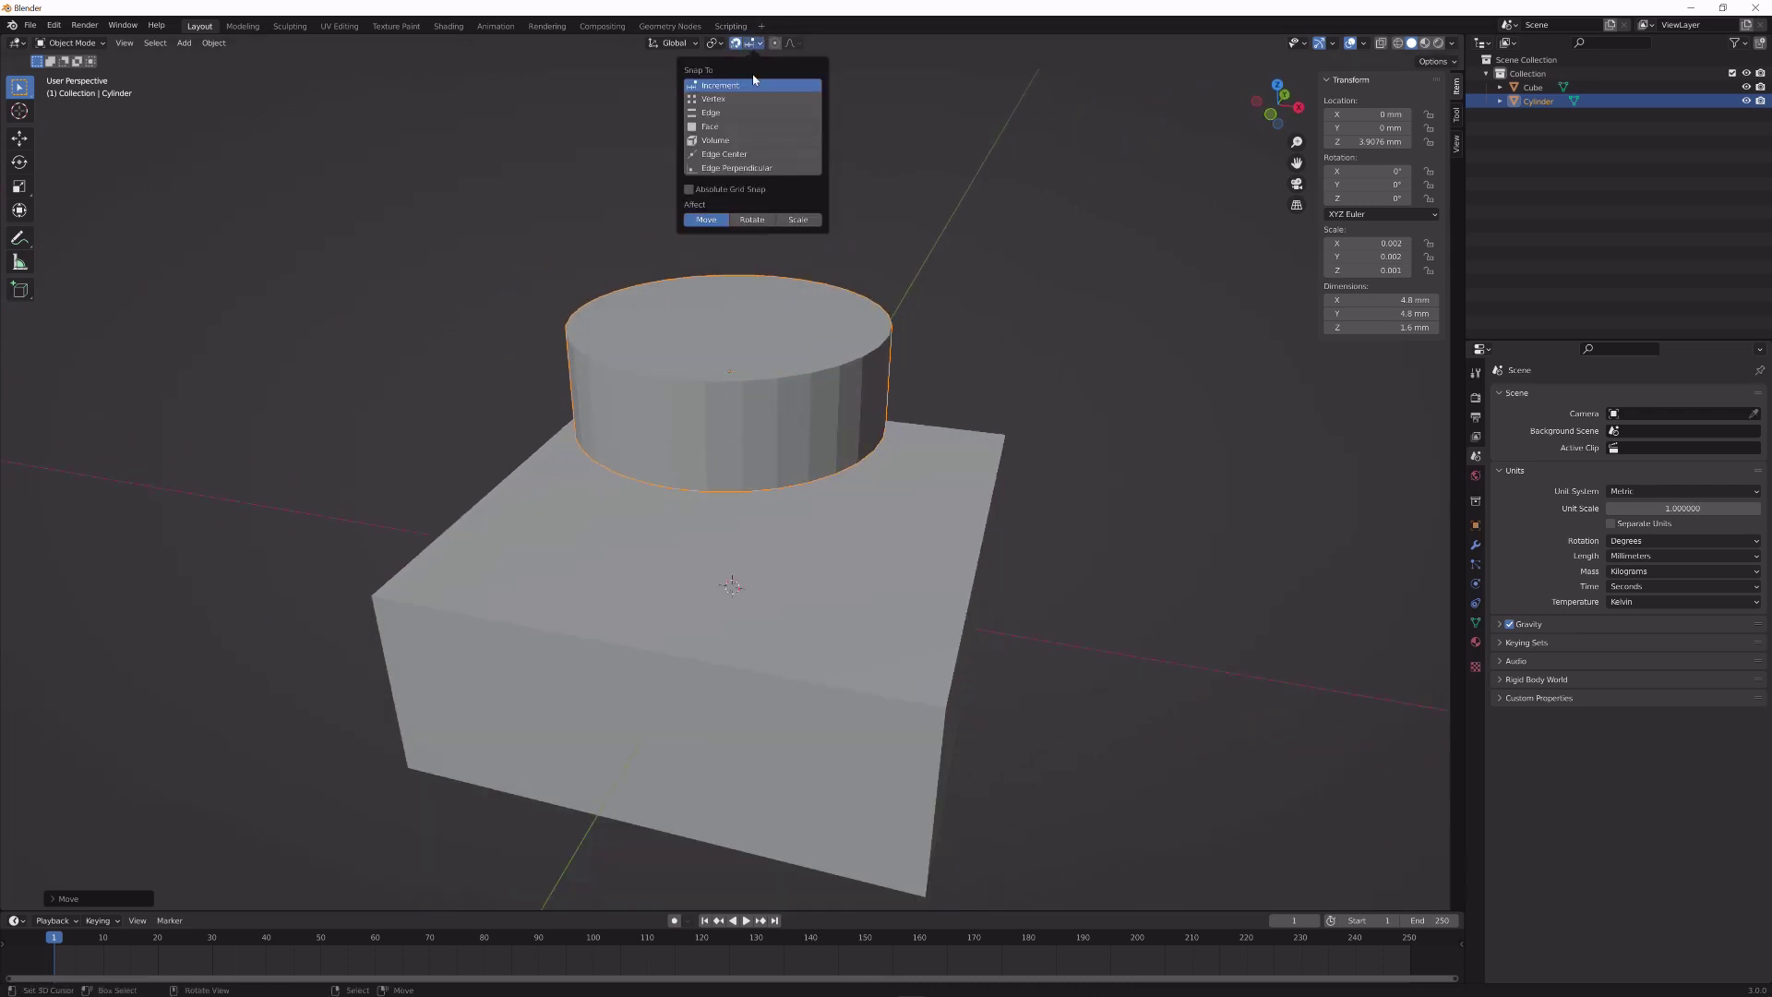
pyautogui.click(742, 126)
# - Try to lower the cylinder along Z onto the block
pyautogui.press('g')
pyautogui.press('z')
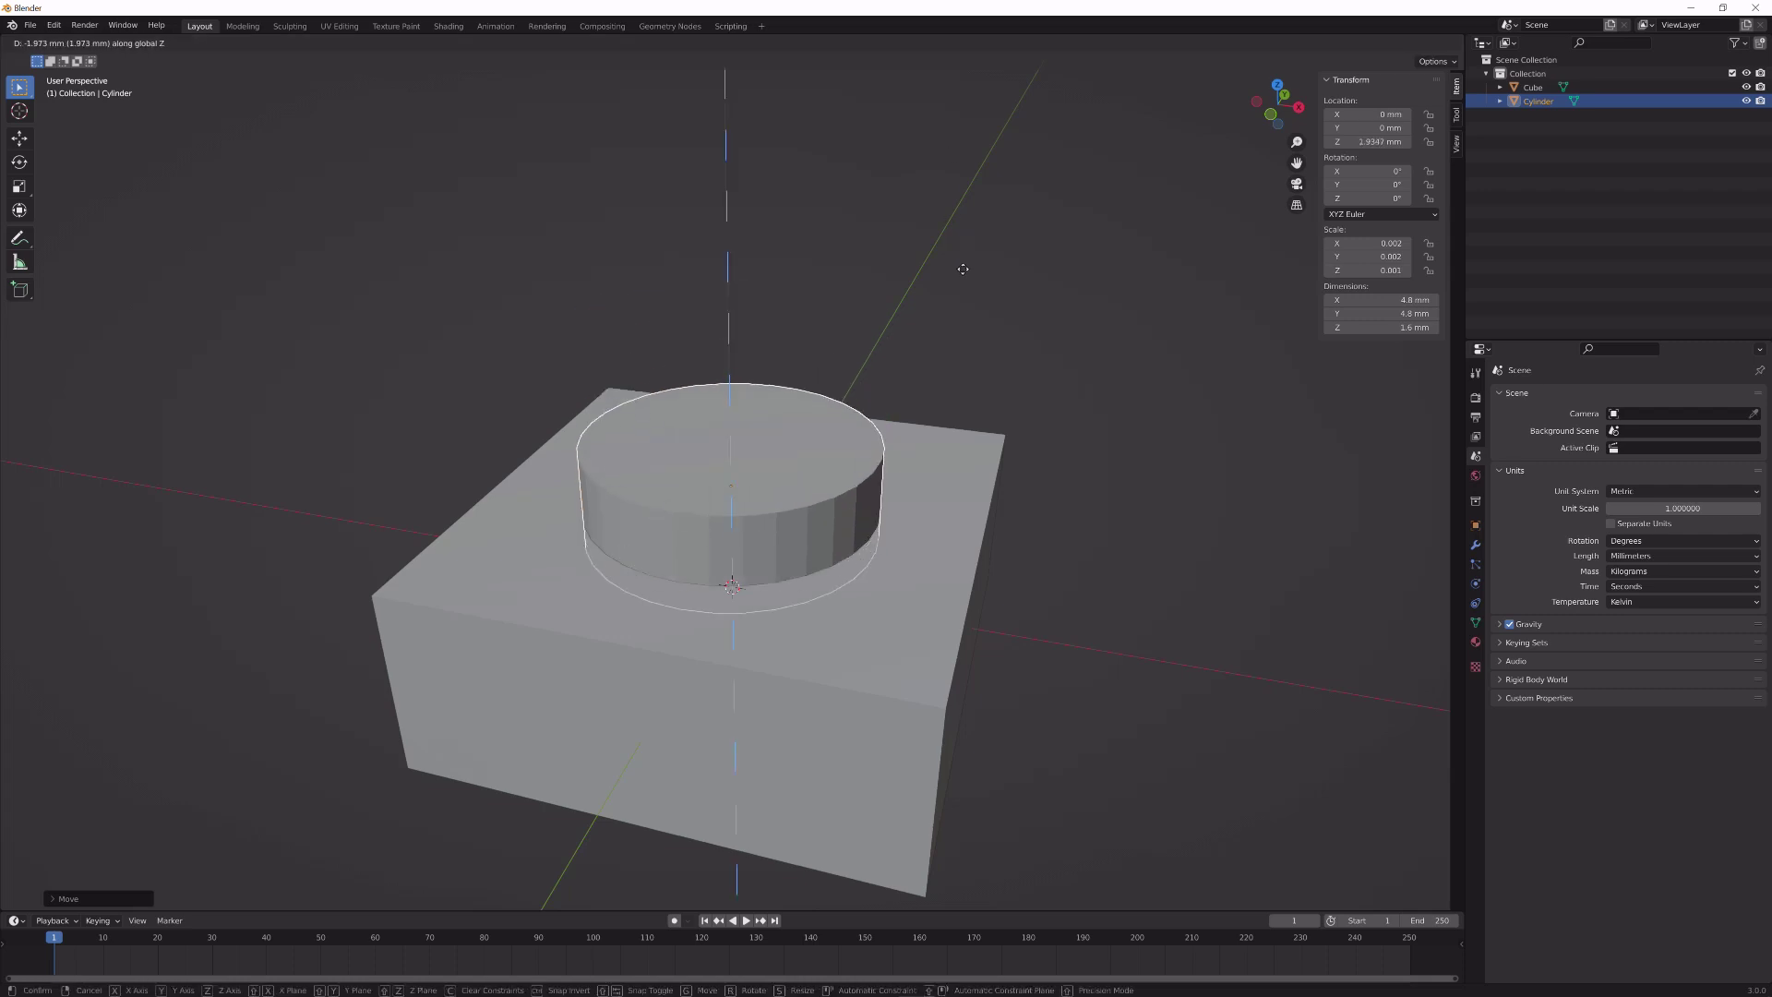
pyautogui.click(983, 363)
pyautogui.press('g')
pyautogui.press('z')
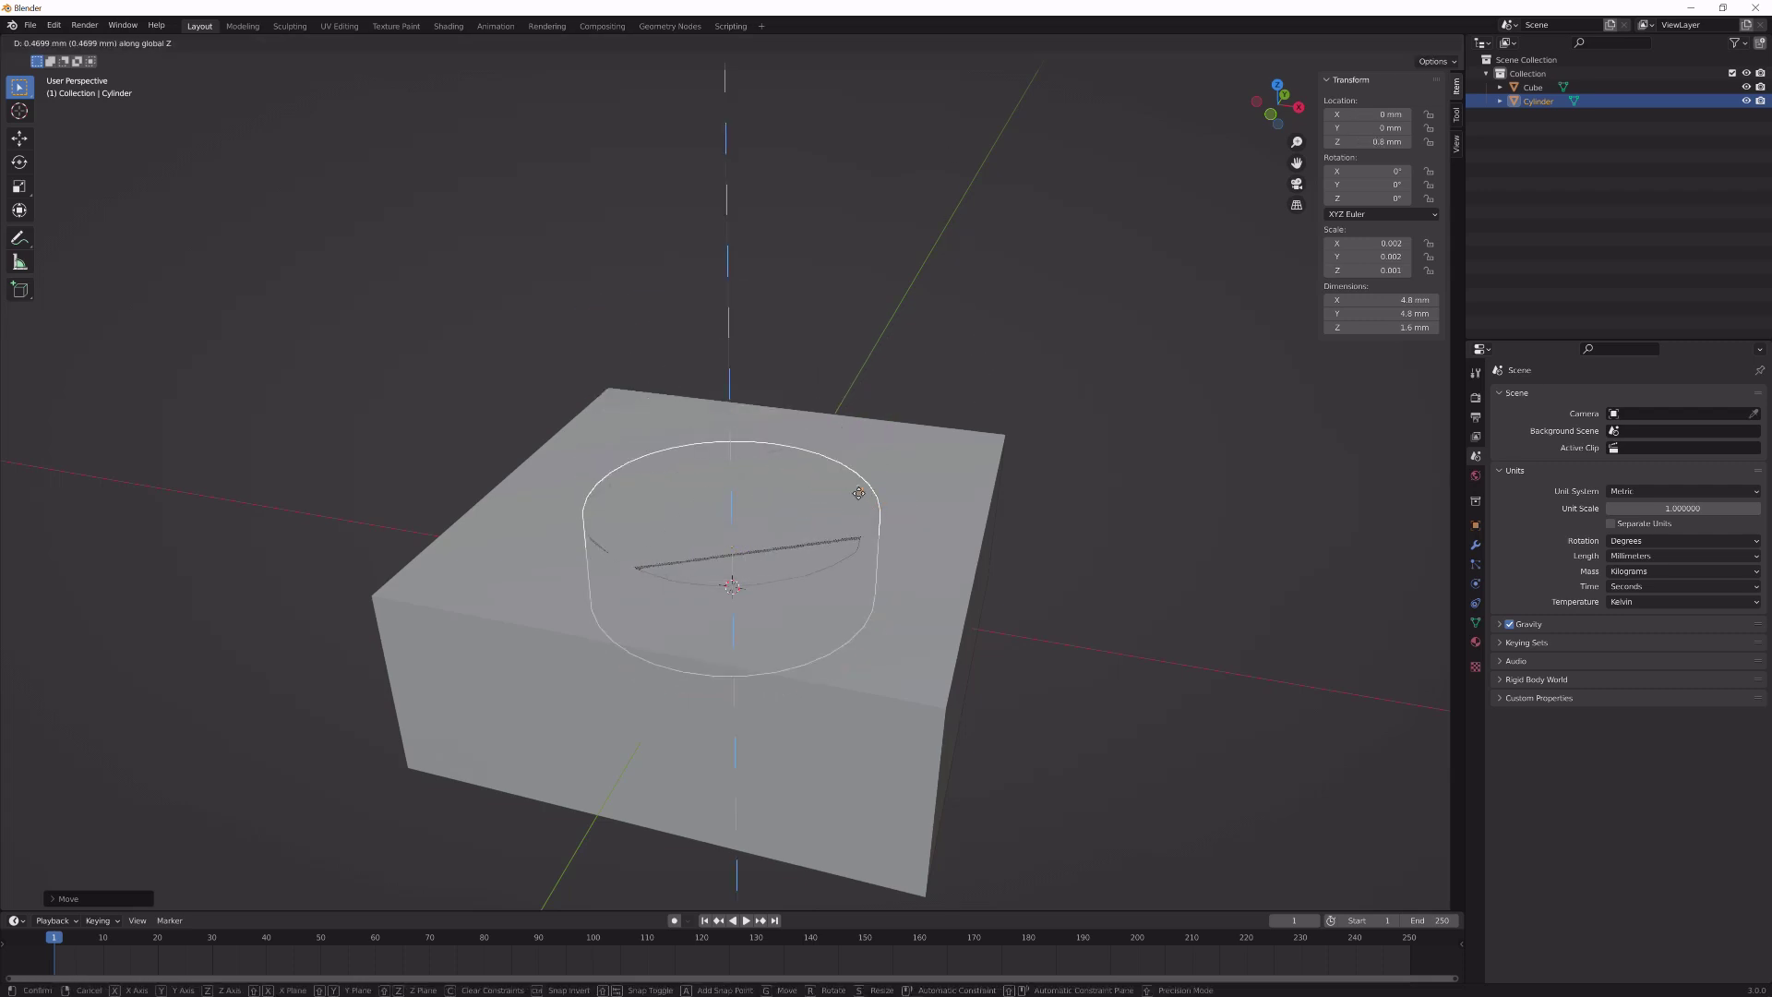
pyautogui.rightClick(873, 513)
# - Move the cylinder along Z to 2.4 mm, snapping its base onto the block's top face
pyautogui.press('g')
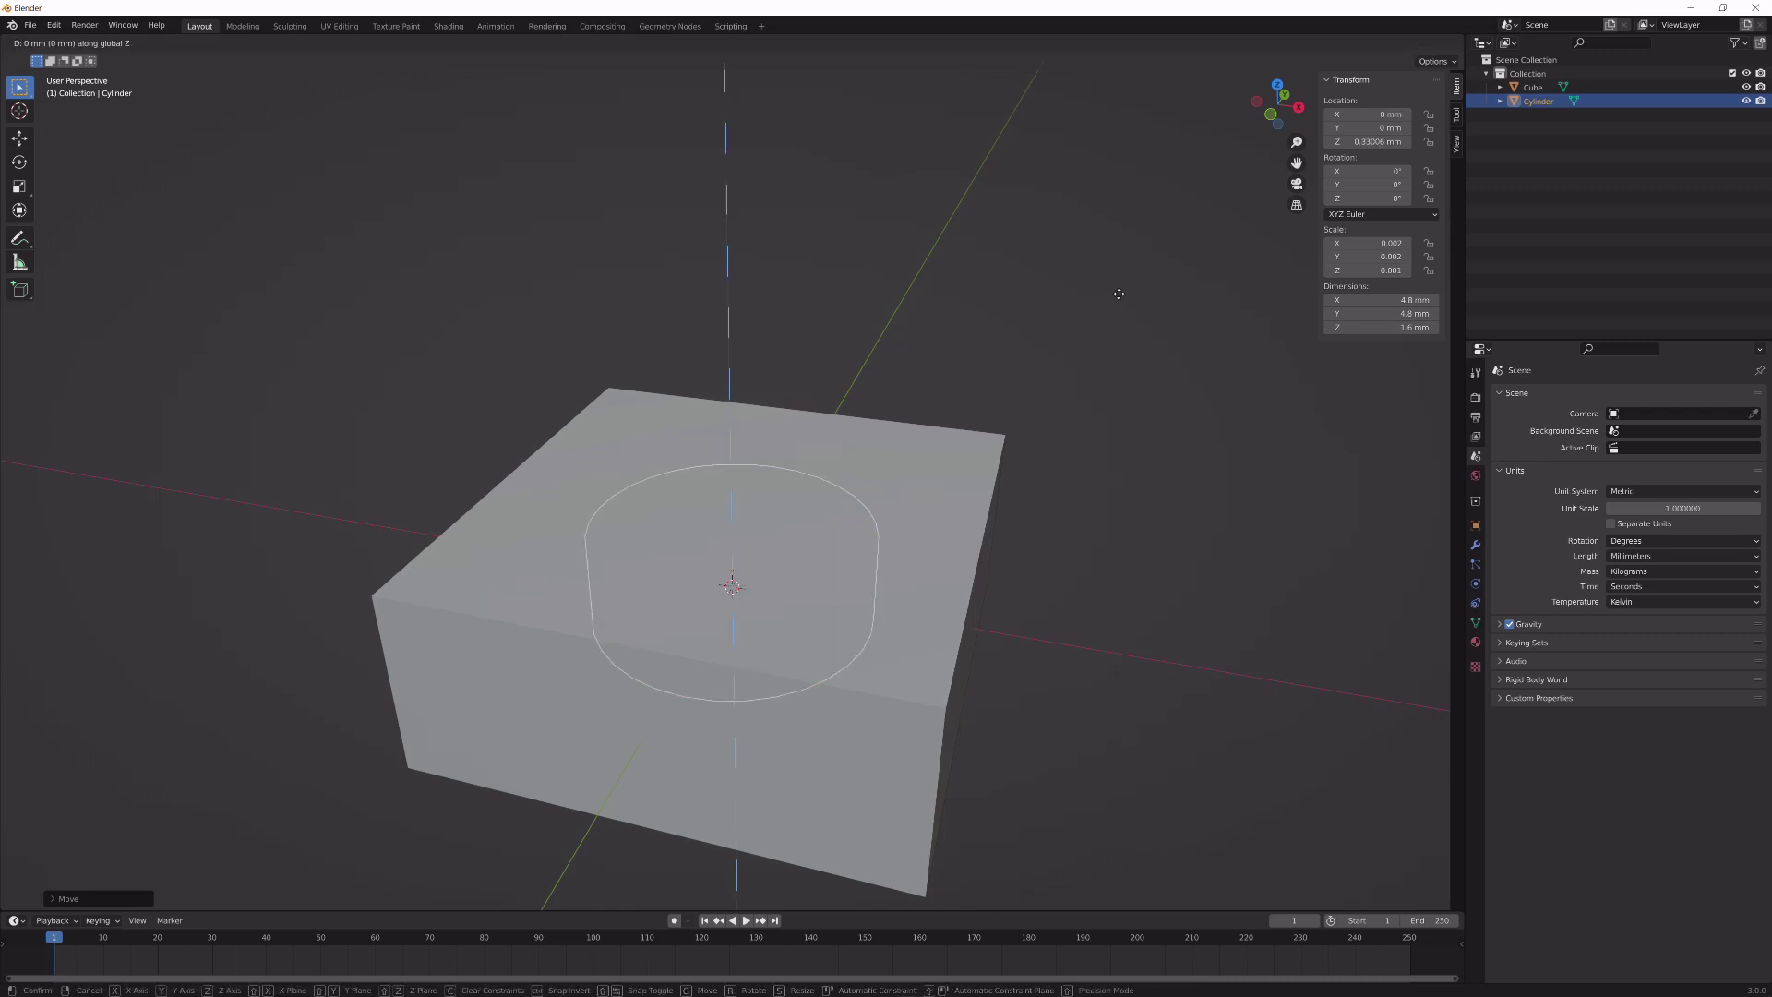
pyautogui.press('z')
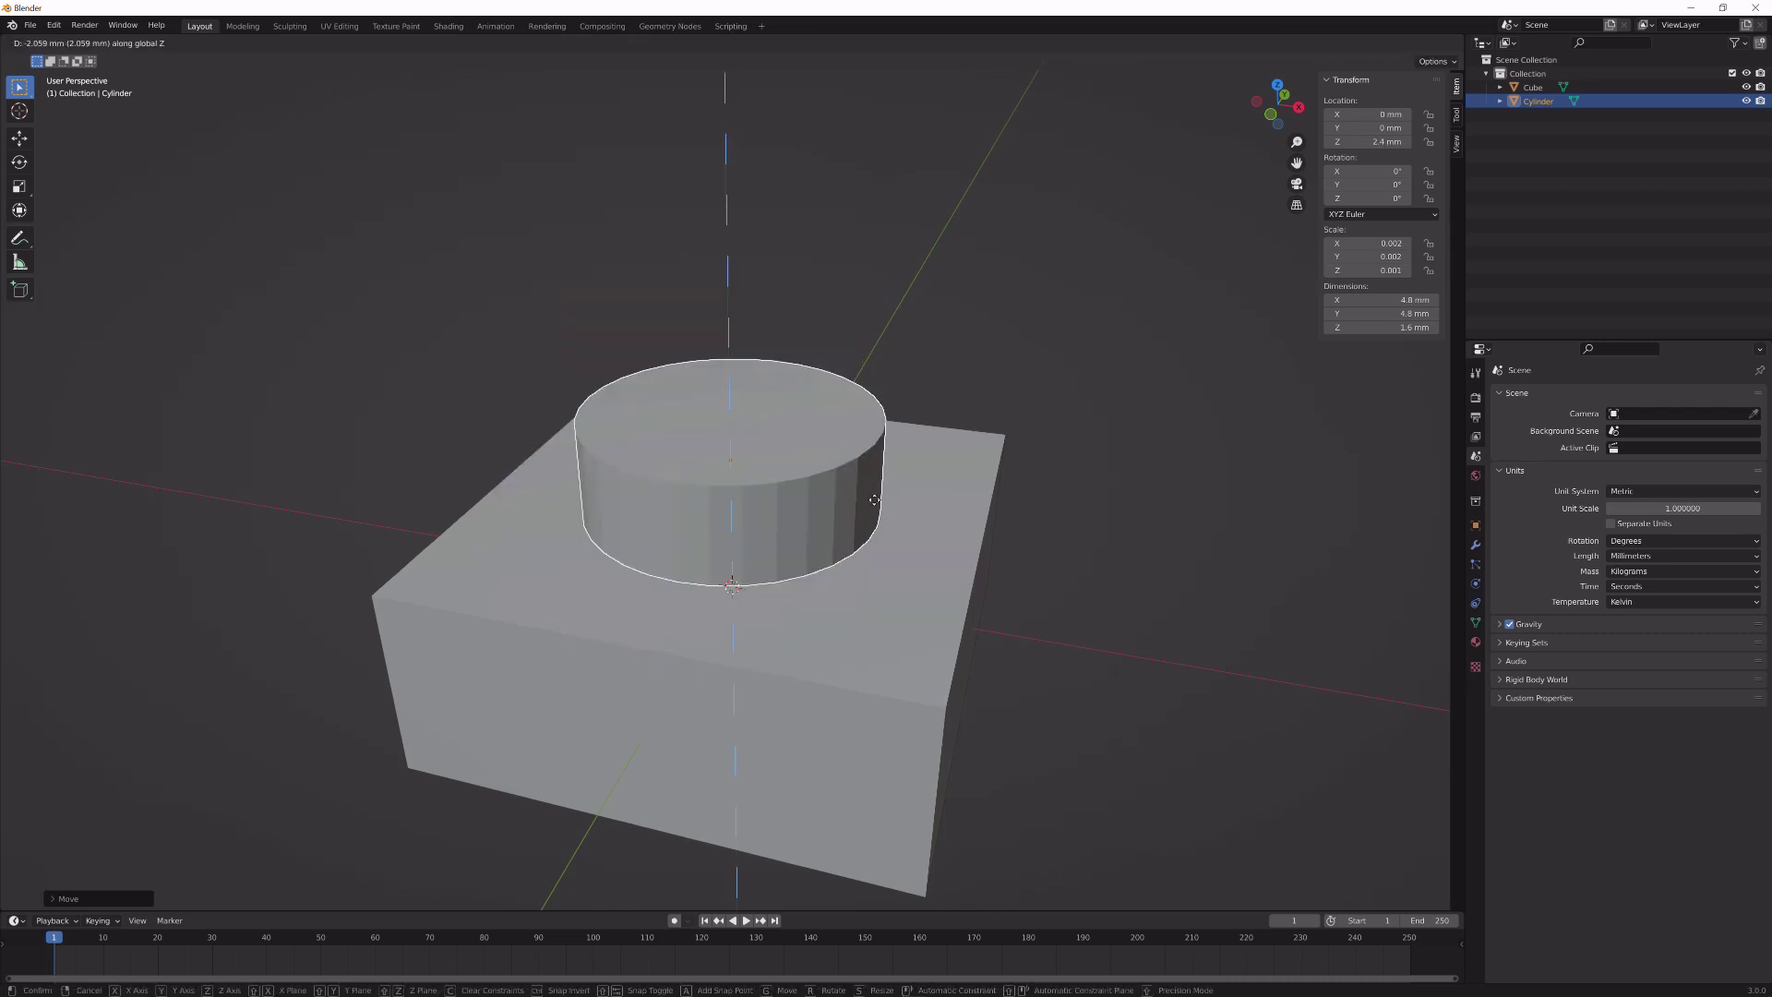
pyautogui.click(835, 448)
pyautogui.moveTo(835, 448); pyautogui.dragTo(883, 397, button='middle')
pyautogui.scroll(2, 884, 412)
pyautogui.scroll(-2, 951, 400)
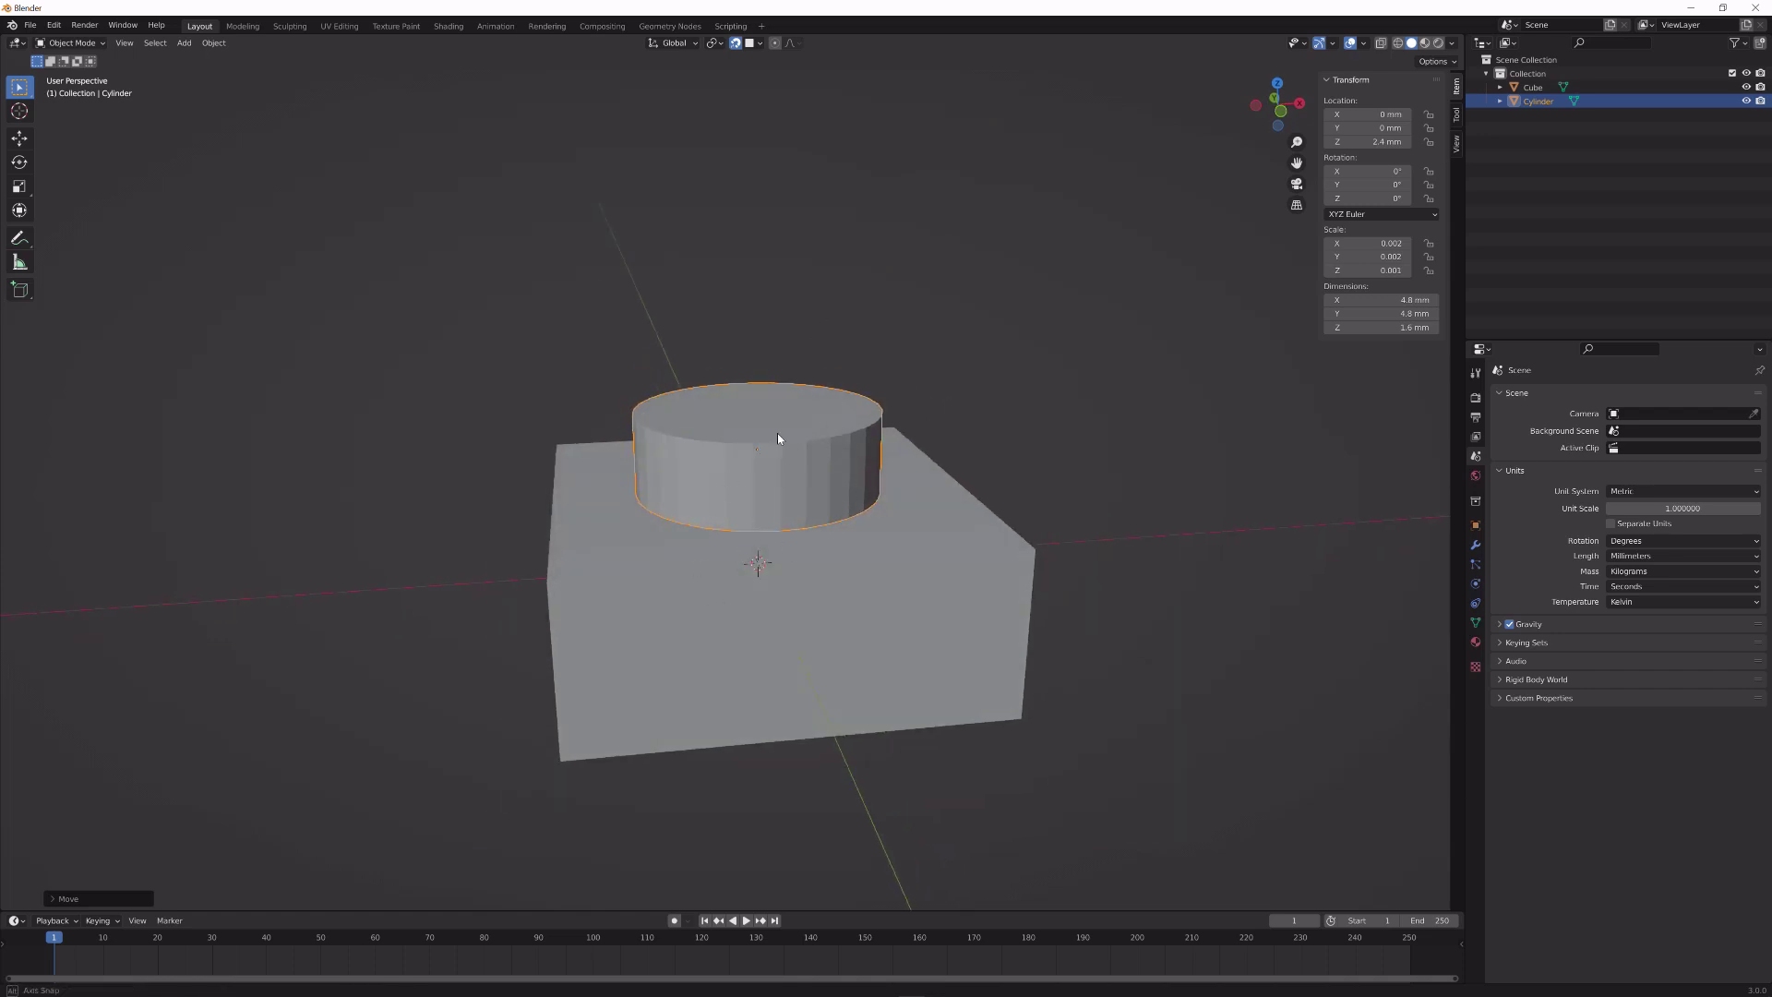
pyautogui.moveTo(778, 438); pyautogui.dragTo(832, 458, button='middle')
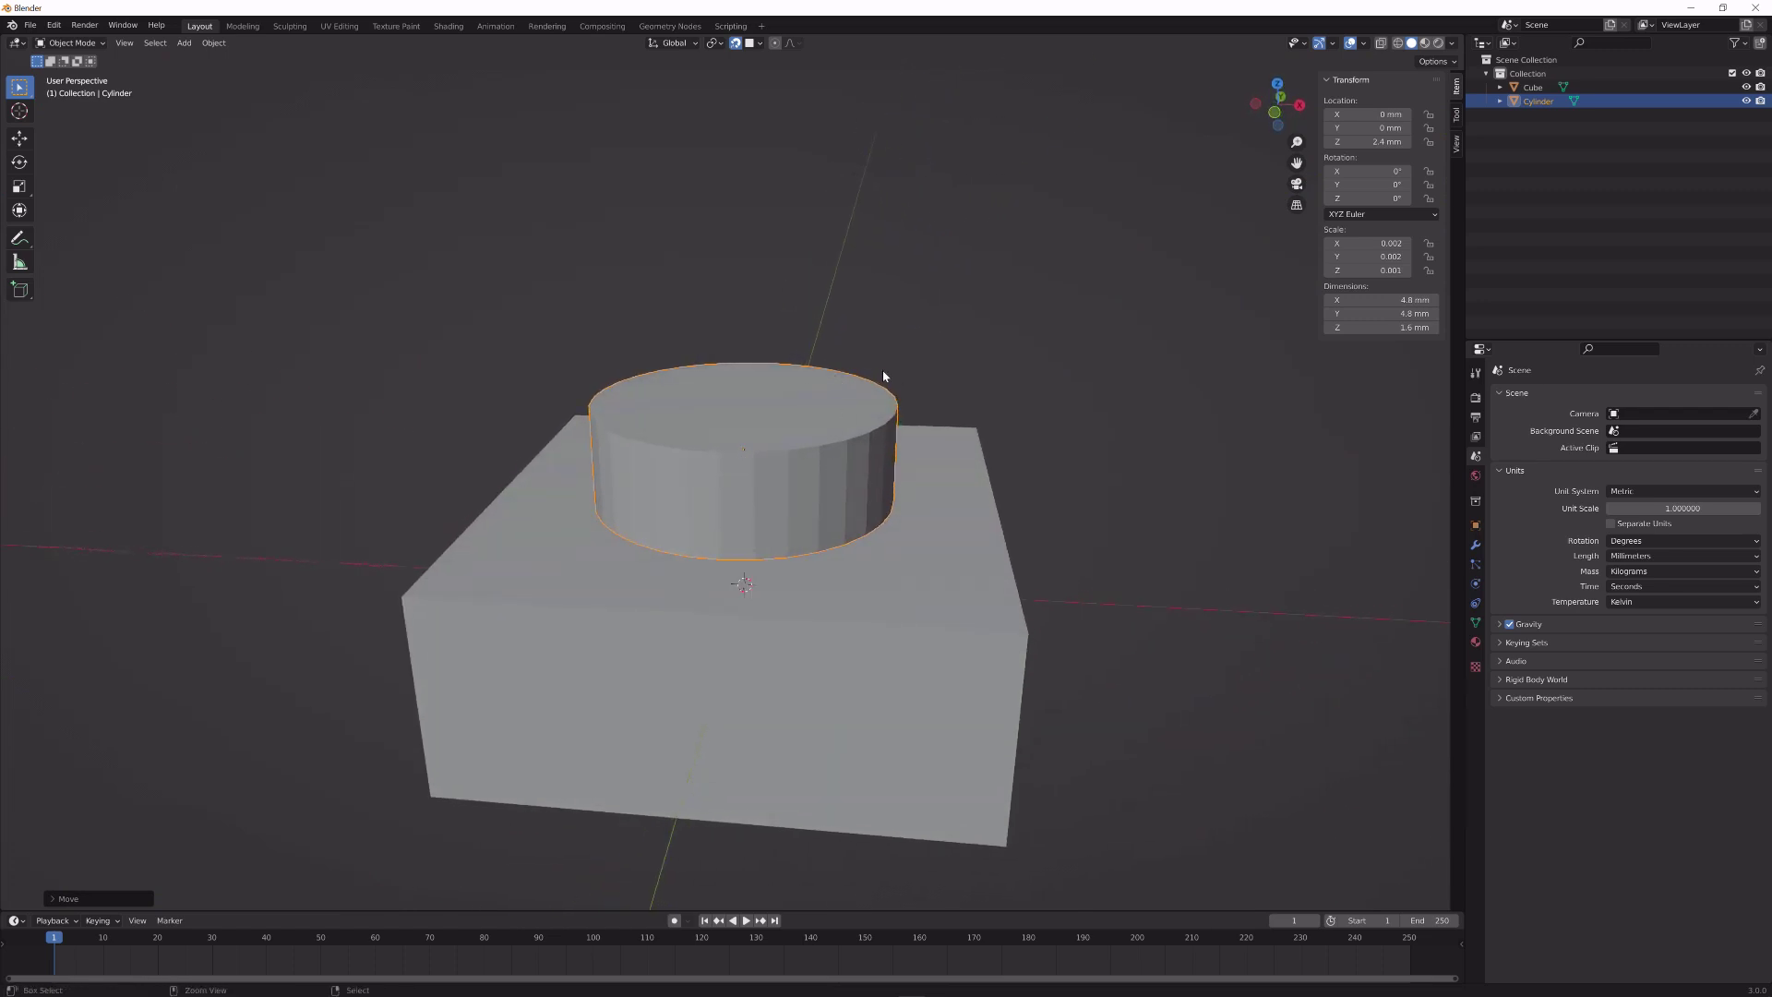
# - Apply the cylinder's scale
pyautogui.hotkey('ctrl', 'a')
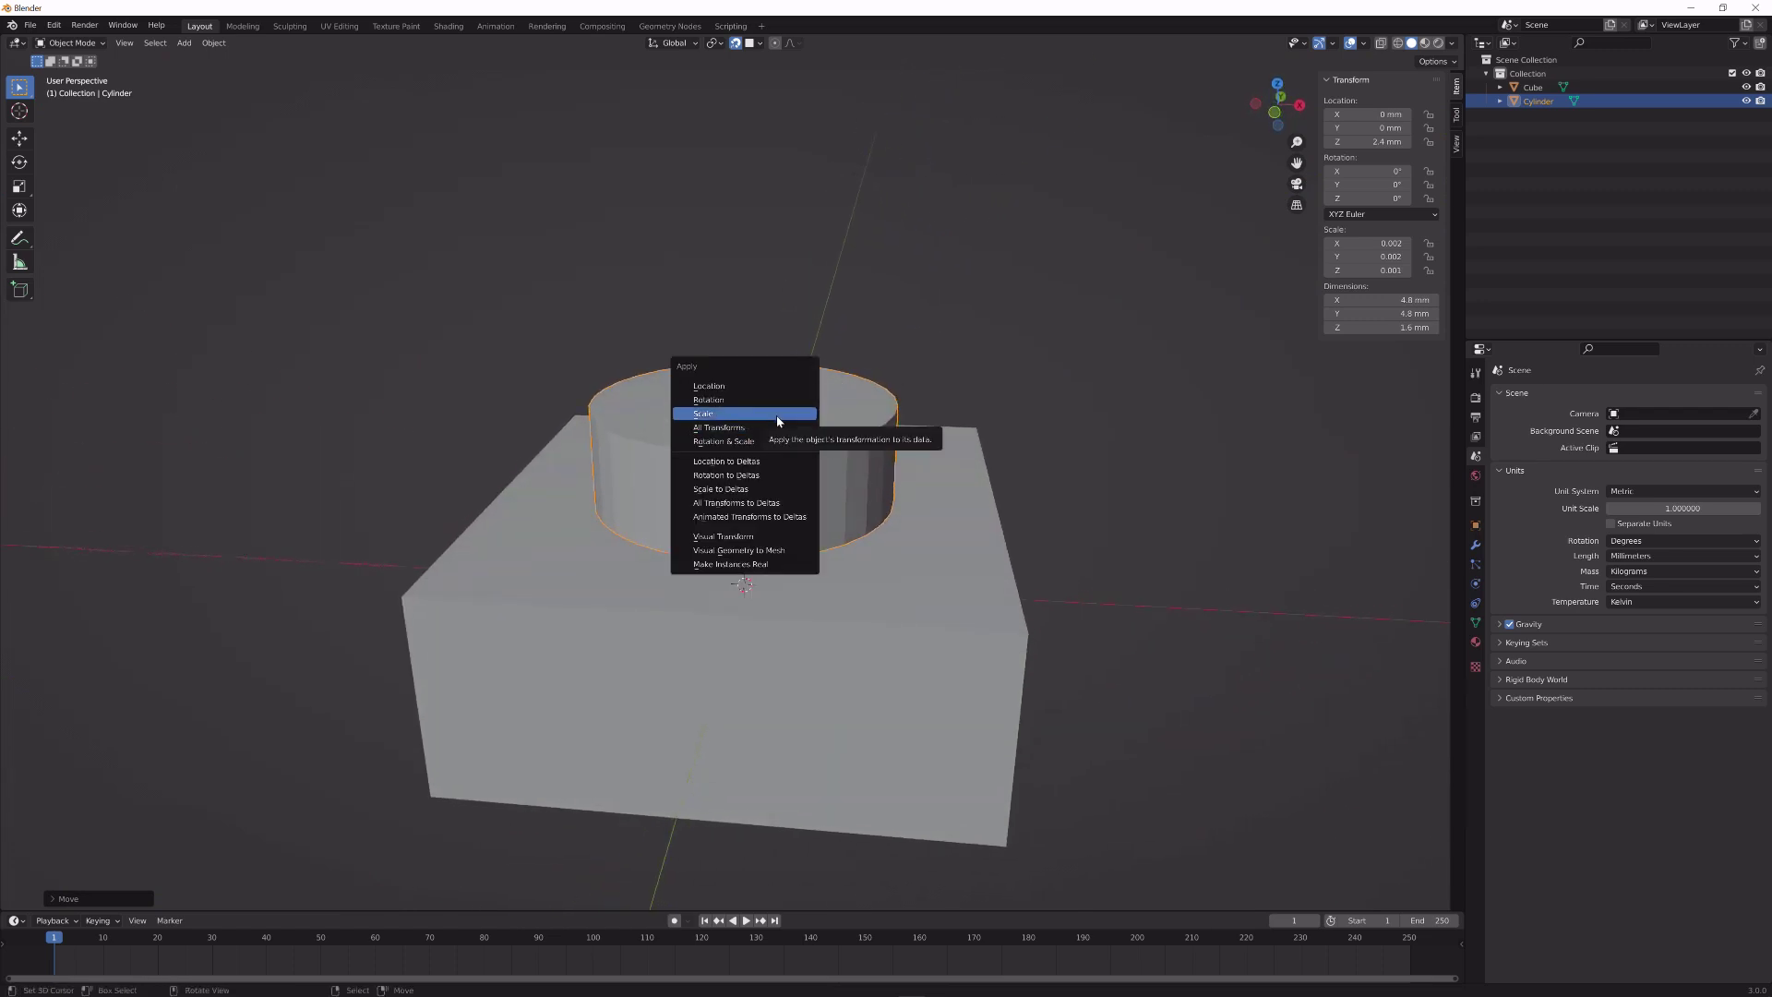
pyautogui.click(778, 422)
pyautogui.moveTo(846, 412); pyautogui.dragTo(756, 443, button='middle')
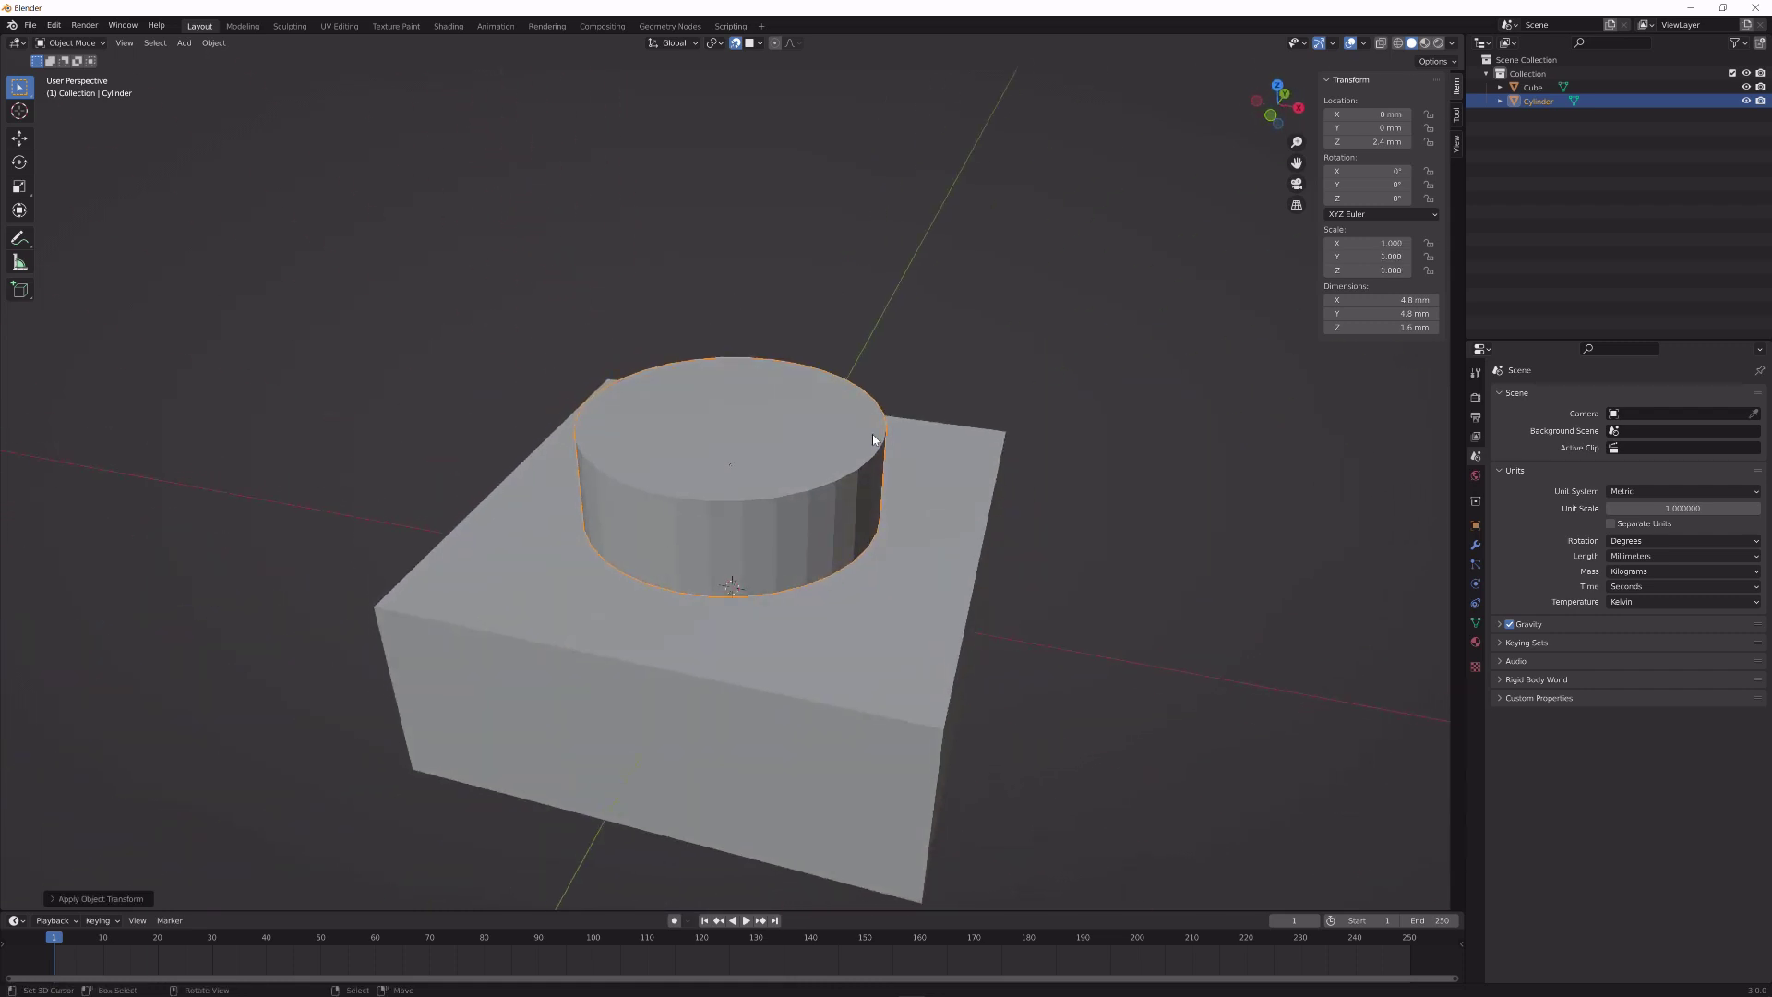
# - Join the cylinder into the block so both form a single mesh object
pyautogui.press('Tab')
pyautogui.press('a')
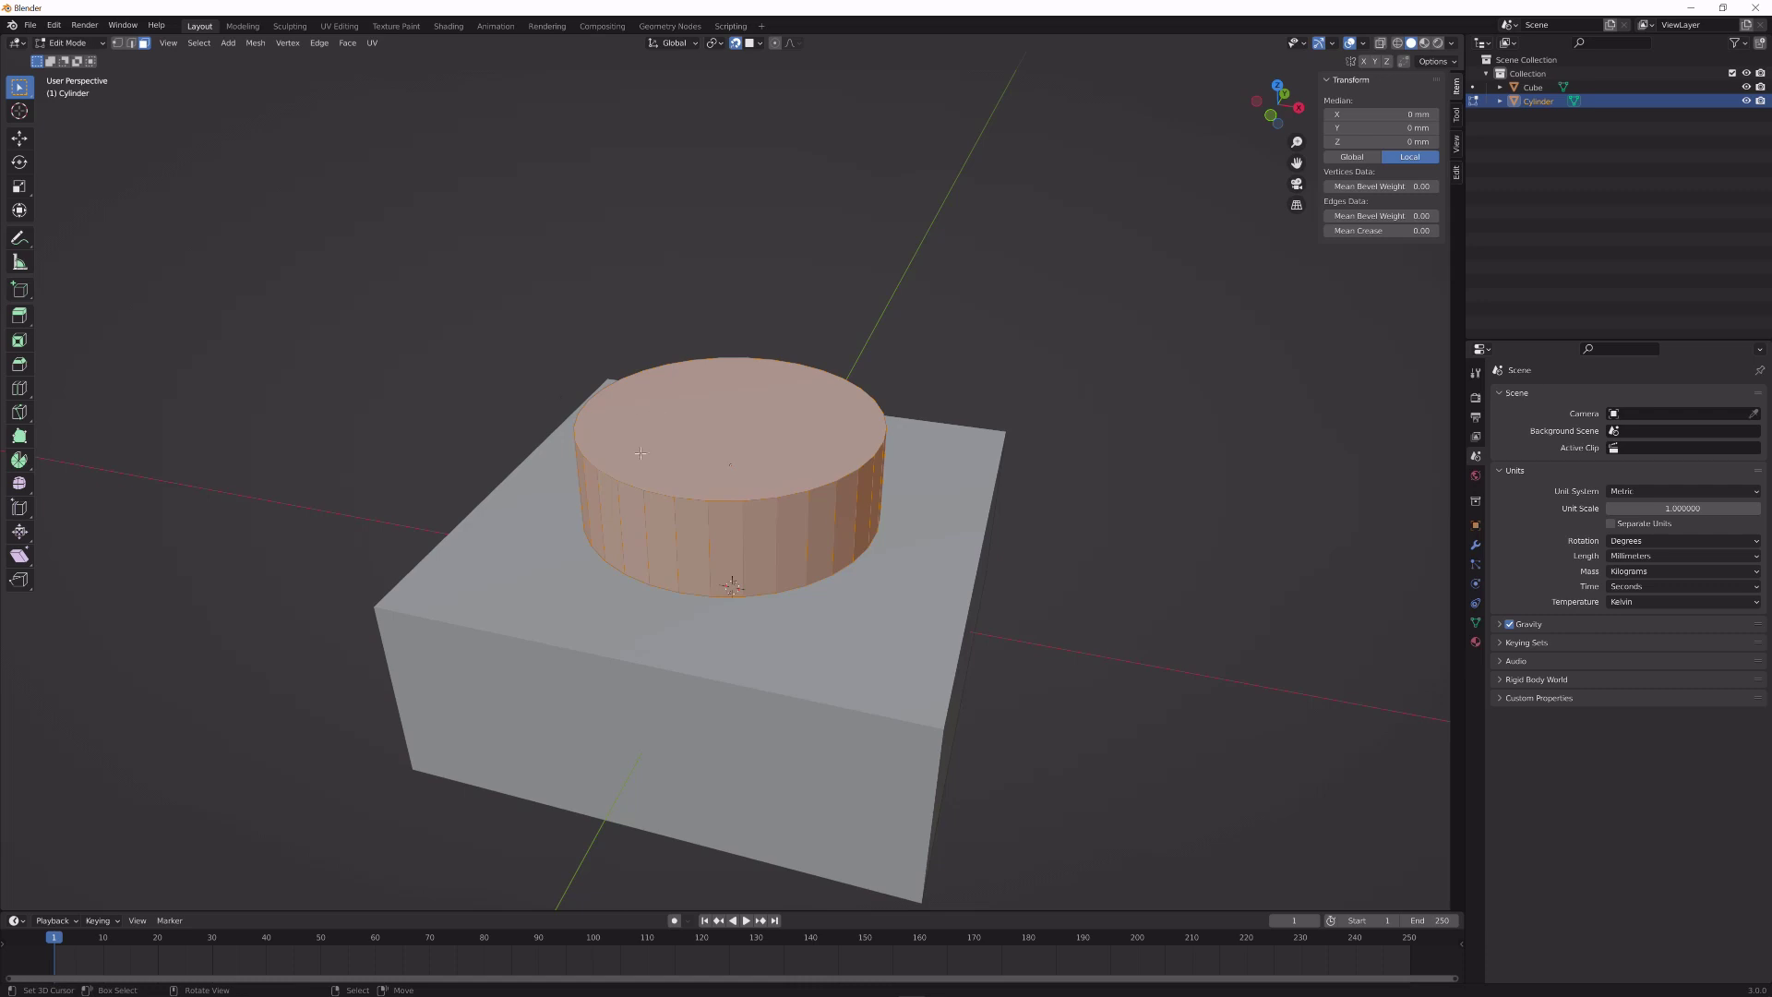
pyautogui.press('Tab')
pyautogui.keyDown('shift'); pyautogui.click(834, 576); pyautogui.keyUp('shift')
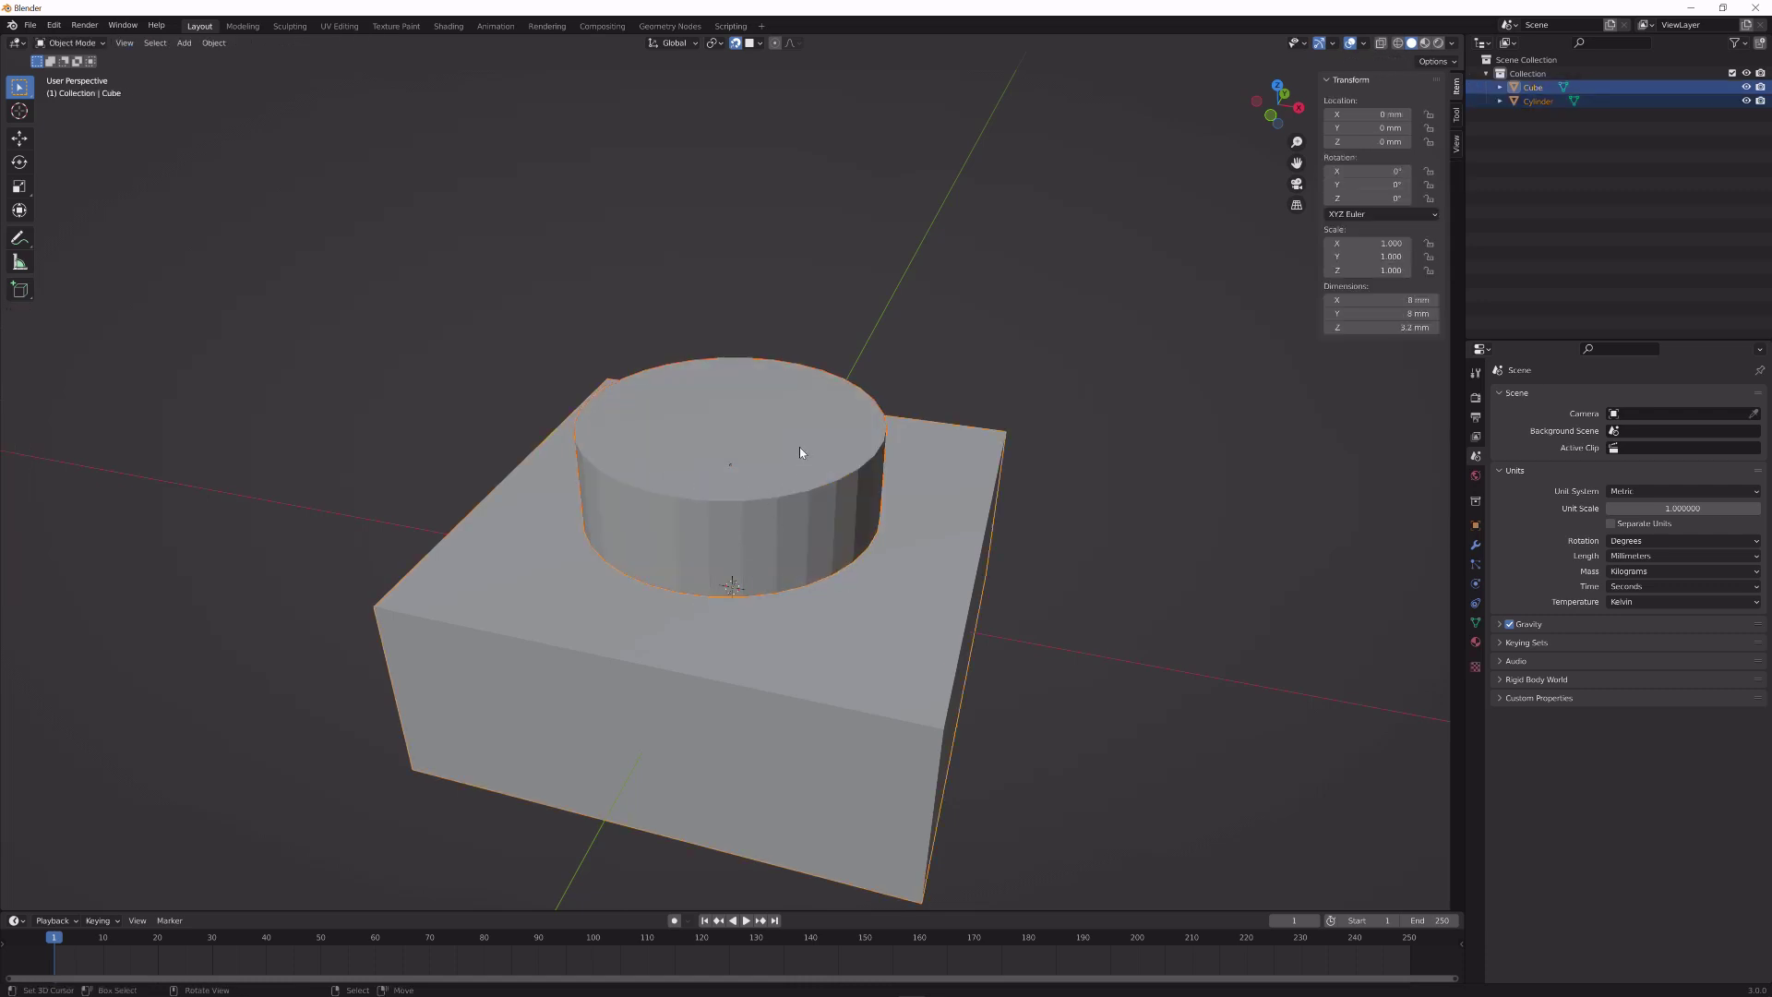
pyautogui.hotkey('ctrl', 'j')
# - In Edit Mode, select all faces of the joined mesh except the ring of side faces around the stud
pyautogui.press('Tab')
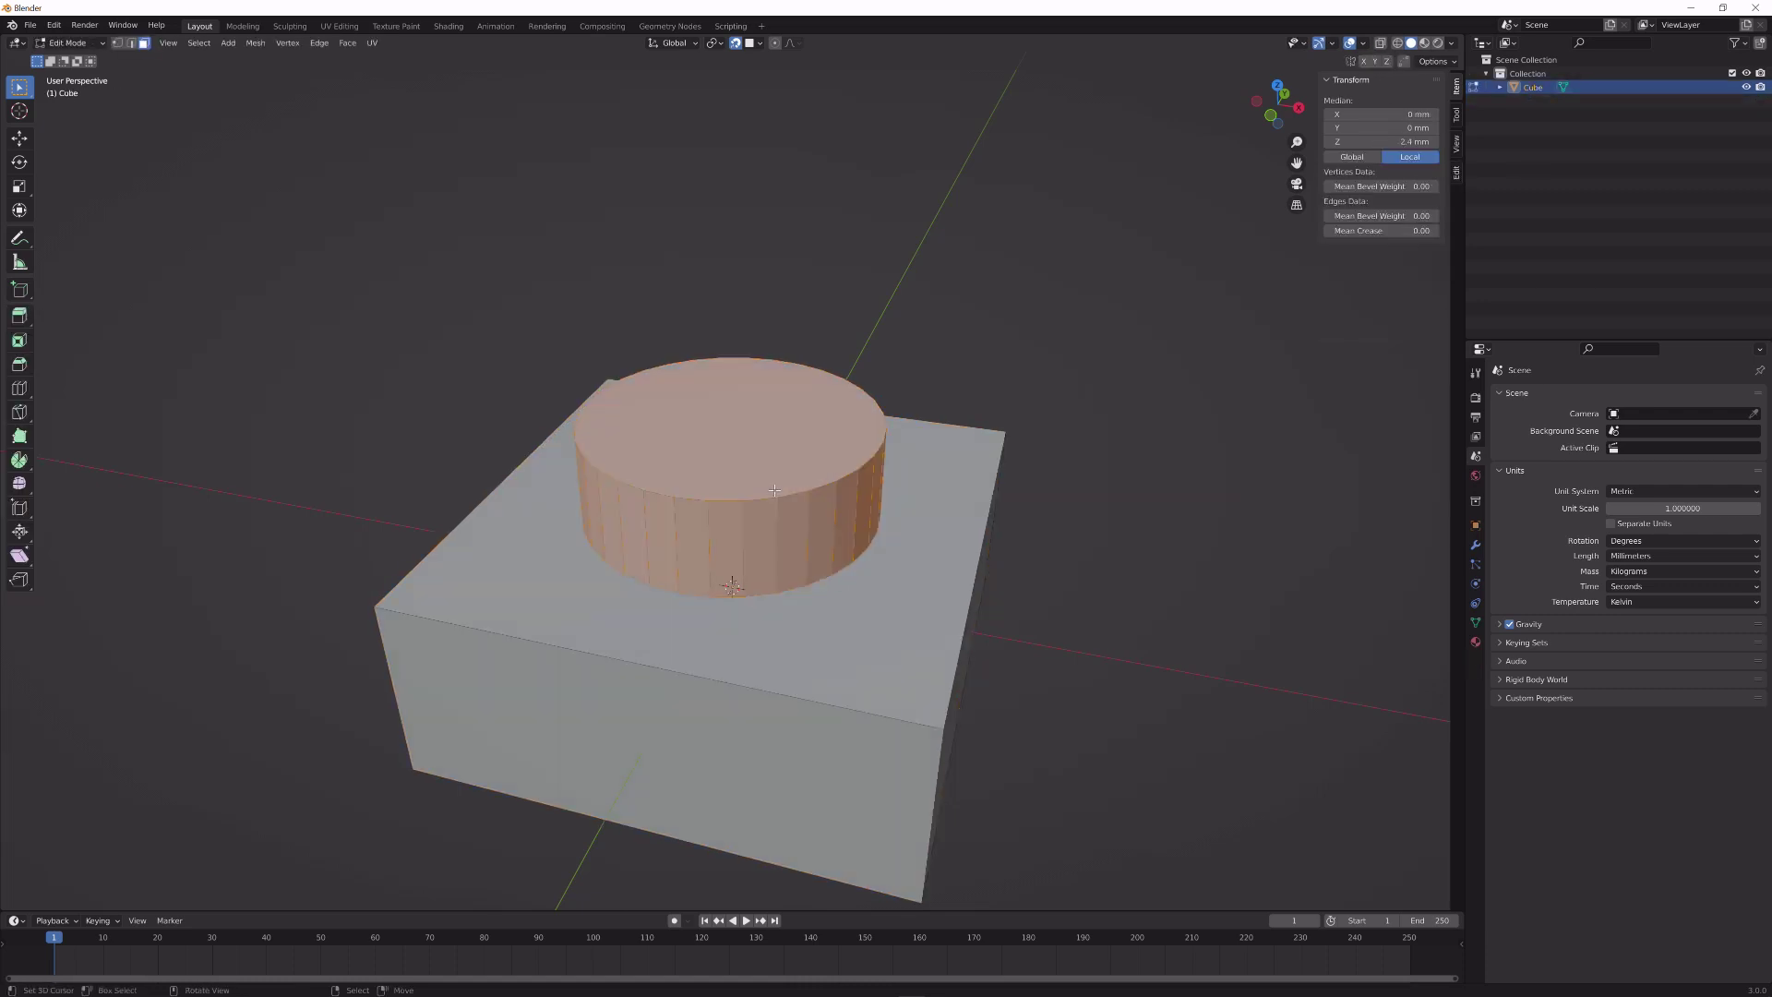
pyautogui.press('a')
pyautogui.moveTo(761, 473); pyautogui.dragTo(802, 481, button='middle')
pyautogui.keyDown('alt'); pyautogui.keyDown('shift'); pyautogui.click(676, 489); pyautogui.keyUp('shift'); pyautogui.keyUp('alt')
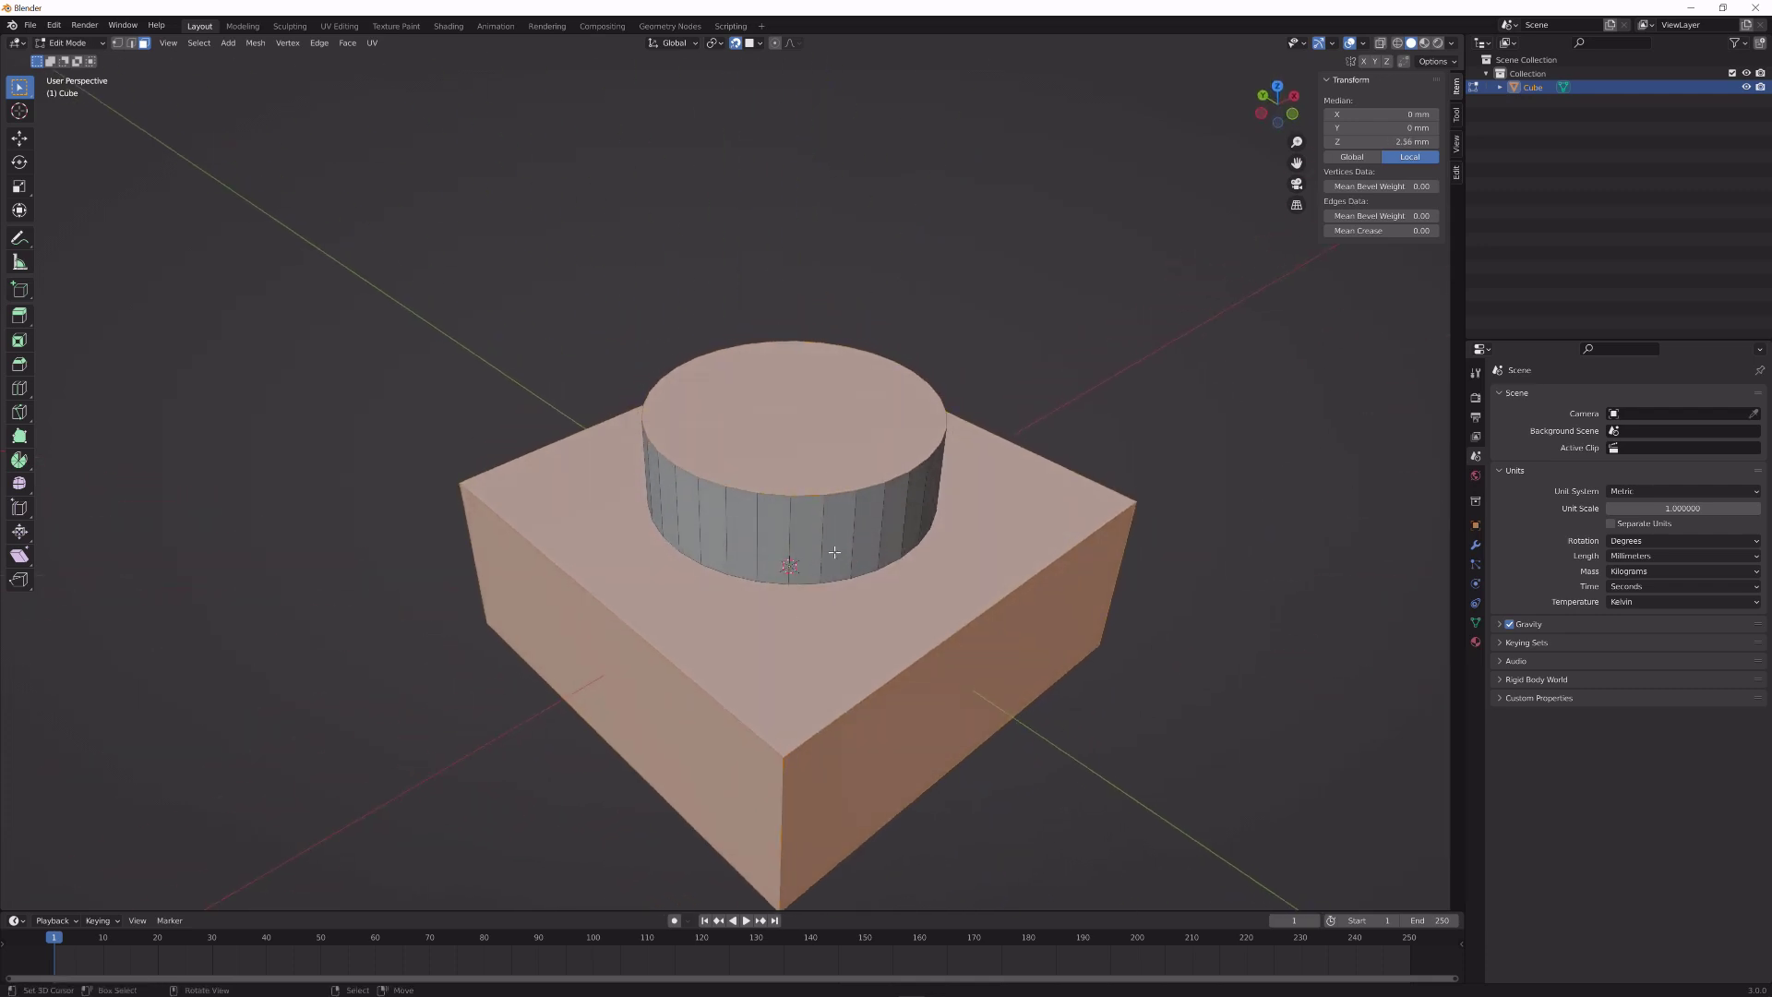
# - Bevel the selected geometry's edges with a width of 0.1 mm and 4 segments
pyautogui.moveTo(834, 552); pyautogui.dragTo(930, 508, button='middle')
pyautogui.hotkey('ctrl', 'b')
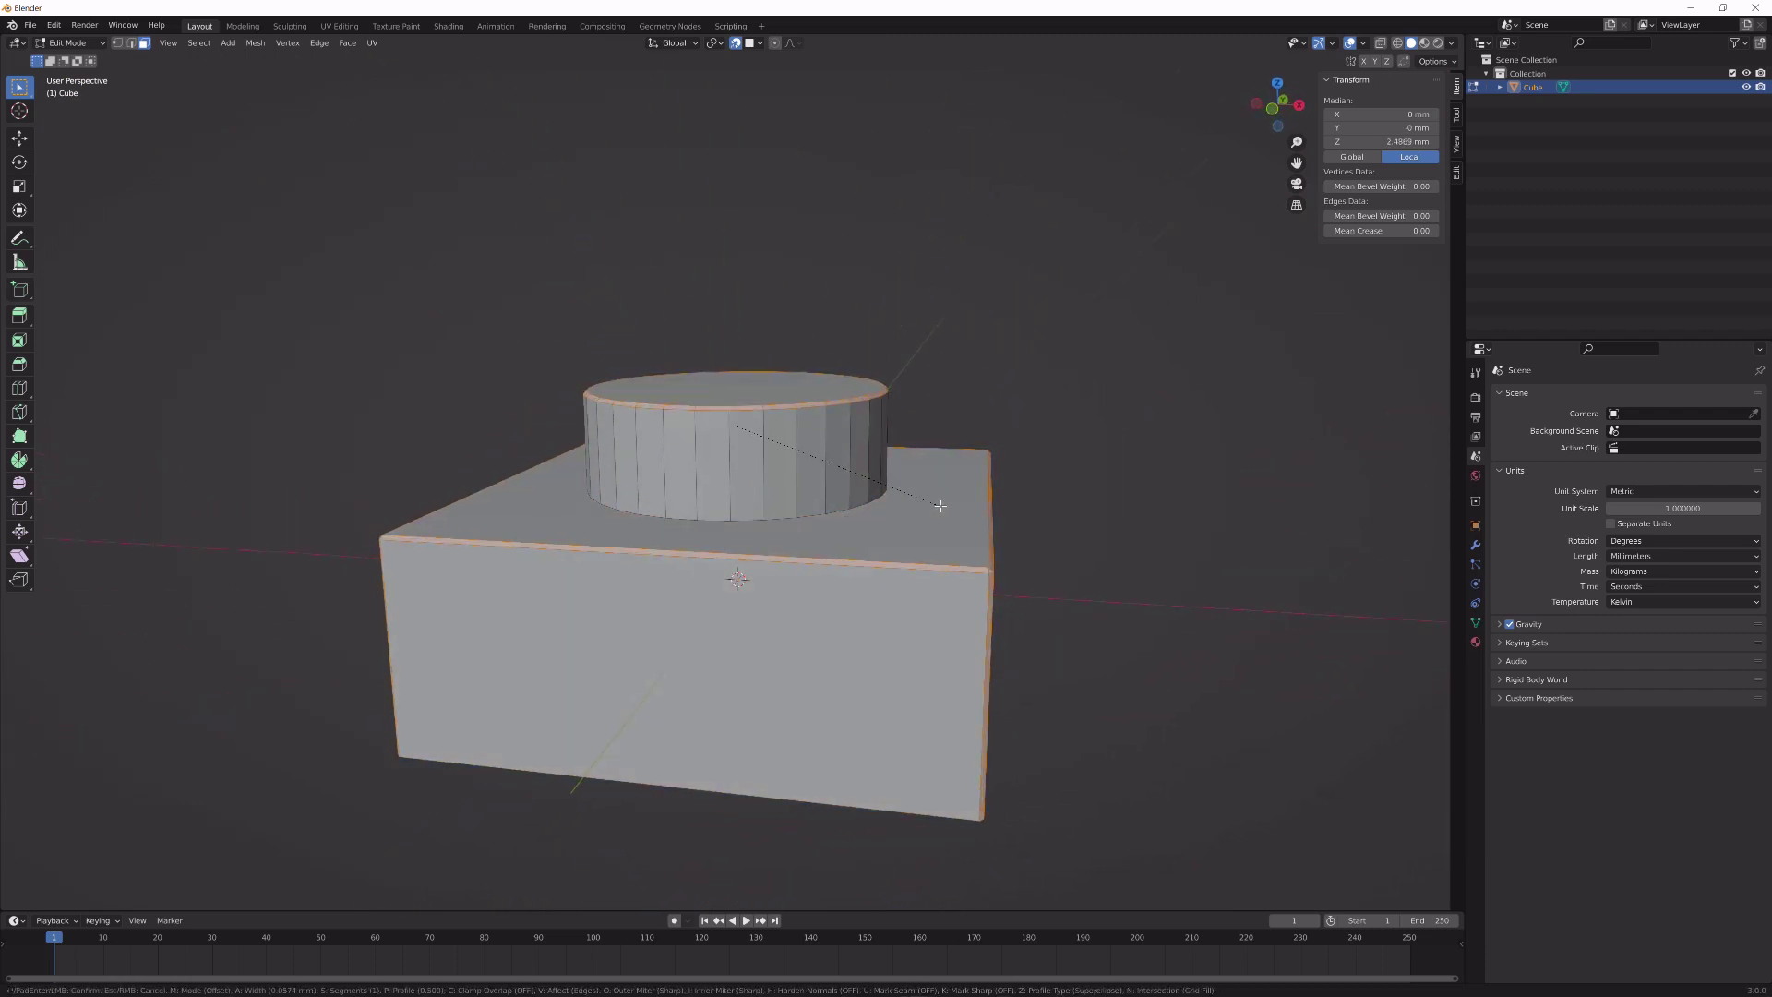
pyautogui.click(446, 828)
pyautogui.click(139, 897)
pyautogui.click(171, 683)
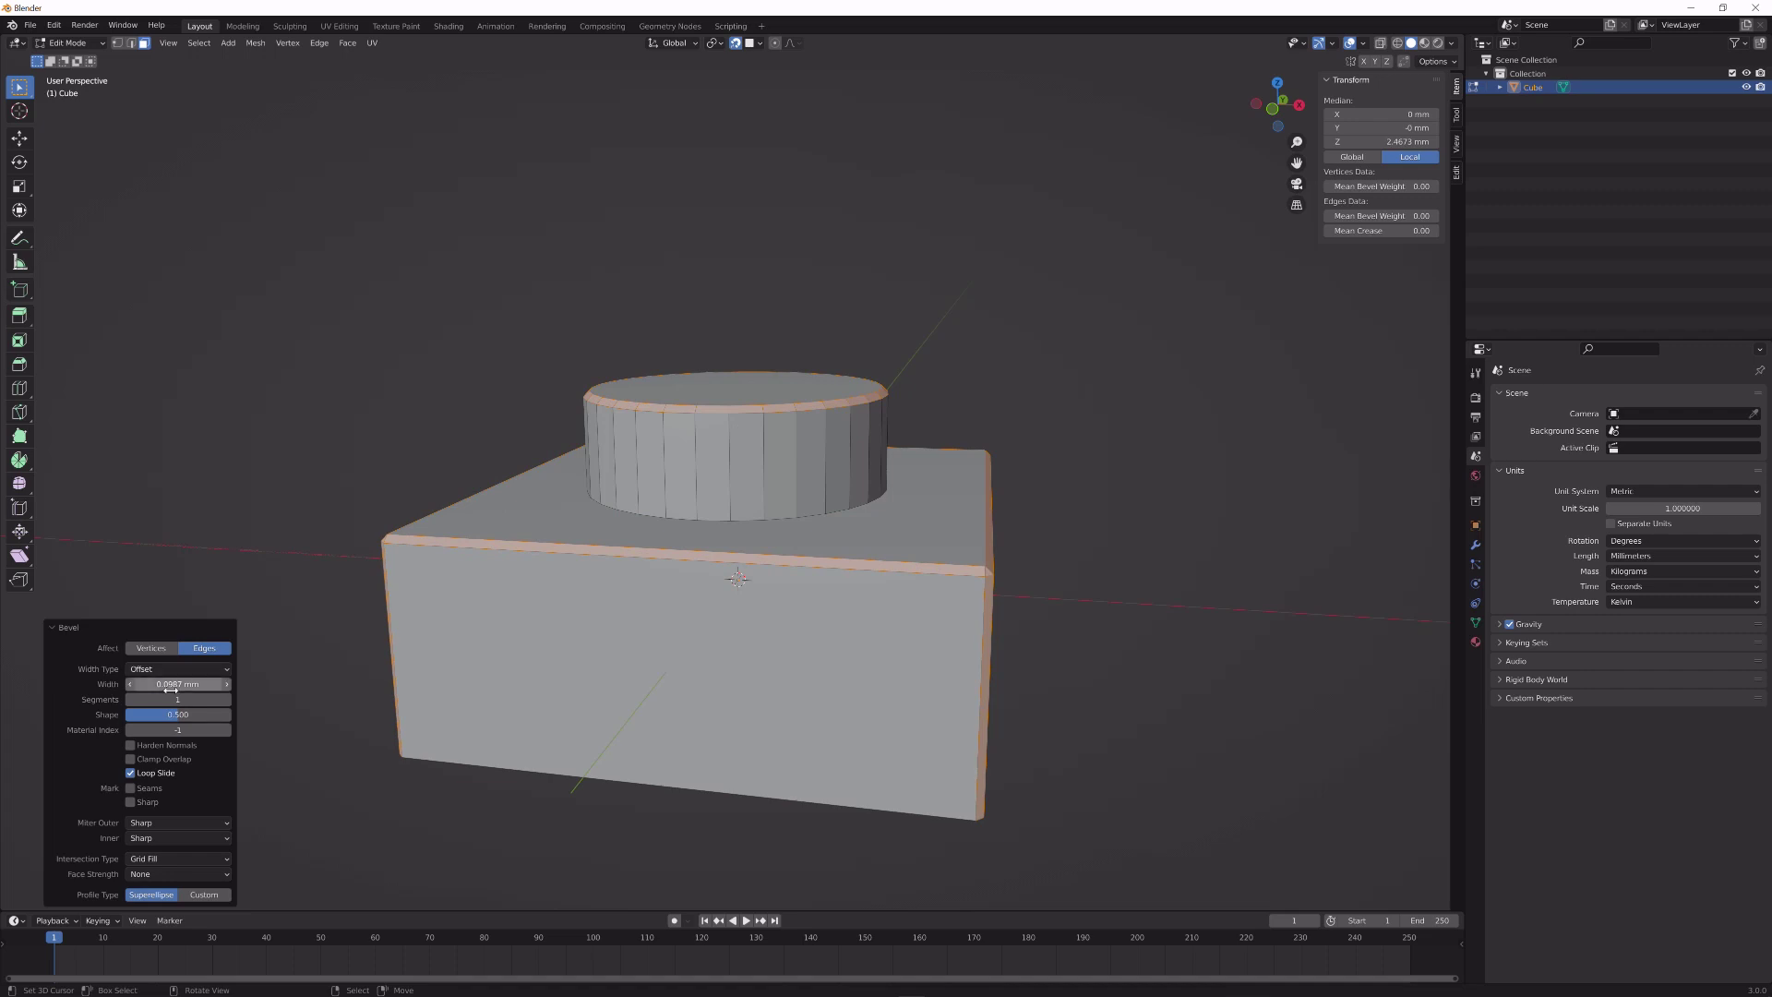
pyautogui.press('BackSpace')
pyautogui.write('0.1')
pyautogui.press('Return')
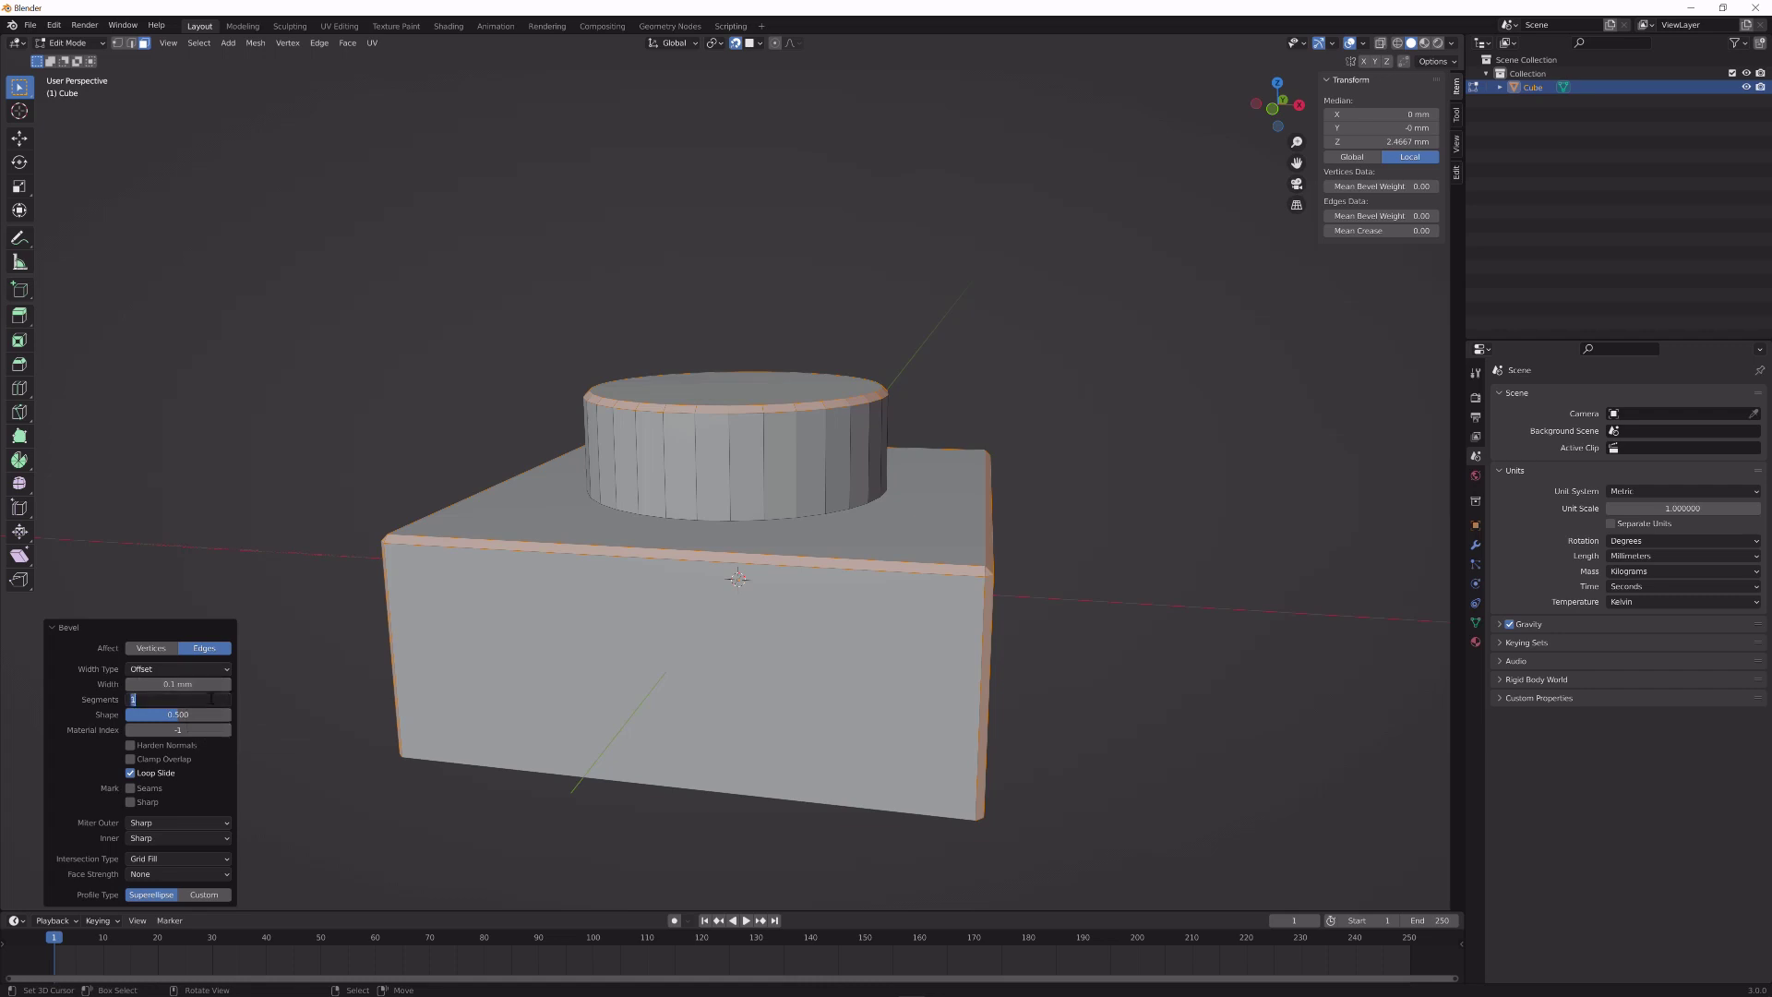
pyautogui.write('4')
pyautogui.press('Return')
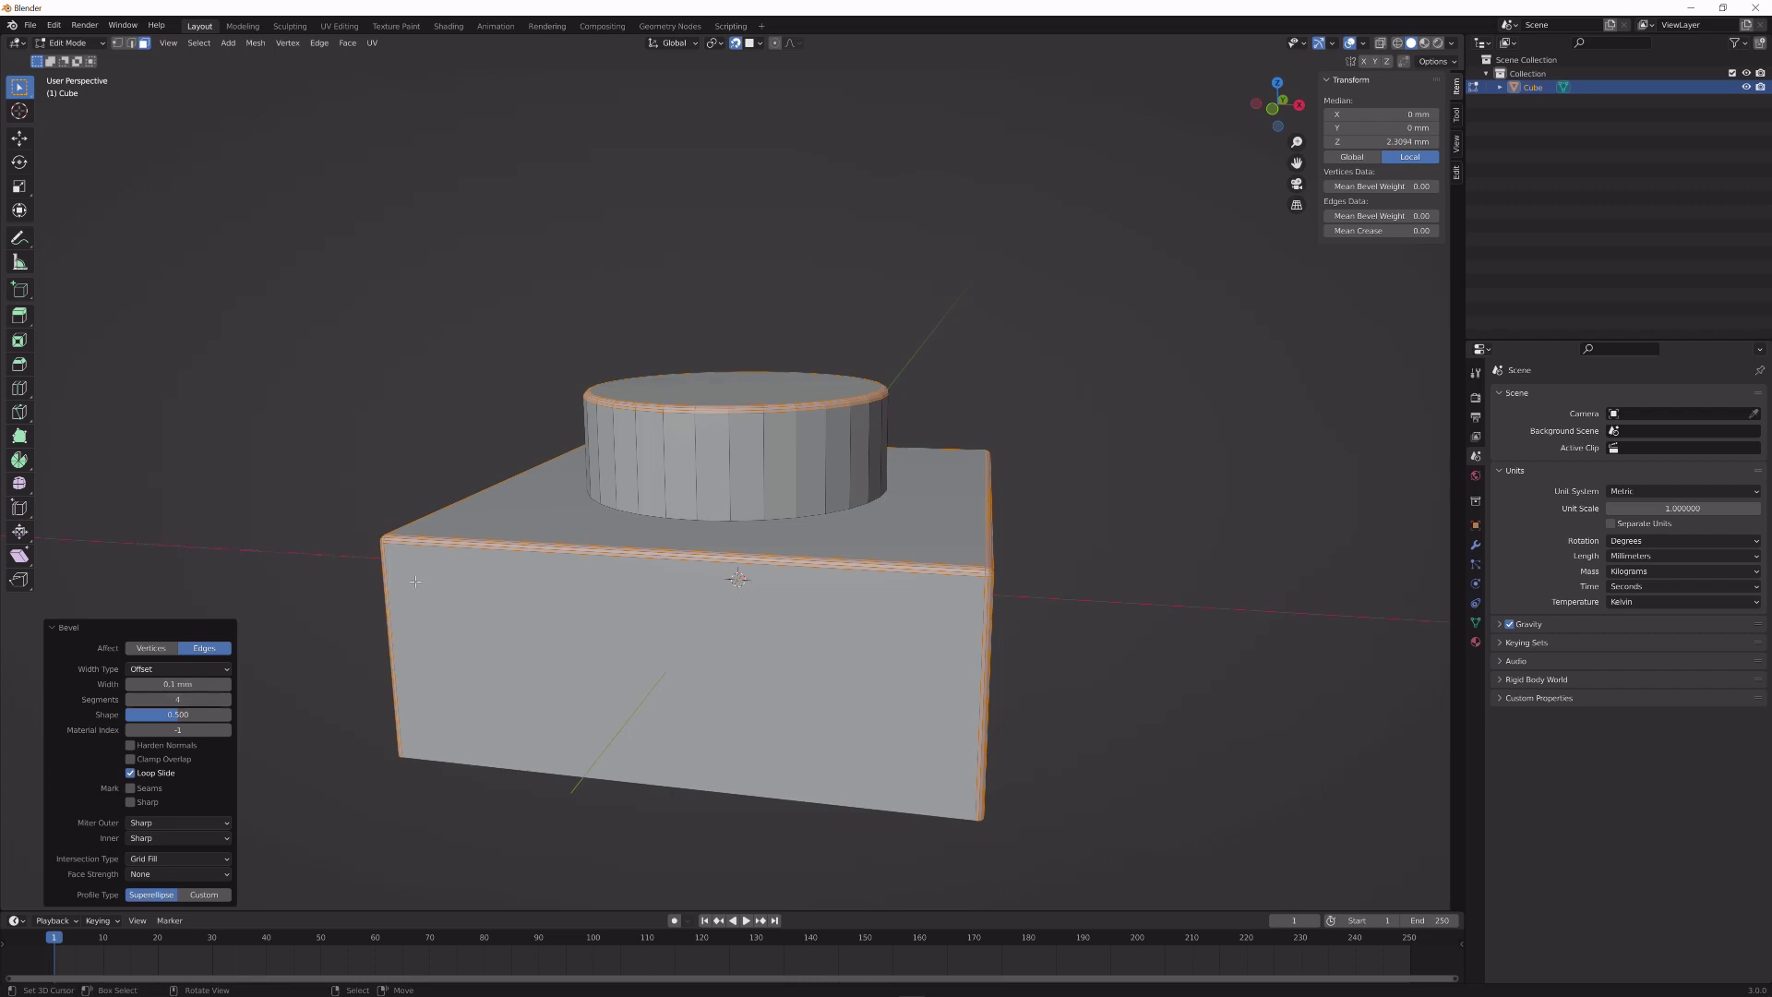
# - Return to Object Mode and apply smooth shading to the brick
pyautogui.moveTo(518, 556); pyautogui.dragTo(610, 508, button='middle')
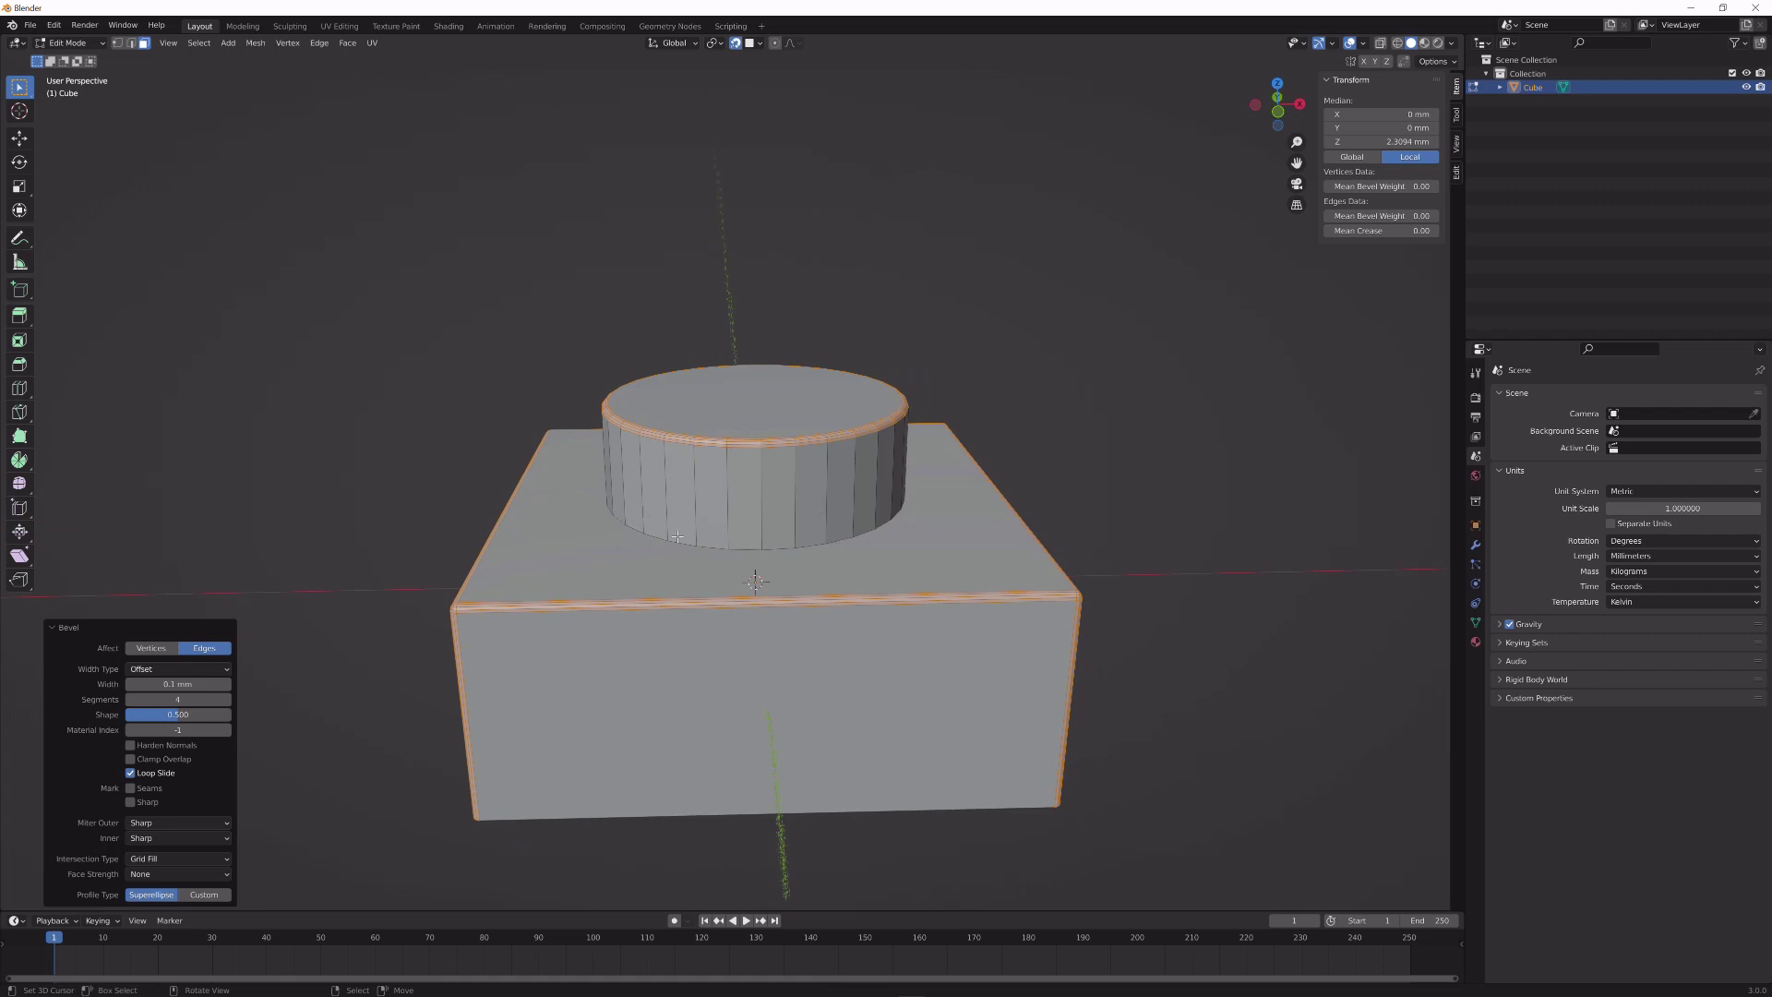
pyautogui.press('Tab')
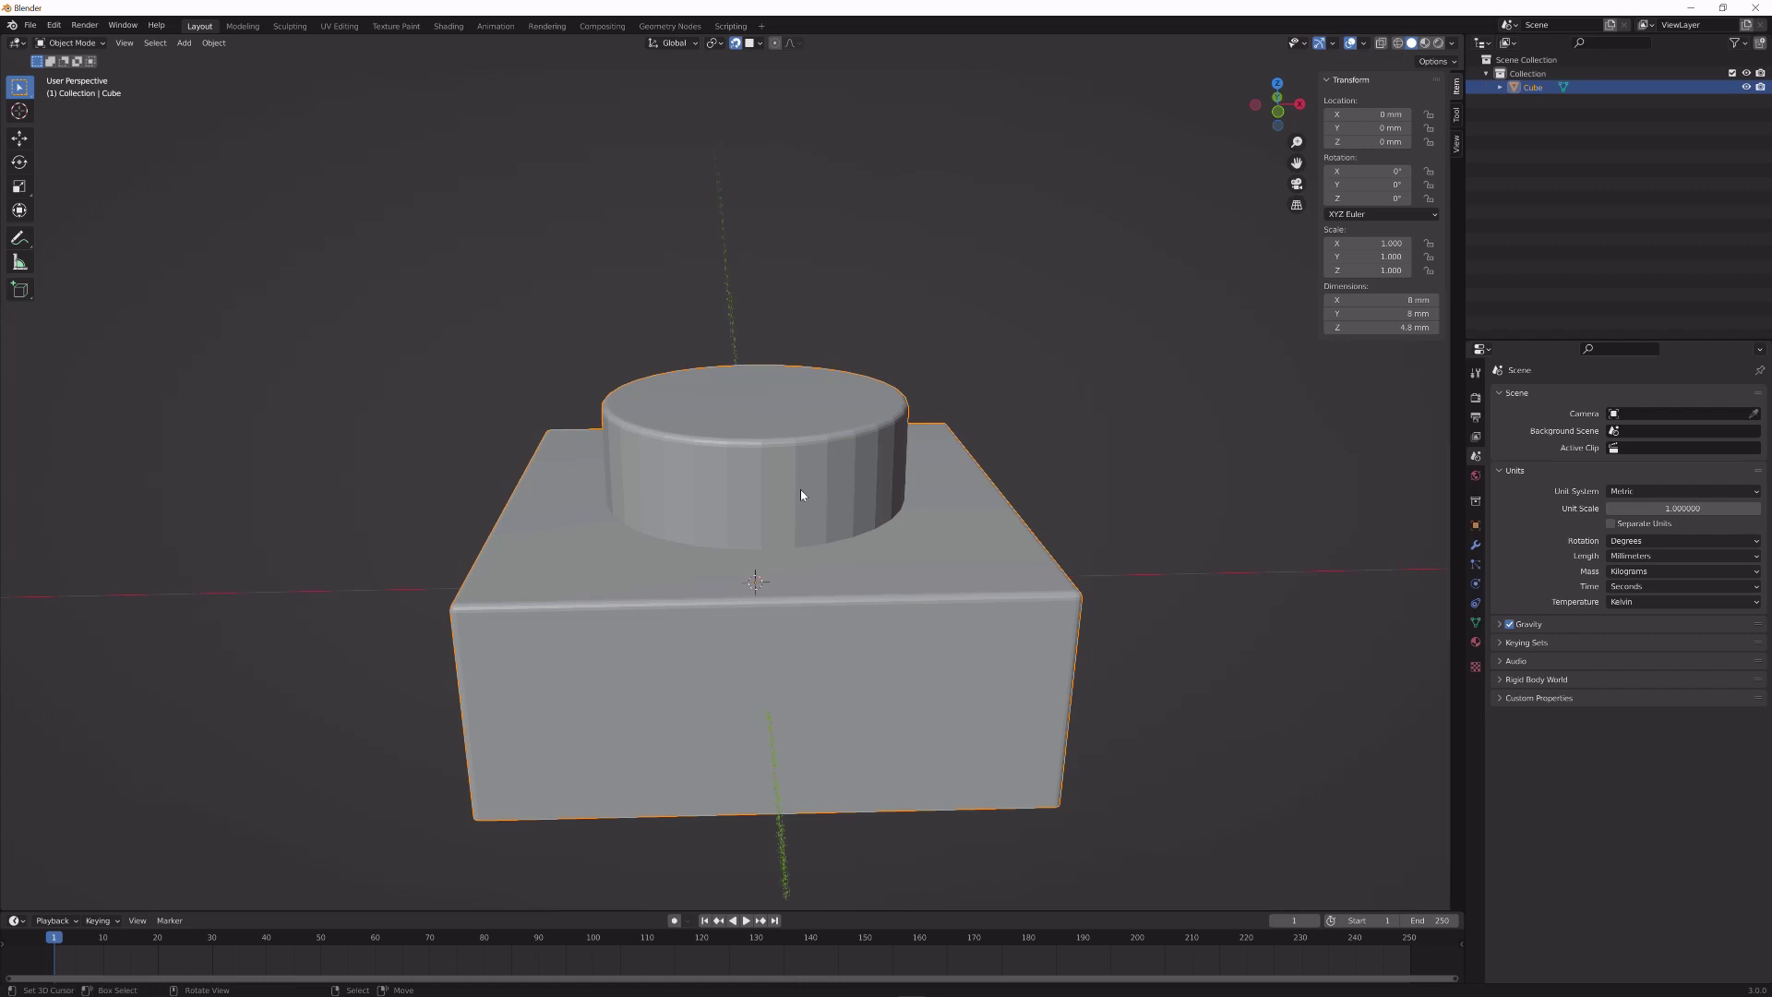
pyautogui.rightClick(800, 494)
pyautogui.click(801, 491)
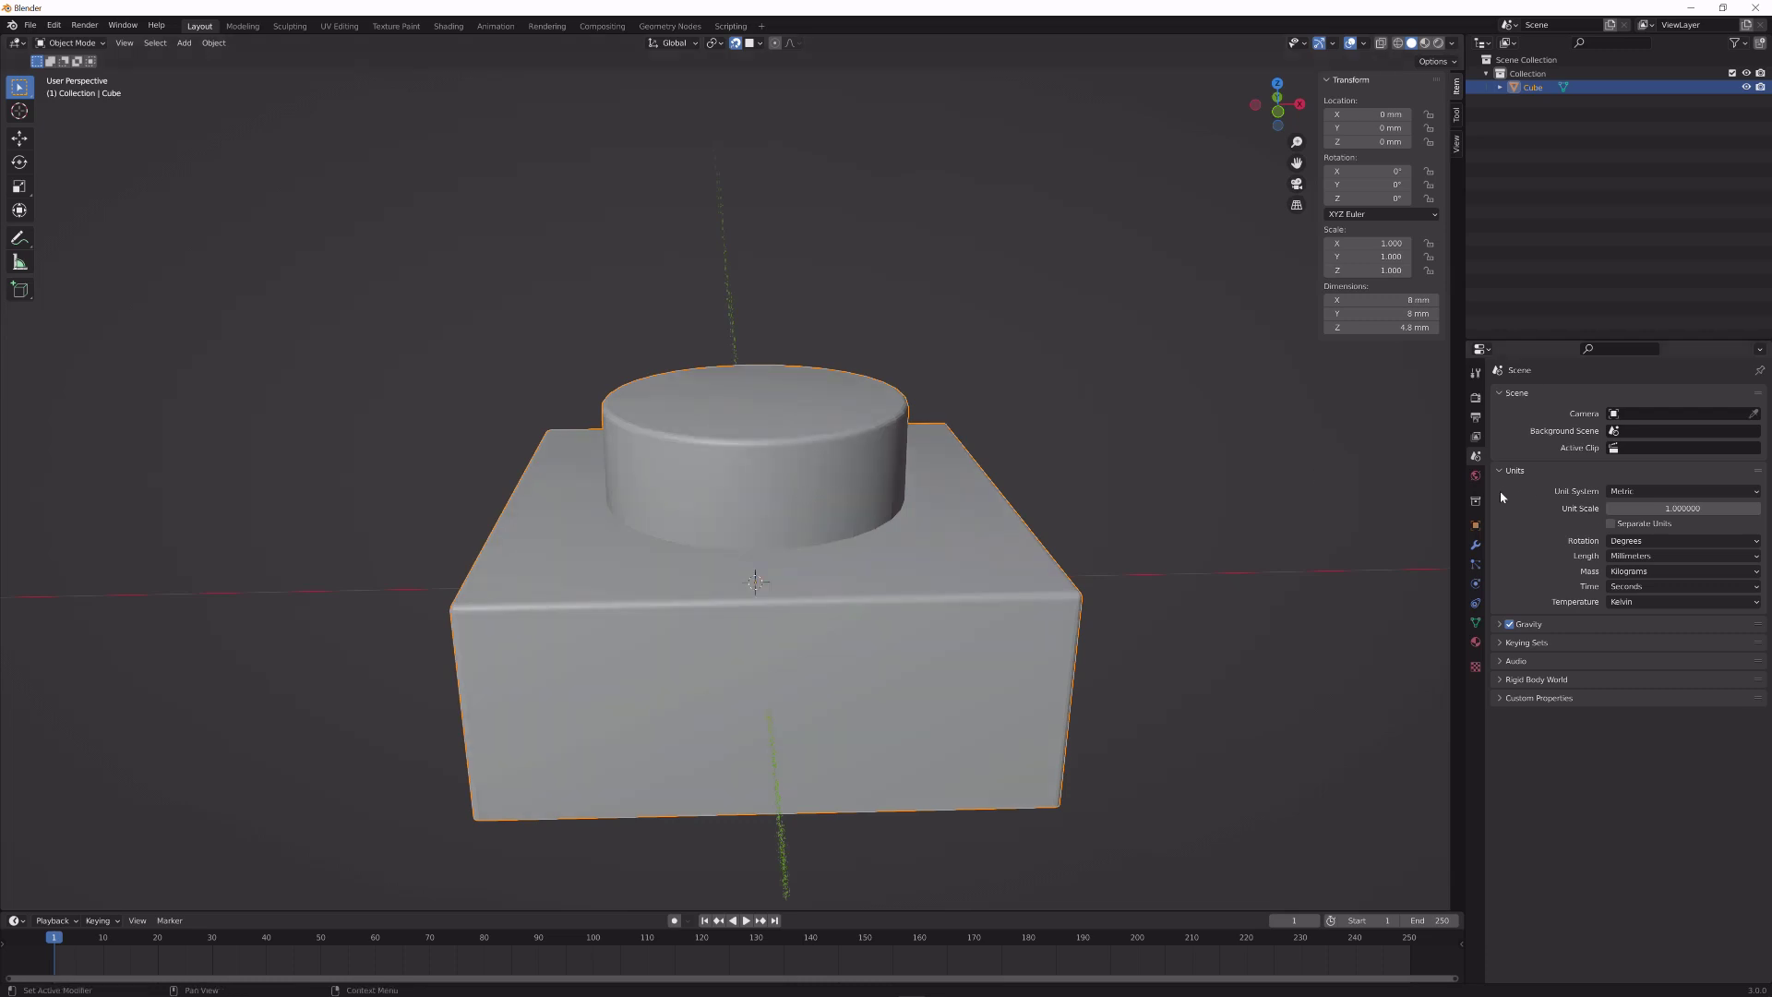
# - Set the world background colour to an environment texture using kiara_interior_8k.hdr from the HDRI folder
pyautogui.click(1475, 475)
pyautogui.click(1607, 486)
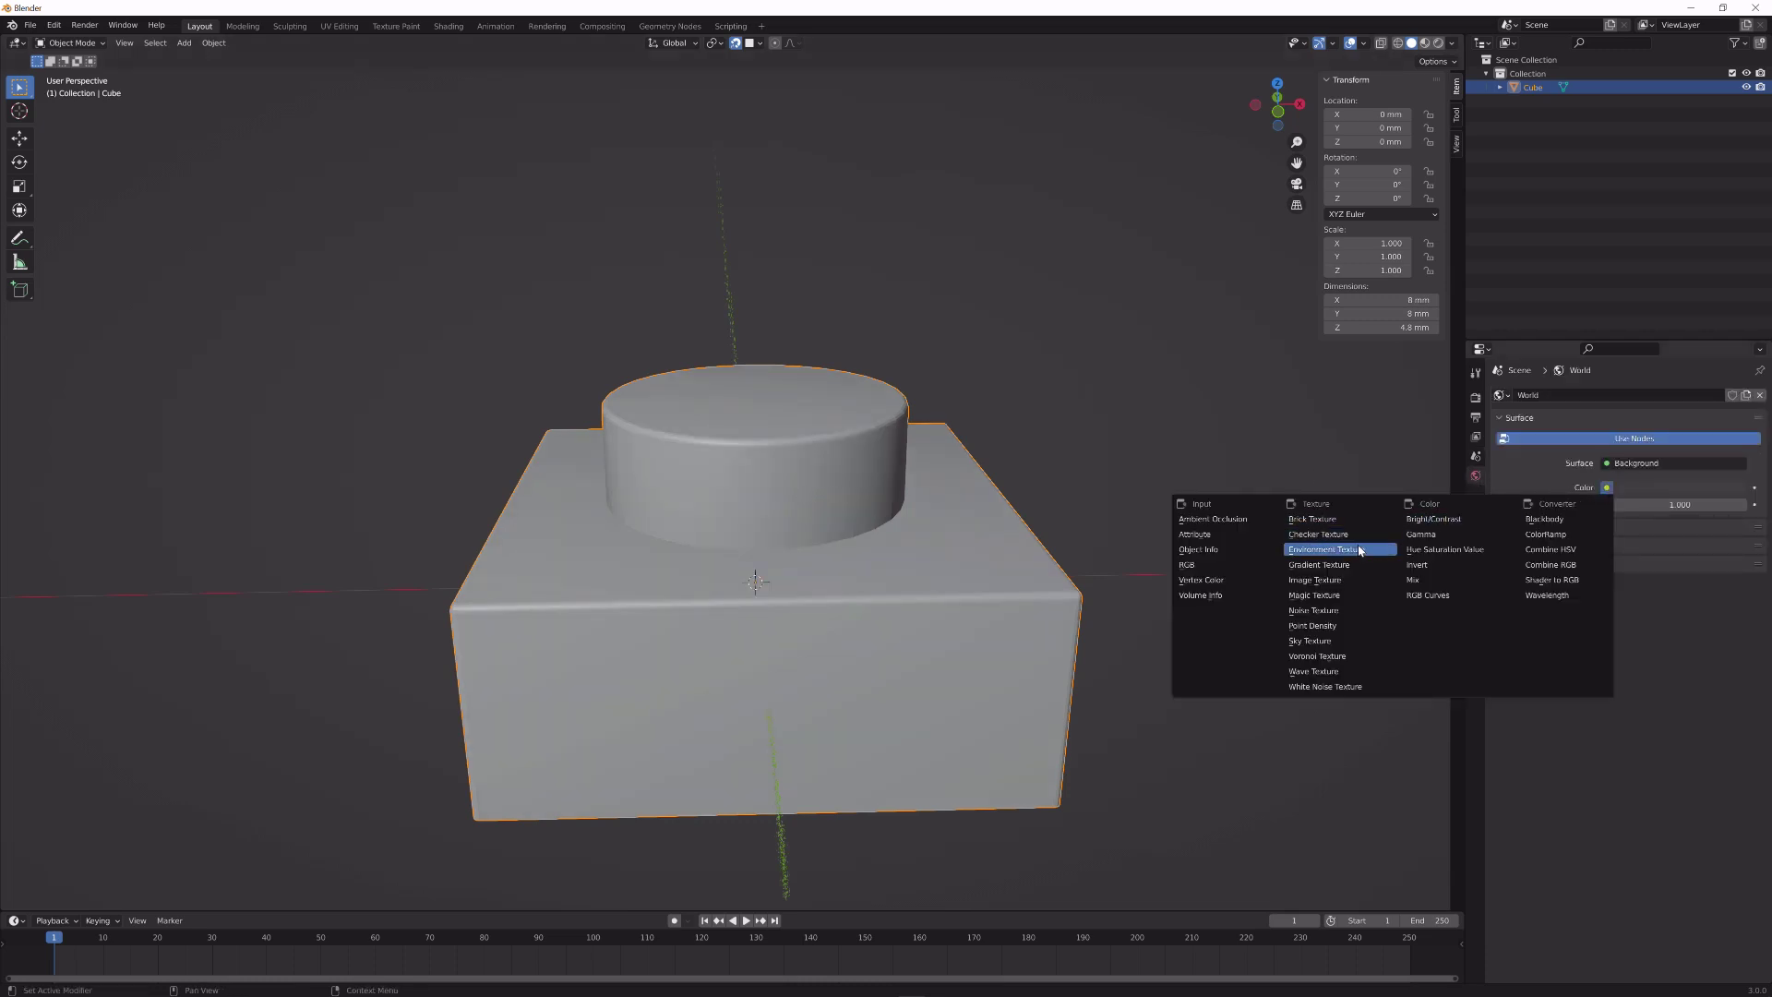
pyautogui.click(1329, 551)
pyautogui.click(1671, 505)
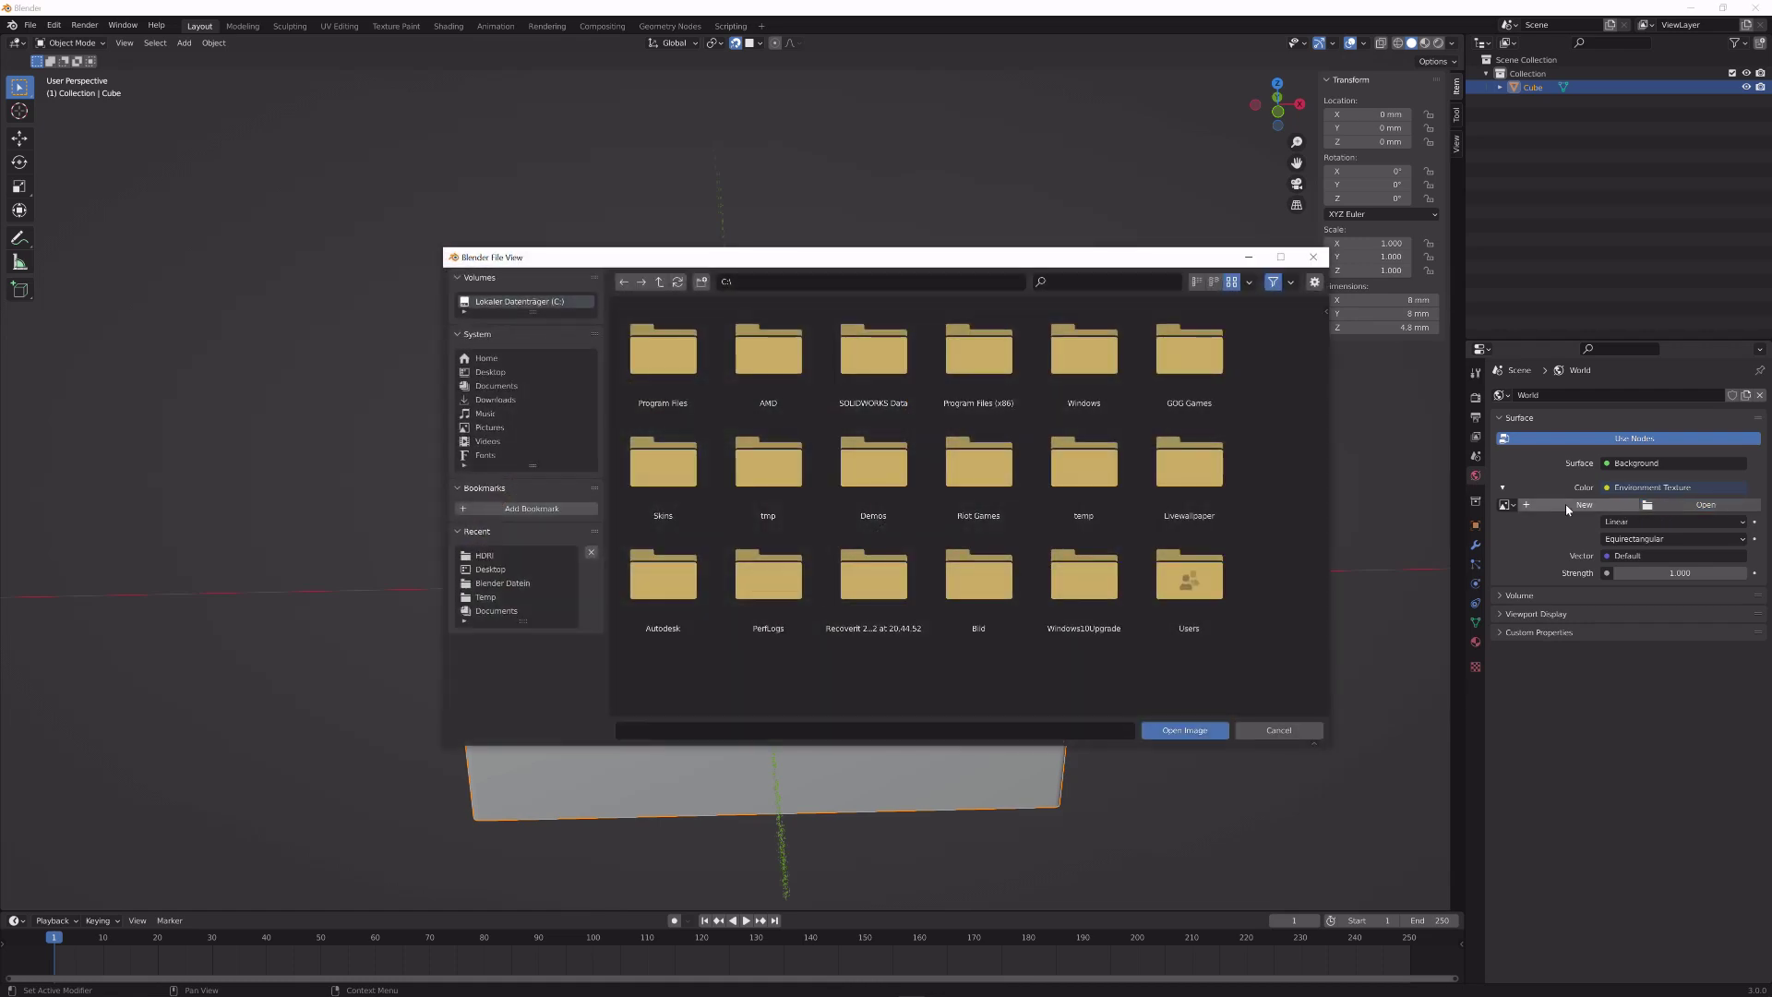
pyautogui.click(489, 556)
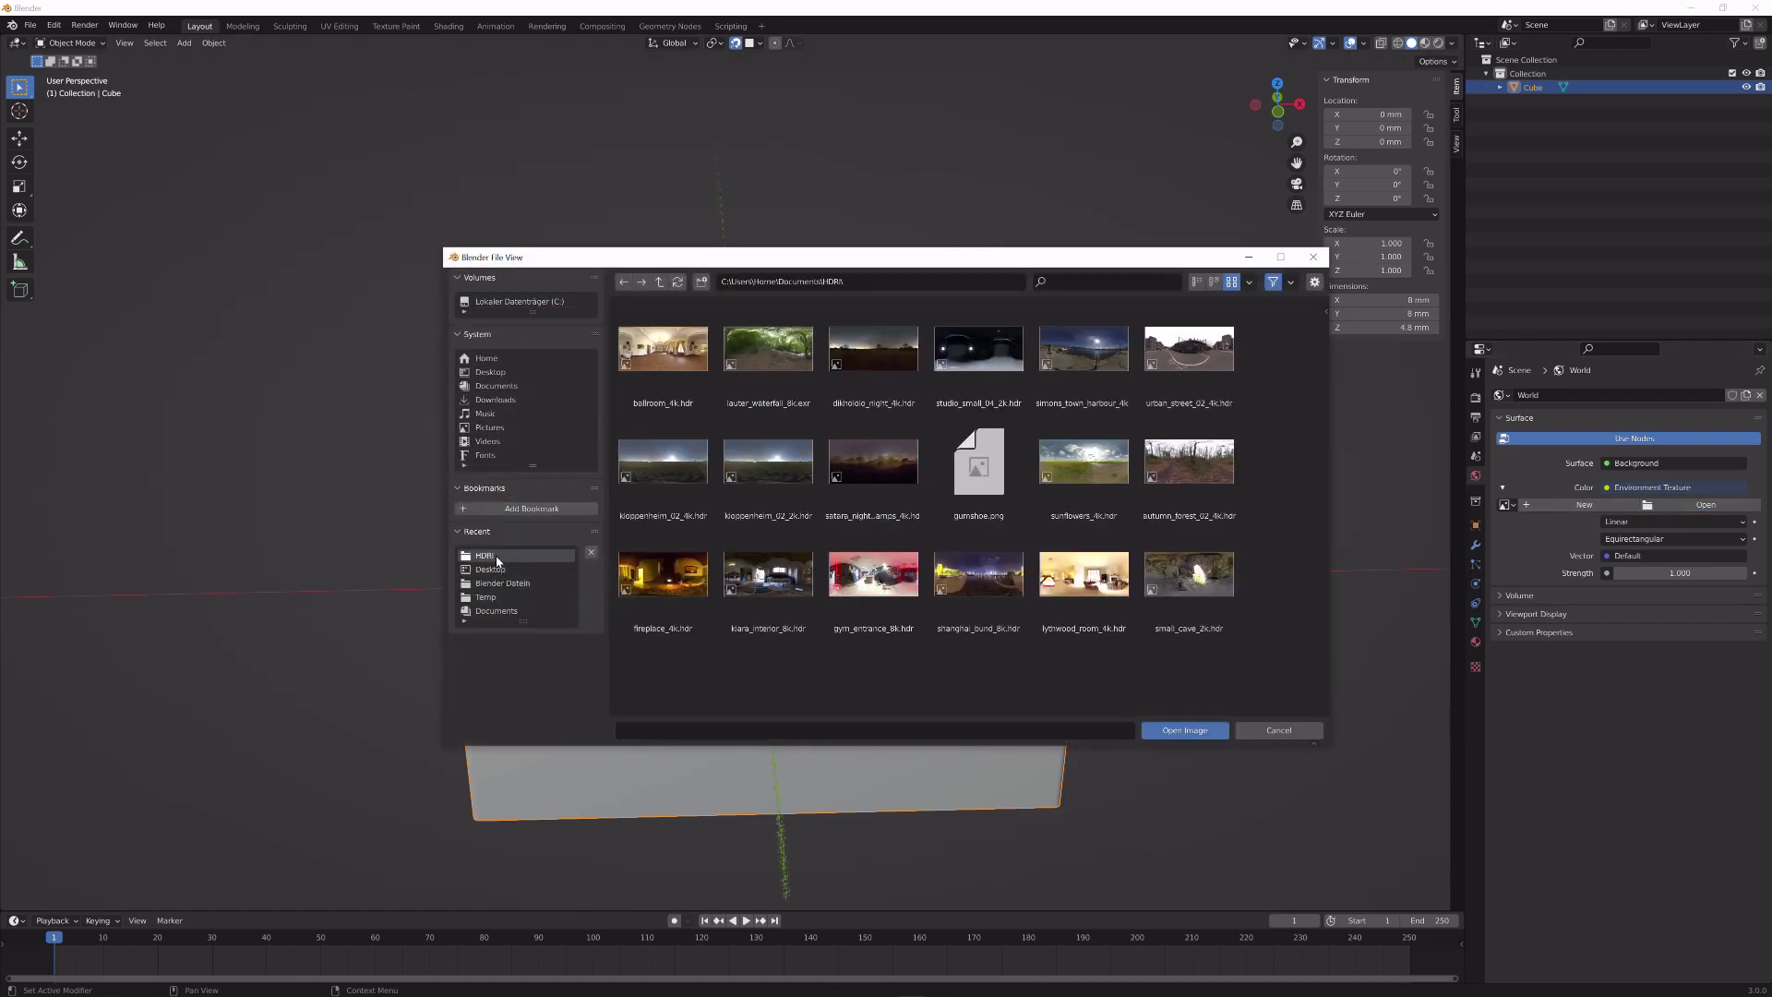
pyautogui.click(749, 563)
pyautogui.doubleClick(749, 562)
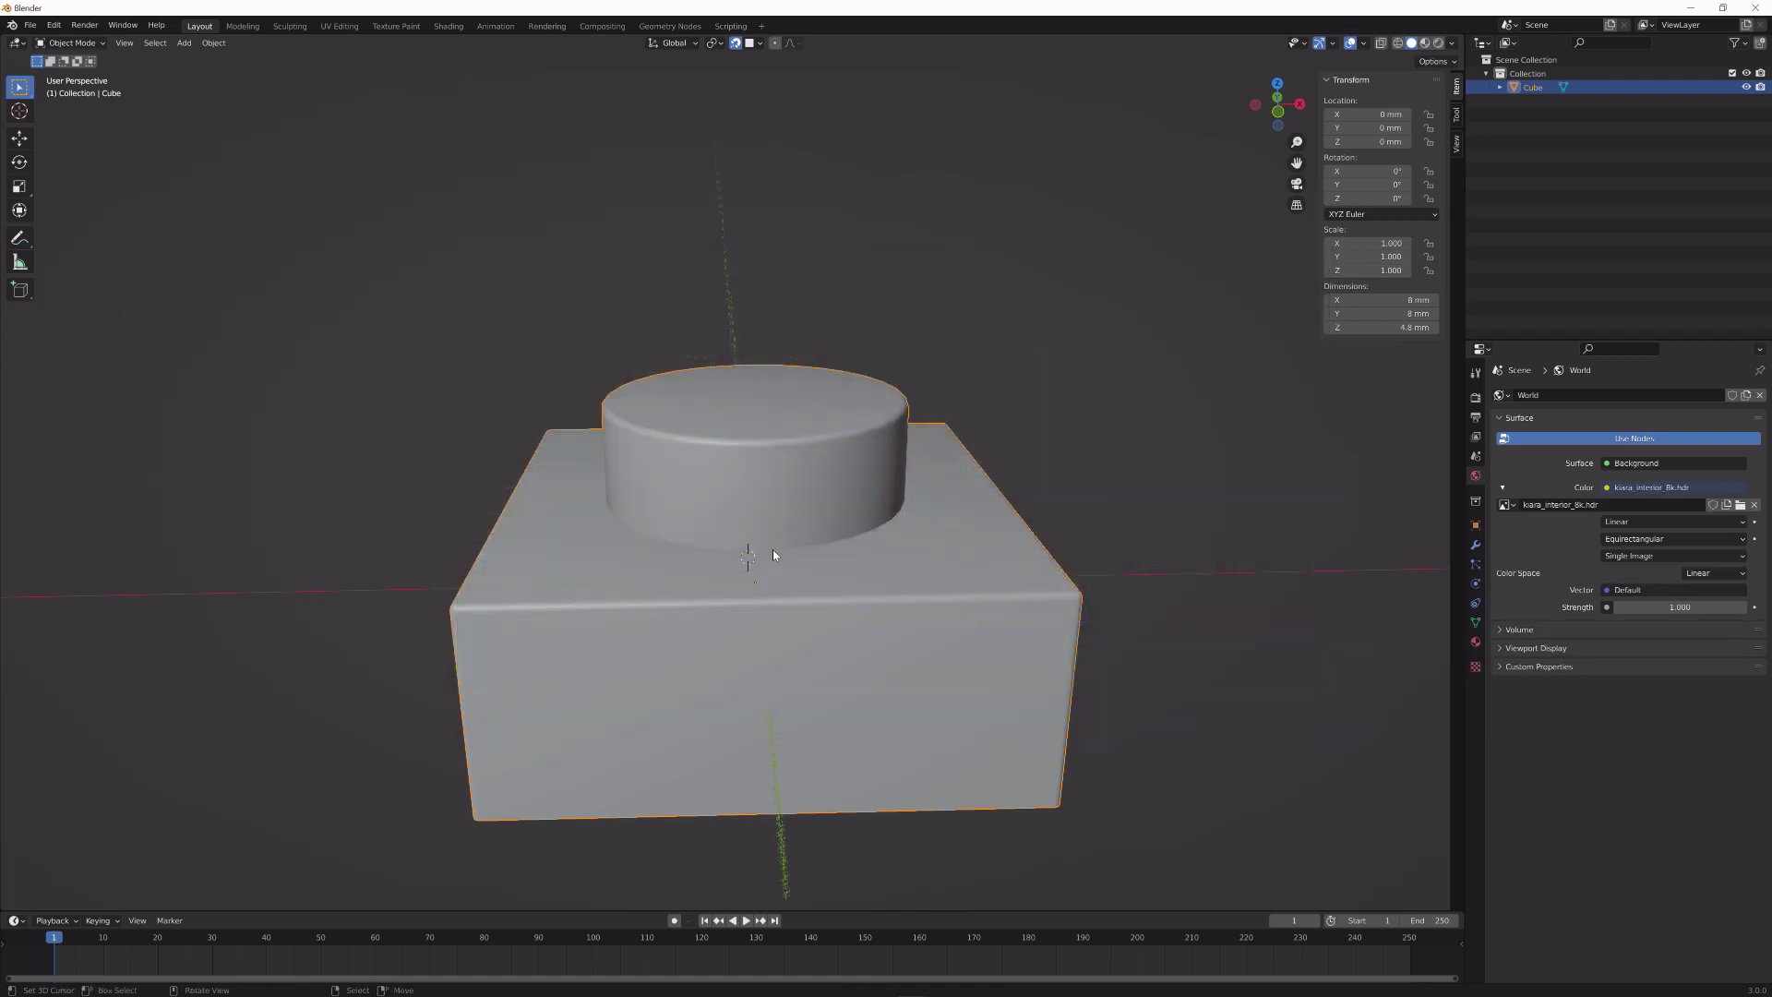
# - Switch to the Shading workspace and reset the 3D cursor to the world origin
pyautogui.click(449, 26)
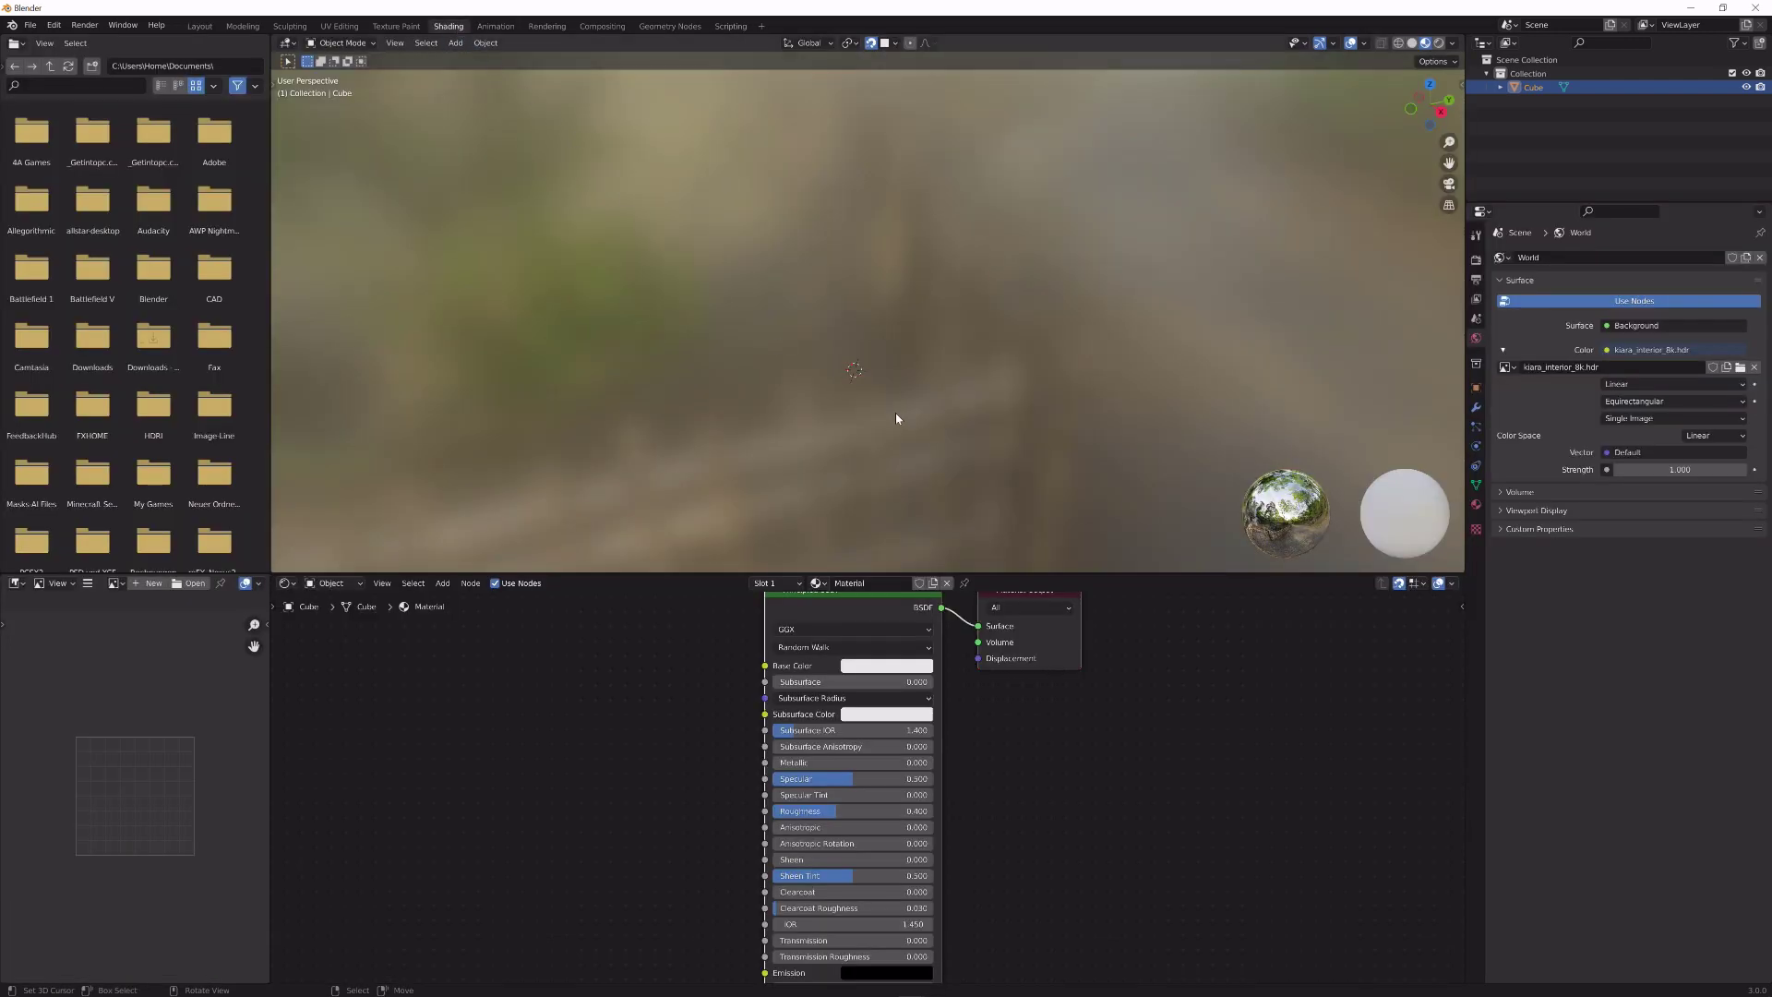
pyautogui.moveTo(900, 420); pyautogui.dragTo(974, 221, button='middle')
pyautogui.keyDown('ctrl'); pyautogui.moveTo(884, 151); pyautogui.dragTo(873, 286, button='middle'); pyautogui.keyUp('ctrl')
pyautogui.scroll(-5, 875, 284)
pyautogui.hotkey('shift', 's')
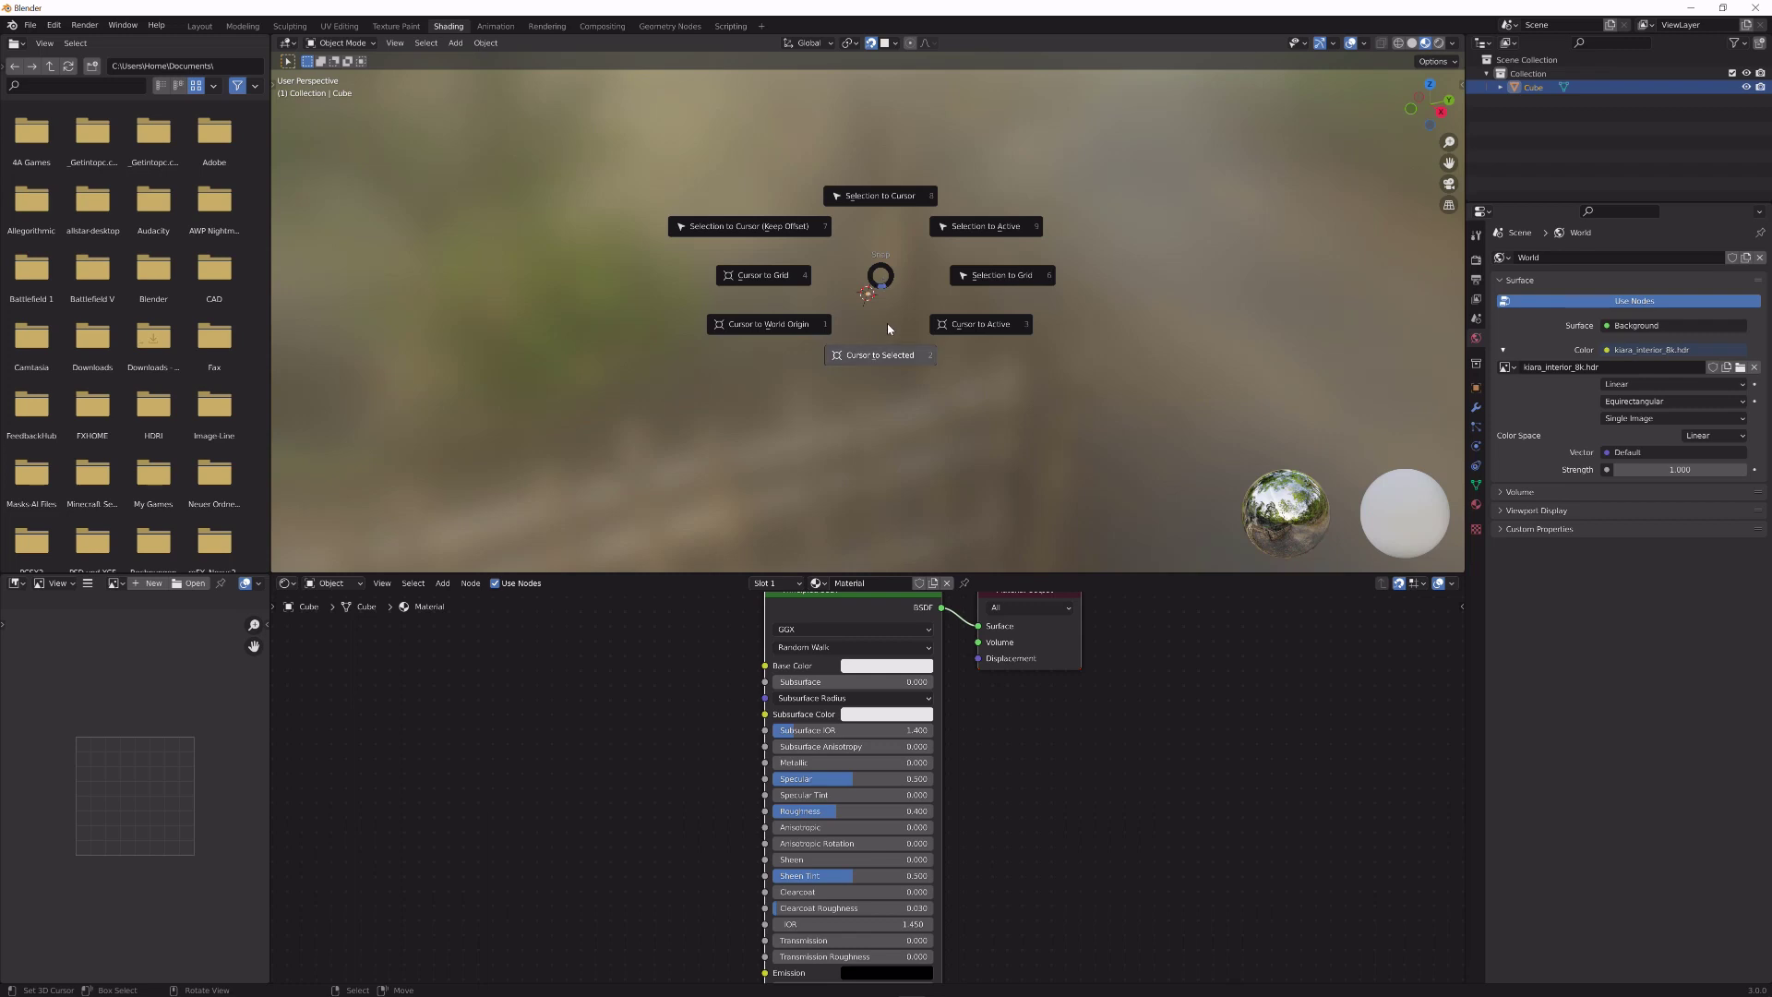
pyautogui.click(830, 325)
pyautogui.rightClick(834, 317)
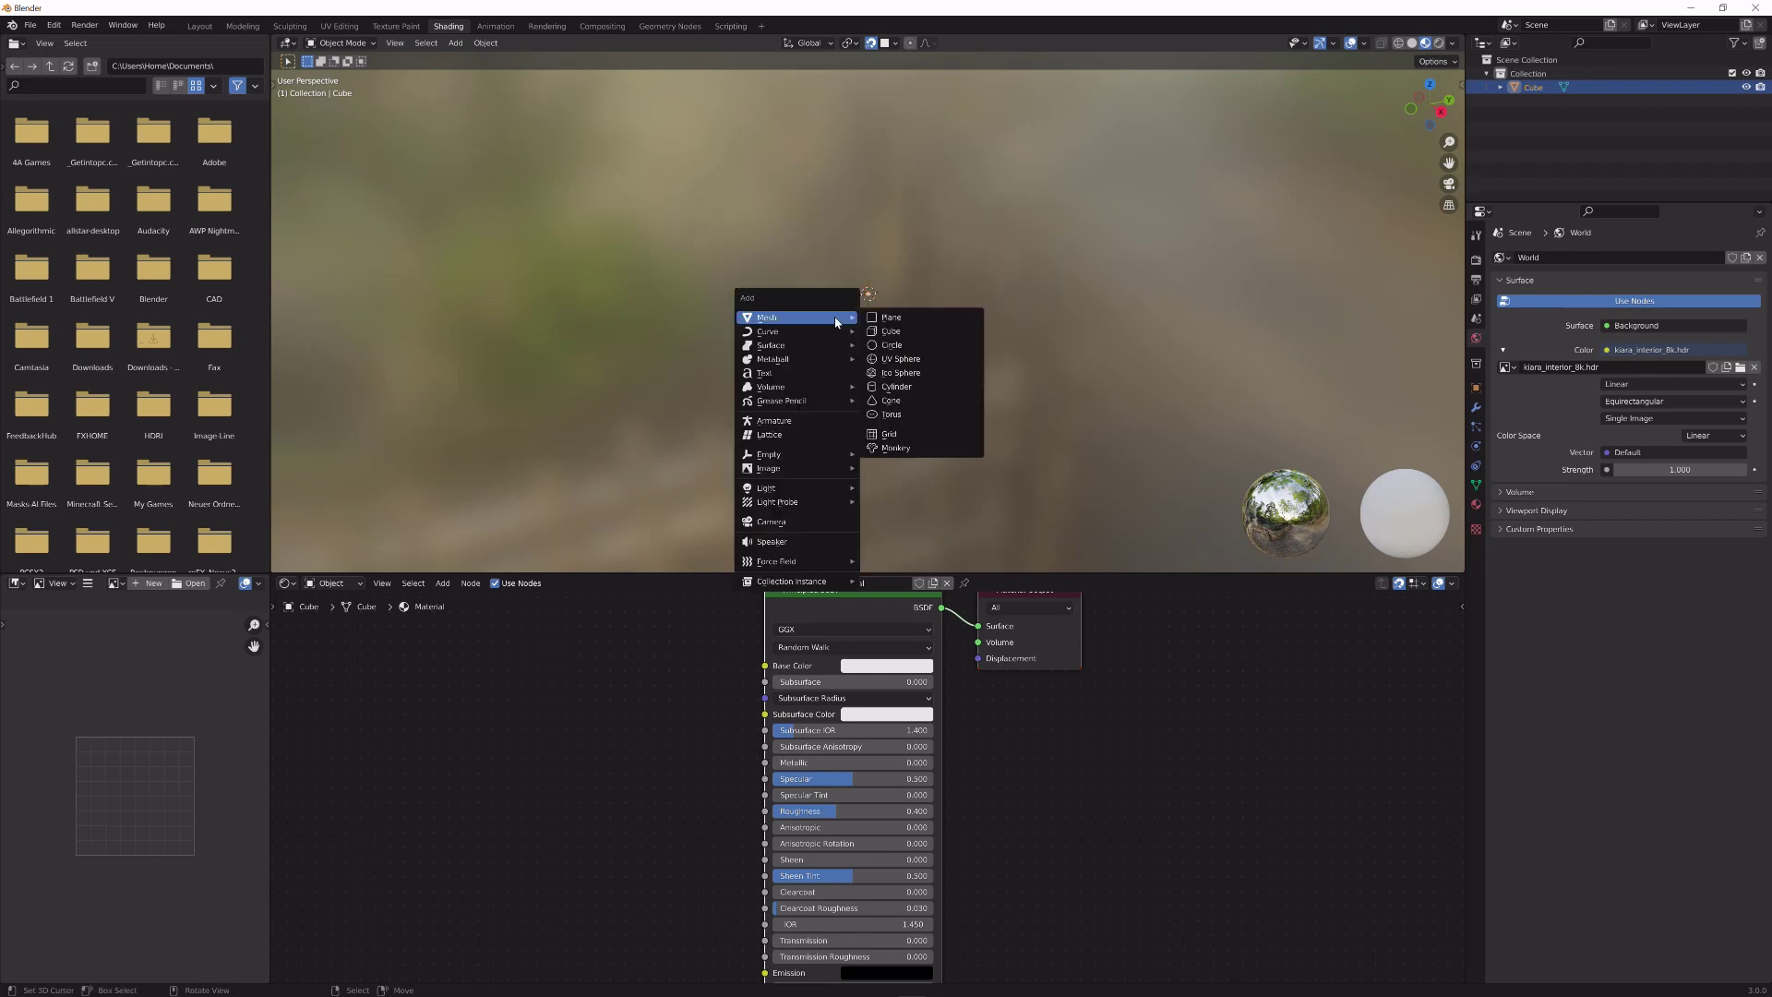
pyautogui.hotkey('shift', 's')
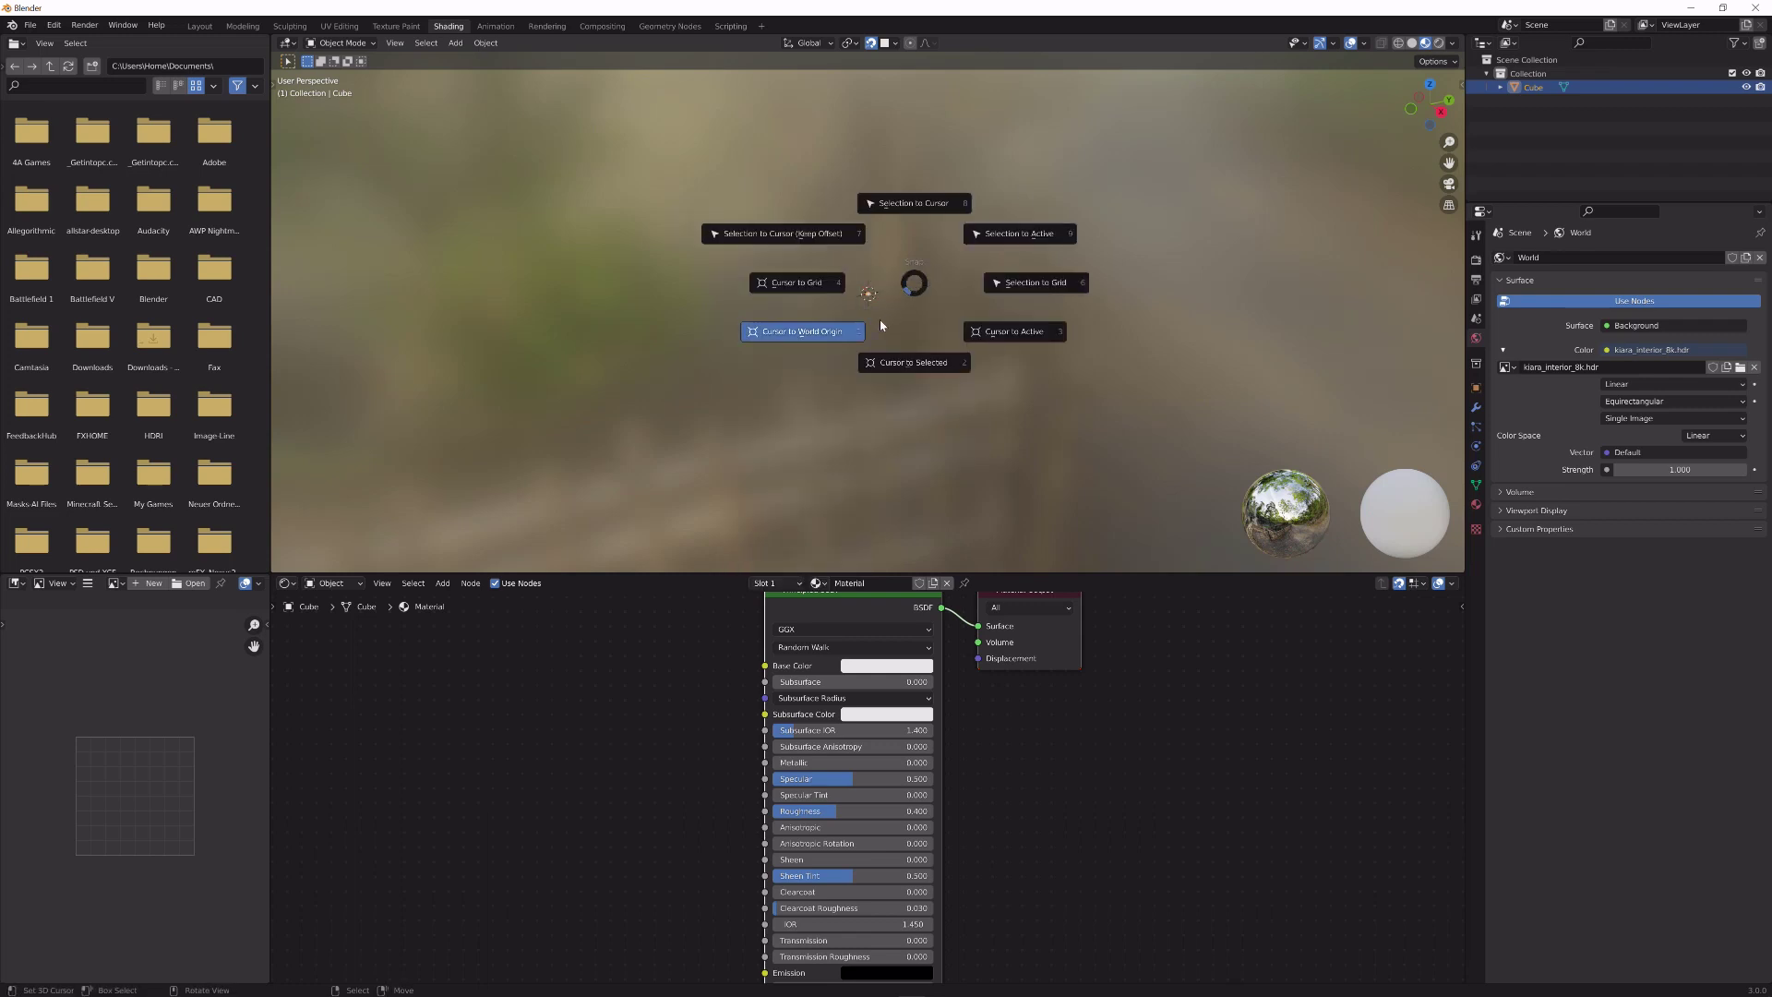
pyautogui.click(879, 319)
# - Add a camera at the world origin and clear its rotation
pyautogui.hotkey('shift', 'a')
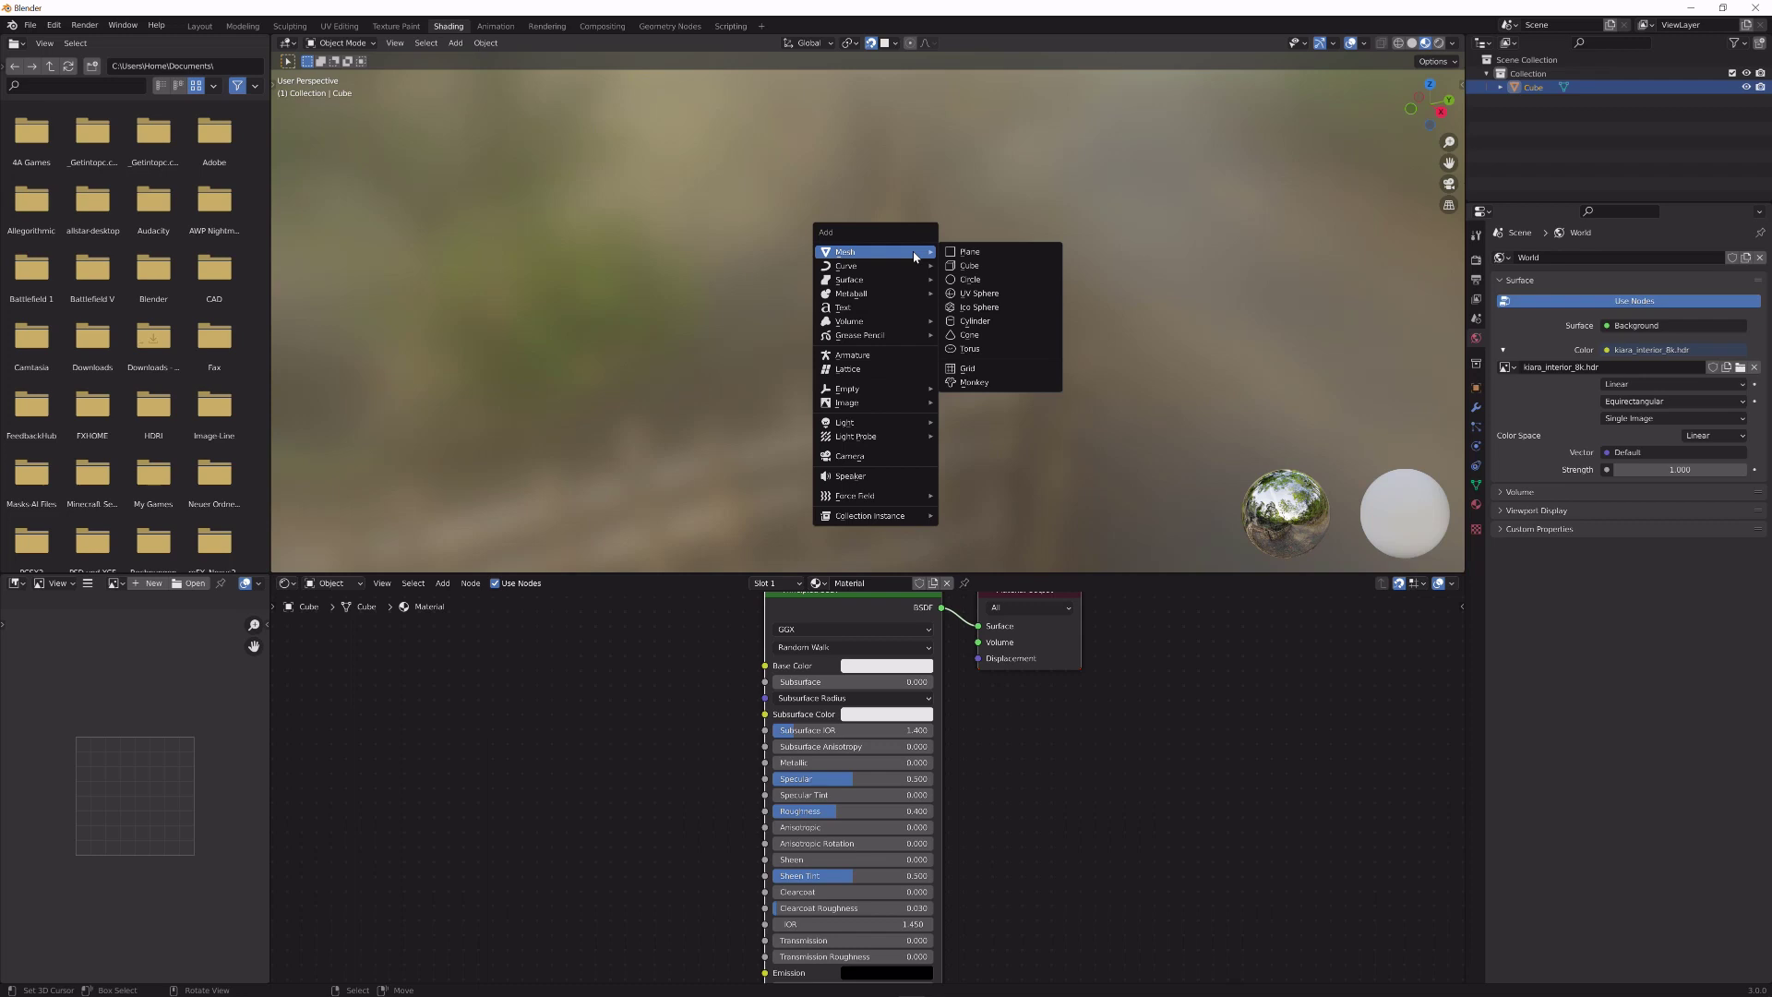
pyautogui.click(904, 455)
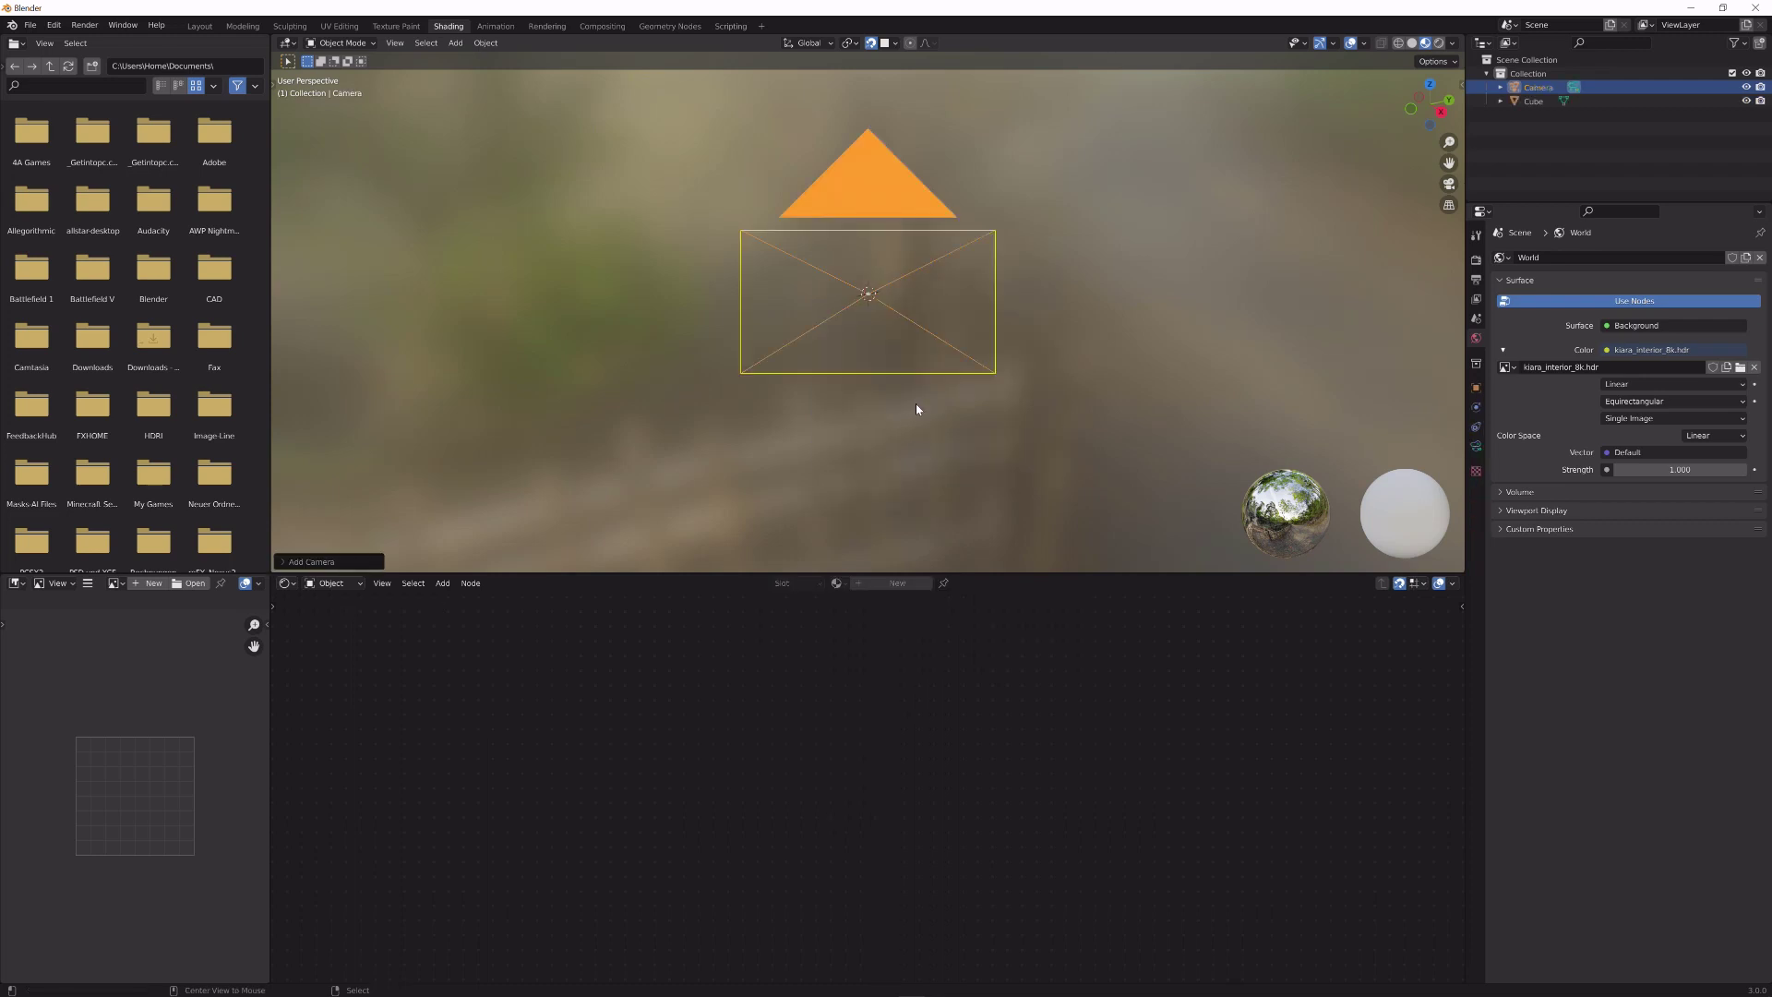
pyautogui.hotkey('alt', 'r')
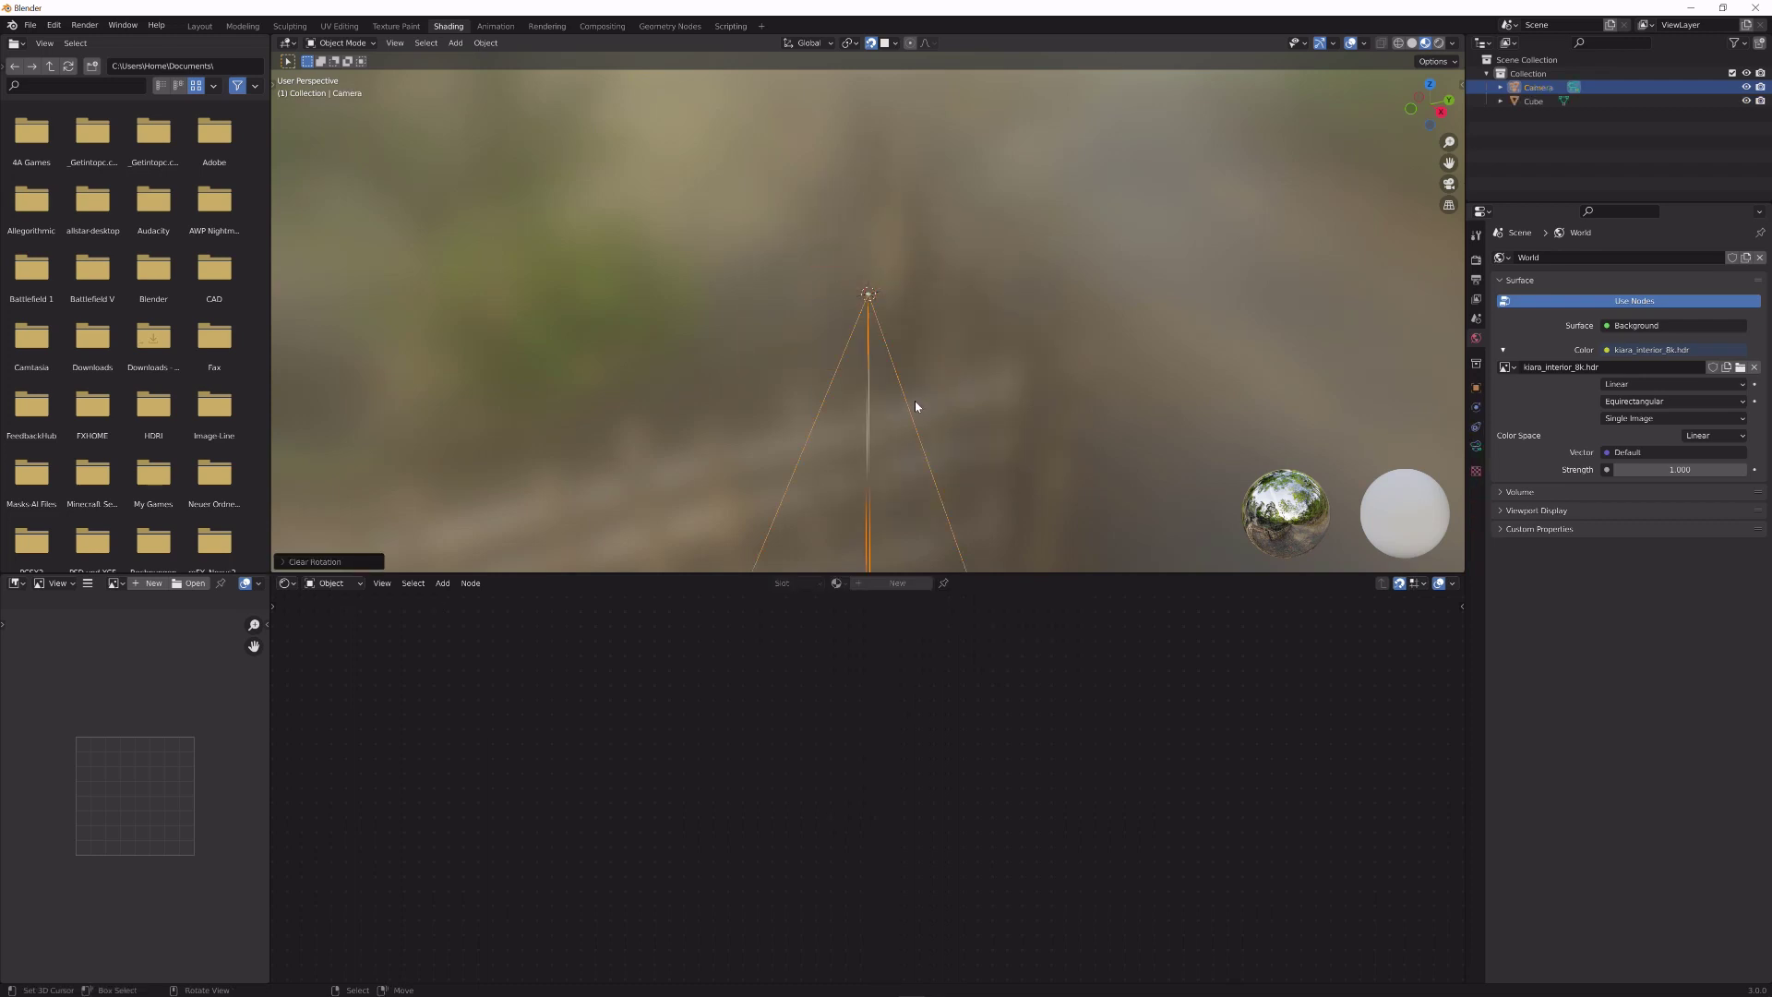
# - Raise the camera along Z above the brick and look through it
pyautogui.press('g')
pyautogui.press('z')
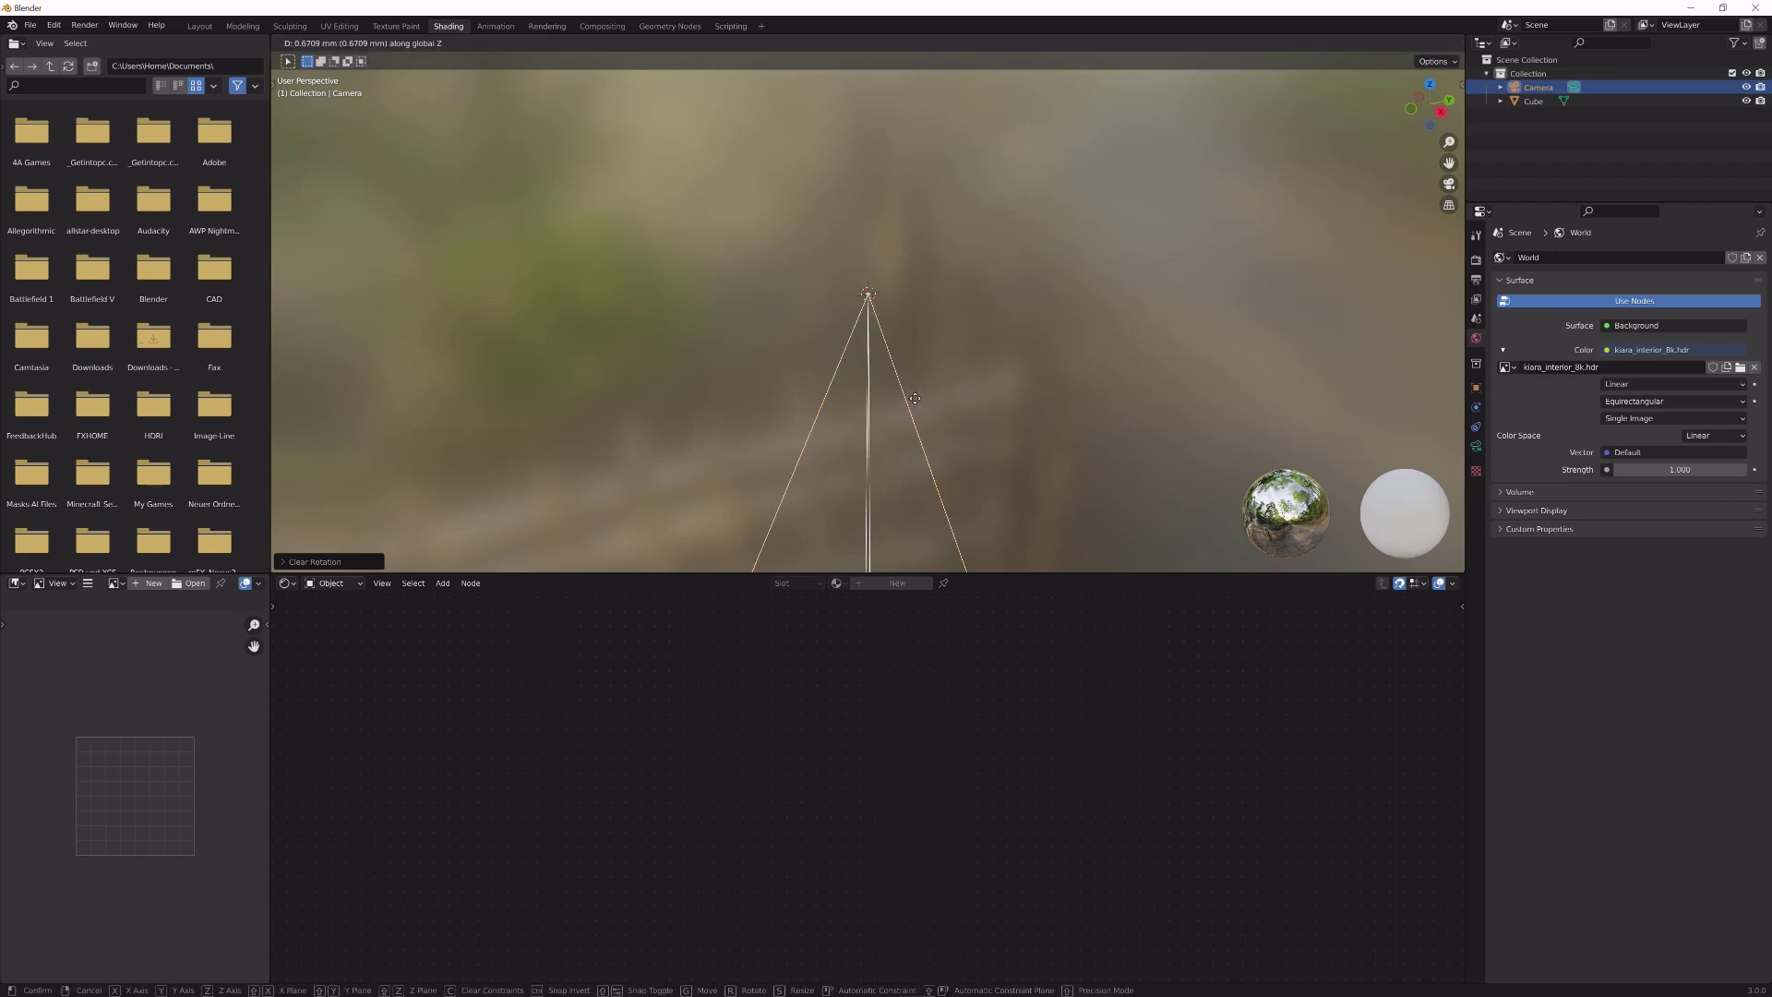
pyautogui.click(915, 312)
pyautogui.press('KP_0')
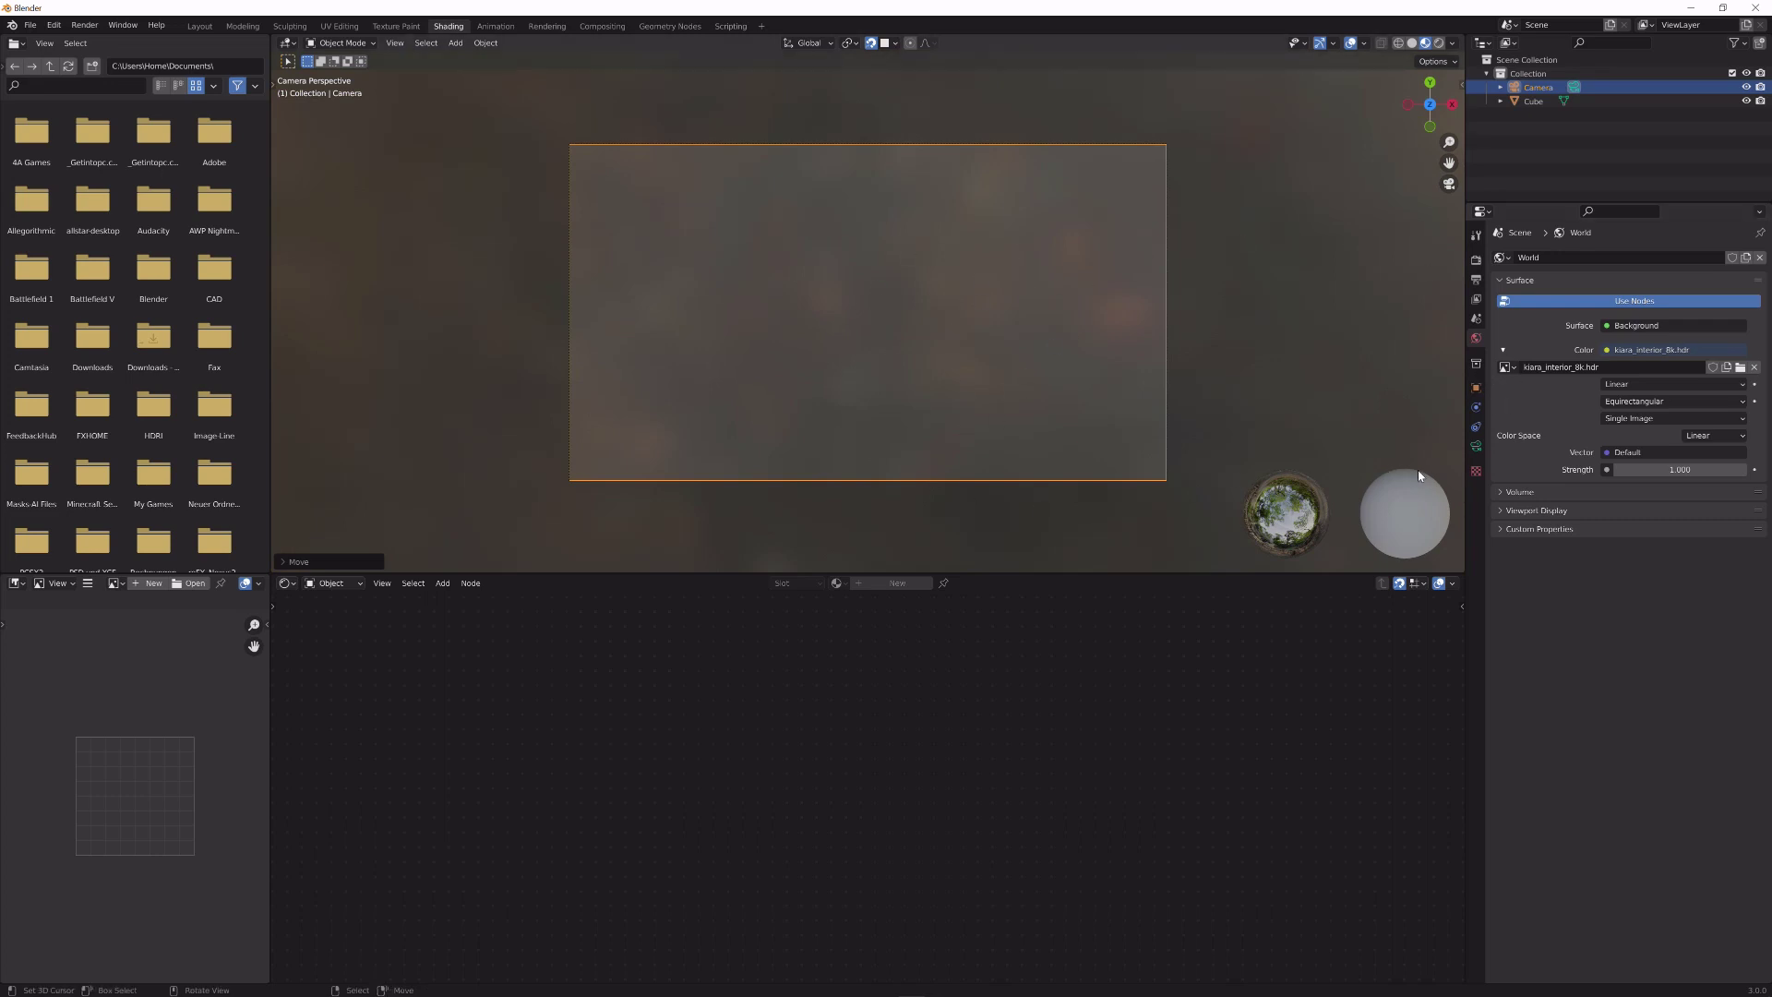
# - Set the camera's clip start distance to 1 mm
pyautogui.click(1475, 446)
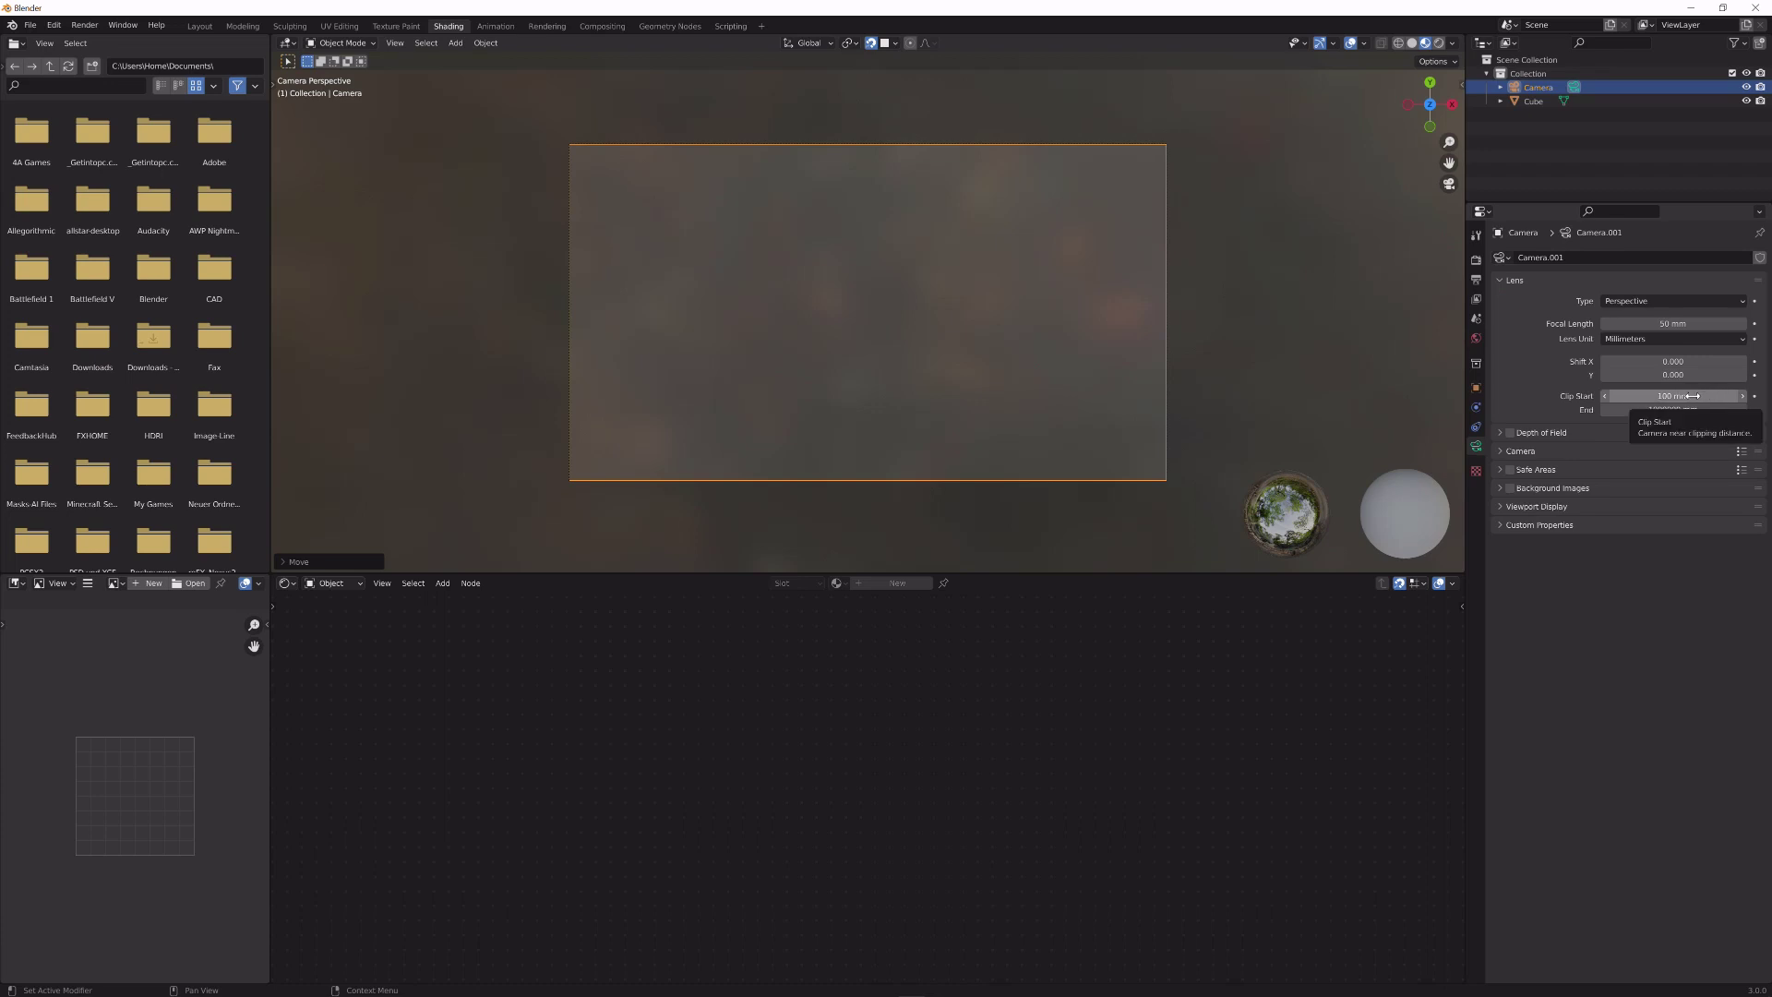
pyautogui.click(1723, 395)
pyautogui.write('1')
pyautogui.press('Return')
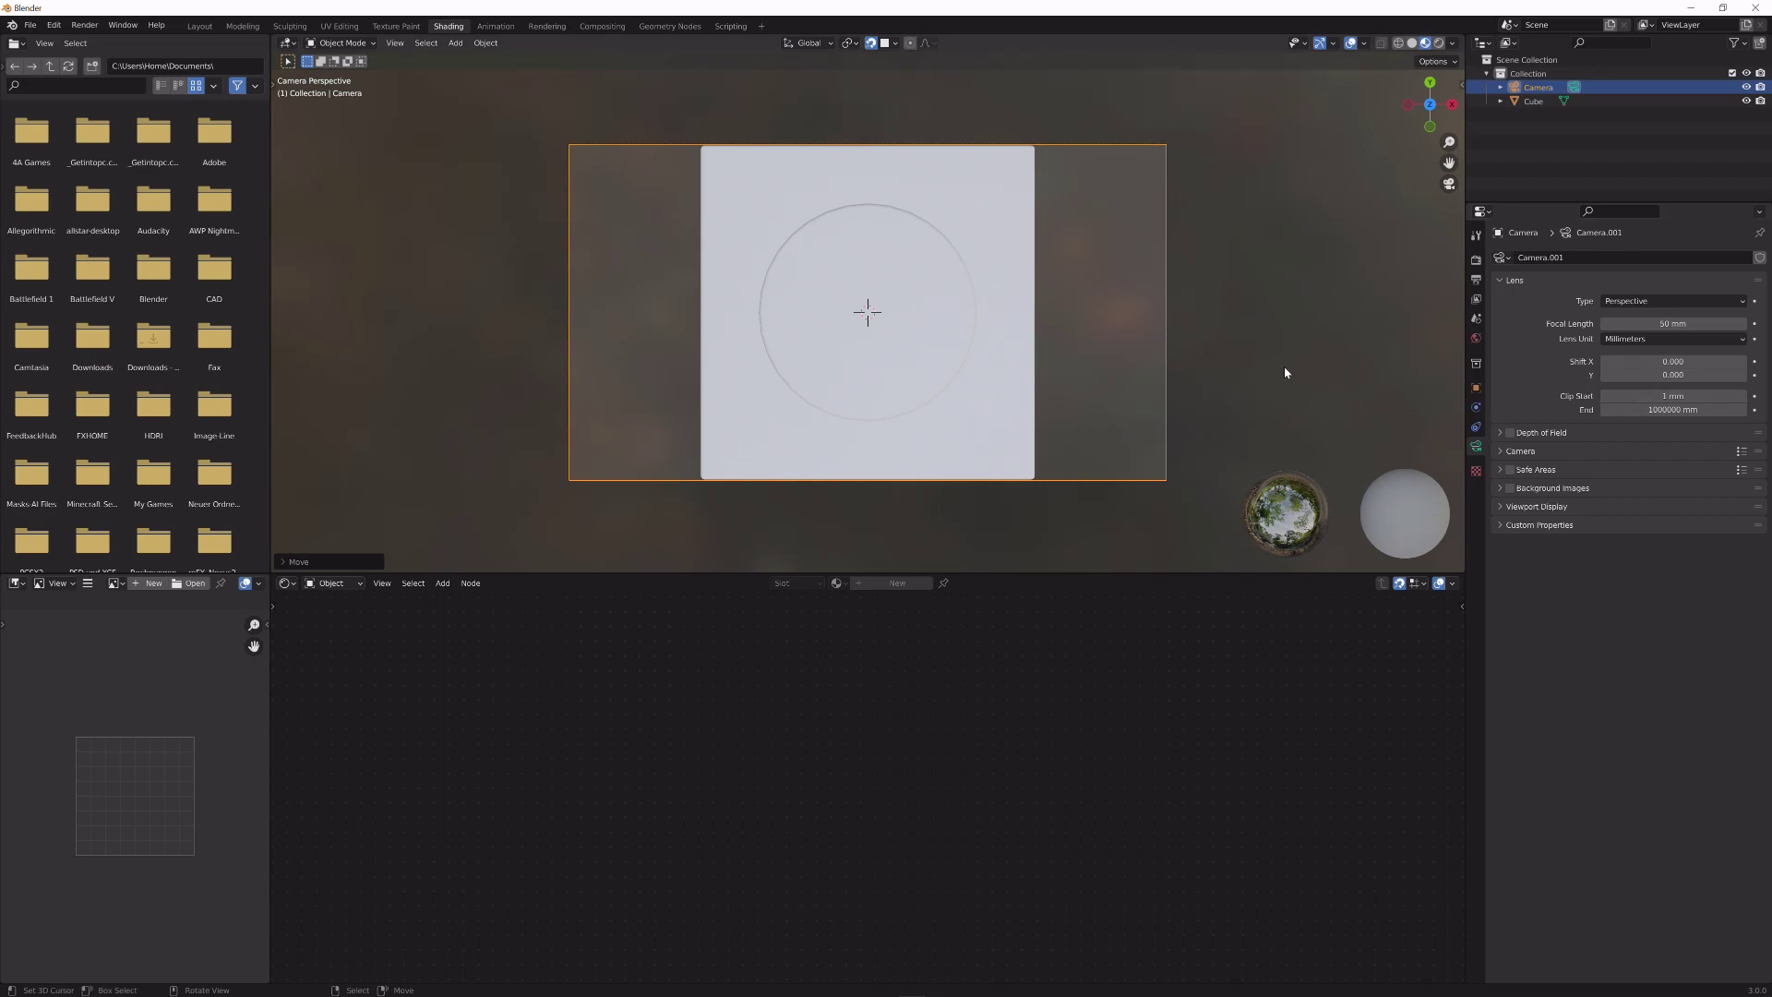
pyautogui.press('g')
pyautogui.press('y')
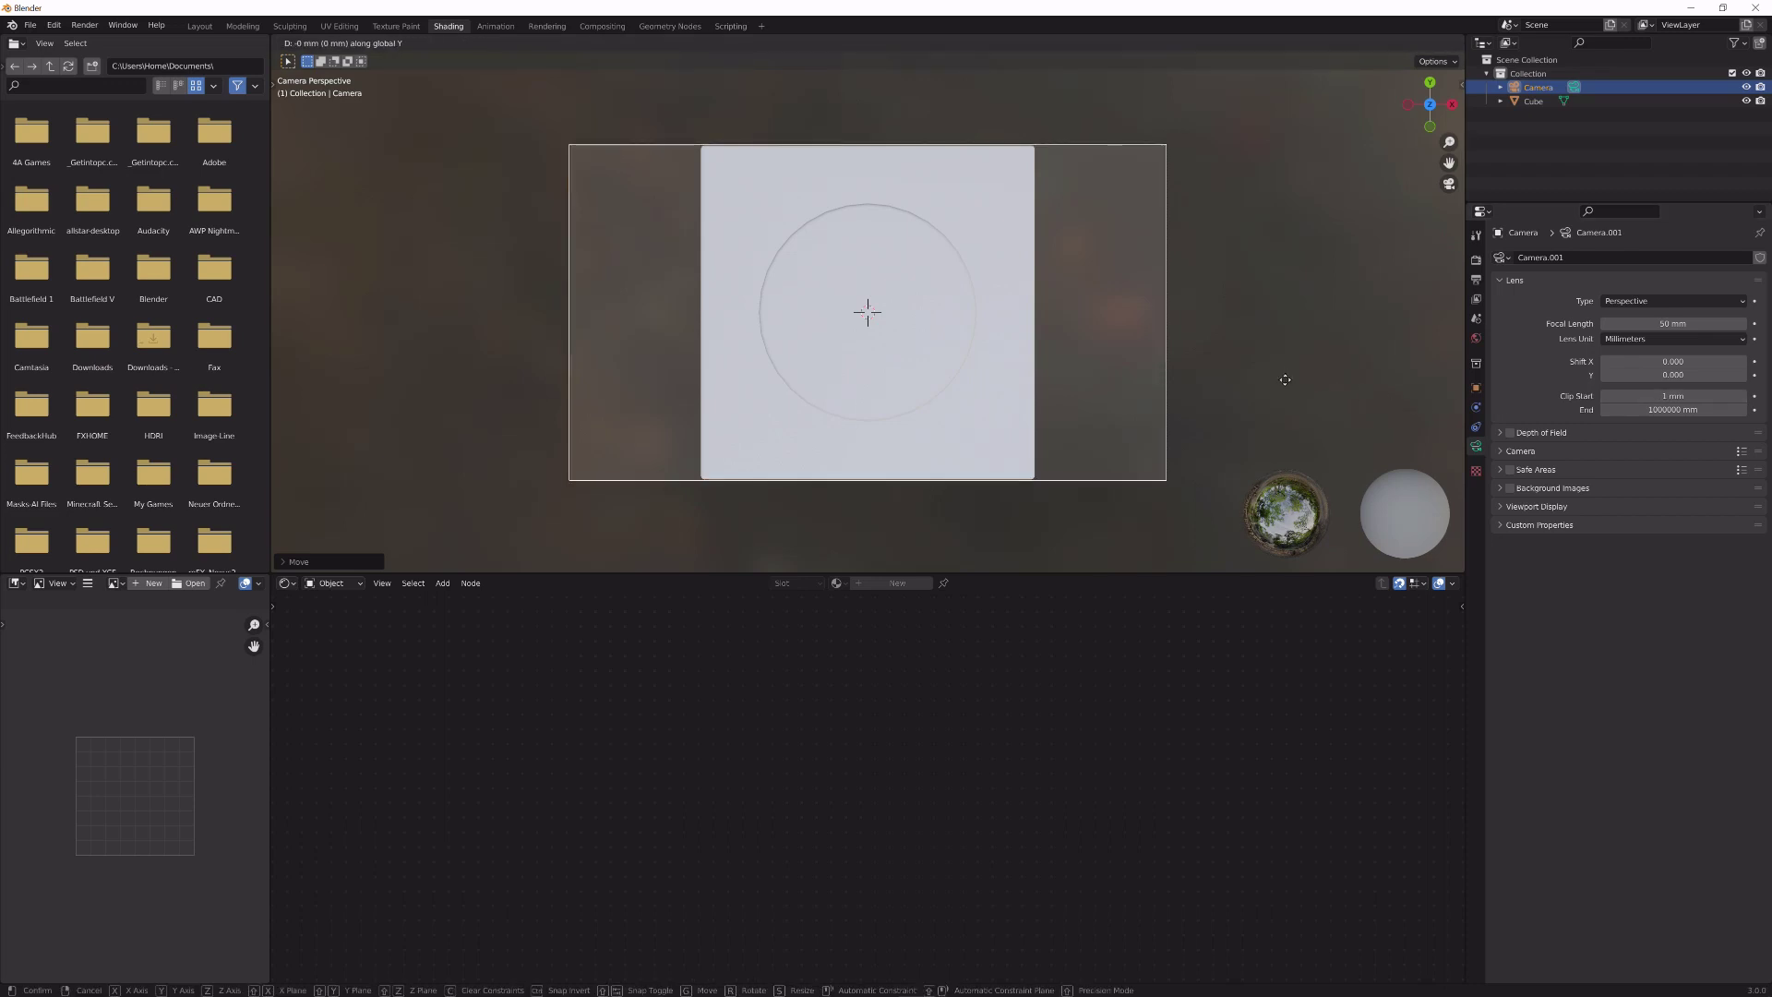
pyautogui.press('Escape')
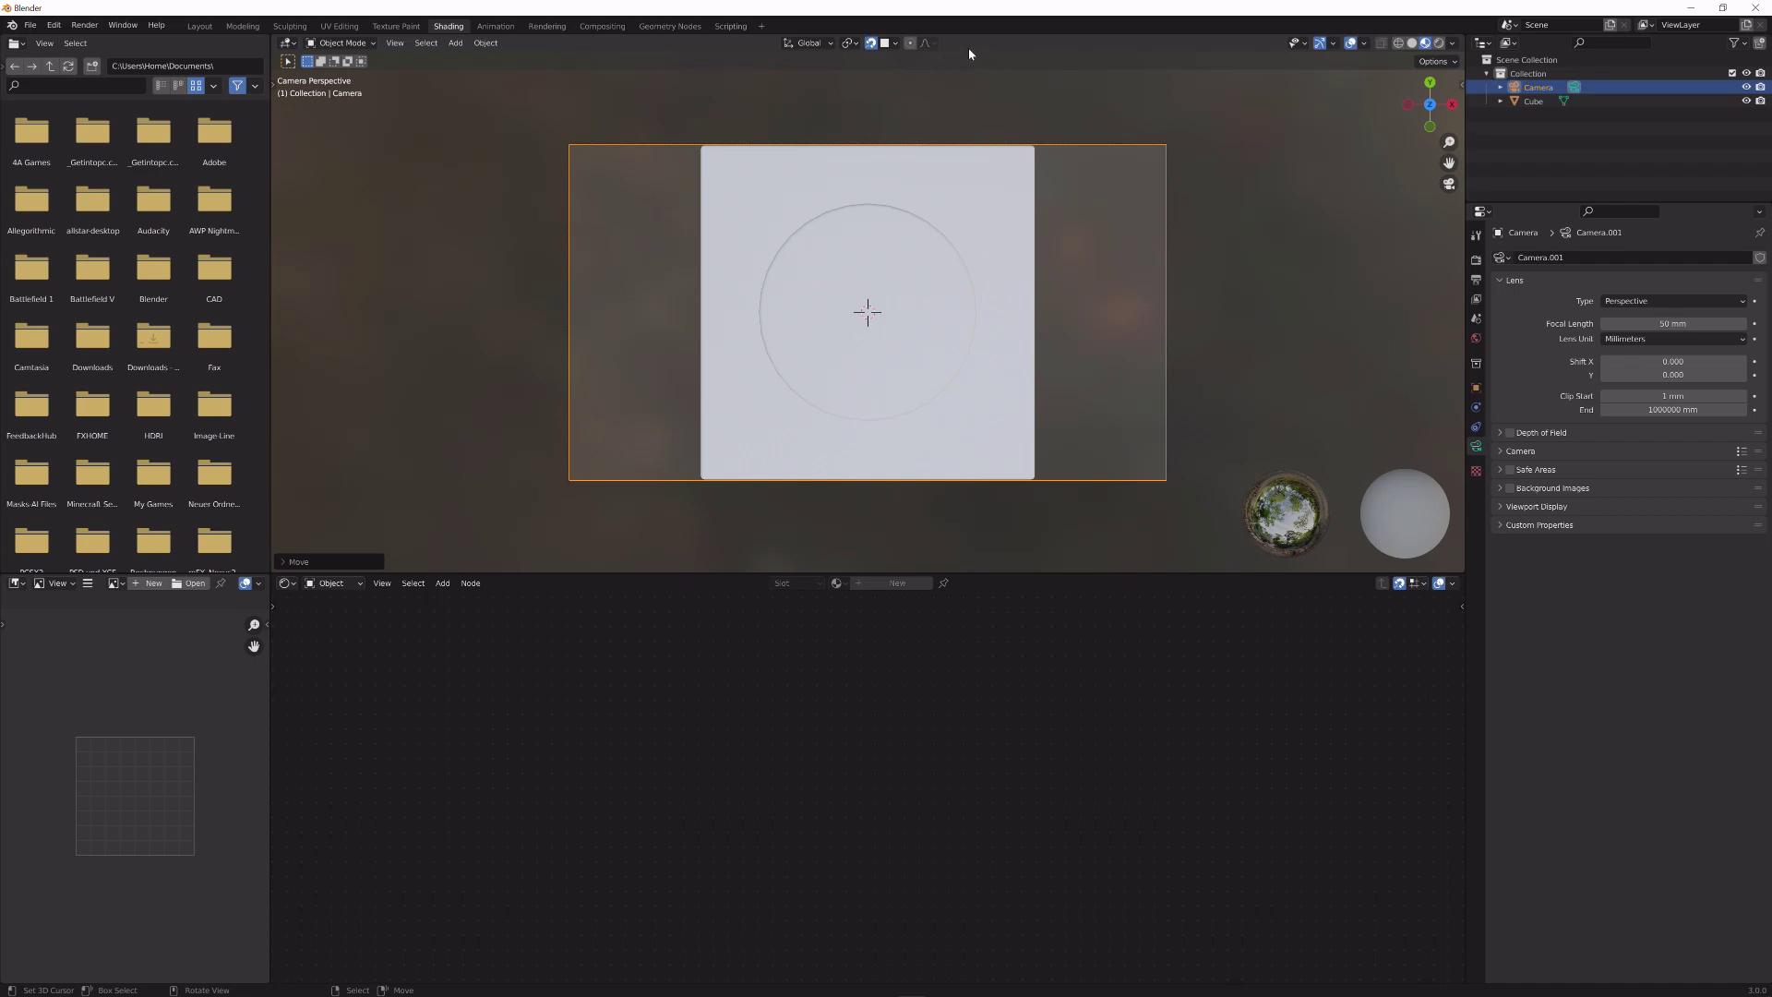
# - Move the camera back about 9 mm along negative Y and tilt it around X to face the brick
pyautogui.press('g')
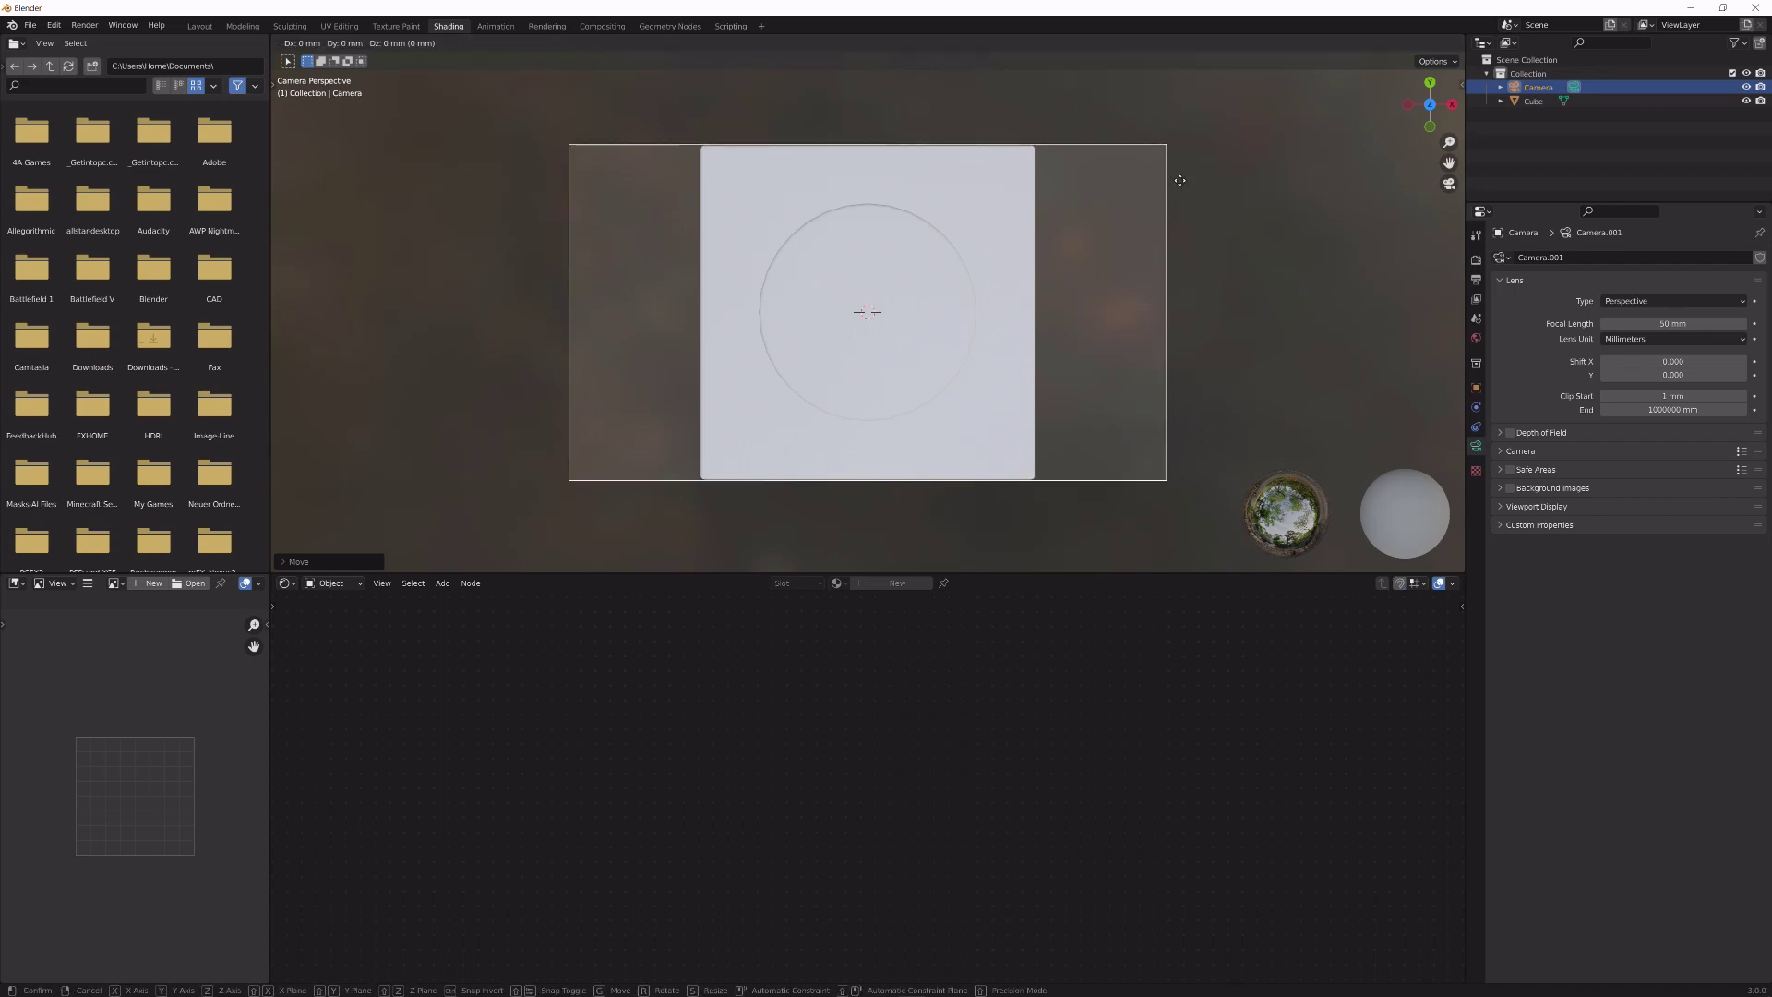
pyautogui.press('y')
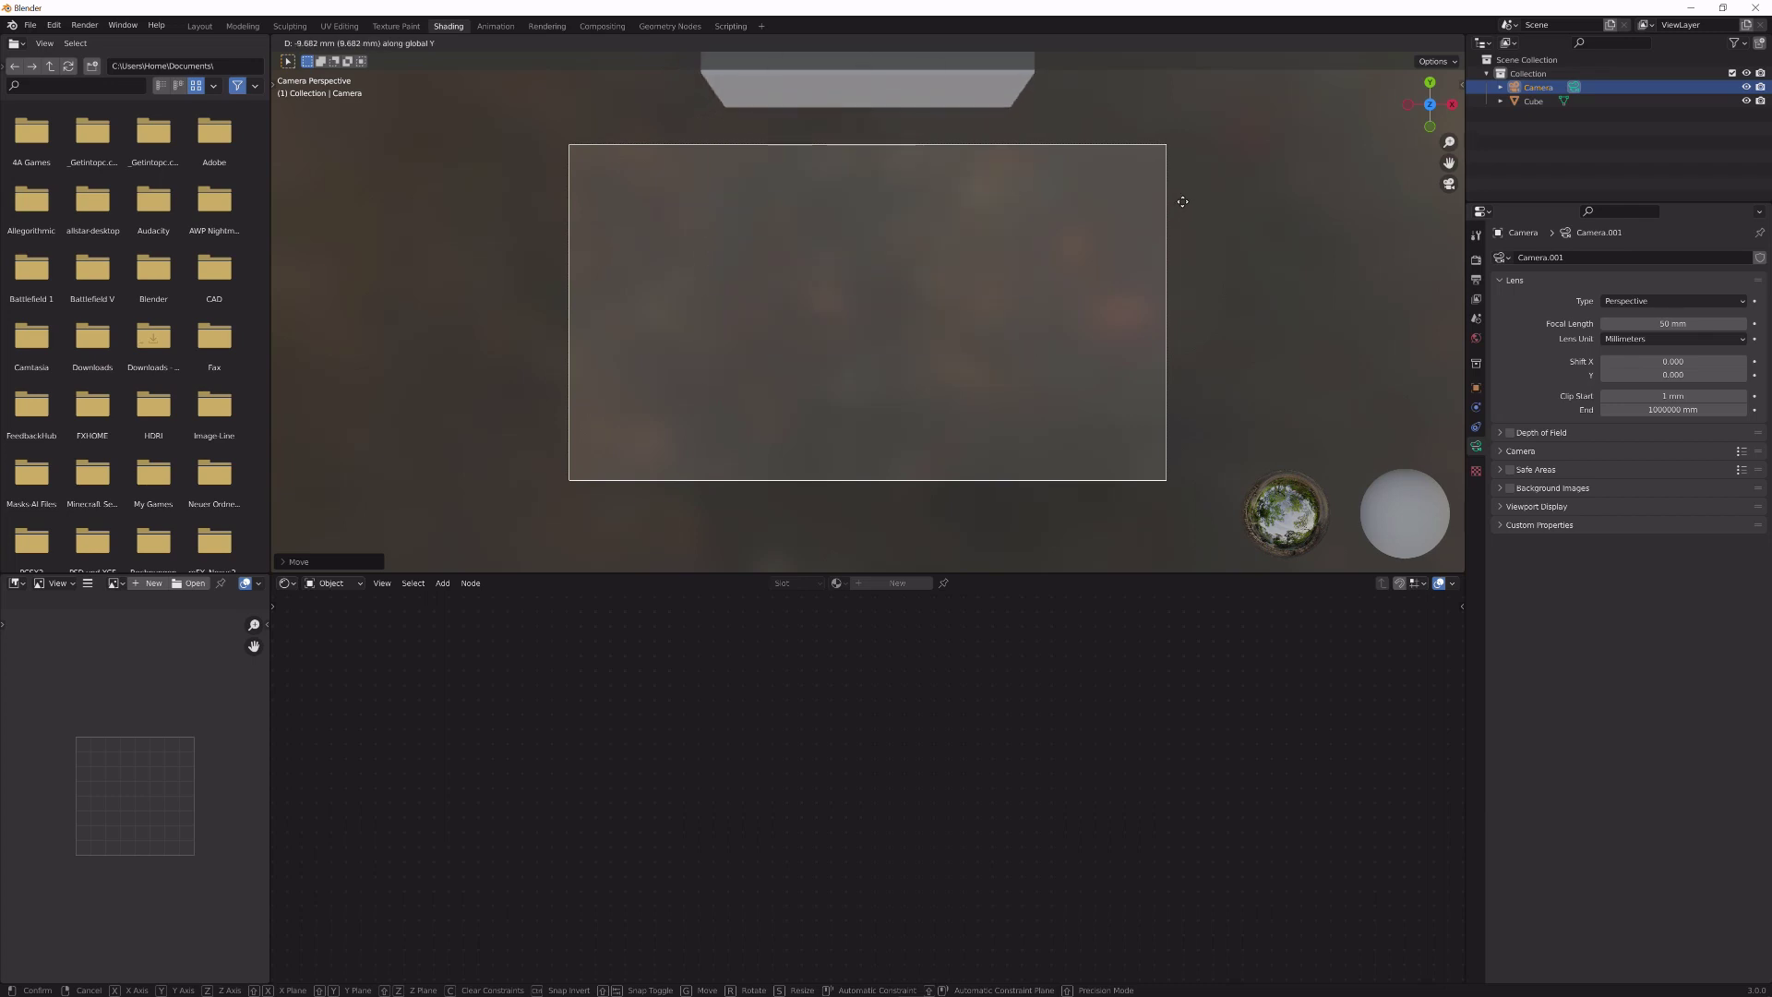
pyautogui.click(1184, 207)
pyautogui.press('r')
pyautogui.press('x')
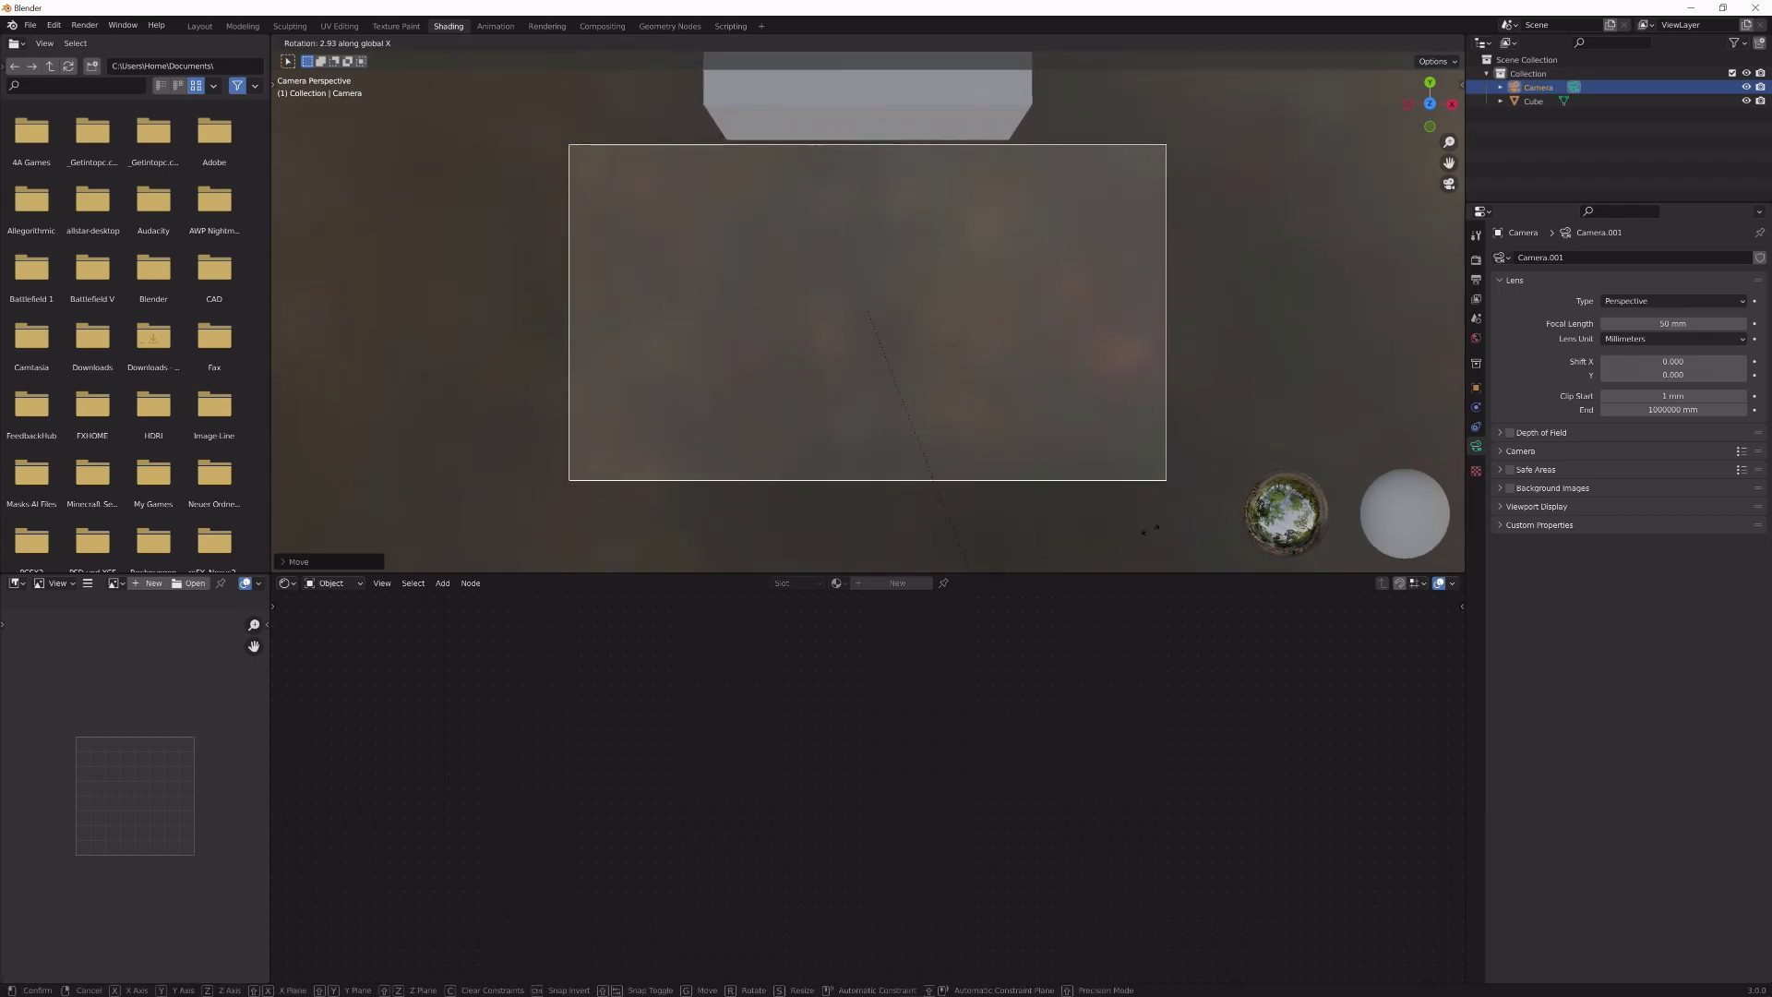
pyautogui.click(695, 559)
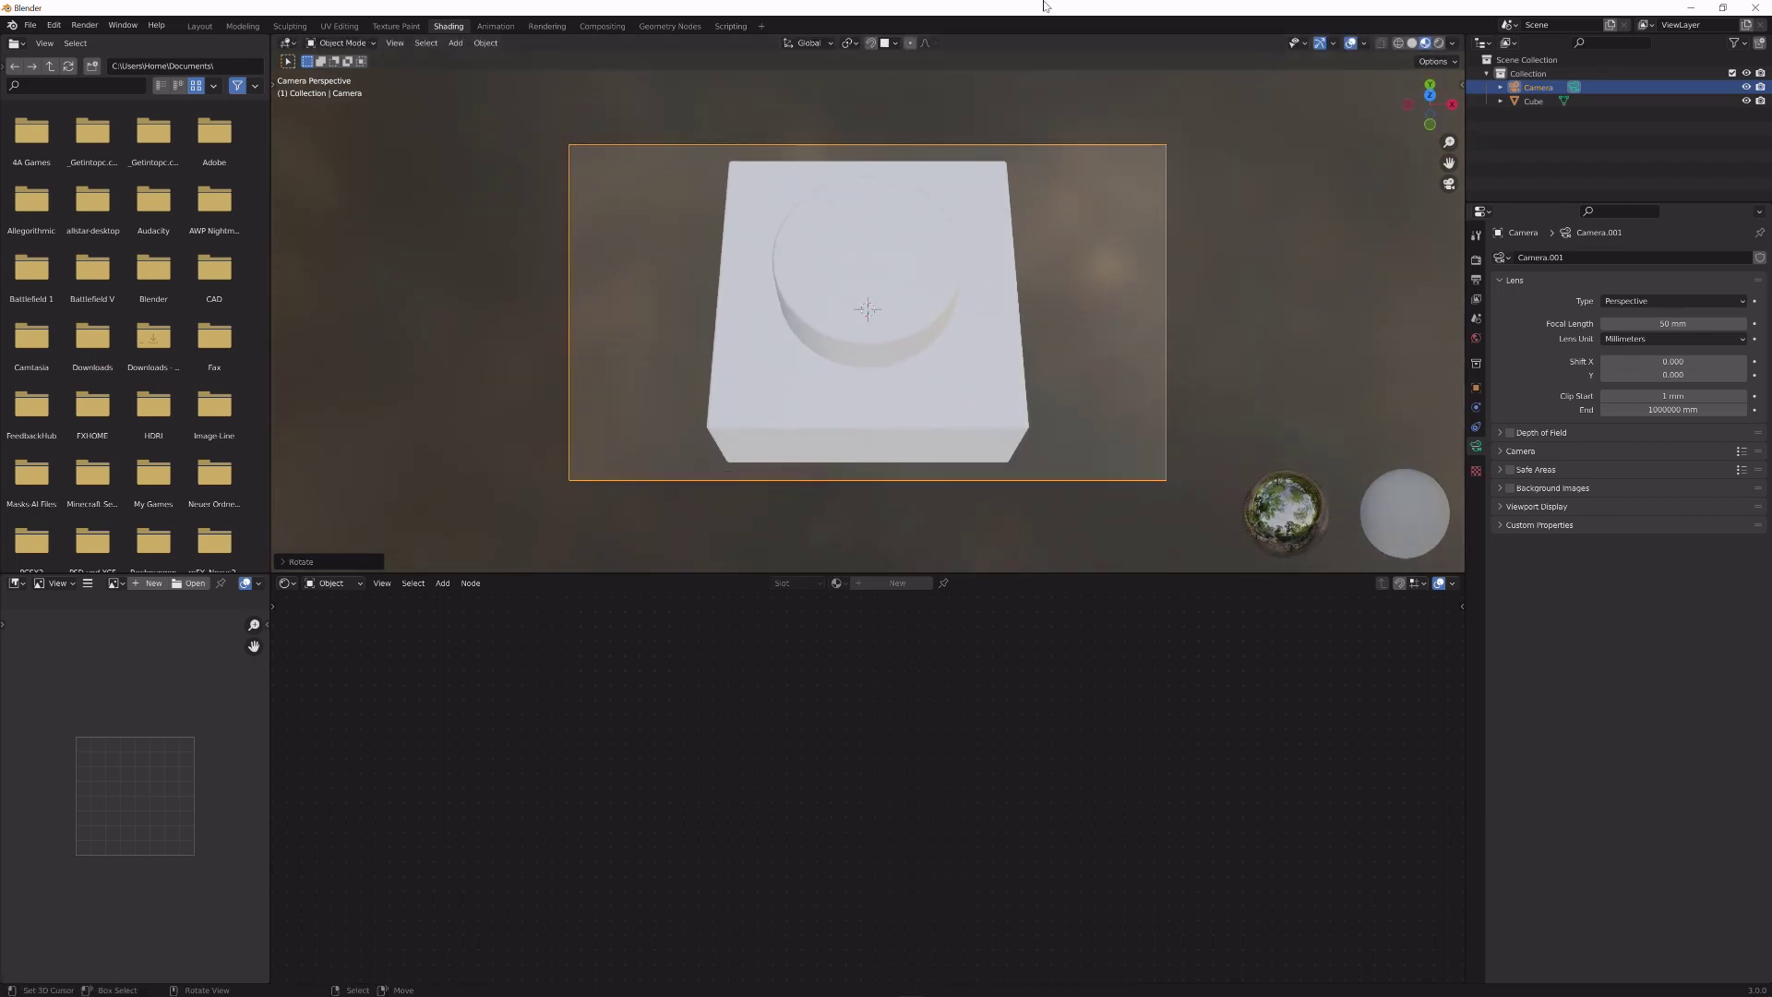
# - Lower the camera about 10 mm along Z and tilt it further around X to bring the stud into frame
pyautogui.press('g')
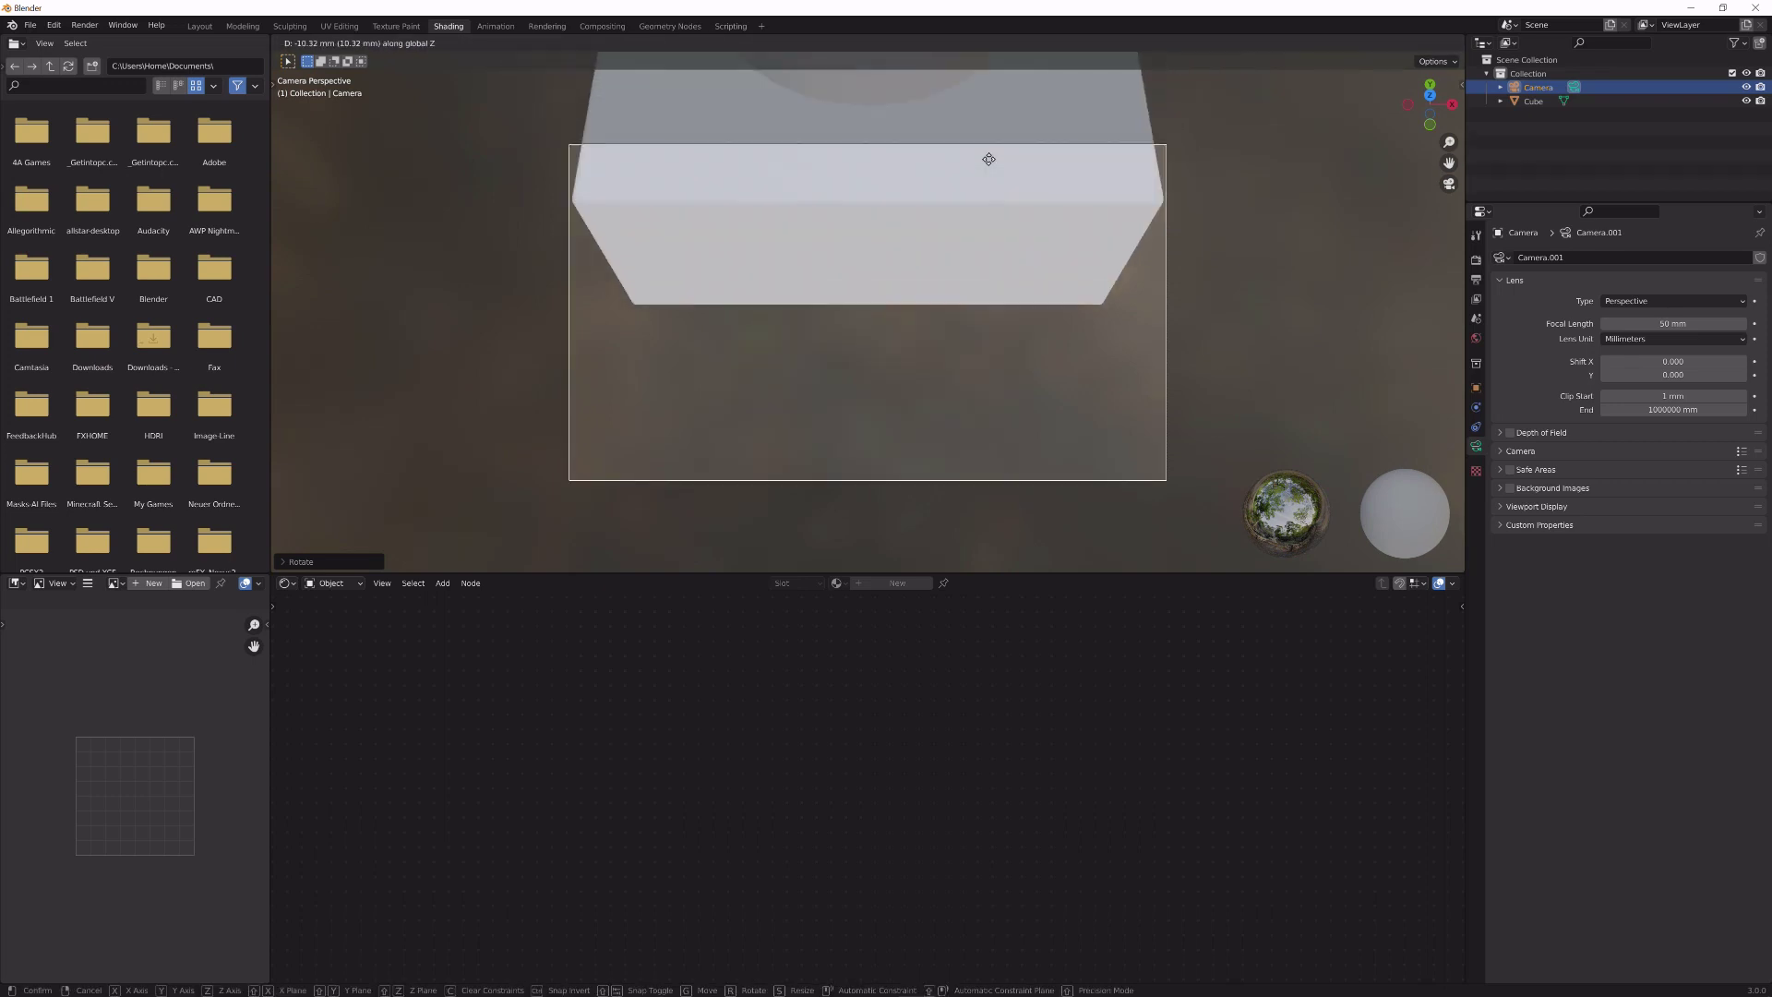
pyautogui.click(988, 159)
pyautogui.press('r')
pyautogui.press('x')
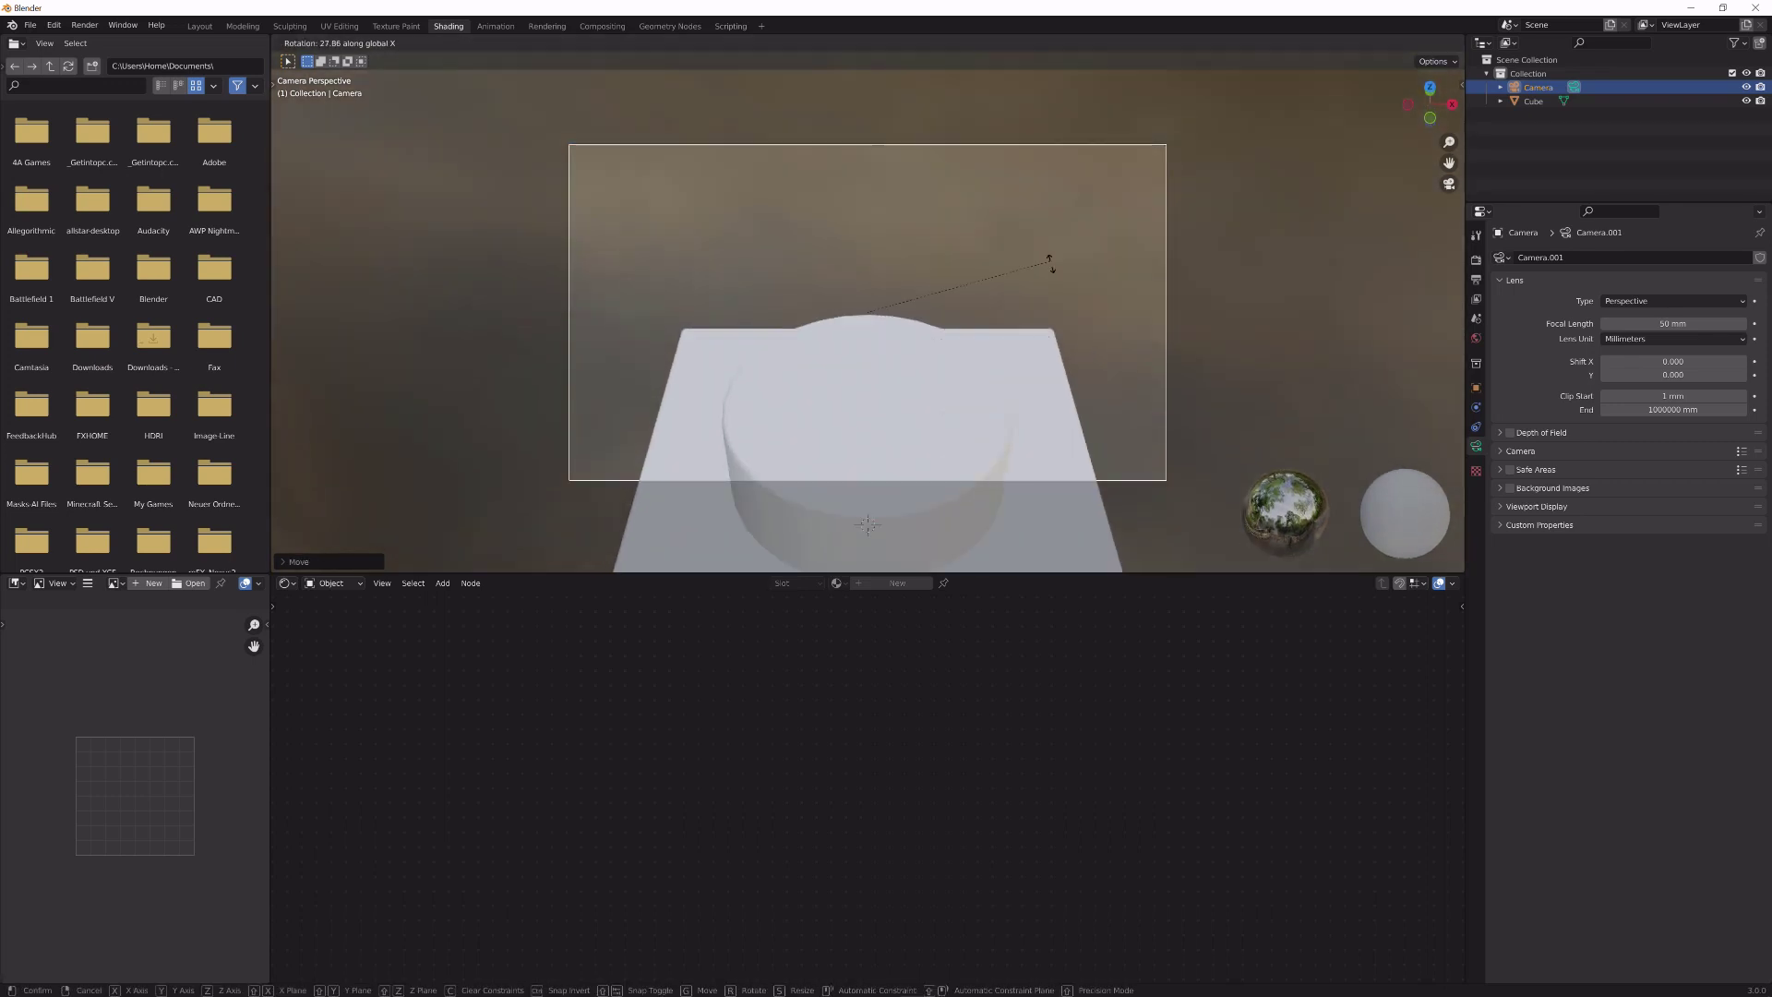
pyautogui.click(1054, 215)
# - Pull the camera farther back along Y and rotate it about 14 degrees around X to frame the brick
pyautogui.press('g')
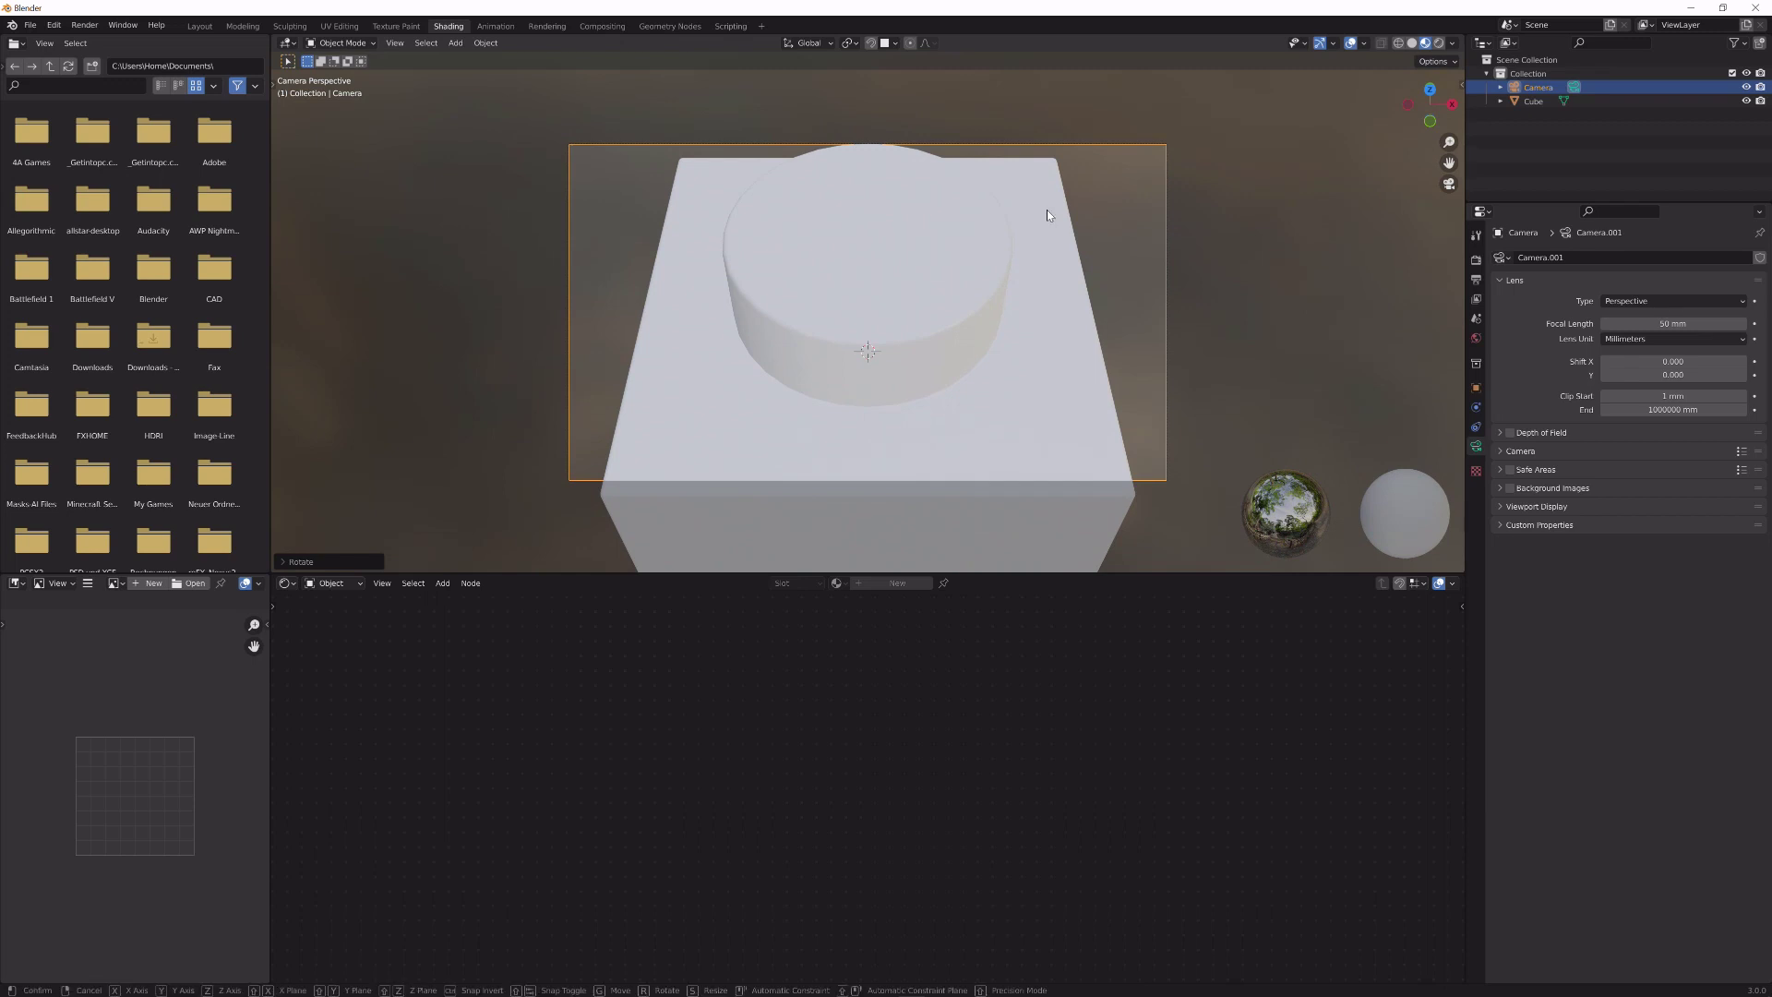
pyautogui.press('y')
pyautogui.click(1053, 220)
pyautogui.press('r')
pyautogui.press('x')
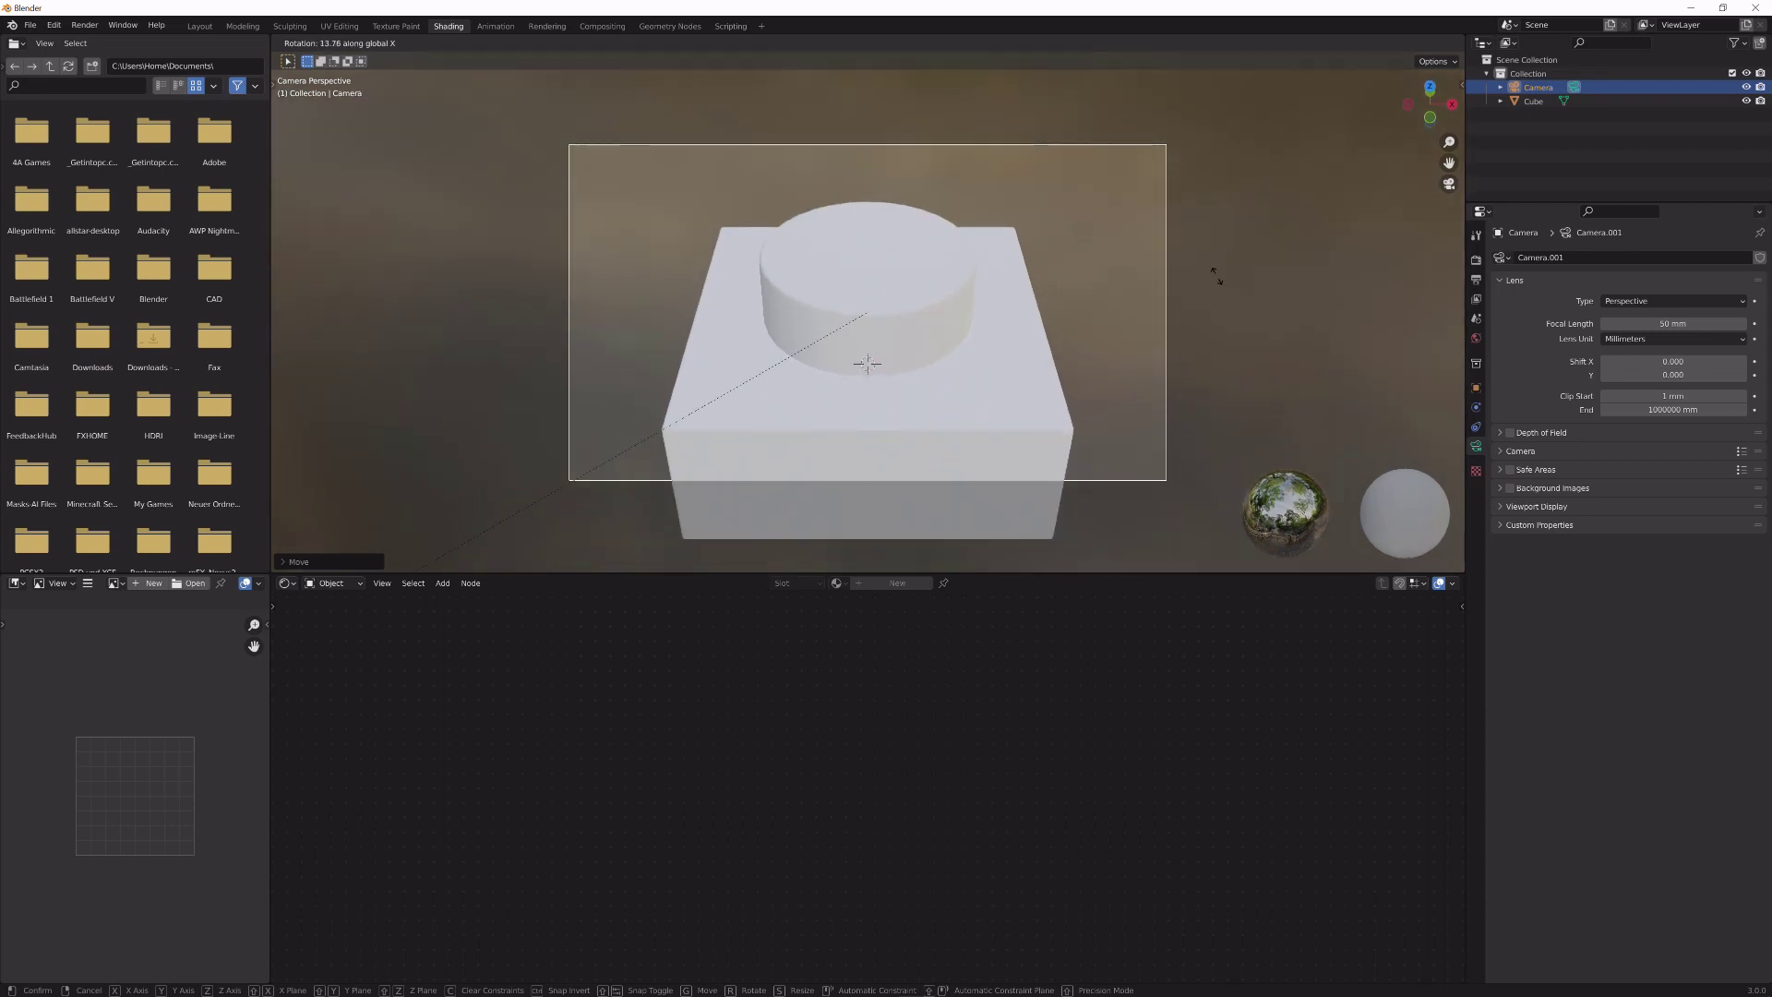
pyautogui.click(1217, 281)
# - Set the scene's render engine to Cycles
pyautogui.scroll(4, 1048, 274)
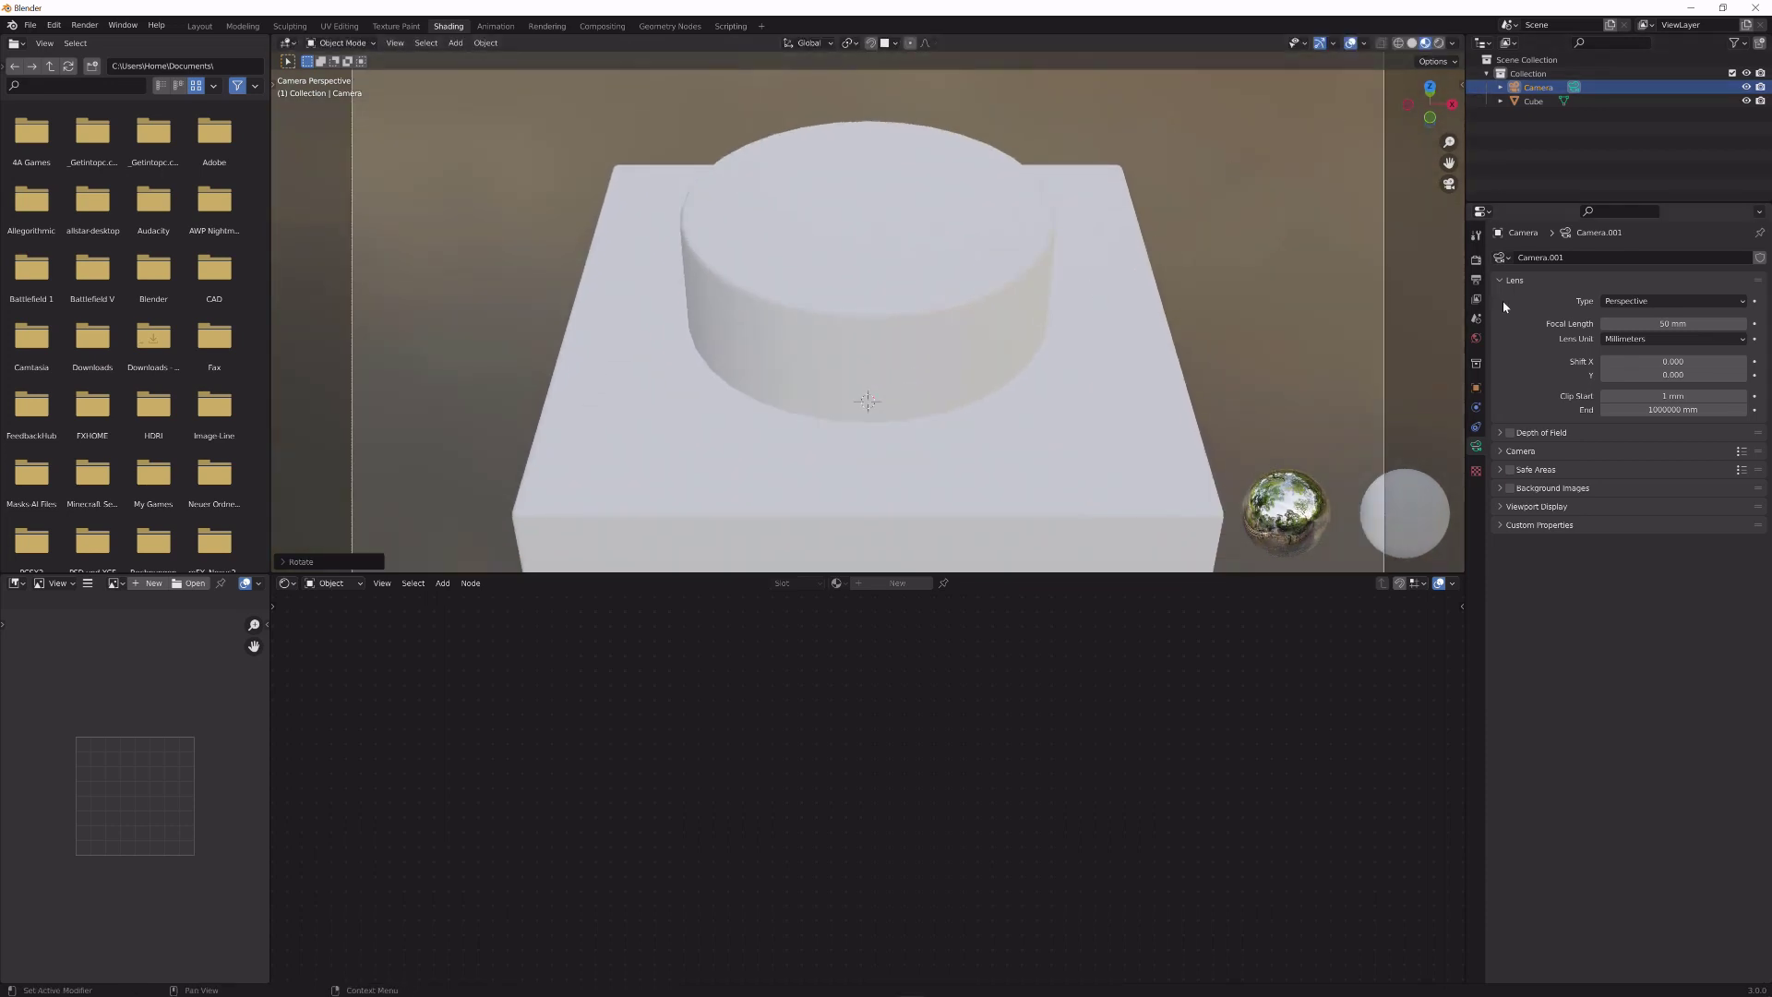
pyautogui.click(1476, 260)
pyautogui.click(1684, 258)
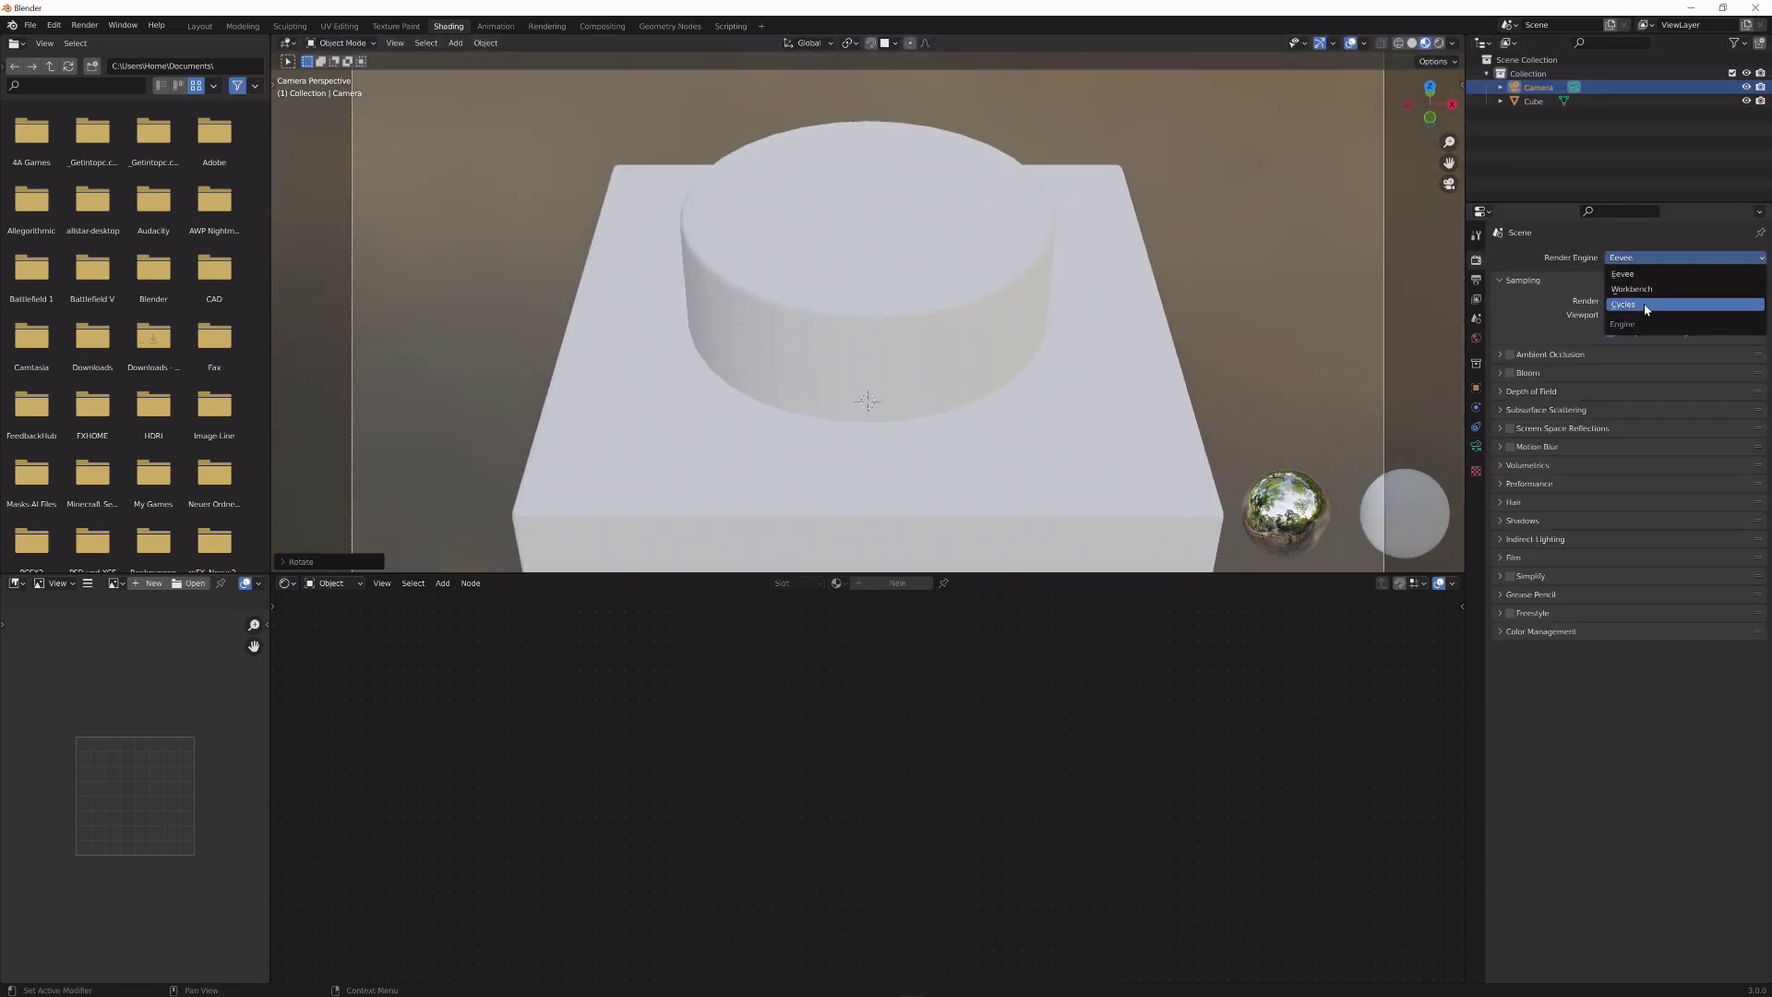
pyautogui.click(1652, 310)
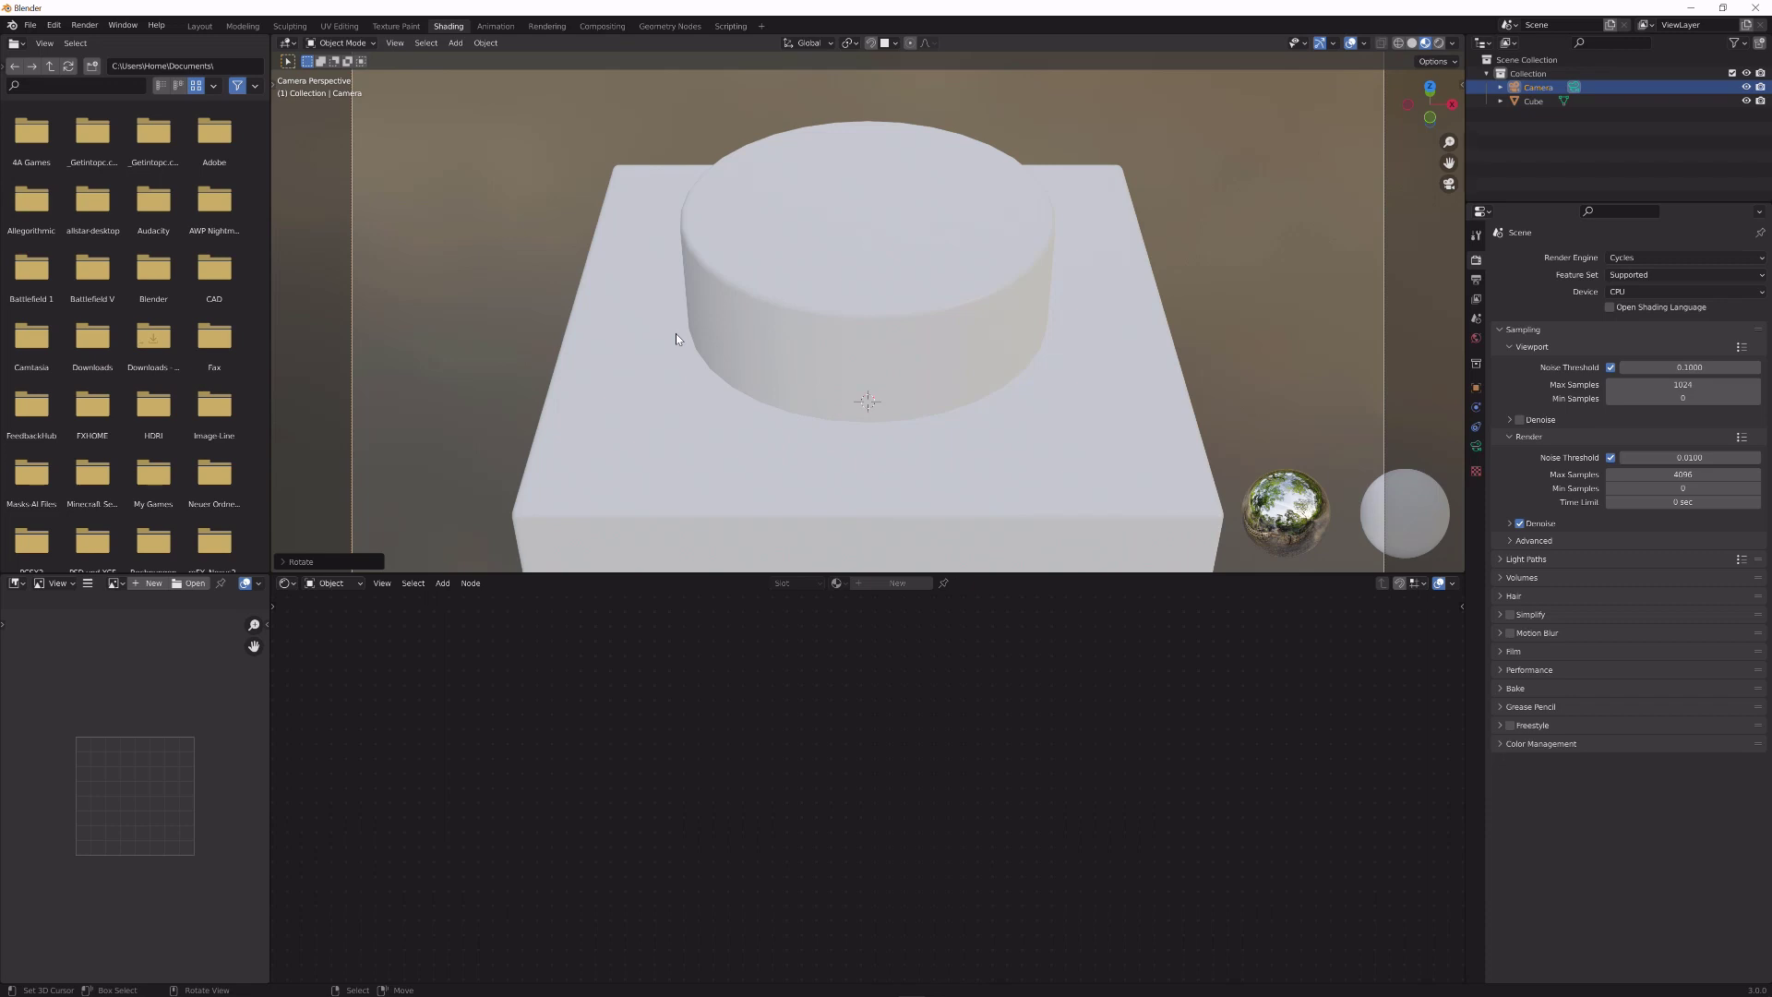
# - Add a Bevel node to the brick's material and connect its Normal output to the Principled BSDF's Normal input
pyautogui.click(739, 371)
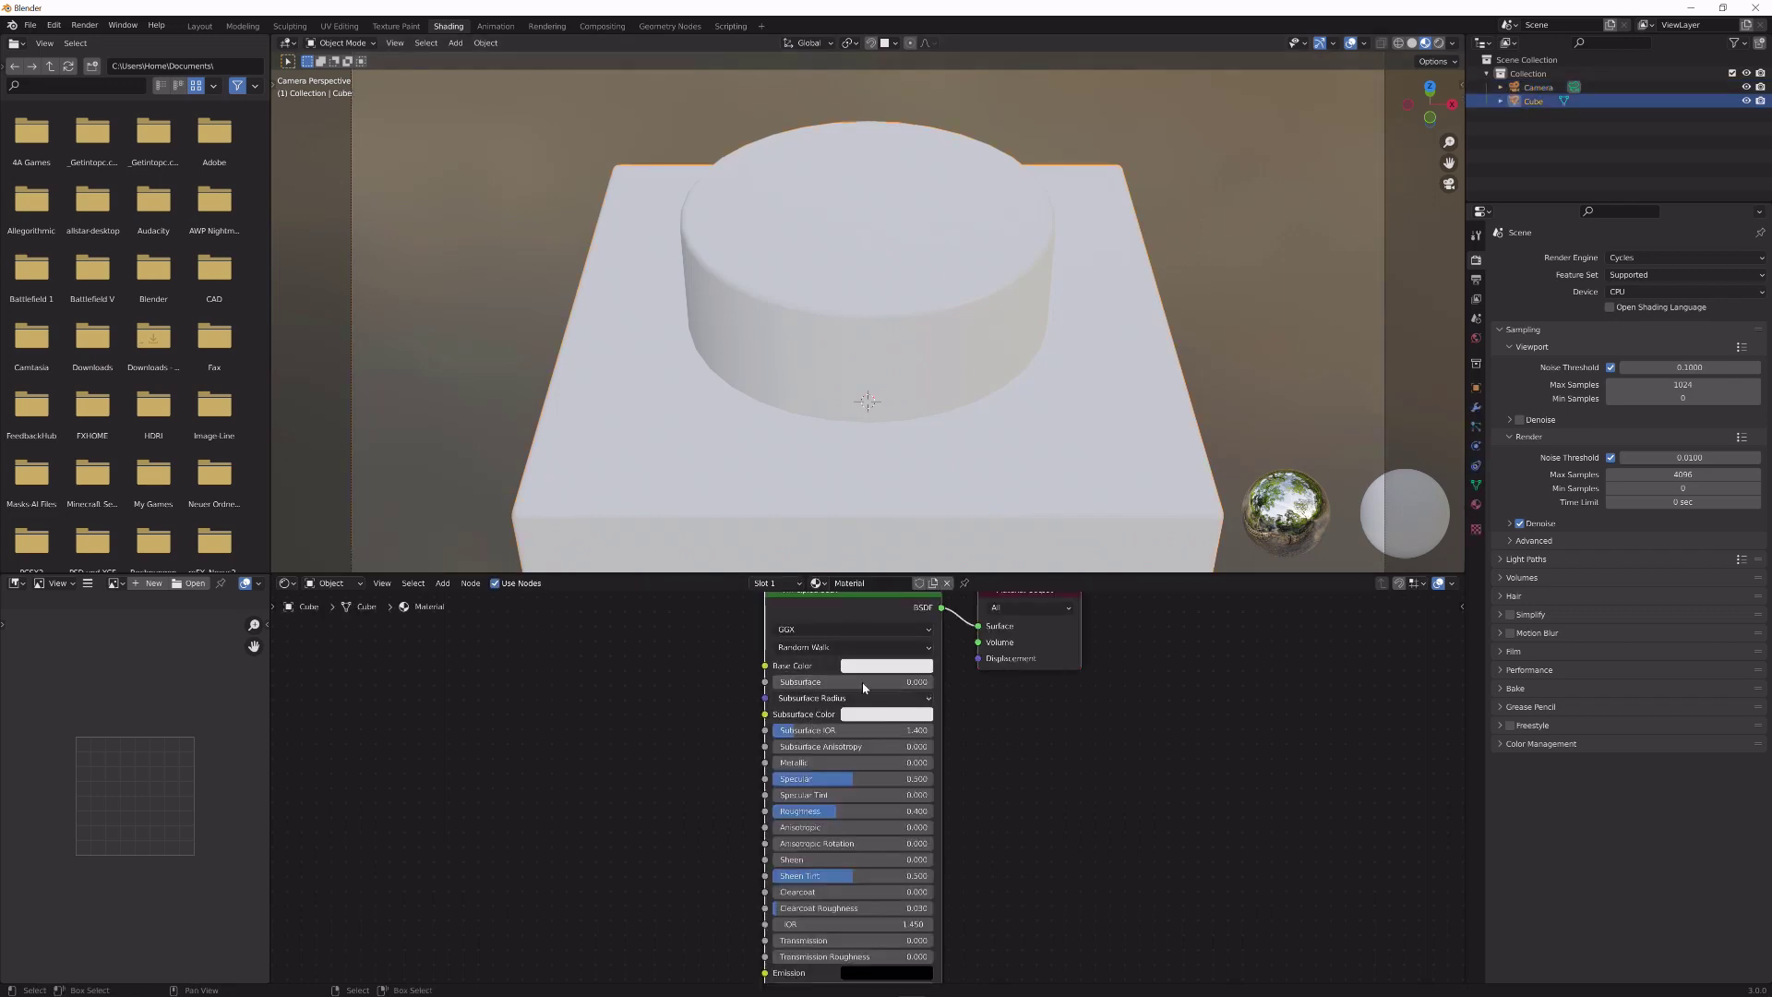
pyautogui.moveTo(734, 764); pyautogui.dragTo(831, 623, button='middle')
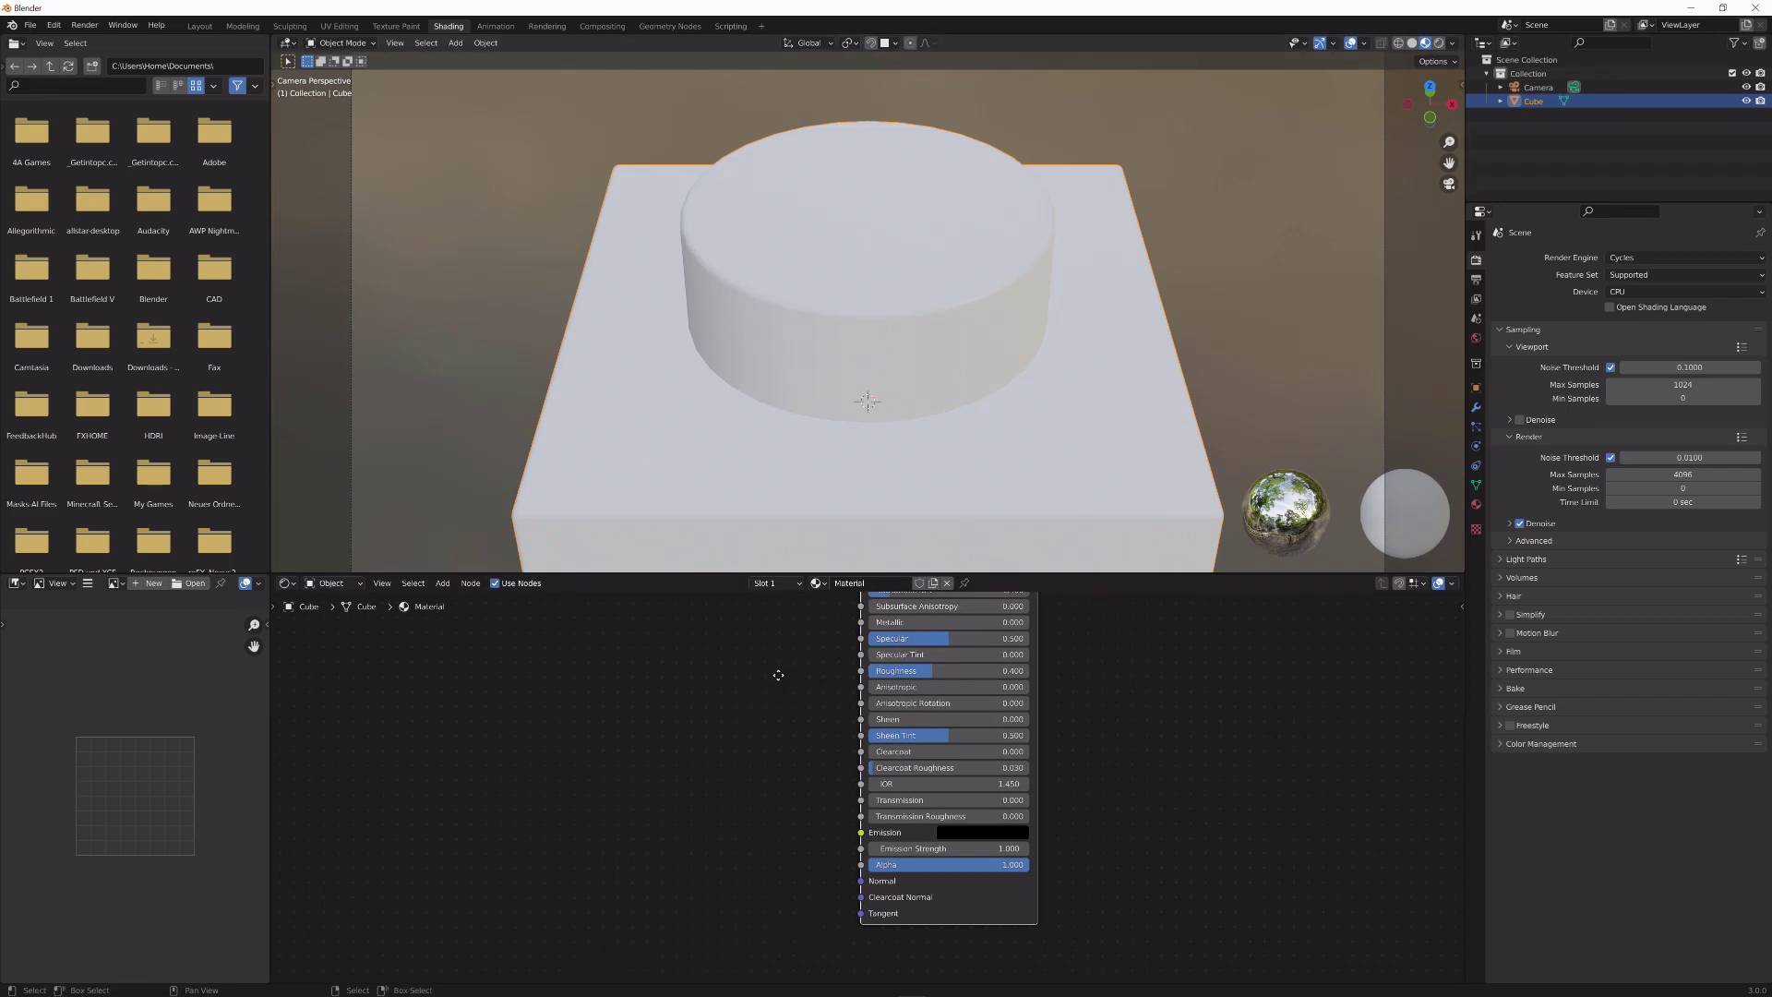
pyautogui.moveTo(735, 706); pyautogui.dragTo(800, 658, button='middle')
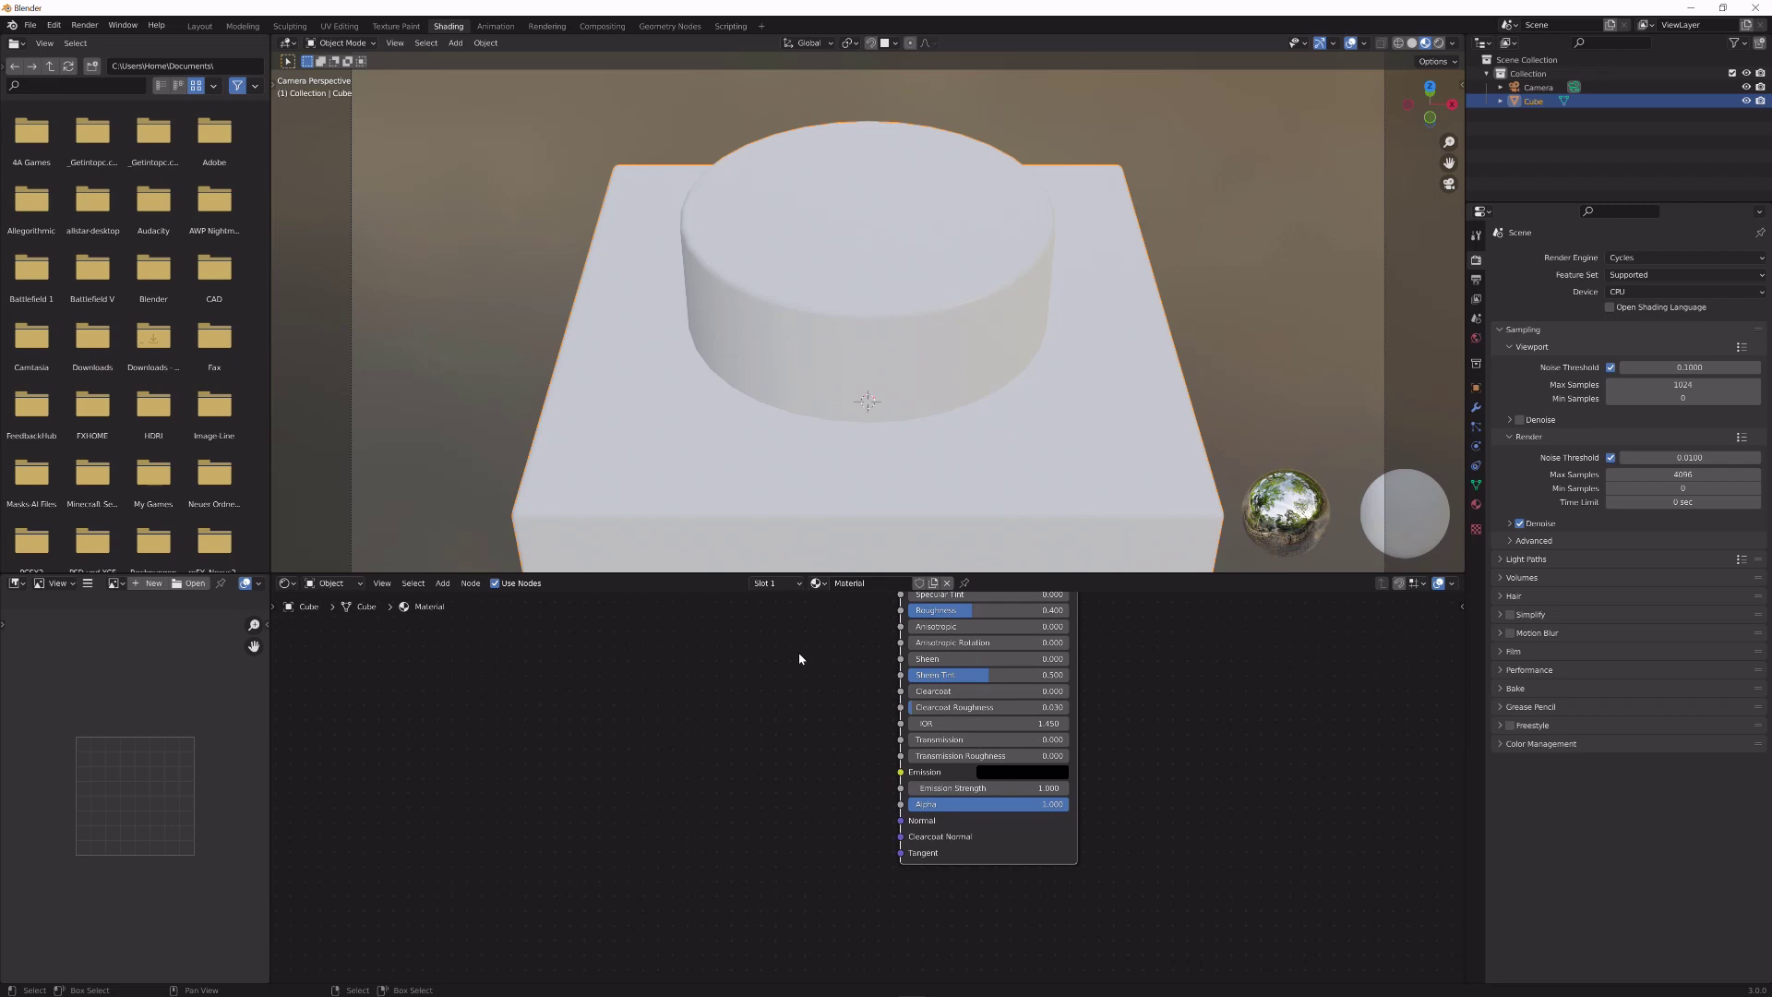
pyautogui.keyDown('shift'); pyautogui.scroll(-2, 784, 688); pyautogui.keyUp('shift')
pyautogui.scroll(1, 757, 701)
pyautogui.hotkey('shift', 'a')
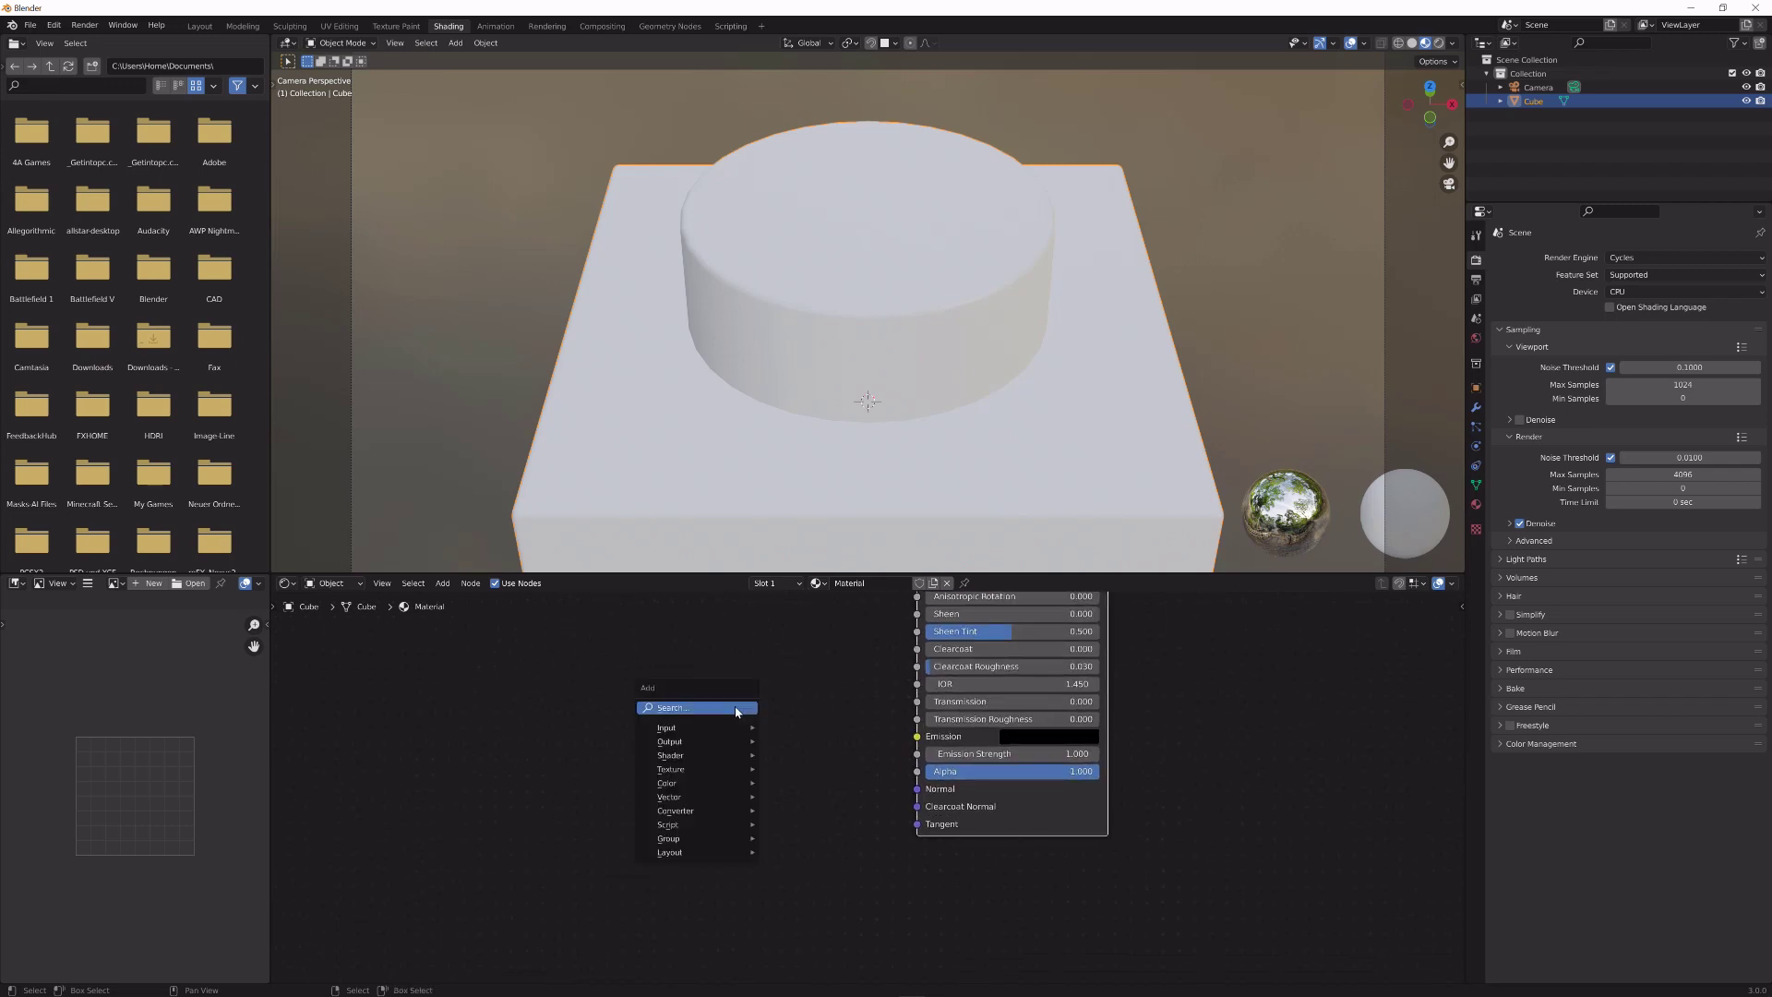
pyautogui.click(738, 708)
pyautogui.write('bevel')
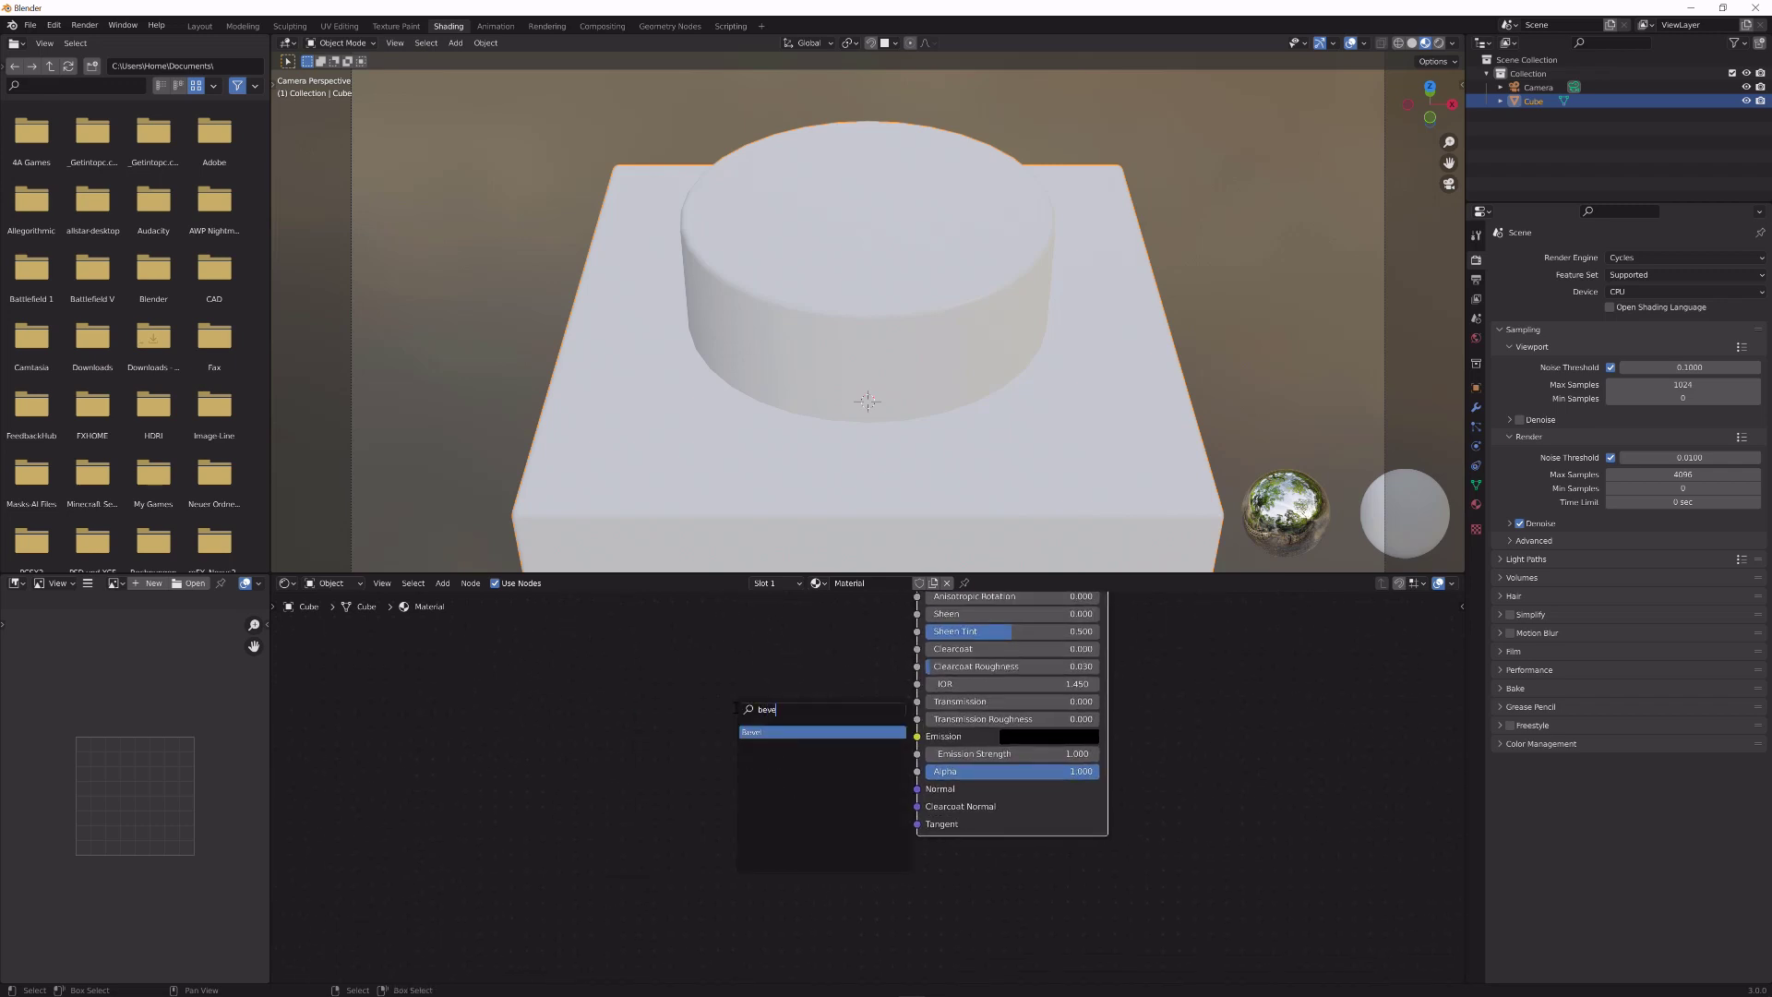
pyautogui.press('Return')
pyautogui.click(641, 768)
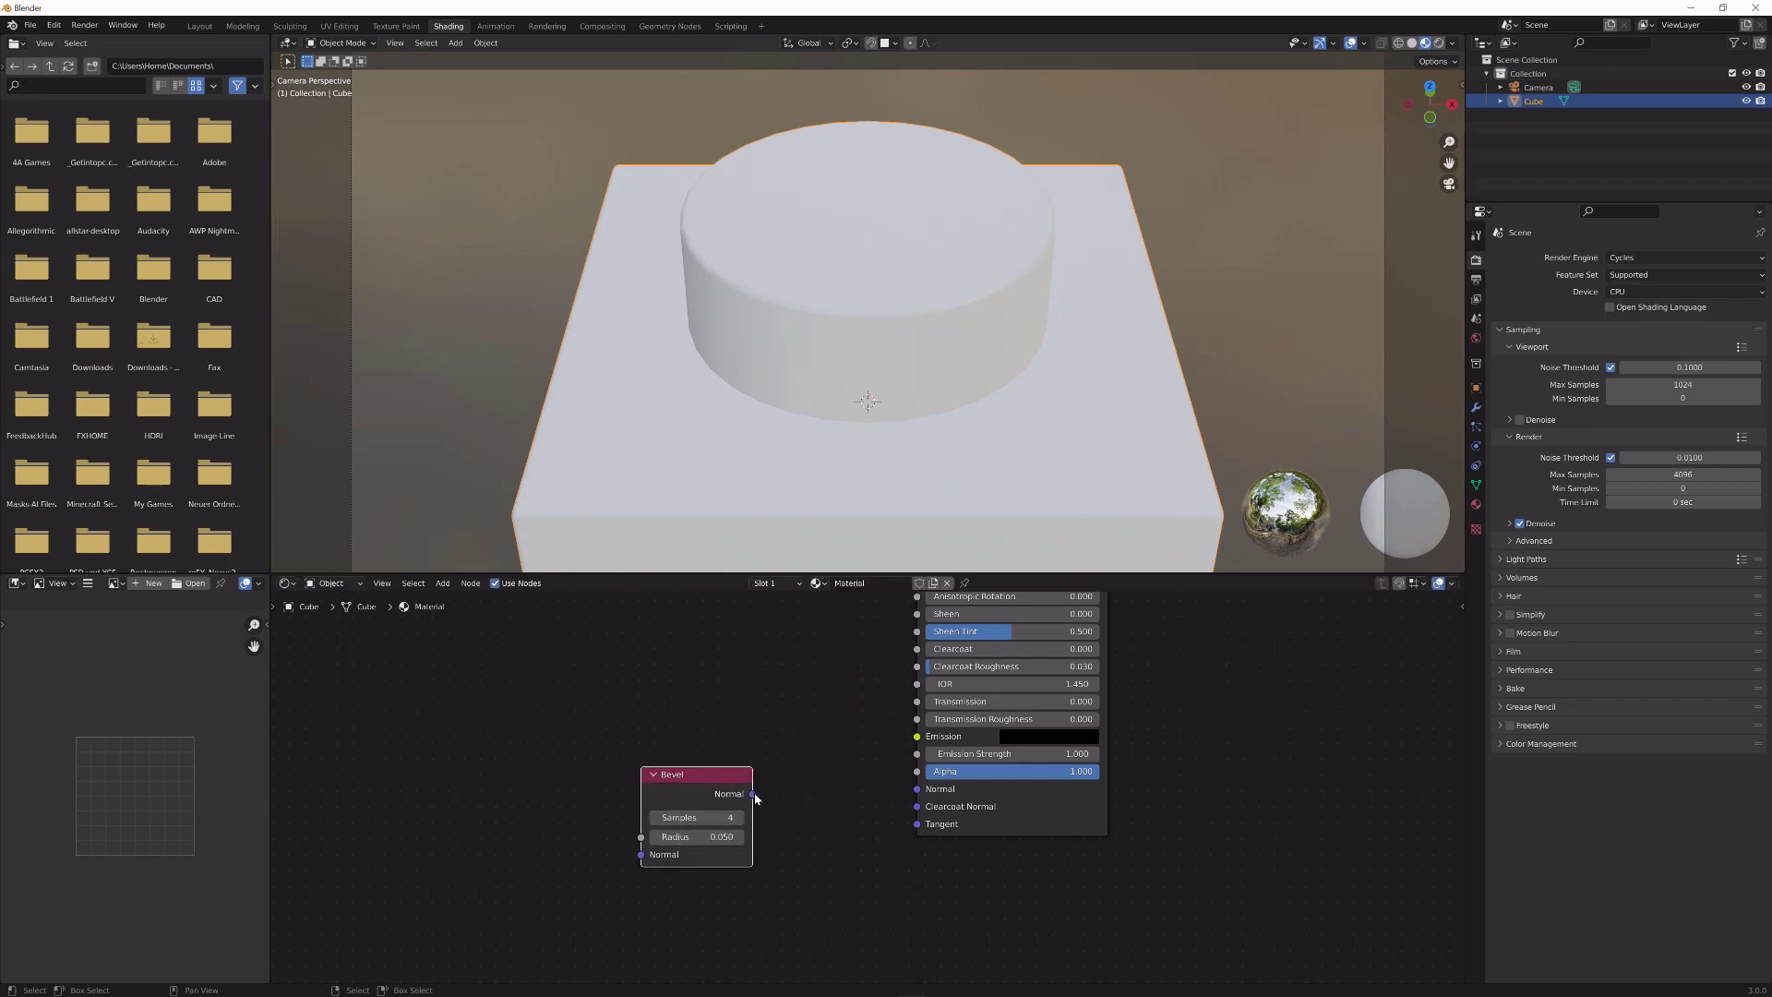
pyautogui.moveTo(753, 794); pyautogui.dragTo(916, 788)
# - Define a render region around the front of the stud's base and display the viewport in Rendered shading
pyautogui.hotkey('ctrl', 'b')
pyautogui.moveTo(712, 307); pyautogui.dragTo(1007, 470)
pyautogui.hotkey('ctrl', 'b')
pyautogui.moveTo(698, 320)
pyautogui.mouseDown()
pyautogui.moveTo(926, 463)
pyautogui.moveTo(1028, 468)
pyautogui.mouseUp()
pyautogui.click(1438, 43)
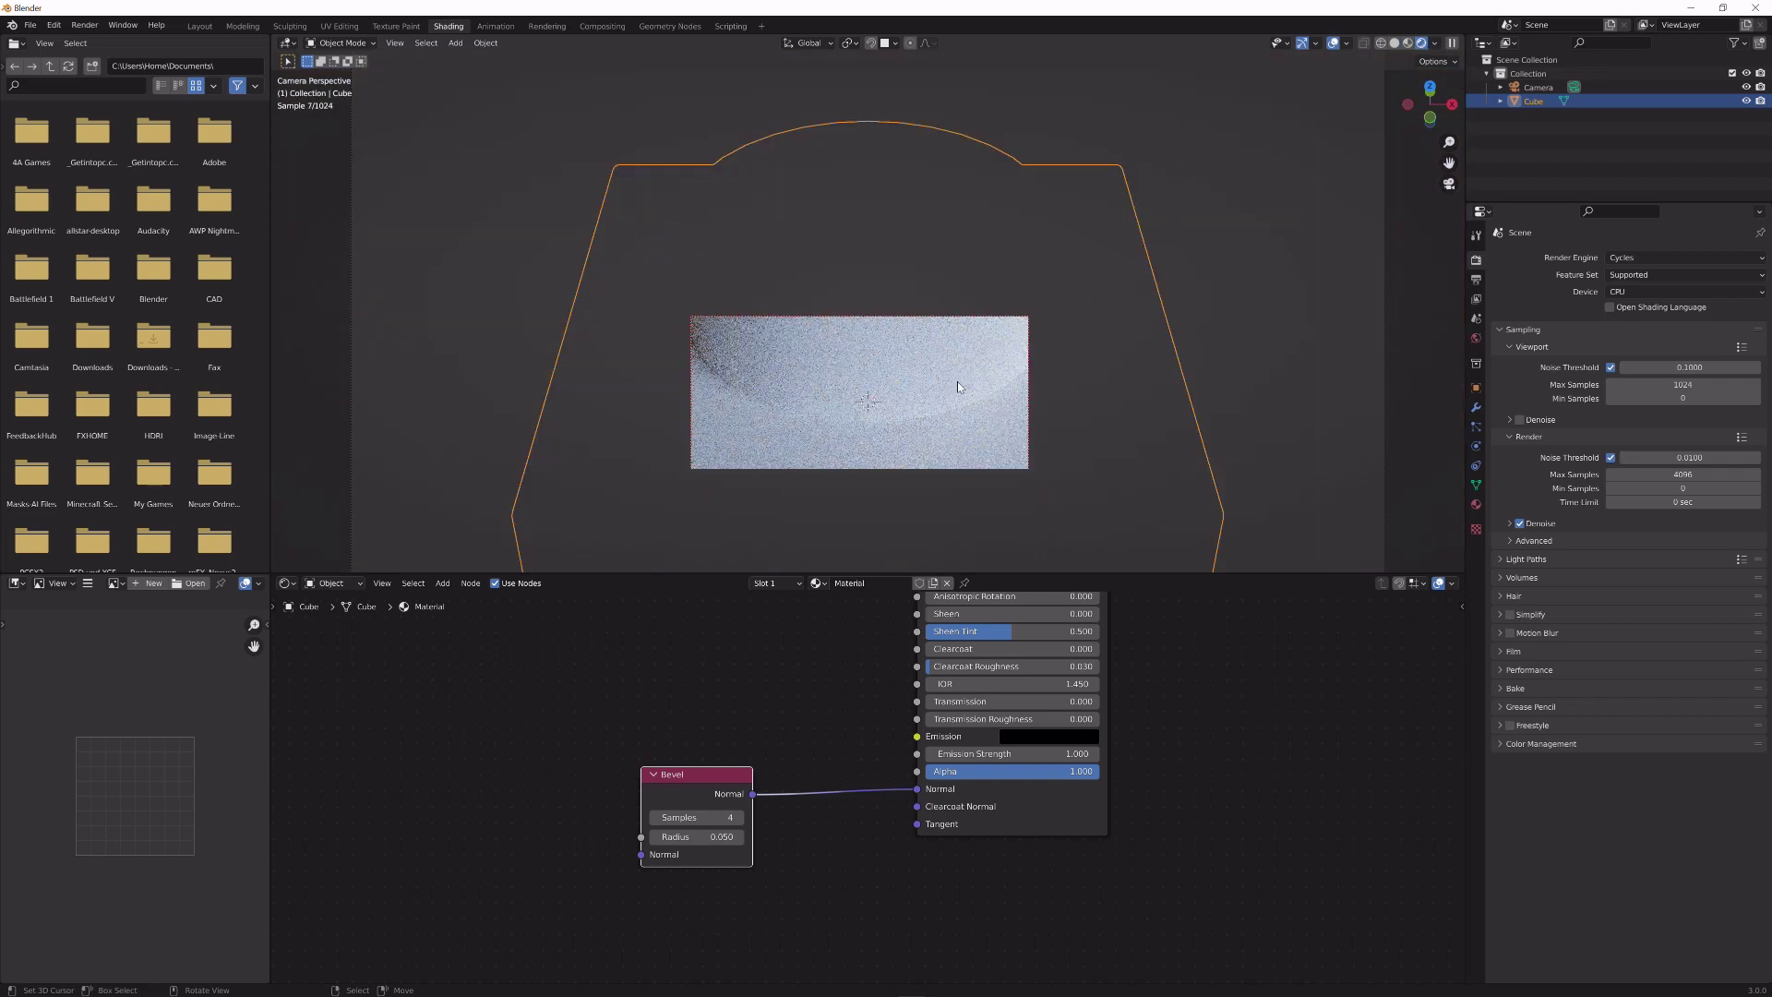
# - Set the brick material's Metallic to 1.000 and its Roughness to 0.239
pyautogui.moveTo(971, 602); pyautogui.dragTo(943, 810, button='middle')
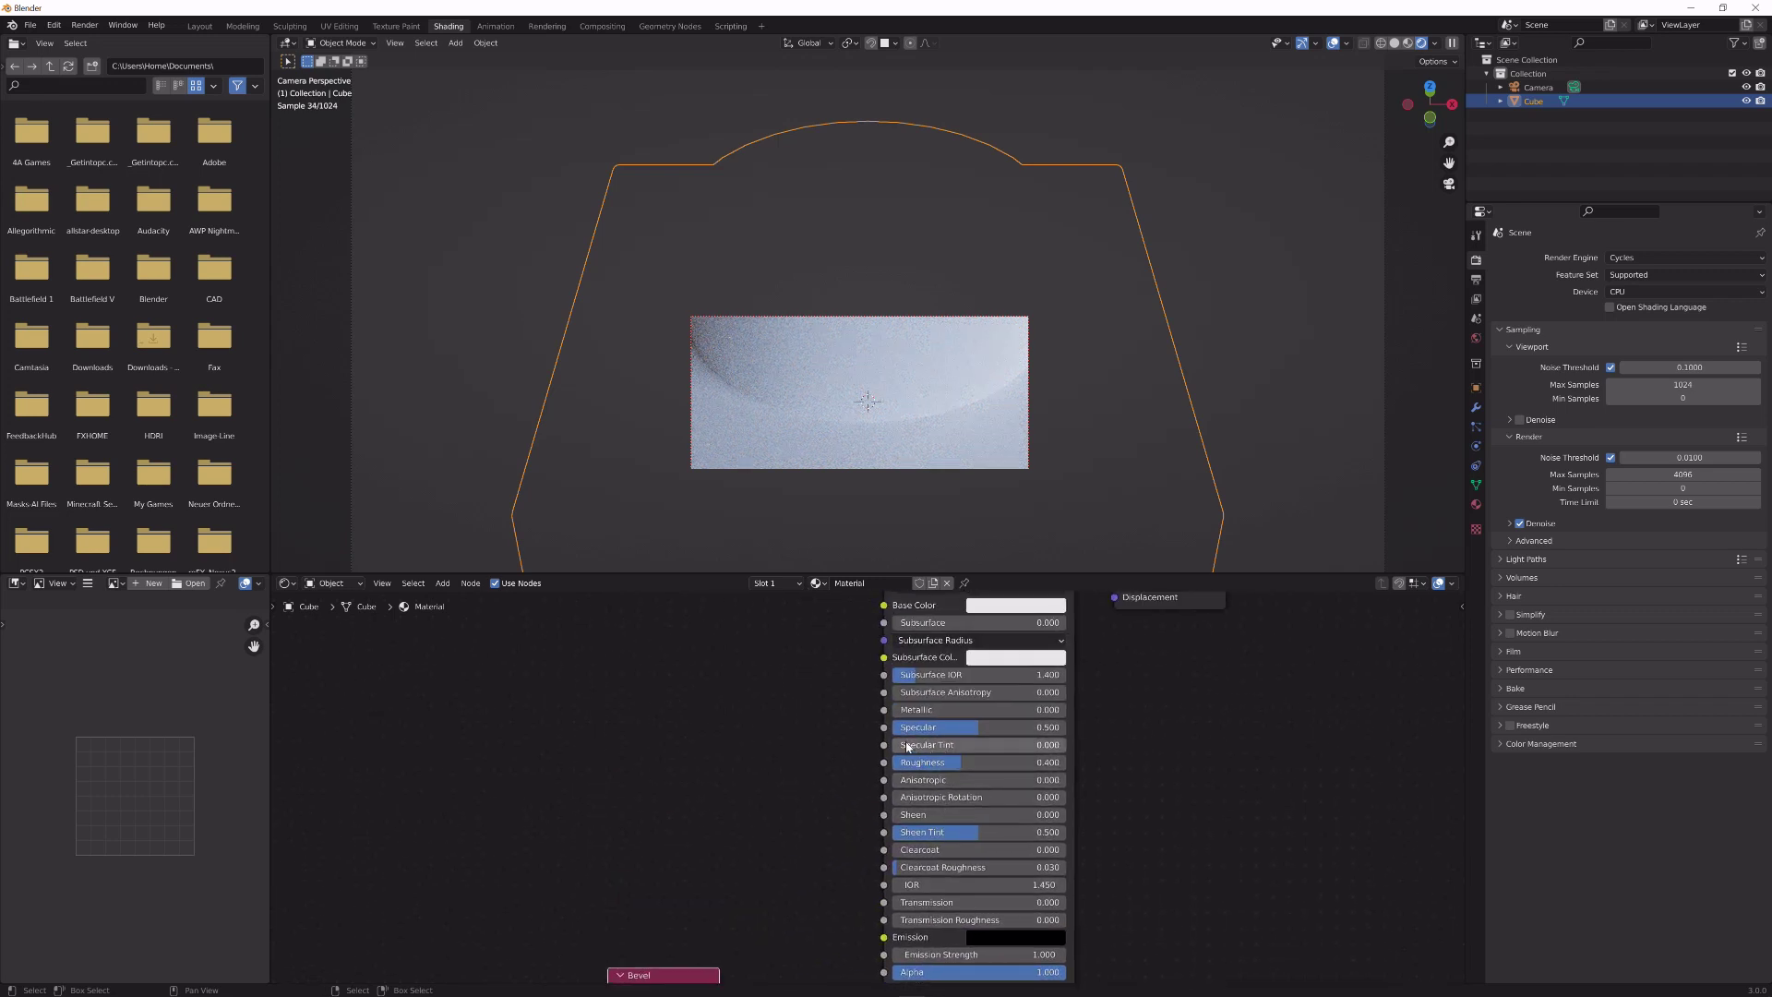
pyautogui.moveTo(913, 710); pyautogui.dragTo(1065, 710)
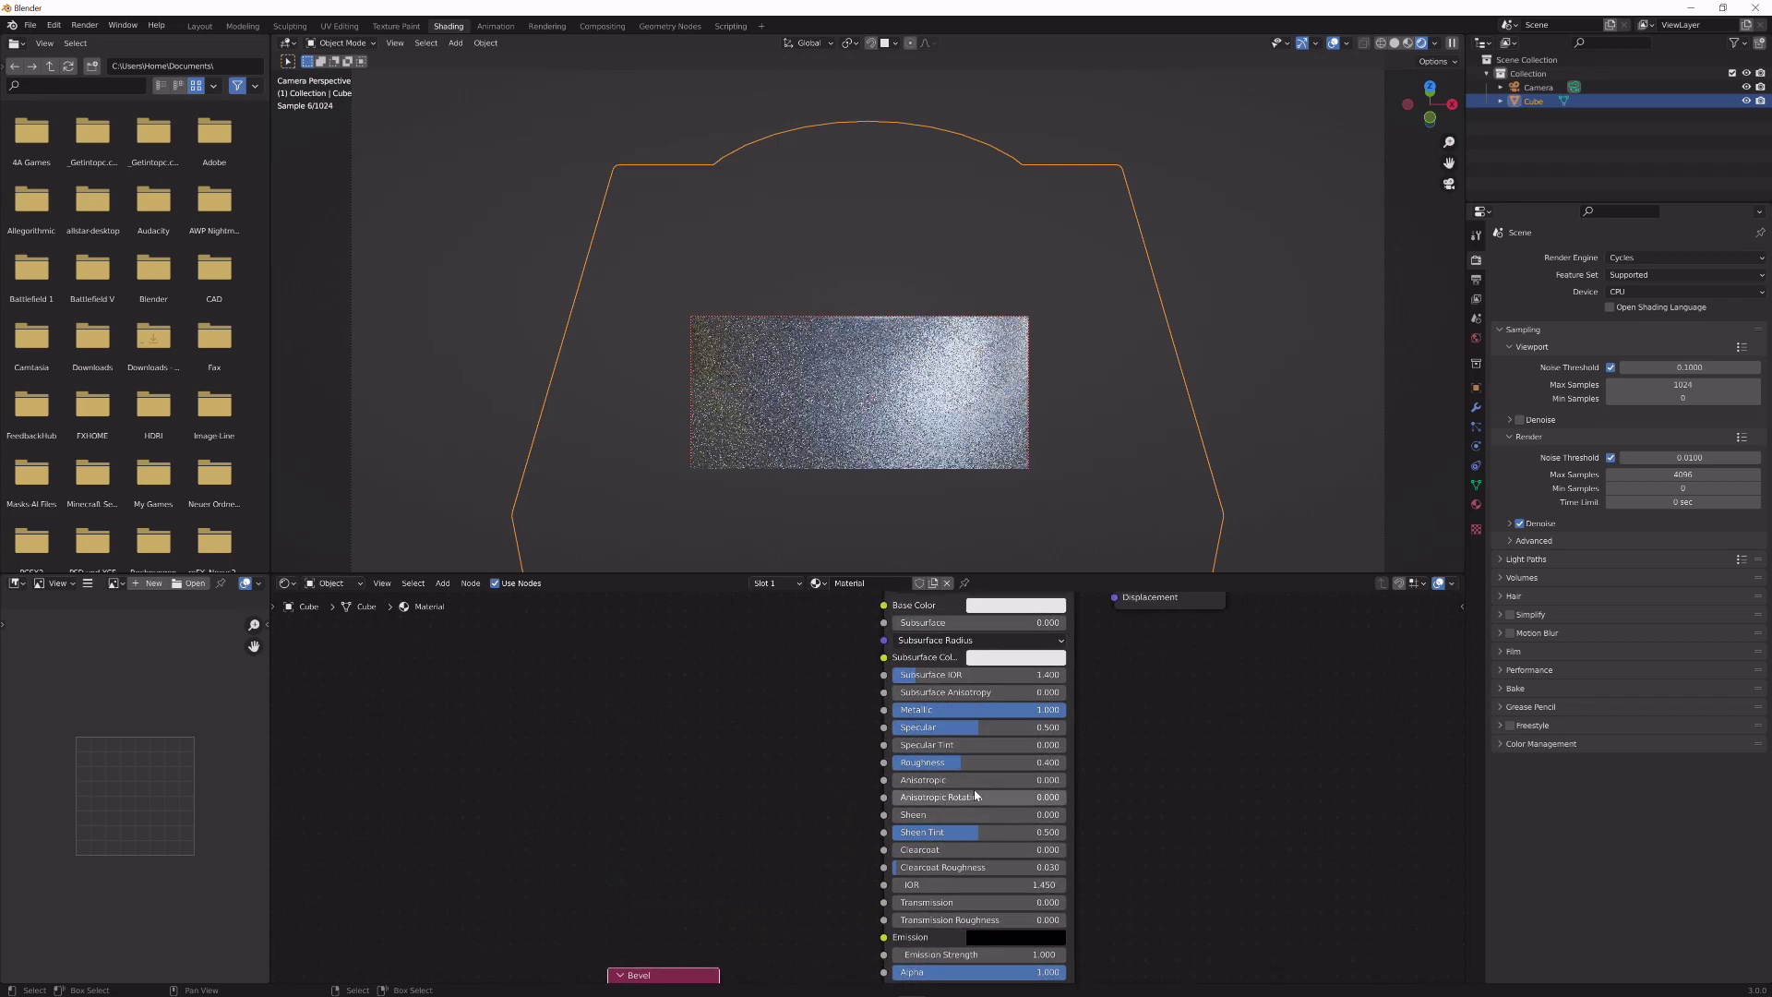
pyautogui.moveTo(1016, 762); pyautogui.dragTo(981, 762)
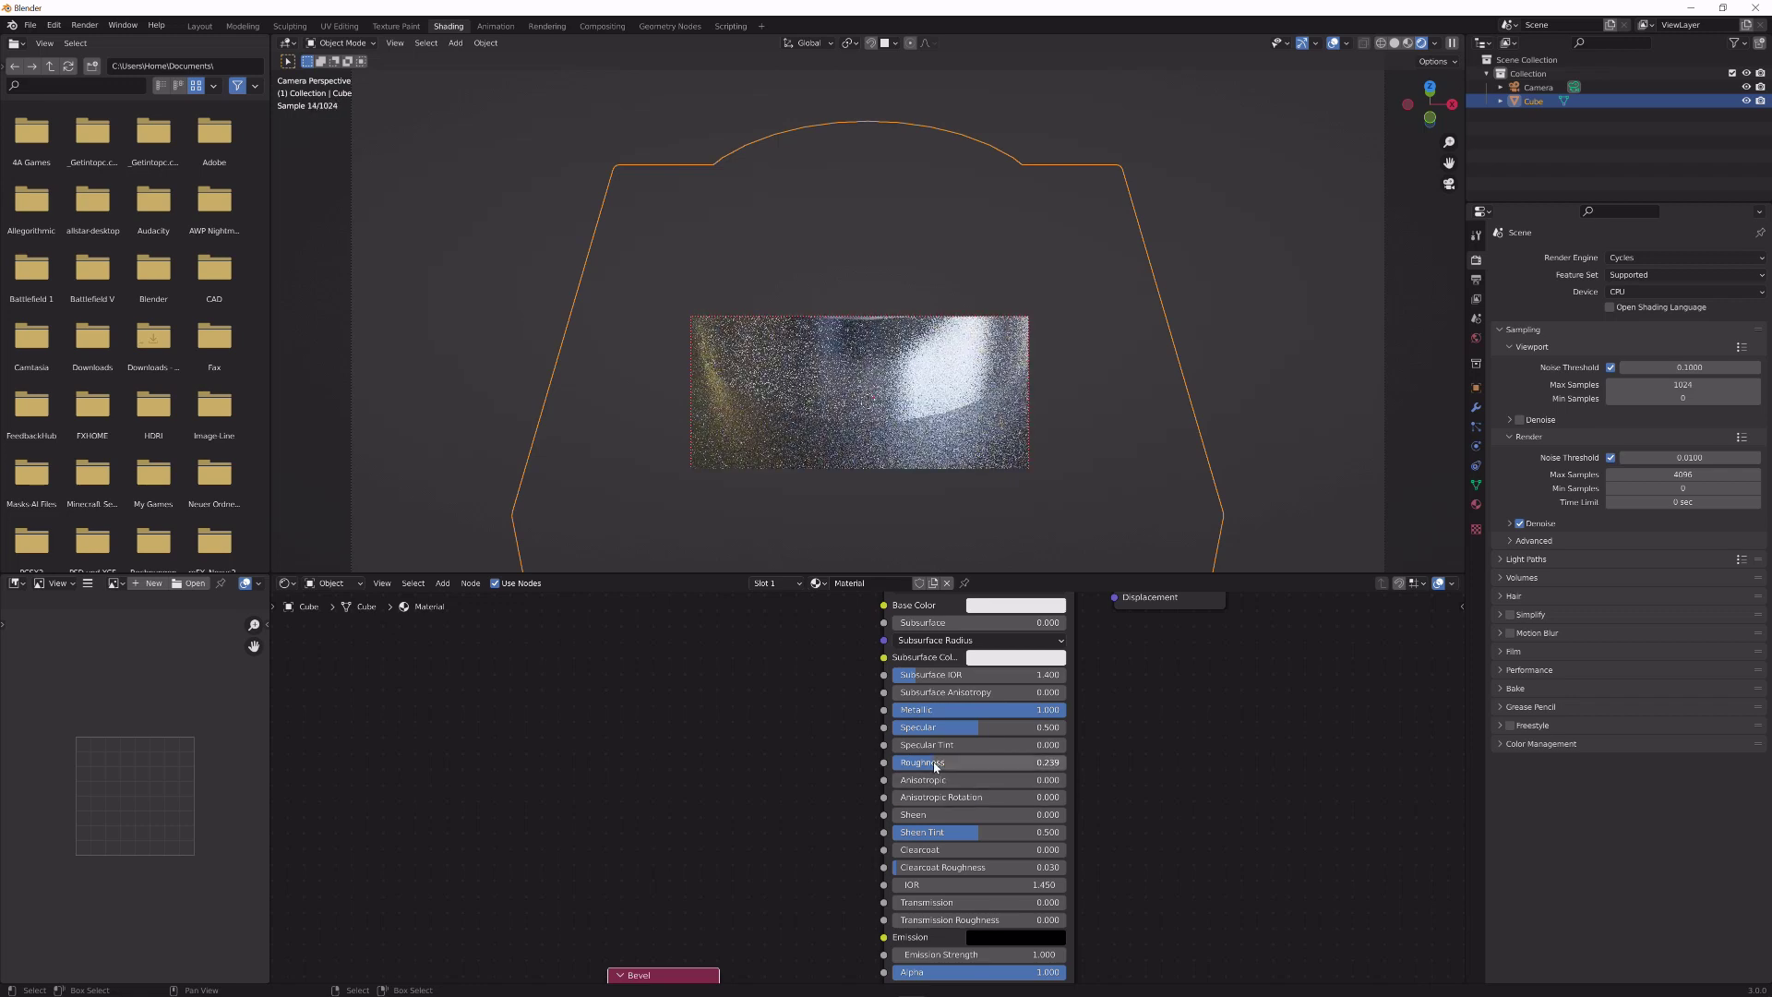
# - Disconnect the Bevel node from the shader's Normal input to compare the shading, and reconnect it
pyautogui.moveTo(768, 807); pyautogui.dragTo(814, 663, button='middle')
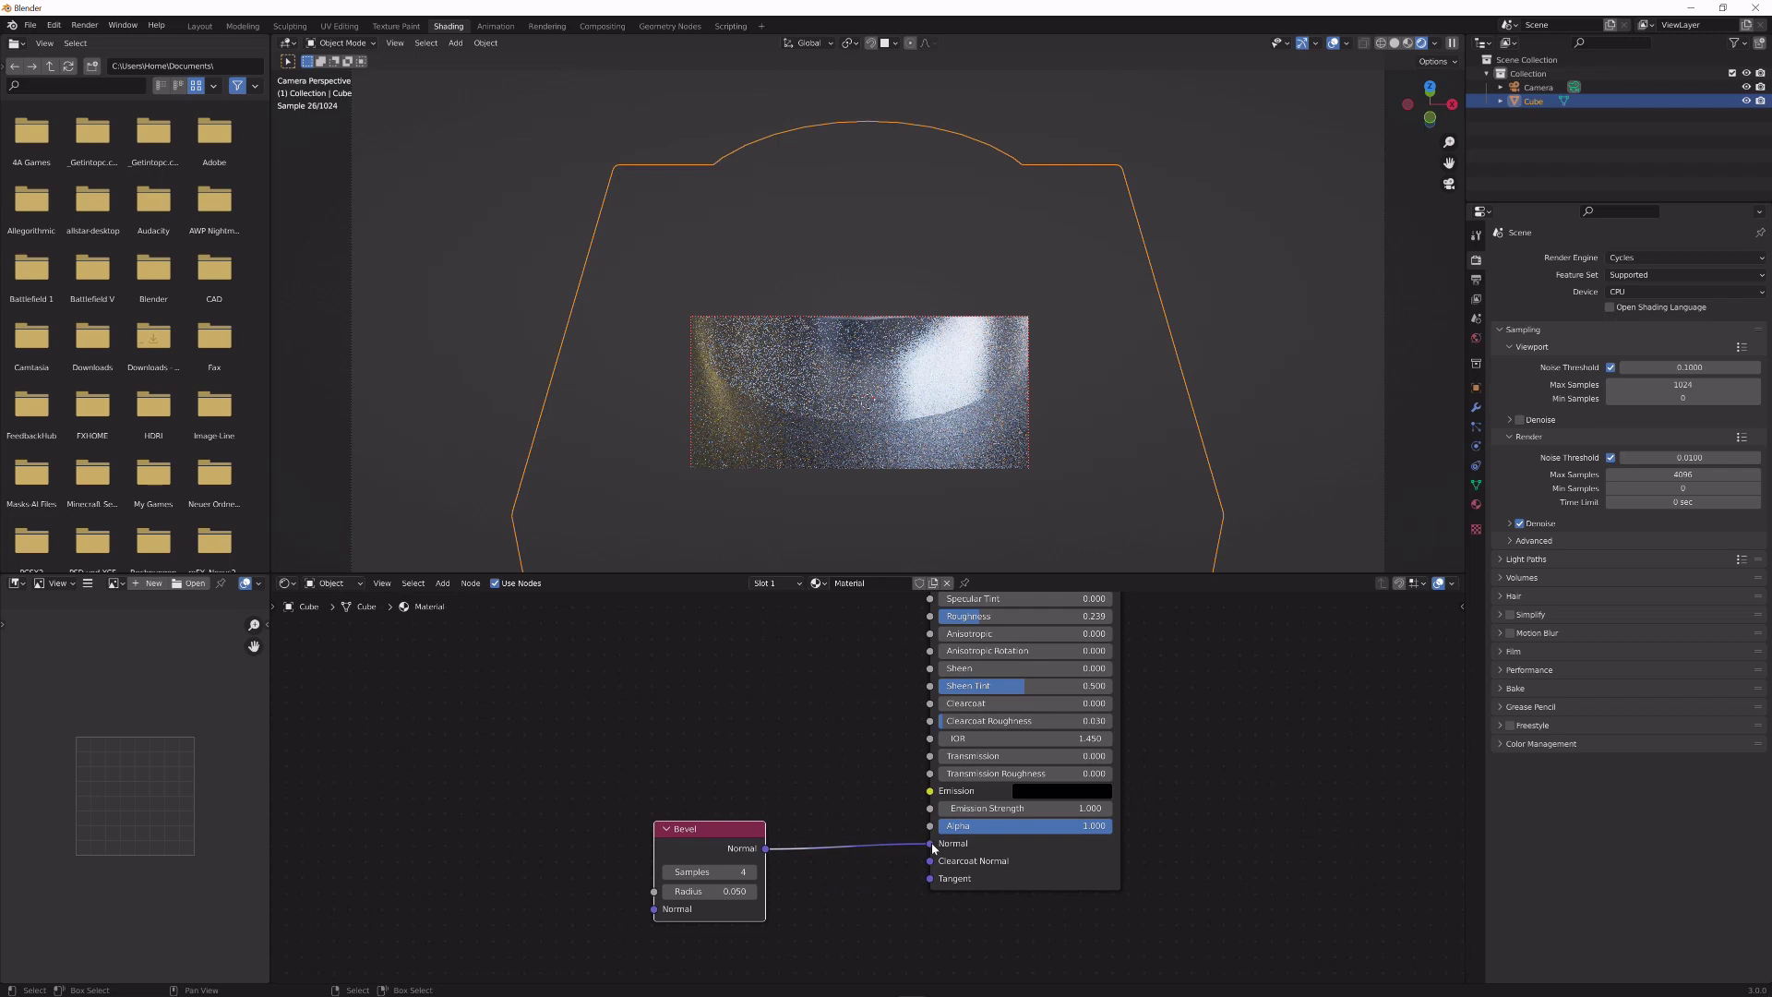
pyautogui.moveTo(930, 846); pyautogui.dragTo(870, 740)
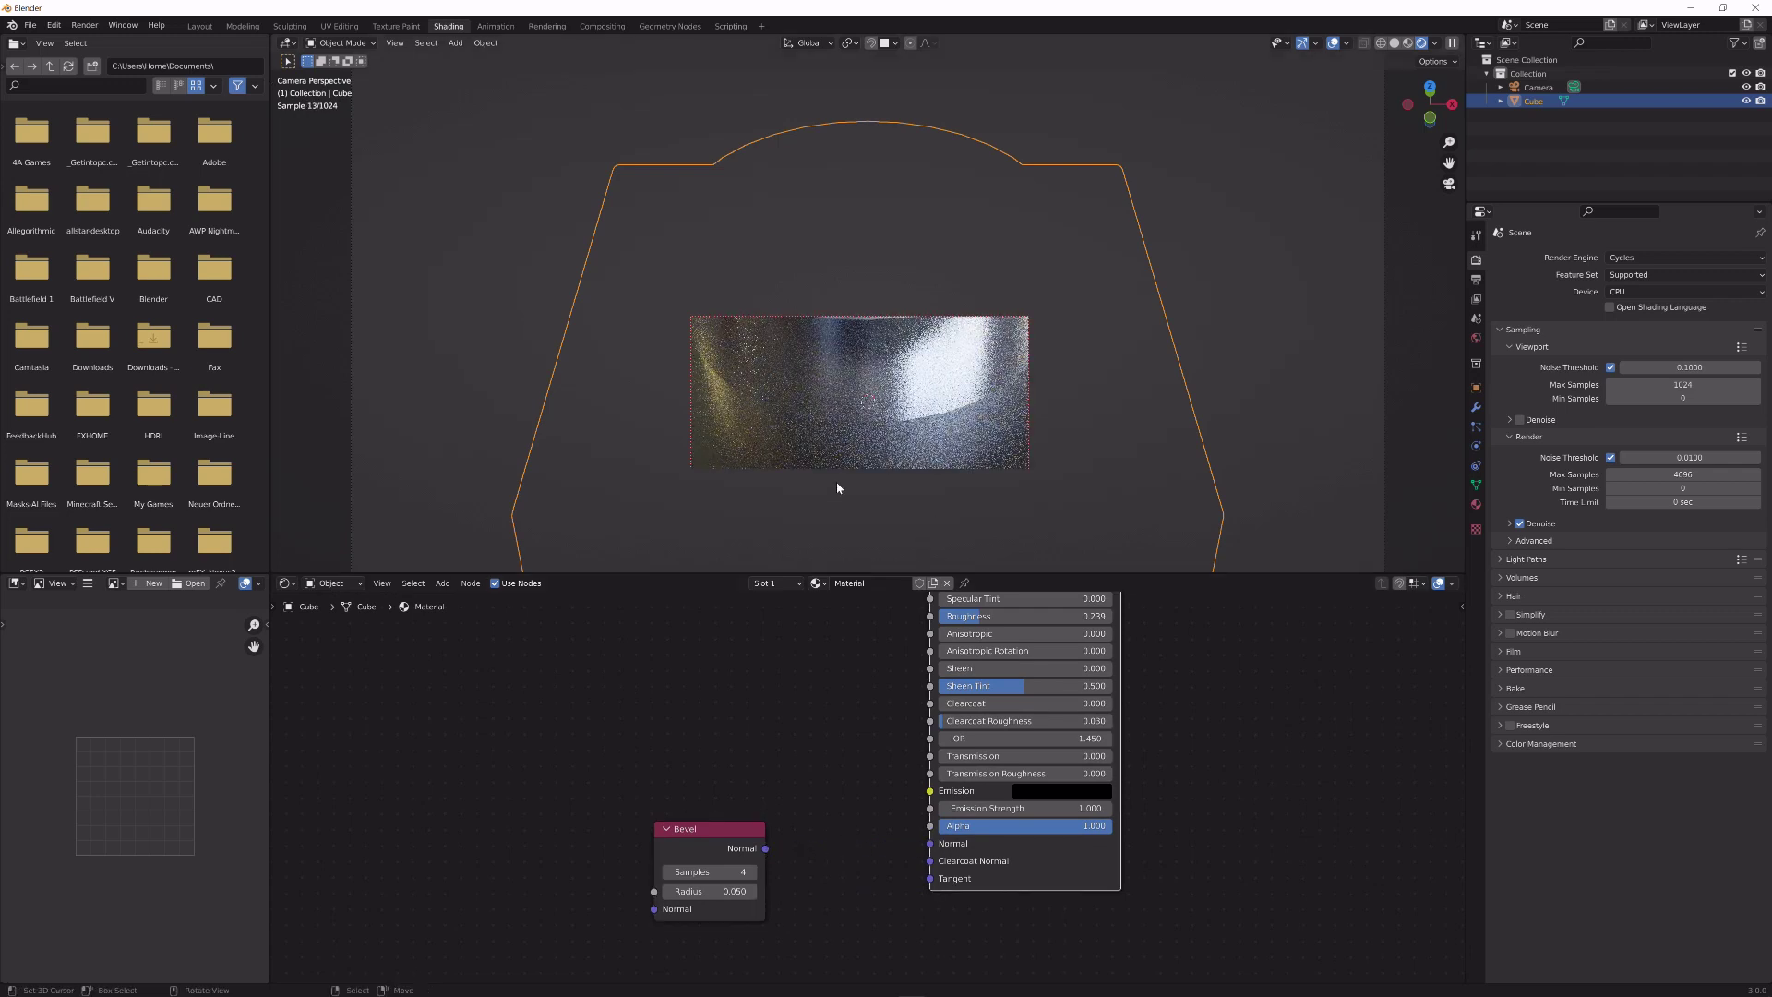
pyautogui.moveTo(766, 848); pyautogui.dragTo(930, 842)
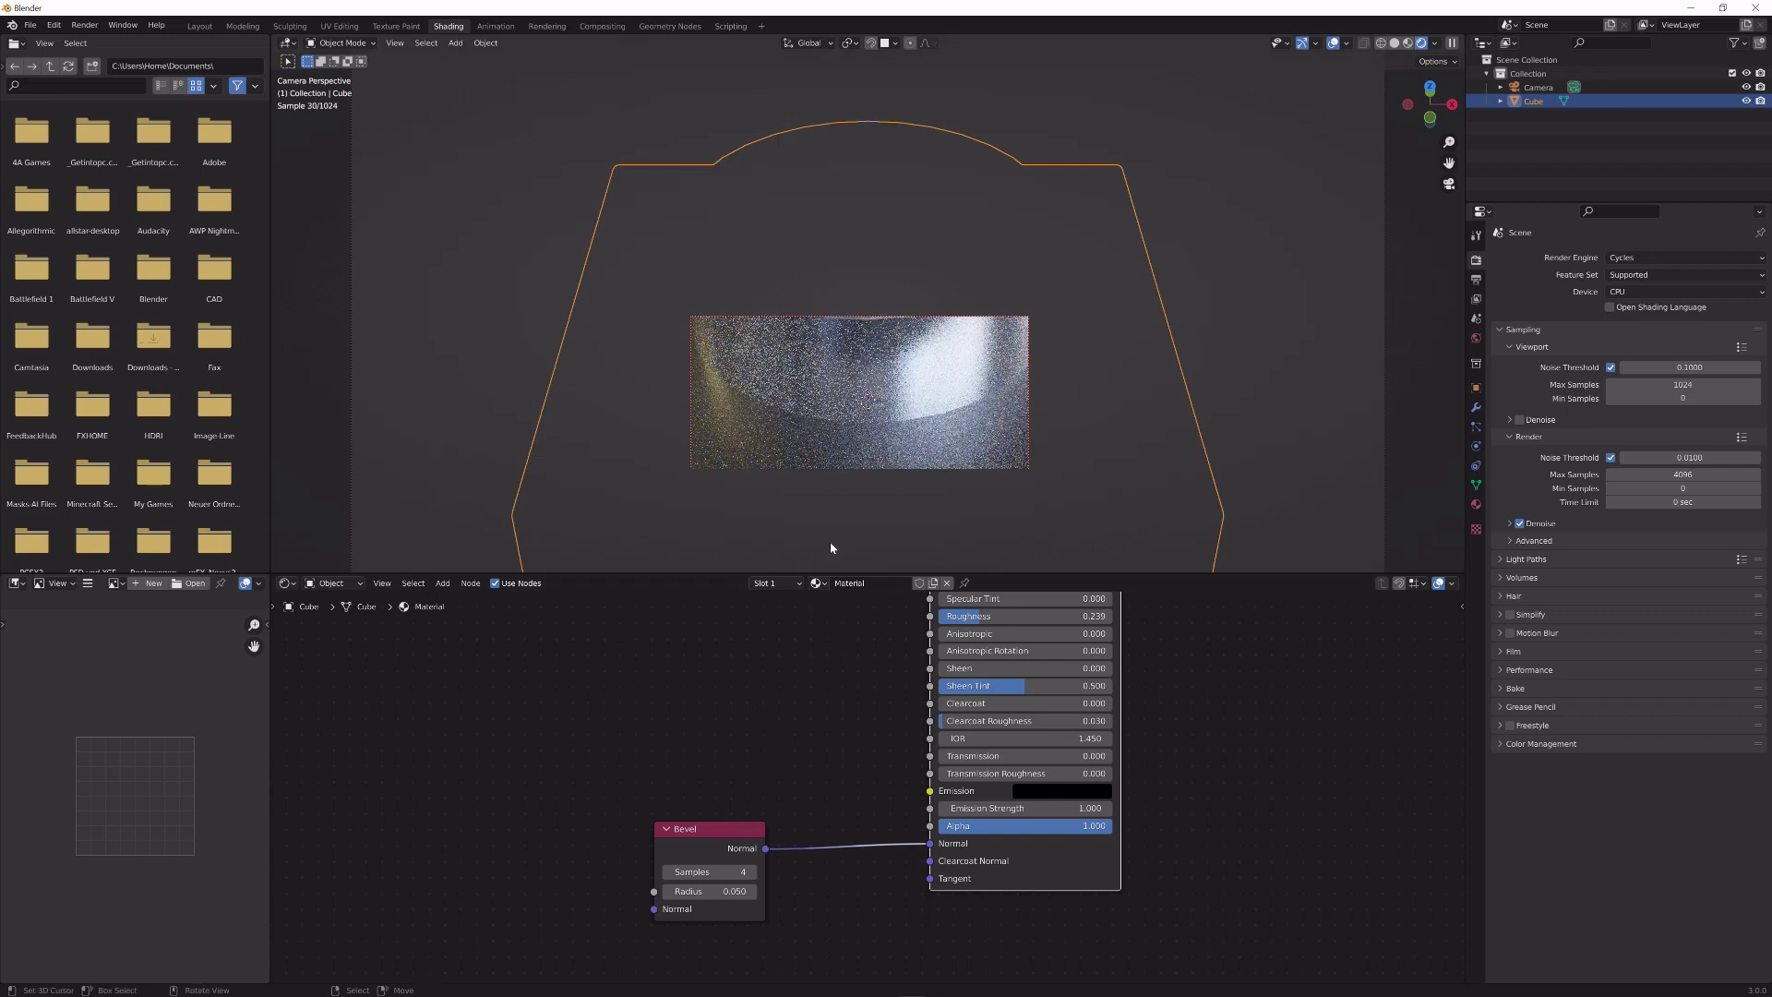
# - Set the Bevel node's radius to 0.0001
pyautogui.click(688, 891)
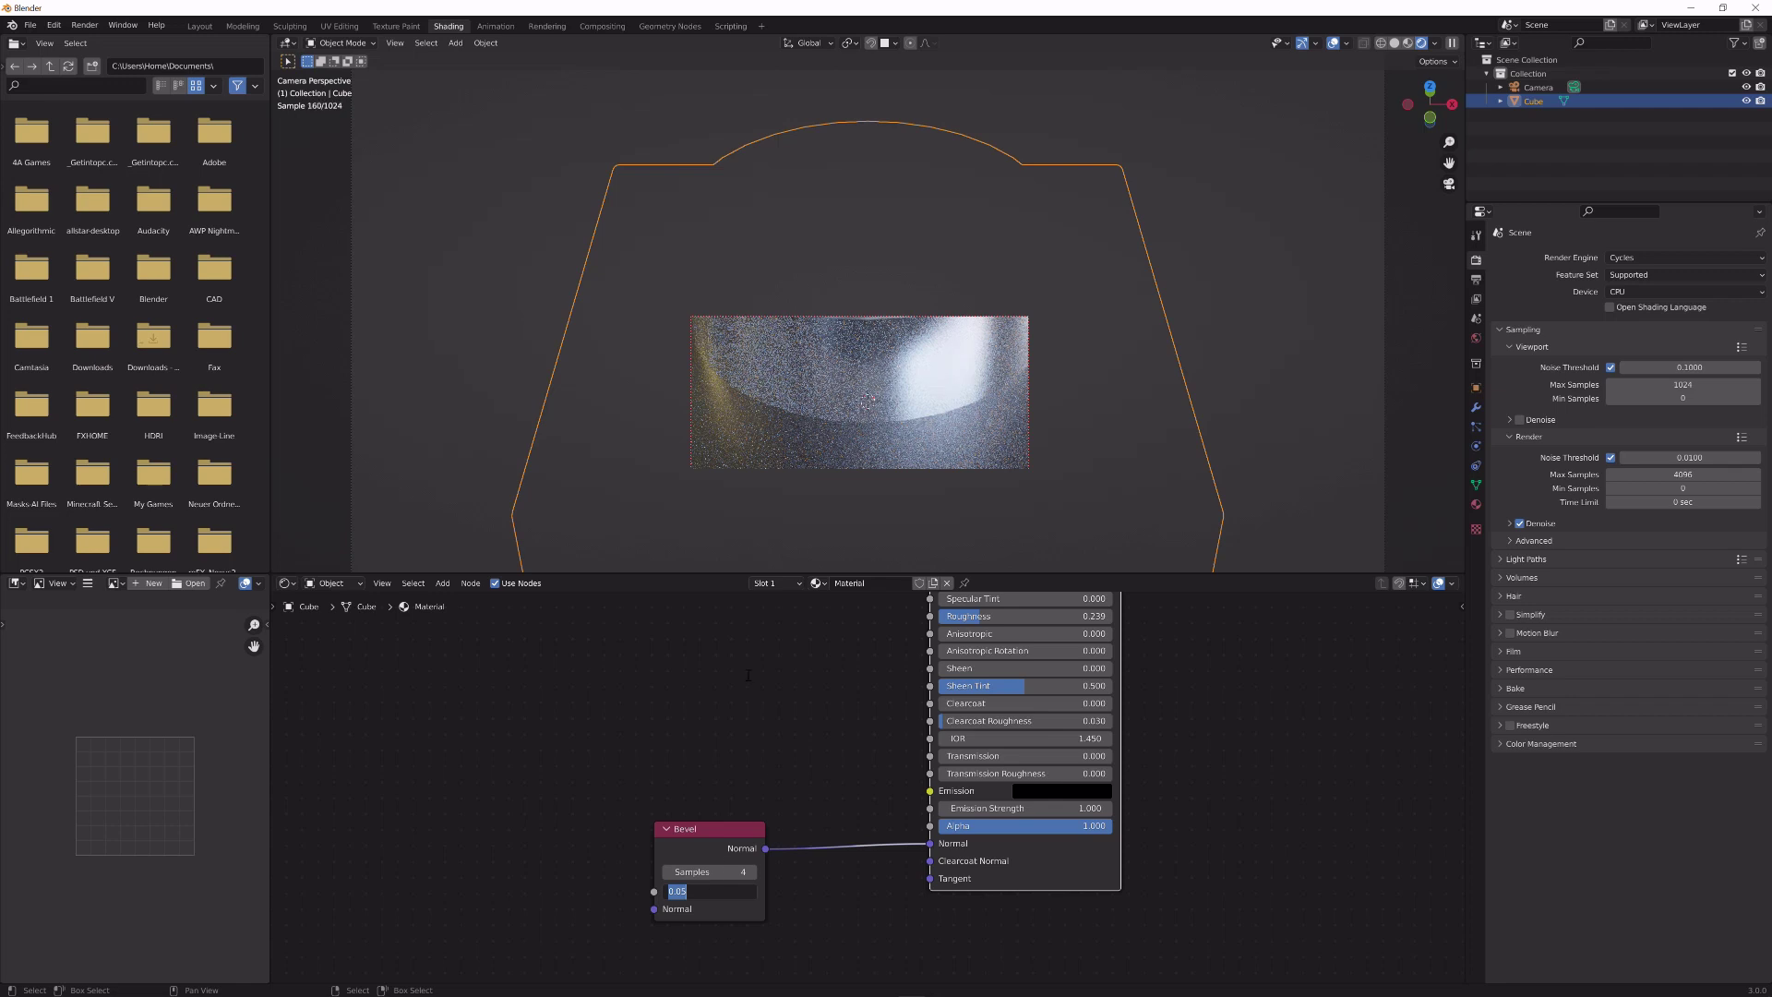
pyautogui.write('.0001')
pyautogui.press('Return')
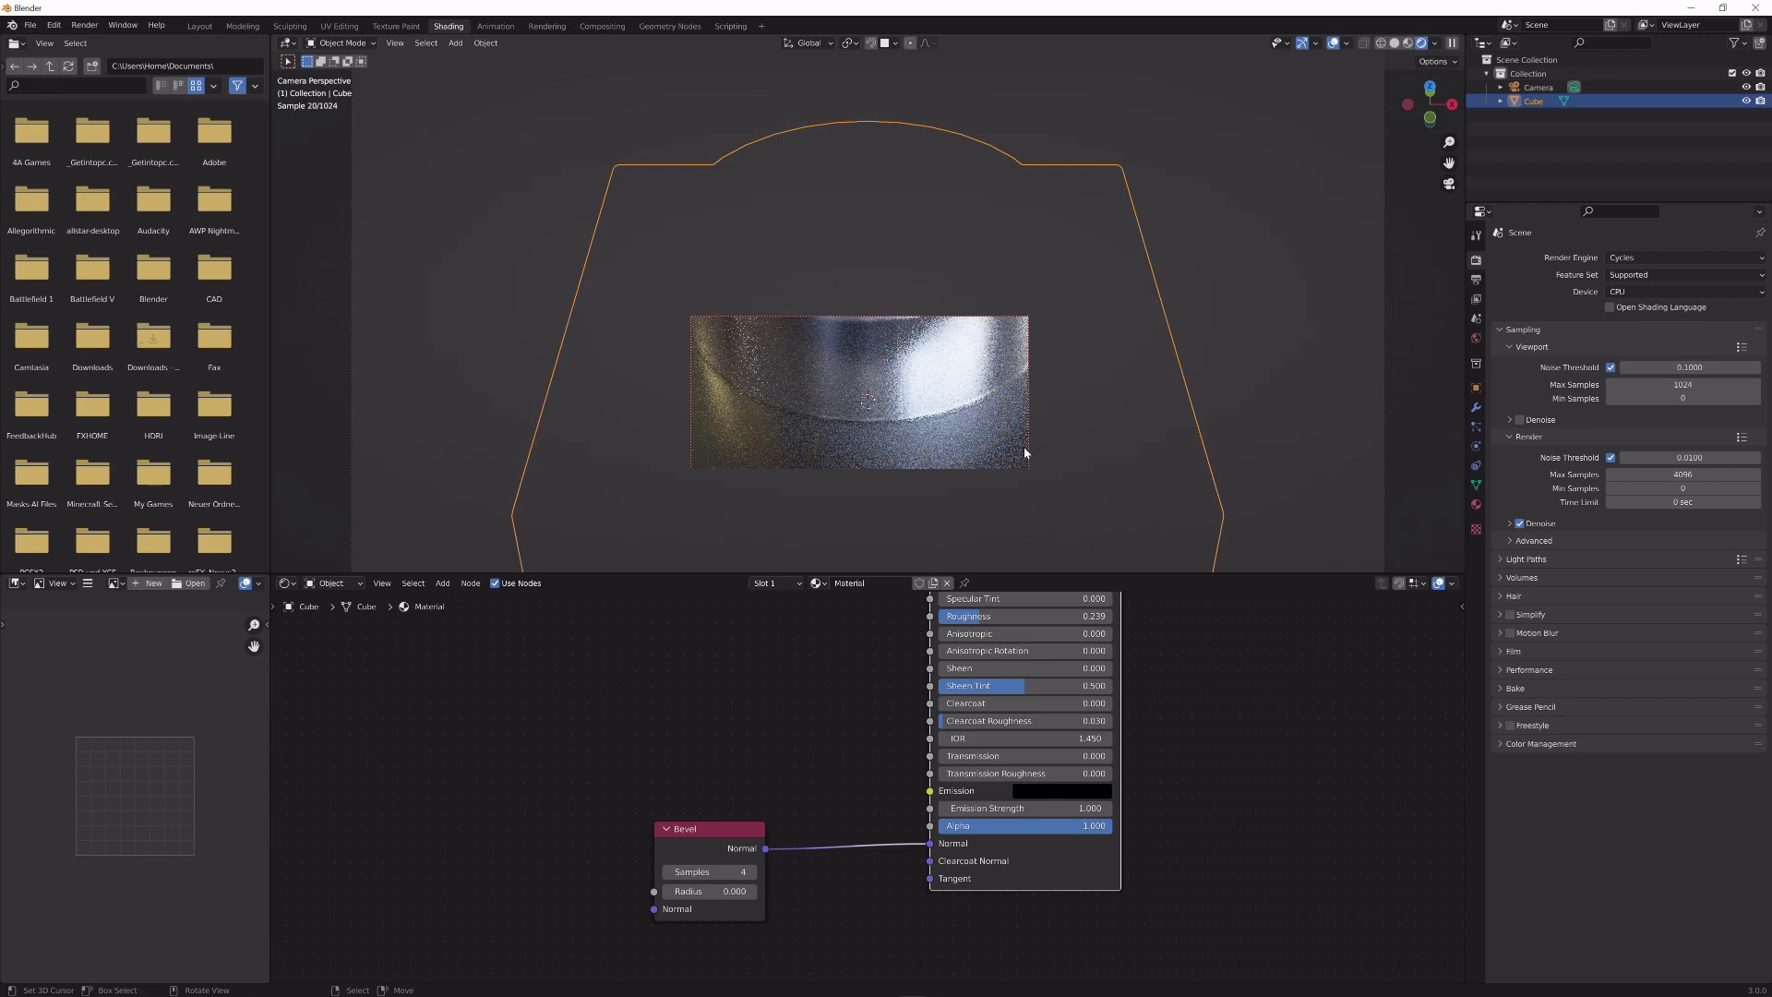
# - Limit the viewport's maximum samples to 32 and enable viewport denoising
pyautogui.doubleClick(1637, 385)
pyautogui.write('32')
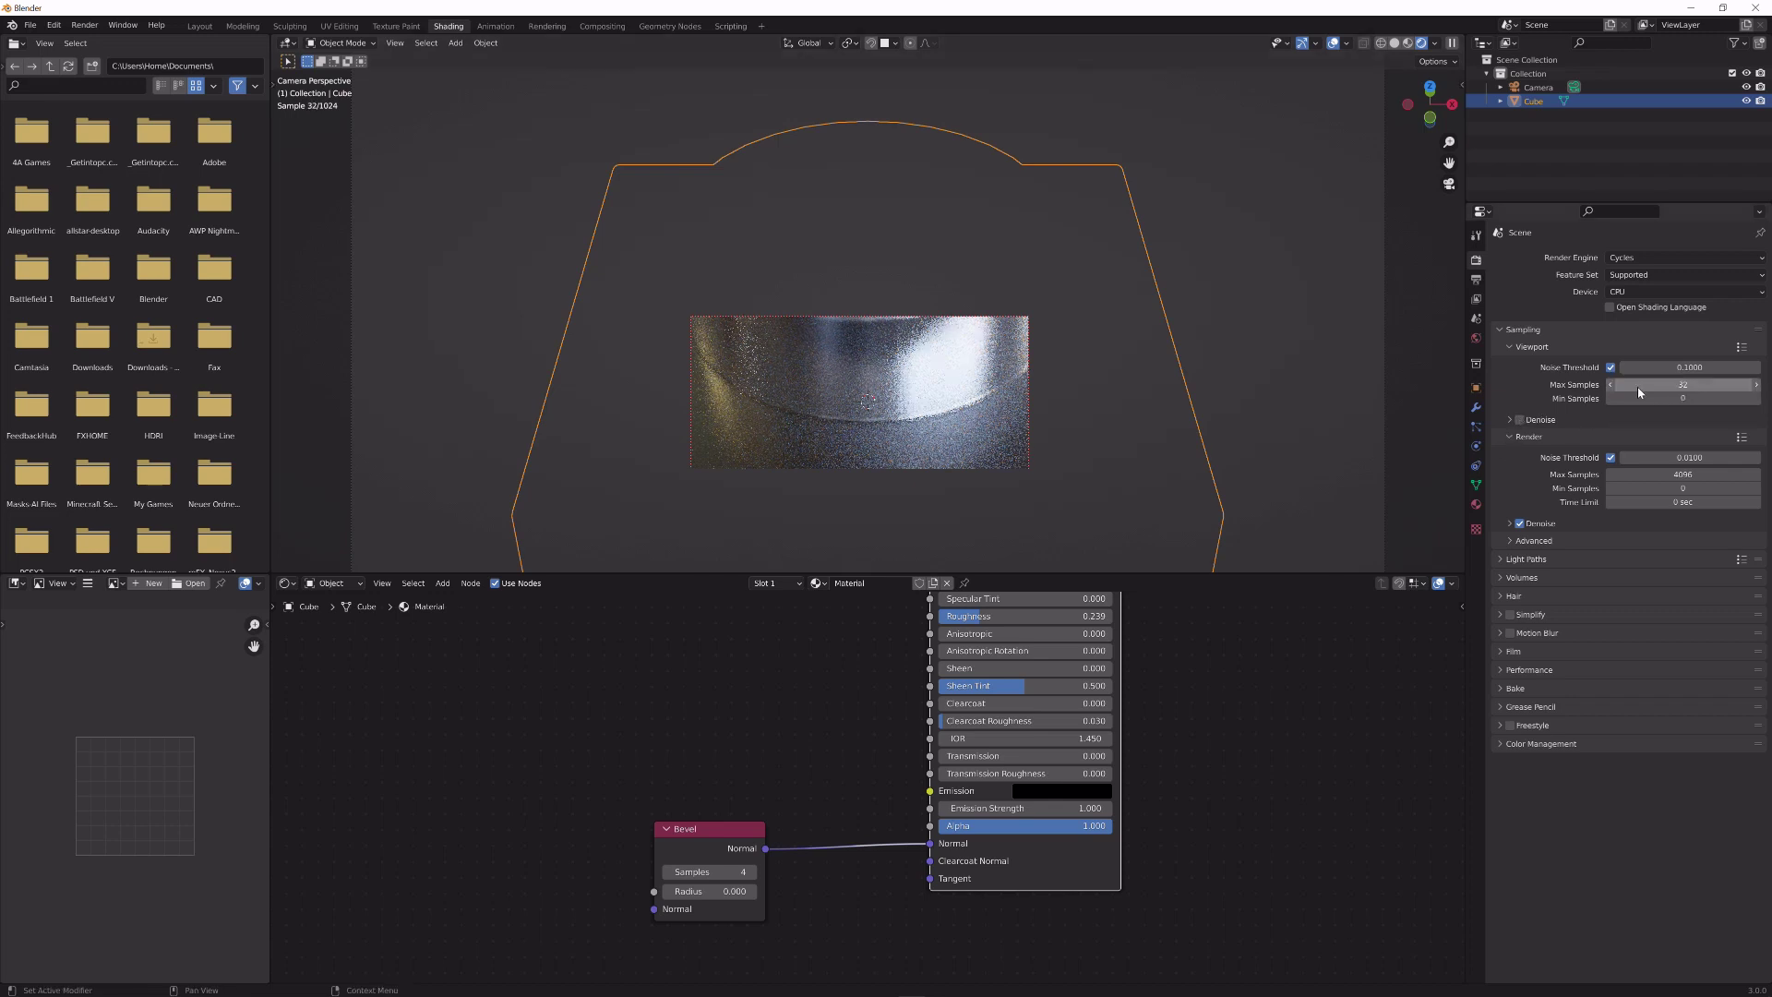
pyautogui.press('Return')
pyautogui.click(1537, 420)
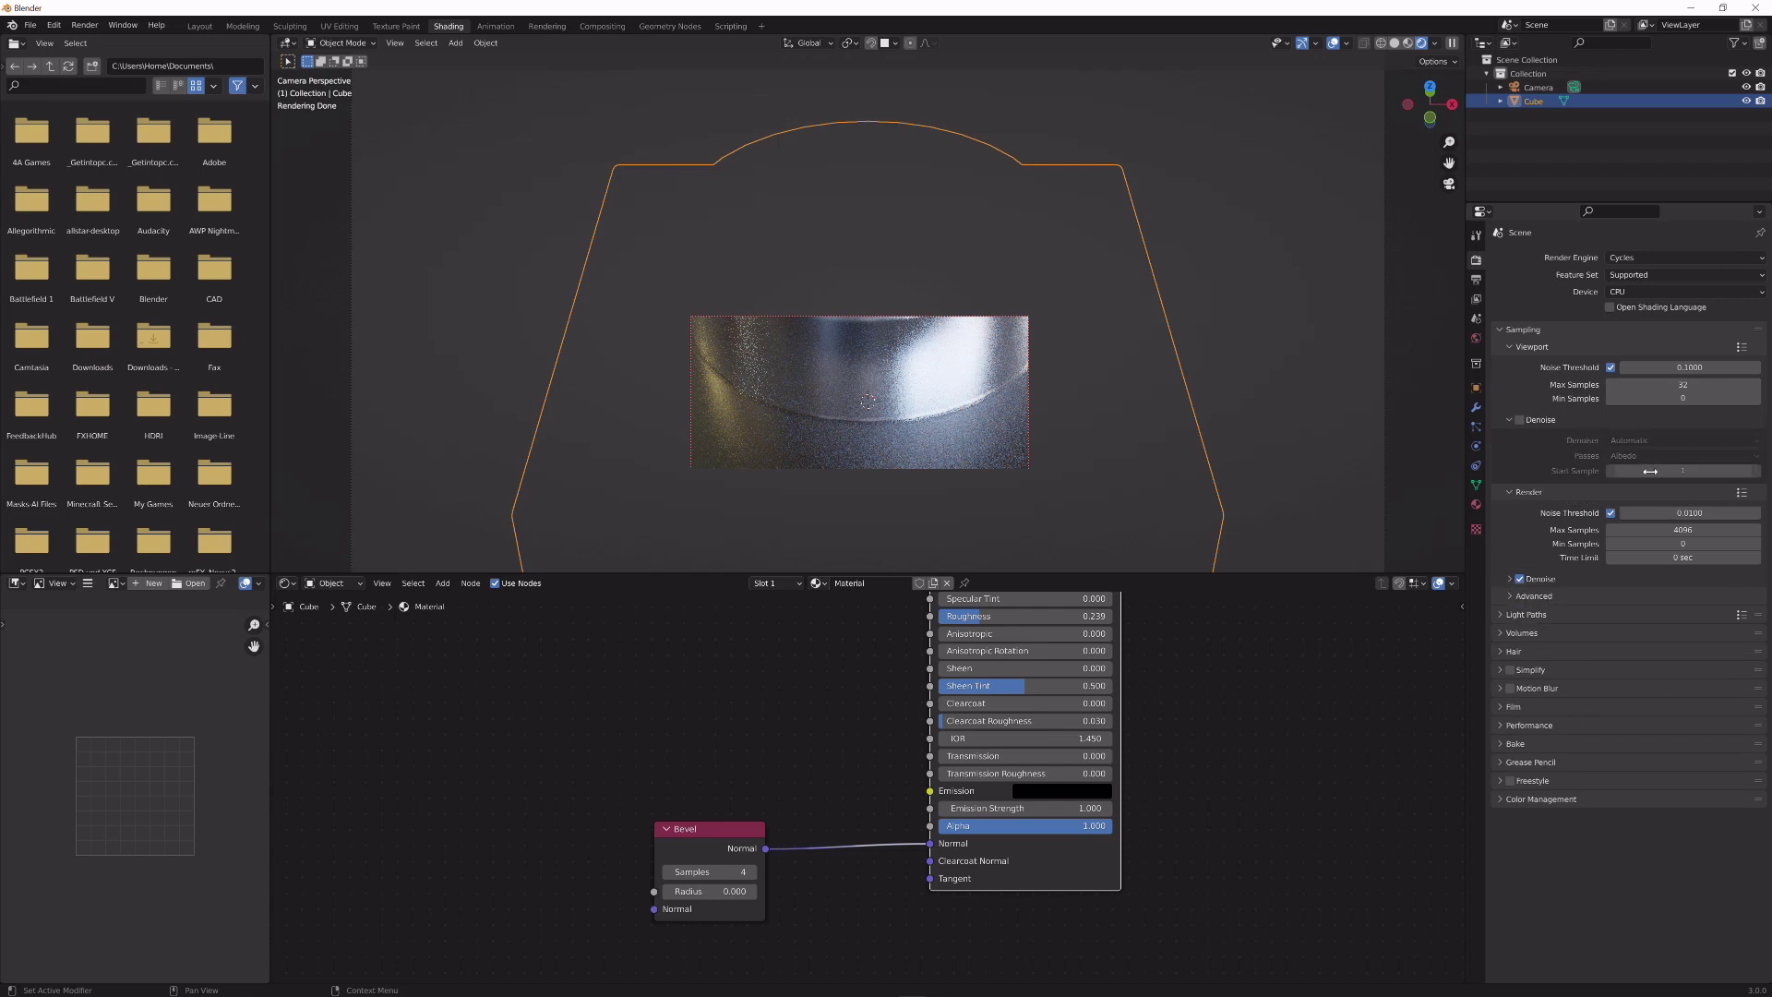
pyautogui.click(1499, 418)
pyautogui.click(1519, 420)
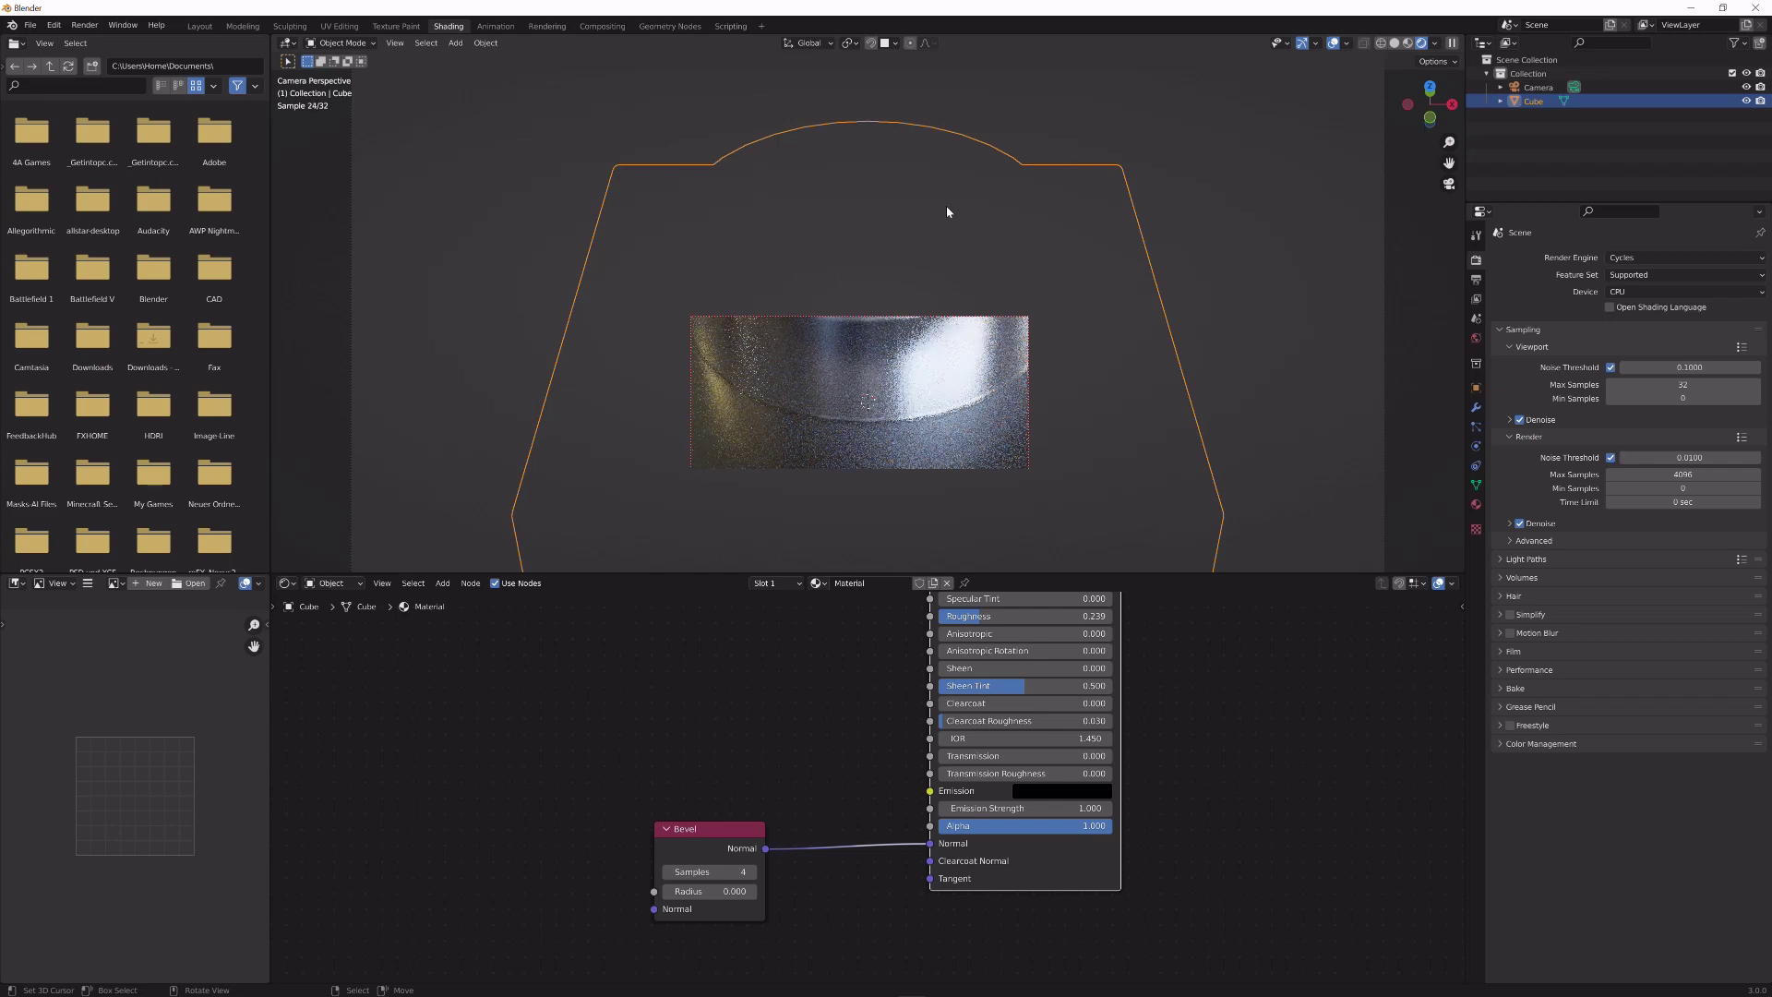
# - Hide the viewport overlays and redraw the render region so it covers the stud and most of the brick
pyautogui.click(1333, 42)
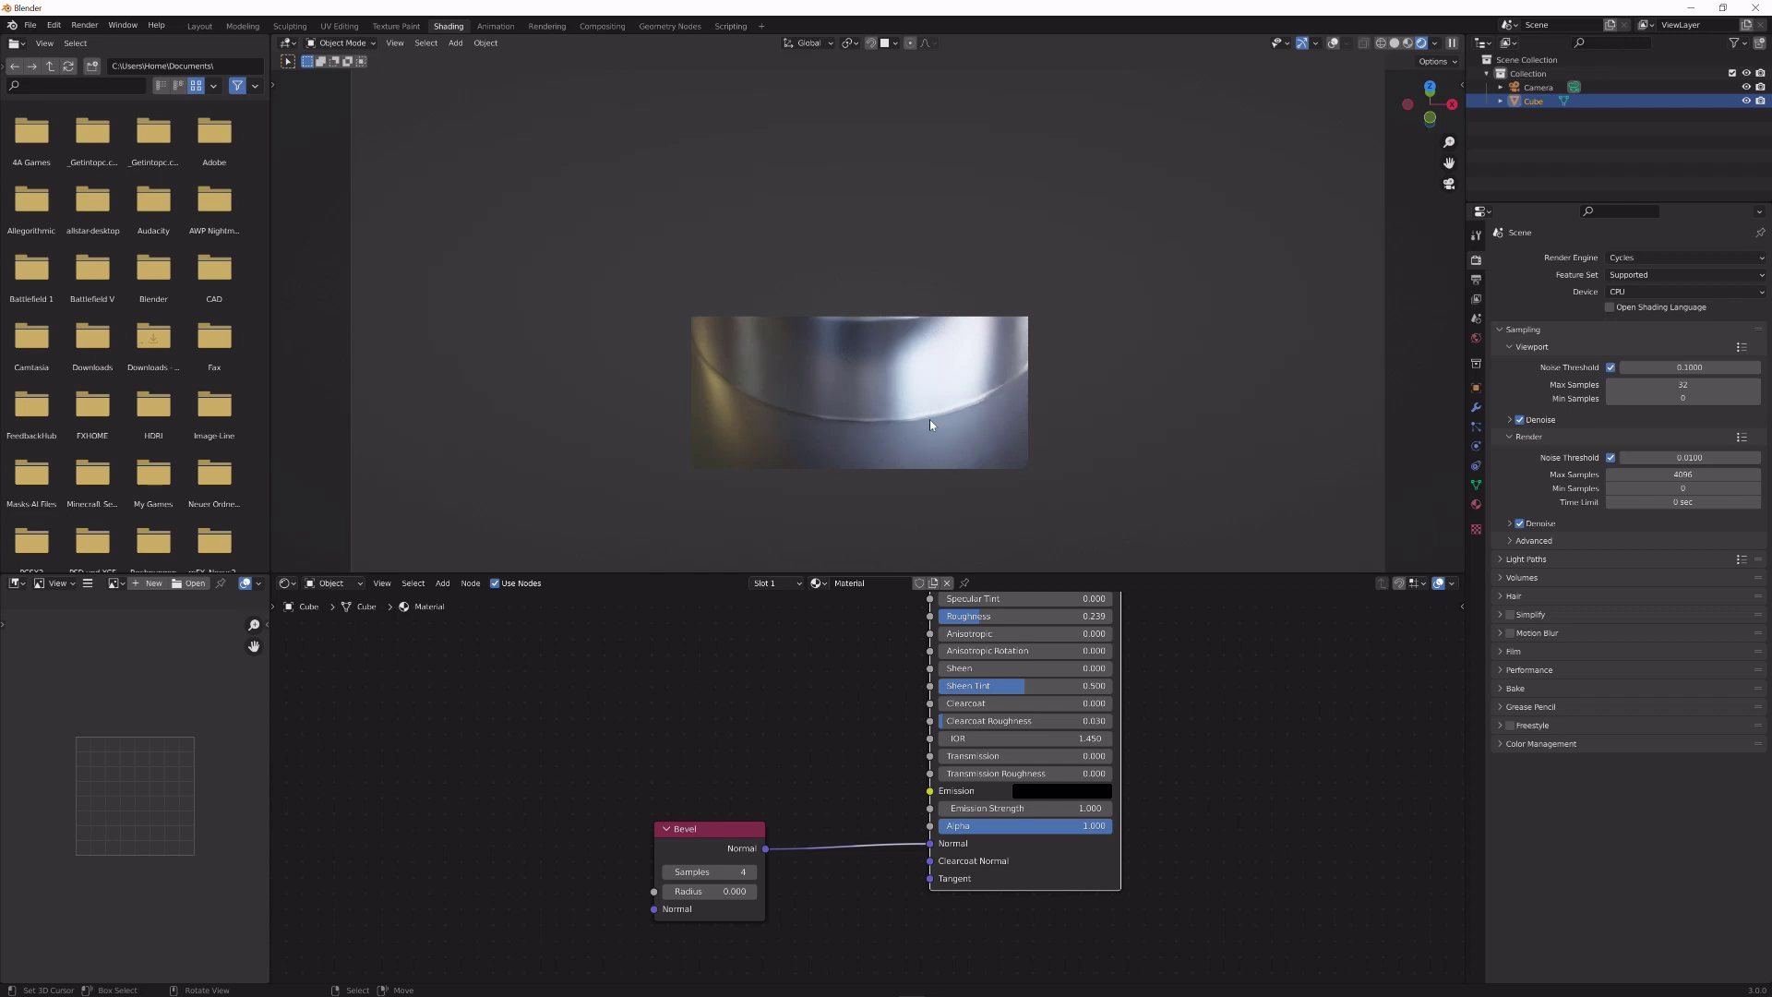
pyautogui.scroll(-3, 928, 450)
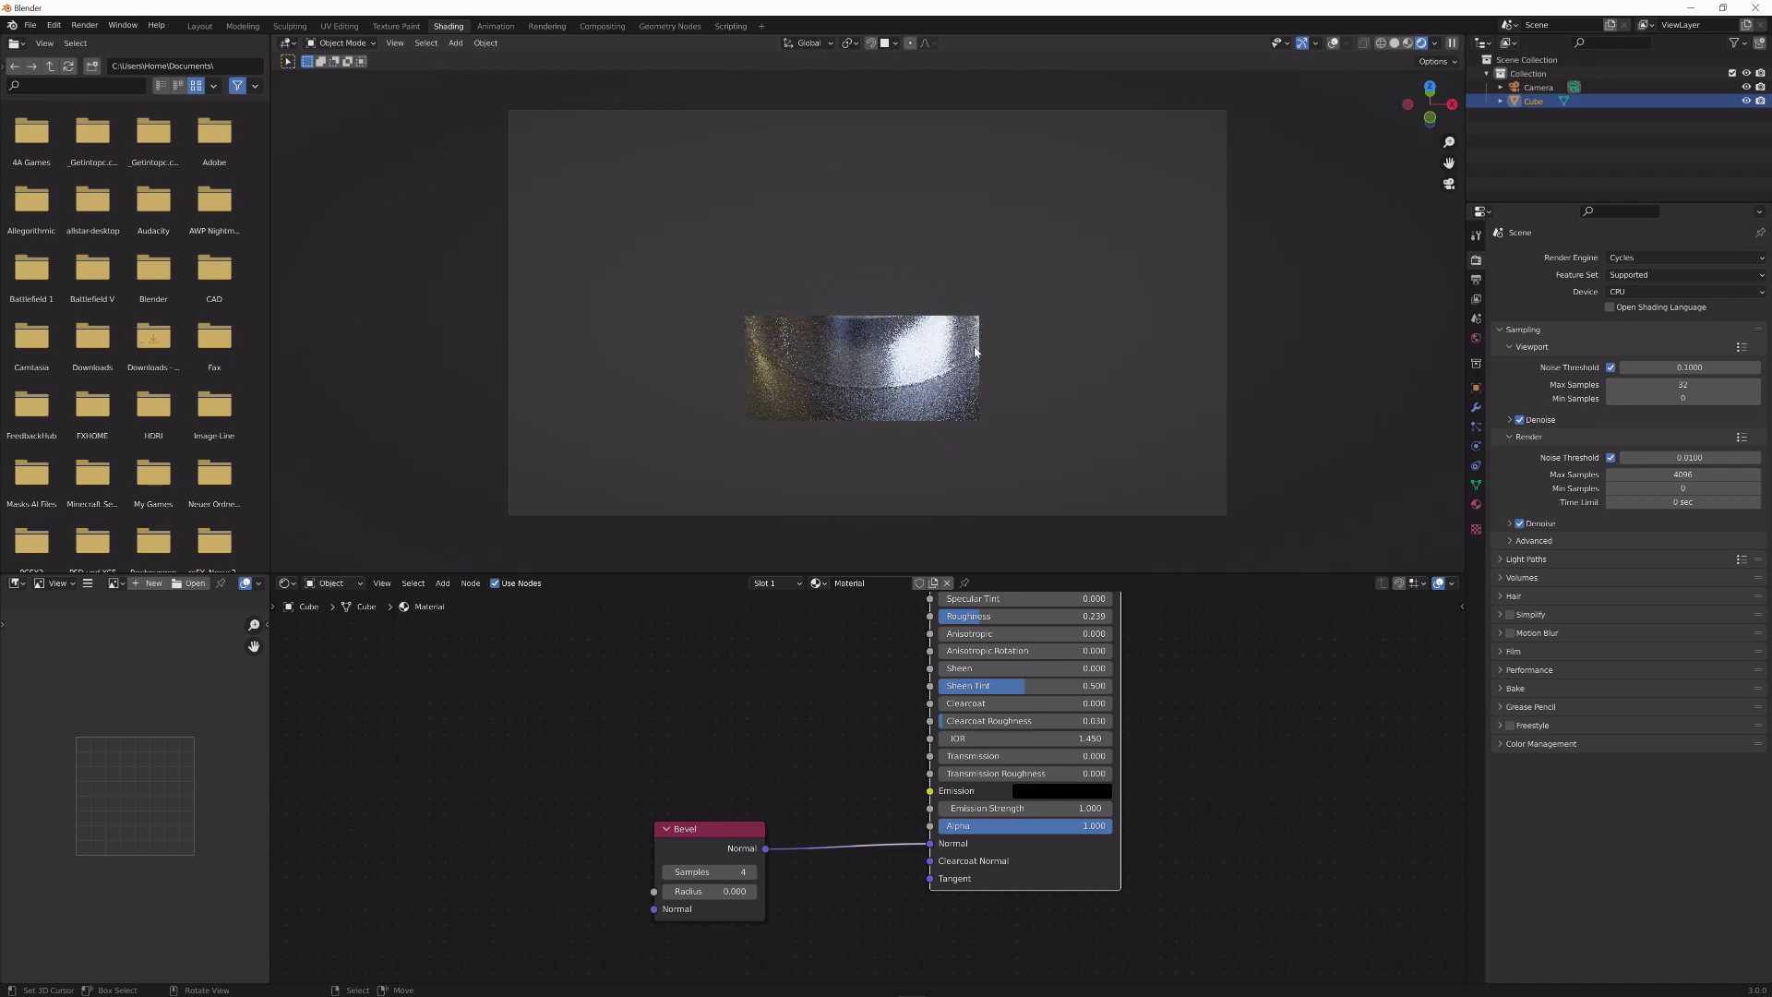
pyautogui.scroll(-1, 981, 369)
pyautogui.hotkey('ctrl', 'b')
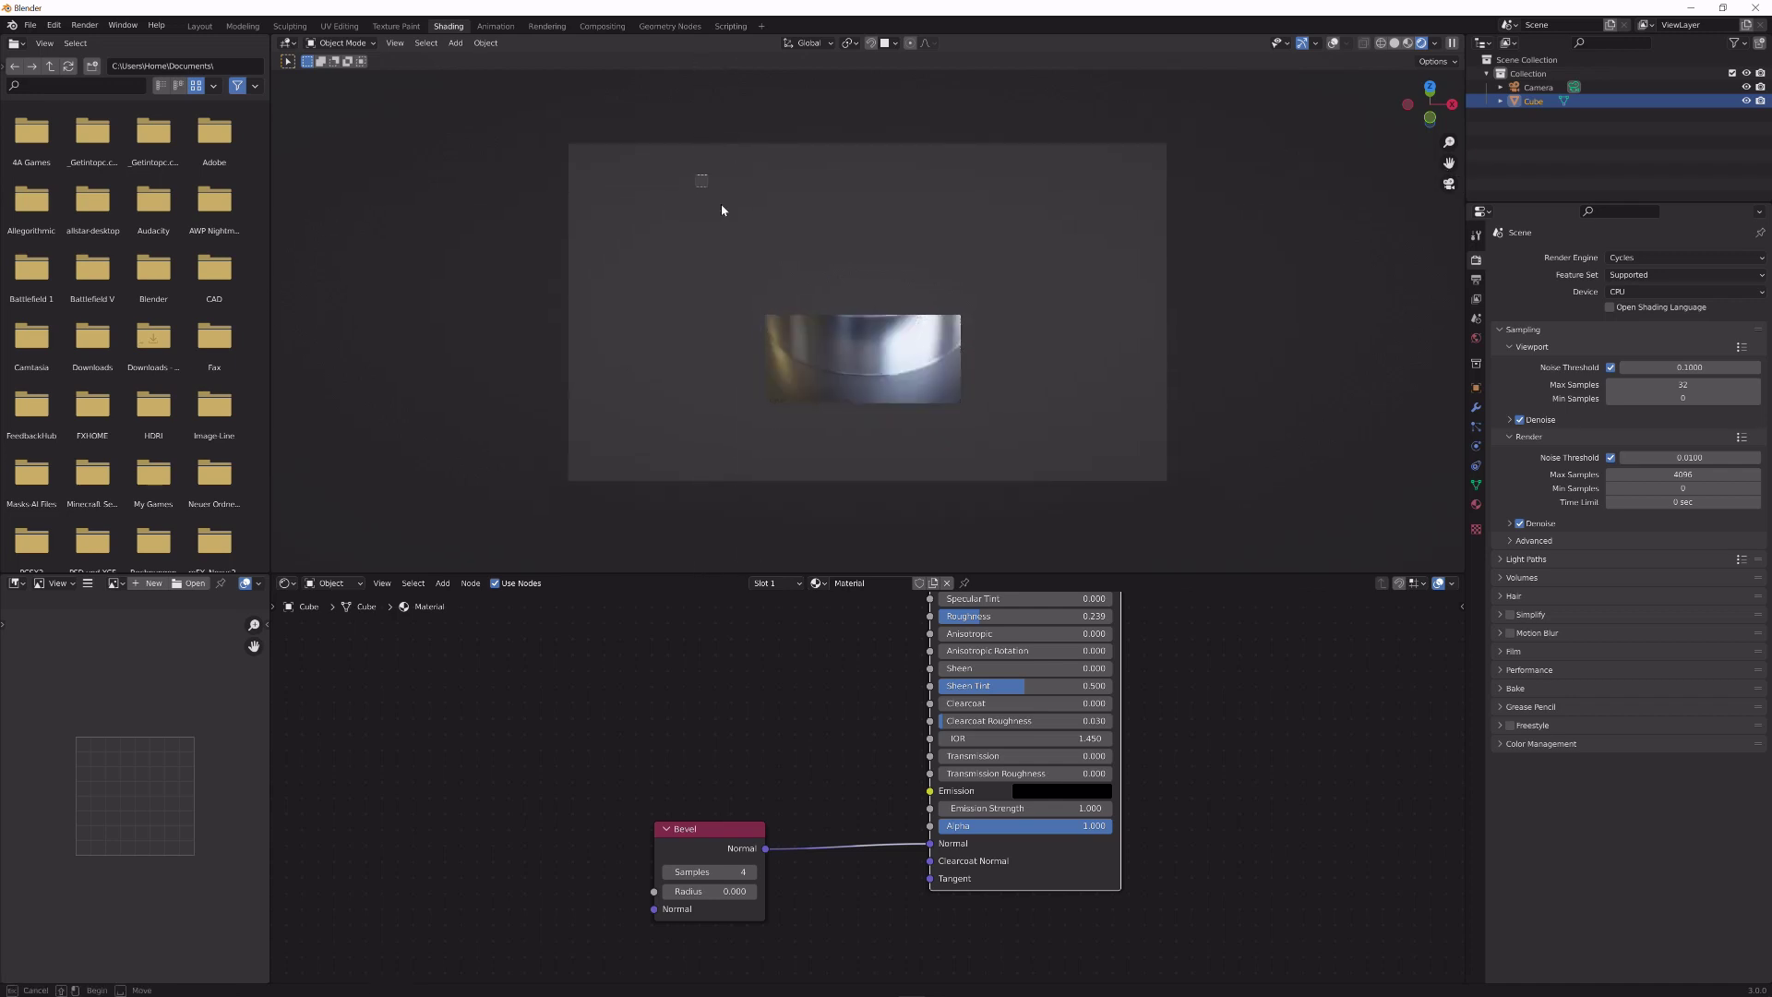
pyautogui.moveTo(696, 176); pyautogui.dragTo(1095, 448)
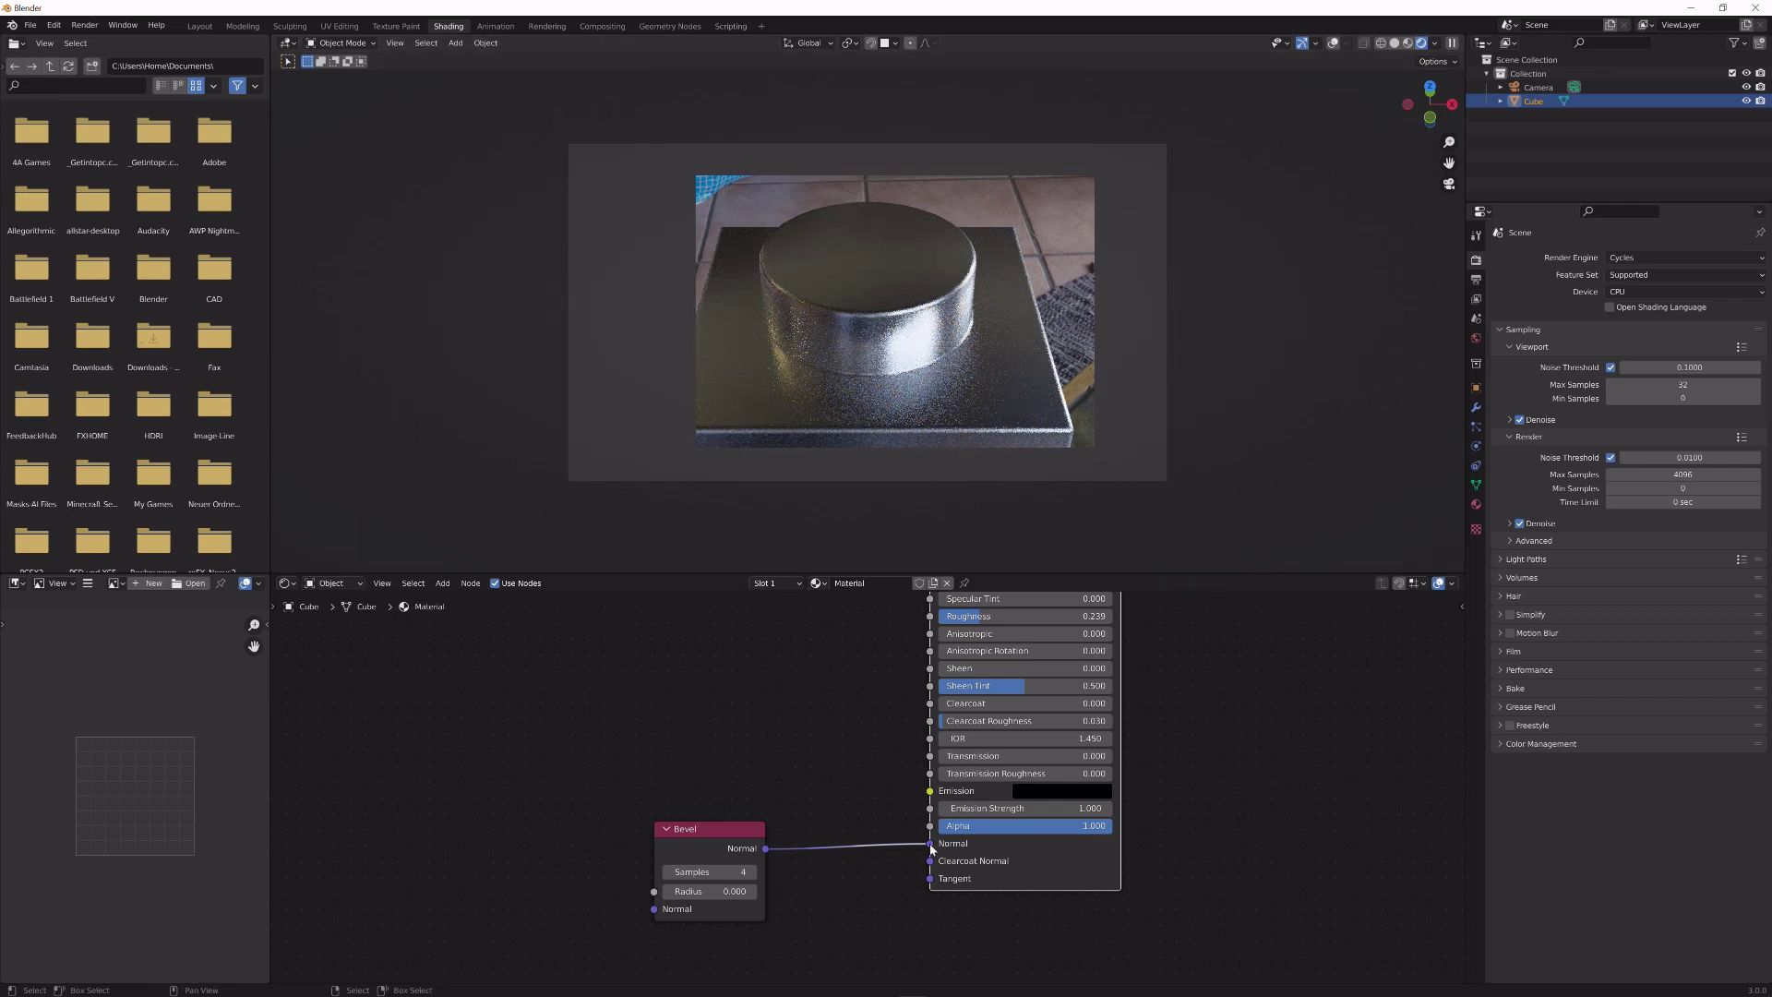
# - Unlink the Bevel node from the shader's Normal input to compare the edges, relink it, and shift the node closer to the shader
pyautogui.moveTo(930, 843); pyautogui.dragTo(867, 831)
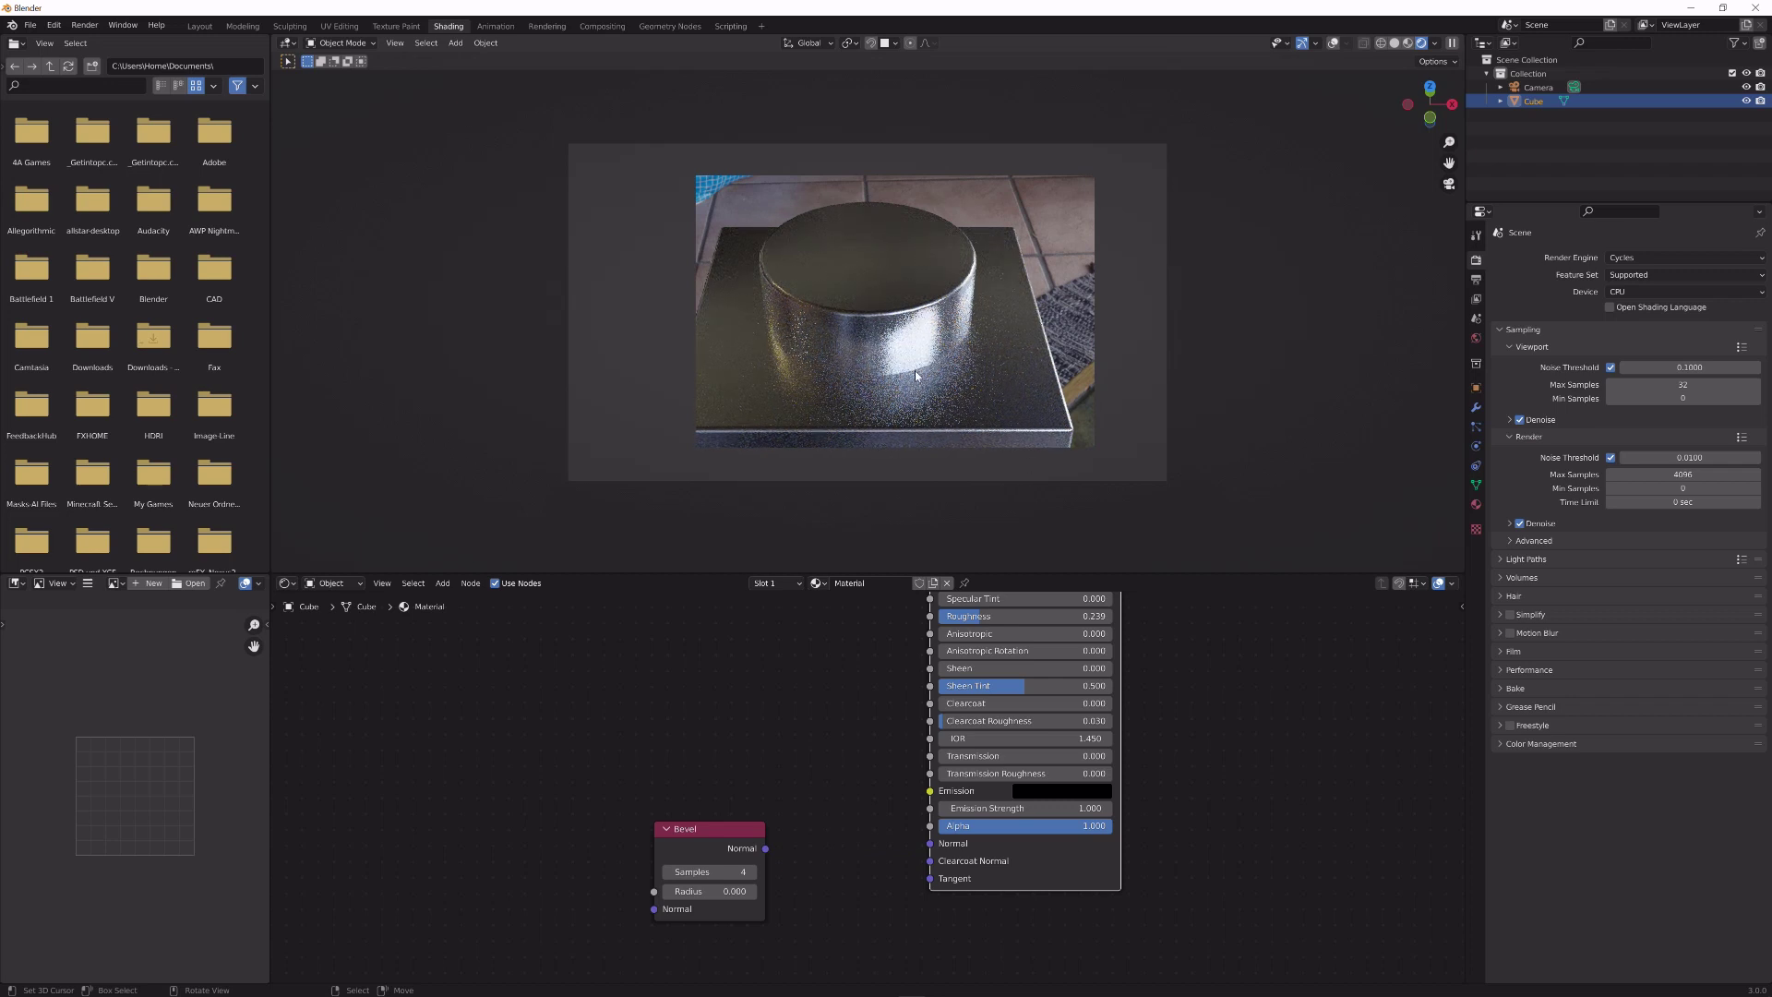
pyautogui.moveTo(765, 848); pyautogui.dragTo(928, 843)
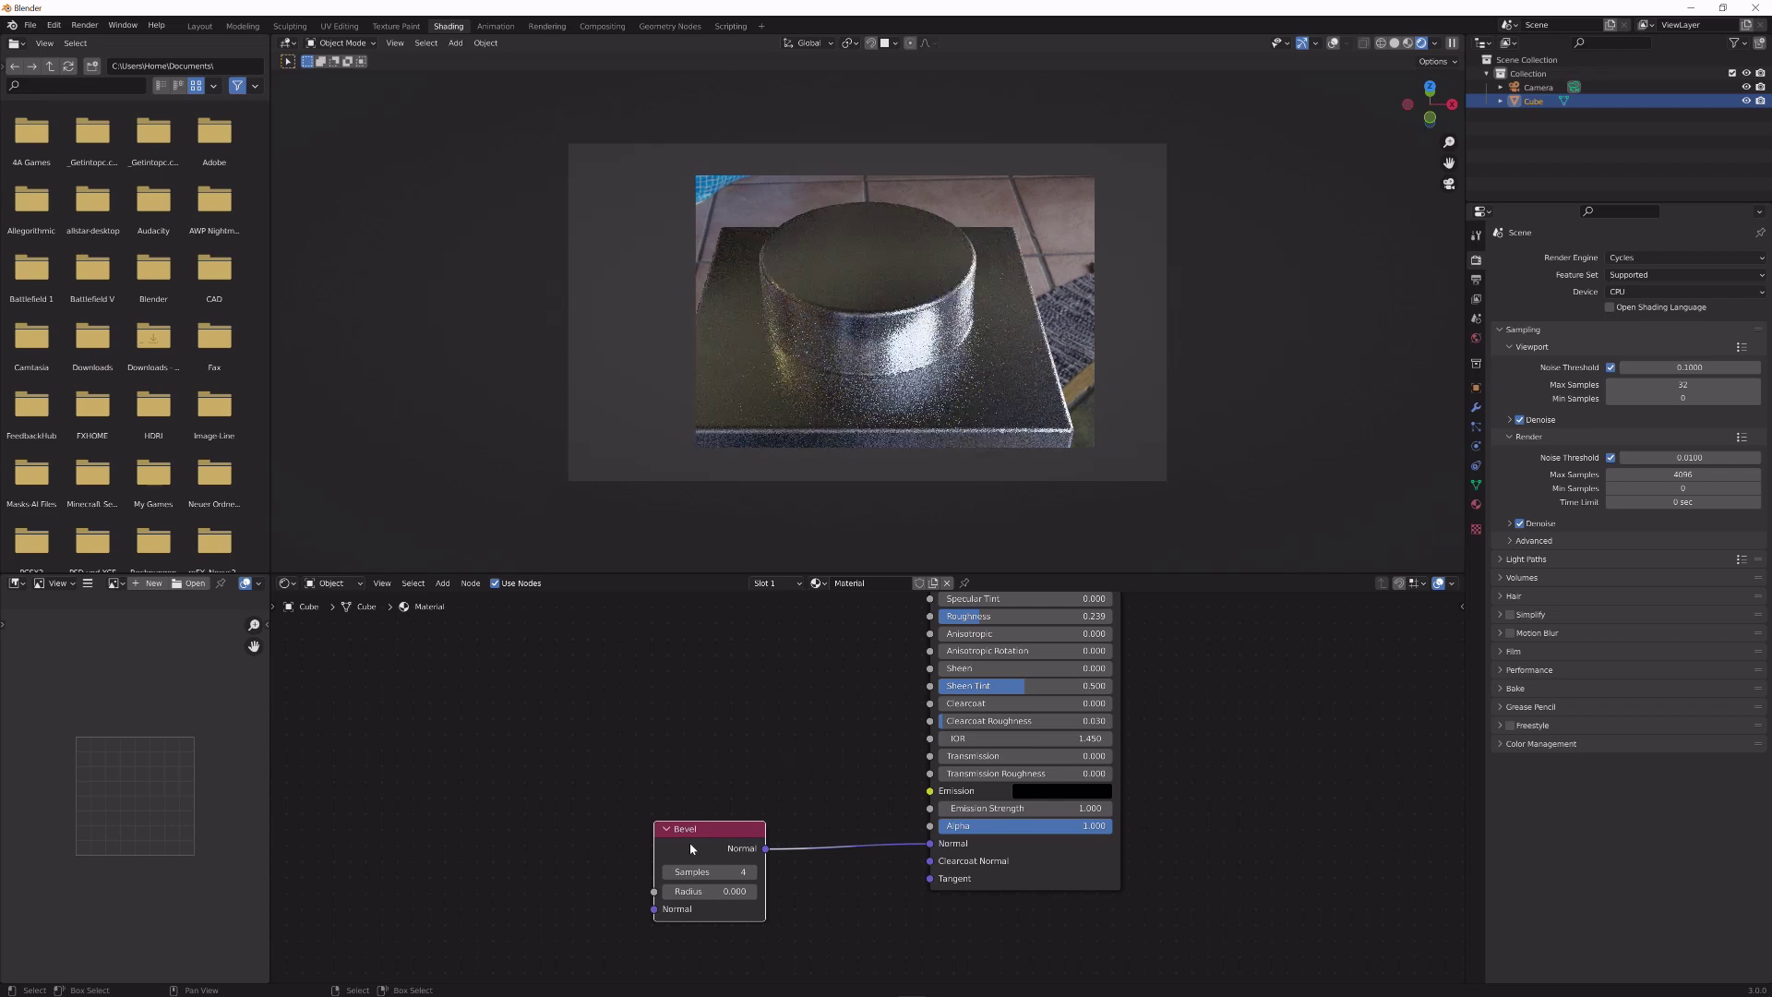
pyautogui.moveTo(691, 847); pyautogui.dragTo(736, 820)
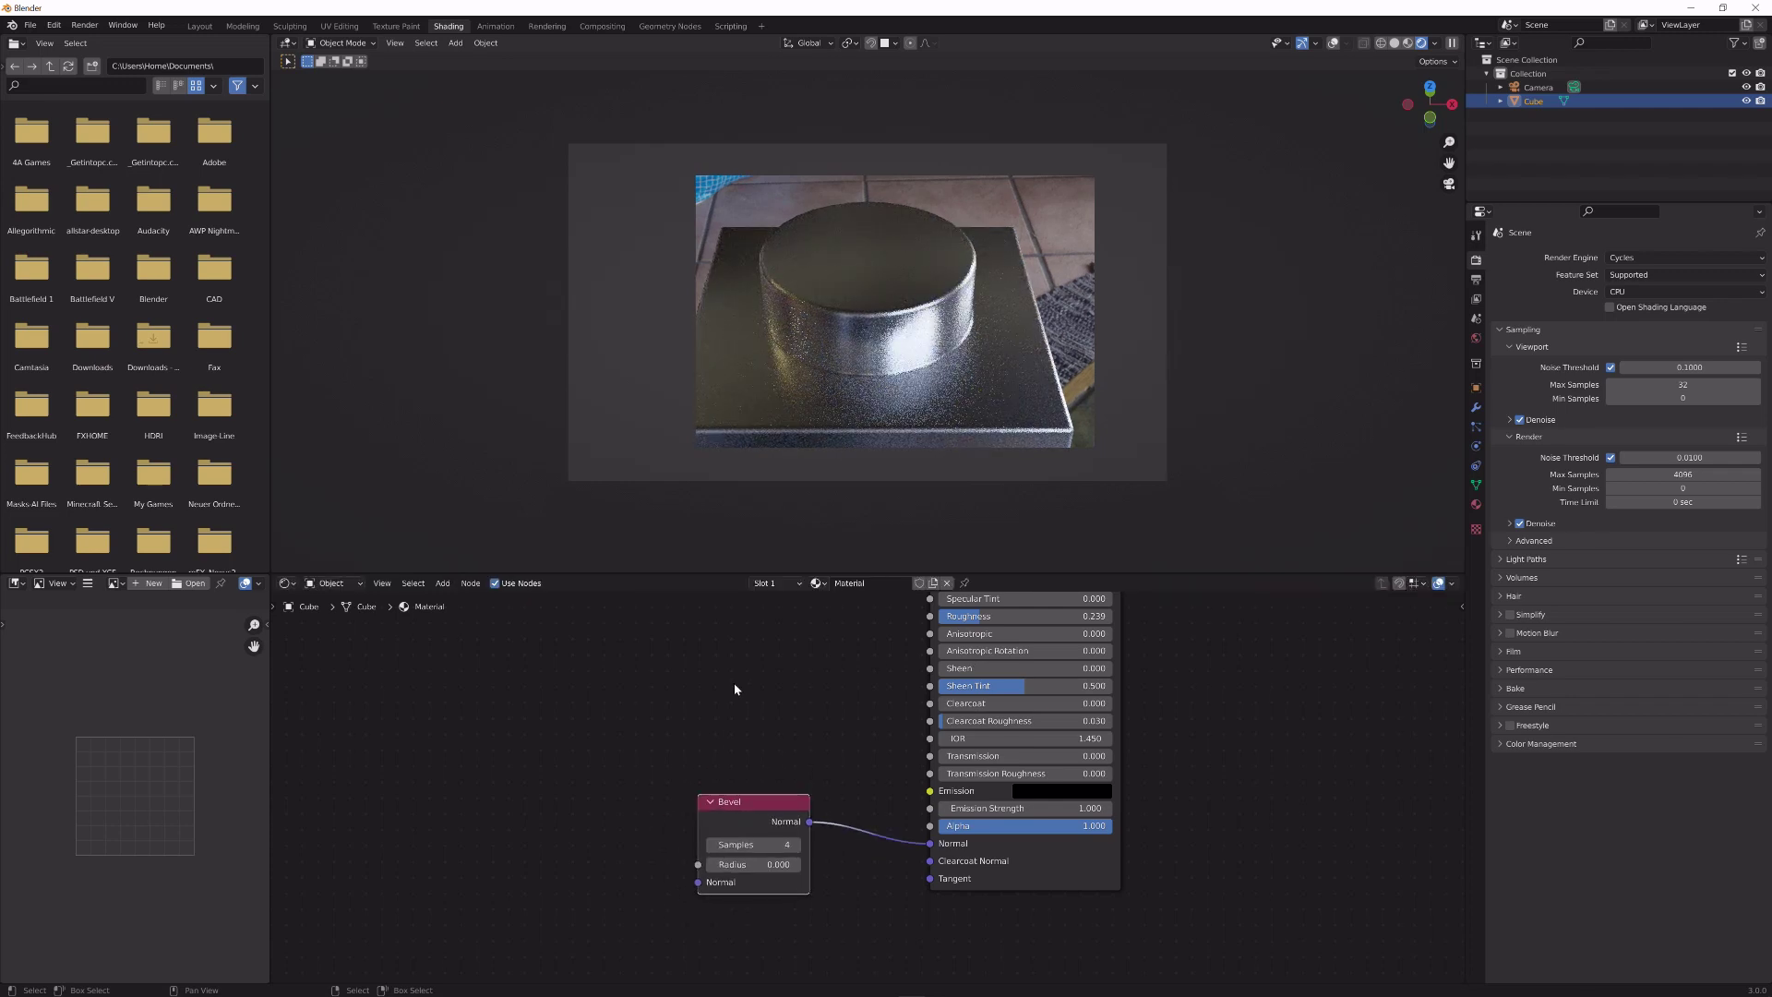
# - Set the Principled shader's Metallic value to 0
pyautogui.scroll(1, 893, 602)
pyautogui.moveTo(894, 602); pyautogui.dragTo(987, 722, button='middle')
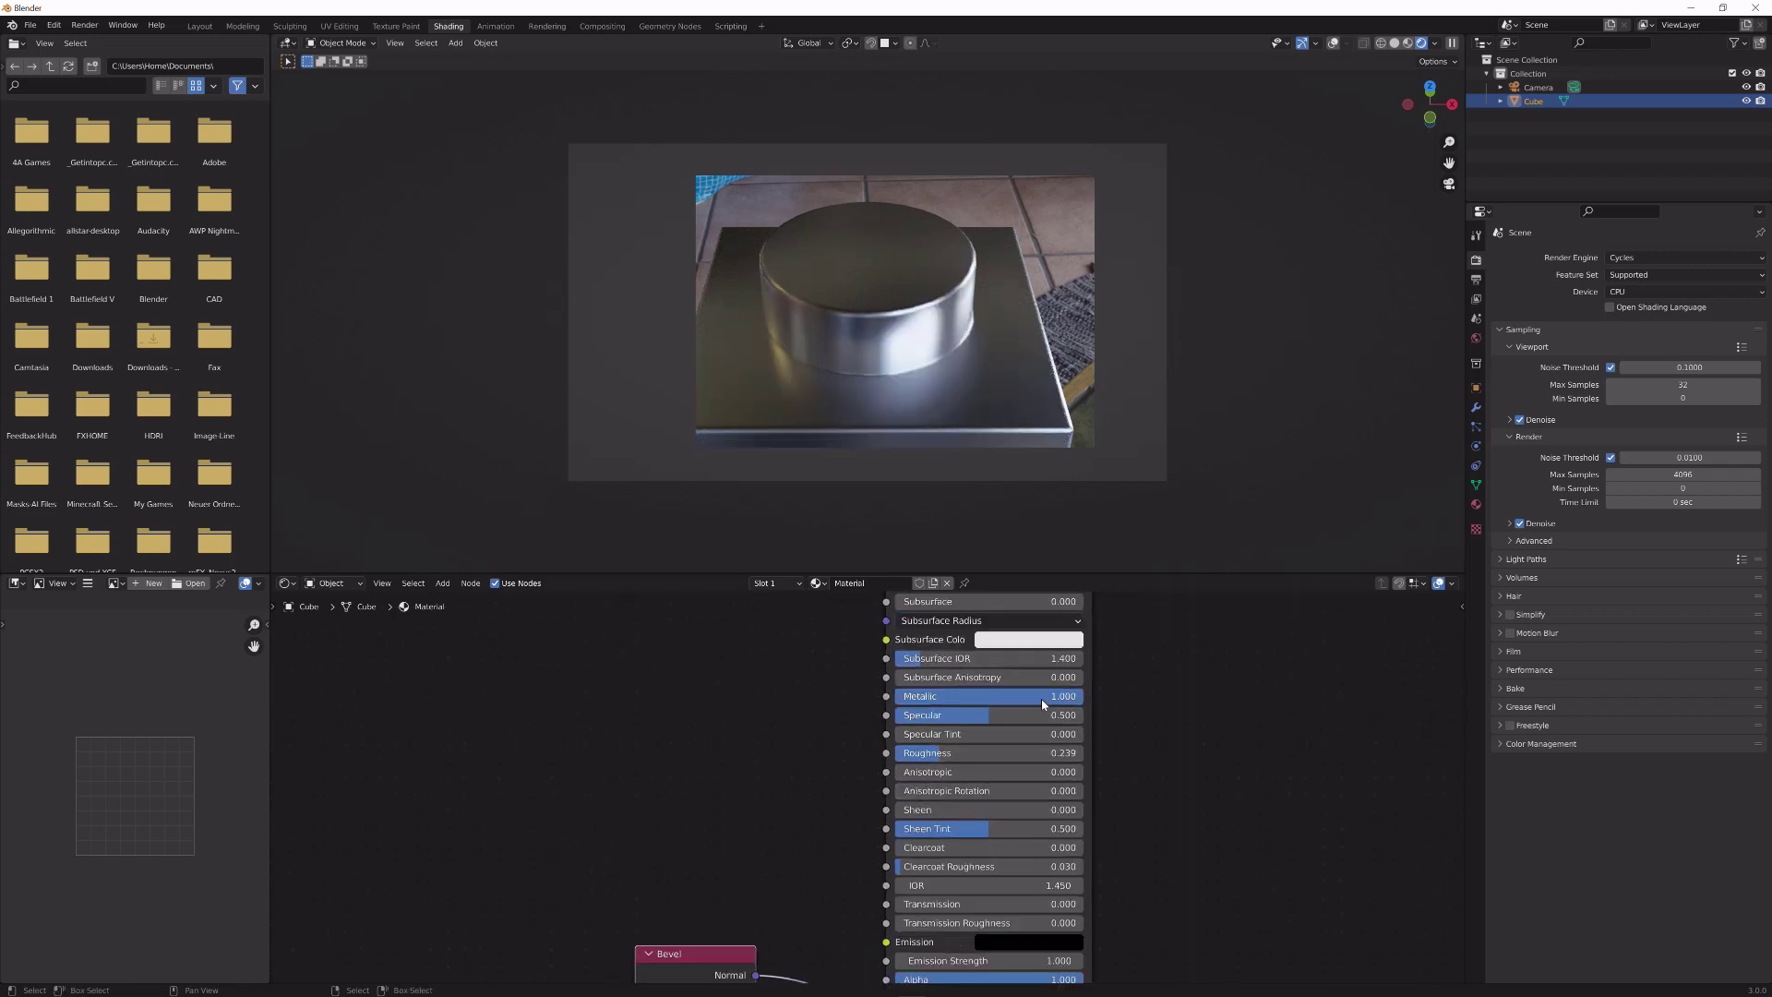
pyautogui.moveTo(1041, 697); pyautogui.dragTo(895, 697)
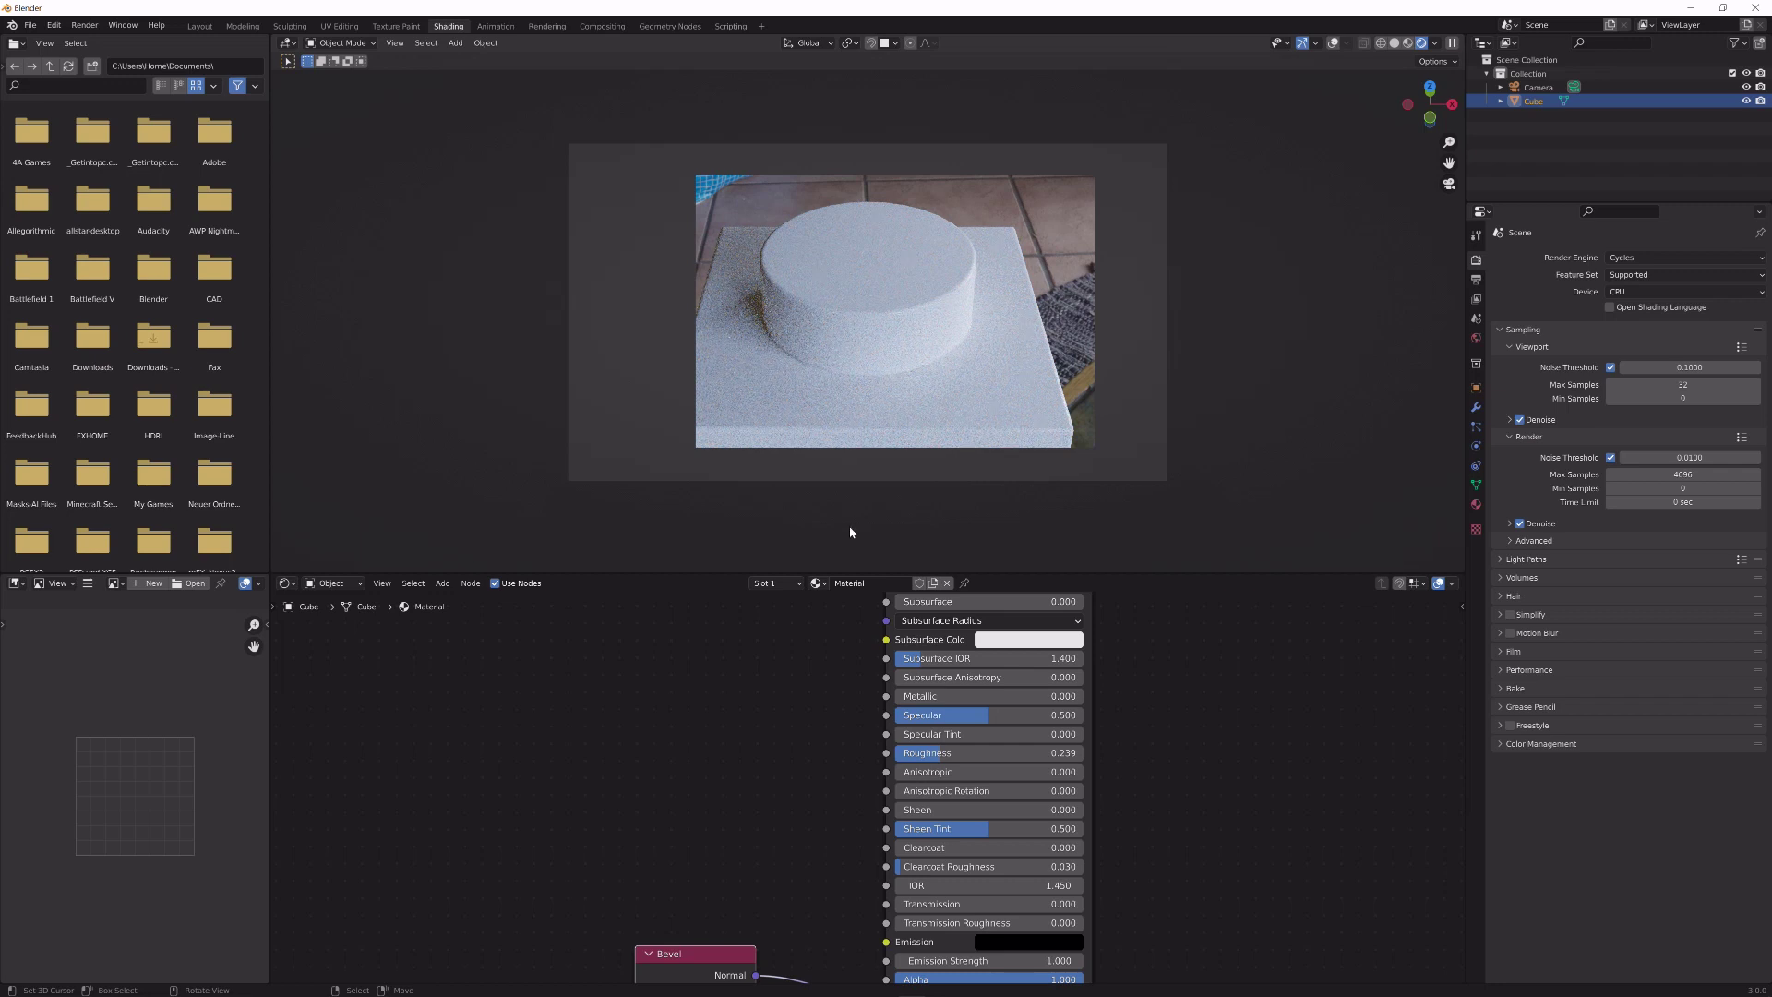
pyautogui.scroll(1, 907, 739)
pyautogui.scroll(-1, 908, 738)
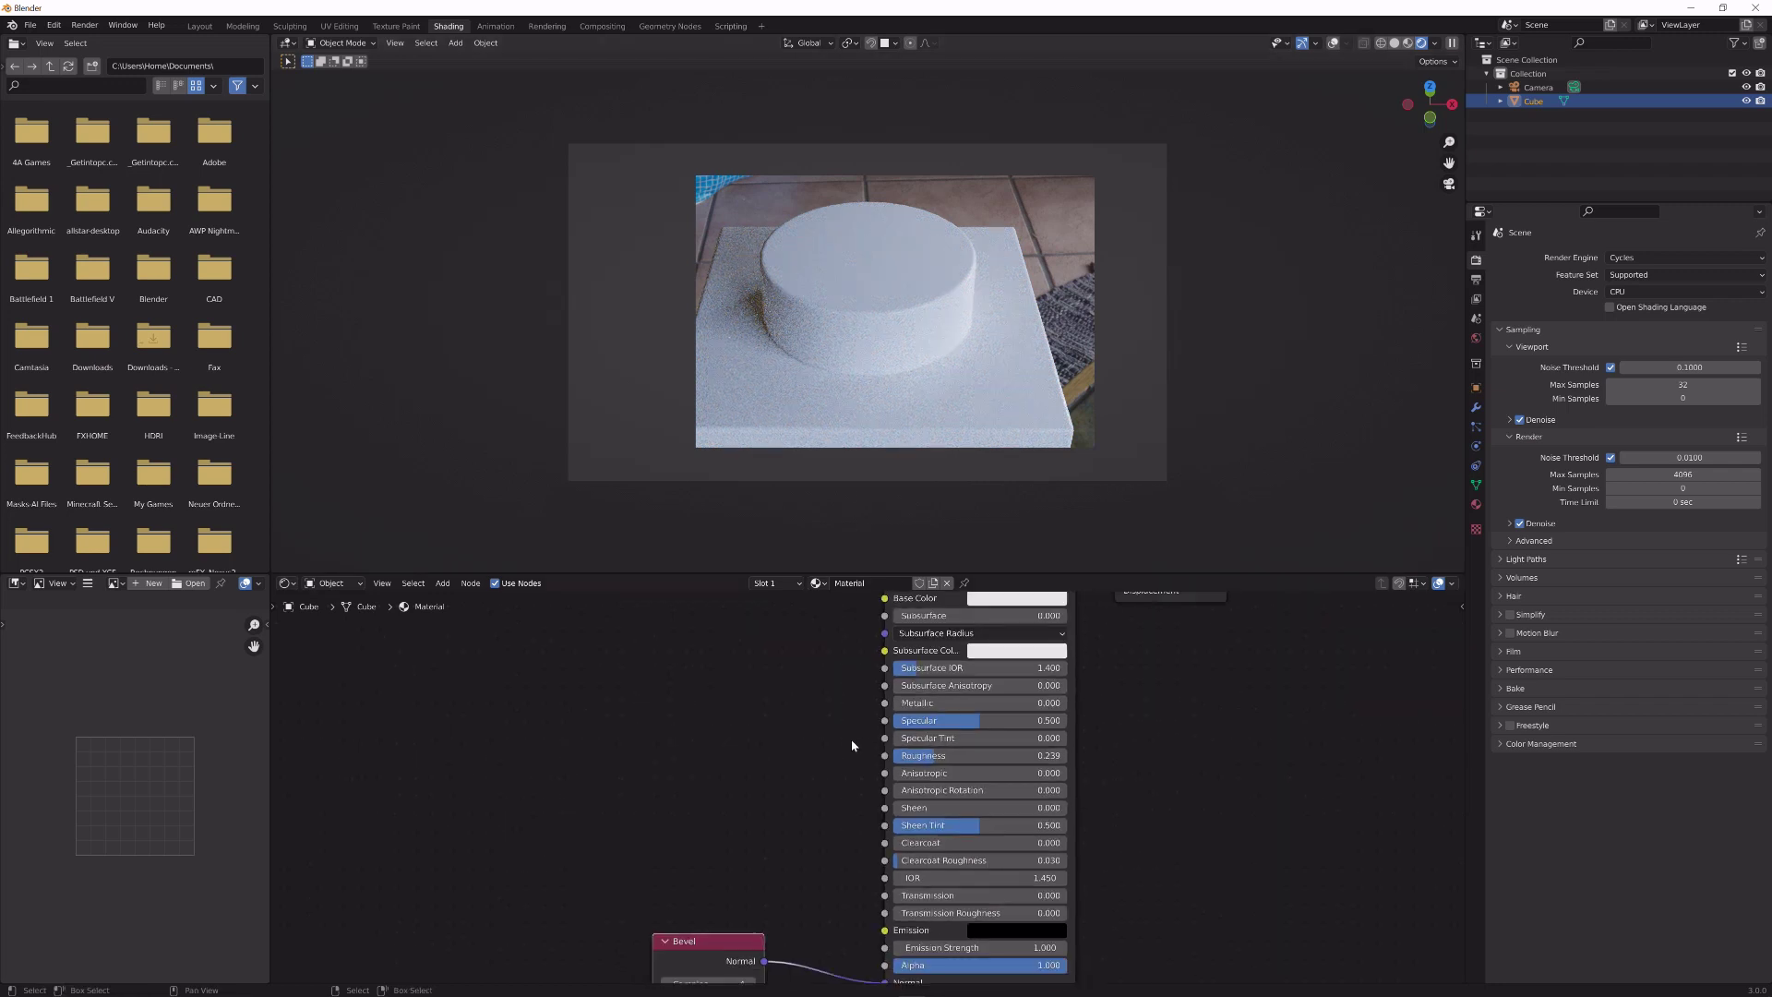
pyautogui.moveTo(851, 743); pyautogui.dragTo(852, 699, button='middle')
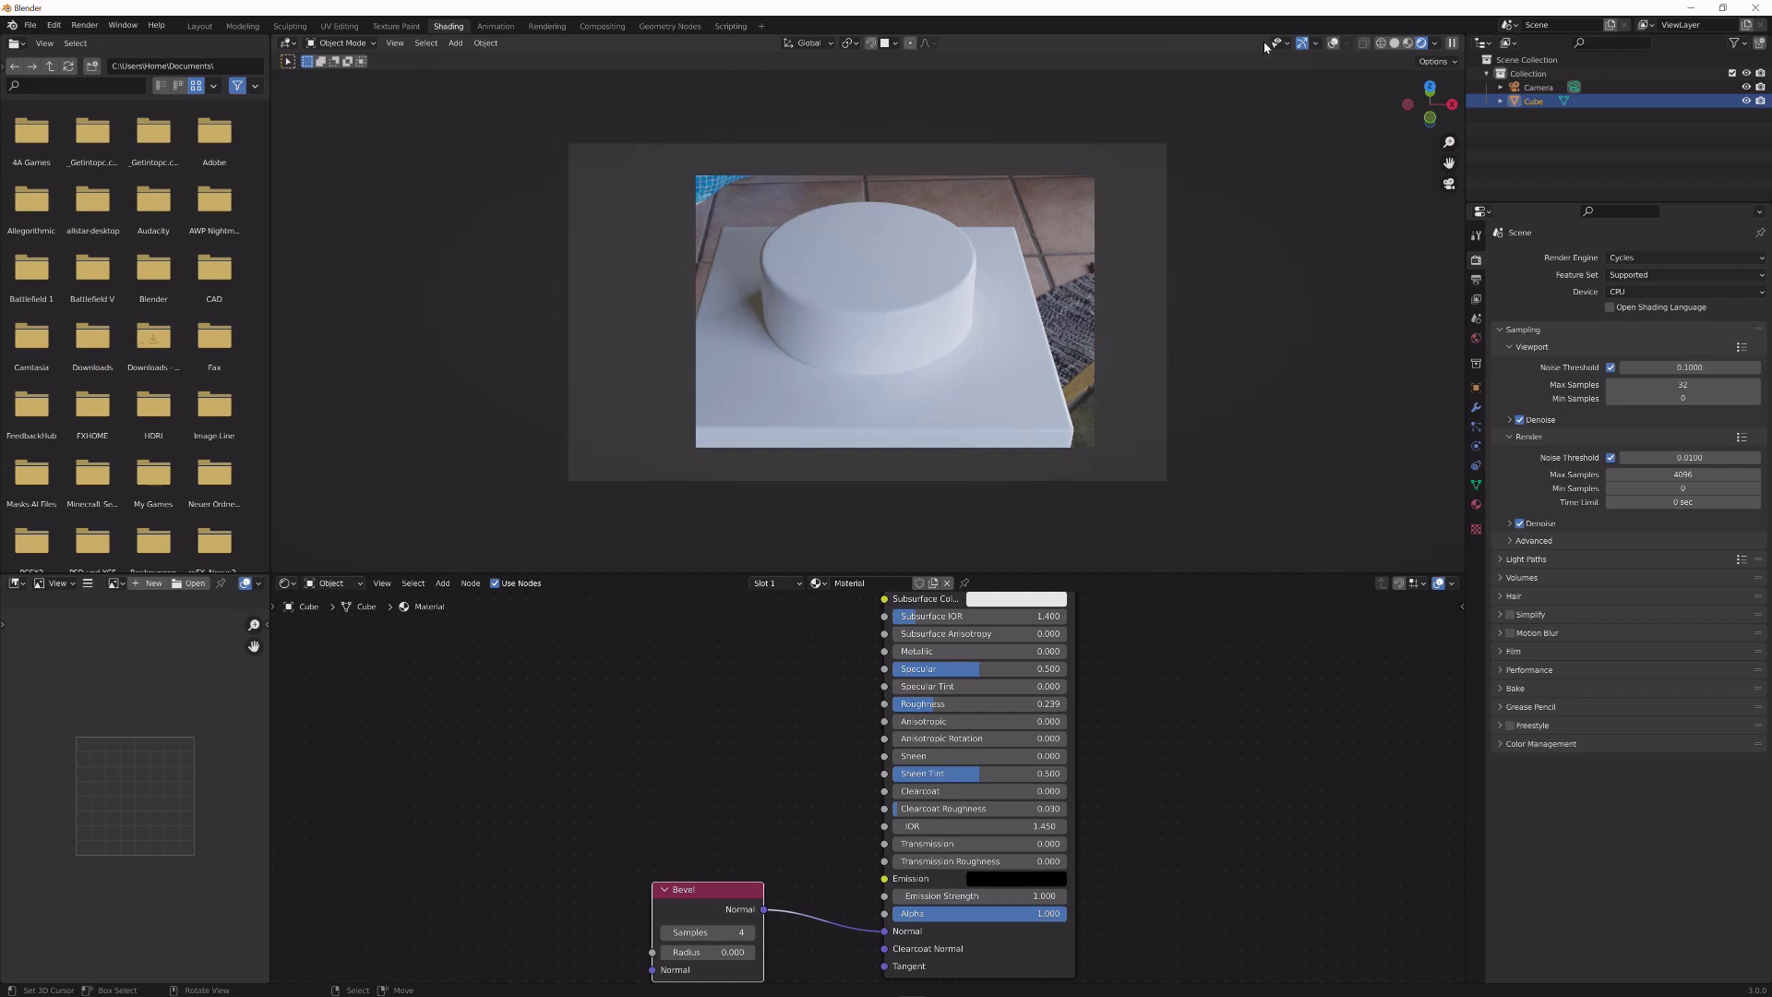
# - Switch the viewport to Material Preview shading and show the overlays again
pyautogui.click(1408, 43)
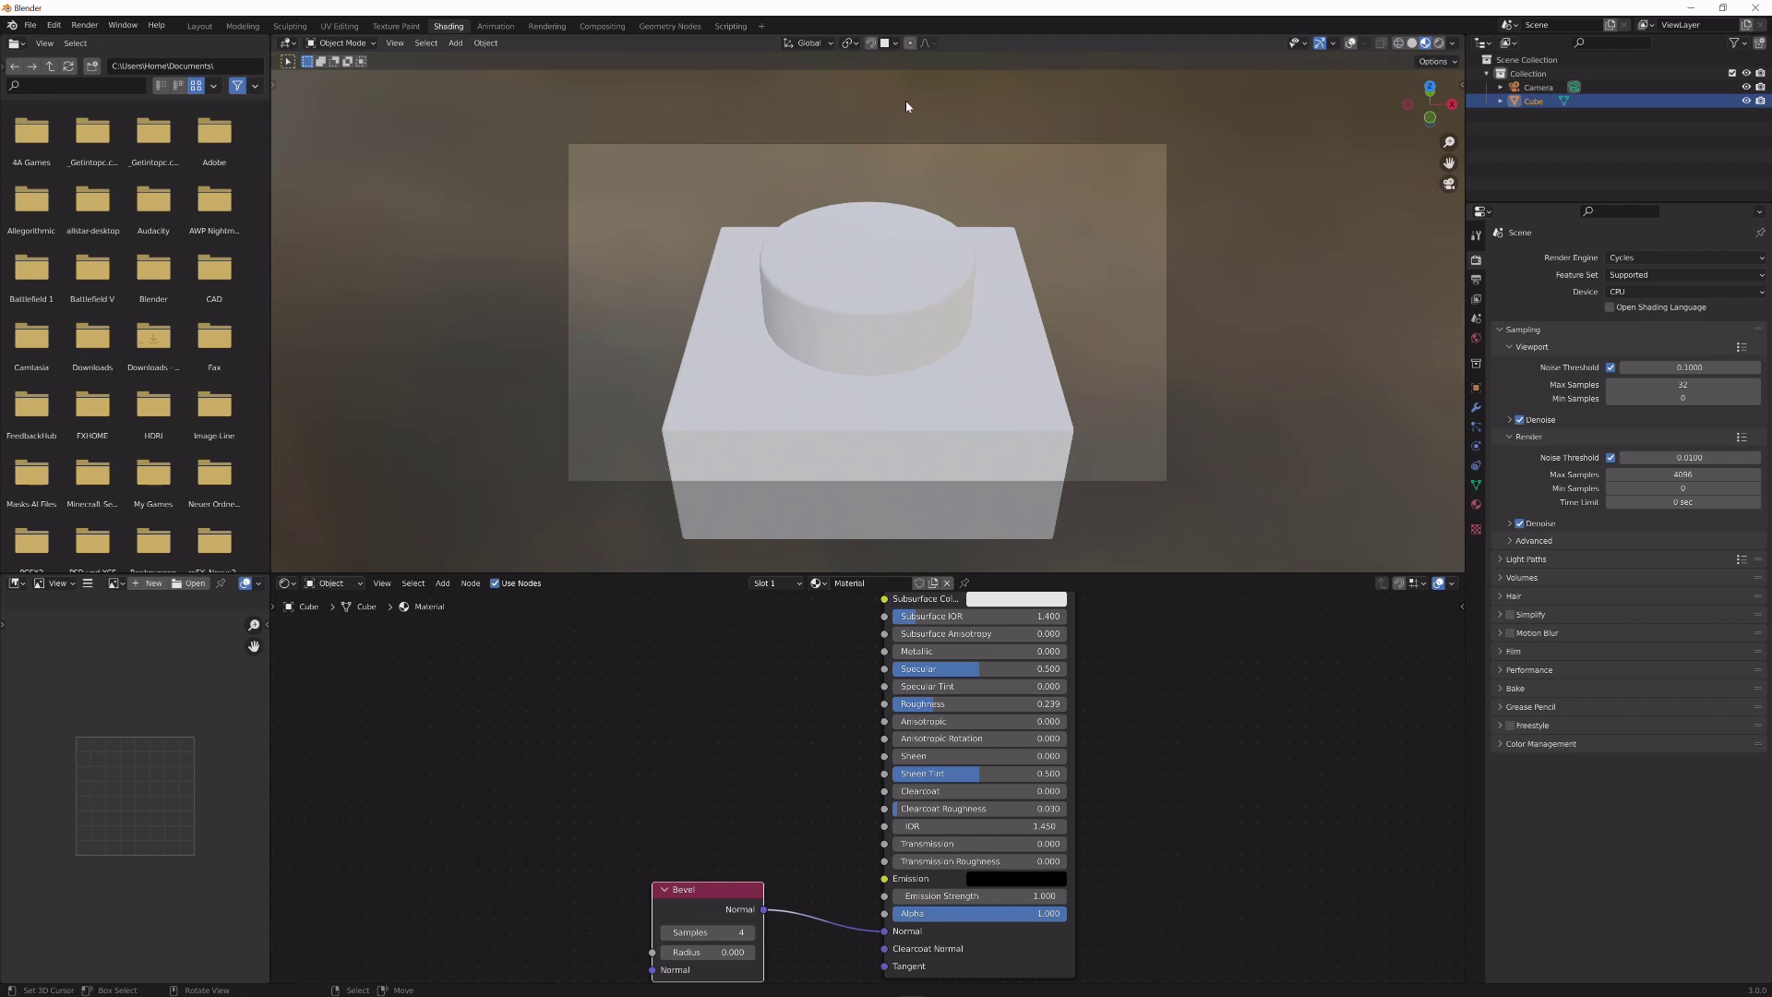
pyautogui.click(1350, 43)
# - Add a second UV map to the brick mesh and unwrap only the stud's top face into it
pyautogui.press('Tab')
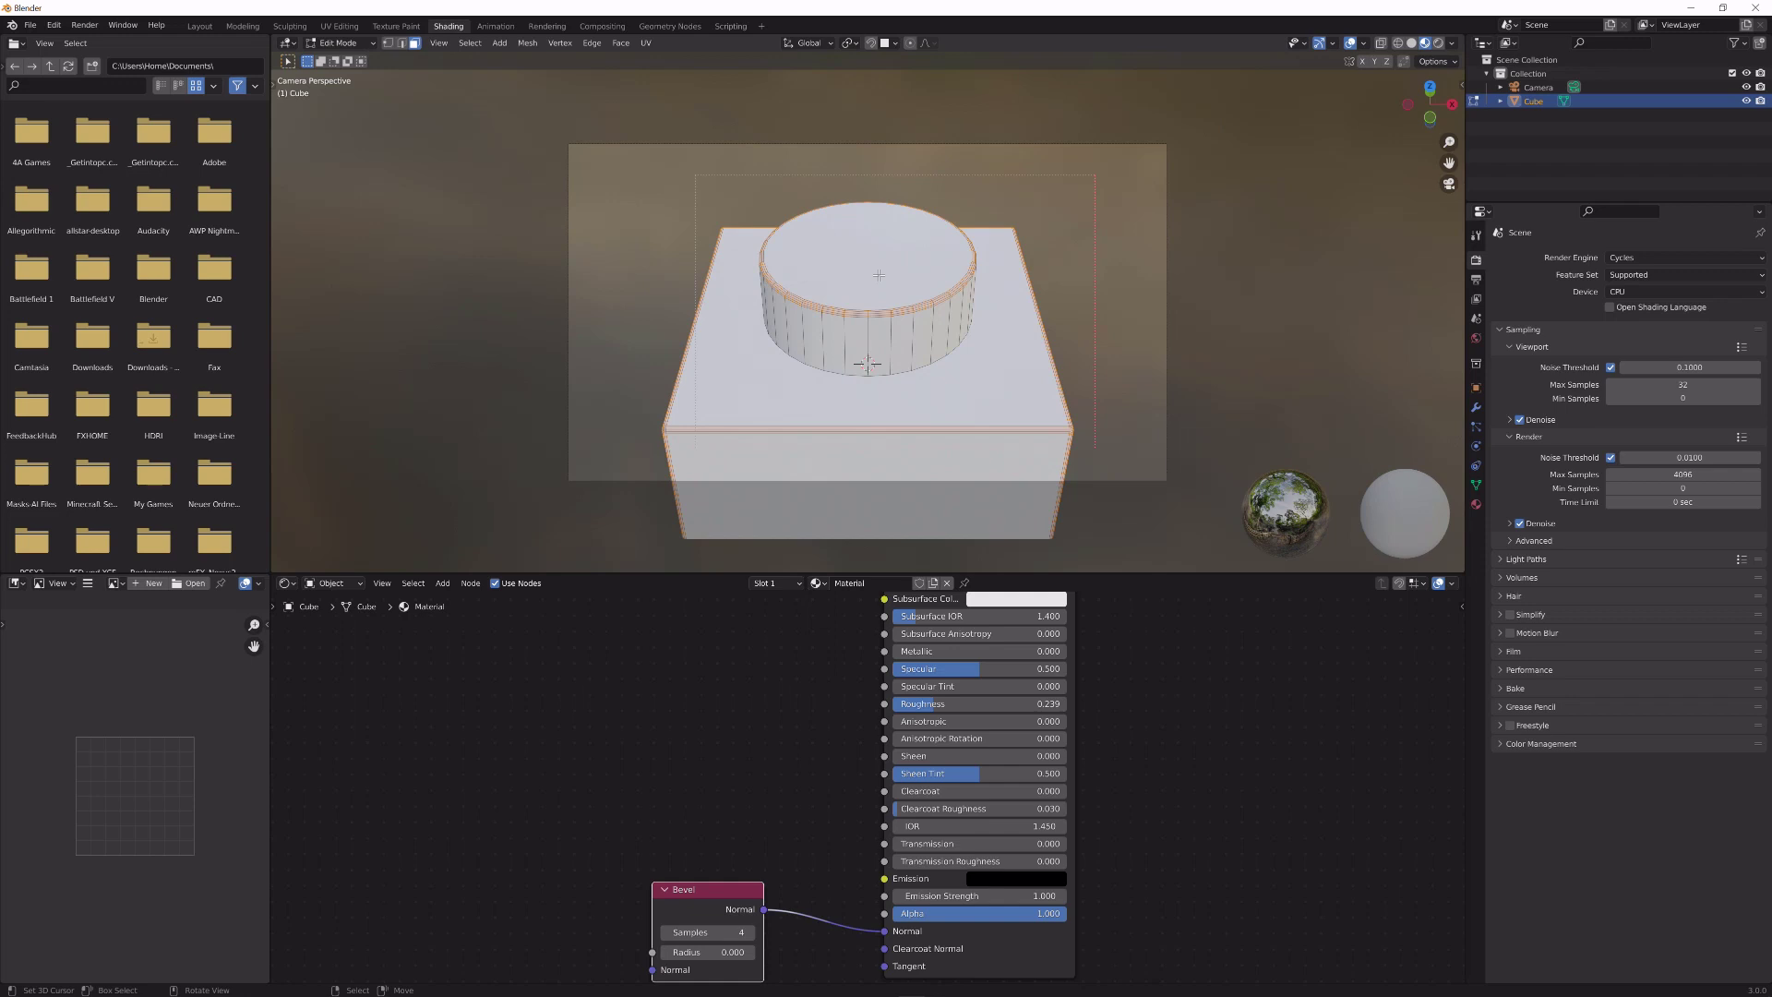
pyautogui.click(879, 275)
pyautogui.click(1477, 486)
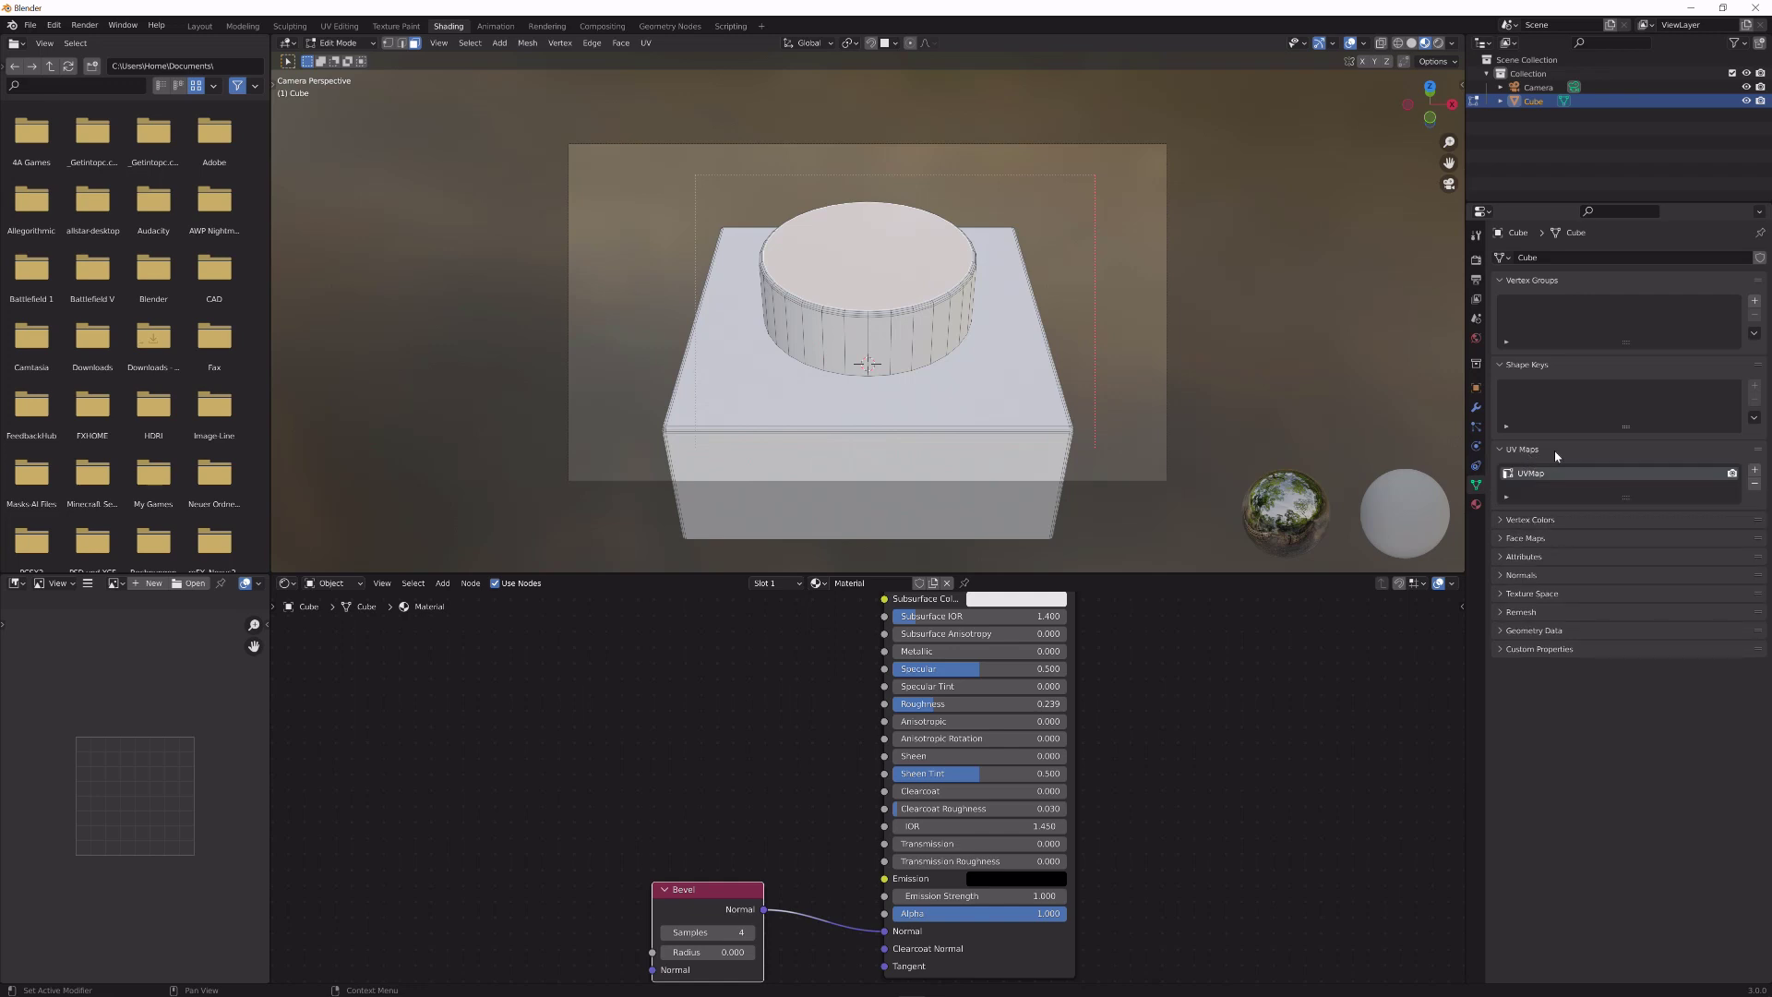
pyautogui.click(1755, 470)
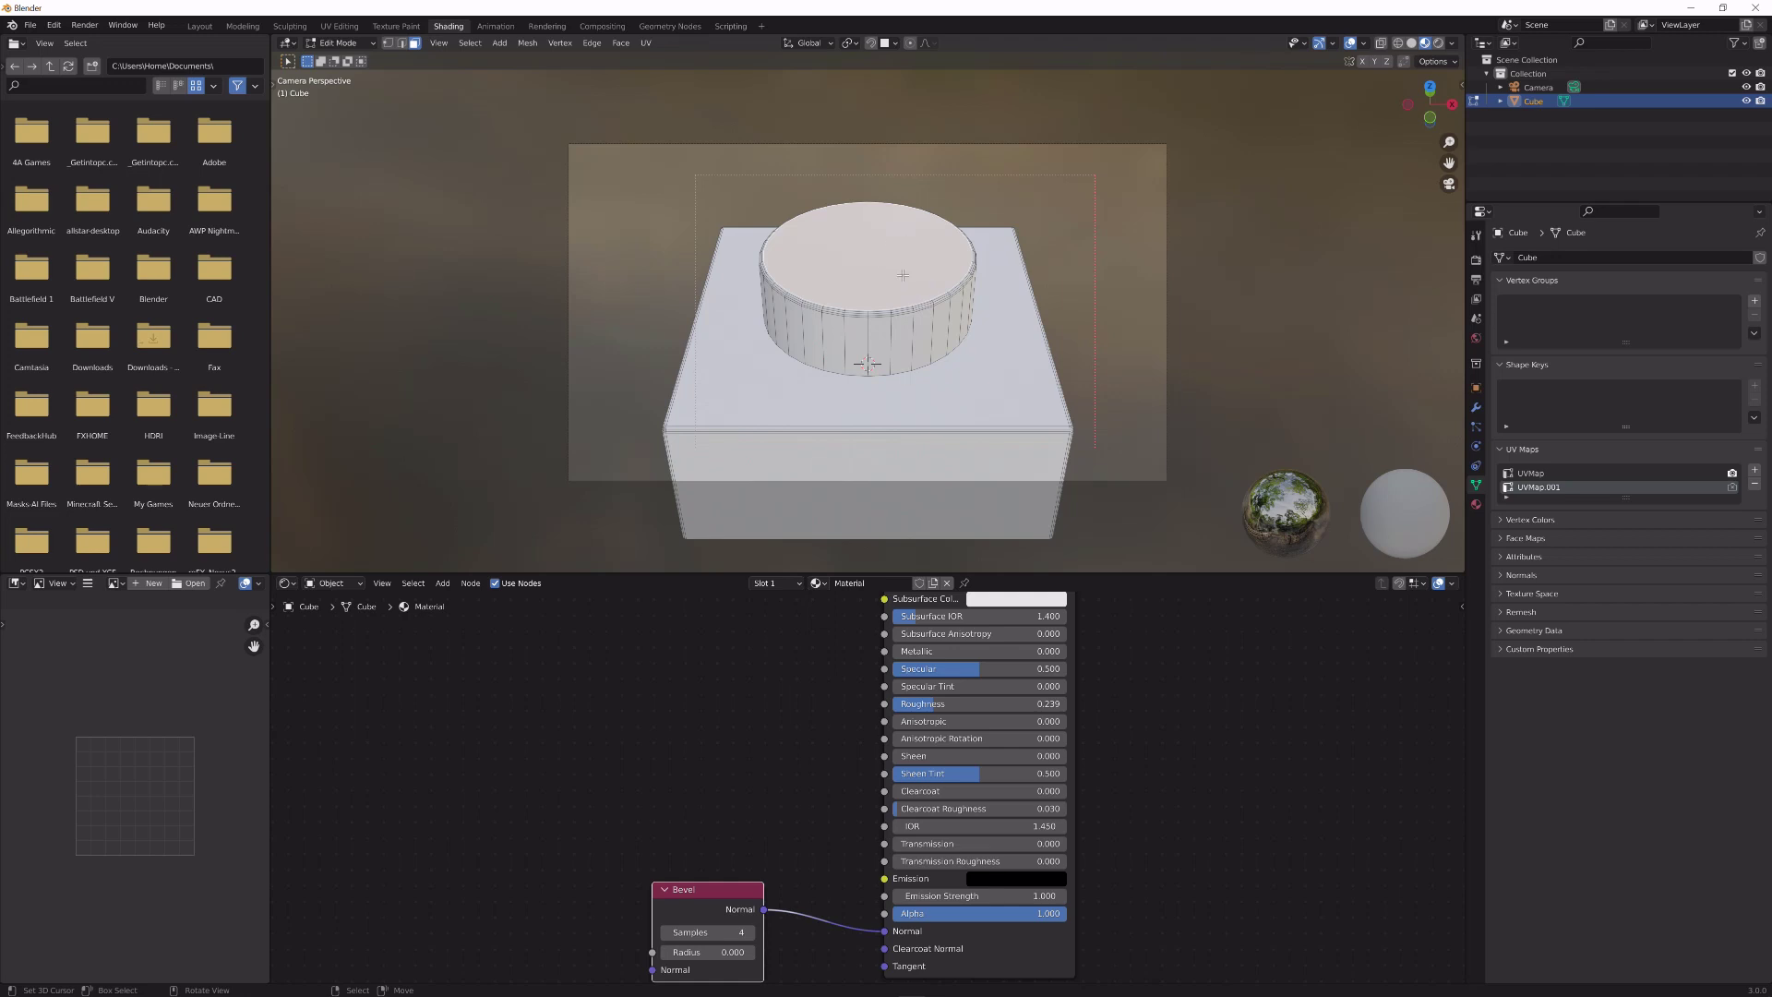
pyautogui.press('u')
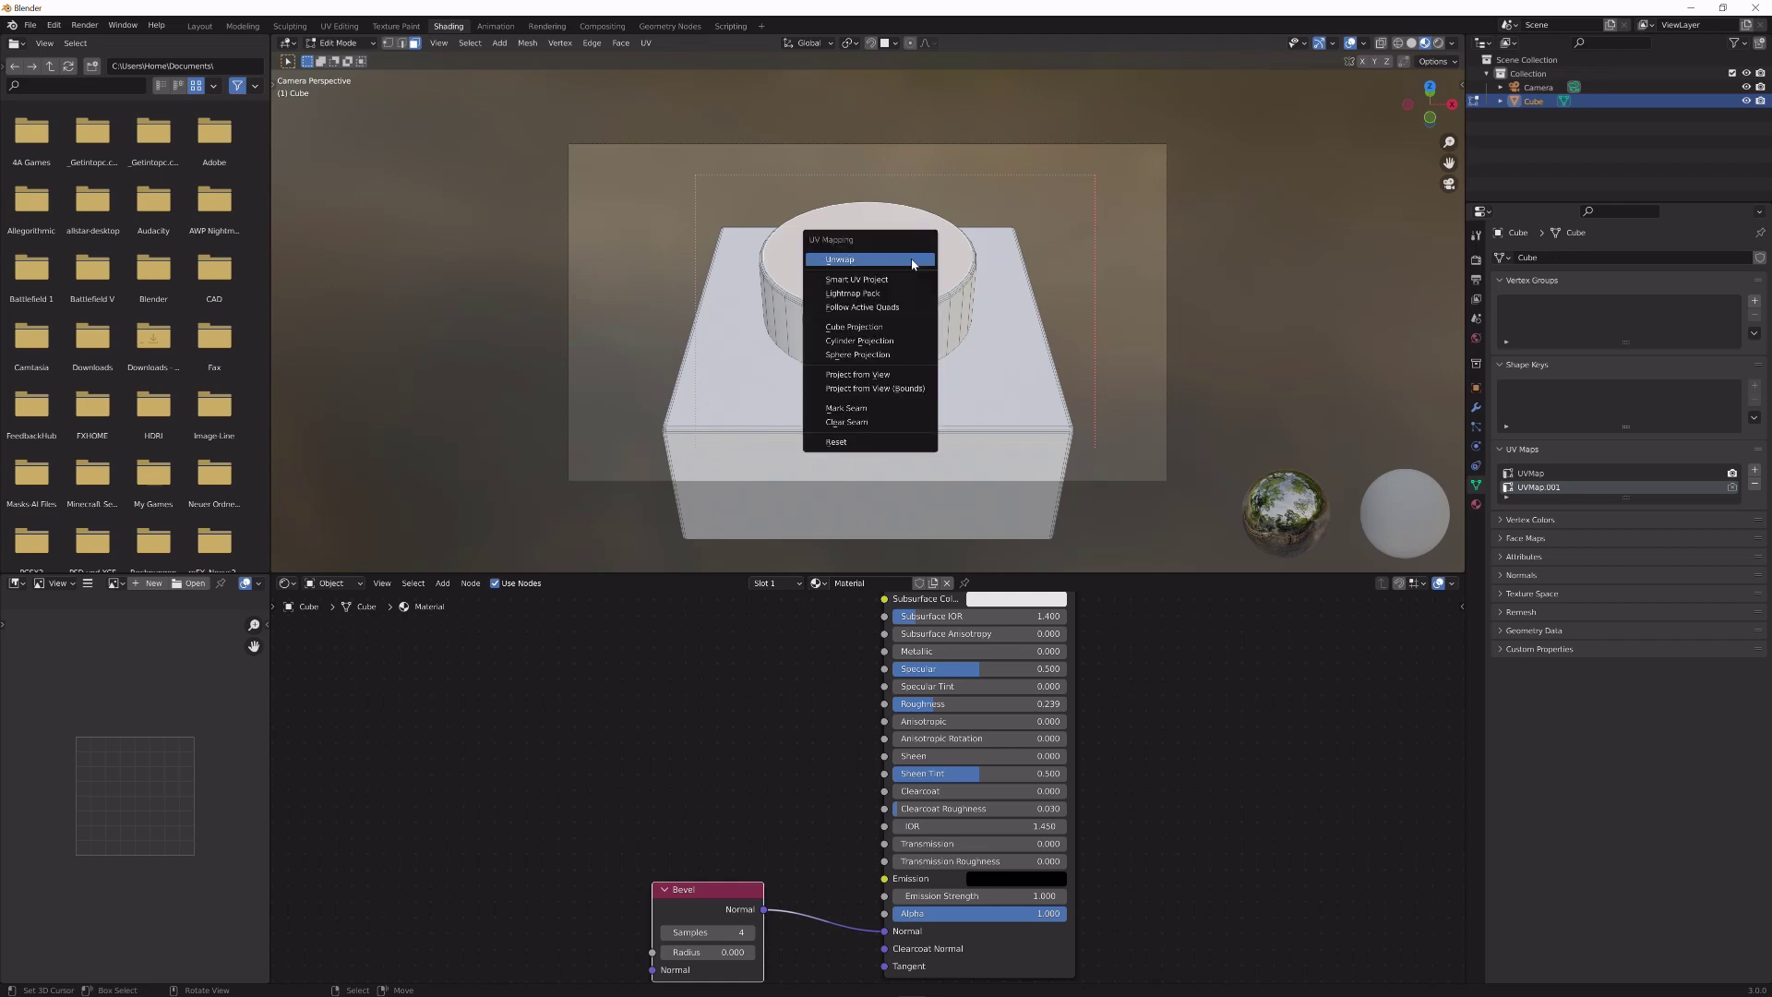
pyautogui.click(916, 262)
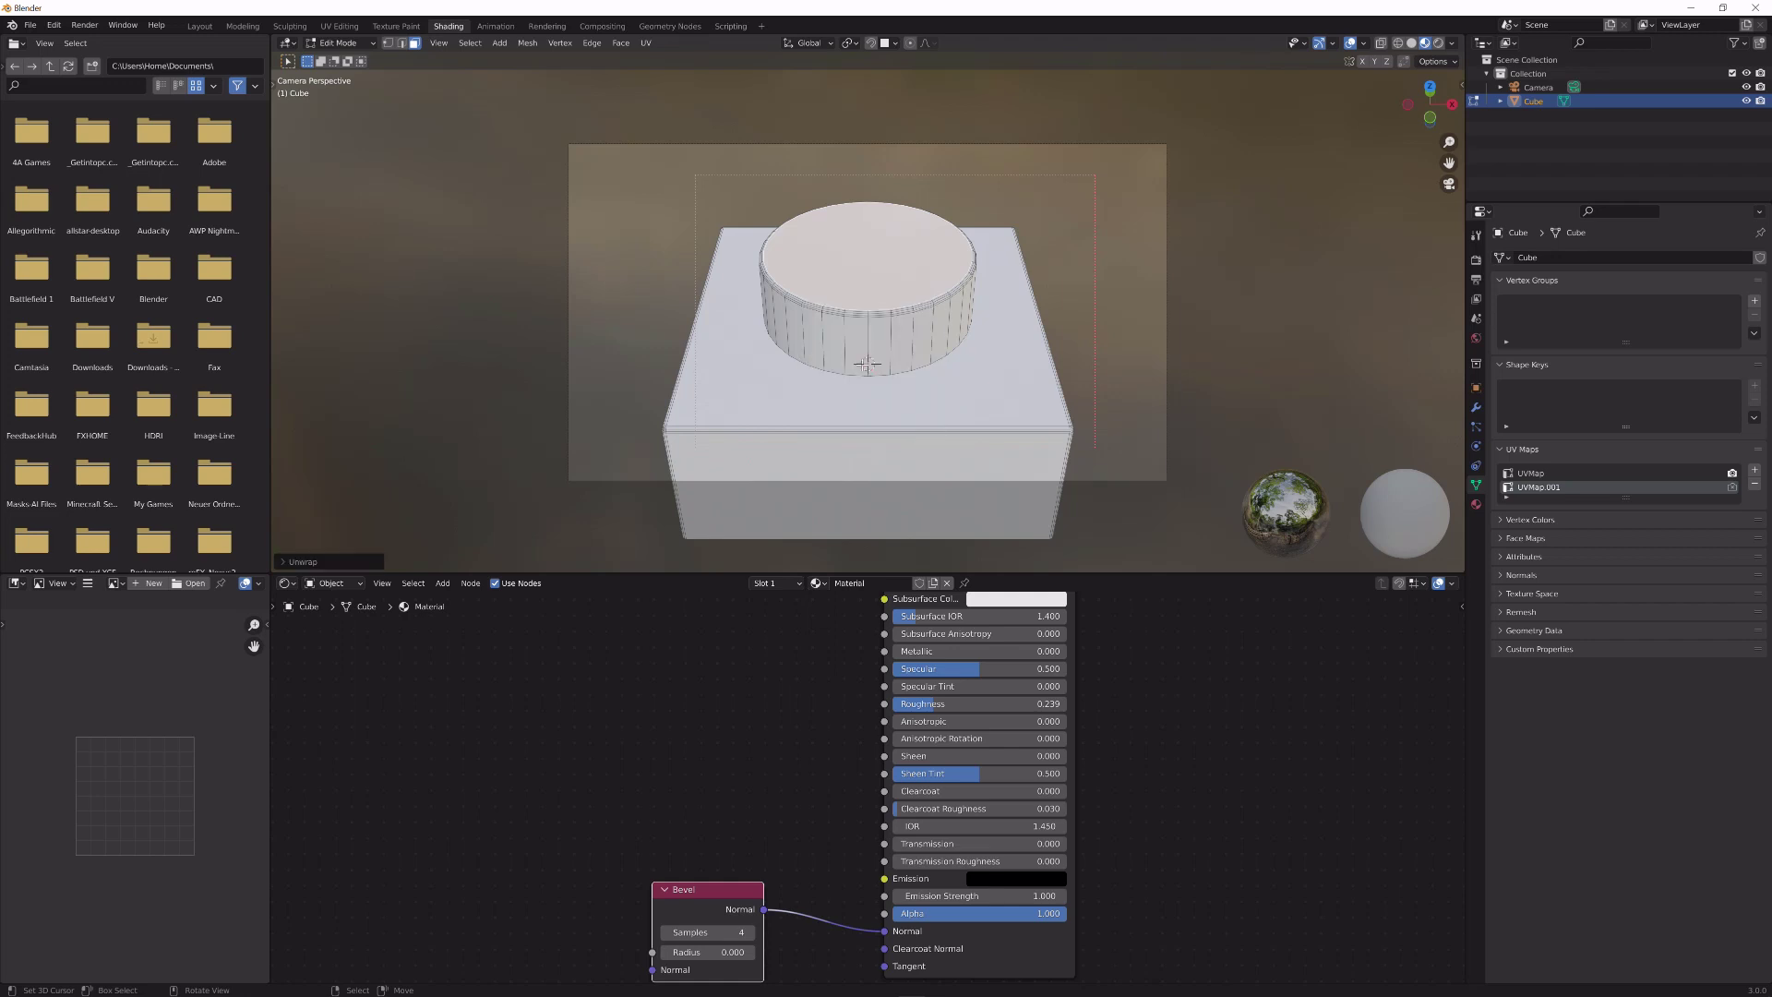
pyautogui.press('Tab')
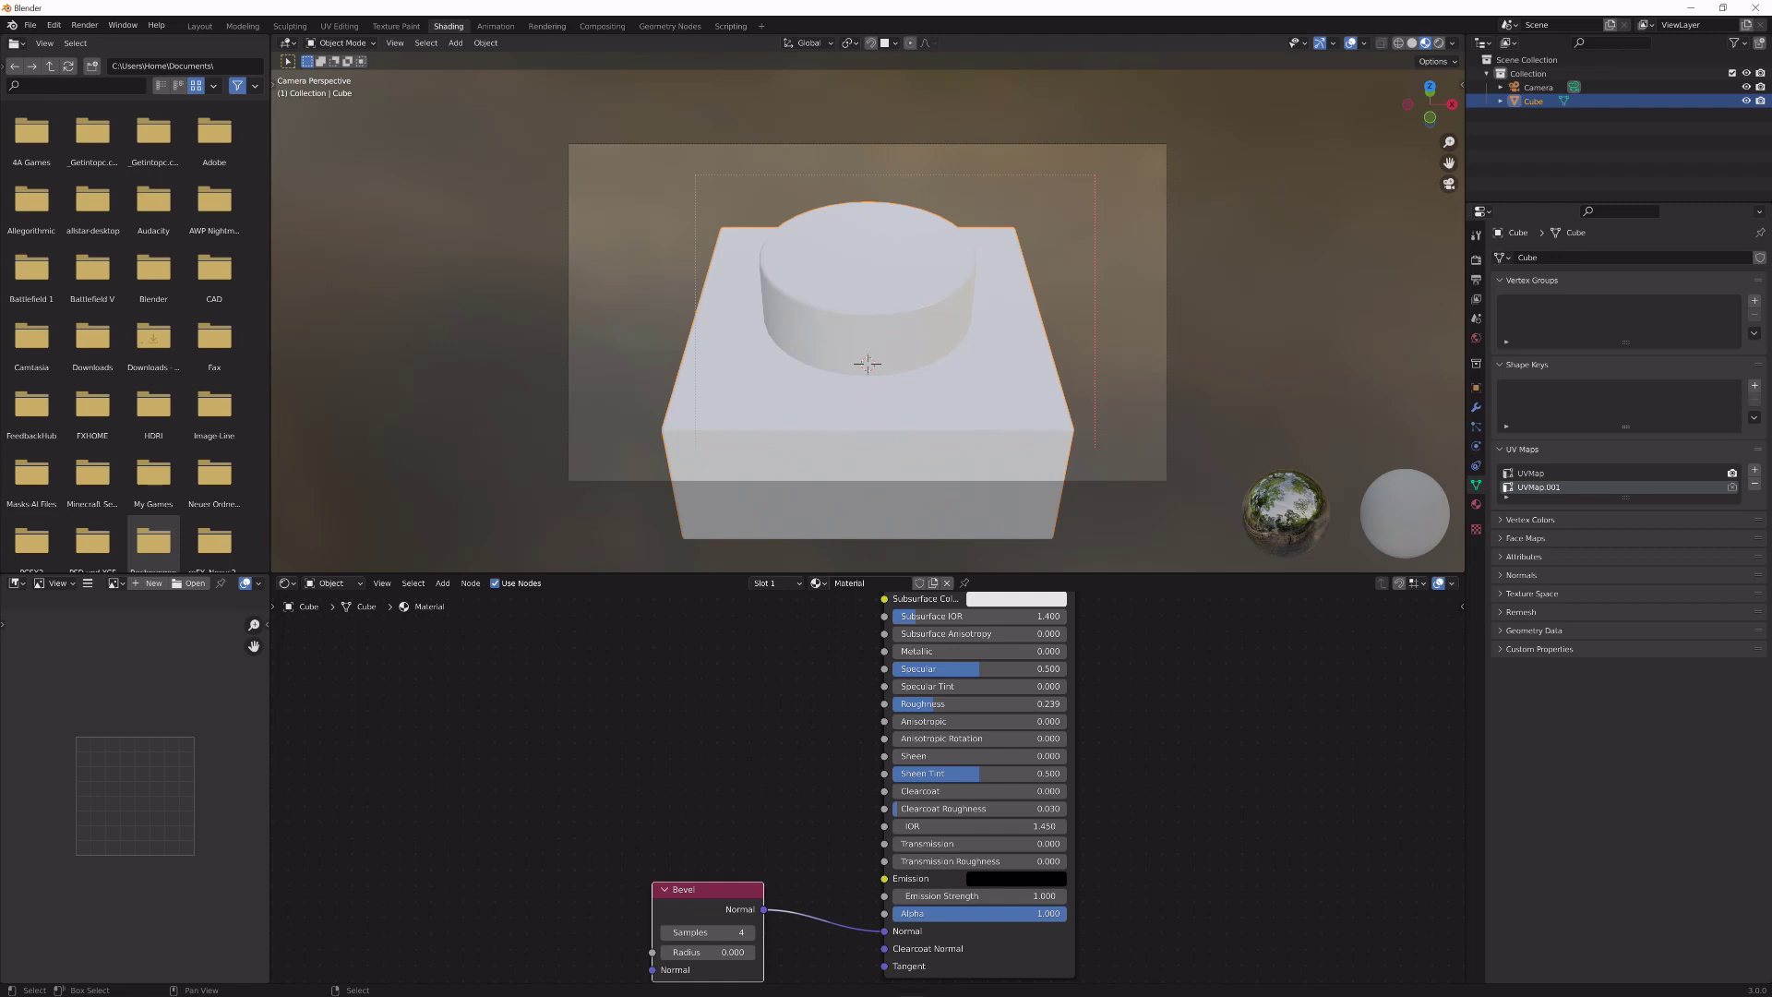
# - Add the logo normal.png image to the material as a texture node placed before the Bevel node
pyautogui.moveTo(153, 541); pyautogui.dragTo(453, 826)
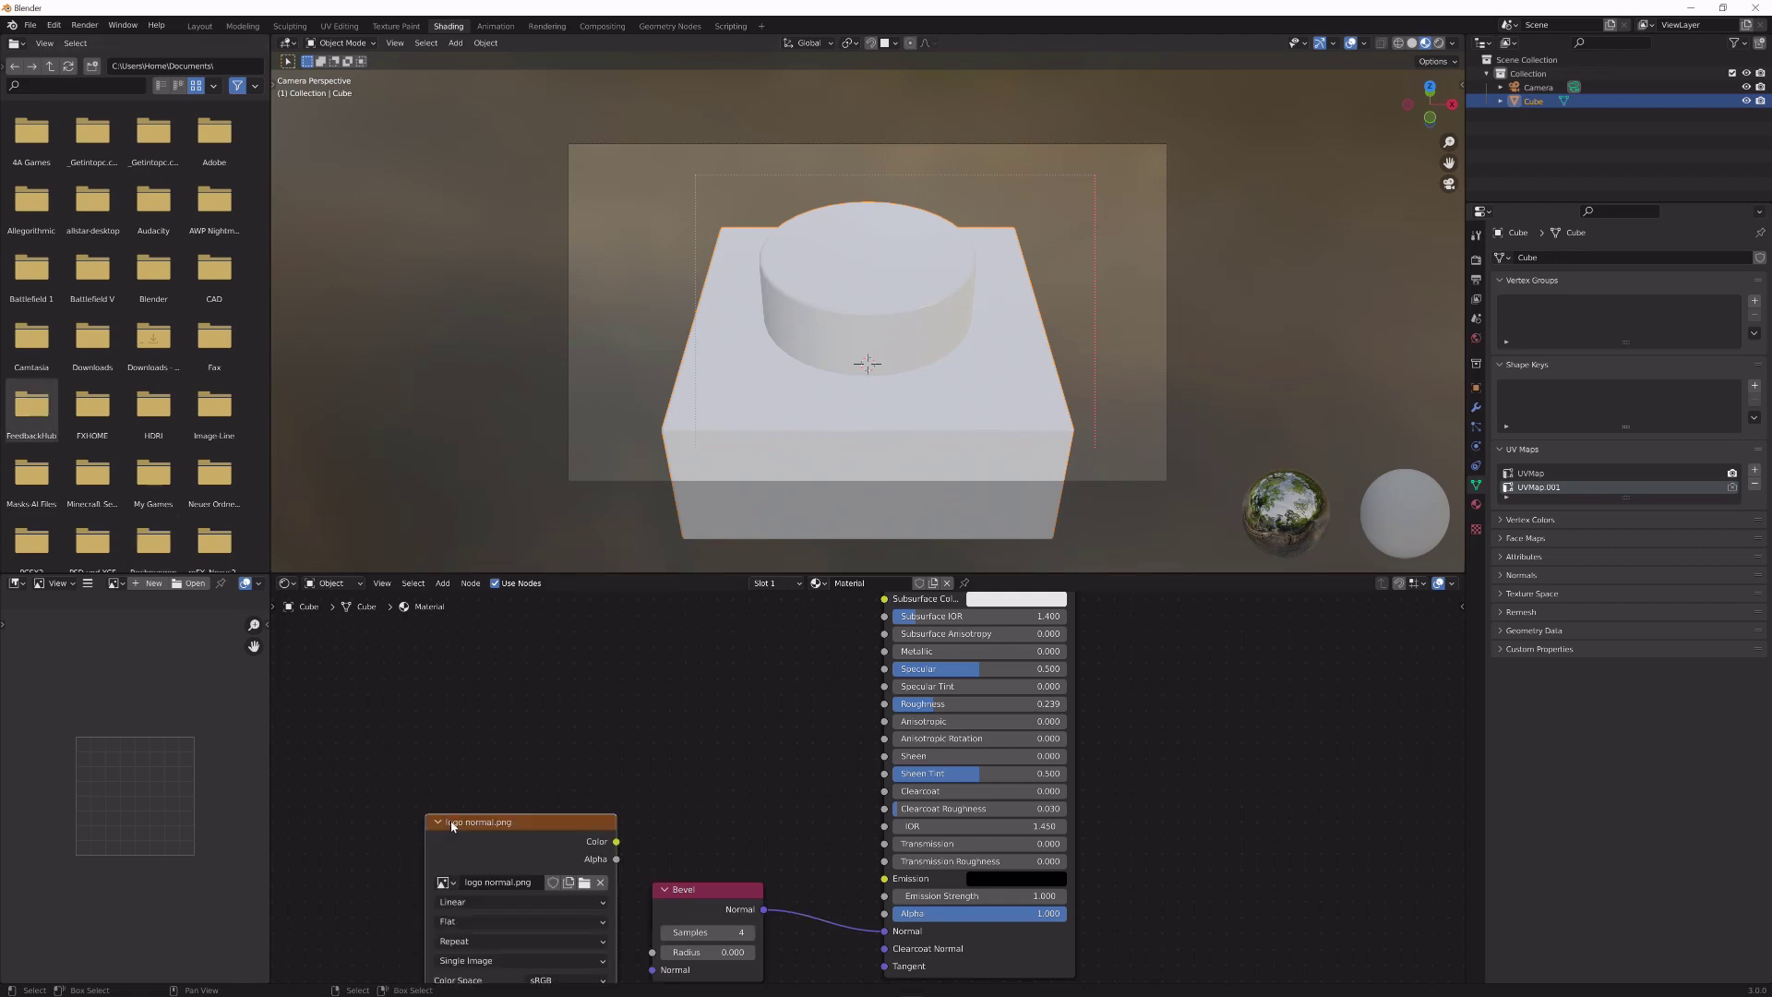
pyautogui.scroll(2, 452, 826)
pyautogui.moveTo(429, 870); pyautogui.dragTo(637, 691, button='middle')
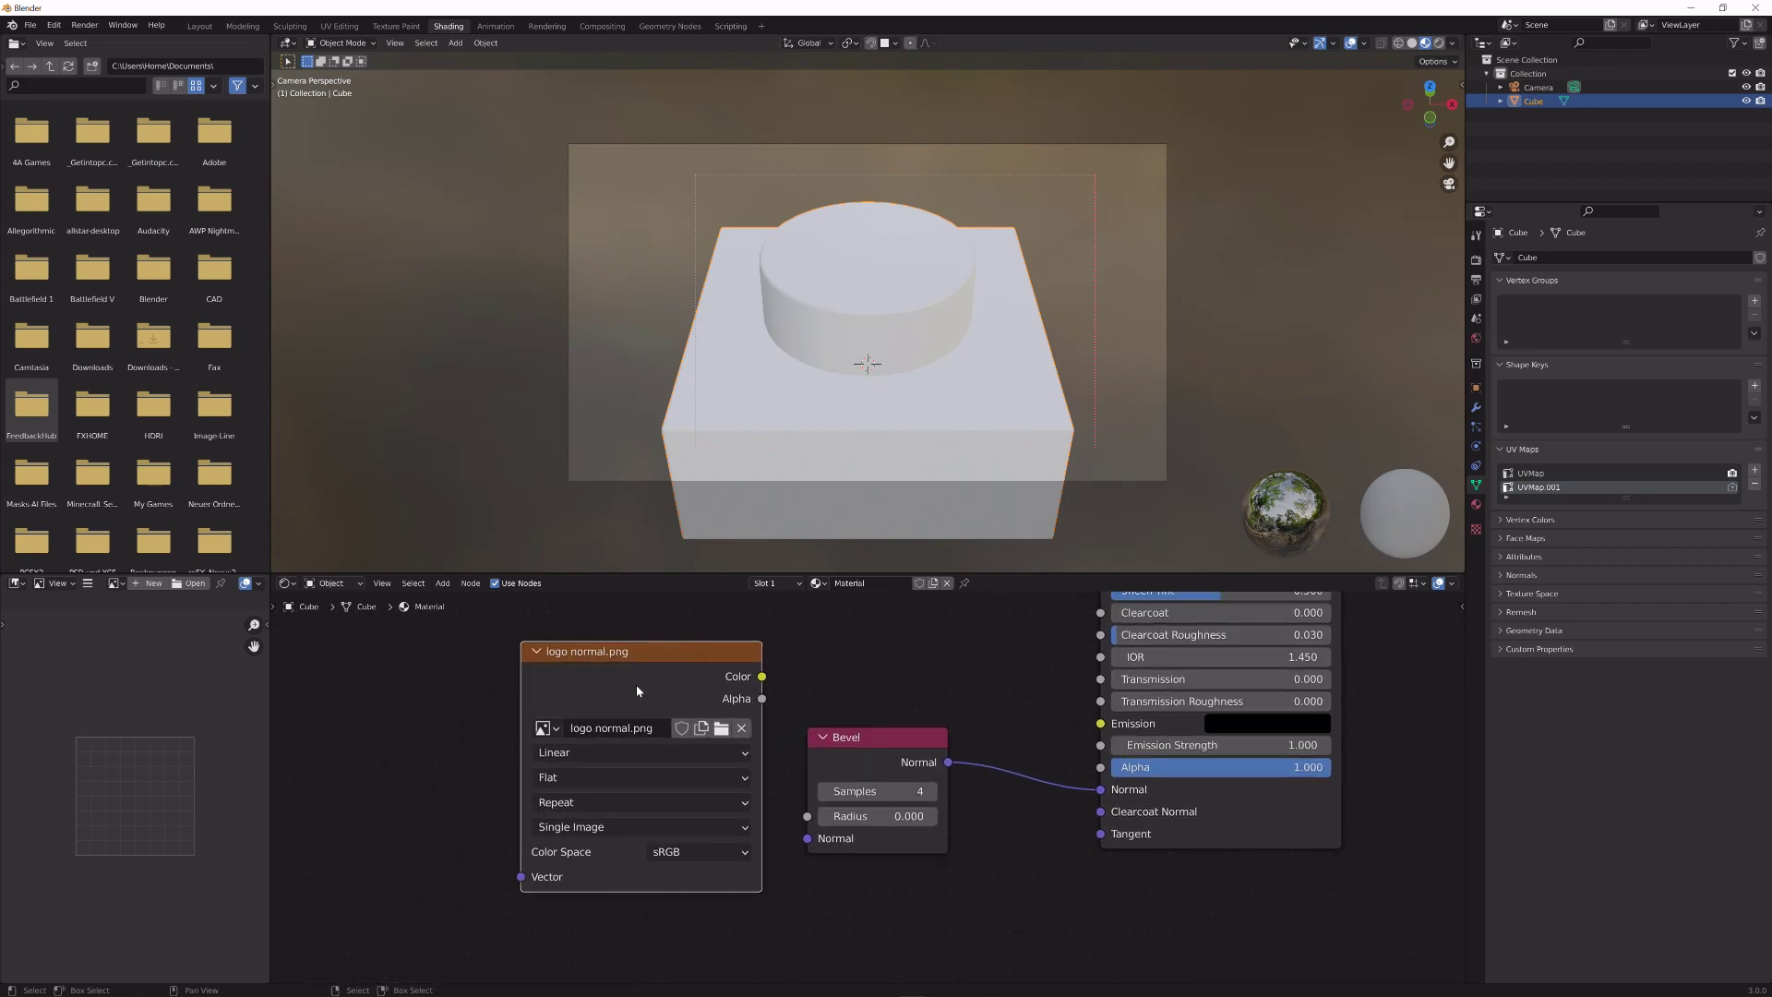
pyautogui.scroll(-1, 636, 684)
pyautogui.moveTo(637, 685); pyautogui.dragTo(596, 794)
pyautogui.moveTo(597, 794); pyautogui.dragTo(640, 763, button='middle')
pyautogui.moveTo(602, 763); pyautogui.dragTo(620, 752)
pyautogui.moveTo(501, 933); pyautogui.dragTo(646, 895, button='middle')
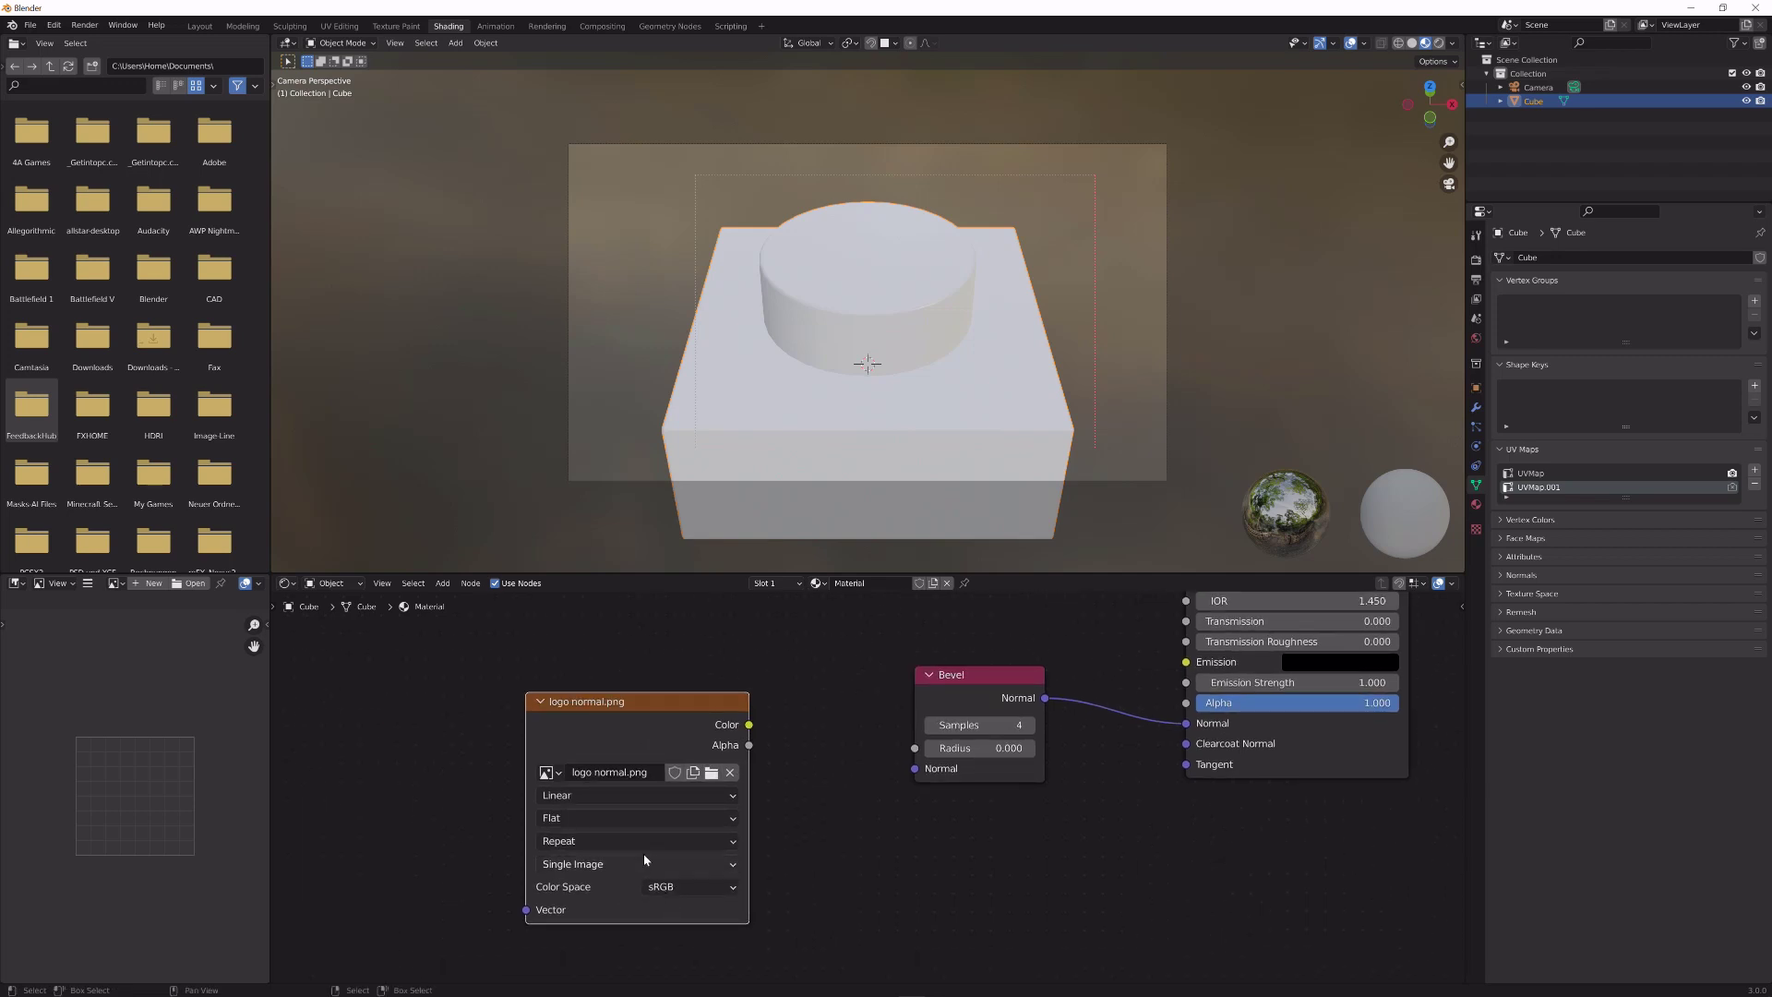
# - Set the logo texture's color space to Non-Color and connect its Color output to the Bevel node's Normal input
pyautogui.click(683, 886)
pyautogui.click(703, 808)
pyautogui.moveTo(686, 748); pyautogui.dragTo(912, 771)
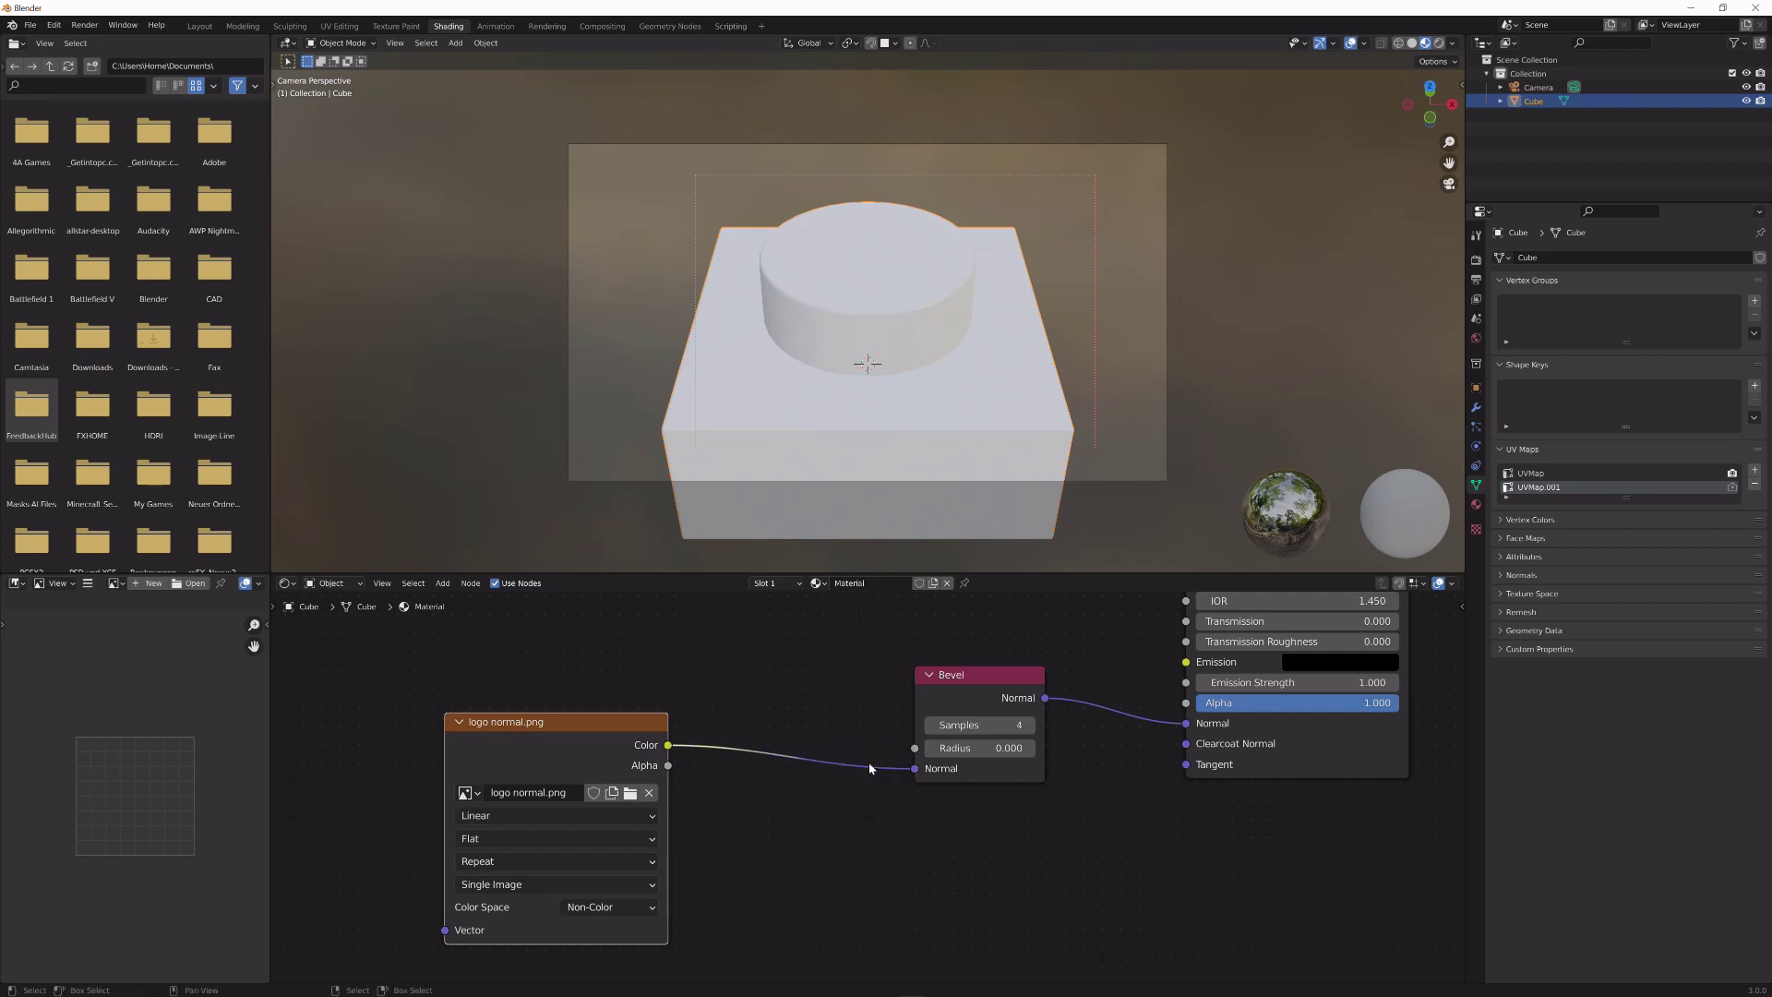
pyautogui.press('g')
pyautogui.click(683, 713)
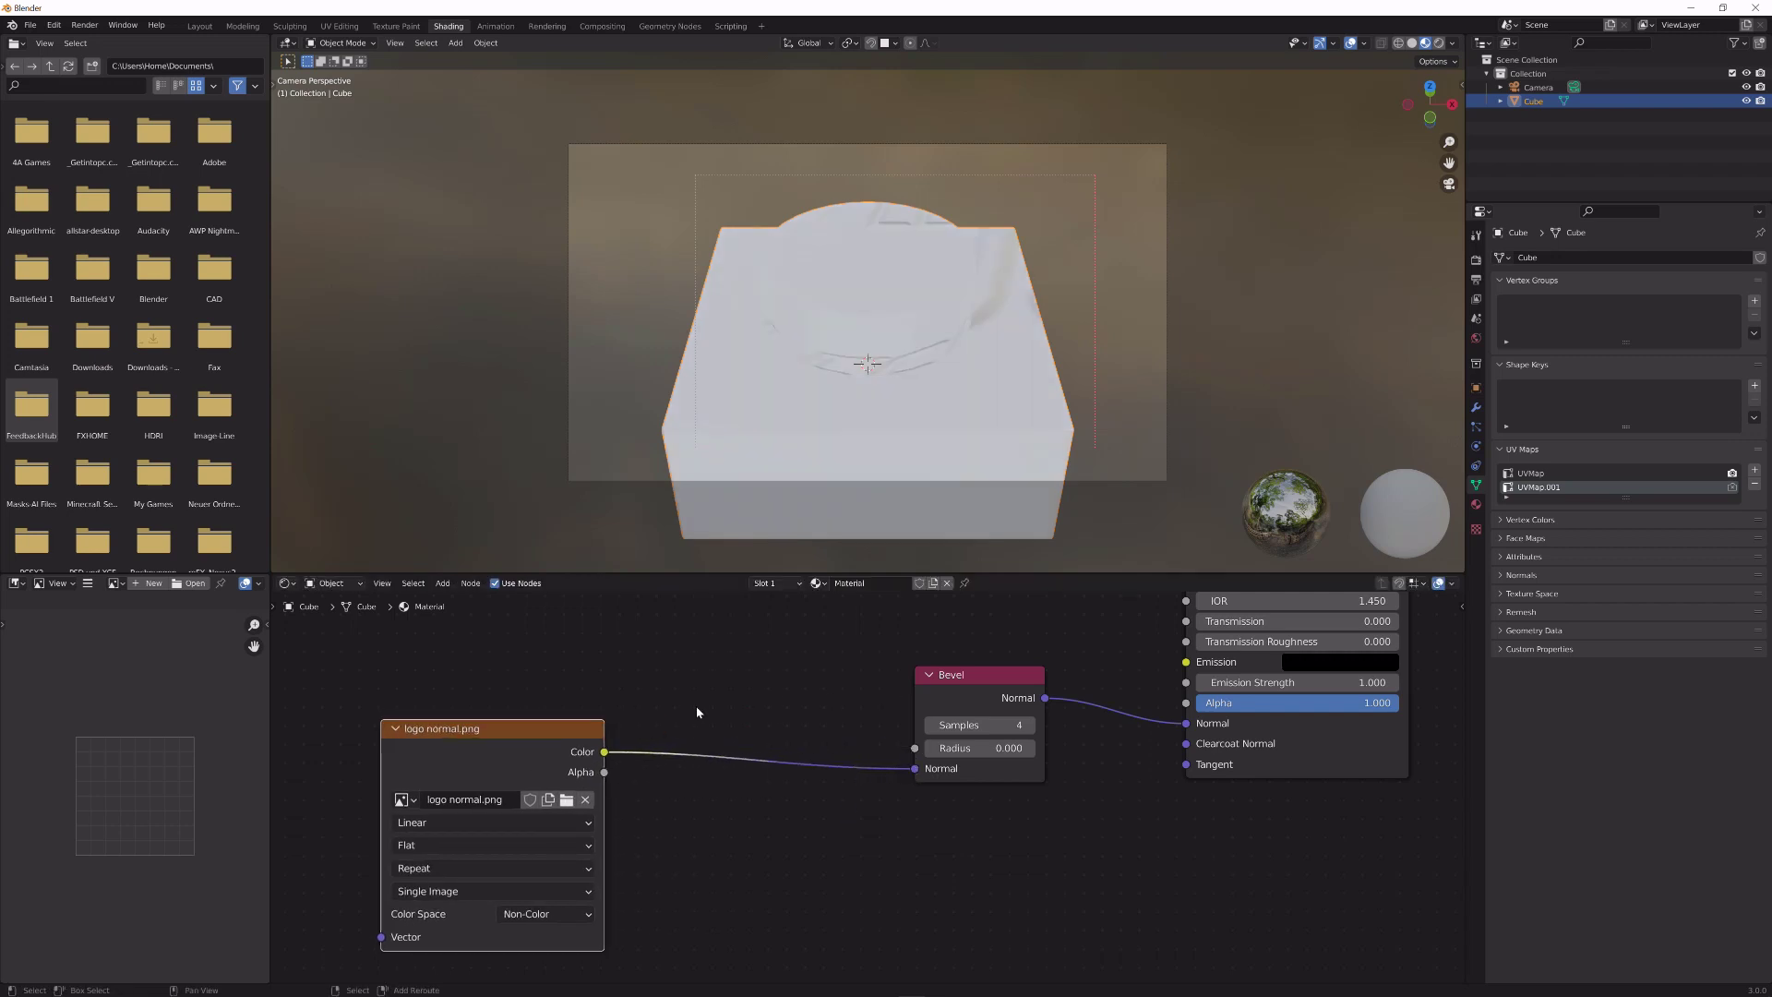
# - Insert a Normal Map node between the logo texture's Color output and the Bevel node's Normal input
pyautogui.hotkey('shift', 'a')
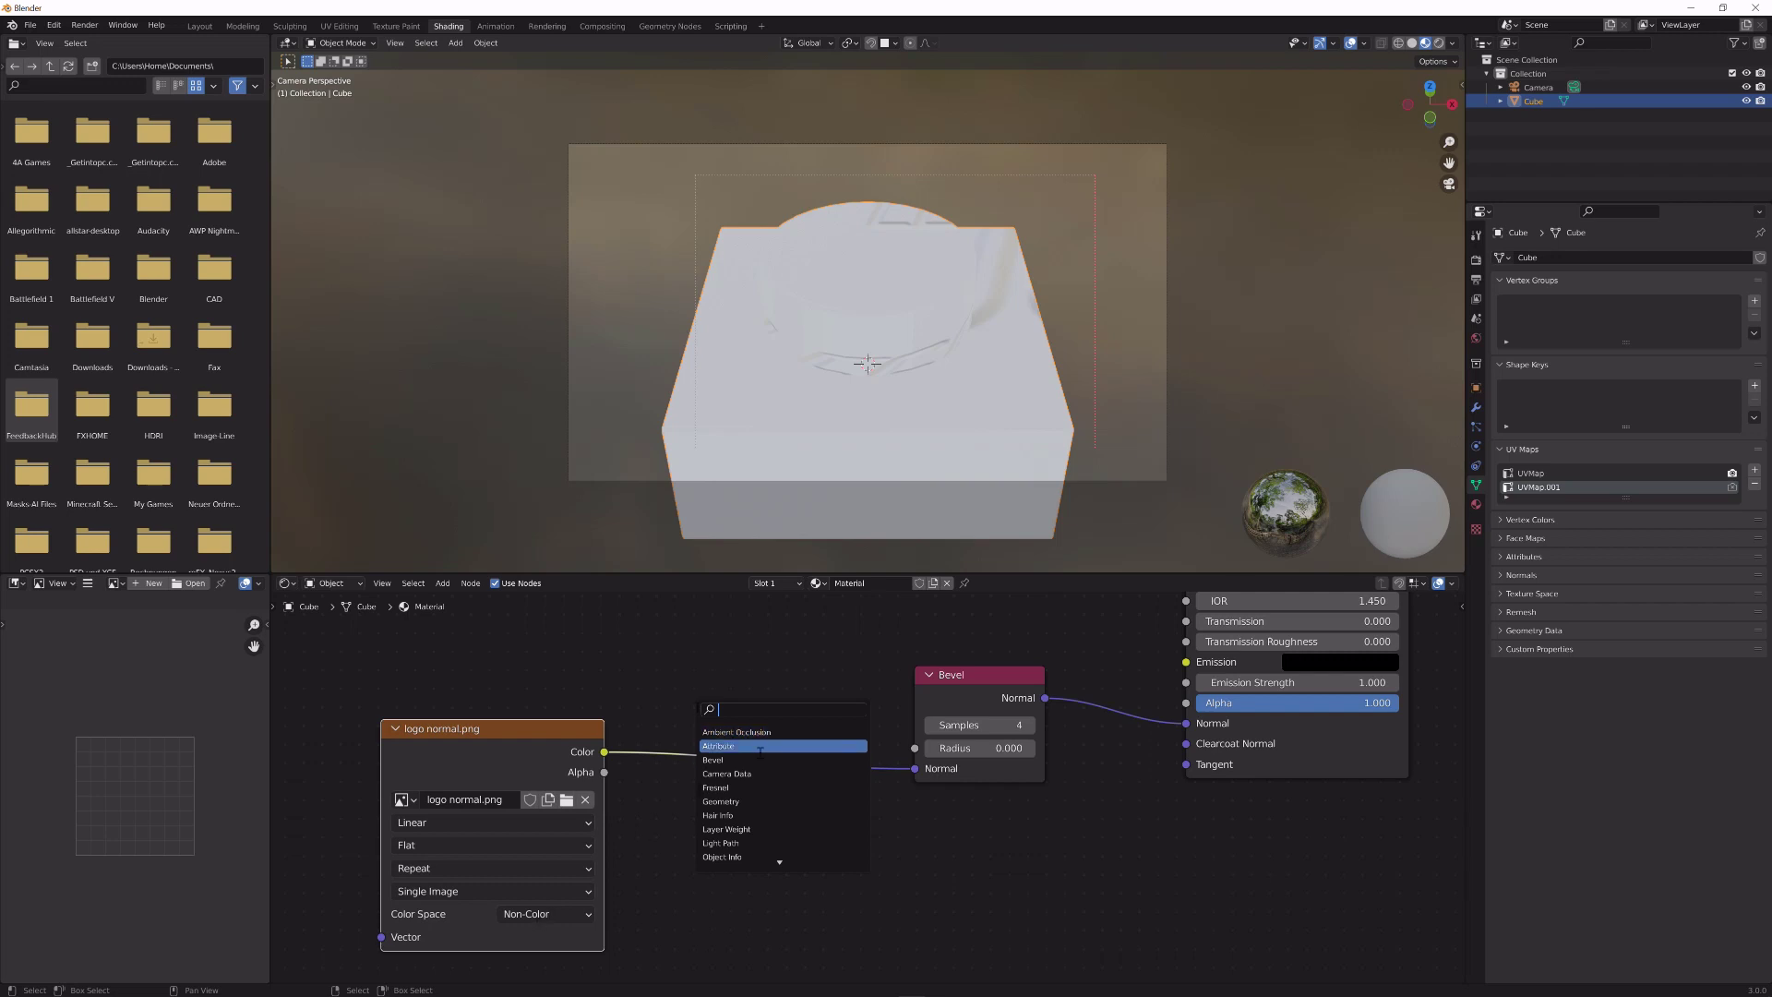
pyautogui.write('norma')
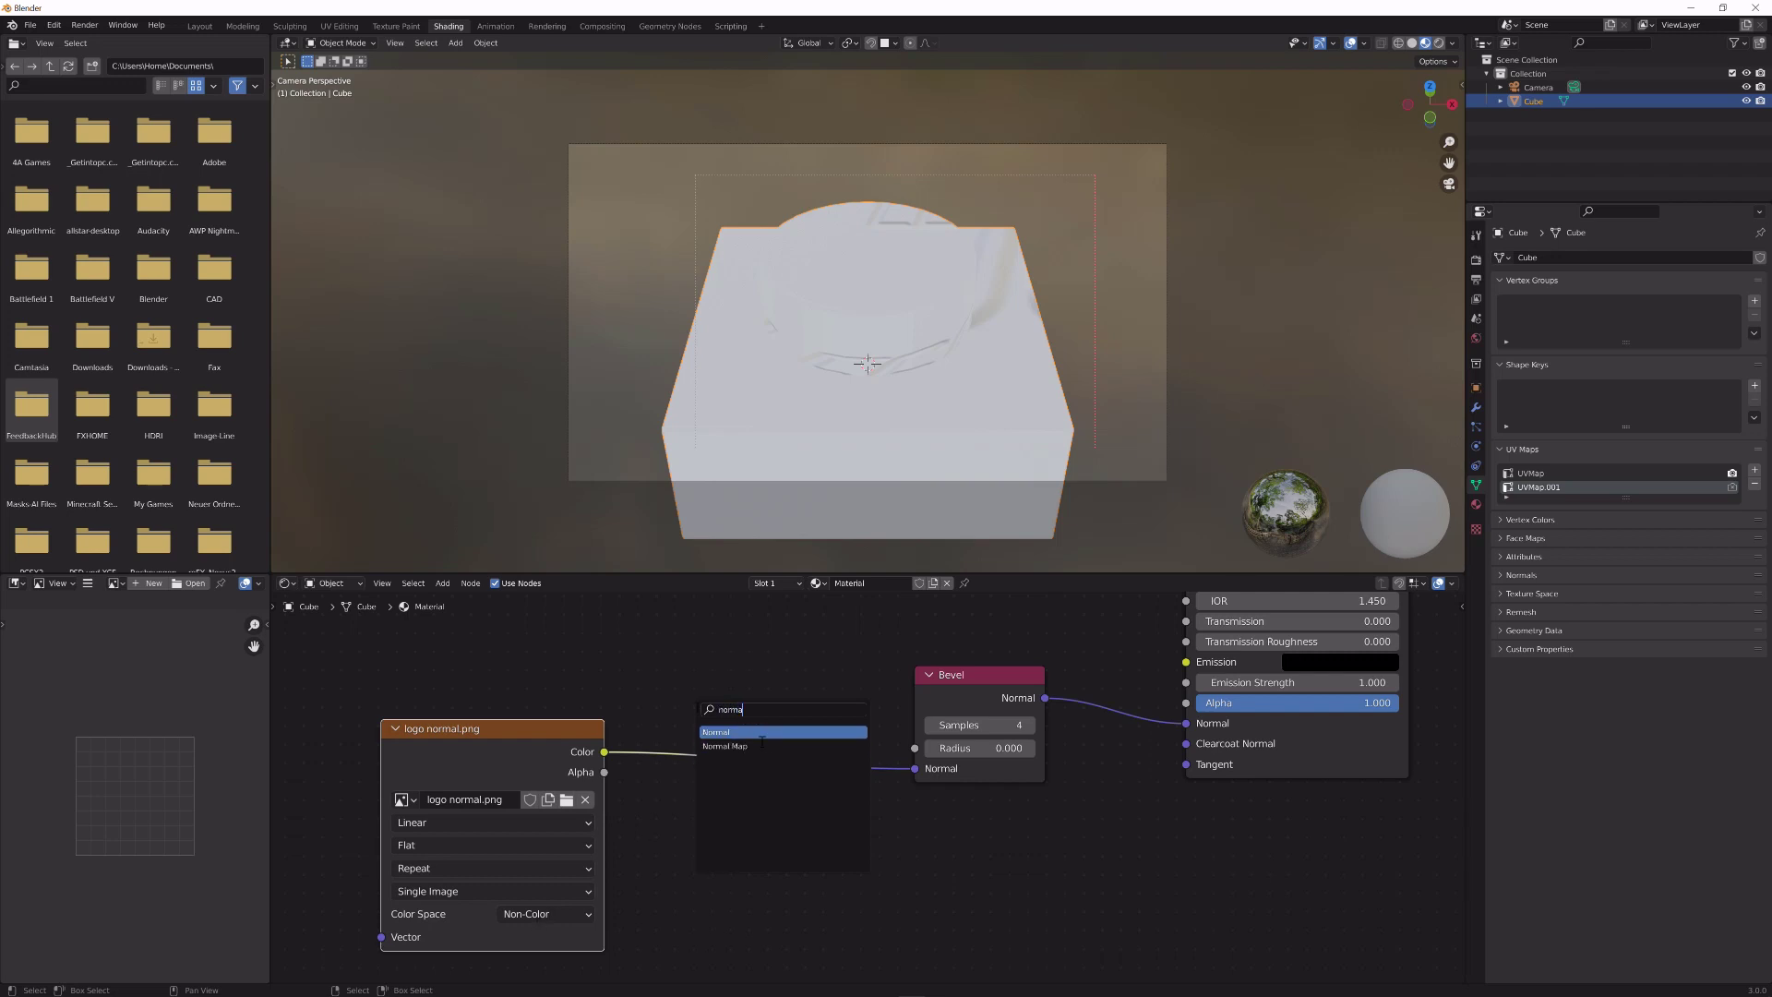
pyautogui.click(762, 744)
pyautogui.click(761, 741)
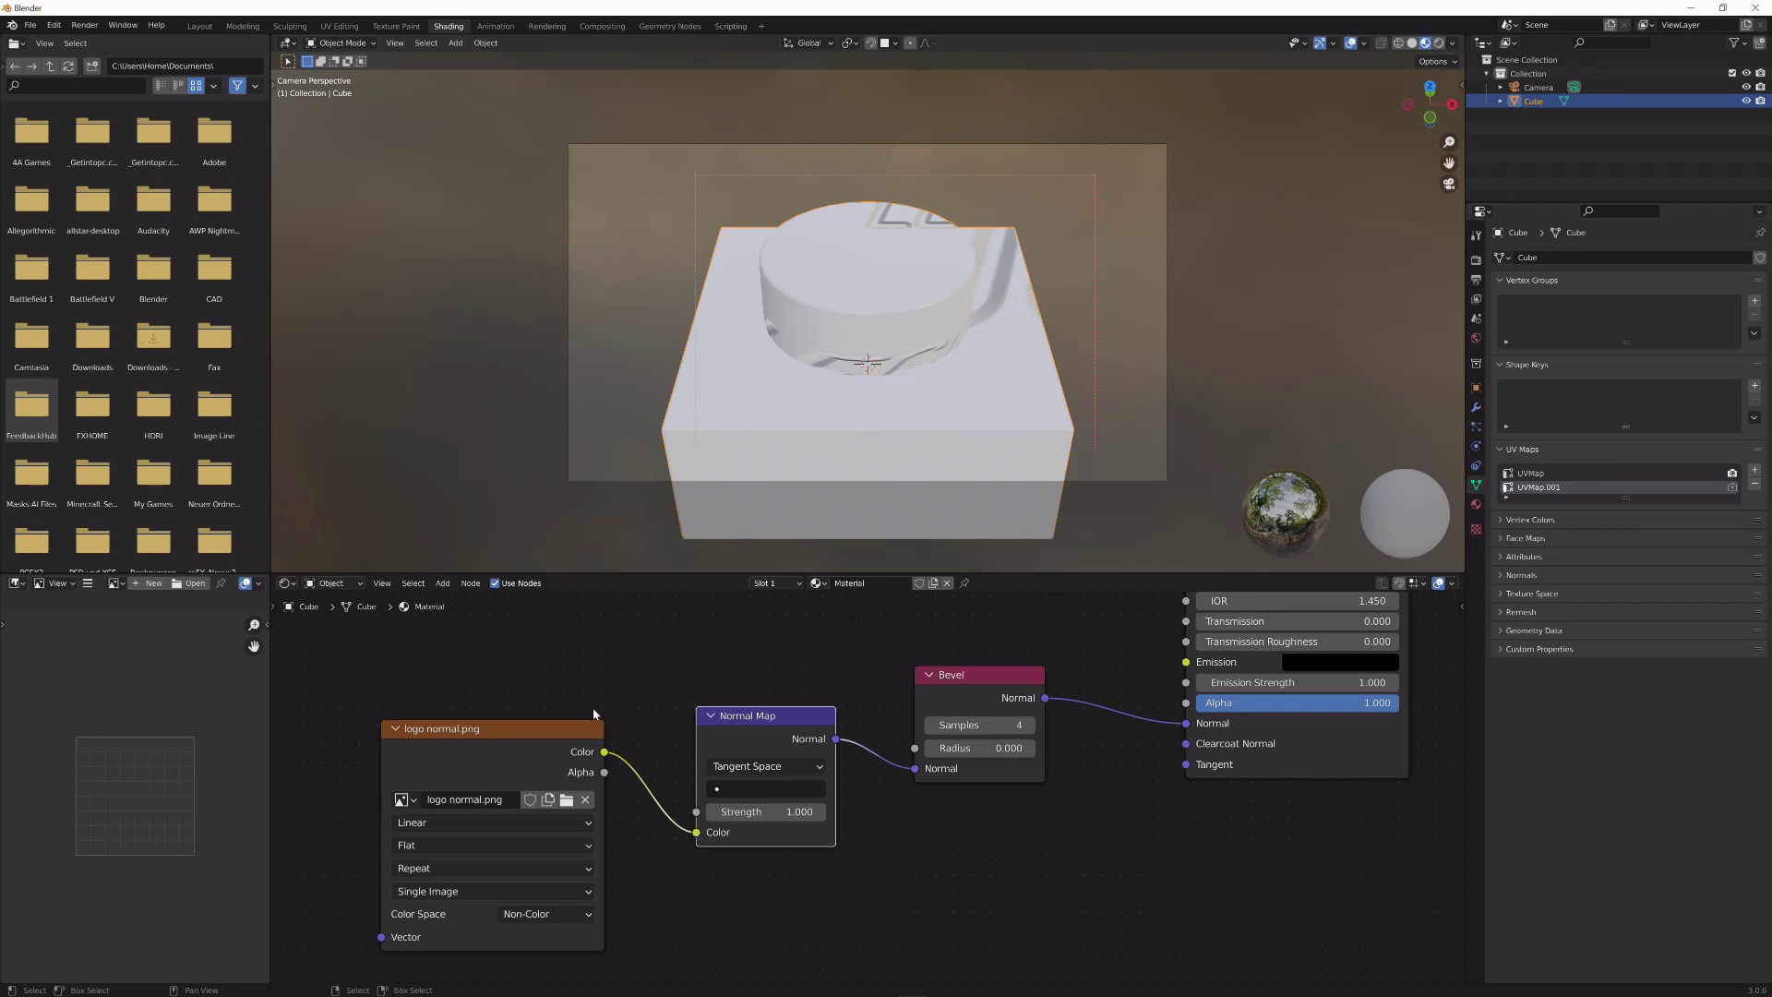
# - Add a UV Map node set to UVMap.001 and connect it to the logo texture's Vector input
pyautogui.moveTo(581, 711); pyautogui.dragTo(903, 671, button='middle')
pyautogui.hotkey('shift', 'a')
pyautogui.click(604, 746)
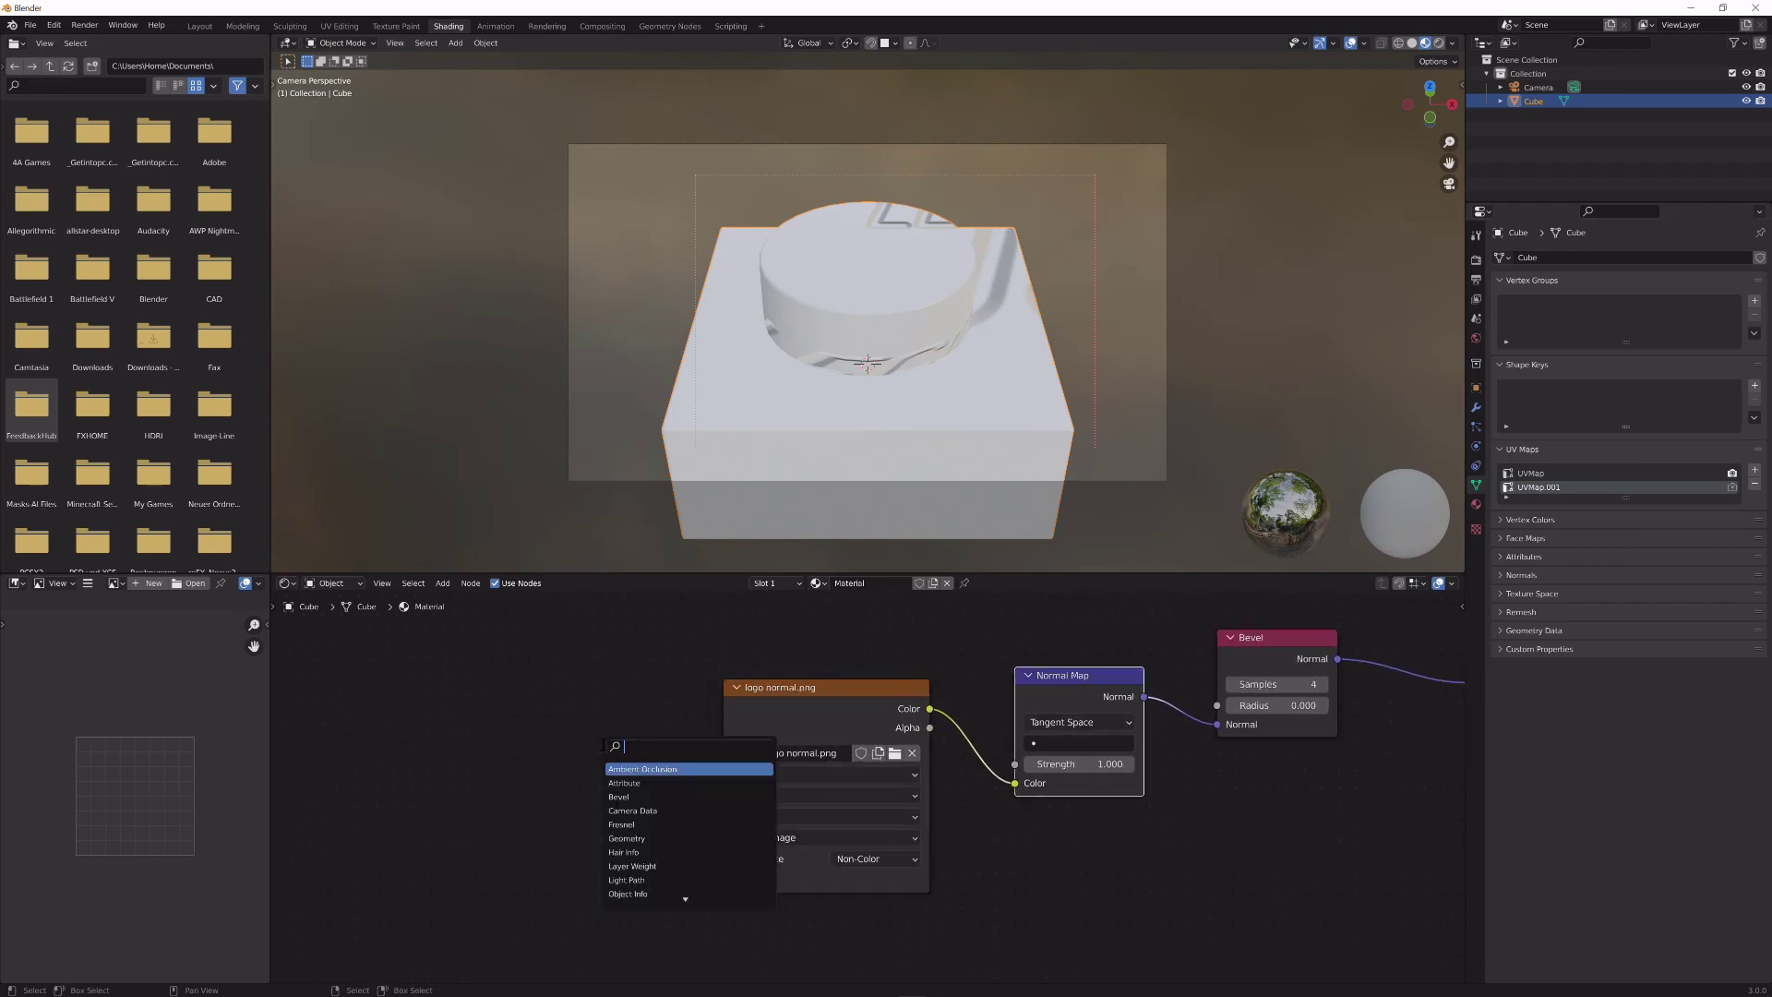
pyautogui.write('uv')
pyautogui.press('Return')
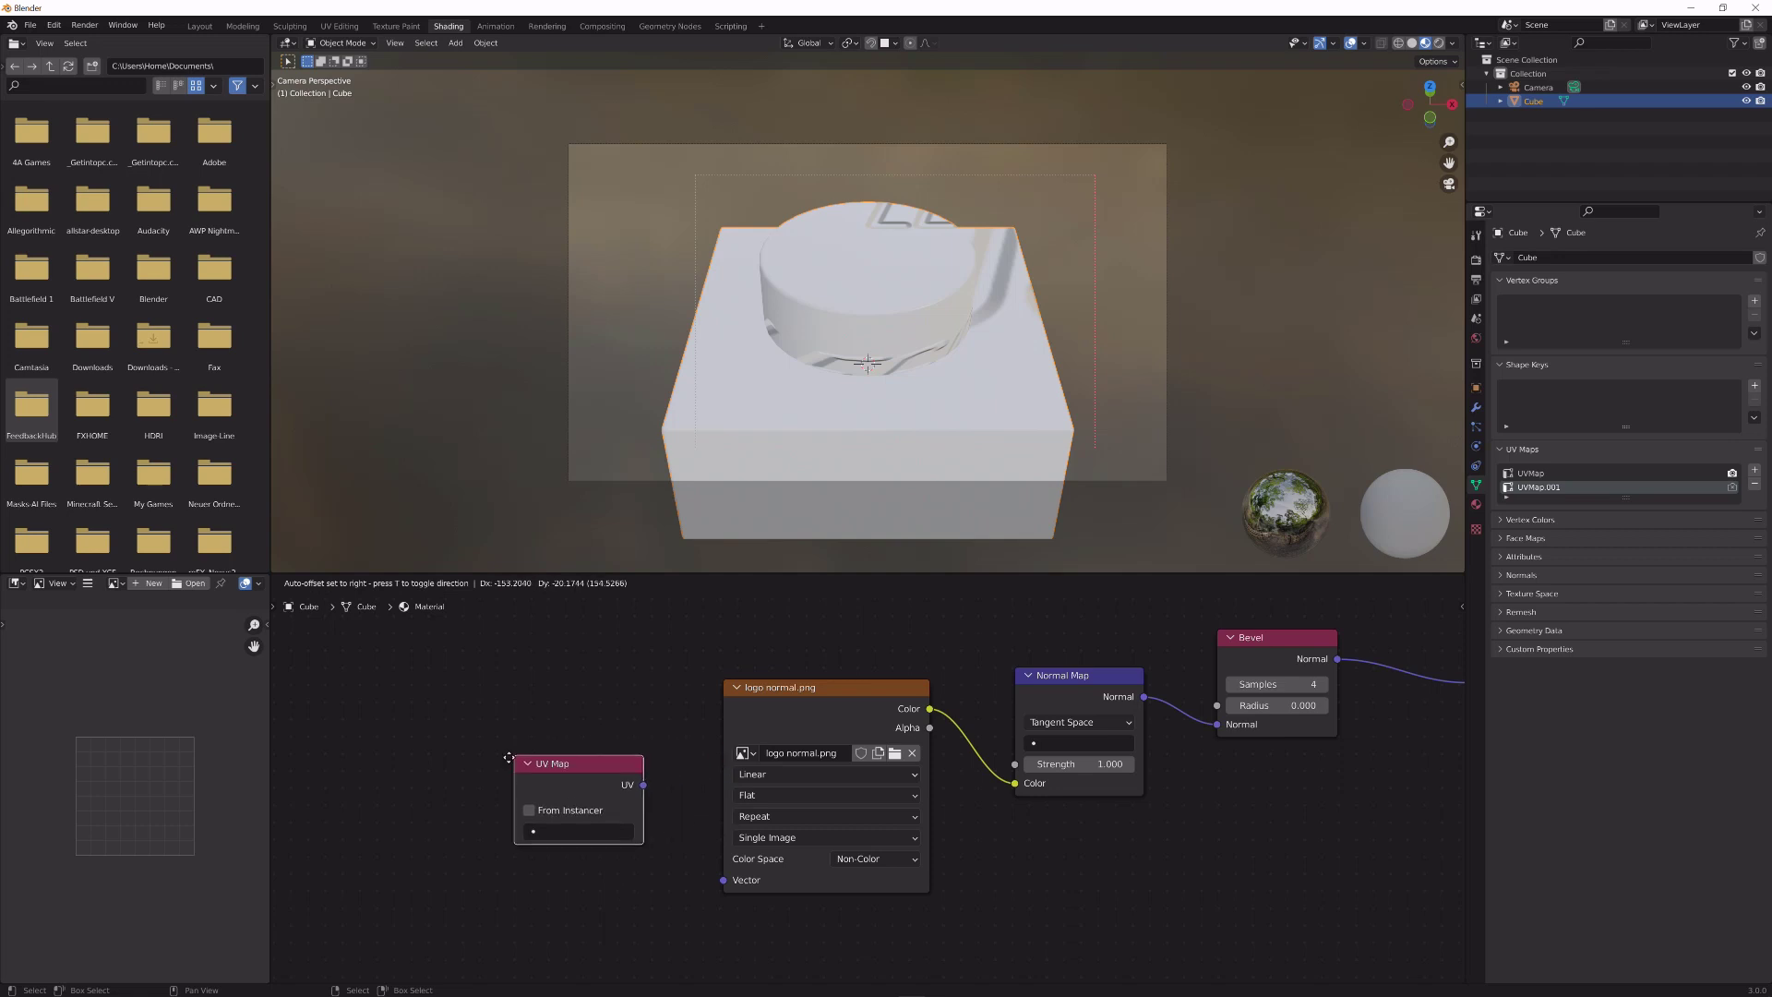
pyautogui.click(439, 787)
pyautogui.moveTo(568, 816)
pyautogui.mouseDown()
pyautogui.moveTo(694, 883)
pyautogui.moveTo(723, 880)
pyautogui.mouseUp()
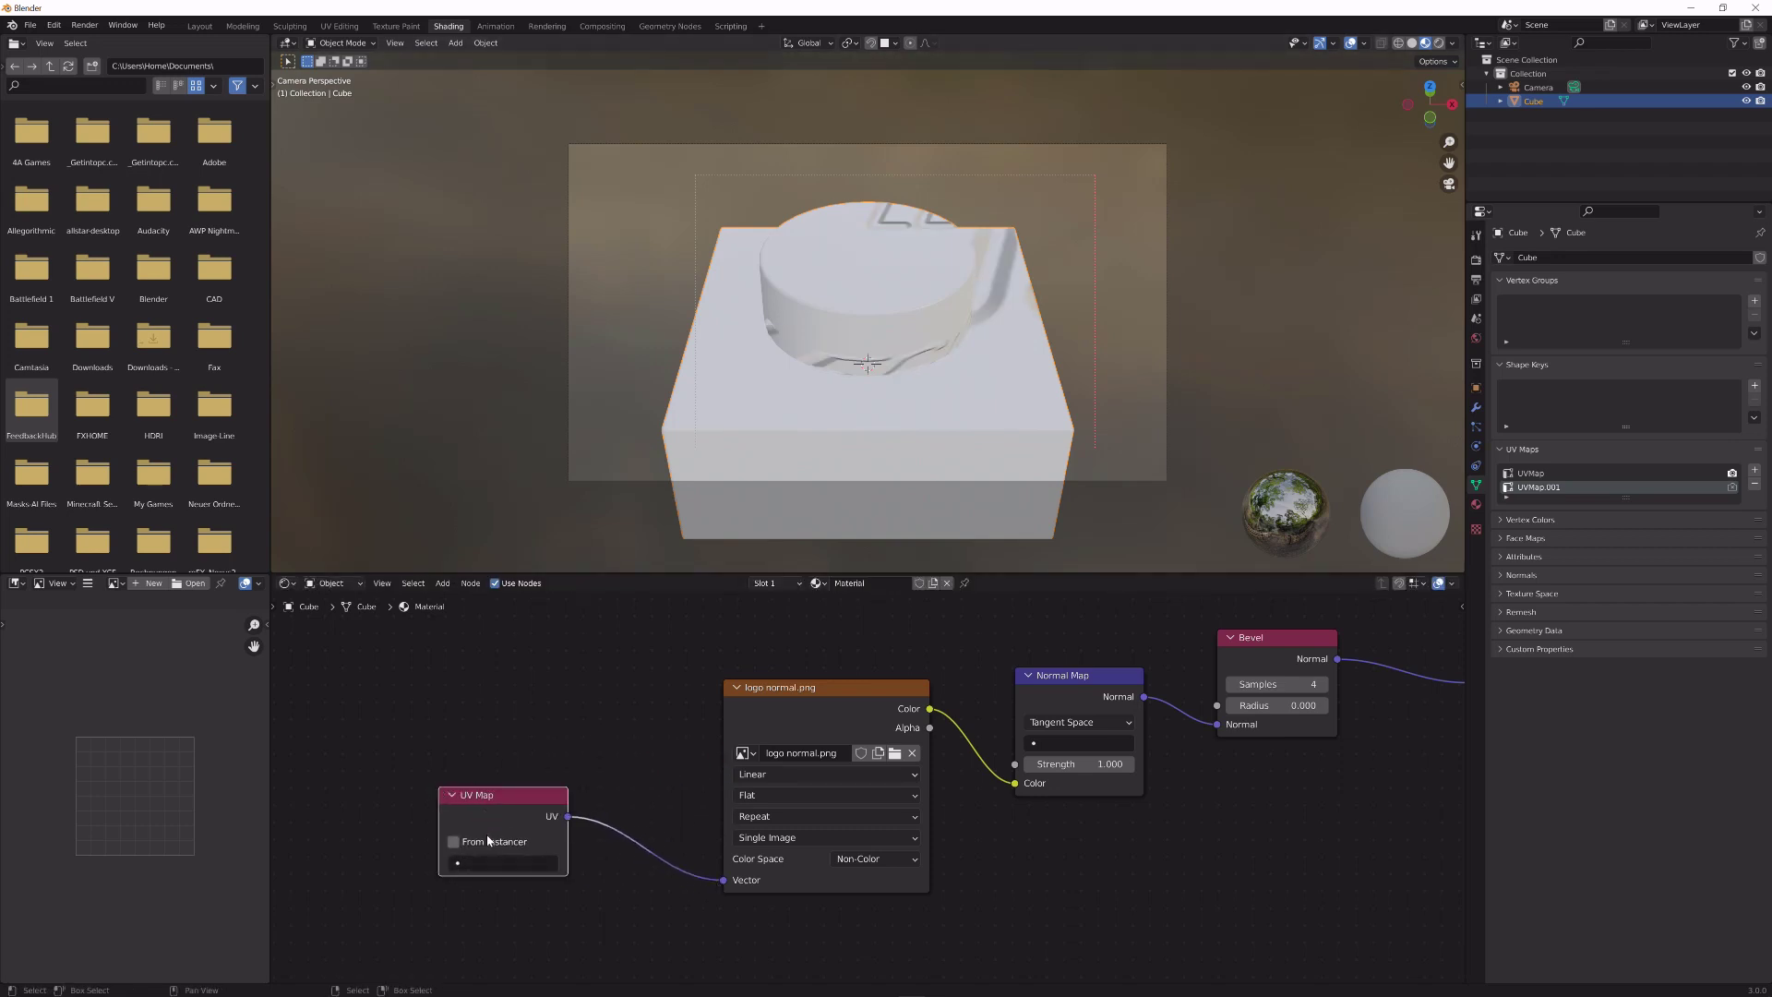
pyautogui.click(485, 858)
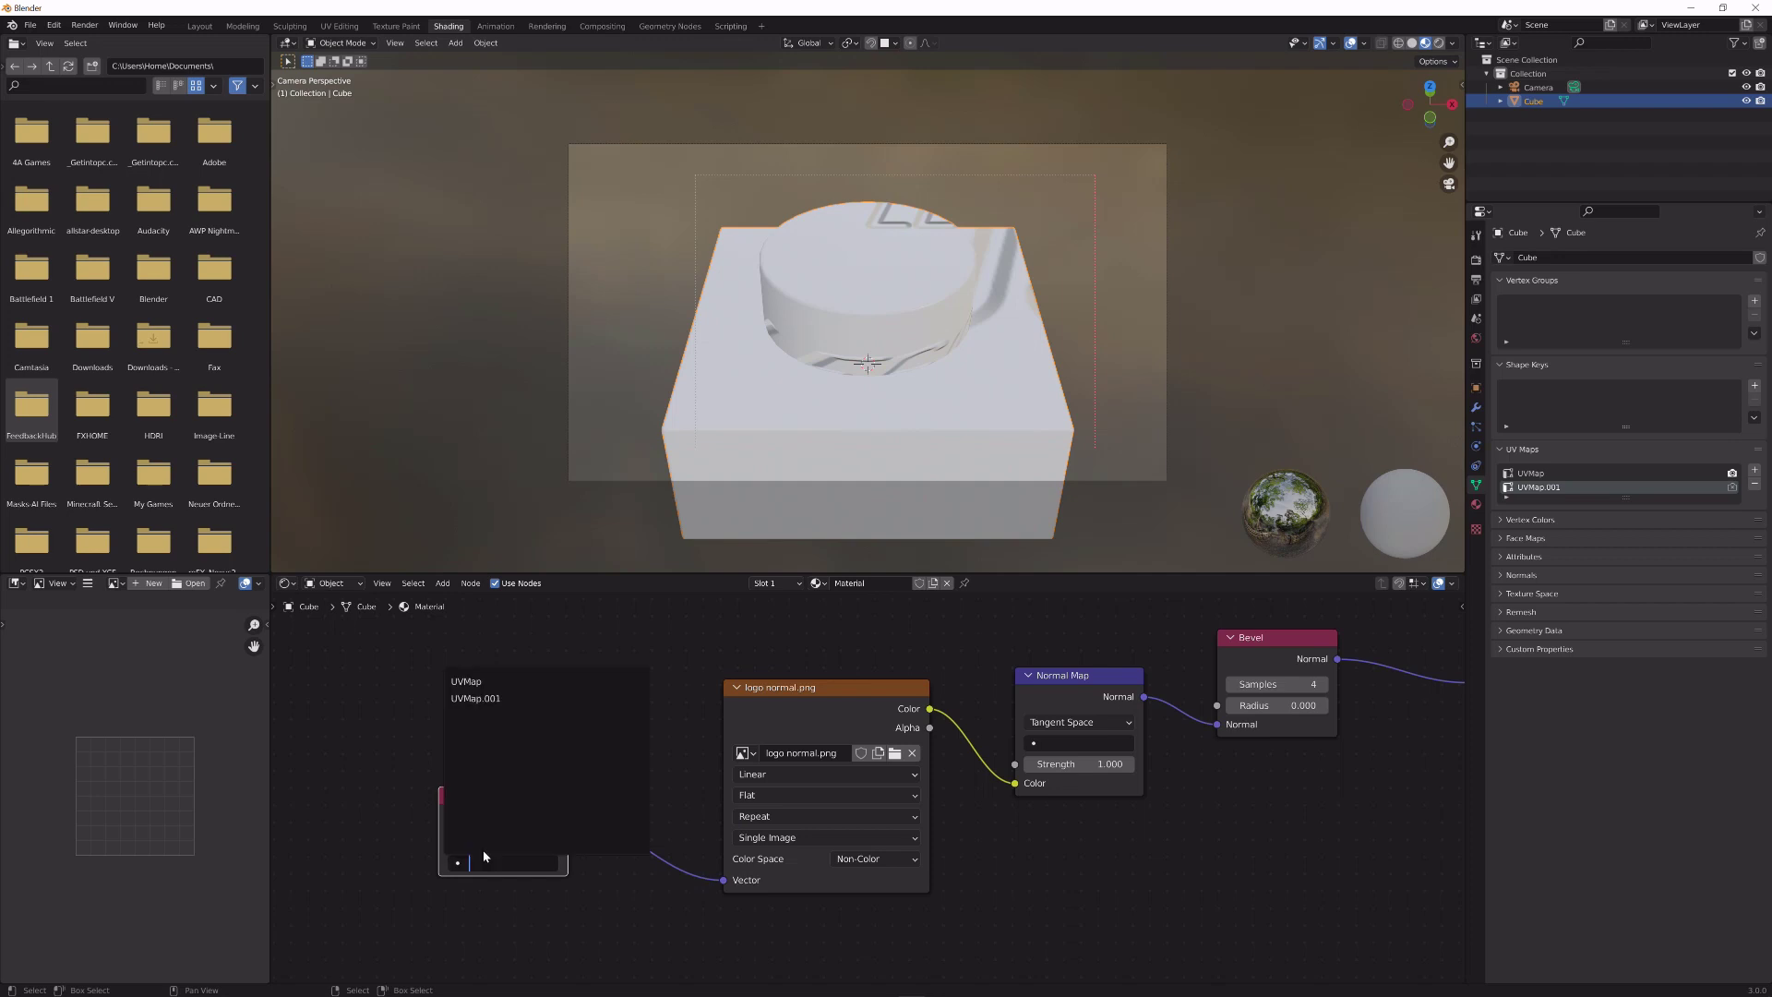
pyautogui.click(519, 698)
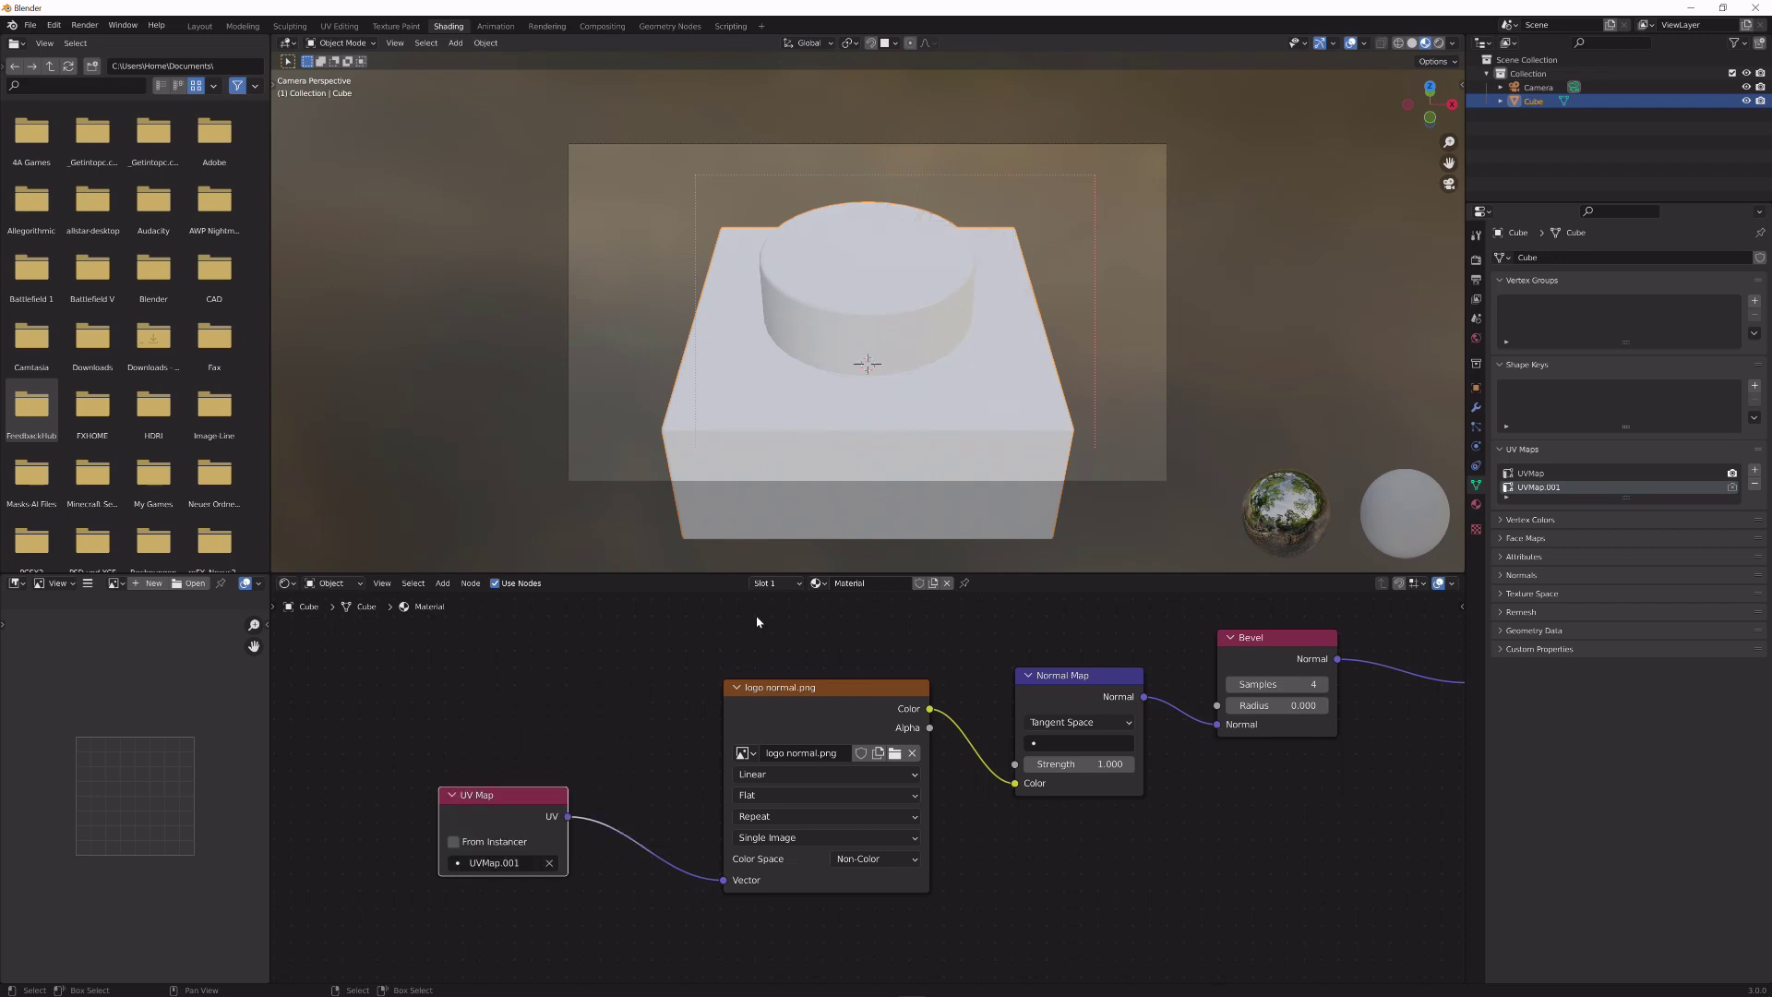
# - Put the whole brick mesh in Edit Mode and open it in the UV Editing workspace, viewed through the camera
pyautogui.scroll(1, 928, 360)
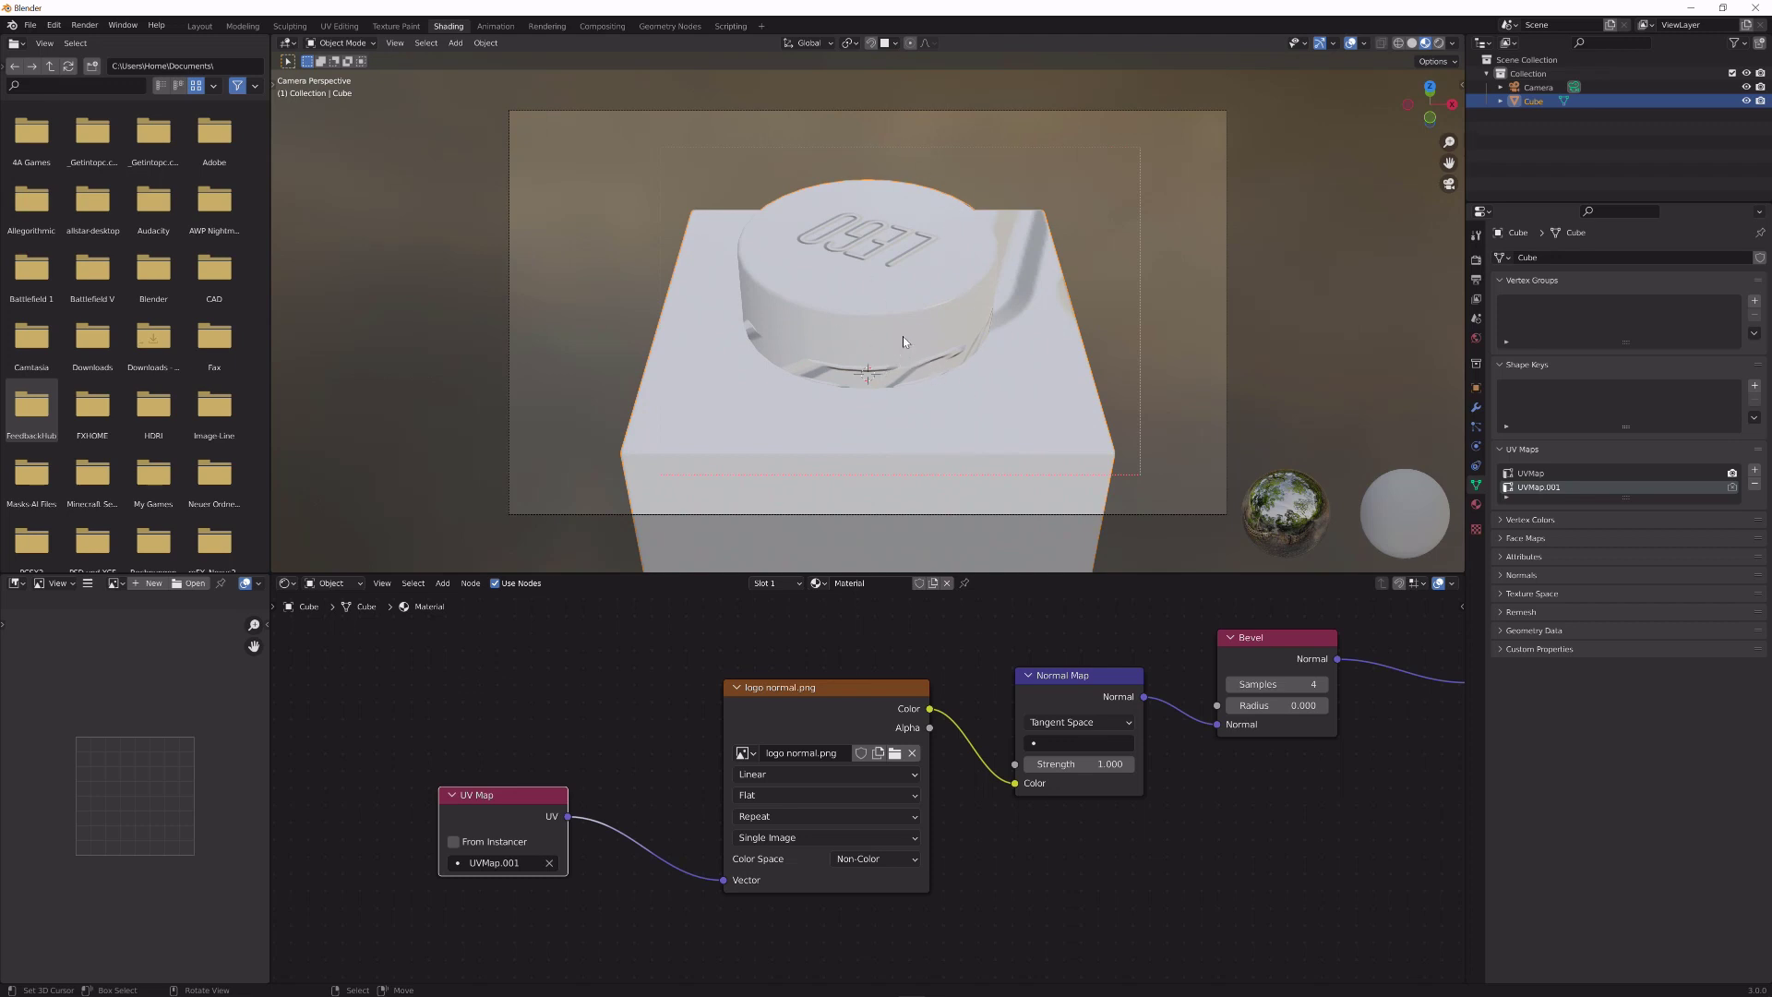
pyautogui.press('Tab')
pyautogui.press('a')
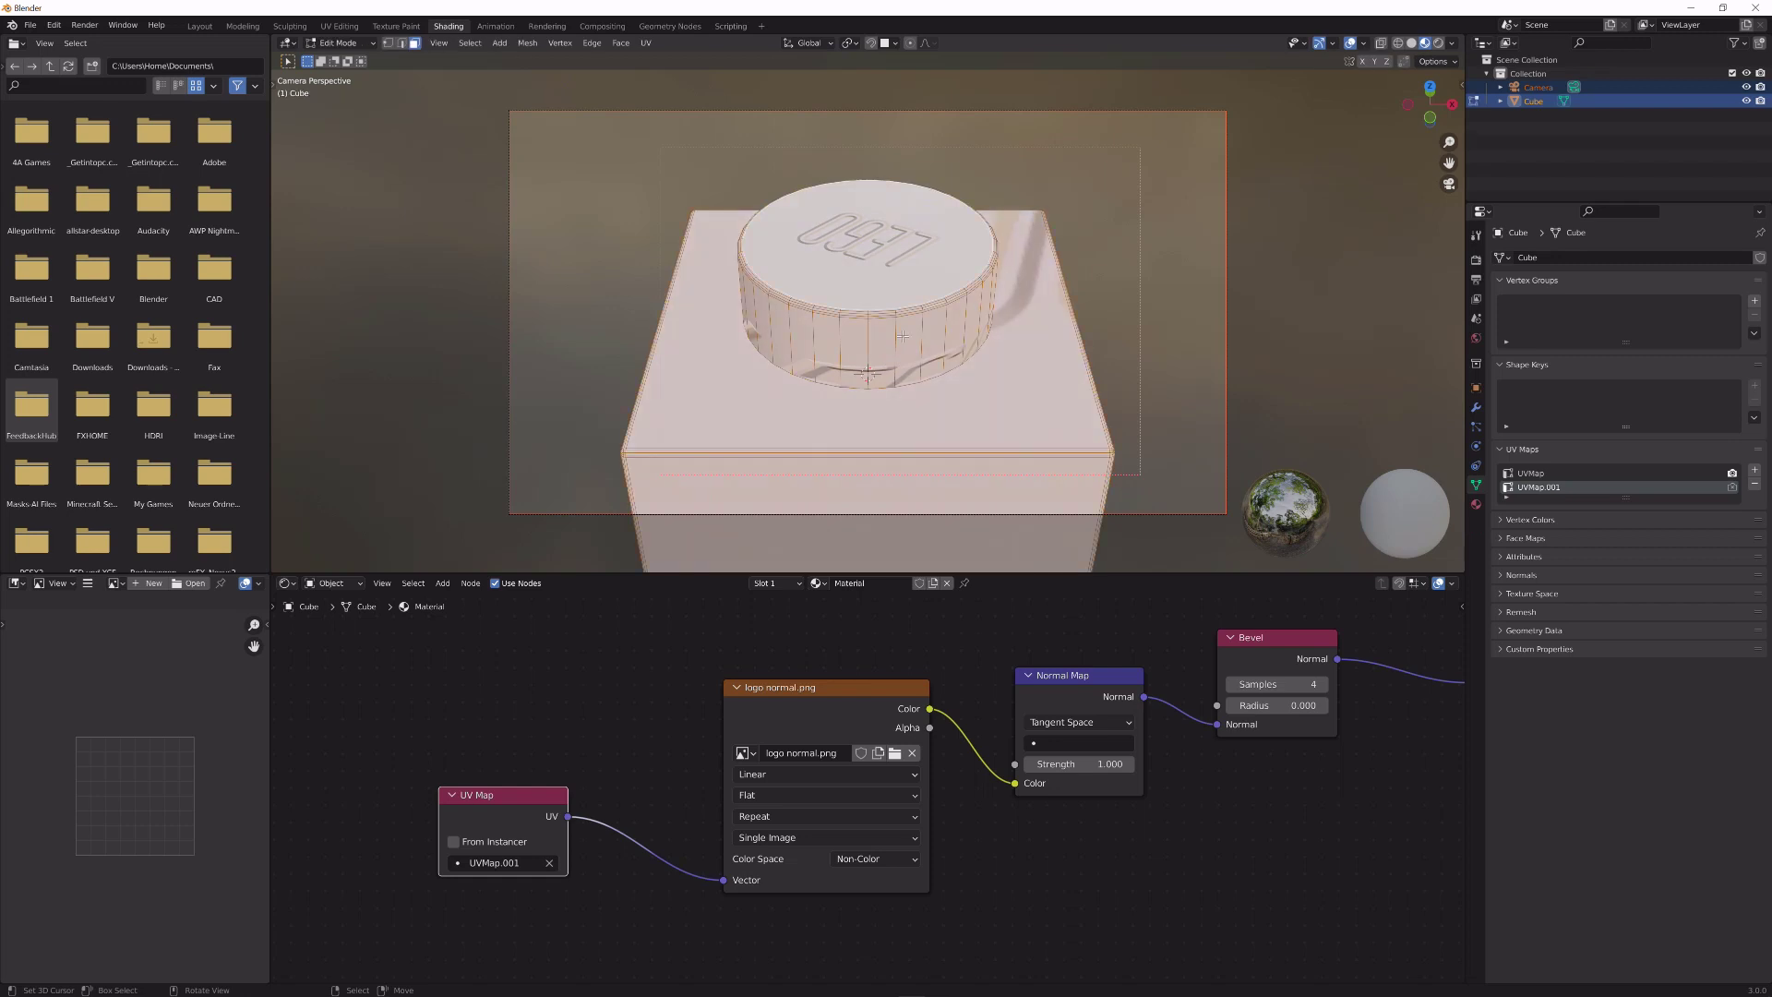
pyautogui.moveTo(902, 335); pyautogui.dragTo(941, 237, button='middle')
pyautogui.scroll(-6, 941, 237)
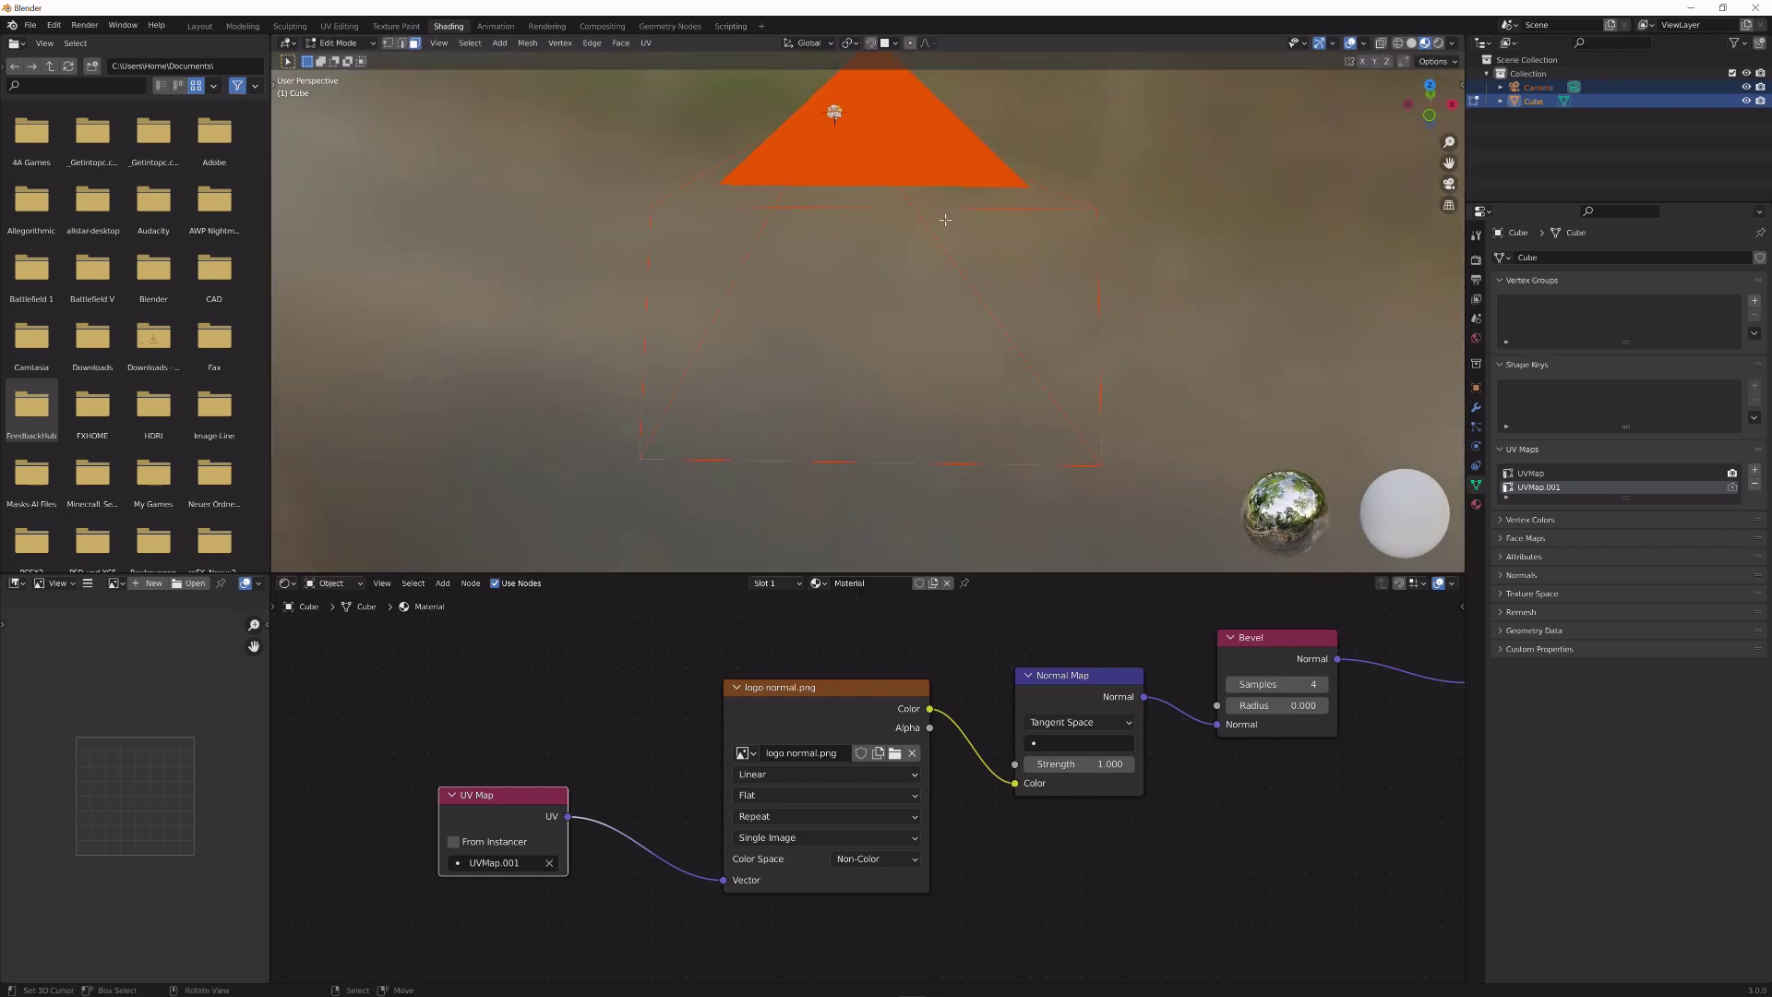
pyautogui.scroll(8, 936, 364)
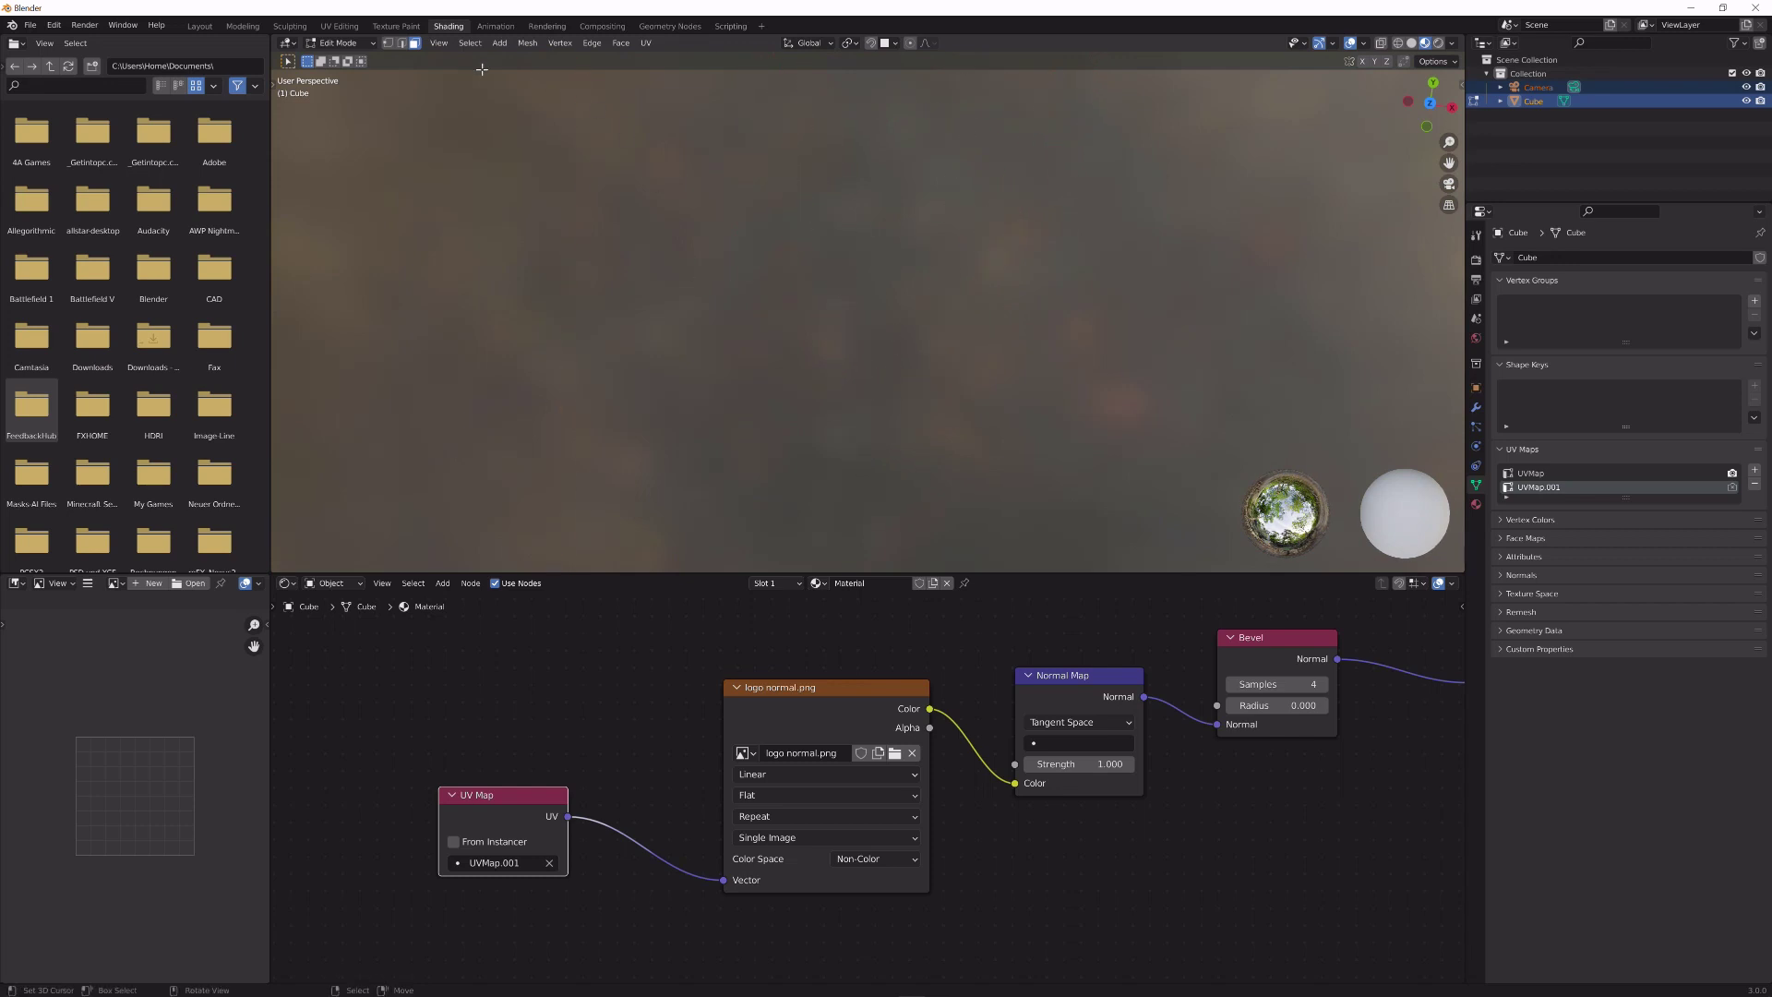
pyautogui.click(415, 27)
pyautogui.click(339, 25)
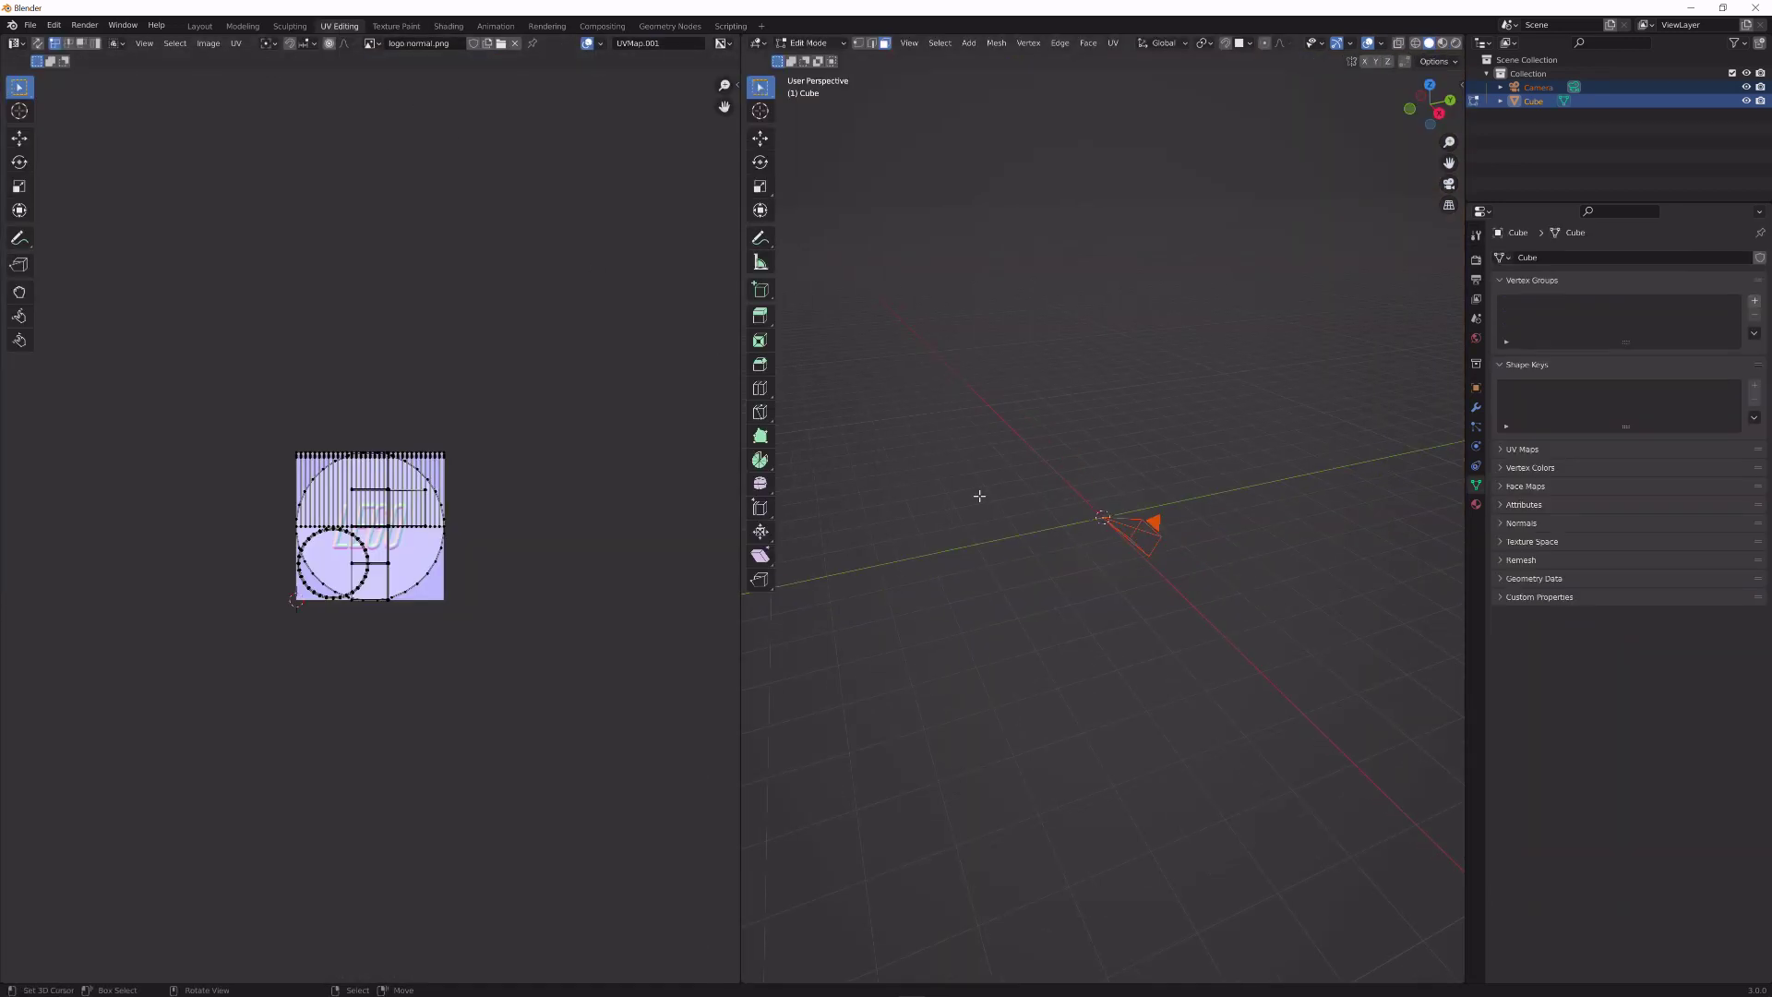
pyautogui.scroll(5, 783, 548)
pyautogui.moveTo(784, 548); pyautogui.dragTo(926, 546, button='middle')
pyautogui.press('KP_0')
pyautogui.scroll(4, 929, 547)
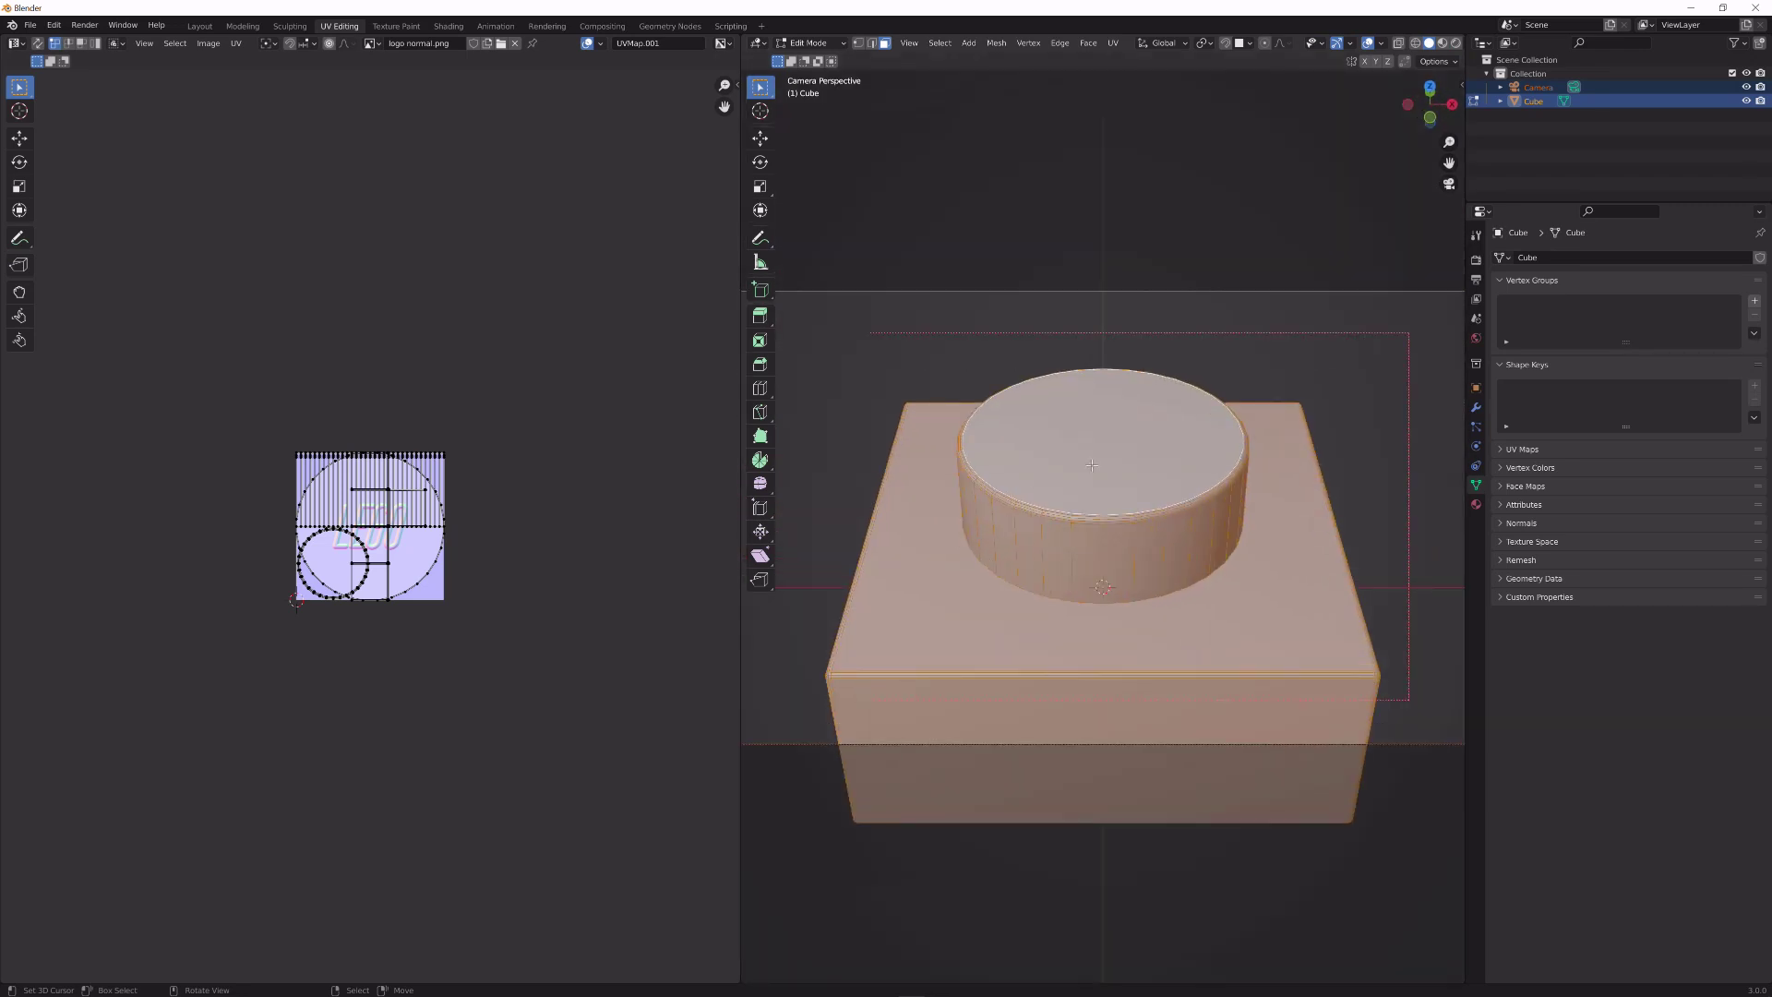
# - Shrink the UVs of every face except the stud's top and move them to a blank area below the logo in UVMap.001
pyautogui.click(1091, 465)
pyautogui.hotkey('ctrl', 'i')
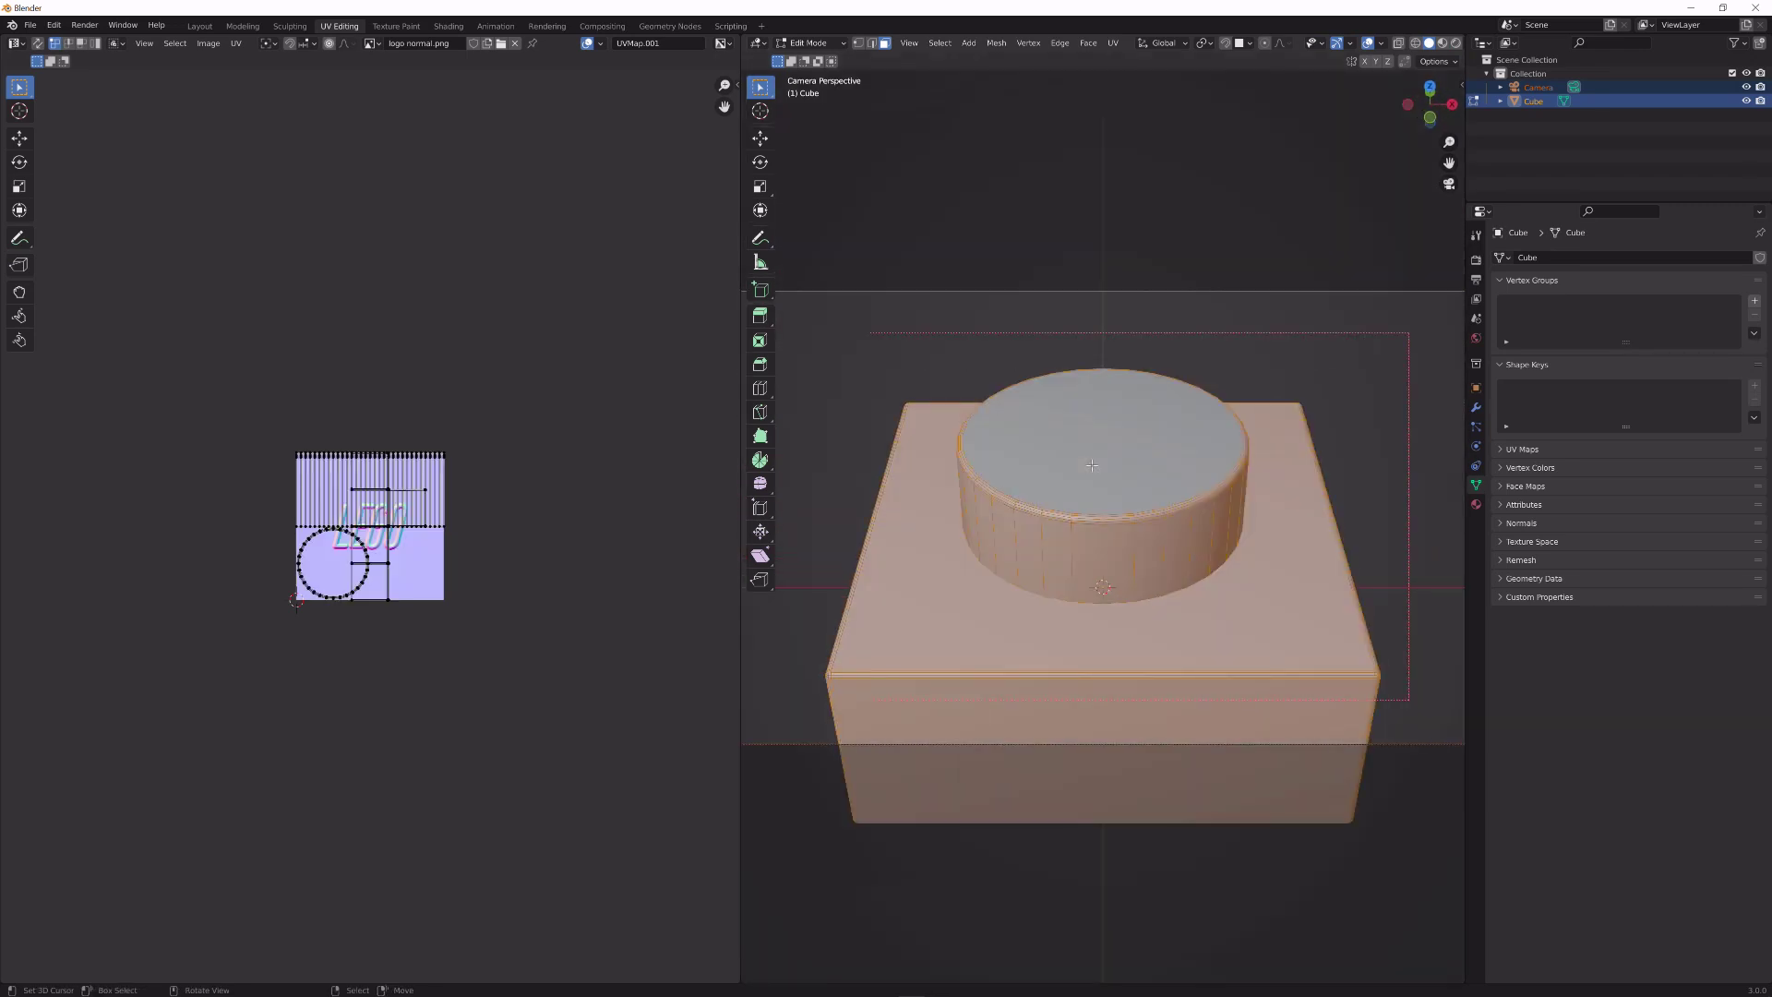
pyautogui.press('a')
pyautogui.press('Home')
pyautogui.press('s')
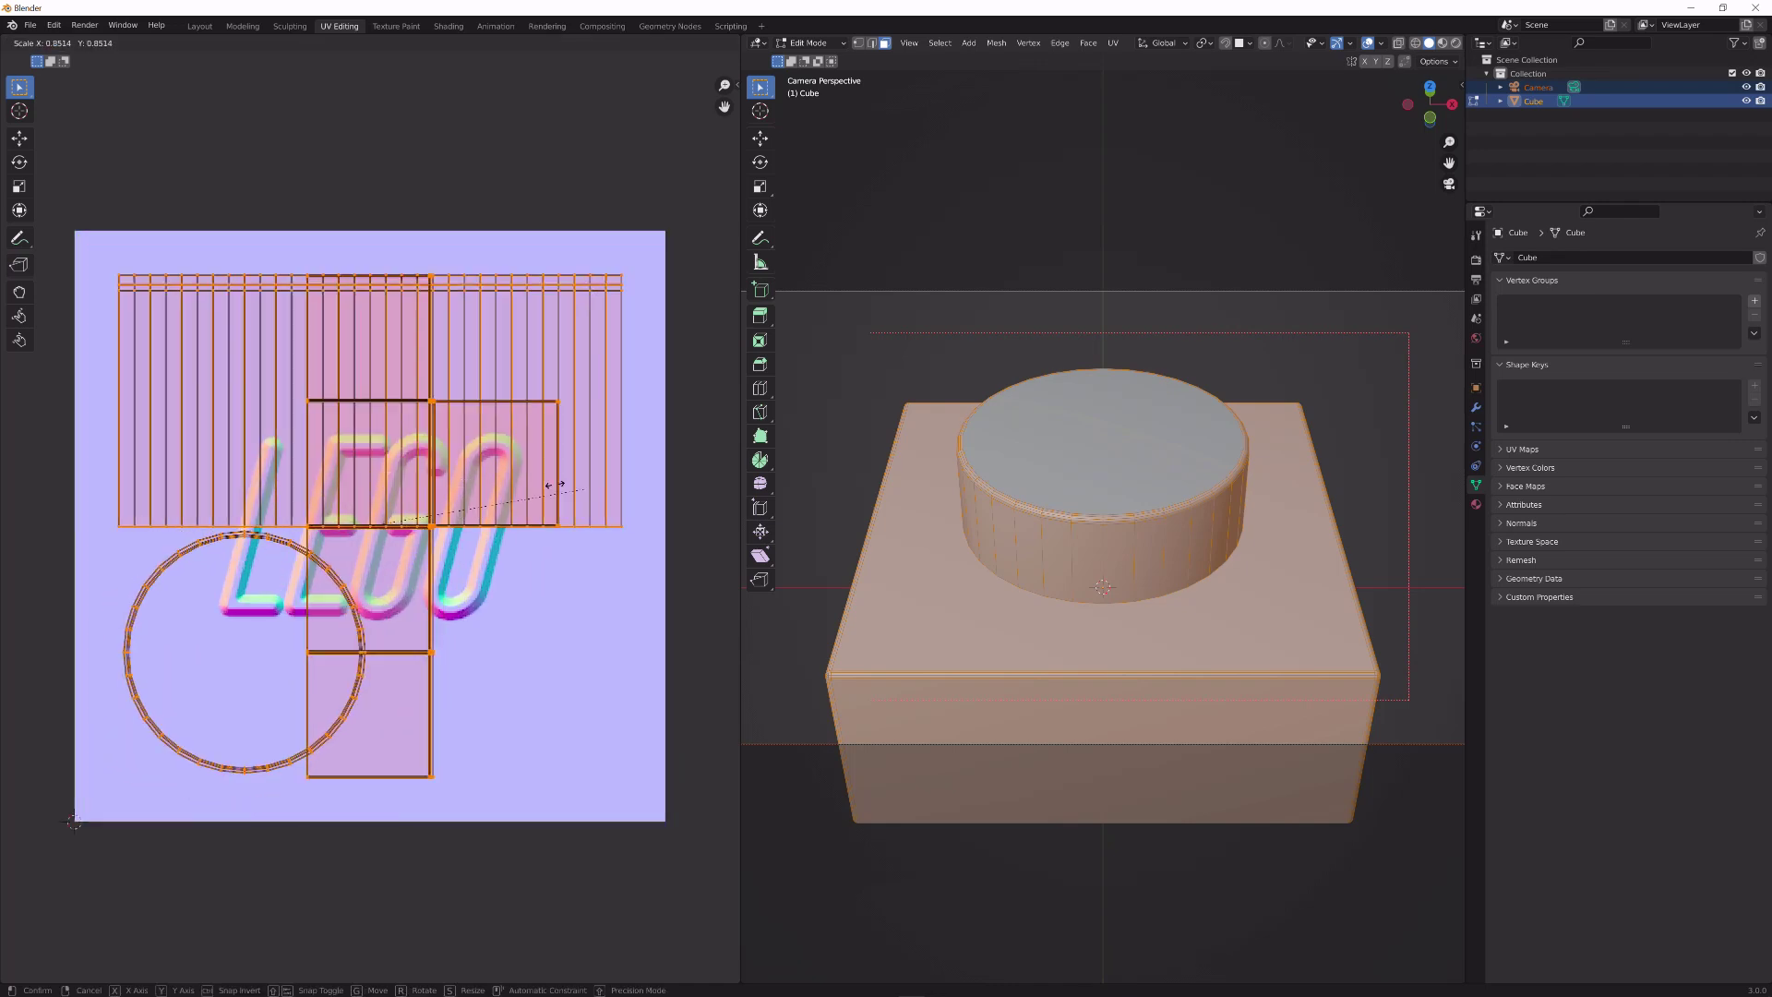
pyautogui.click(379, 469)
pyautogui.press('g')
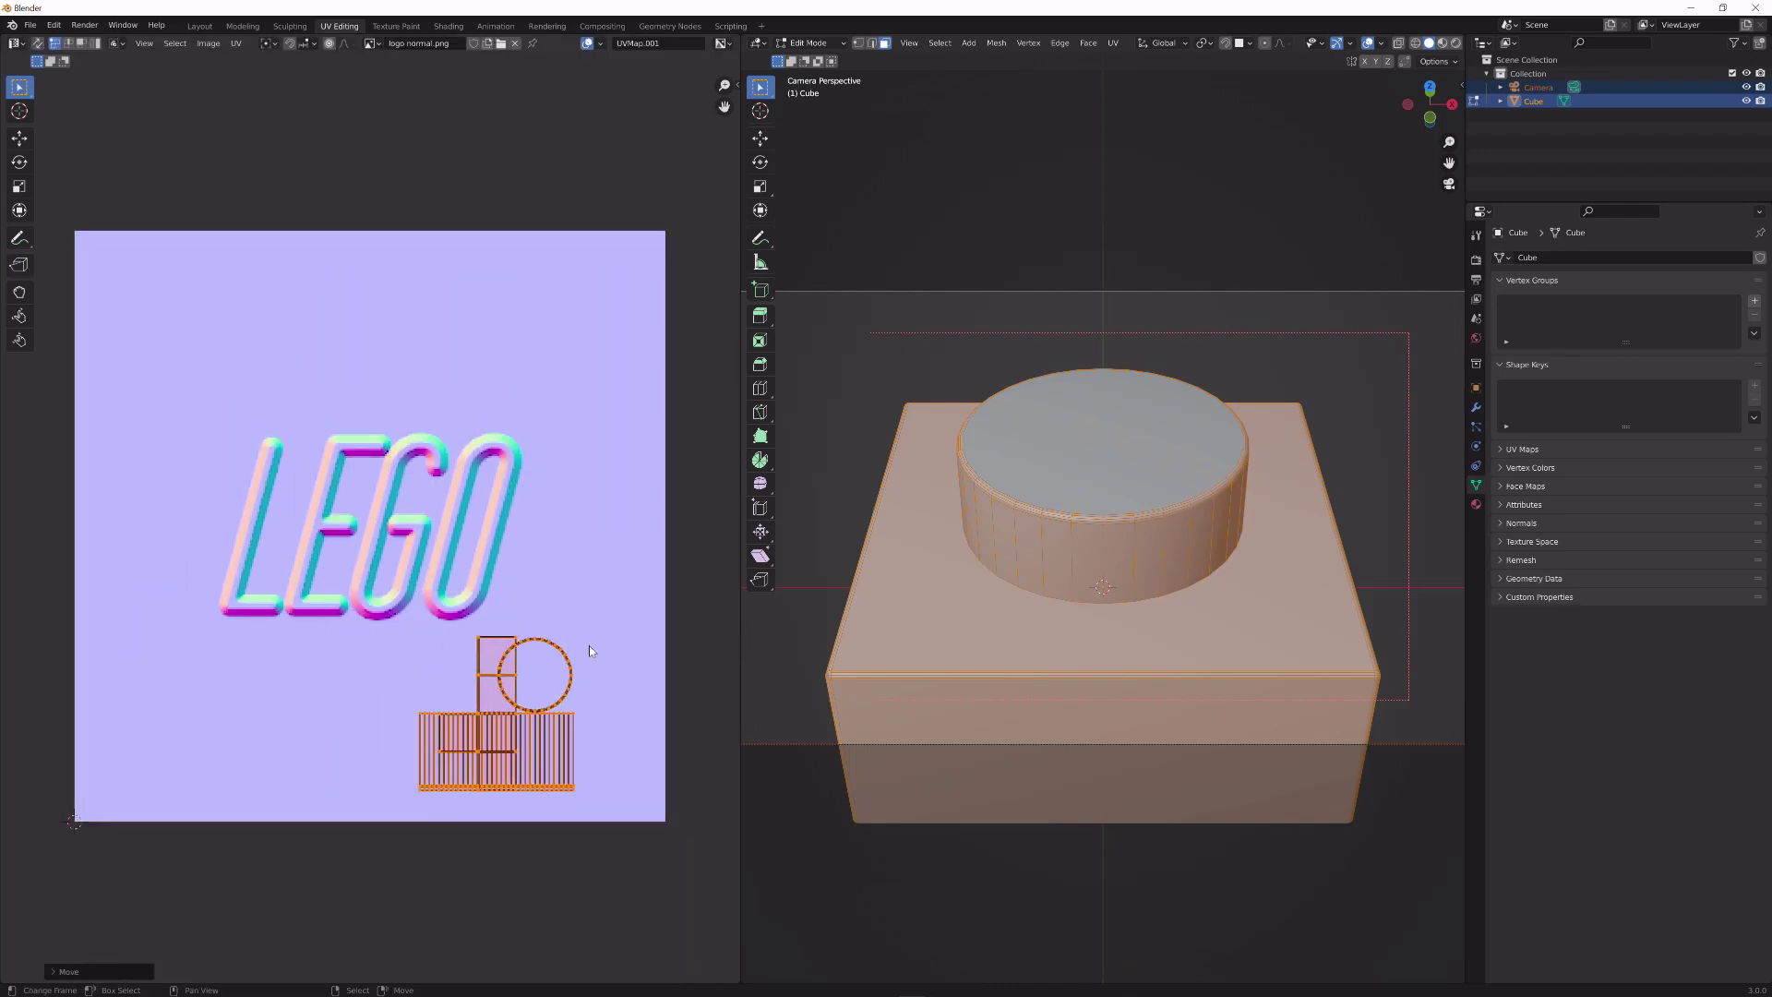
pyautogui.click(493, 646)
pyautogui.press('s')
pyautogui.click(490, 657)
pyautogui.press('g')
pyautogui.click(580, 687)
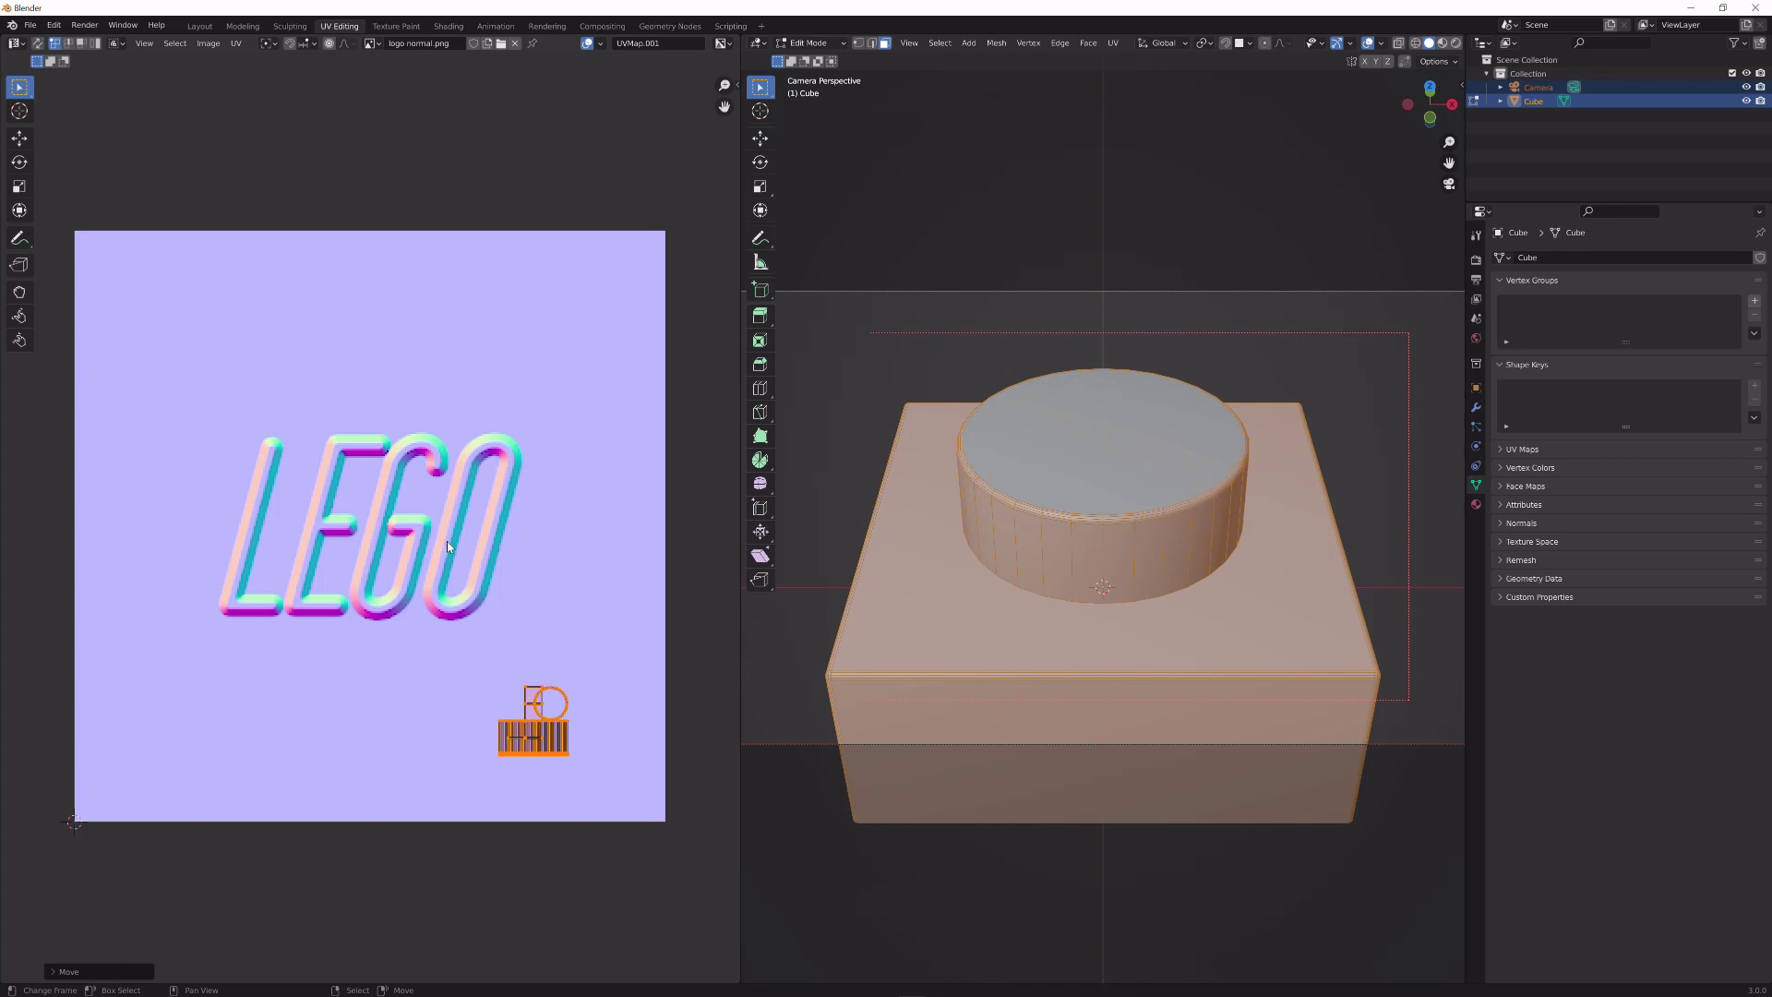
# - Switch the viewport to Material Preview shading and check the logo on the stud in Object Mode
pyautogui.press('Tab')
pyautogui.click(1425, 43)
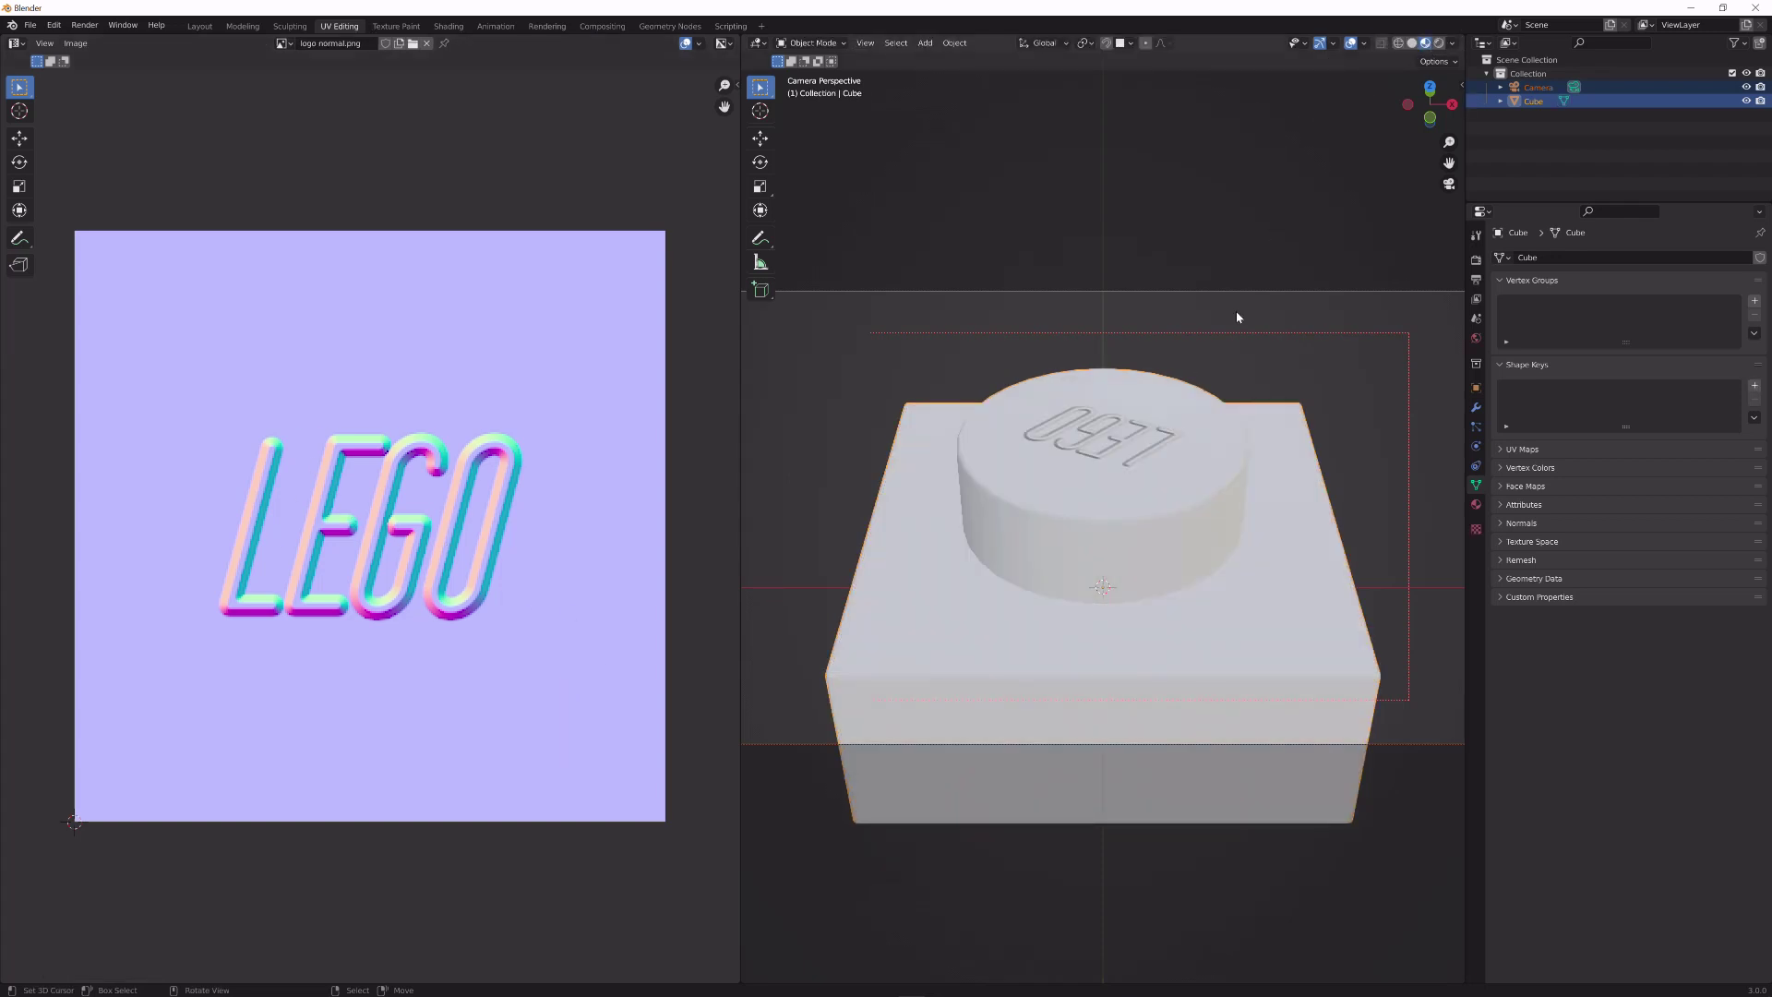
pyautogui.press('Tab')
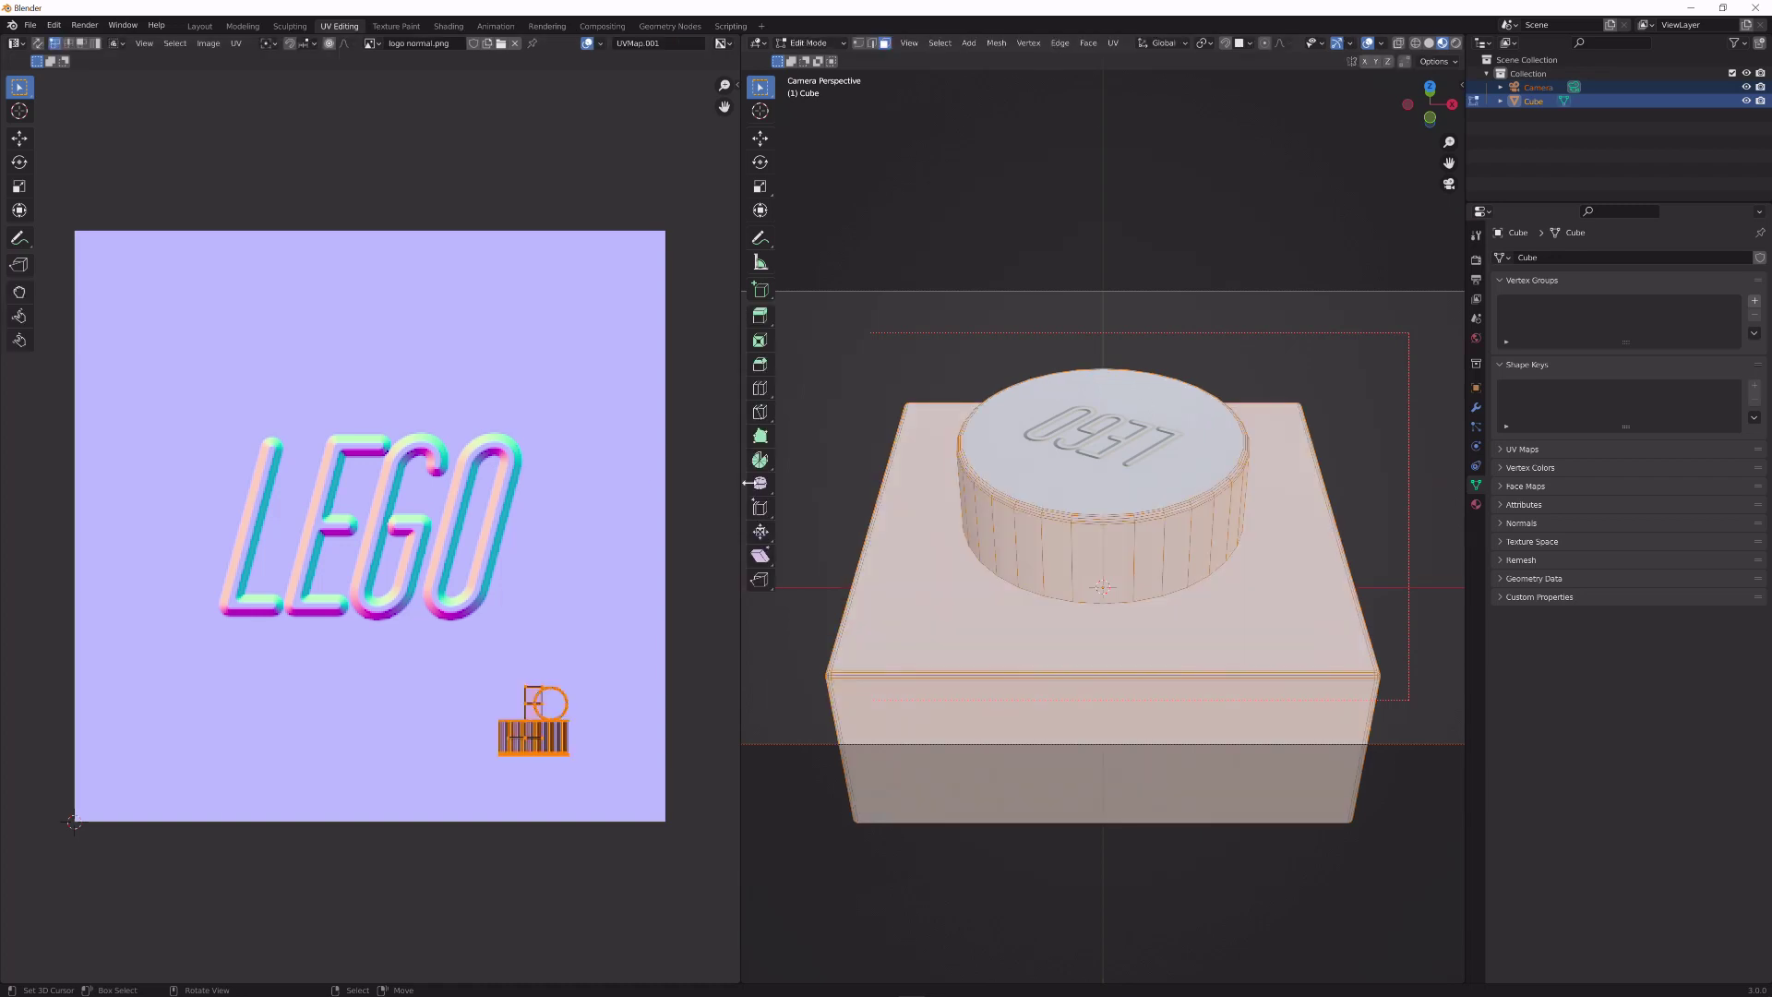
# - Move the parked UV islands further from the logo, scale them down again, and return to Object Mode
pyautogui.press('g')
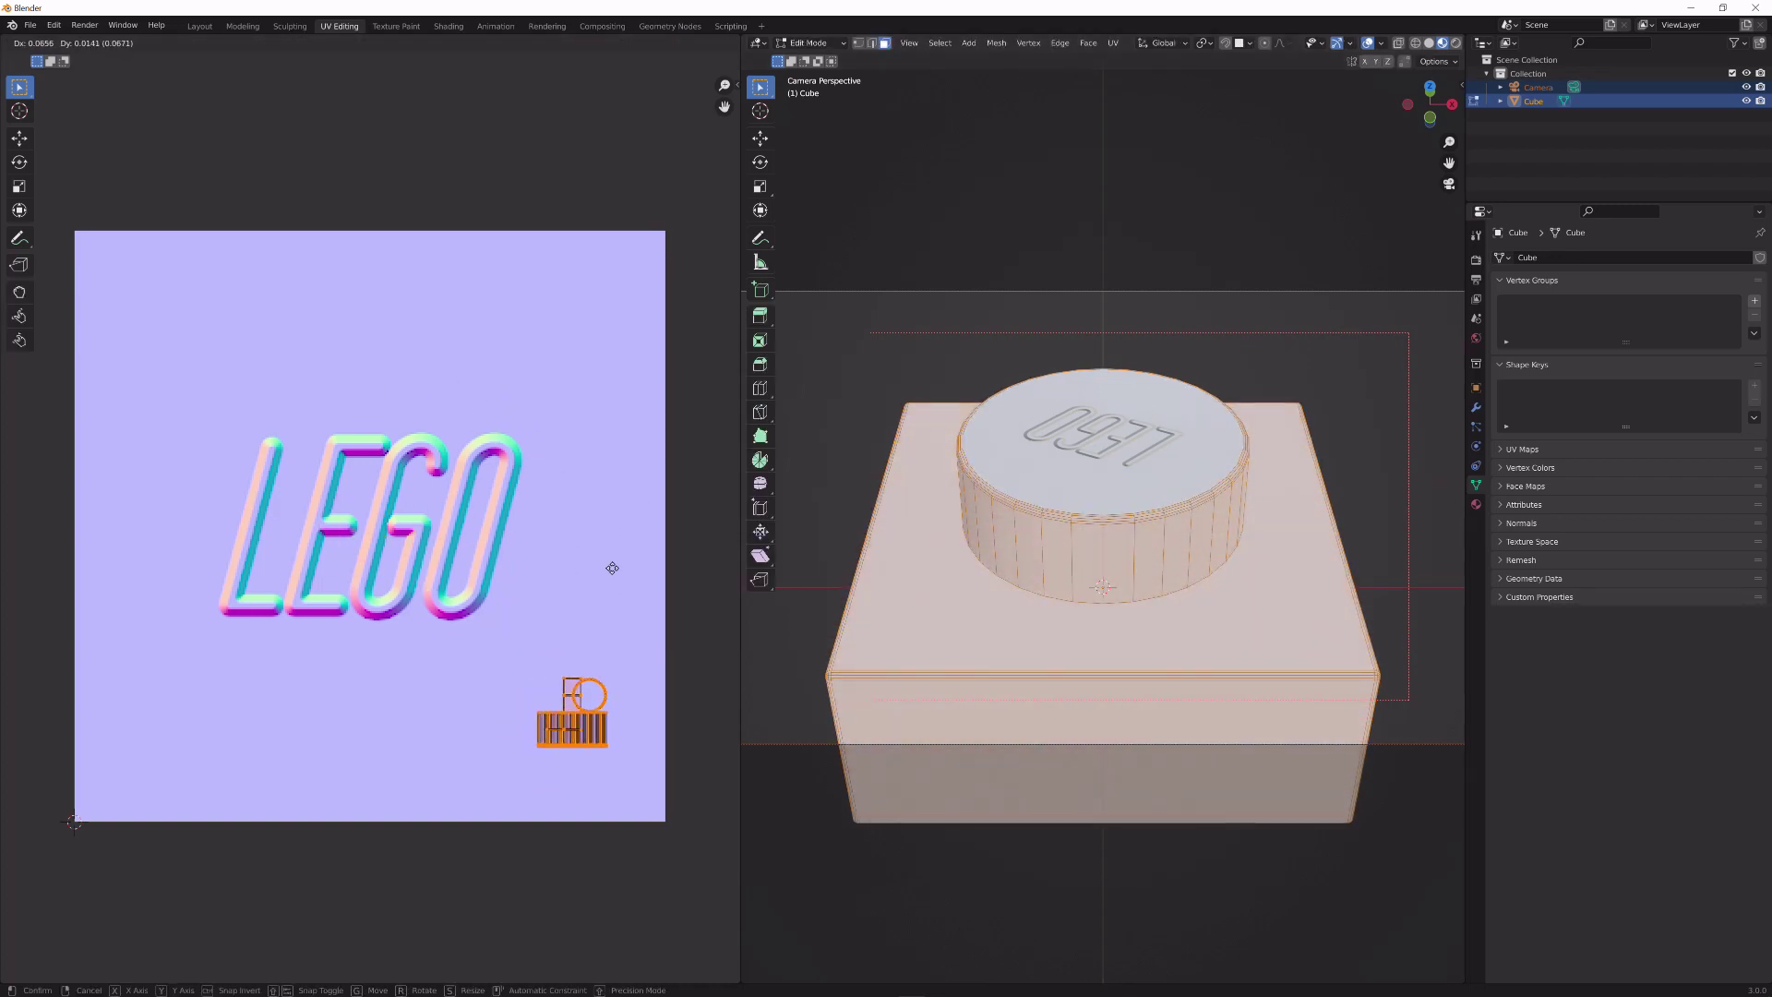
pyautogui.click(632, 596)
pyautogui.press('s')
pyautogui.click(582, 662)
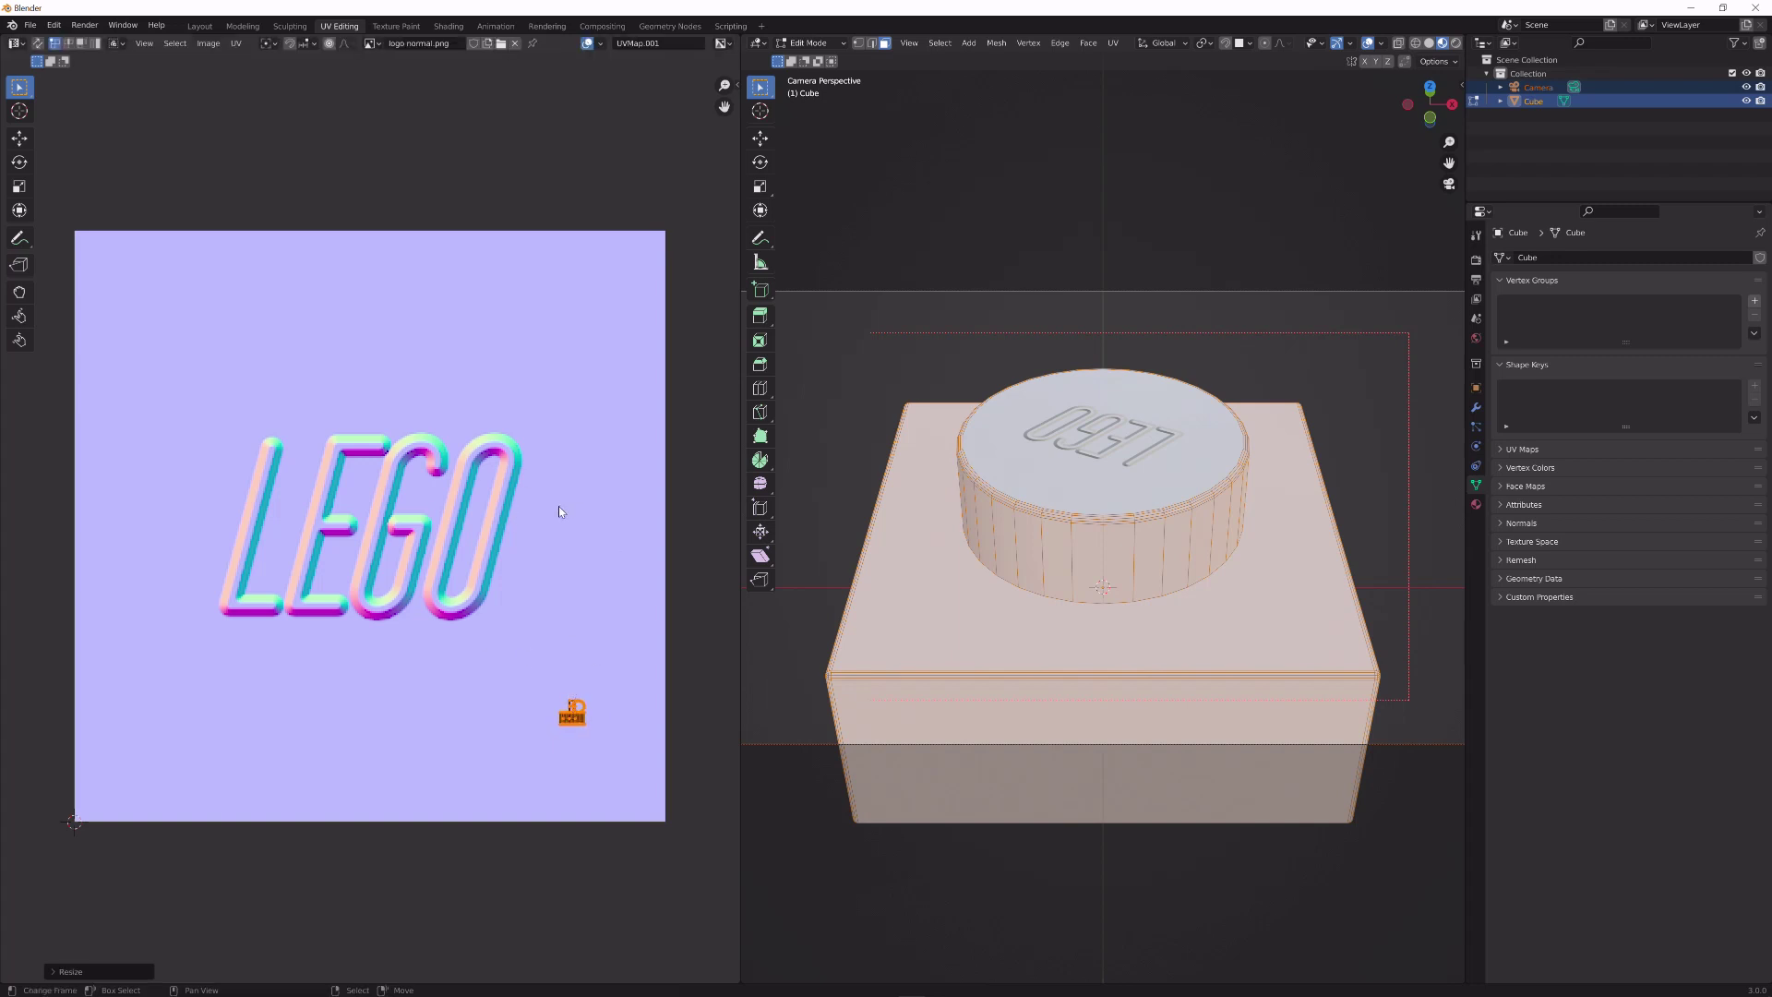
pyautogui.press('Tab')
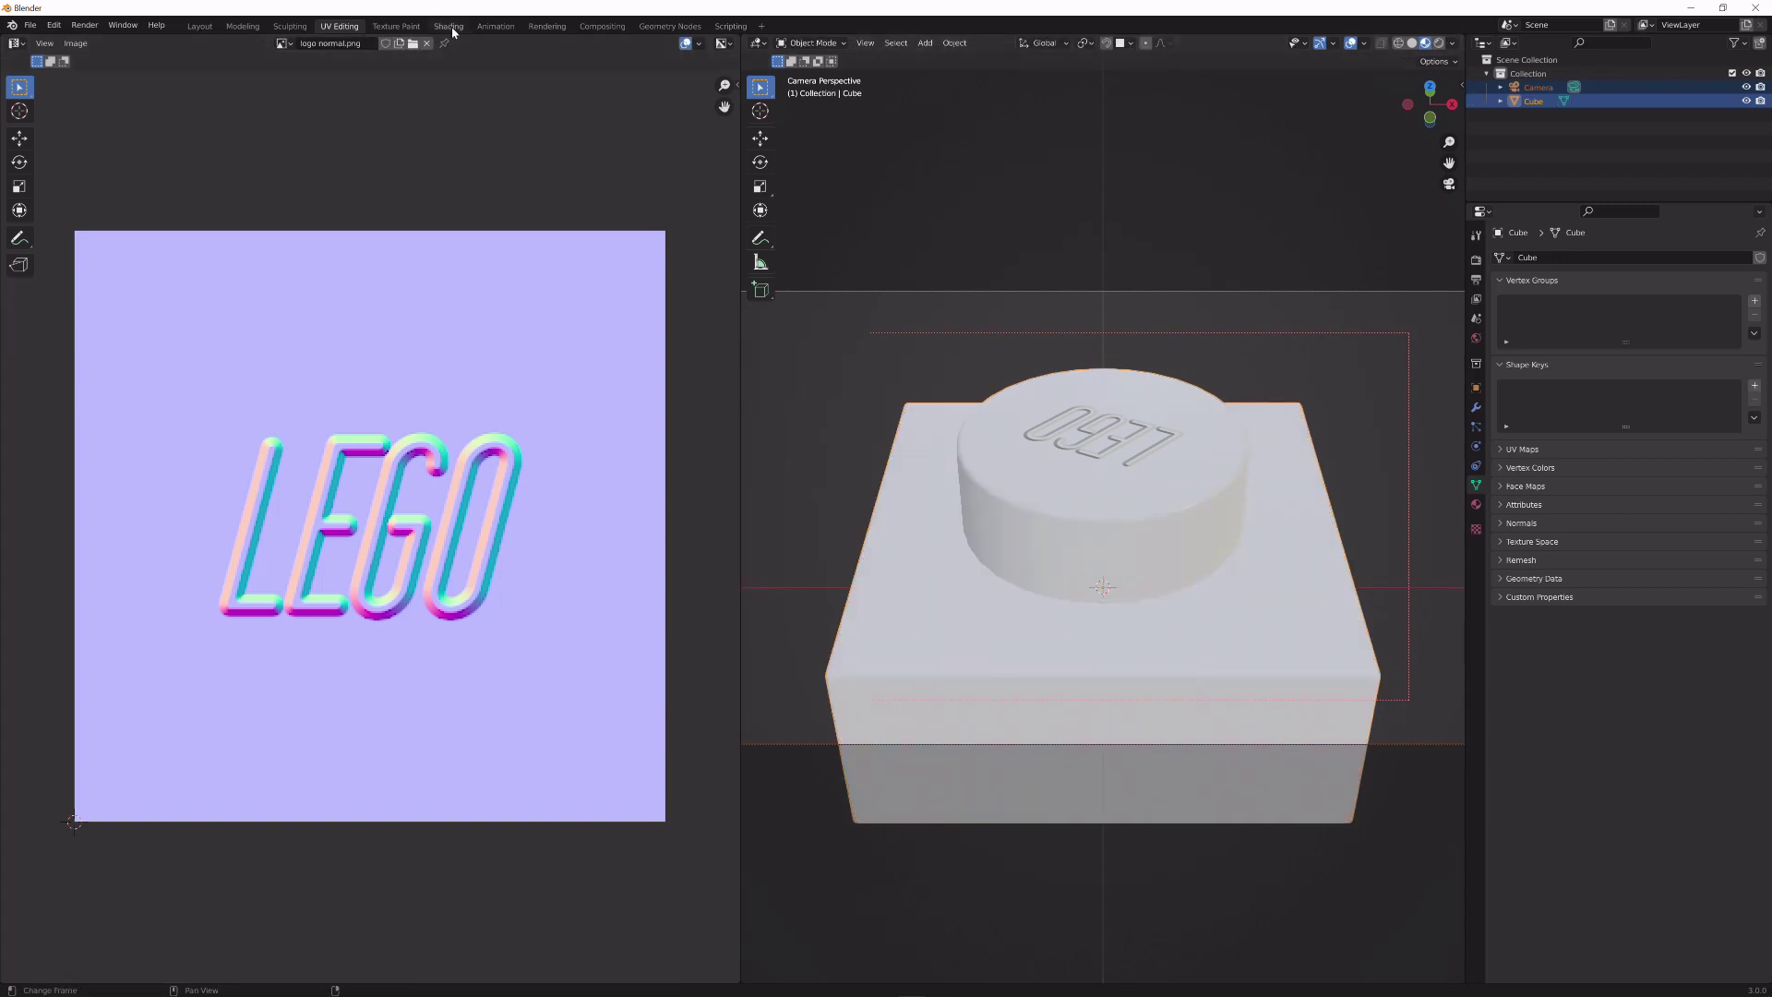
# - Make UVMap the brick mesh's active UV map in place of UVMap.001
pyautogui.press('Tab')
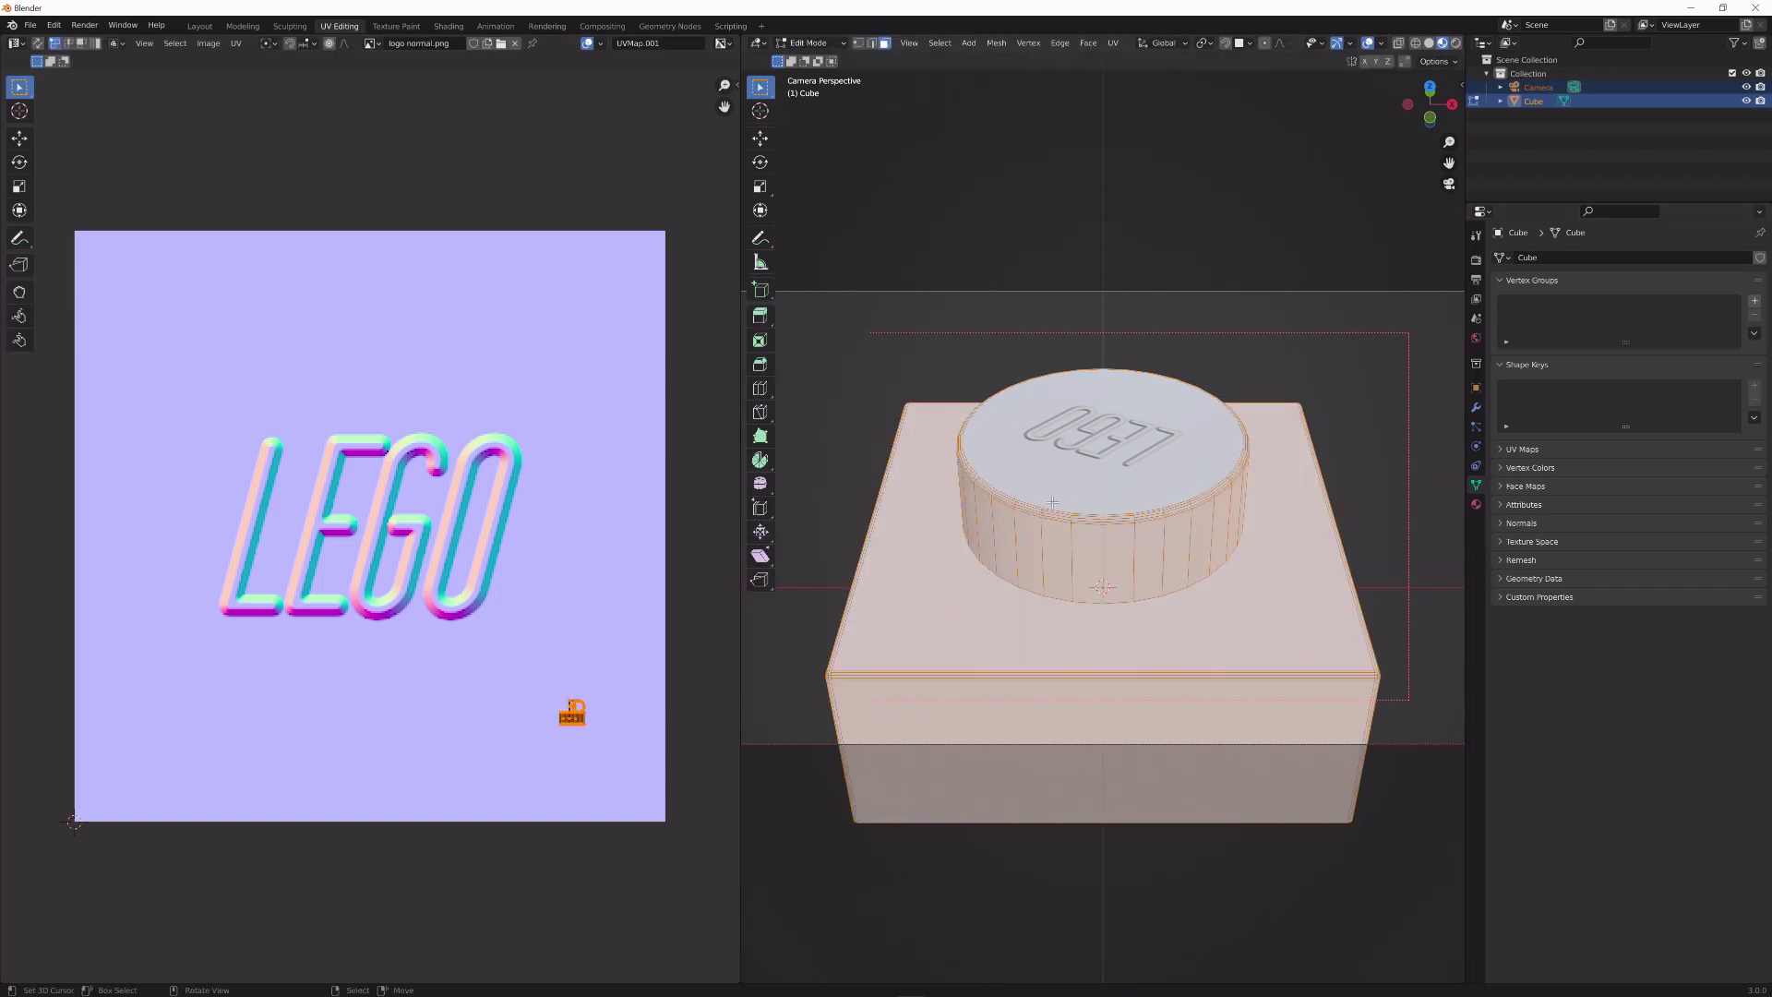
pyautogui.click(1523, 449)
pyautogui.click(1626, 473)
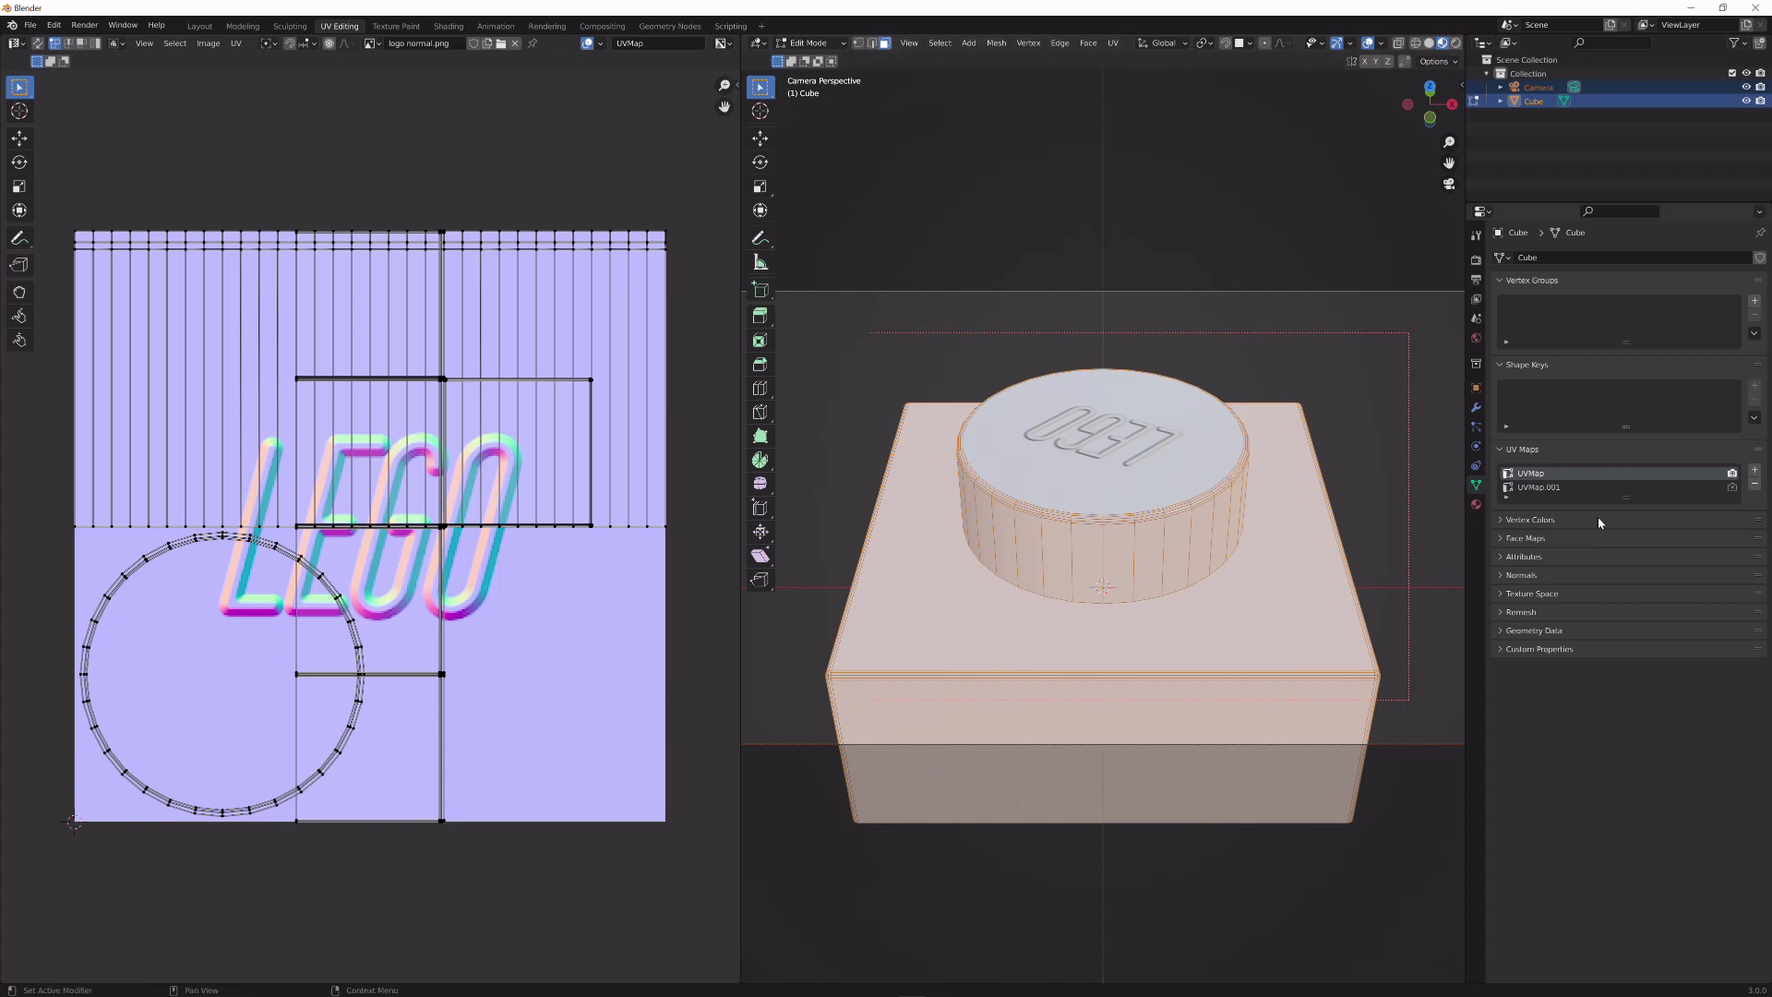
pyautogui.press('Tab')
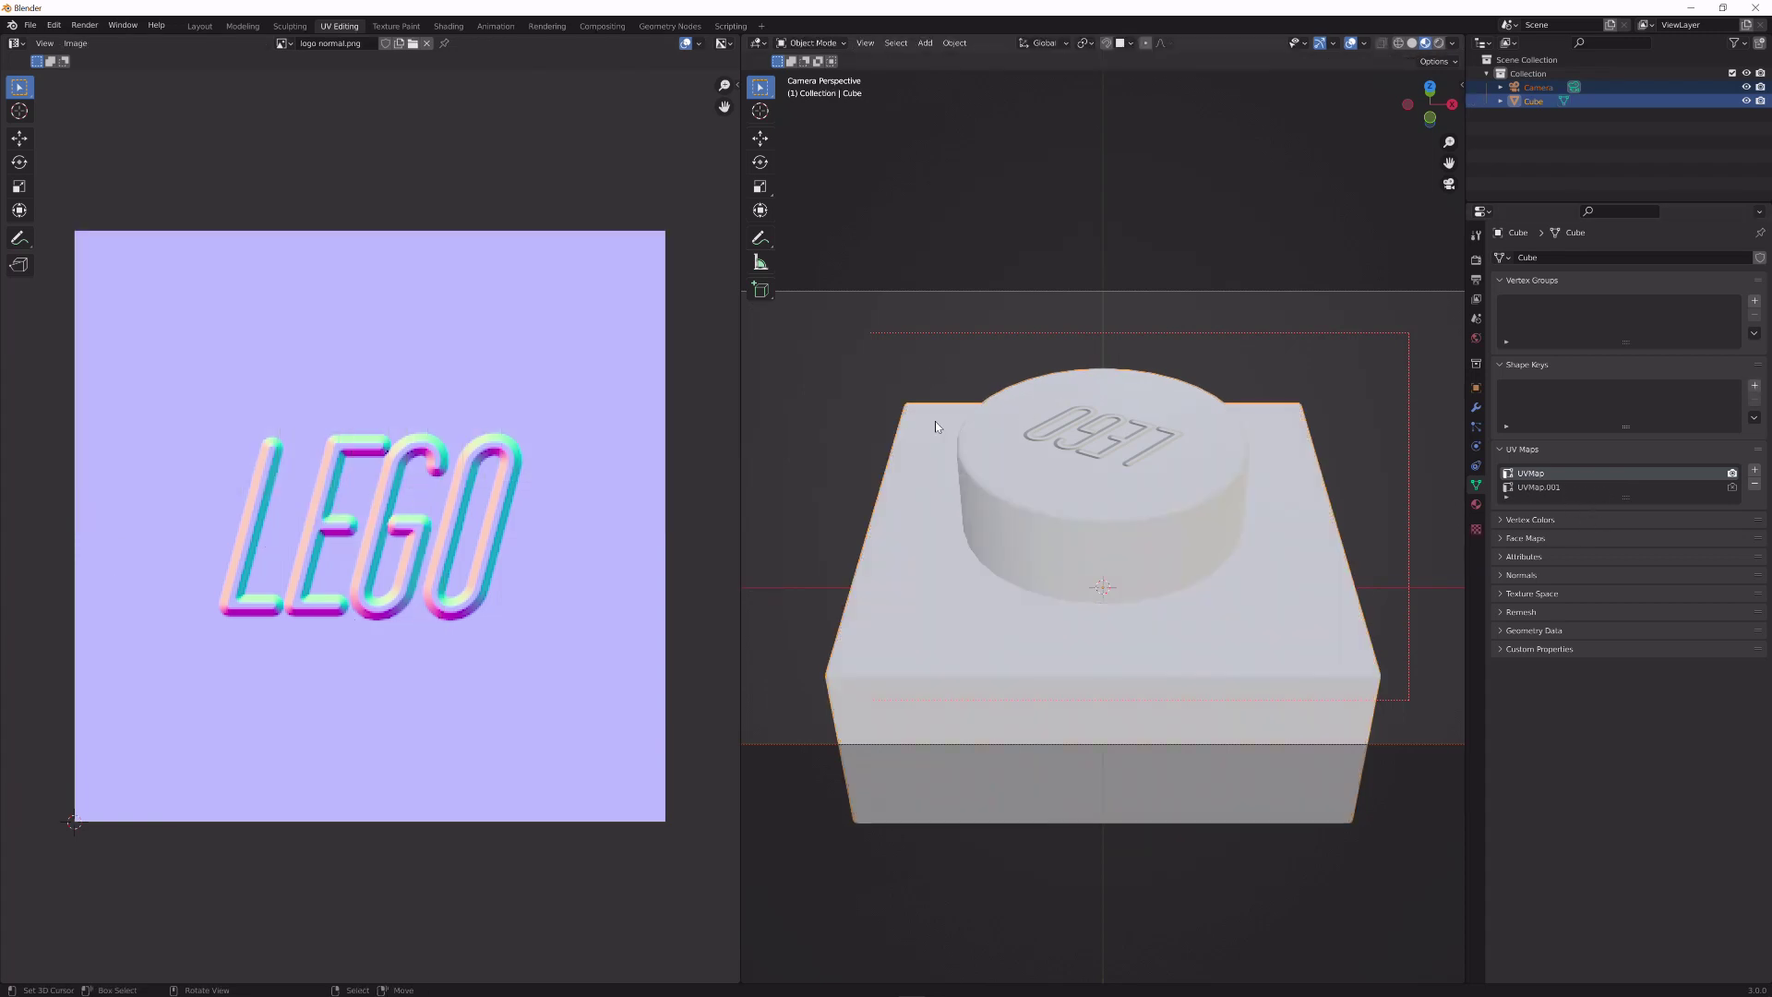
# - Delete the camera from the scene in the Layout workspace
pyautogui.click(199, 26)
pyautogui.scroll(-5, 854, 383)
pyautogui.moveTo(865, 375); pyautogui.dragTo(819, 604, button='middle')
pyautogui.click(819, 604)
pyautogui.press('Delete')
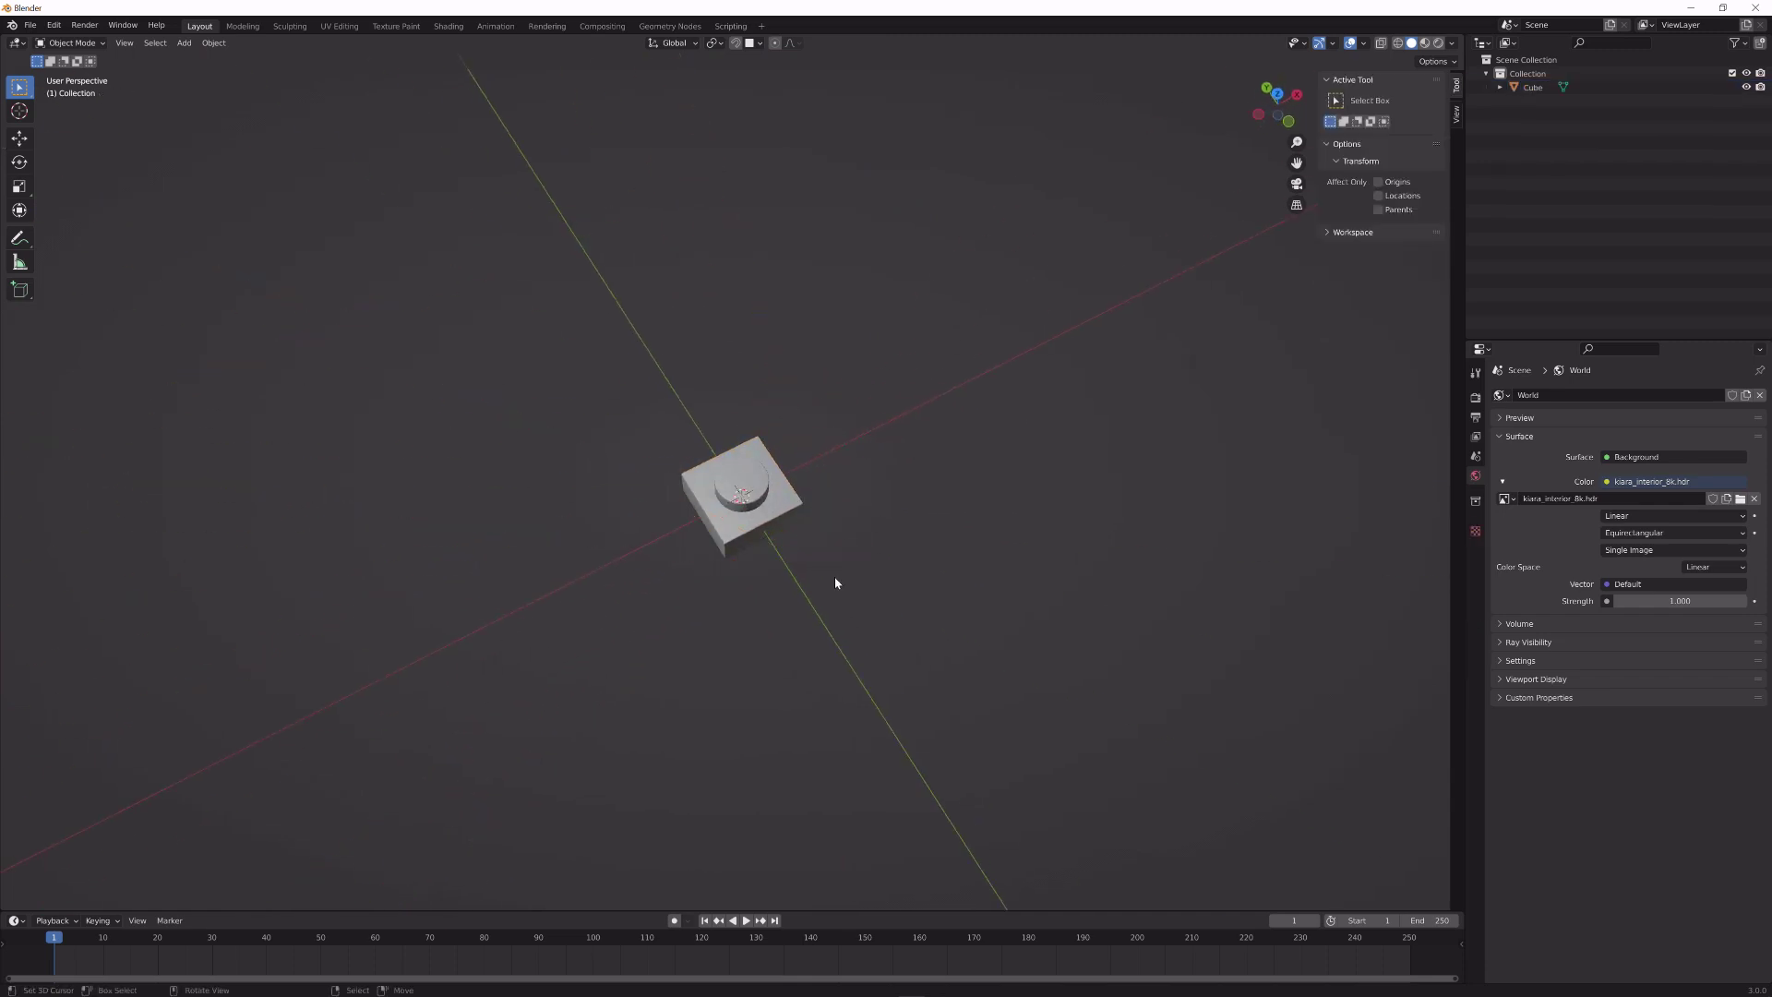
# - Add an Array modifier to the brick
pyautogui.press('a')
pyautogui.moveTo(906, 486); pyautogui.dragTo(845, 496, button='middle')
pyautogui.scroll(5, 754, 456)
pyautogui.scroll(4, 753, 456)
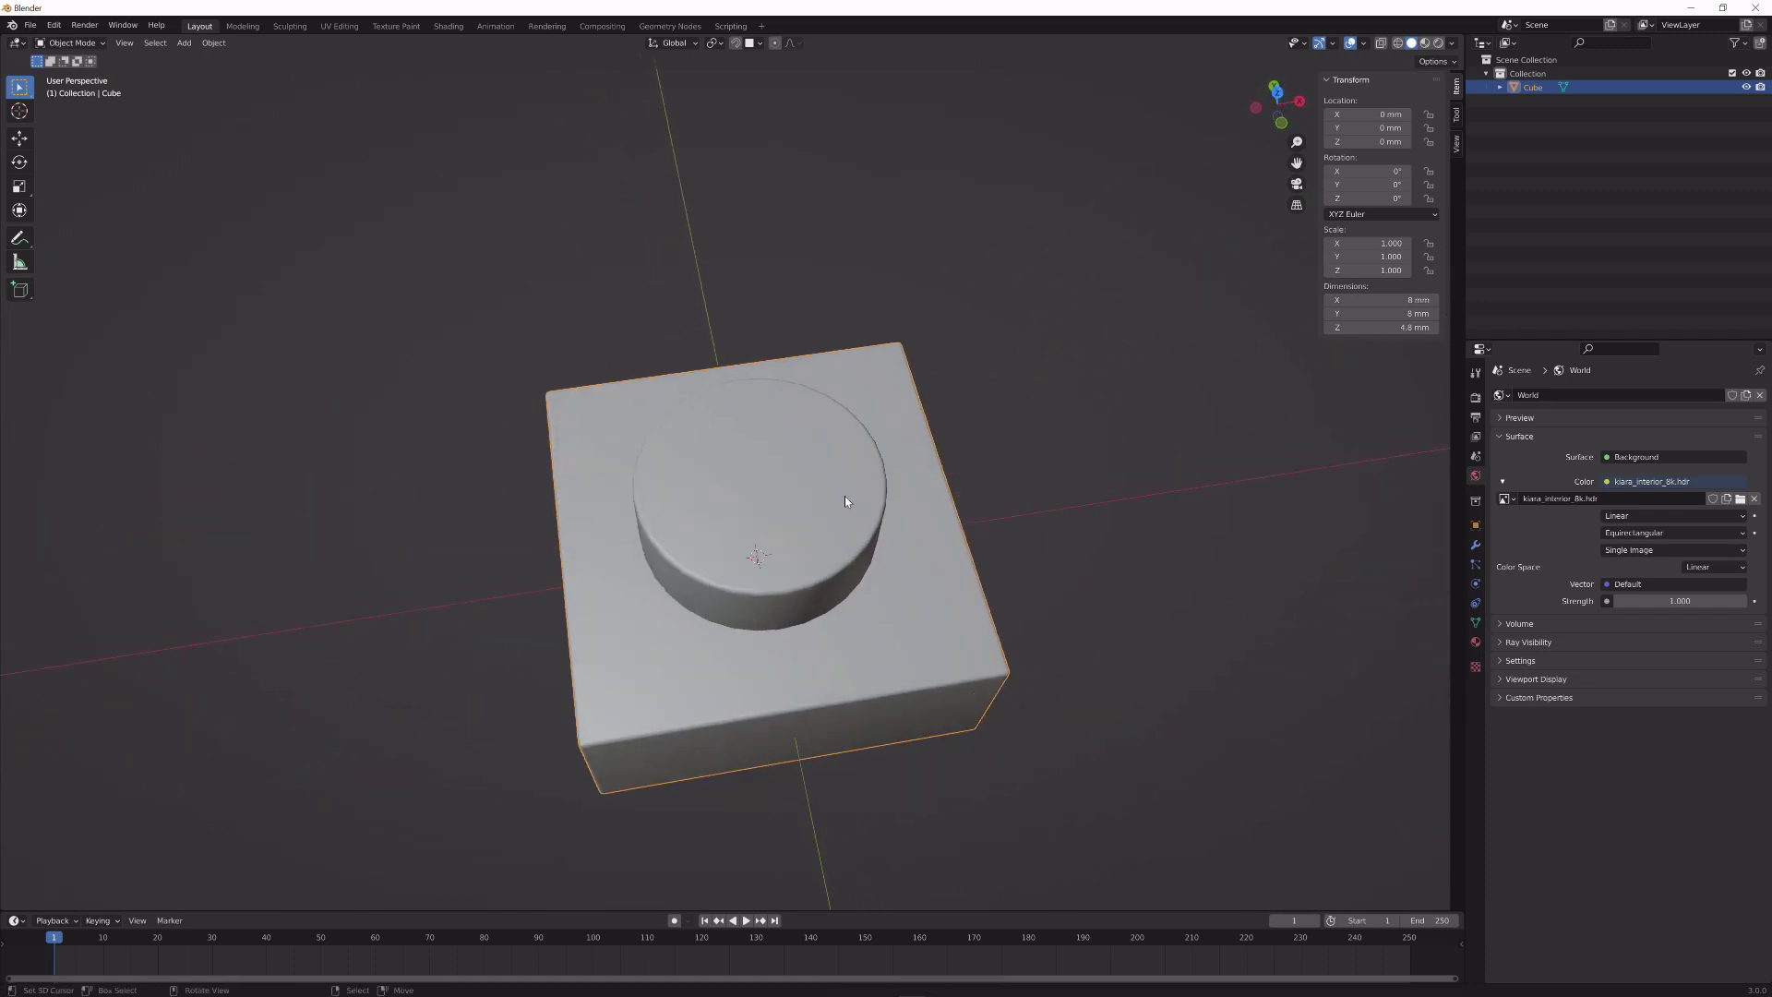
pyautogui.scroll(-3, 801, 499)
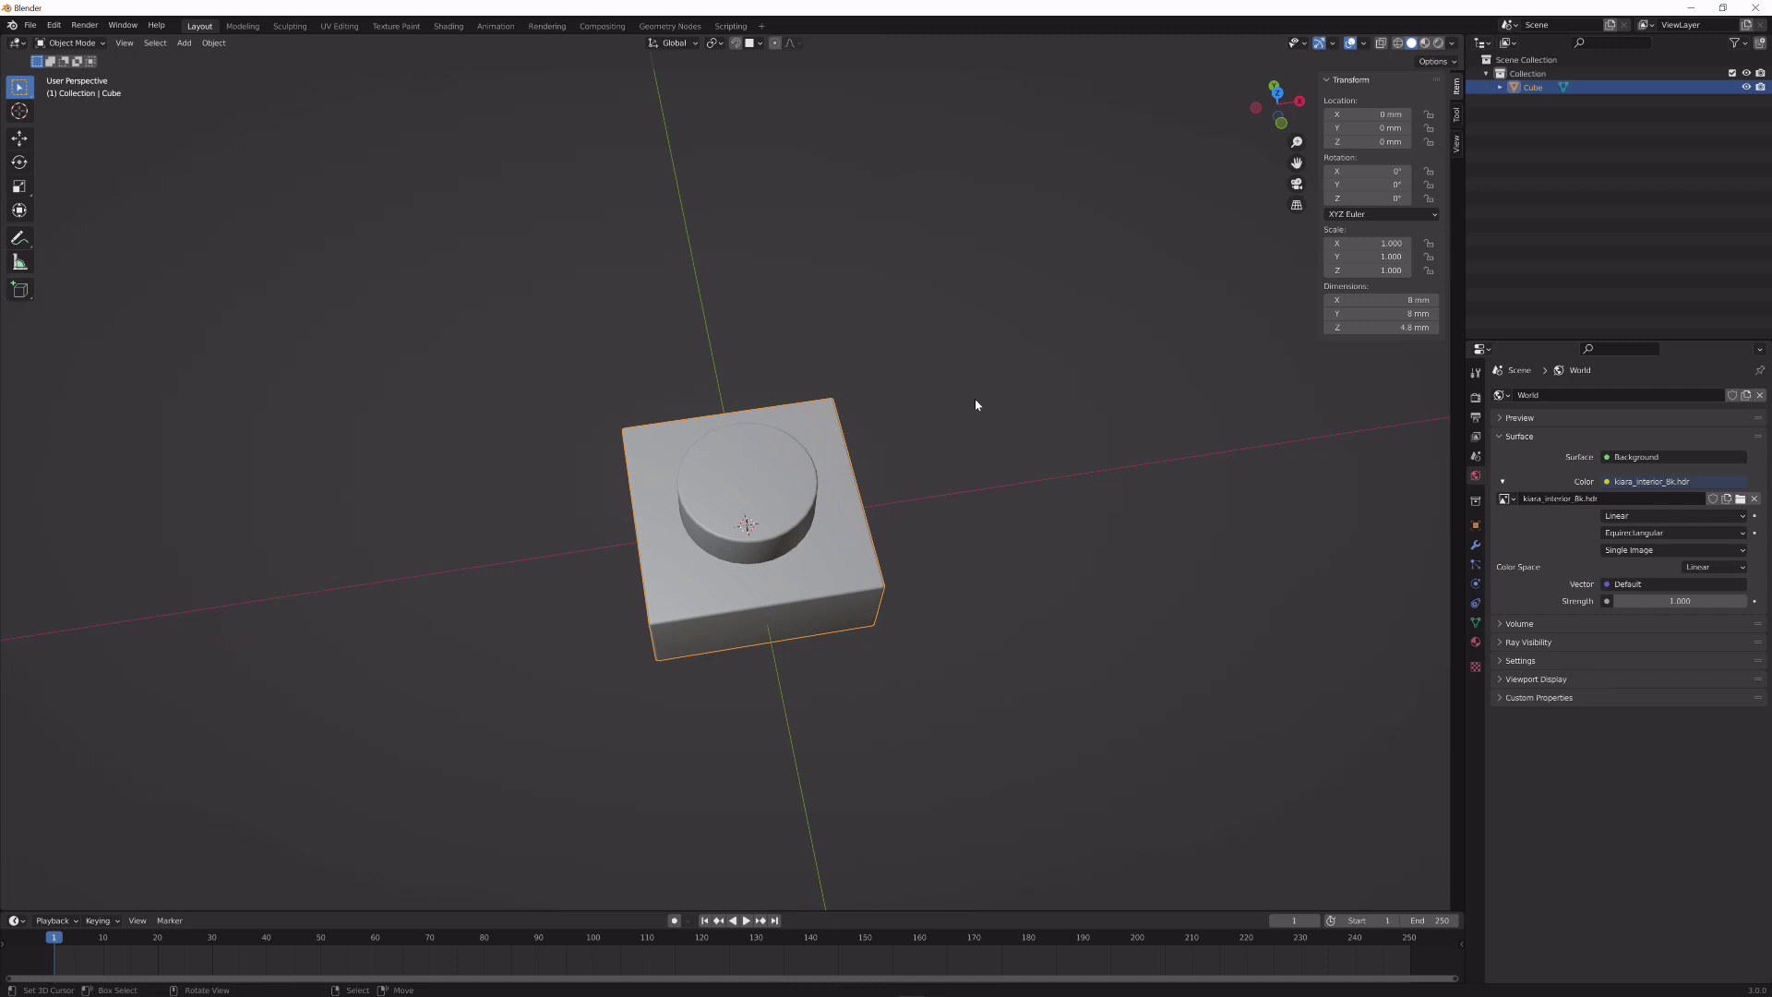
pyautogui.scroll(-5, 964, 463)
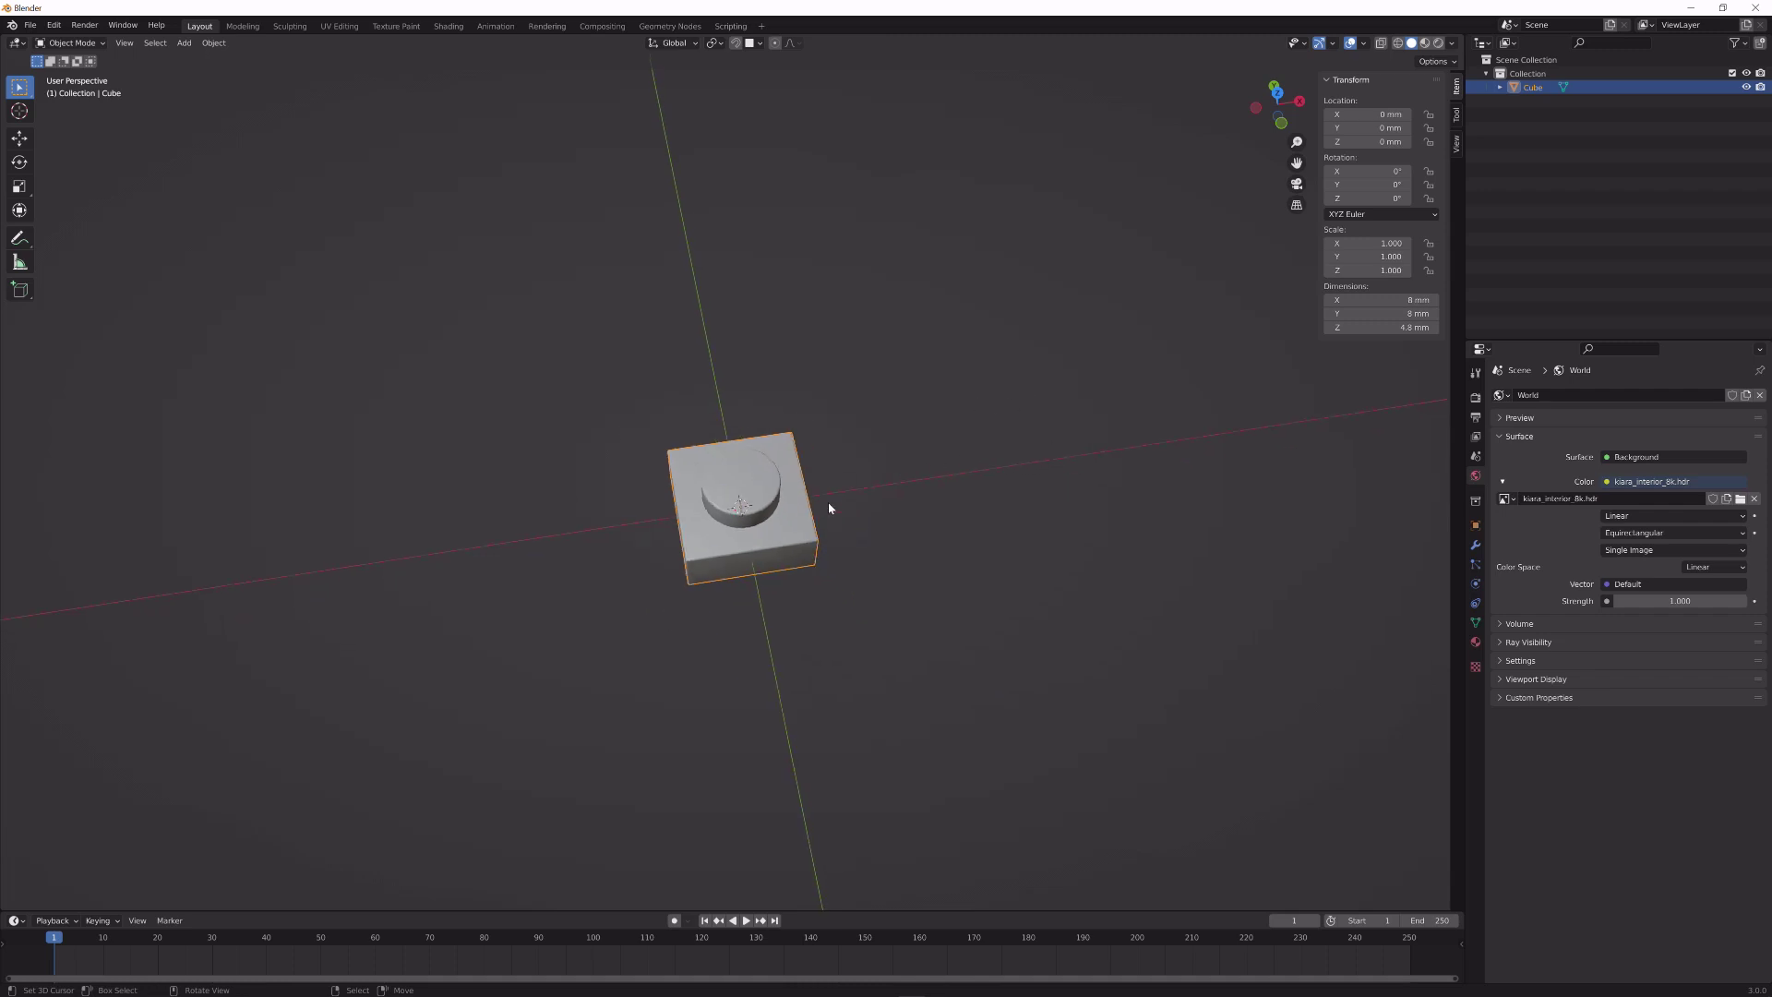
pyautogui.click(1475, 544)
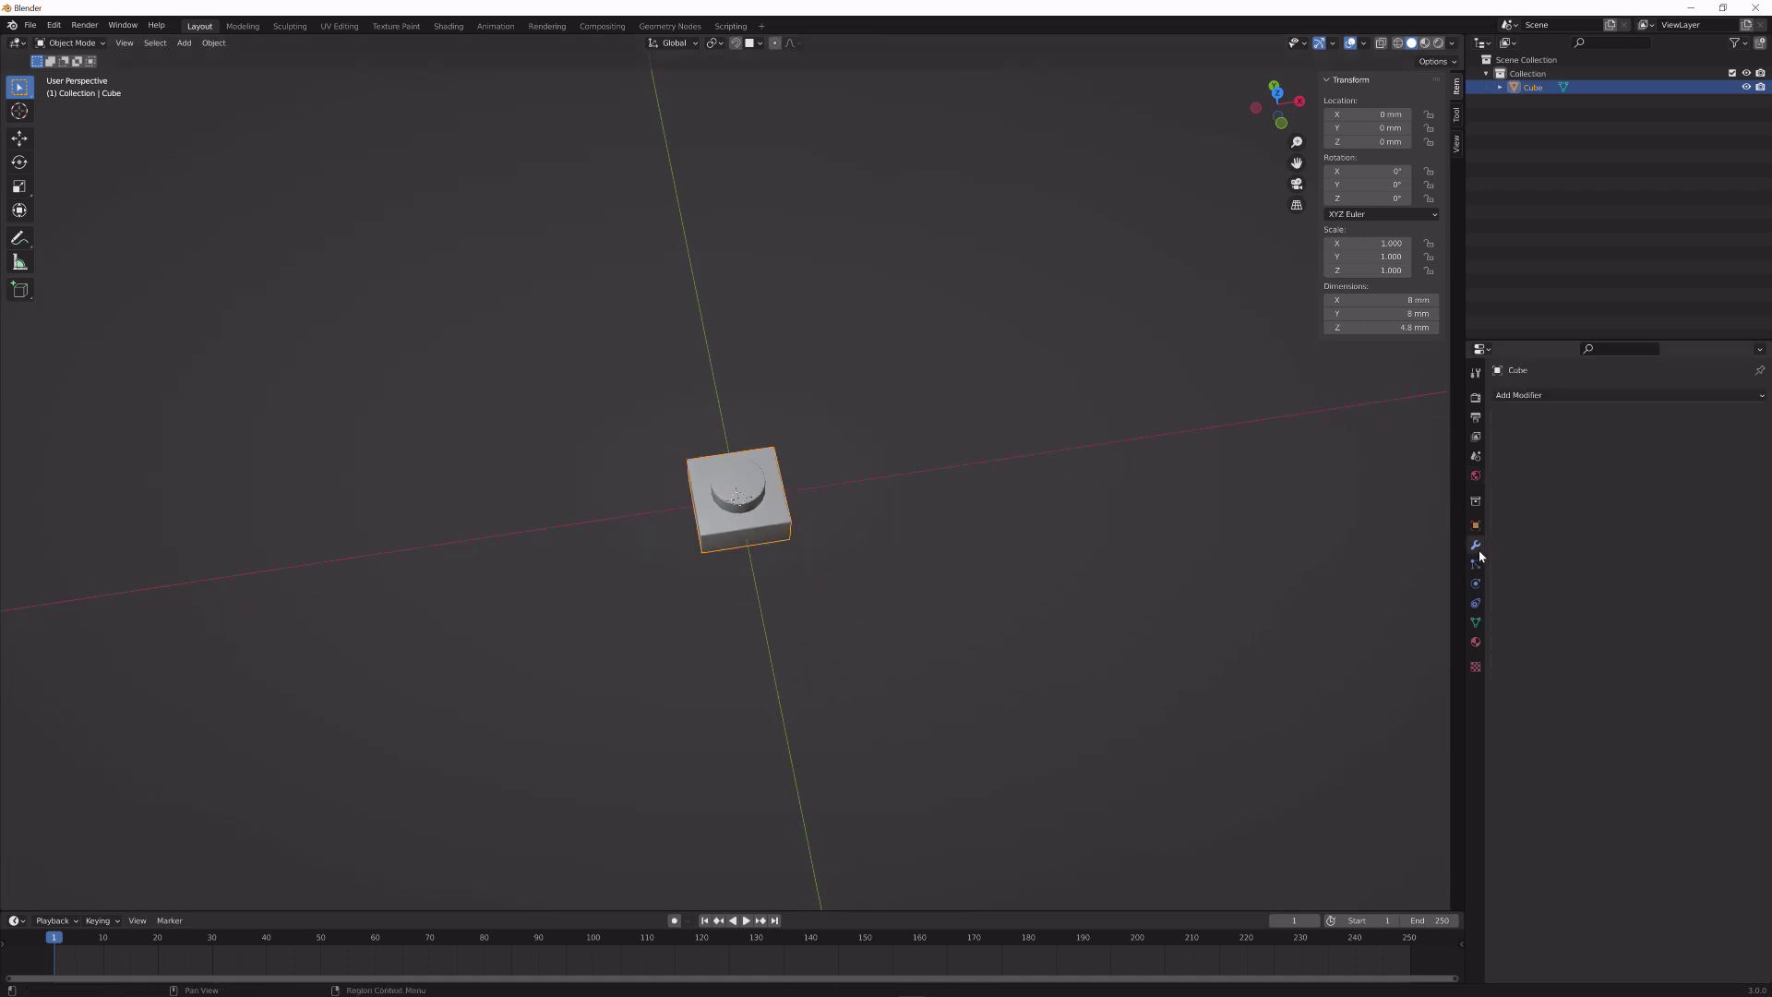
pyautogui.click(1586, 394)
pyautogui.click(1468, 434)
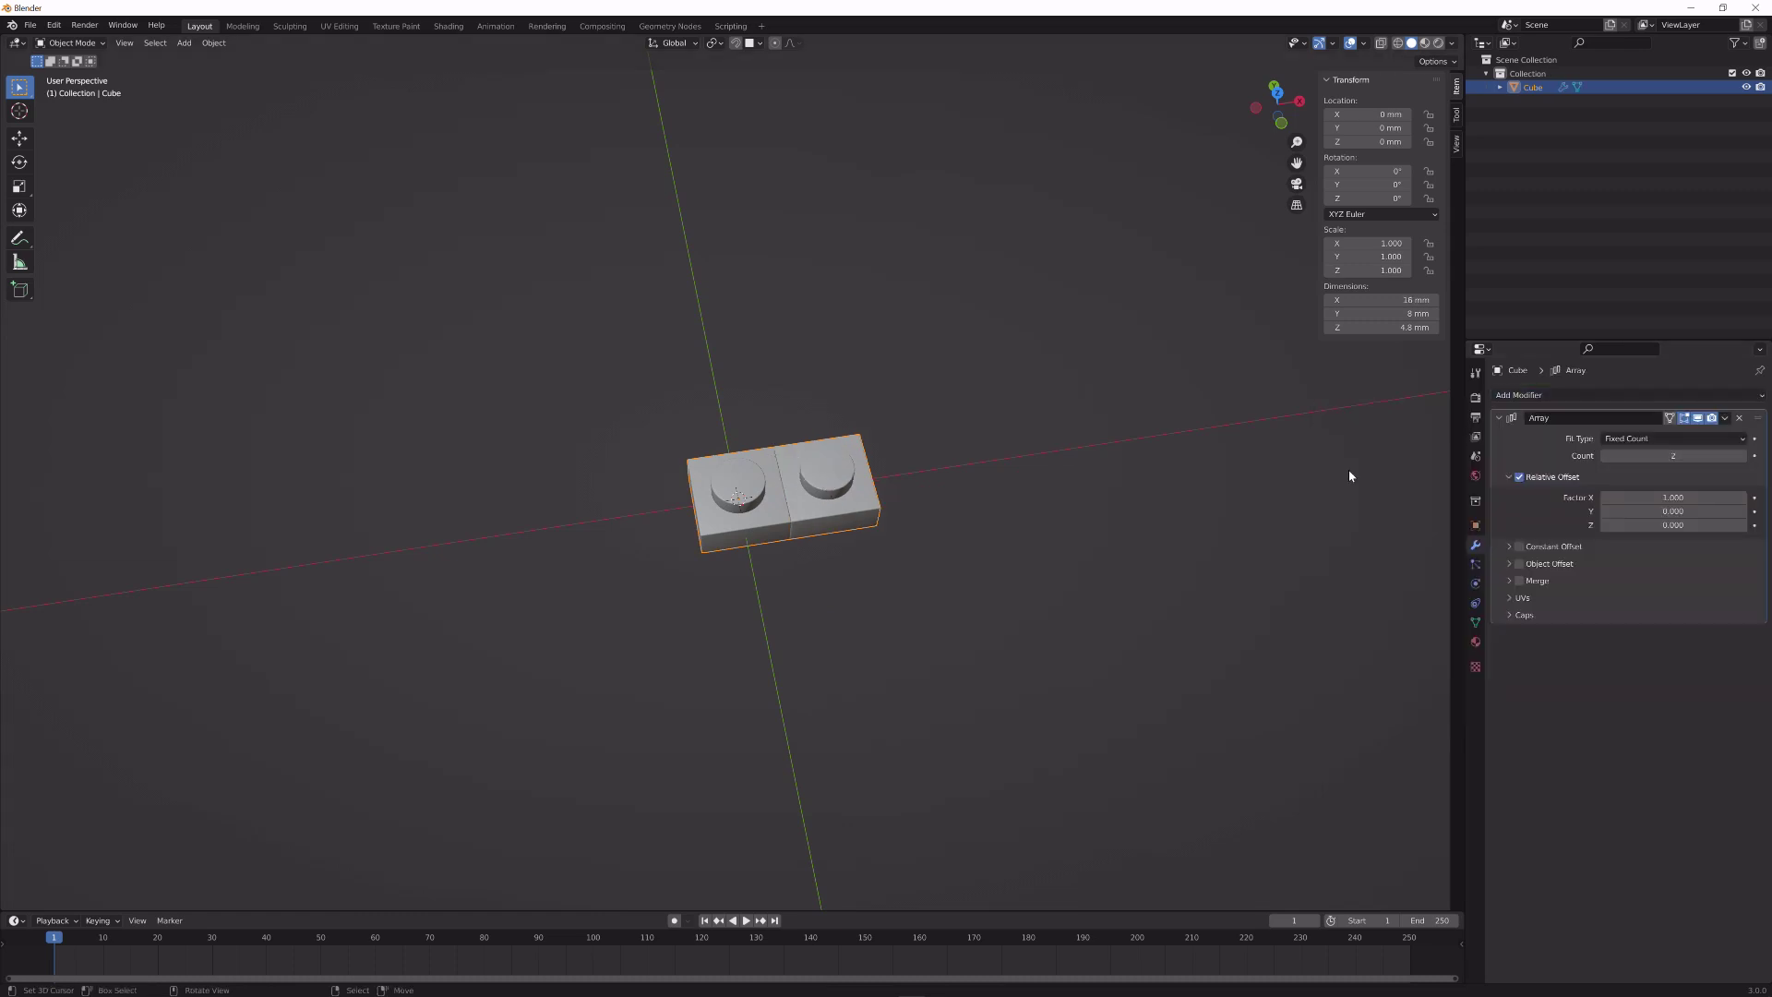
# - Set the Array modifier's count to 30 to form a row of bricks along X
pyautogui.scroll(-5, 1143, 495)
pyautogui.moveTo(1142, 495); pyautogui.dragTo(852, 475, button='middle')
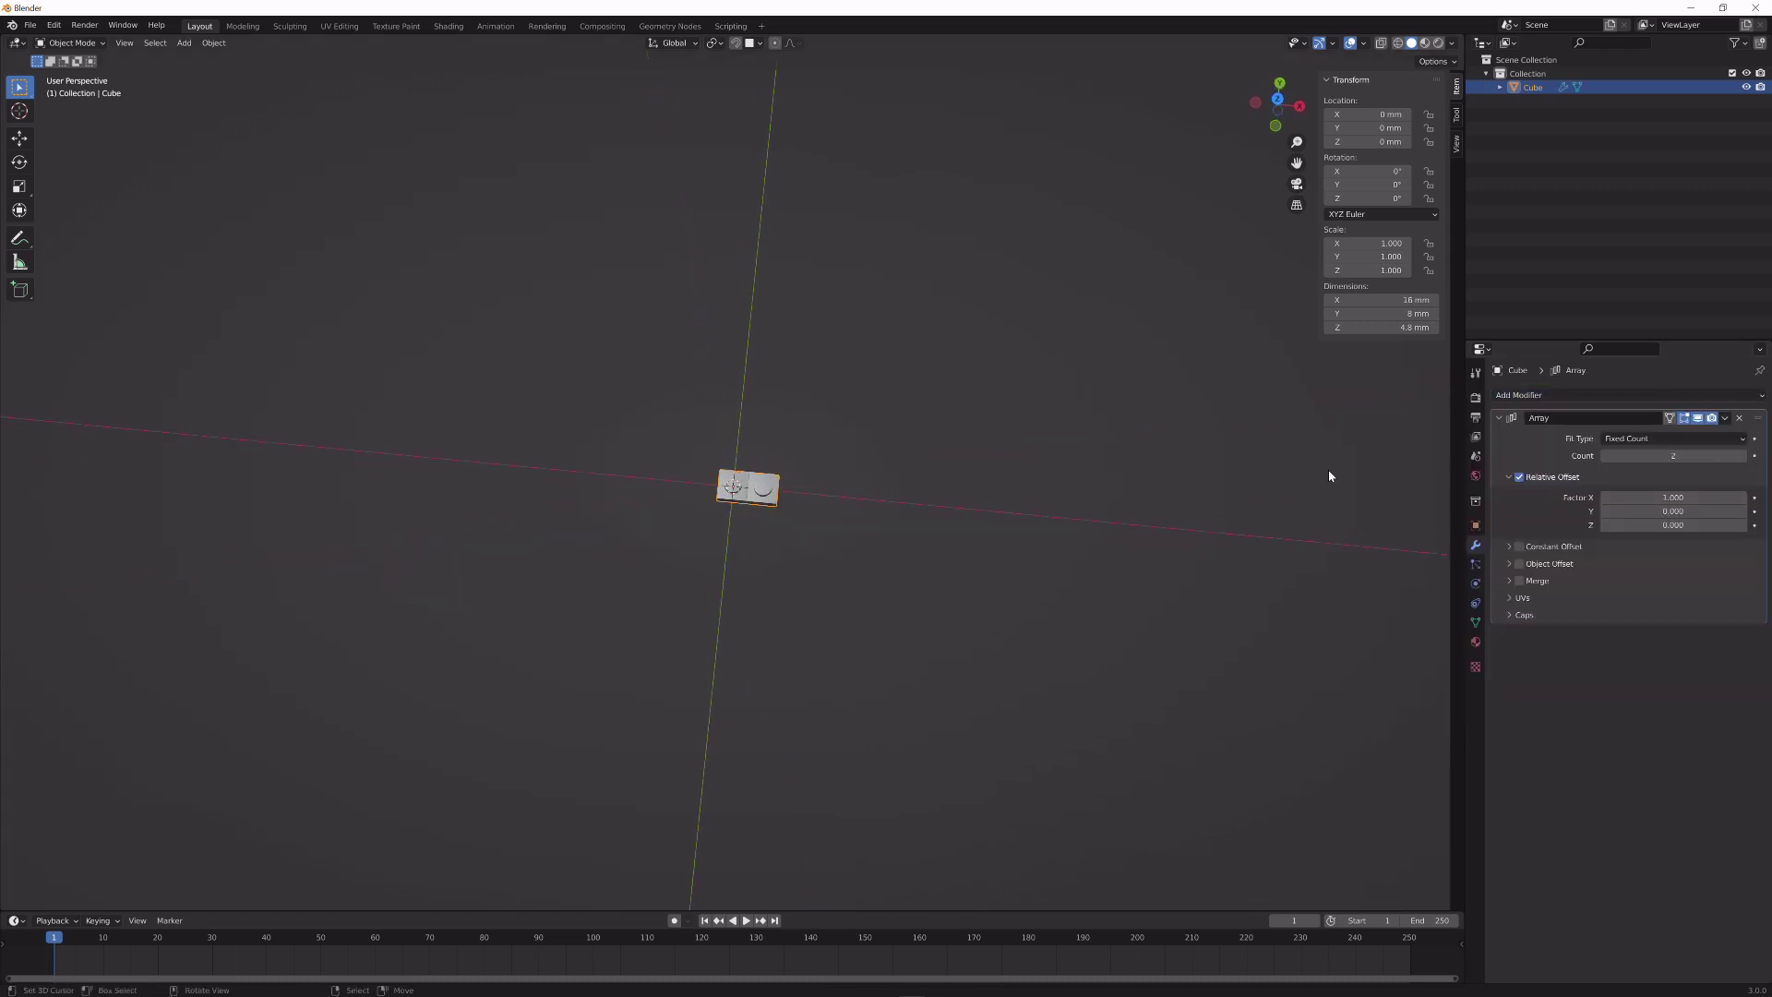
pyautogui.click(1644, 457)
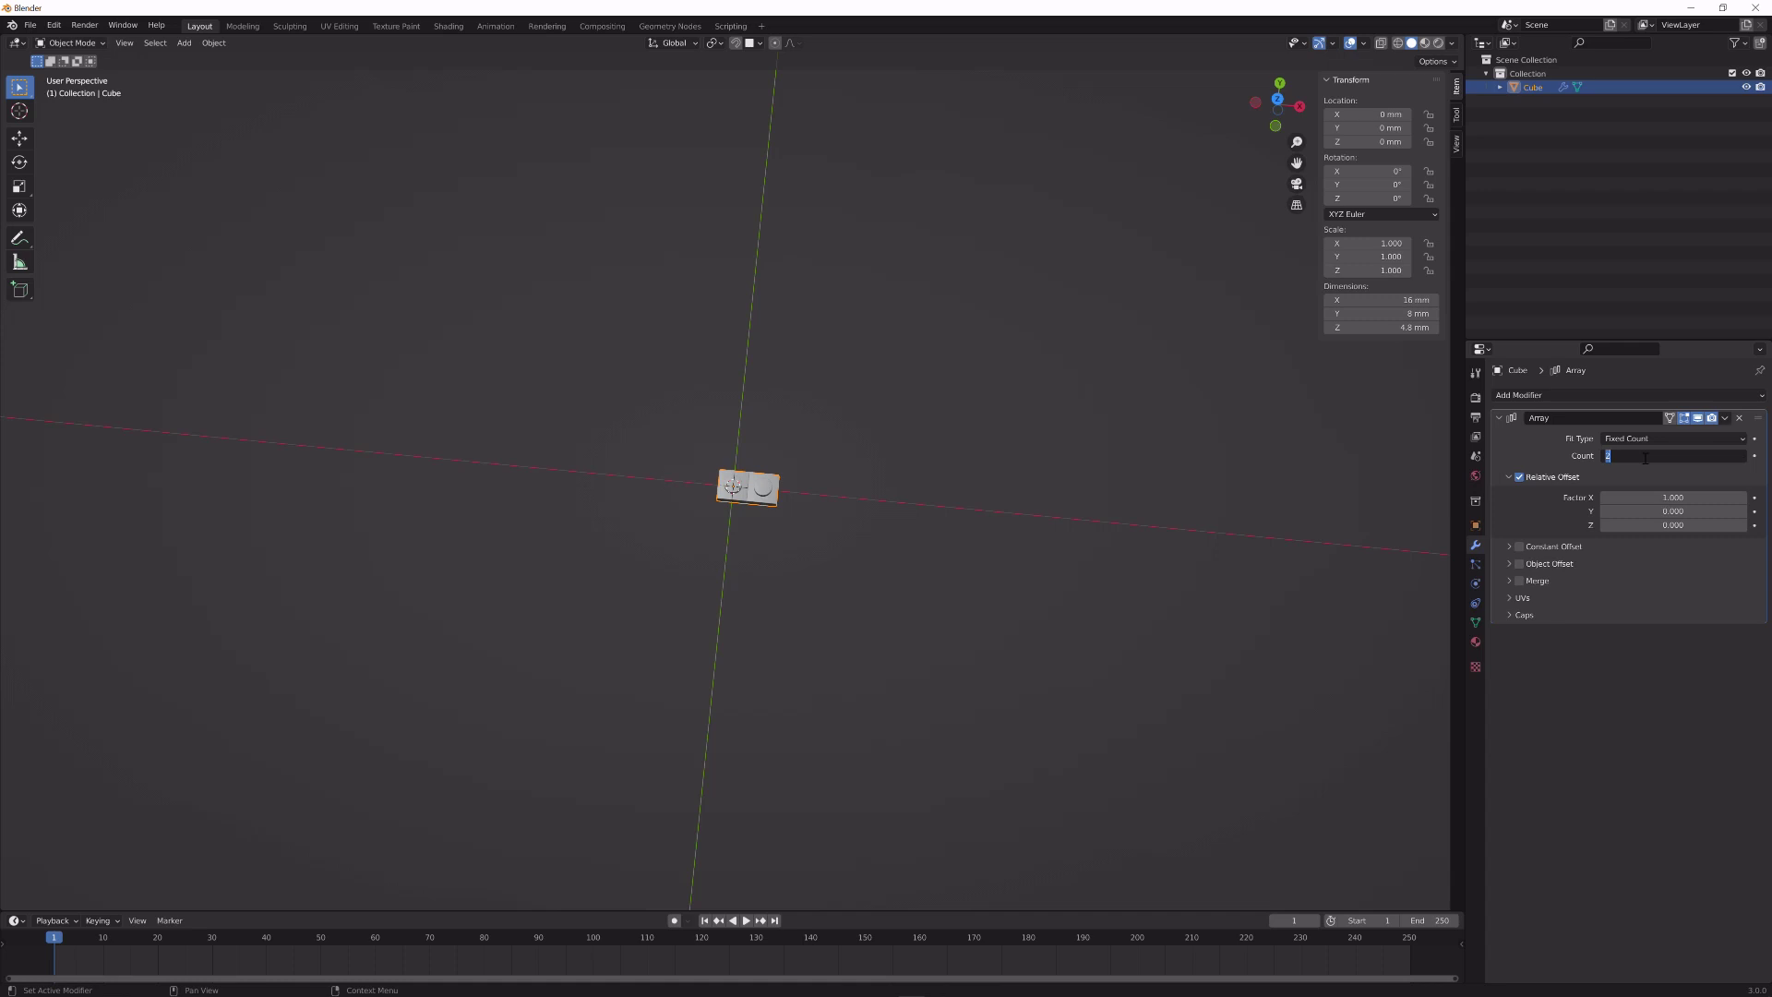
pyautogui.write('30')
pyautogui.press('Return')
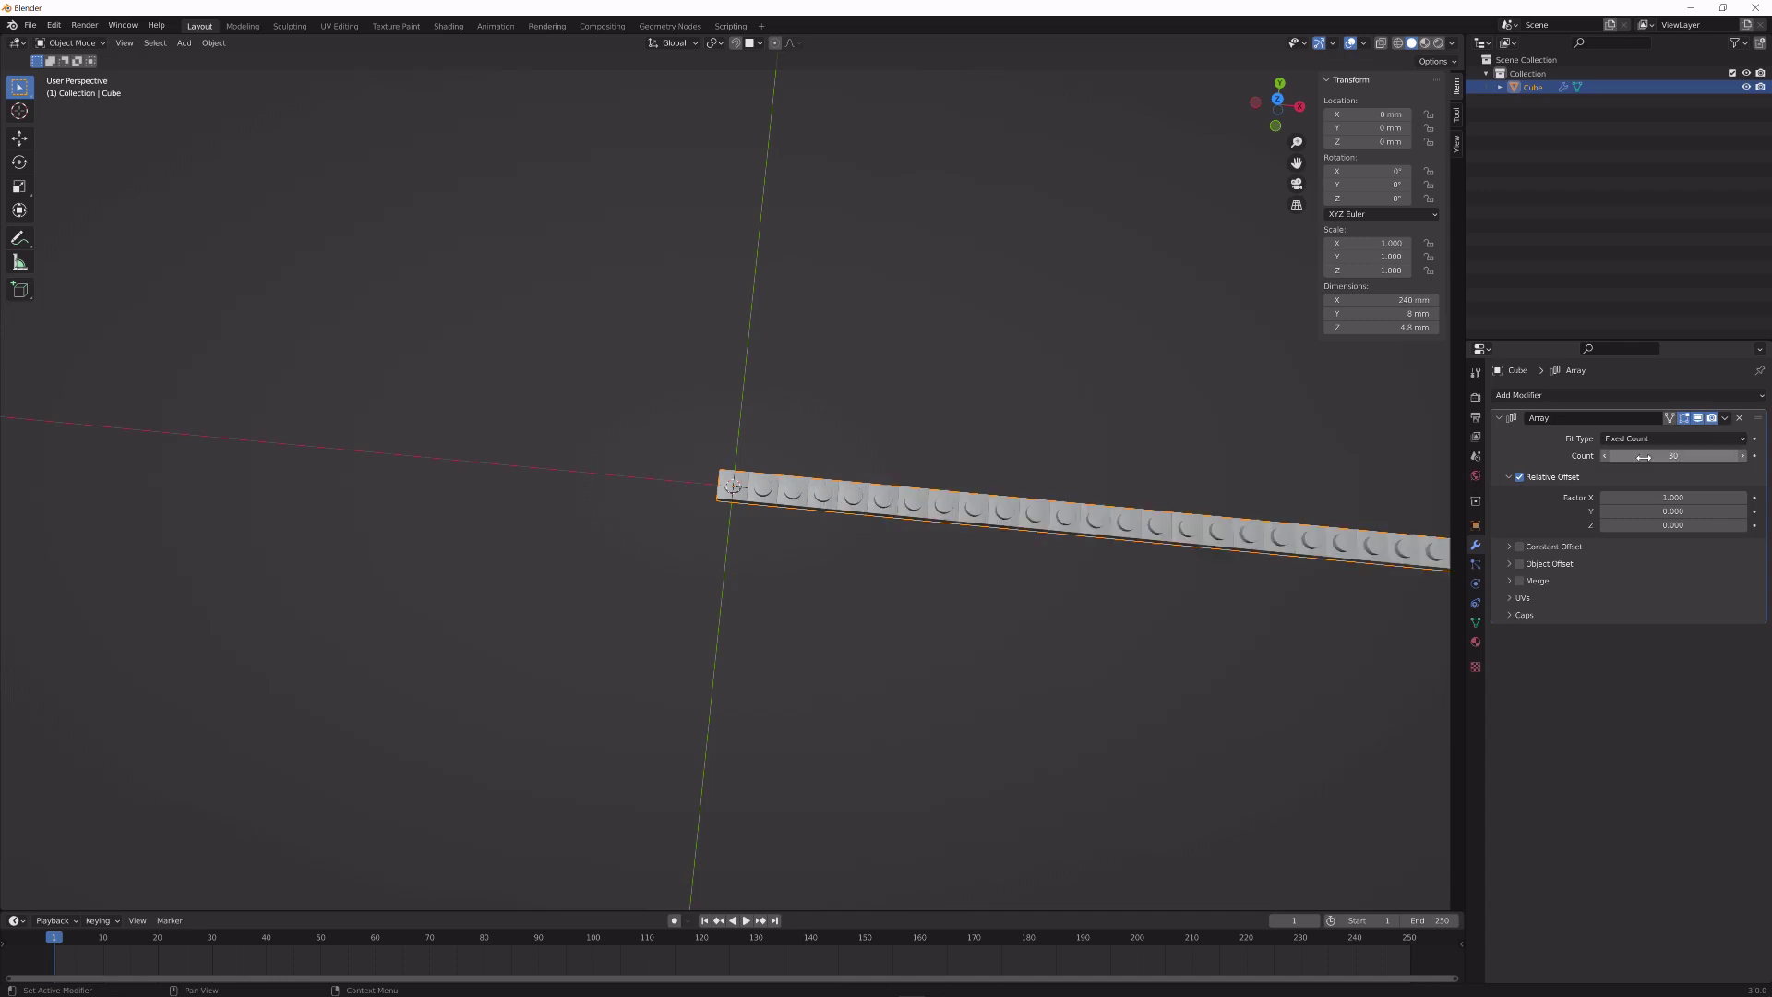
# - Inspect the row of bricks from the side and above, and apply its Array modifier
pyautogui.scroll(-3, 1259, 554)
pyautogui.keyDown('shift'); pyautogui.moveTo(1259, 553); pyautogui.dragTo(878, 557, button='middle'); pyautogui.keyUp('shift')
pyautogui.scroll(3, 1143, 595)
pyautogui.scroll(2, 1140, 594)
pyautogui.scroll(4, 1126, 489)
pyautogui.scroll(2, 808, 625)
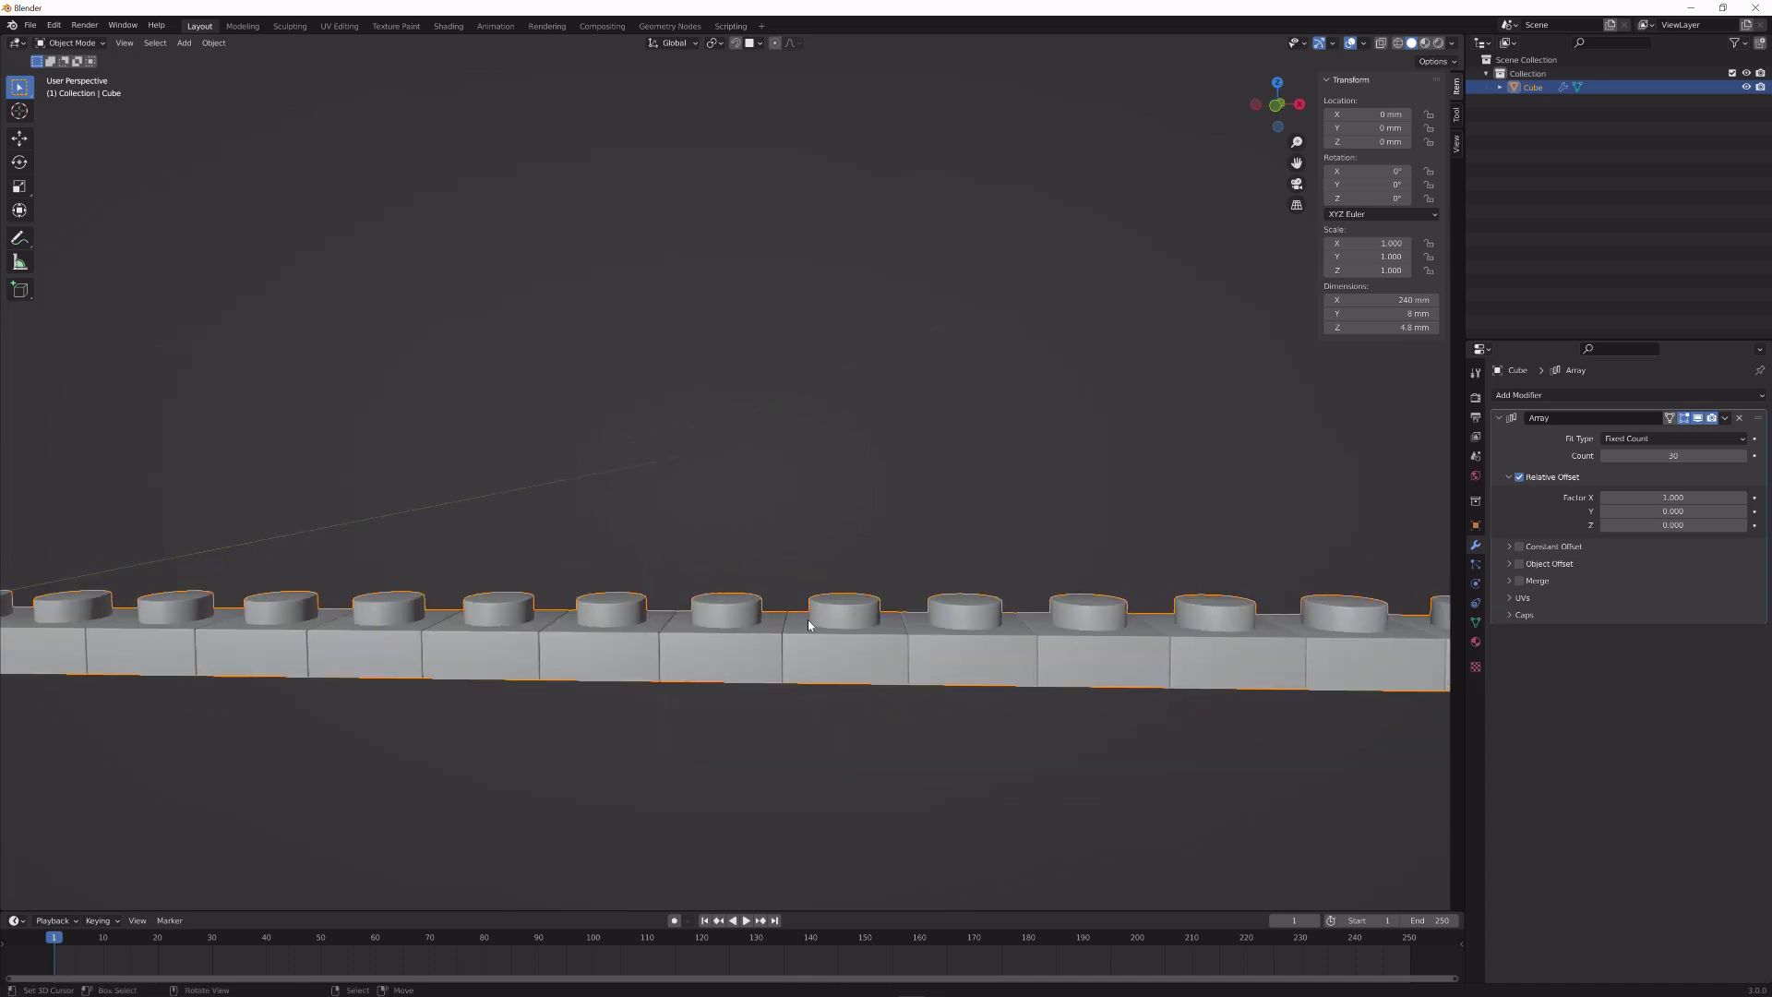
pyautogui.scroll(-3, 778, 650)
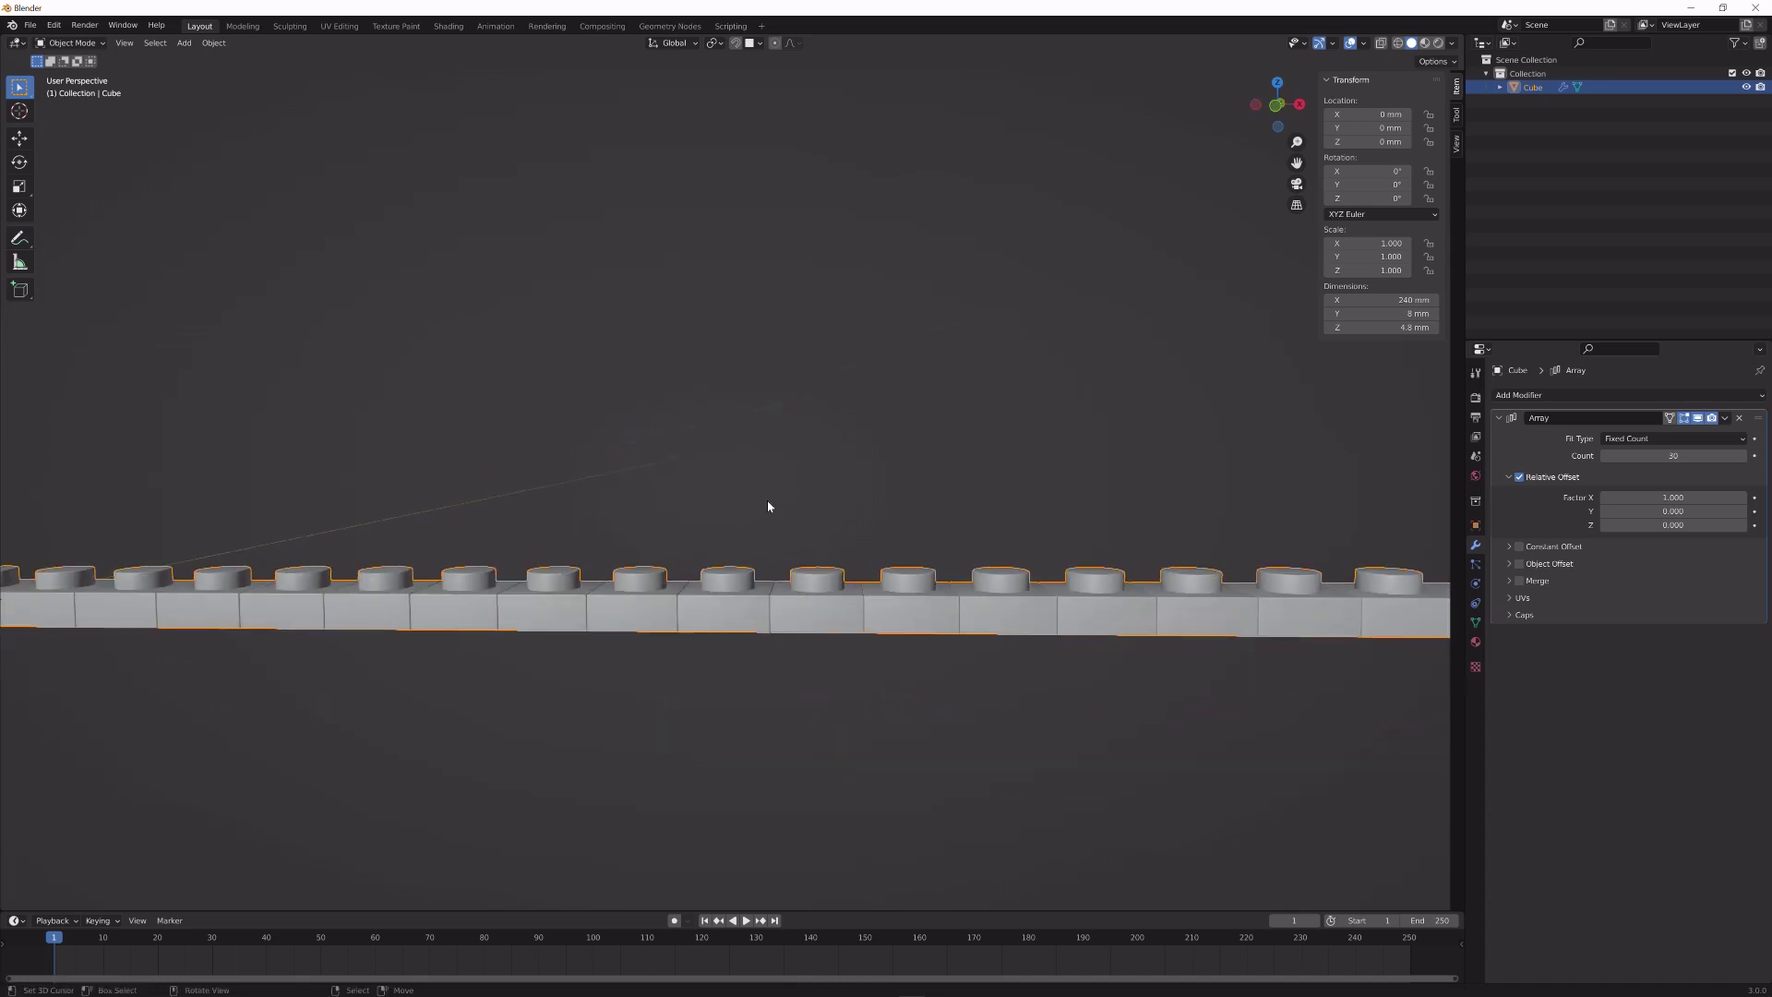
pyautogui.moveTo(767, 502); pyautogui.dragTo(842, 557, button='middle')
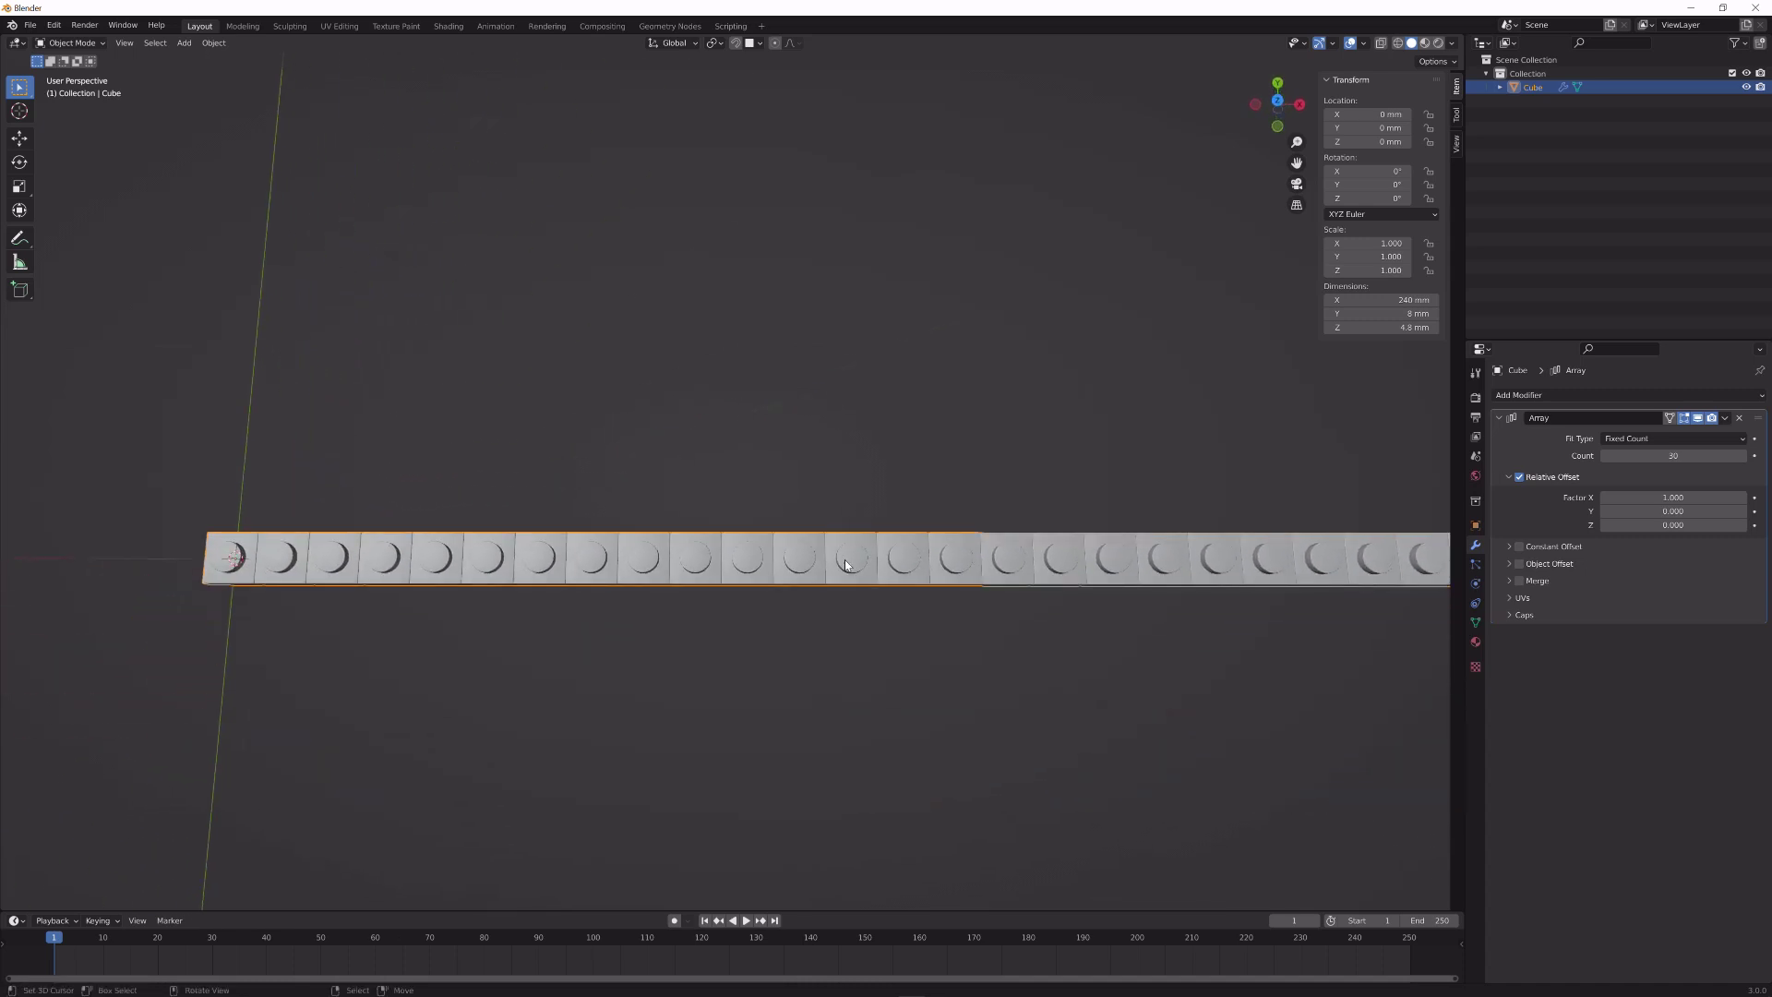
pyautogui.click(1725, 418)
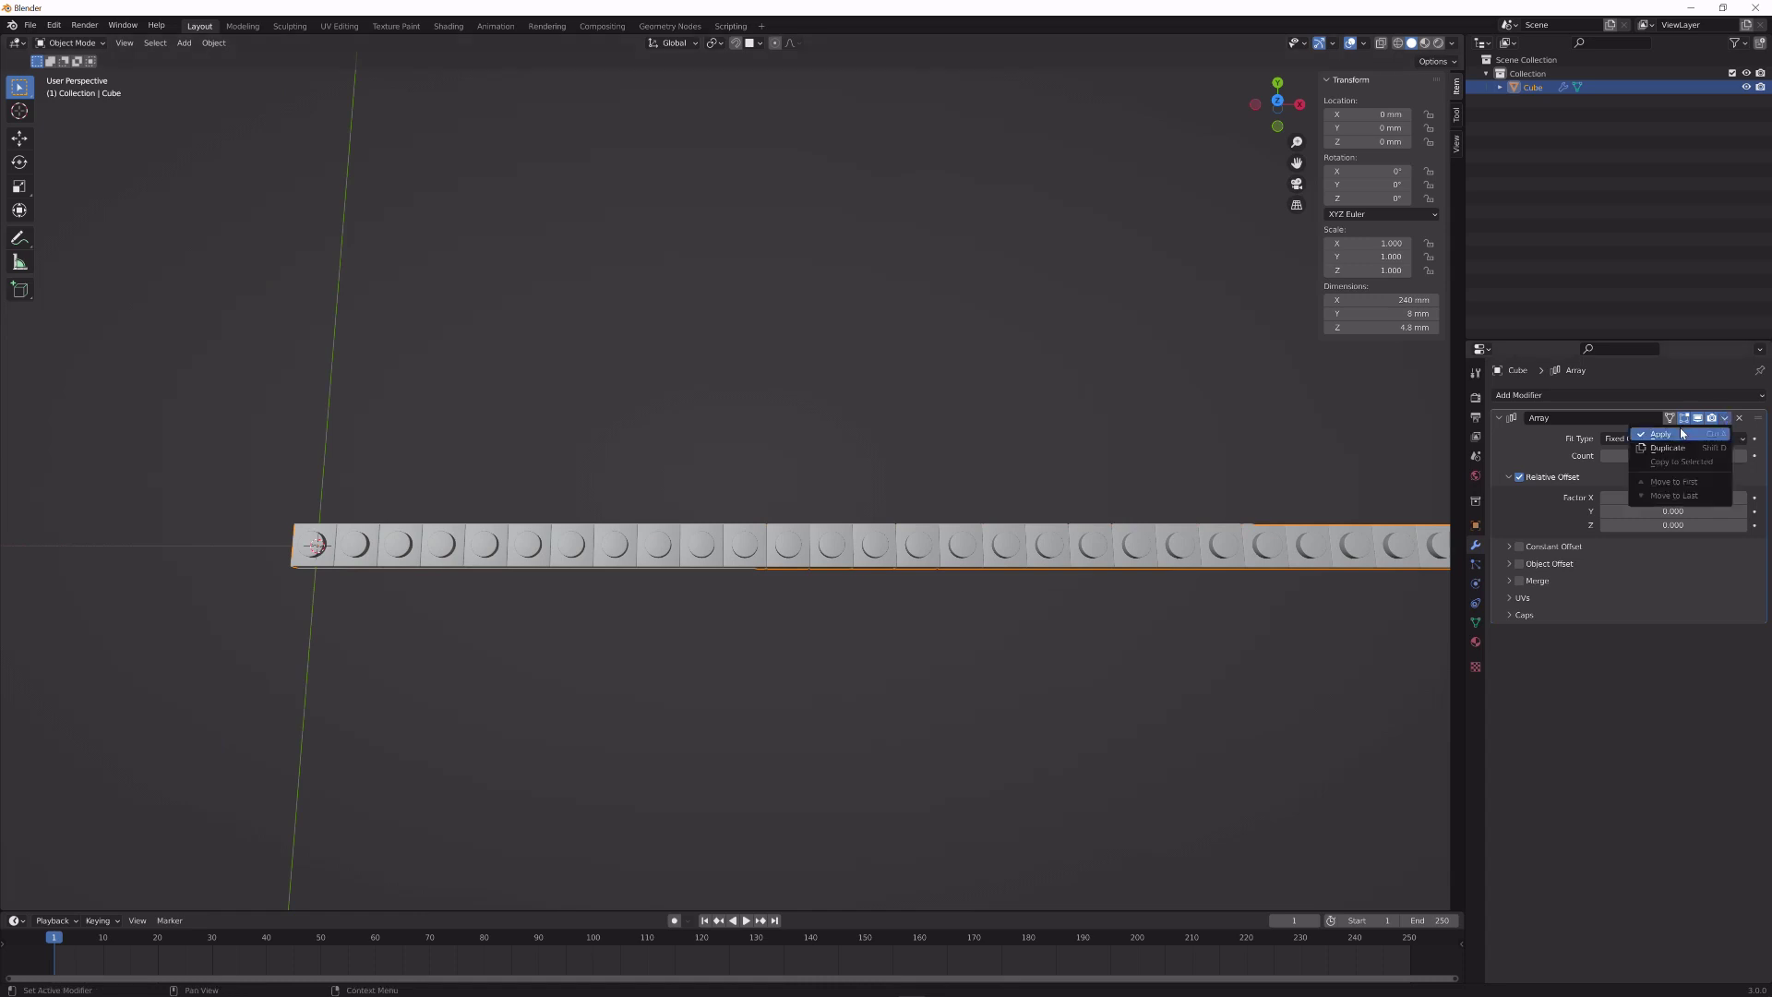
pyautogui.click(1680, 432)
pyautogui.moveTo(946, 492); pyautogui.dragTo(926, 499, button='middle')
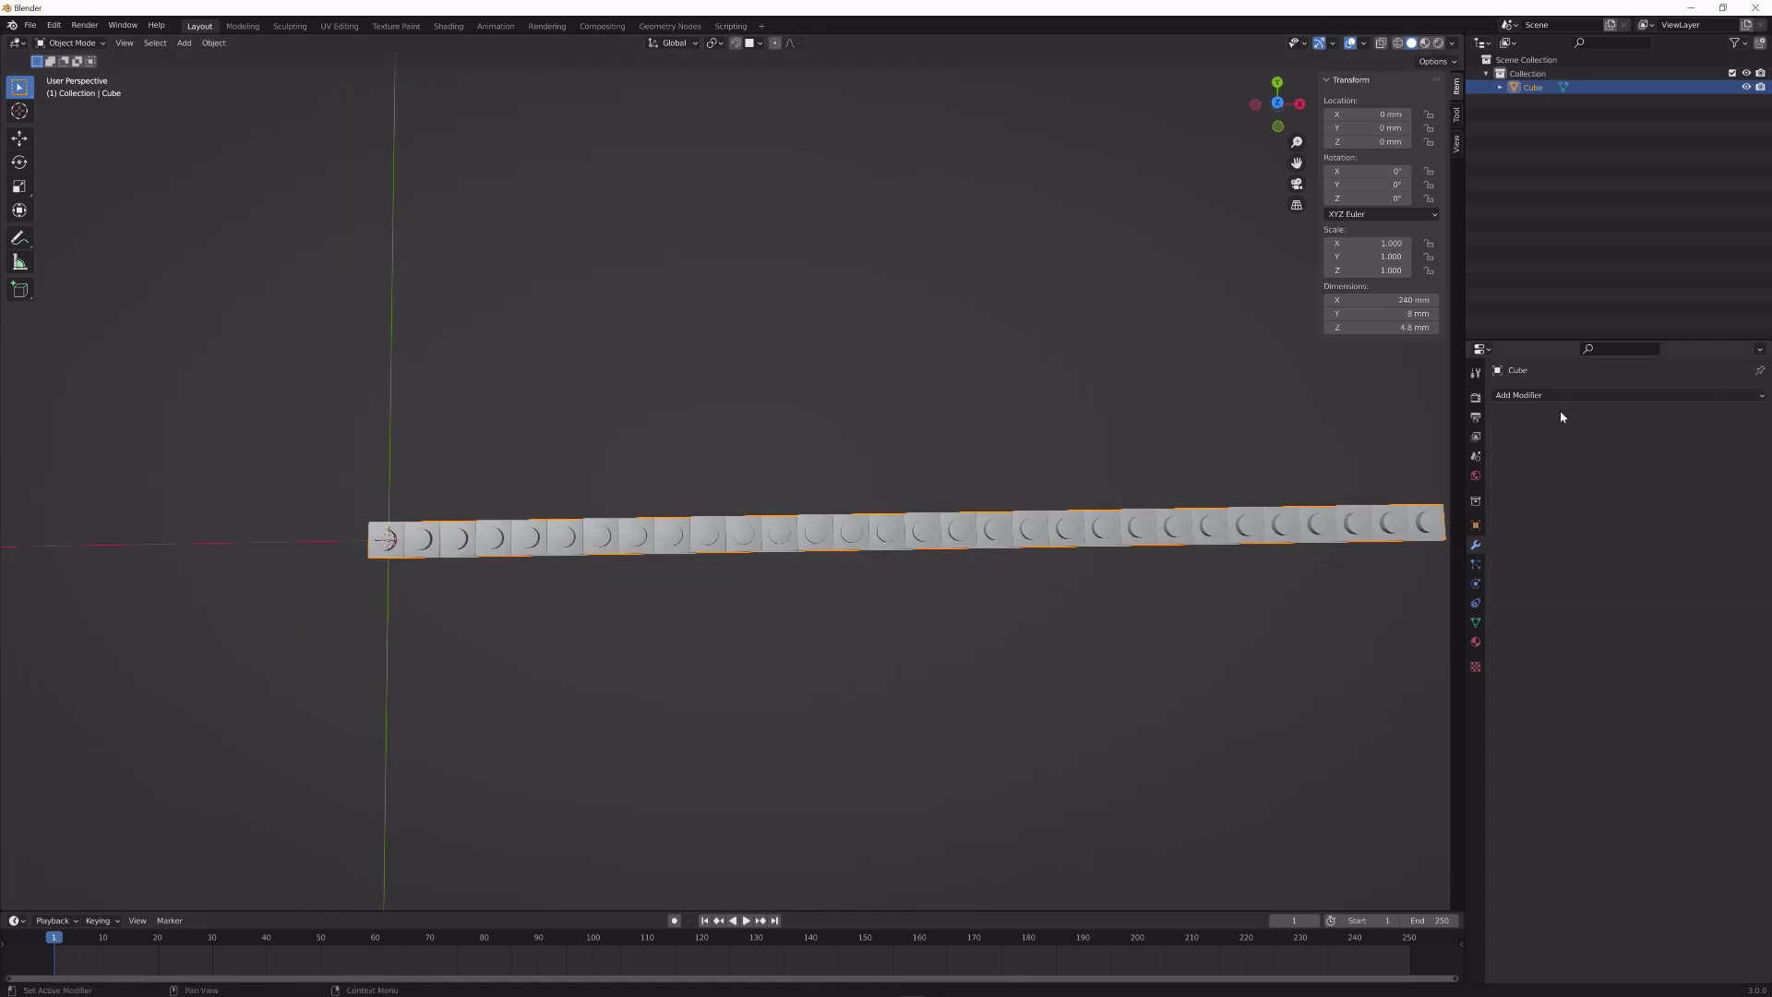
# - Add a second Array modifier to the brick row with a relative offset of 0 in X and 1 in Y
pyautogui.click(1542, 395)
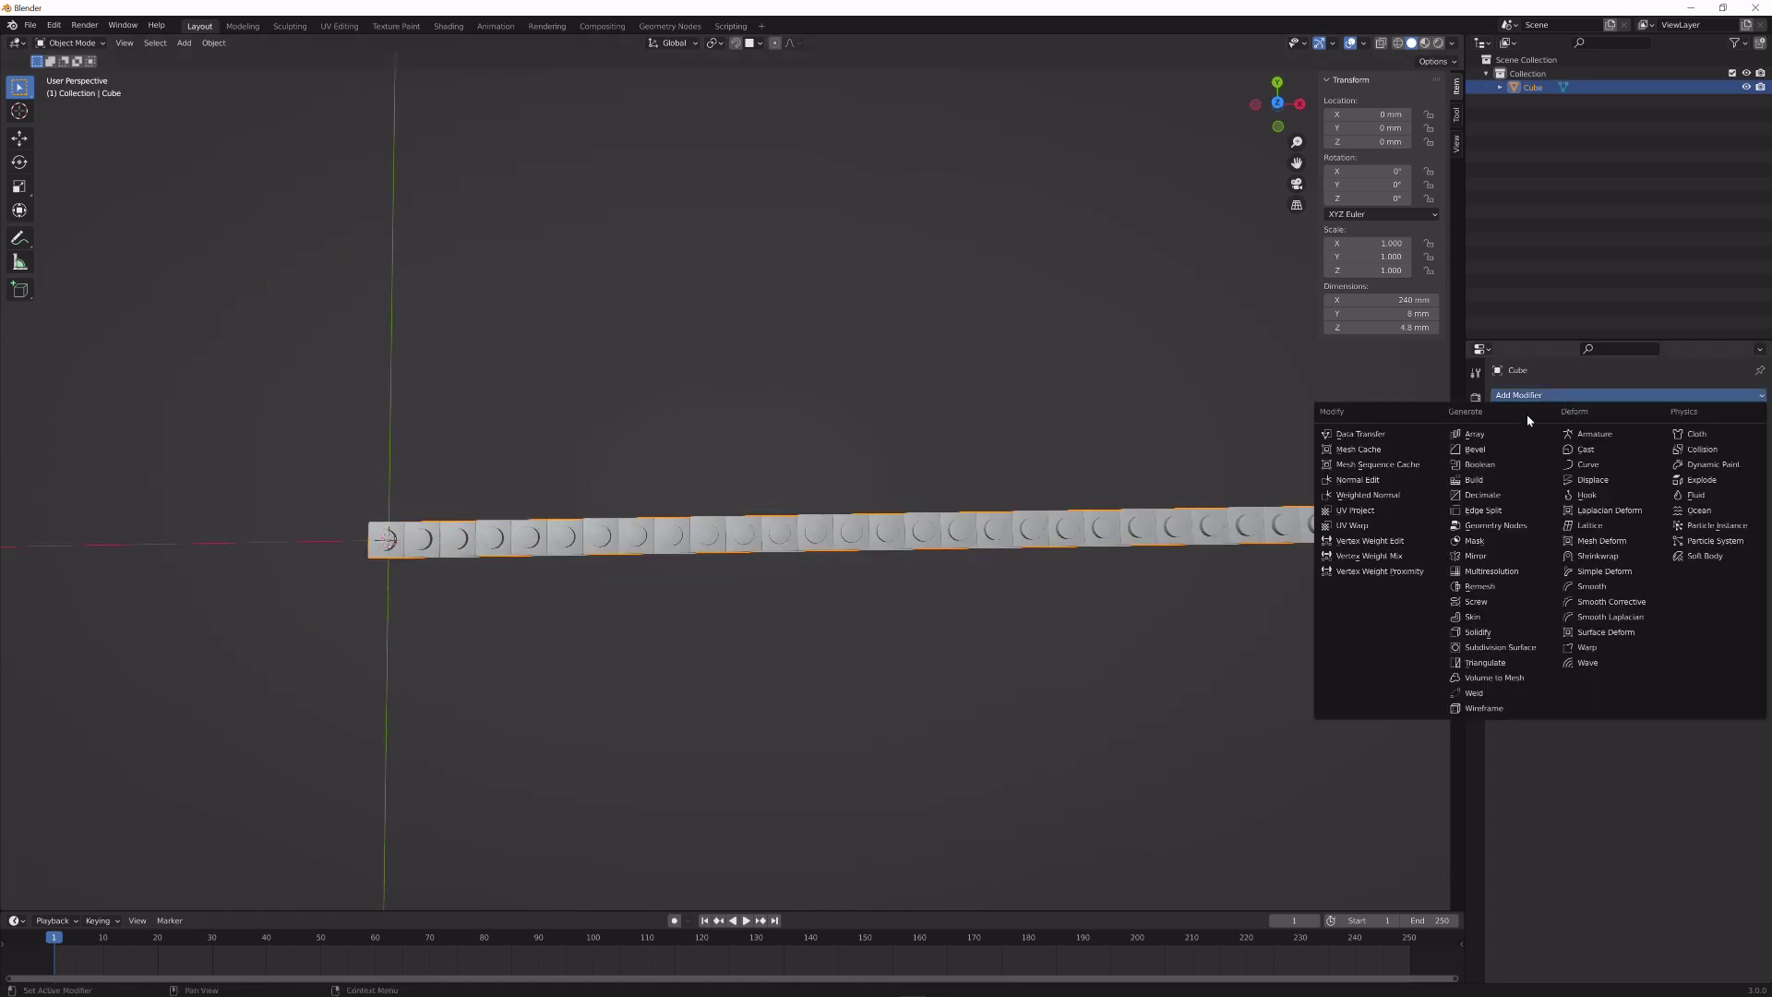
pyautogui.click(1477, 434)
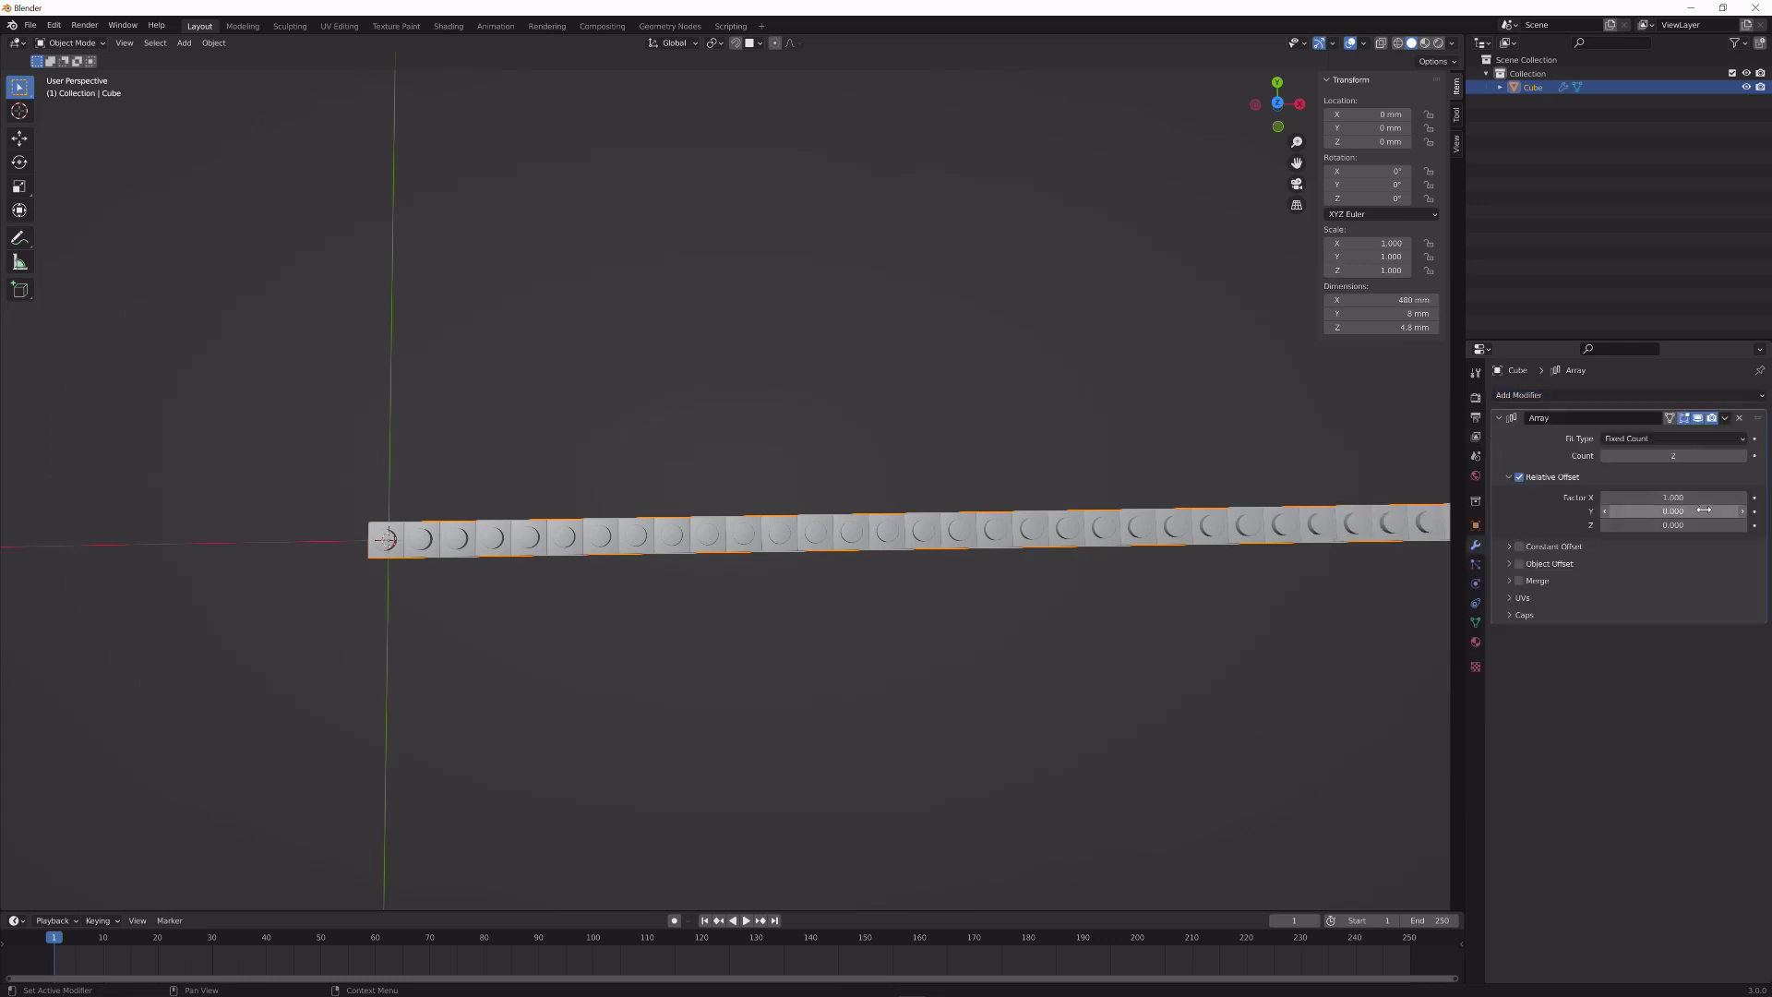
pyautogui.doubleClick(1673, 512)
pyautogui.write('1')
pyautogui.press('Return')
pyautogui.doubleClick(1690, 499)
pyautogui.write('0')
pyautogui.press('Return')
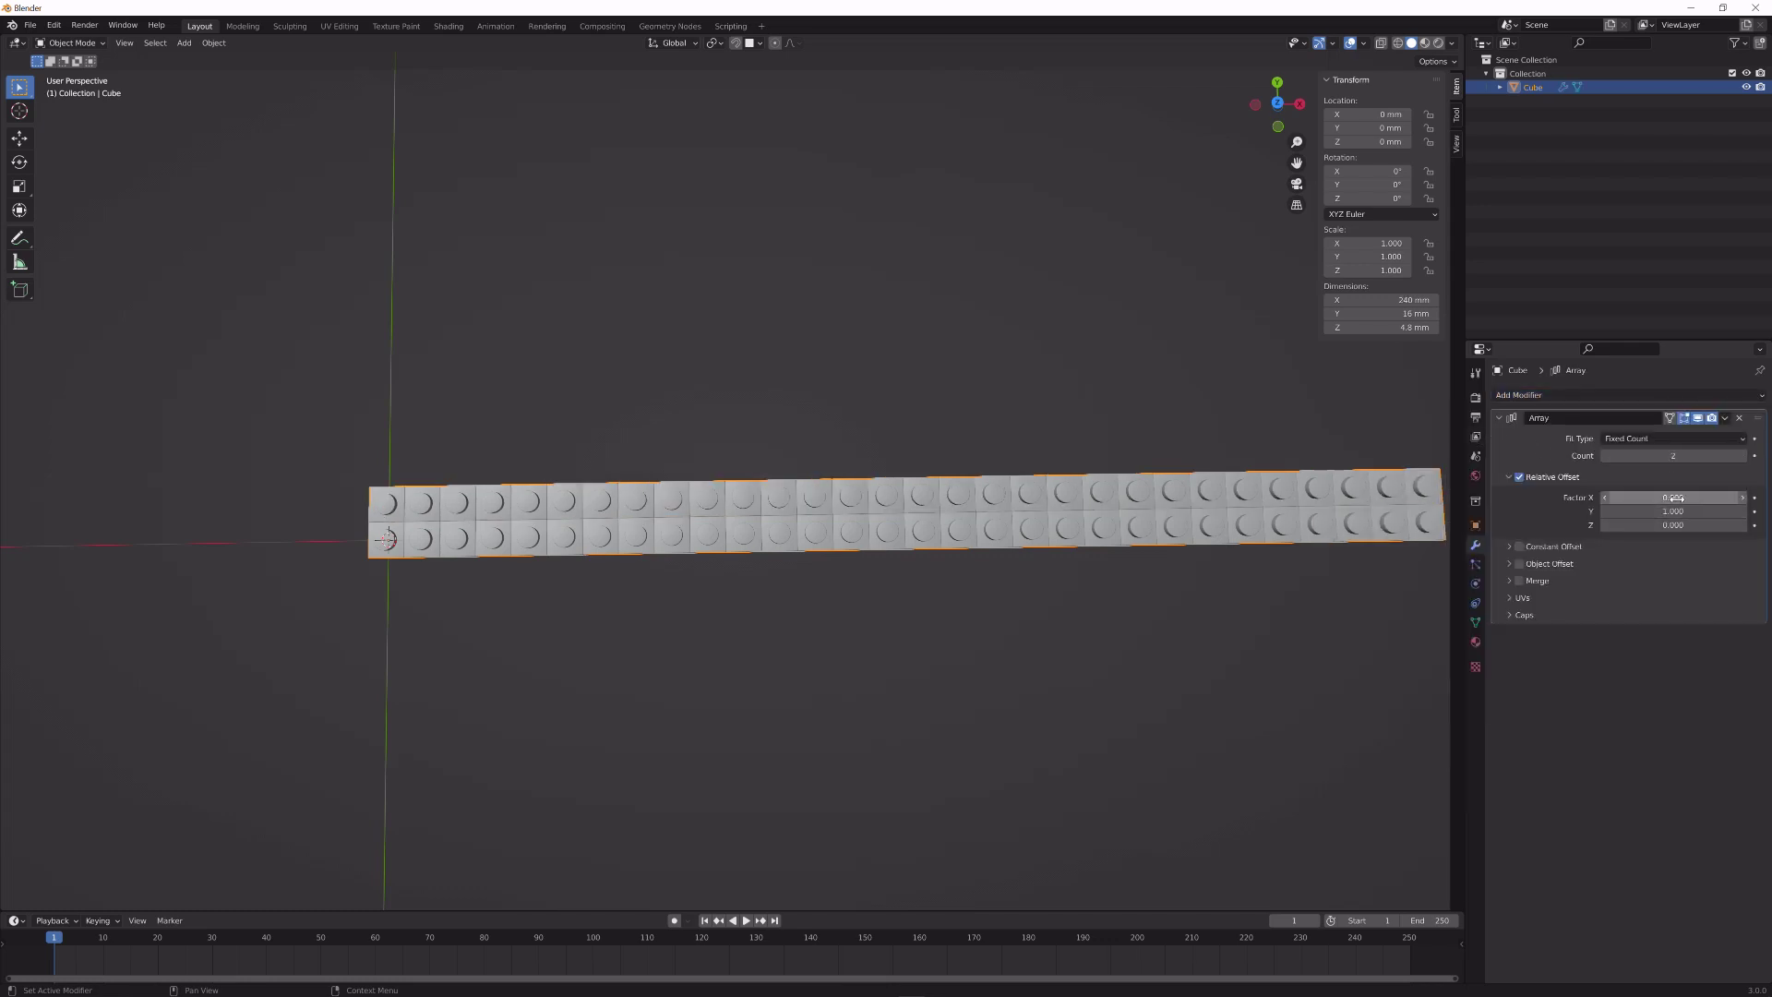
# - Set the second Array modifier's count to 45 to repeat the row along Y
pyautogui.doubleClick(1675, 458)
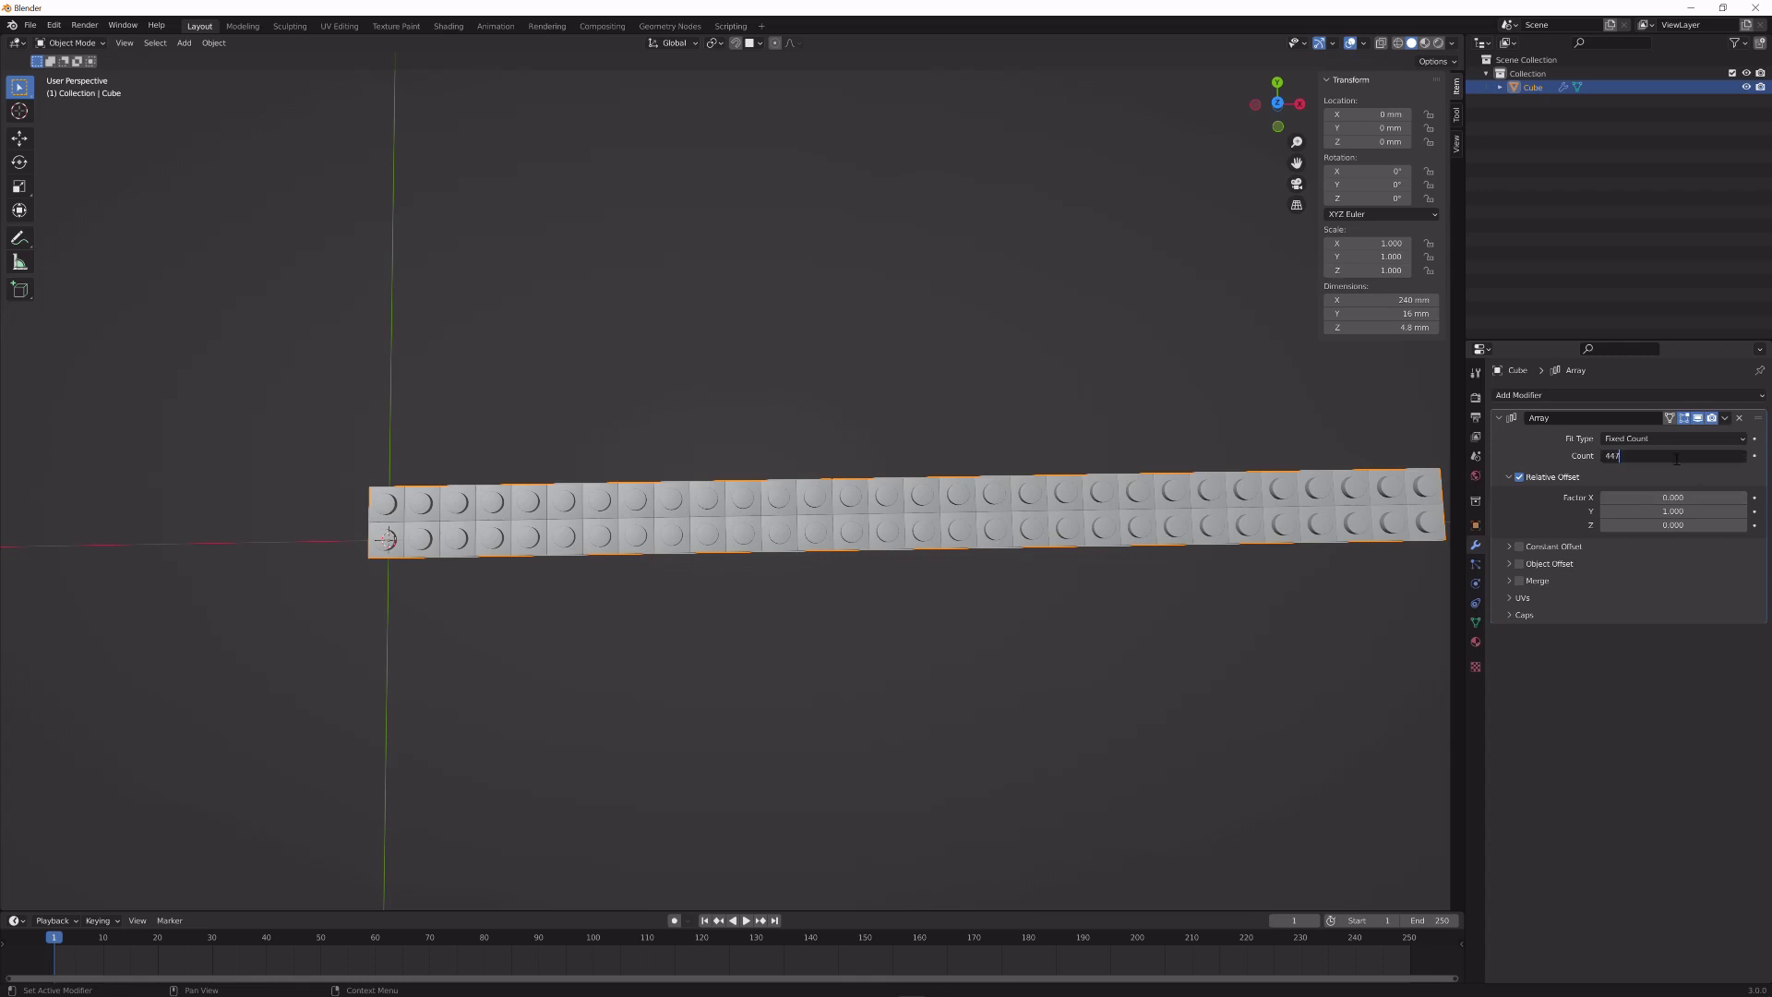
pyautogui.write('45')
pyautogui.press('Return')
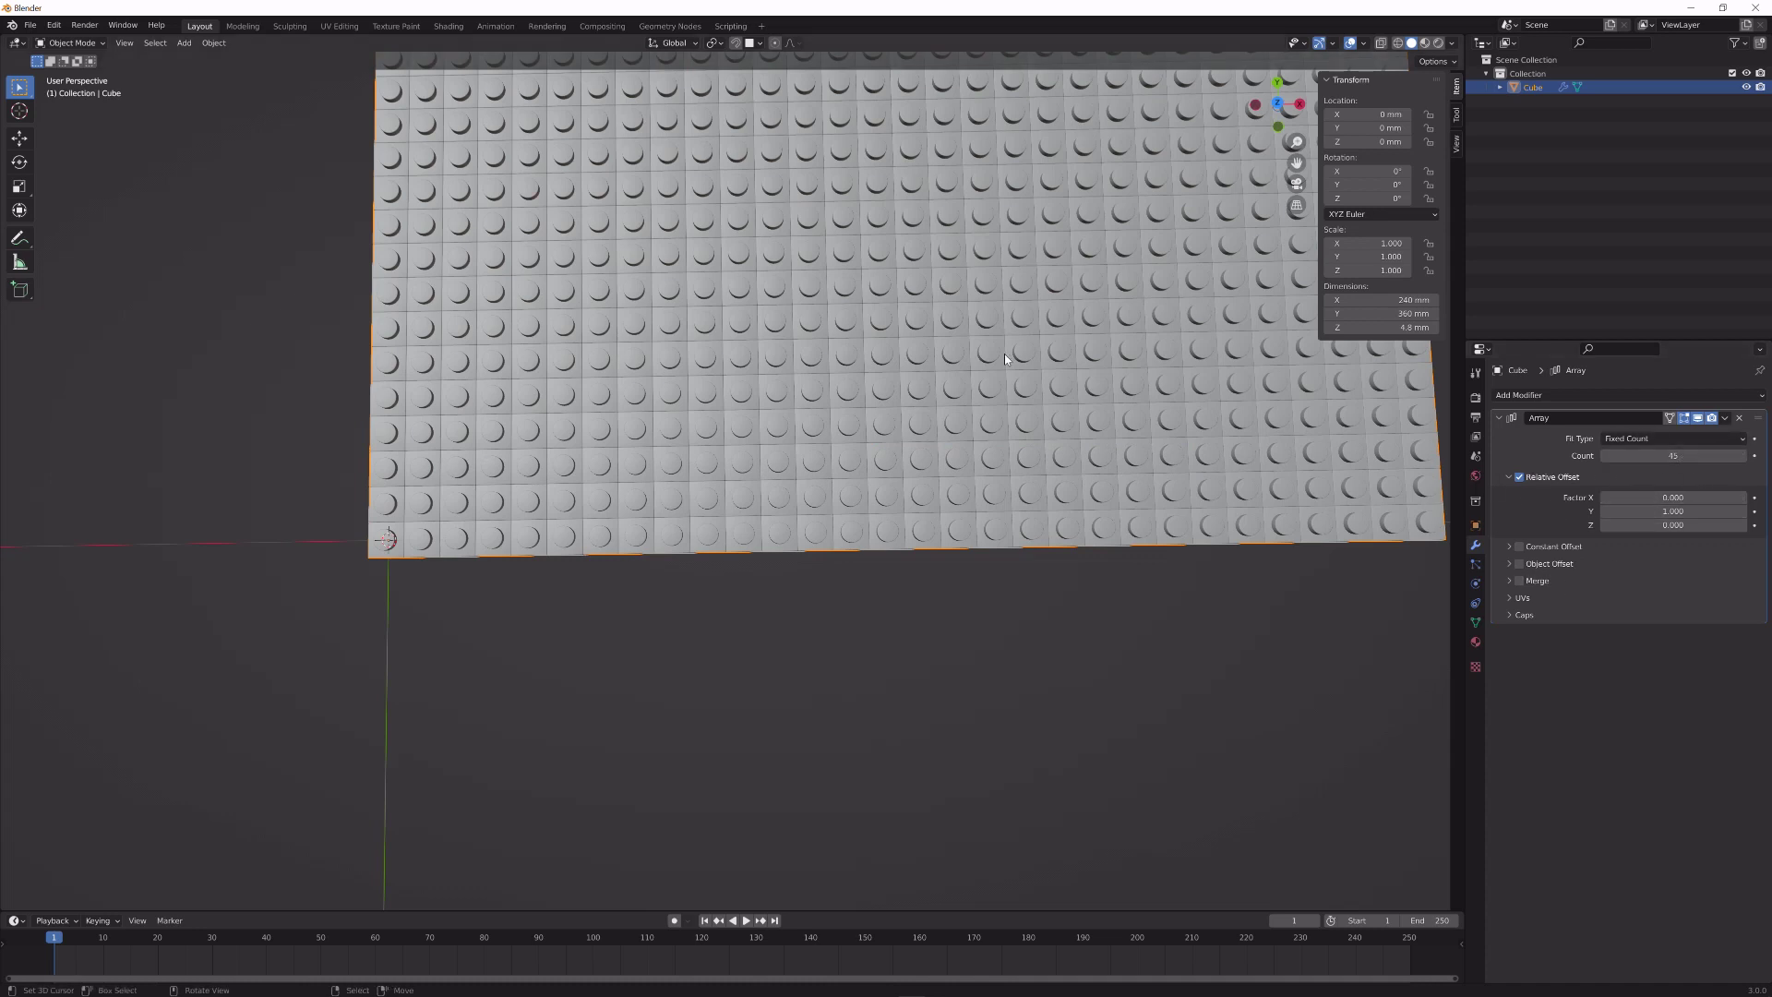
pyautogui.scroll(-6, 907, 390)
pyautogui.keyDown('shift'); pyautogui.scroll(2, 1054, 399); pyautogui.keyUp('shift')
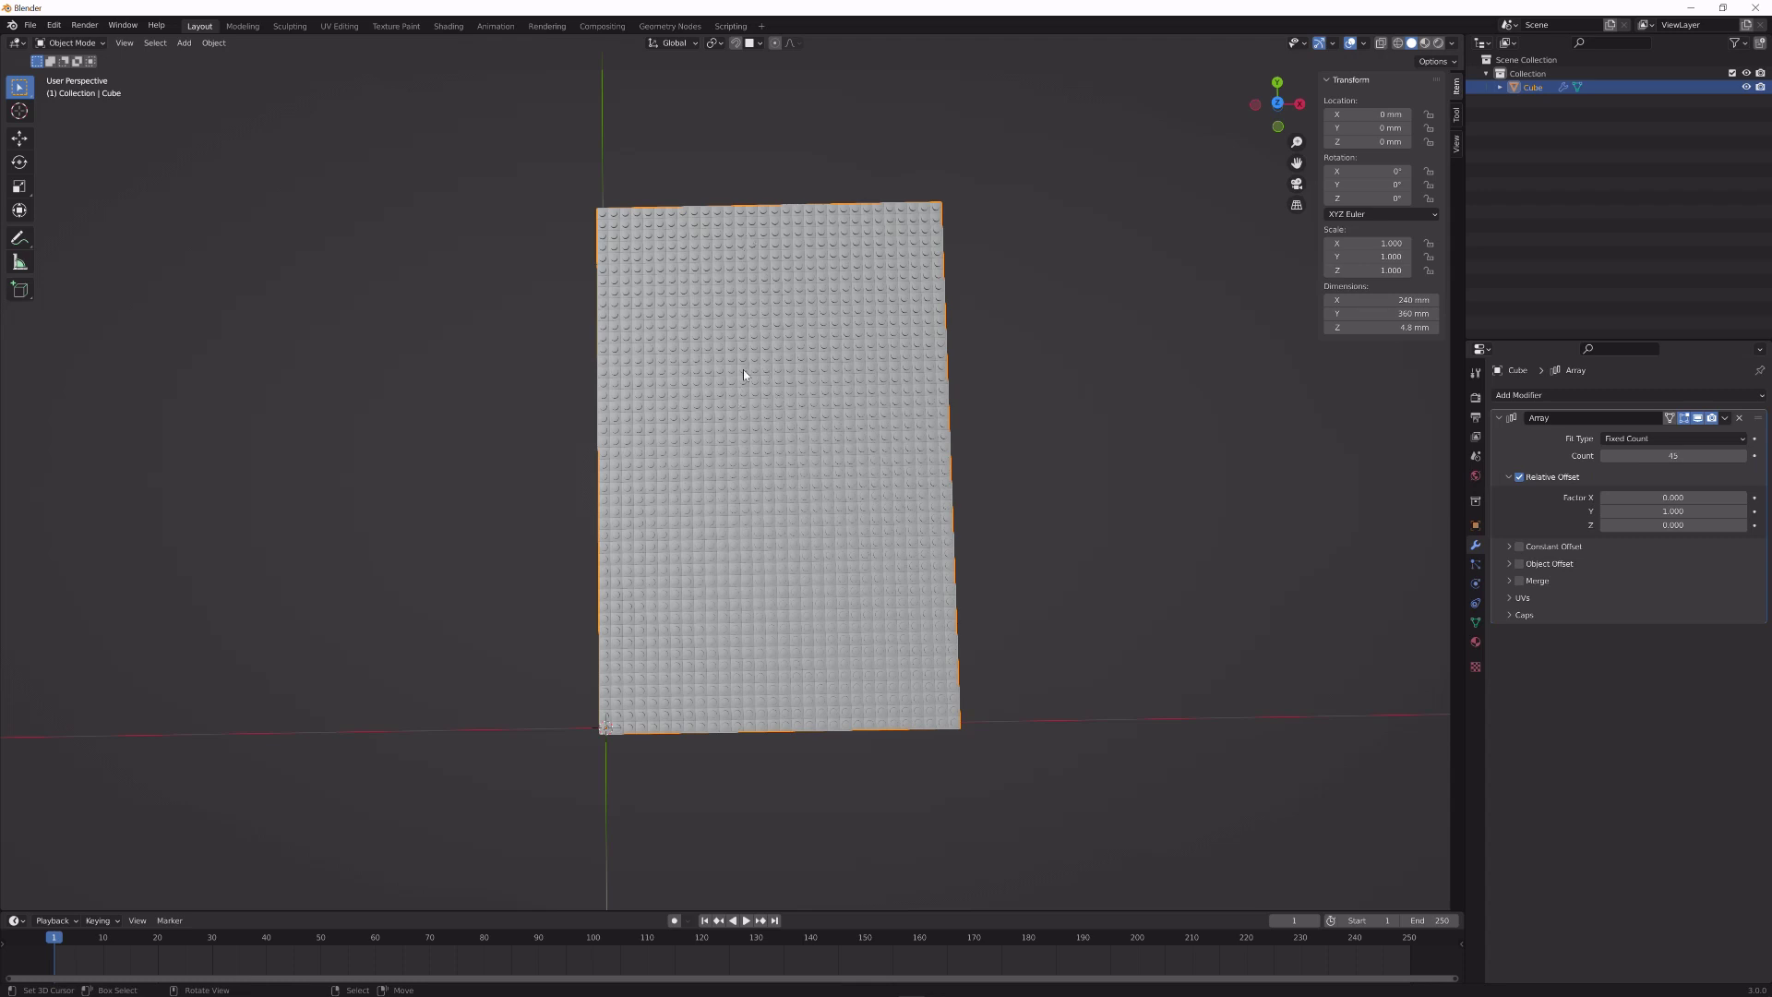
# - Apply the Array modifier on the 30 × 45 brick grid and enter Edit Mode
pyautogui.scroll(2, 970, 425)
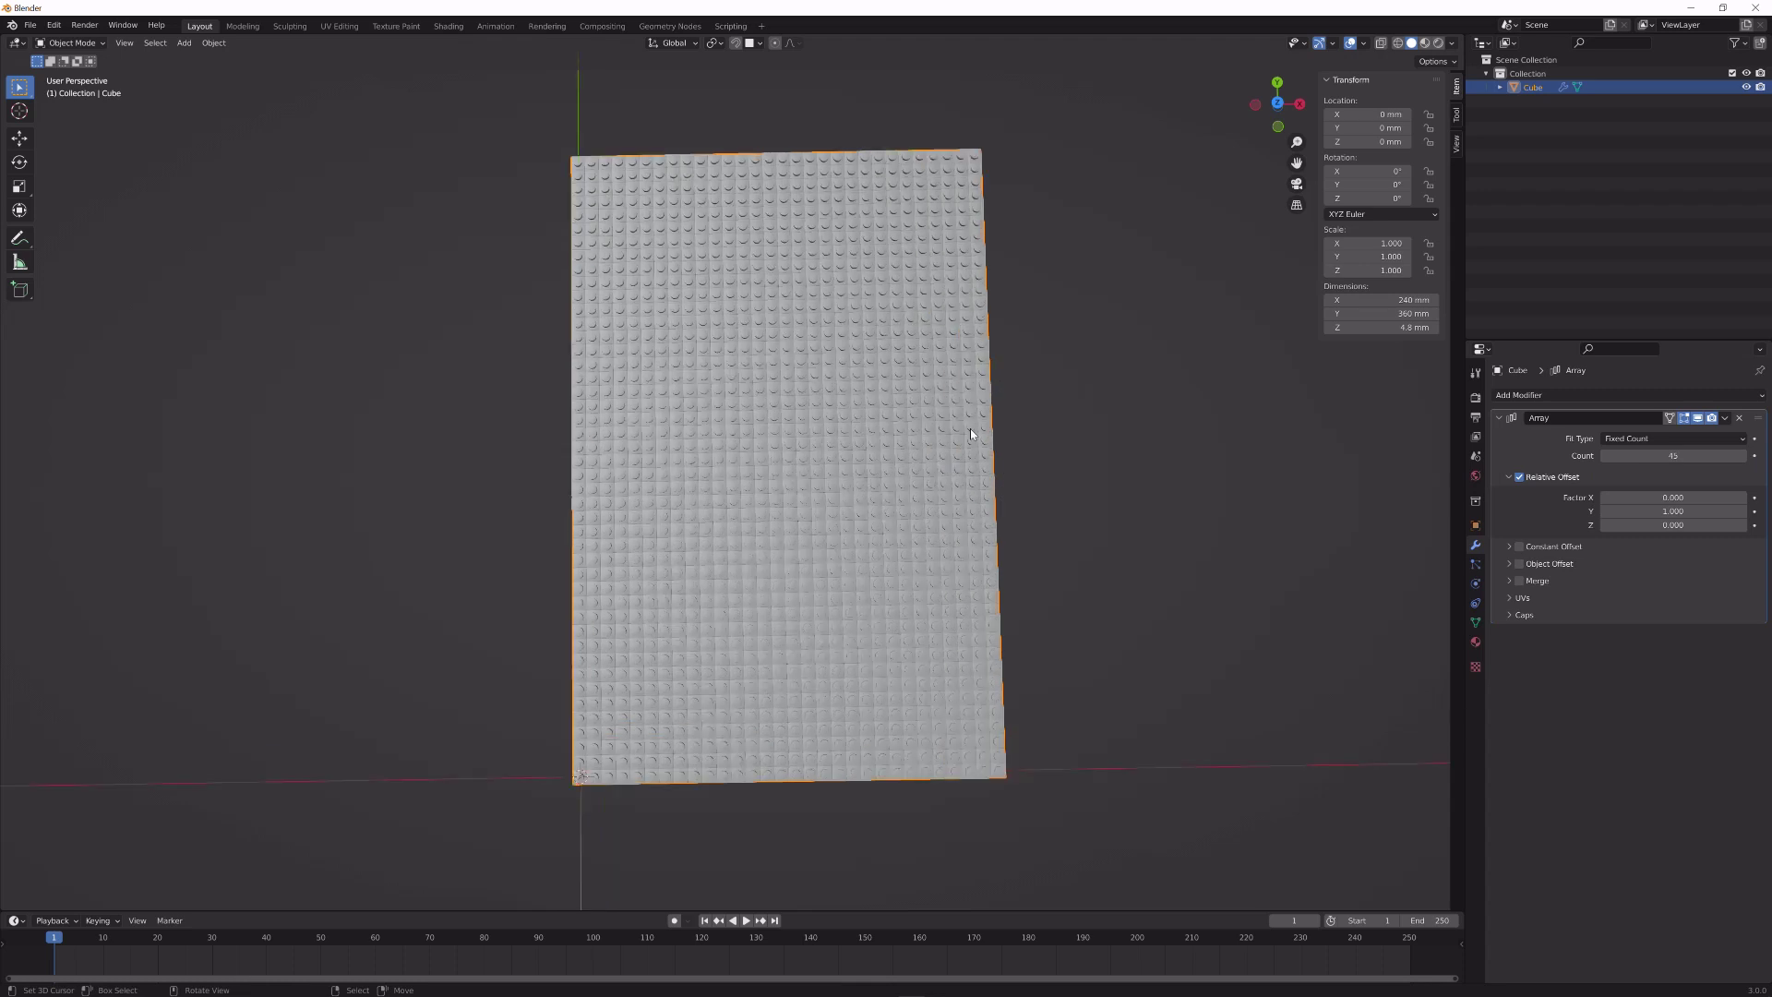
pyautogui.moveTo(970, 385)
pyautogui.mouseDown(button='middle')
pyautogui.moveTo(941, 415)
pyautogui.moveTo(966, 376)
pyautogui.mouseUp(button='middle')
pyautogui.click(1725, 418)
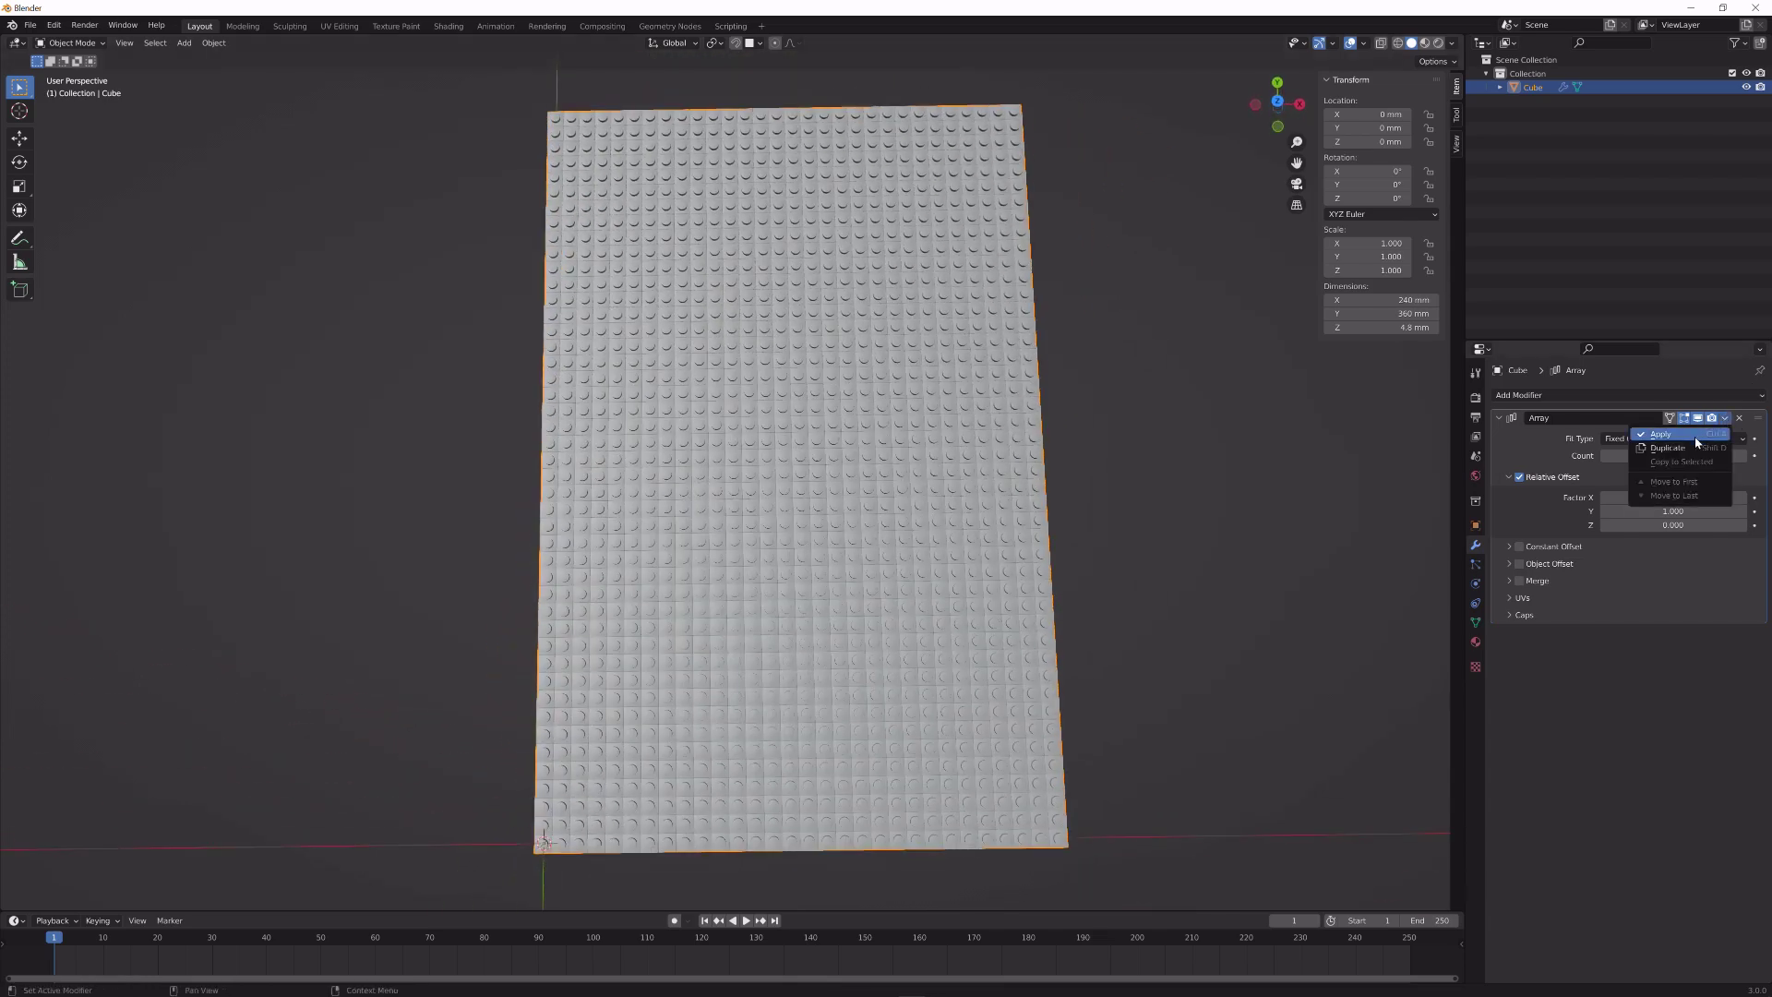
pyautogui.click(1661, 436)
pyautogui.scroll(-3, 971, 429)
pyautogui.press('Tab')
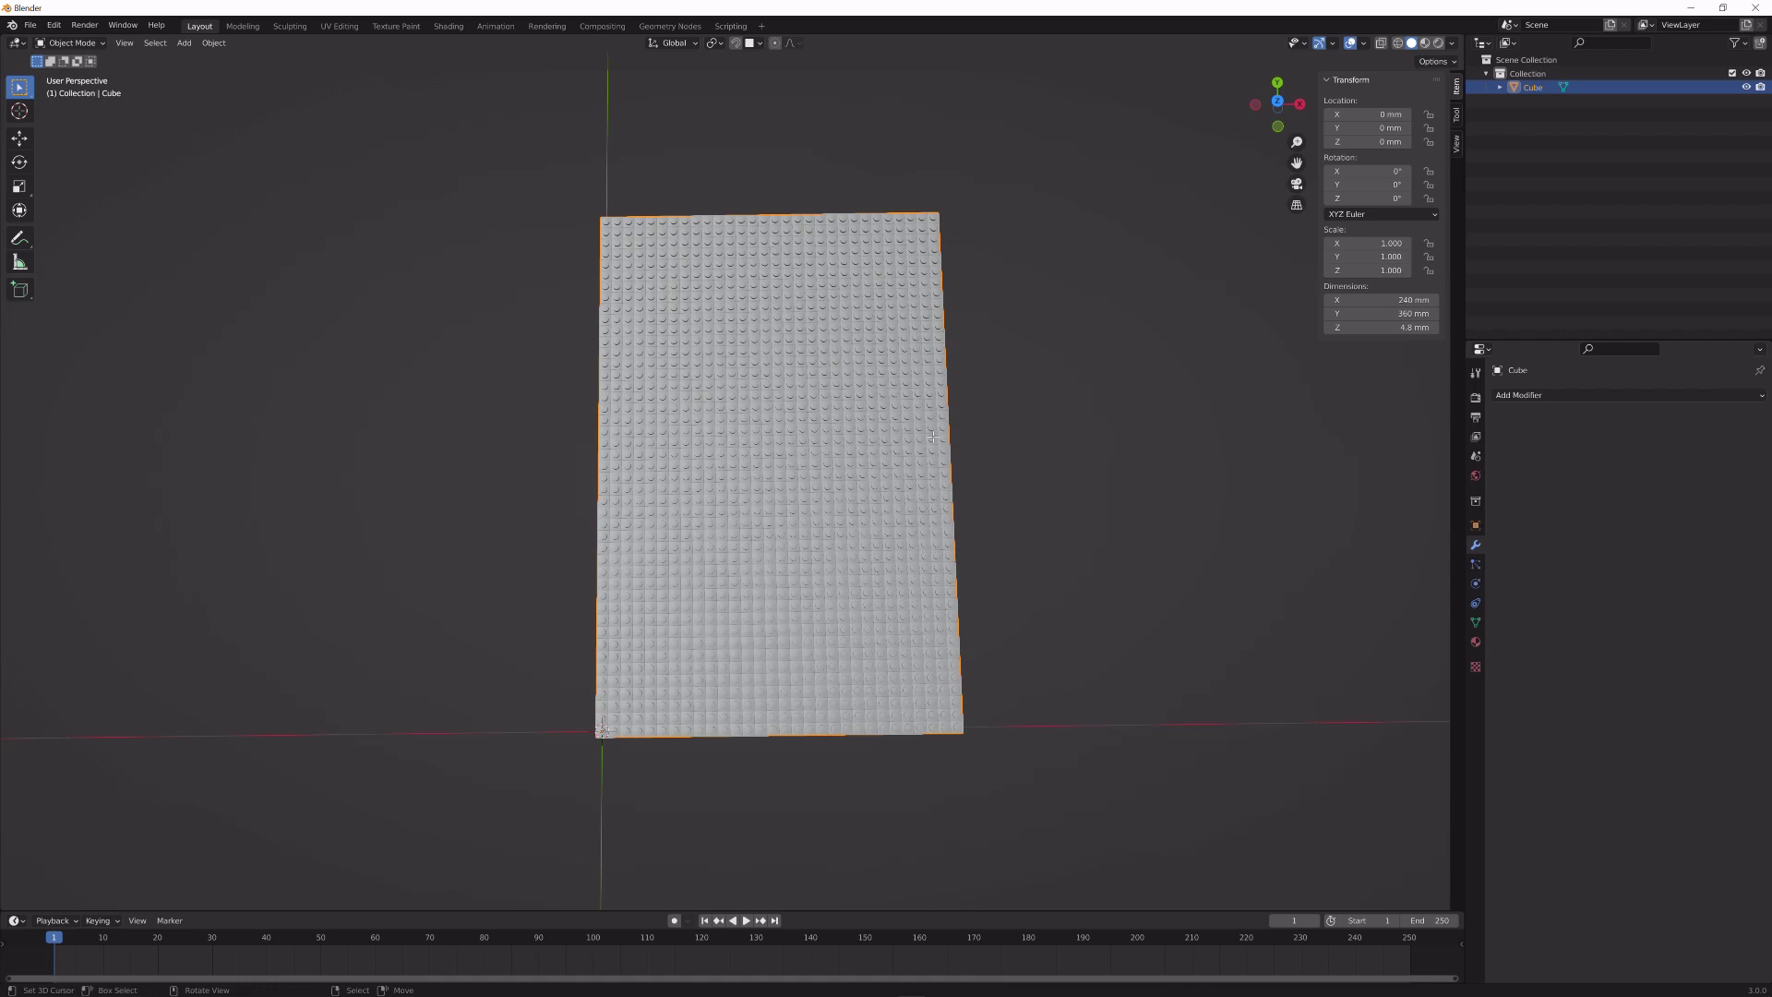
# - Set the brick grid's origin to its center of mass (volume) and clear its location to center it at the world origin
pyautogui.press('a')
pyautogui.press('Tab')
pyautogui.press('F3')
pyautogui.write('set origin')
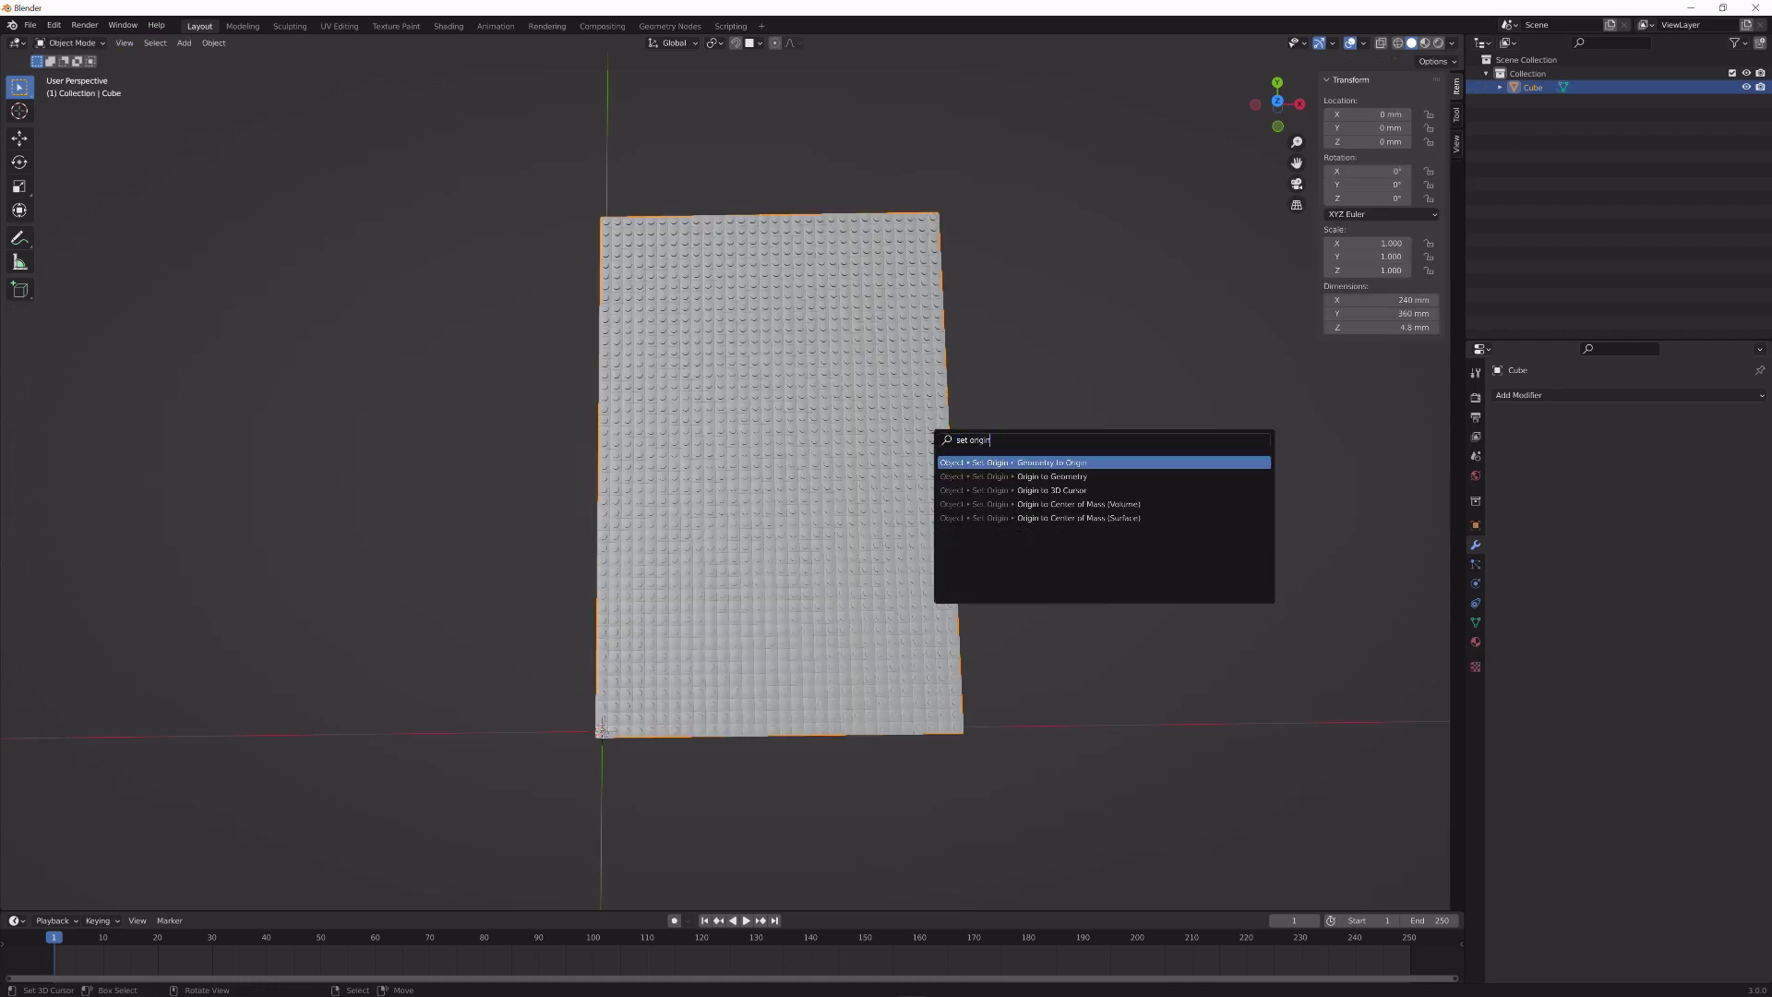
pyautogui.press('Down')
pyautogui.press('Down')
pyautogui.press('Down')
pyautogui.press('Down')
pyautogui.press('Up')
pyautogui.press('Return')
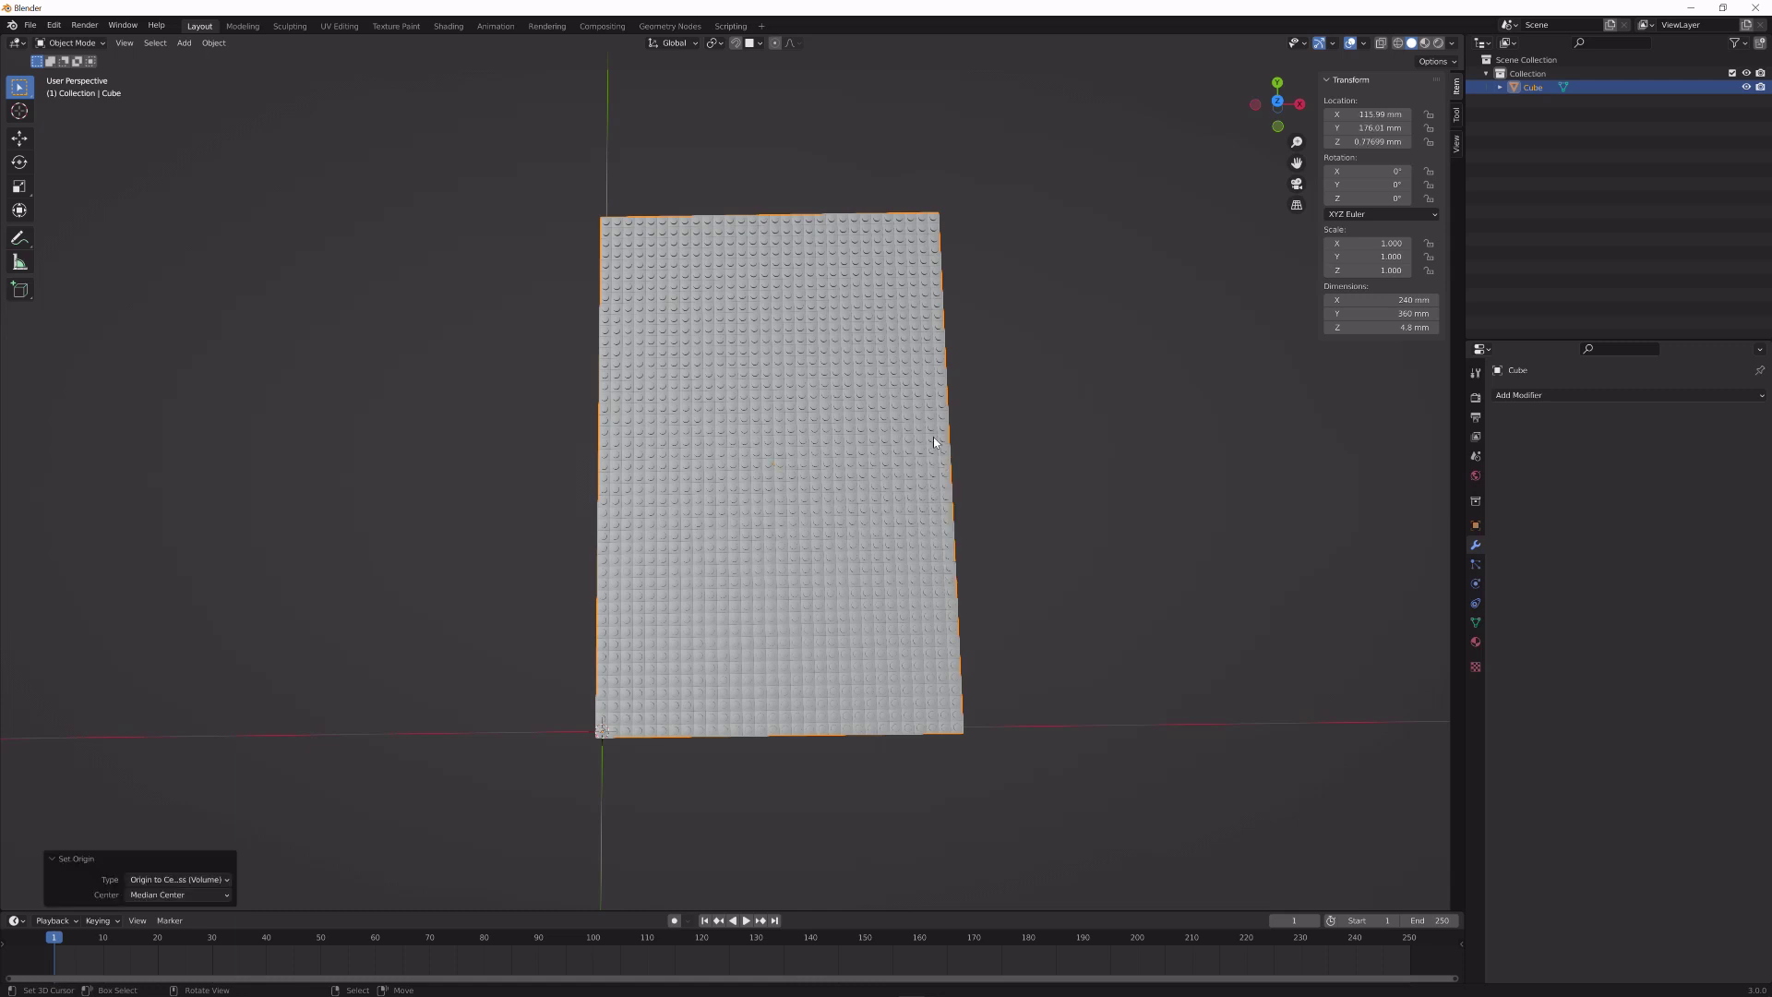
pyautogui.hotkey('alt', 'g')
# - Add a plane mesh beneath the brick grid as the ground surface
pyautogui.moveTo(928, 435); pyautogui.dragTo(772, 446, button='middle')
pyautogui.hotkey('shift', 'a')
pyautogui.moveTo(771, 447)
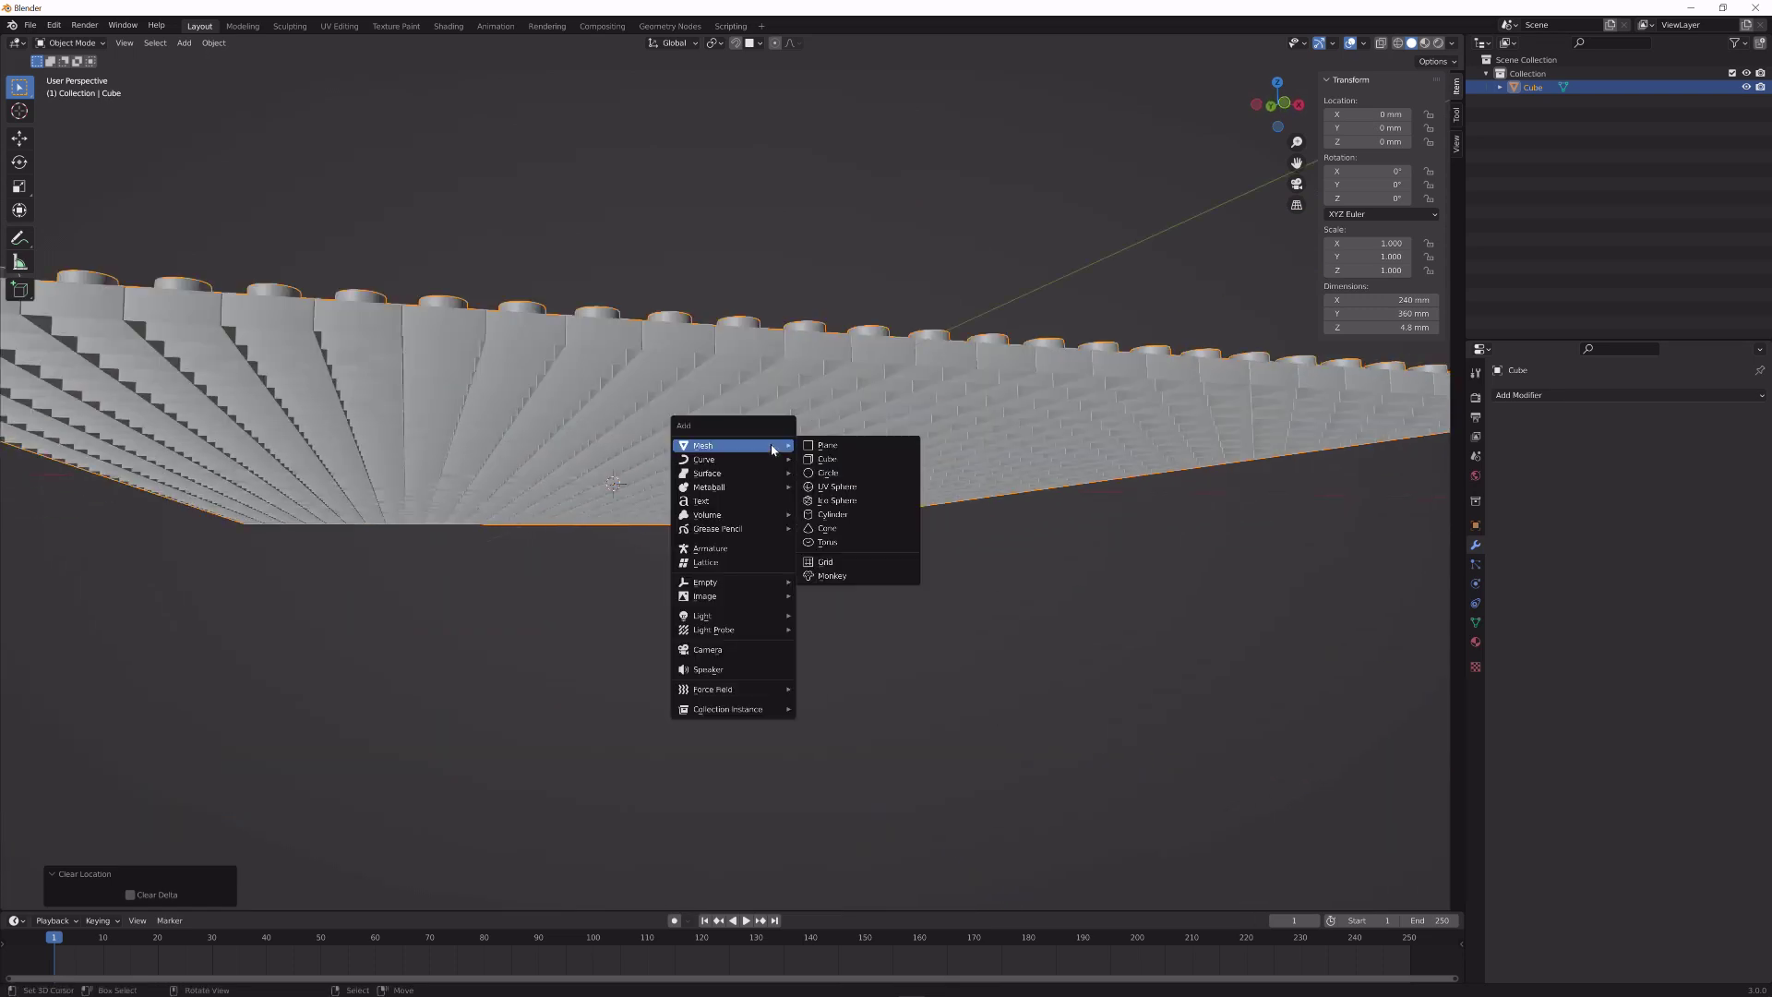
pyautogui.click(847, 446)
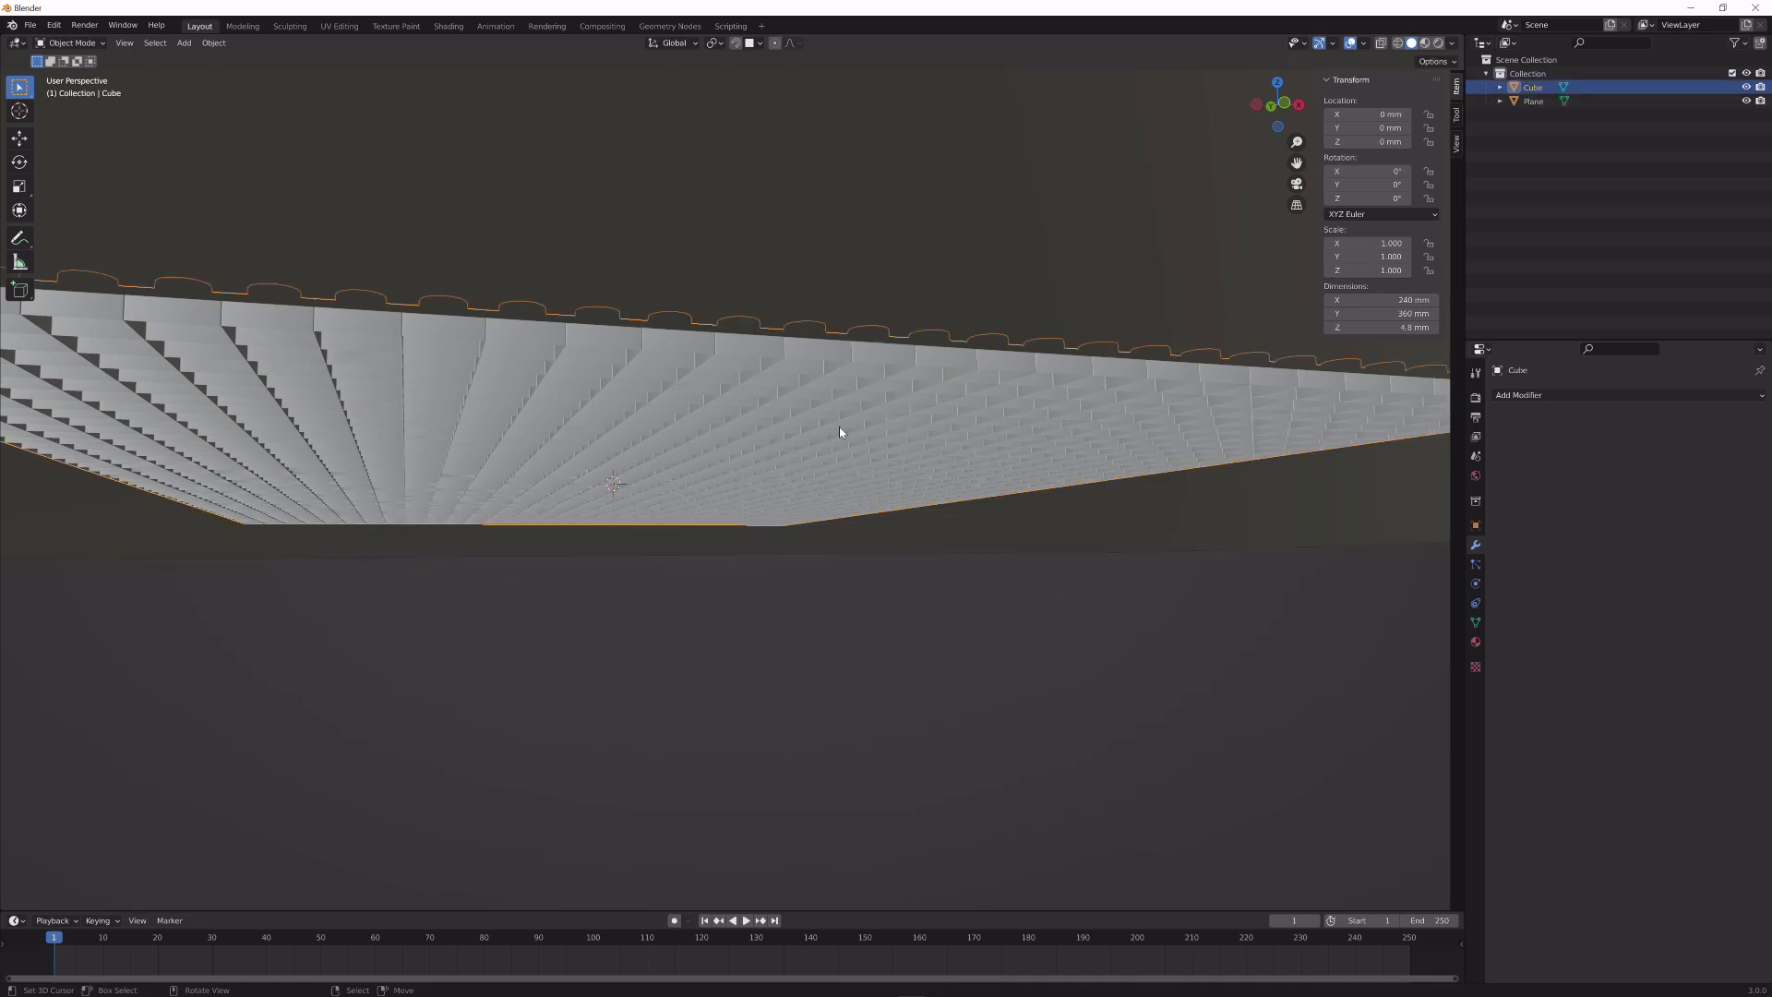
# - Move the brick grid up along Z by about 2.29 mm so it sits on the plane
pyautogui.press('g')
pyautogui.press('z')
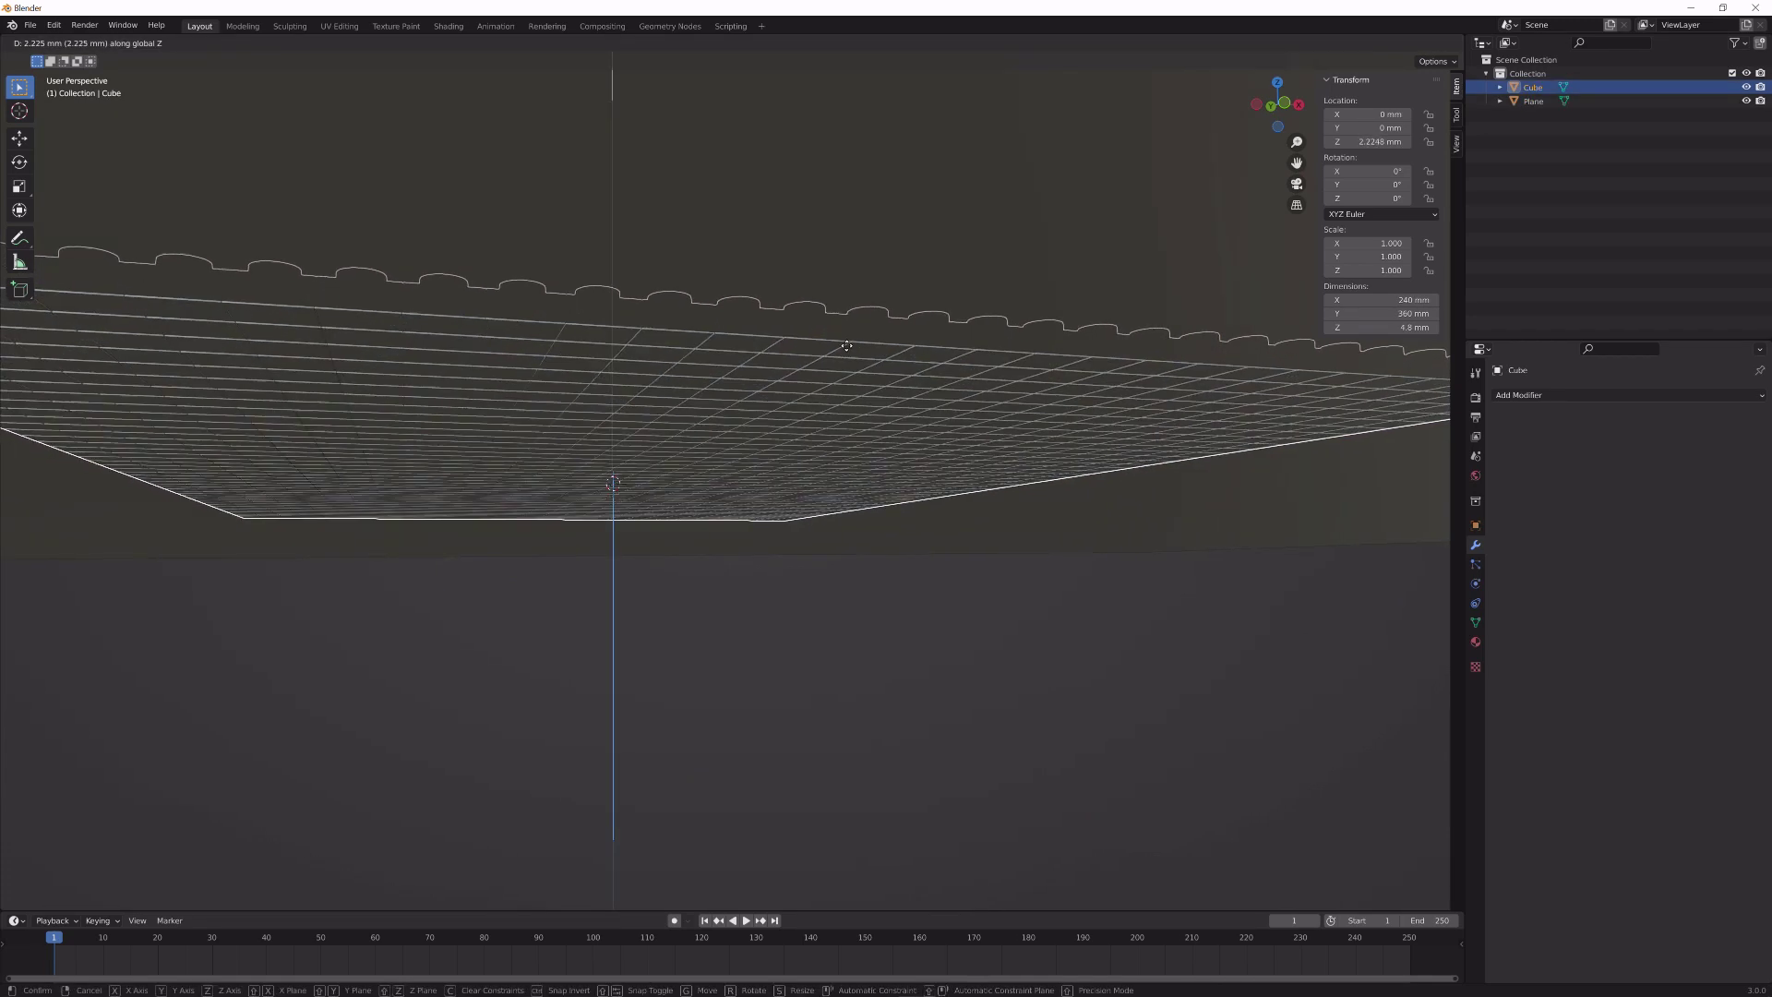
pyautogui.click(847, 344)
pyautogui.scroll(-3, 843, 347)
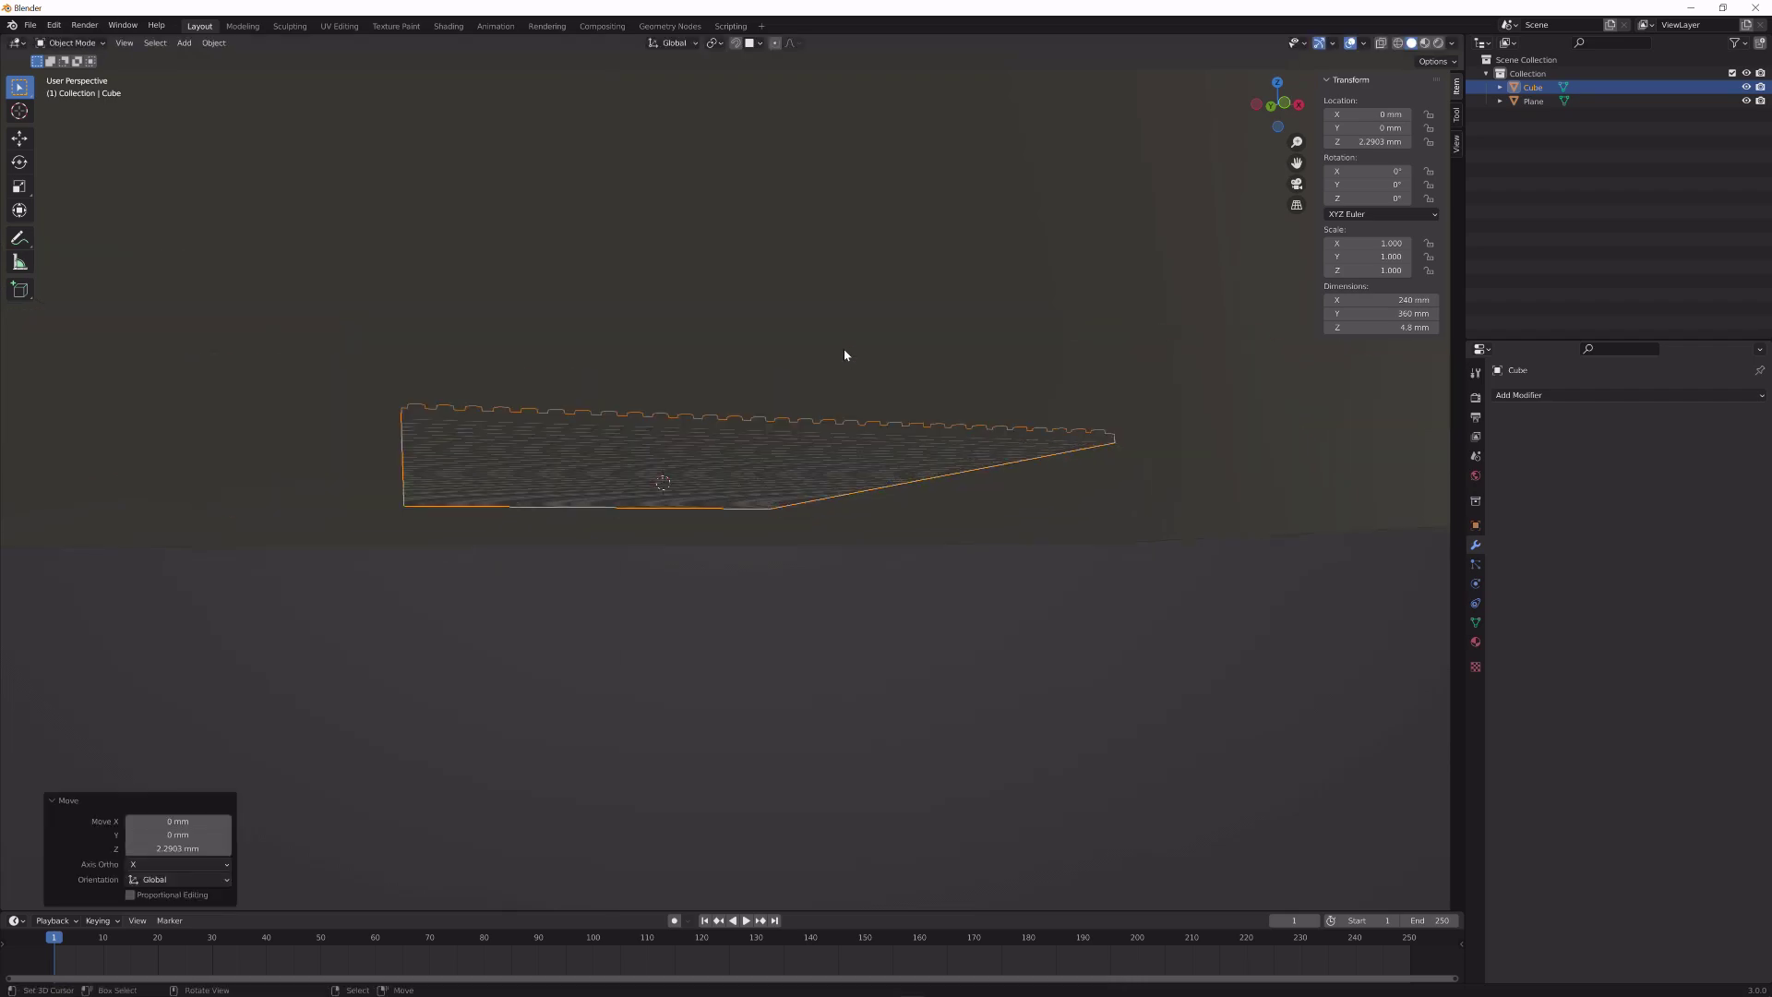
# - Add a camera at the world origin and clear its rotation so it faces straight down
pyautogui.moveTo(844, 347)
pyautogui.mouseDown(button='middle')
pyautogui.moveTo(801, 539)
pyautogui.moveTo(890, 423)
pyautogui.moveTo(874, 391)
pyautogui.moveTo(843, 495)
pyautogui.moveTo(858, 494)
pyautogui.moveTo(864, 332)
pyautogui.mouseUp(button='middle')
pyautogui.hotkey('shift', 'a')
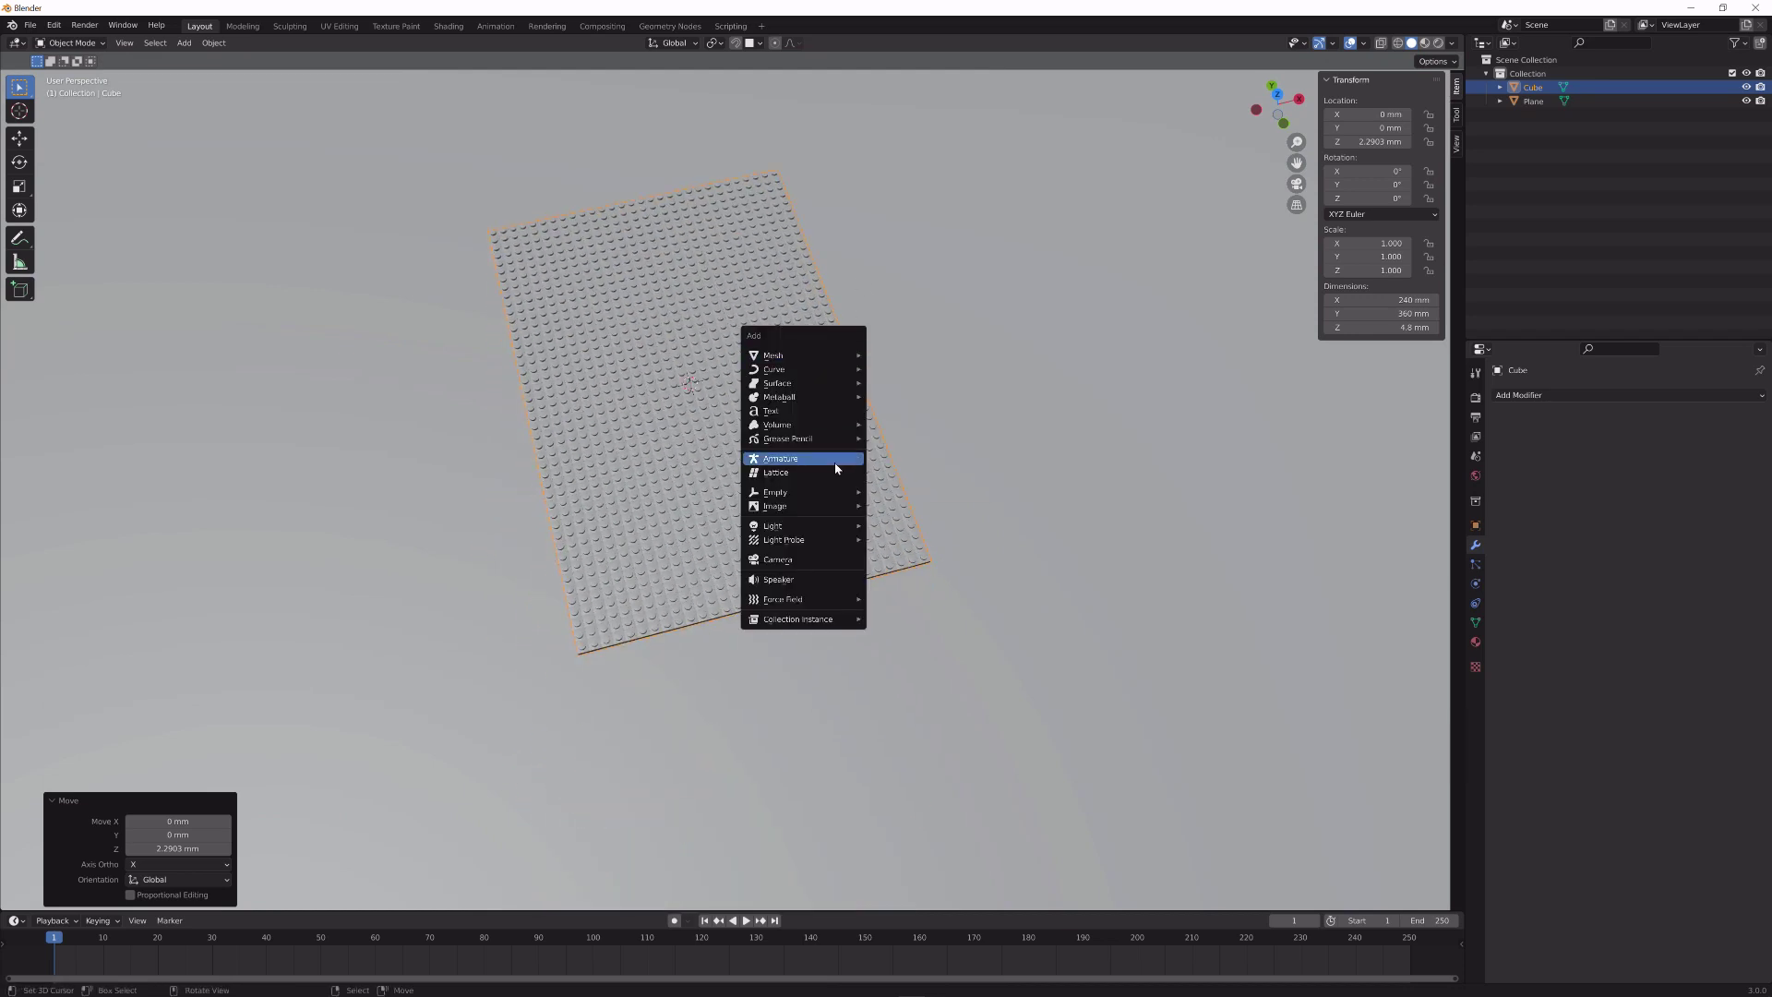
pyautogui.click(821, 565)
pyautogui.moveTo(821, 565); pyautogui.dragTo(816, 430, button='middle')
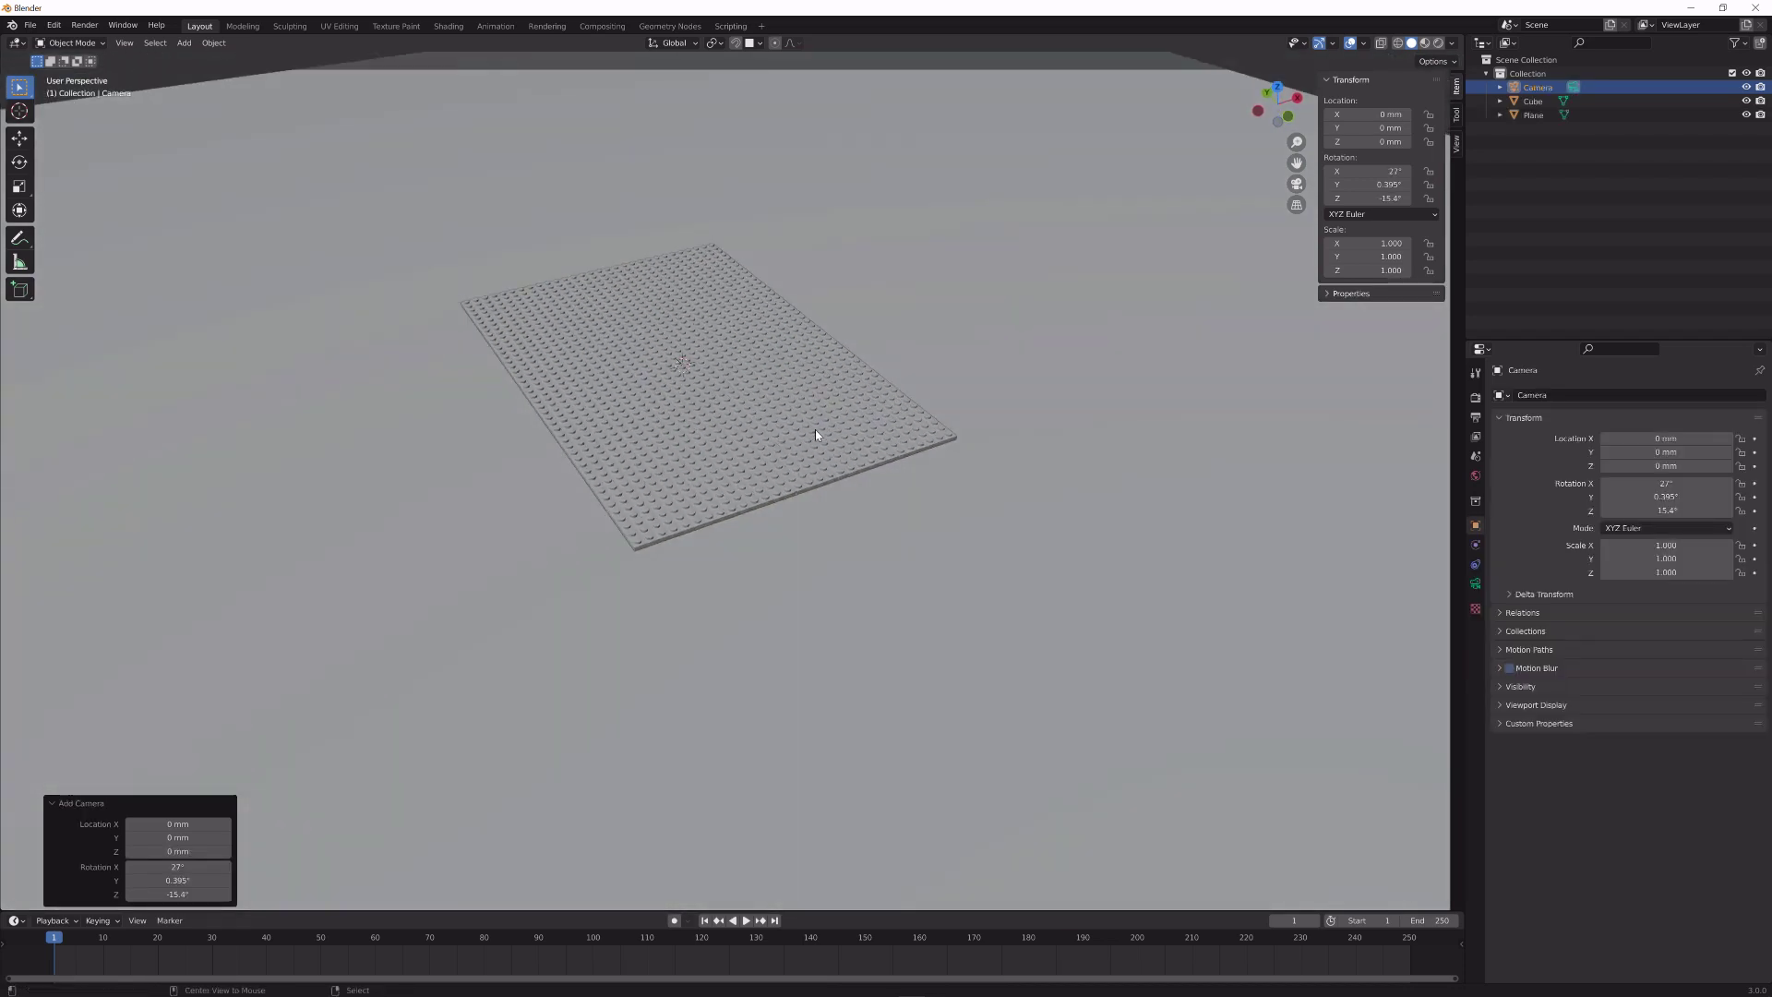
pyautogui.hotkey('alt', 'r')
# - Raise the camera along Z to about 807 mm above the brick grid, checking the framing through the camera view
pyautogui.press('g')
pyautogui.press('z')
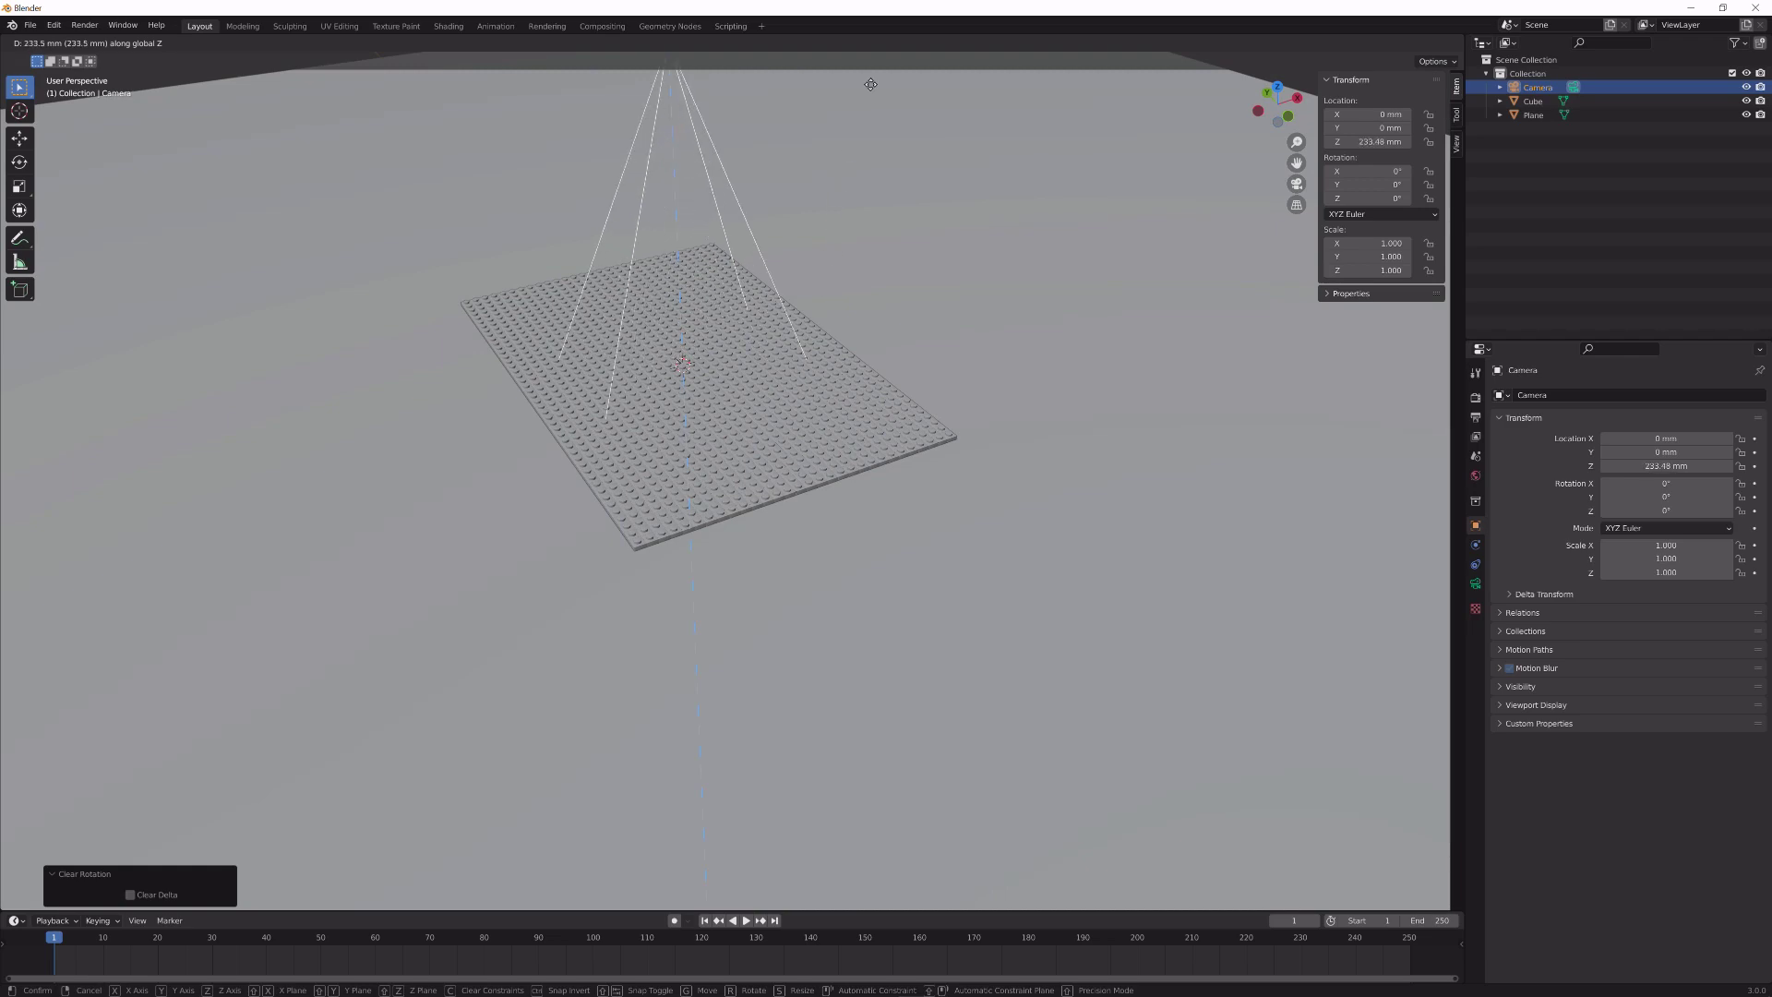
pyautogui.click(890, 851)
pyautogui.press('KP_0')
pyautogui.scroll(-3, 917, 761)
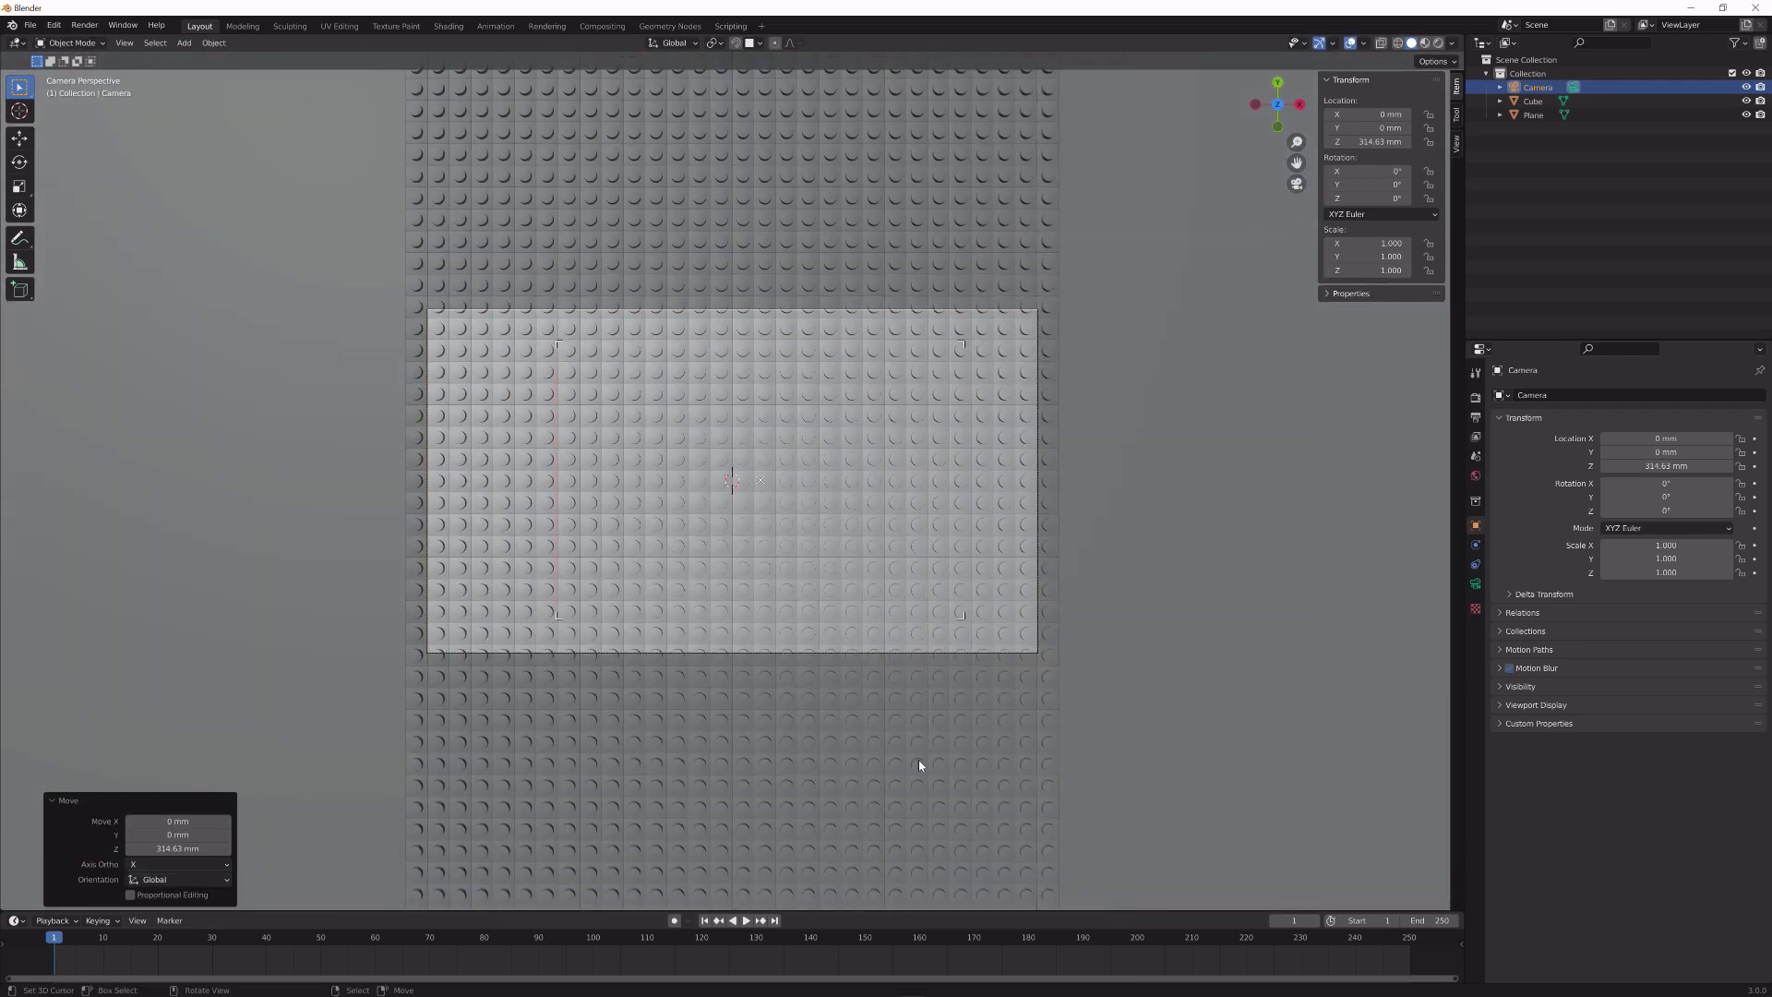
pyautogui.press('g')
pyautogui.press('z')
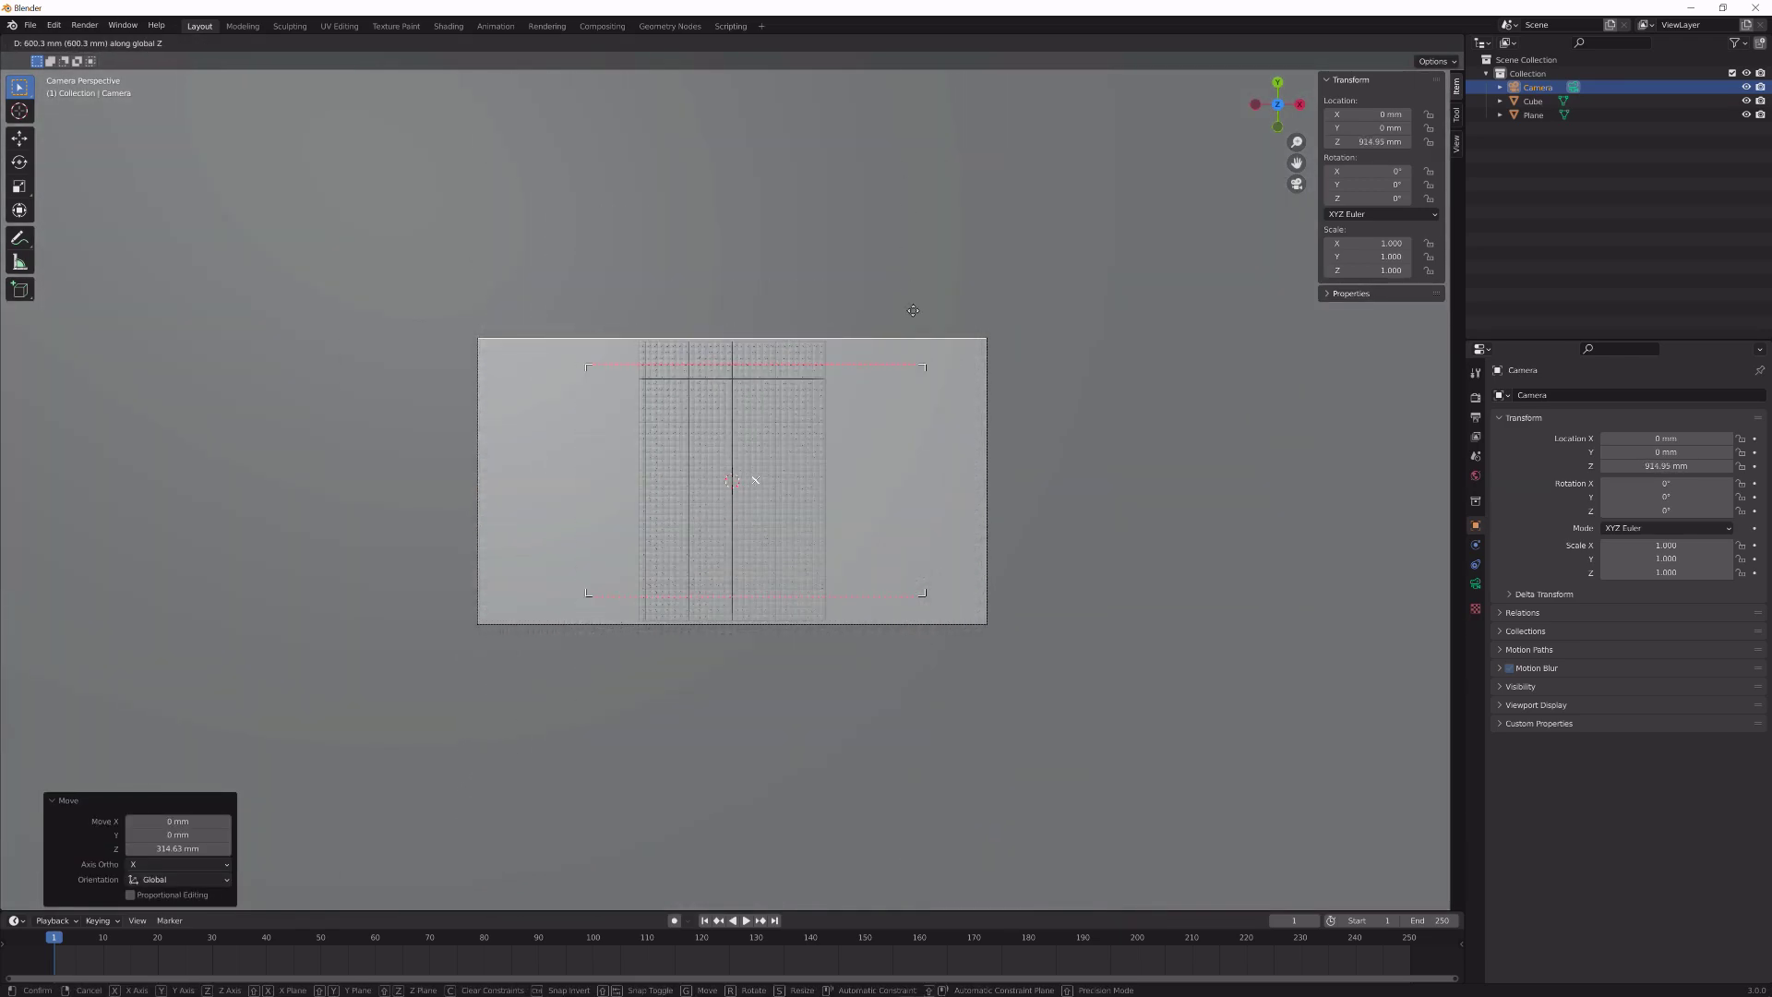
pyautogui.click(902, 247)
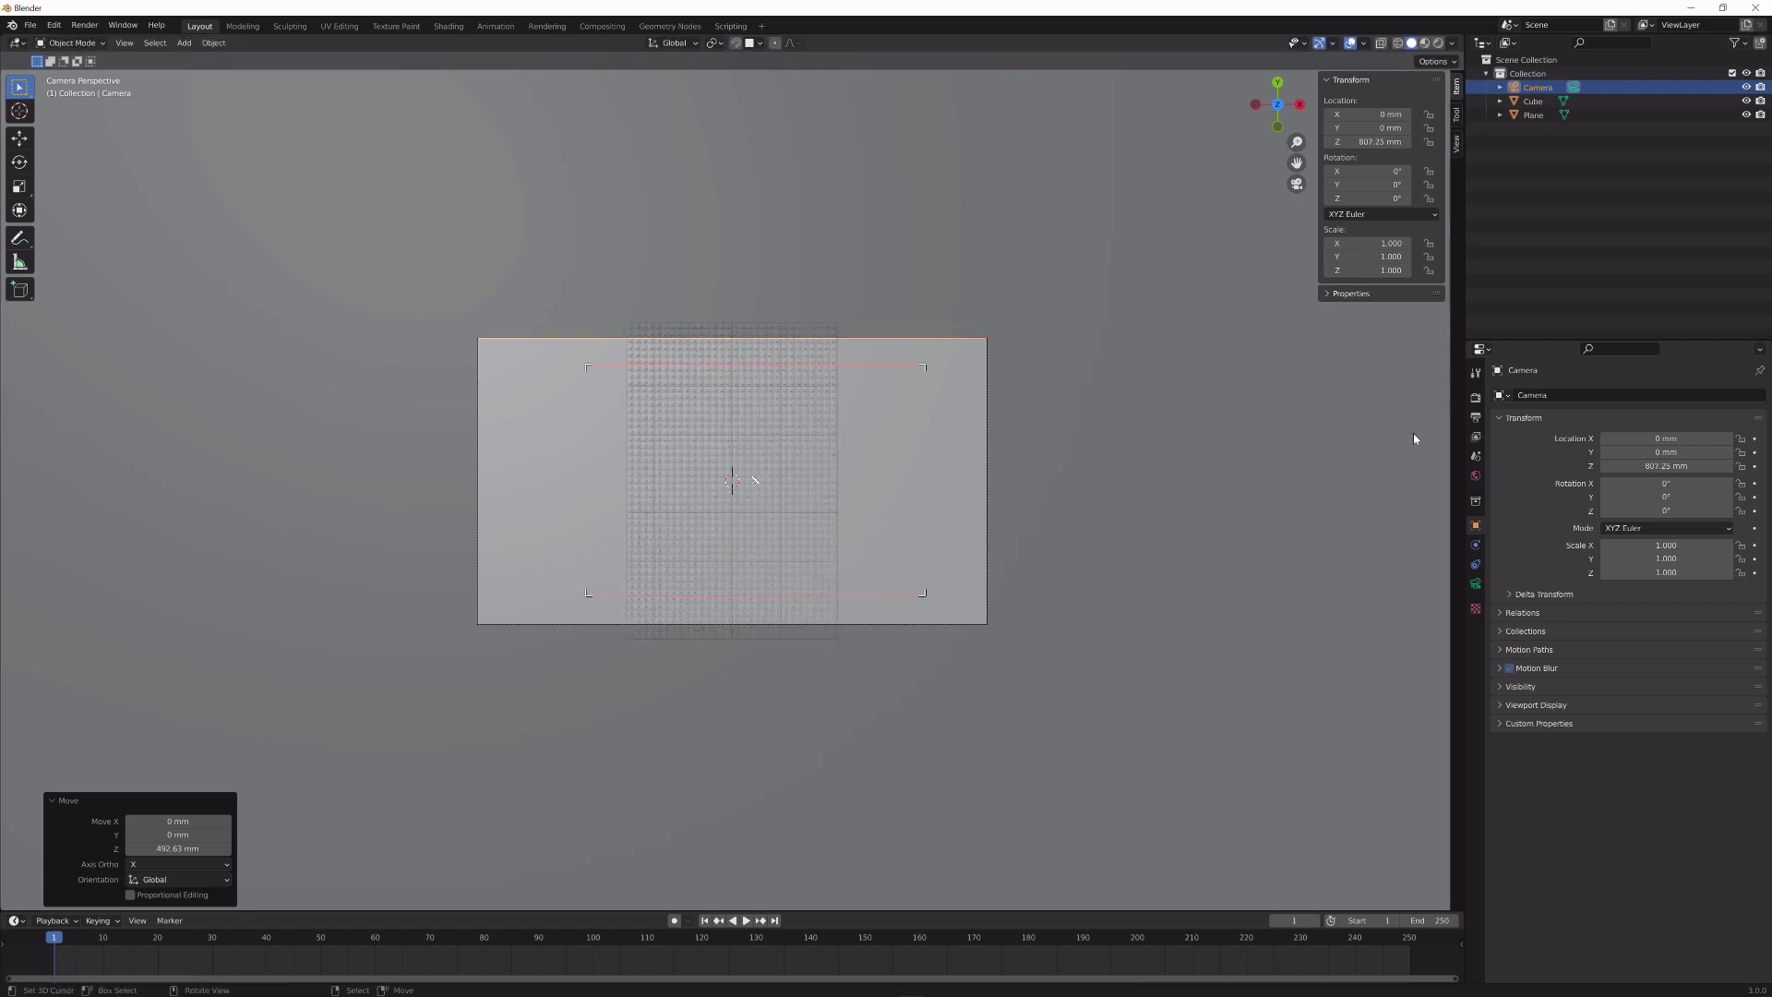
# - Set the render resolution to 3000 px in X and 4000 px in Y
pyautogui.click(1475, 397)
pyautogui.click(1475, 417)
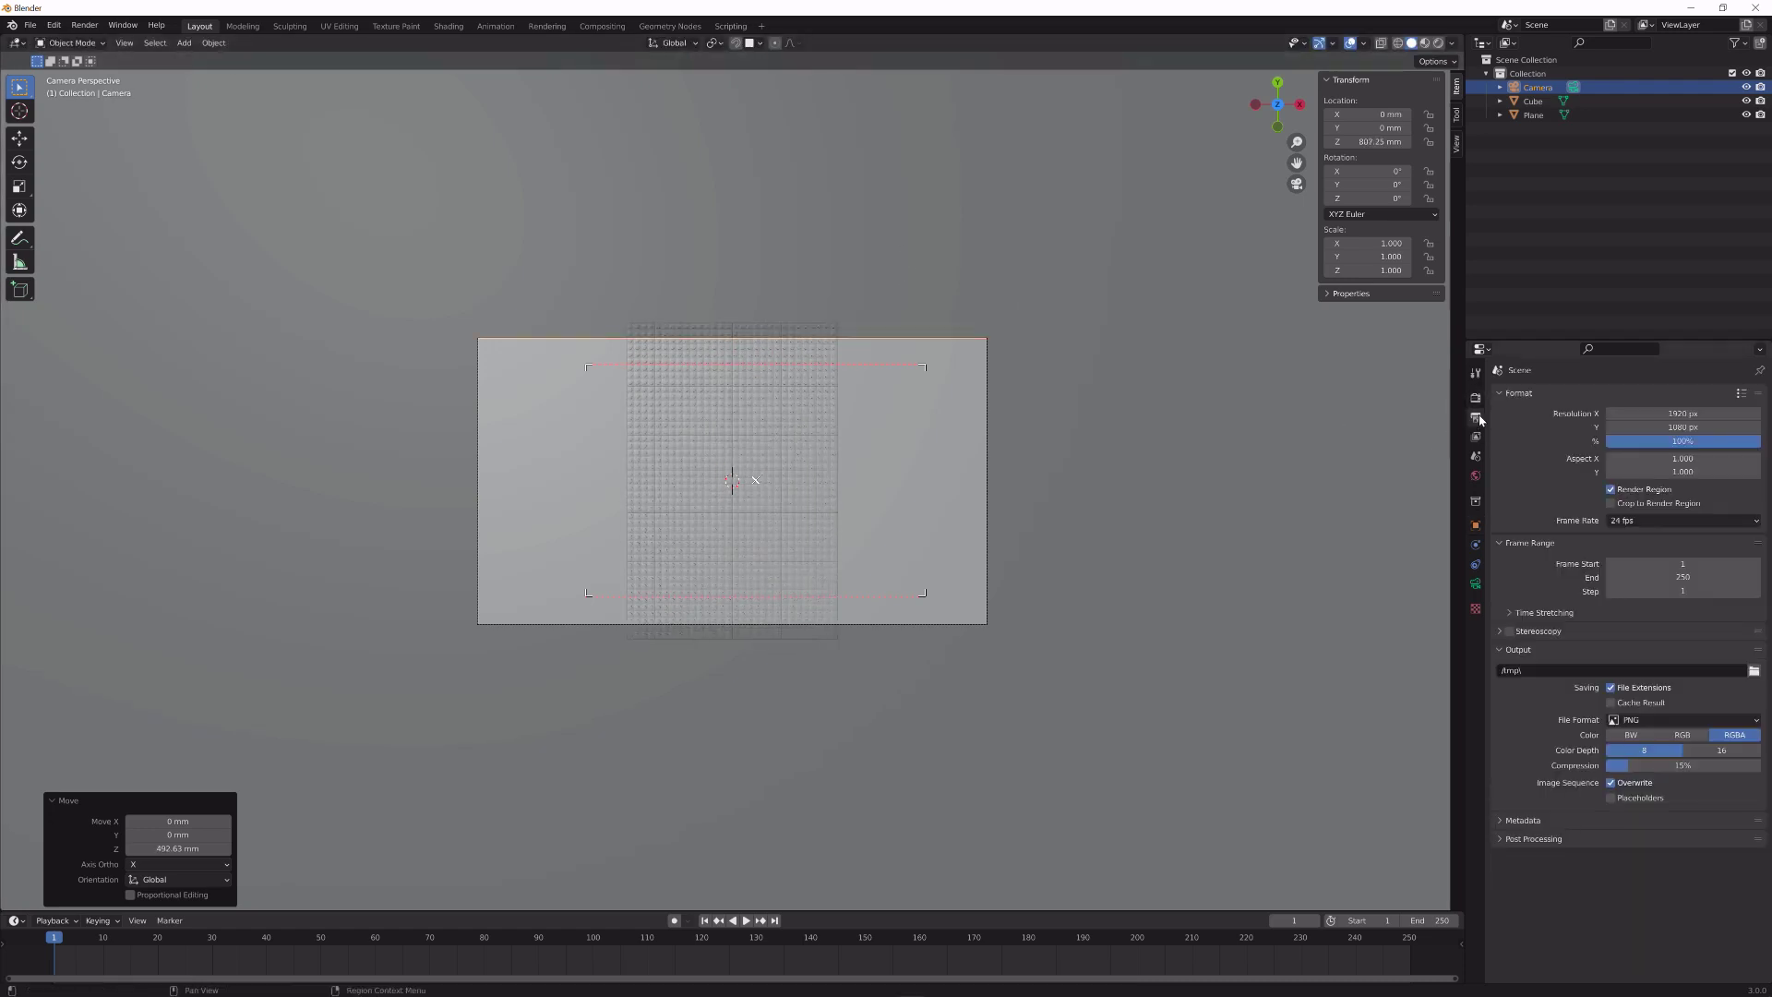
pyautogui.doubleClick(1661, 414)
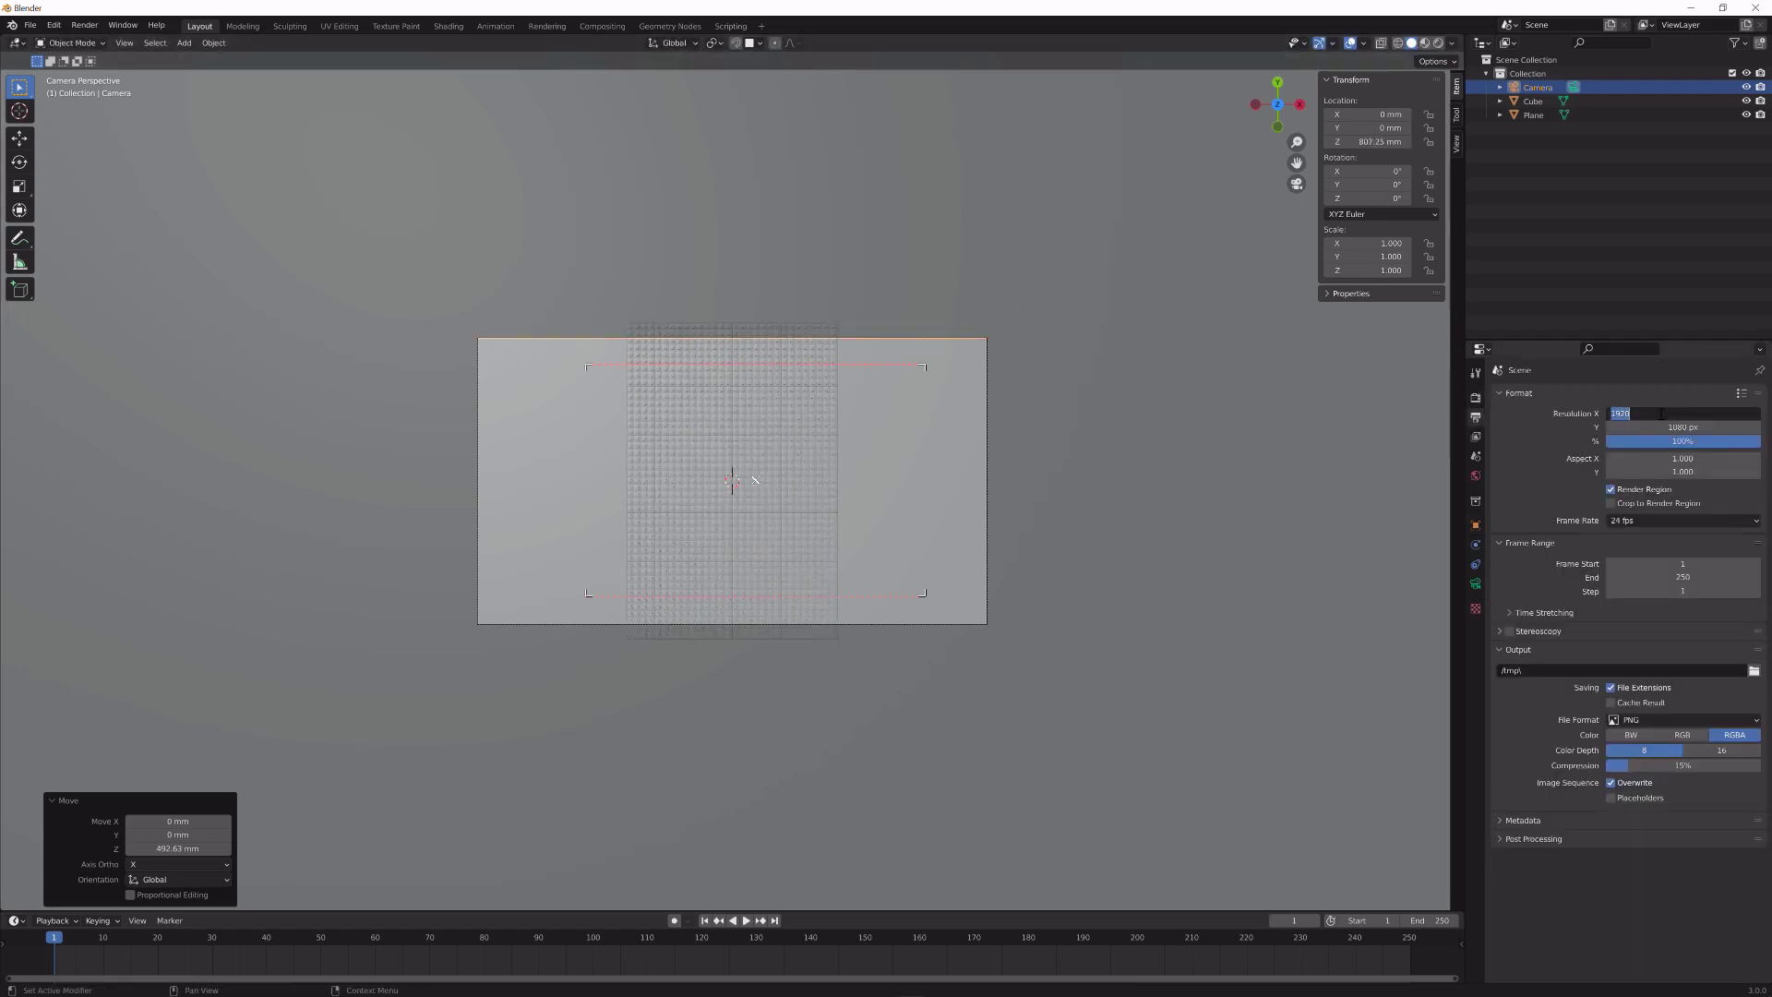
pyautogui.write('3000')
pyautogui.press('Return')
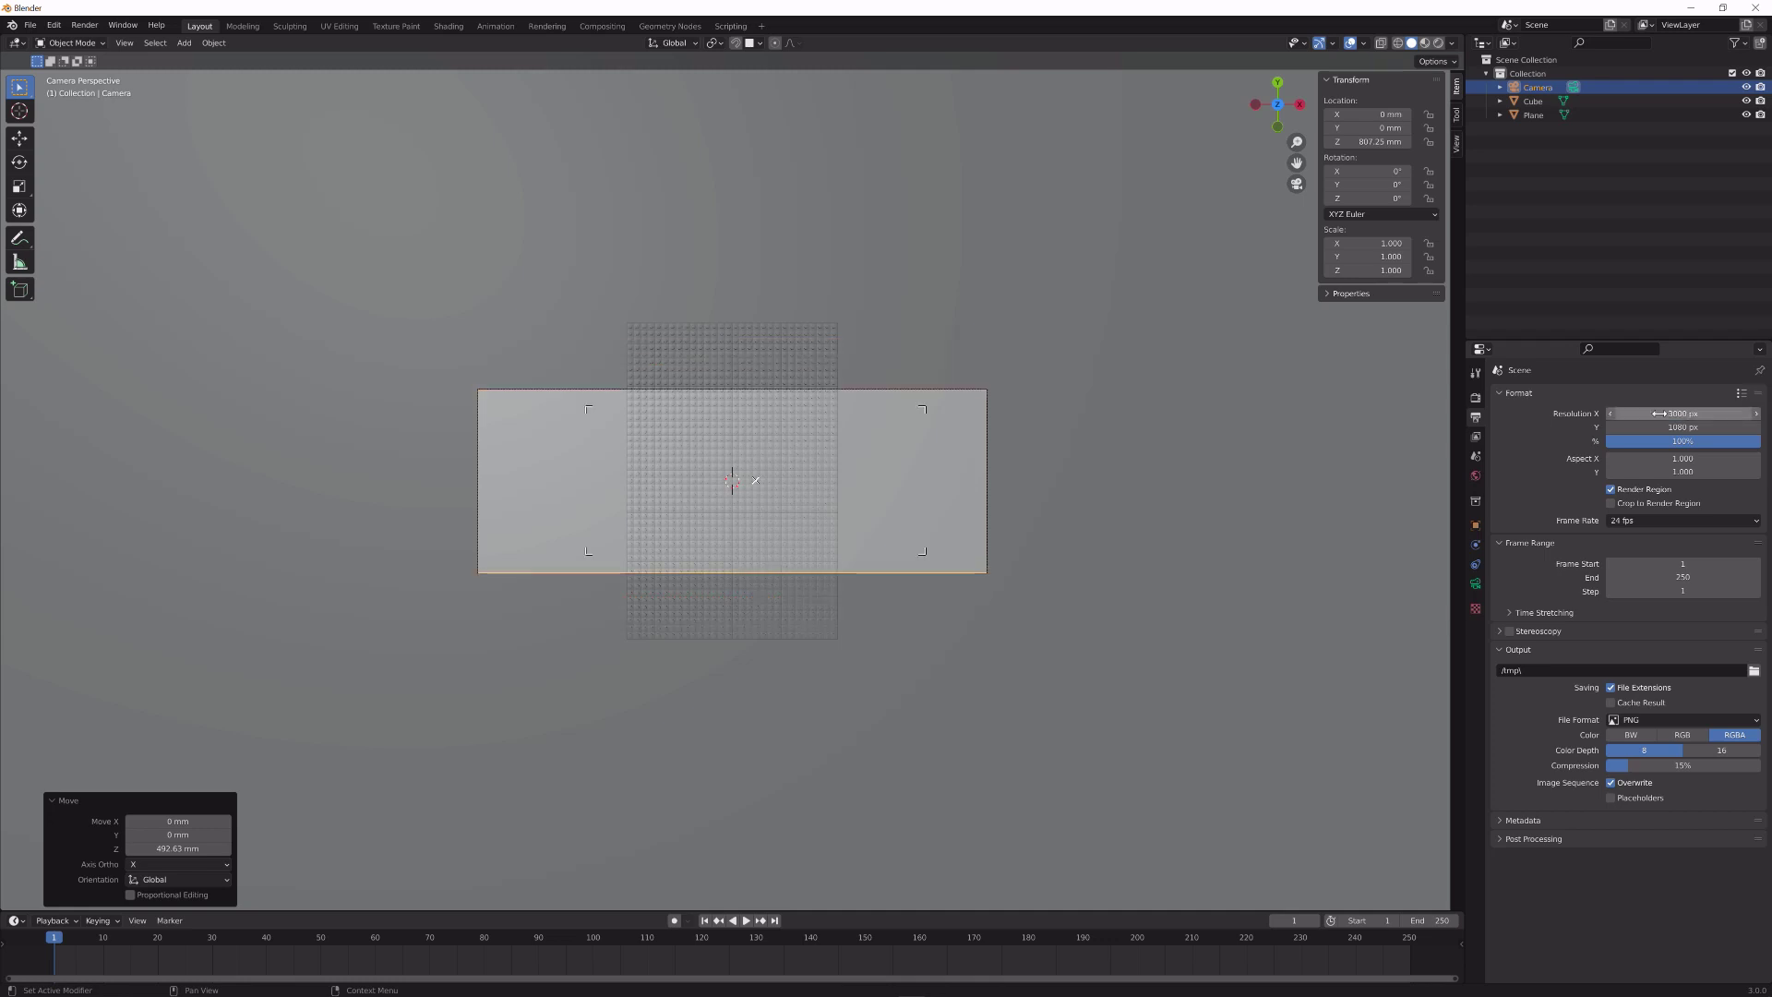
pyautogui.doubleClick(1652, 426)
pyautogui.write('4000')
pyautogui.press('Return')
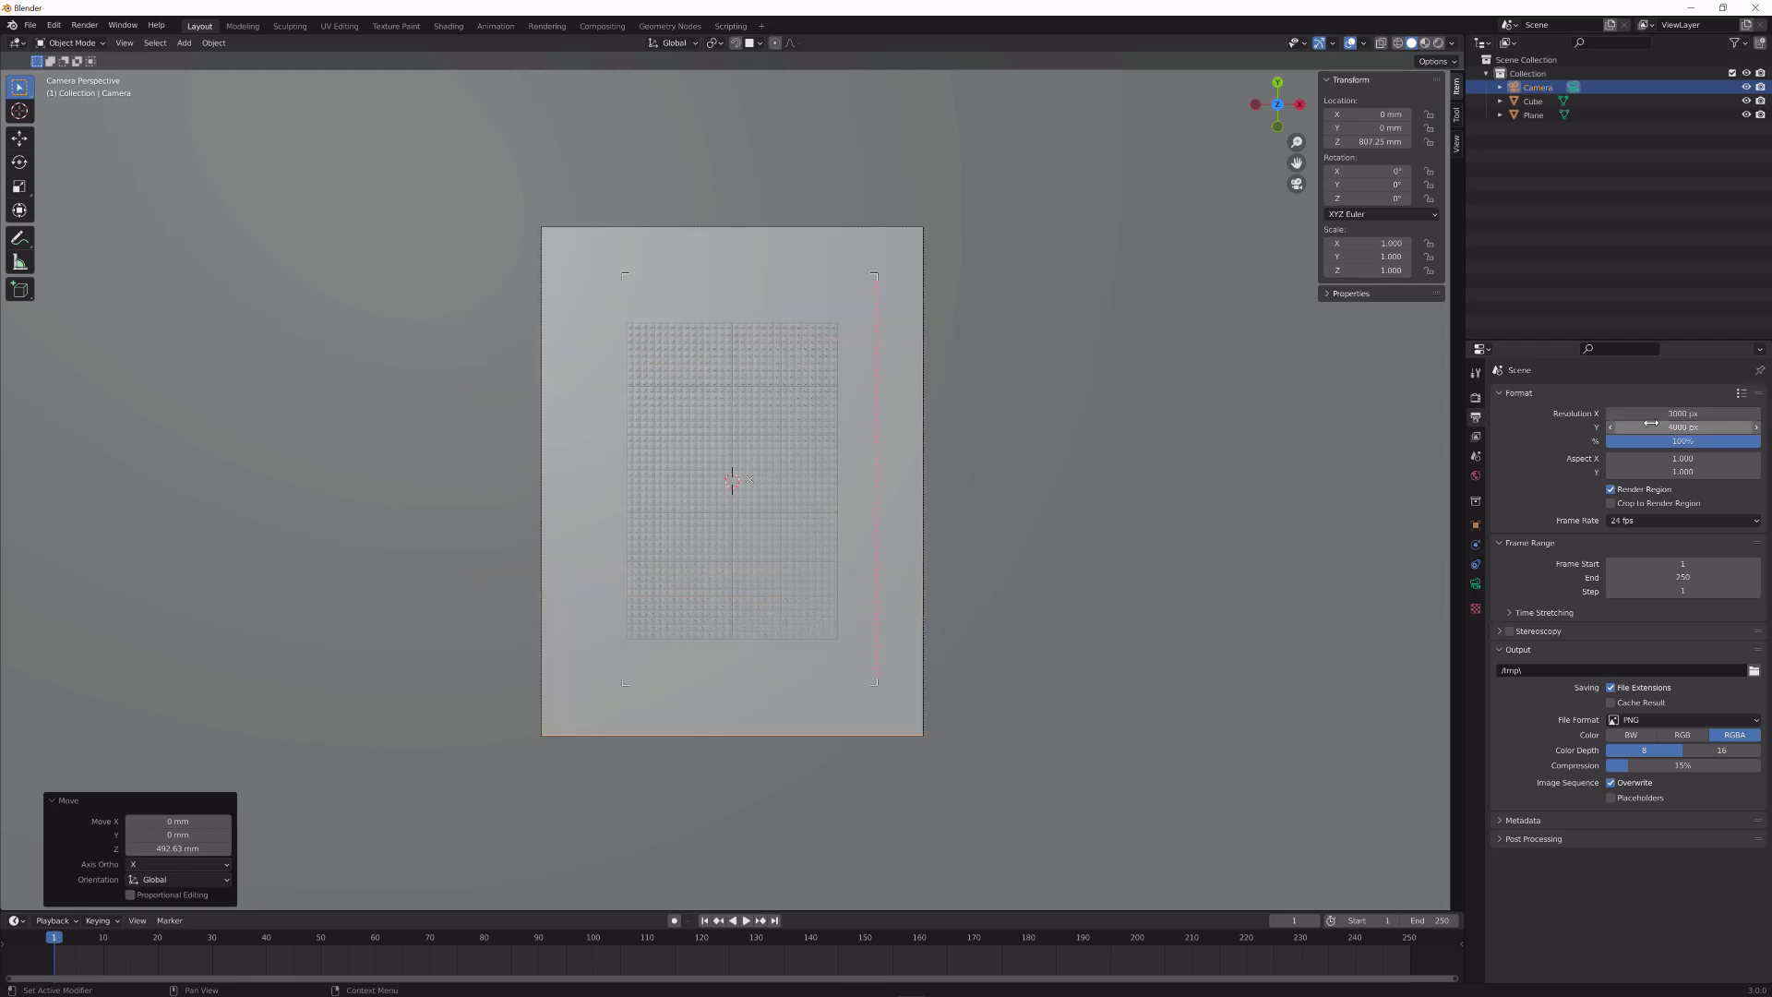
# - Set the camera's focal length to 85 mm
pyautogui.press('g')
pyautogui.press('Escape')
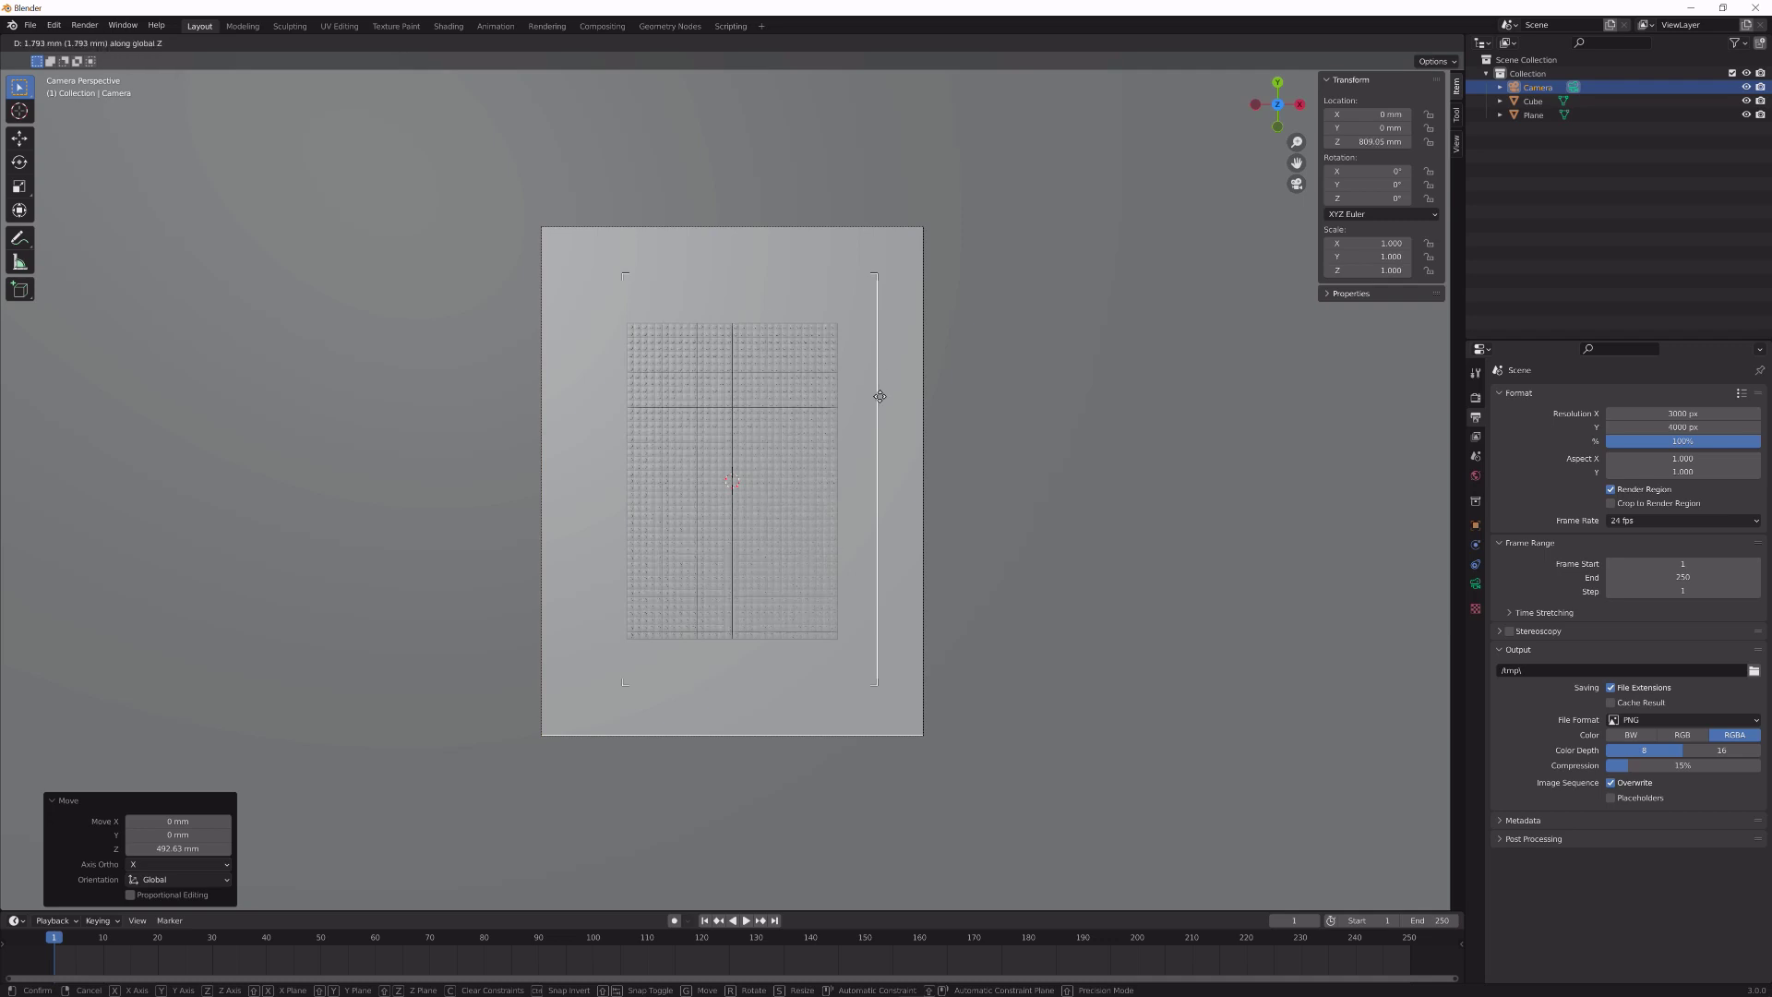
pyautogui.click(1474, 581)
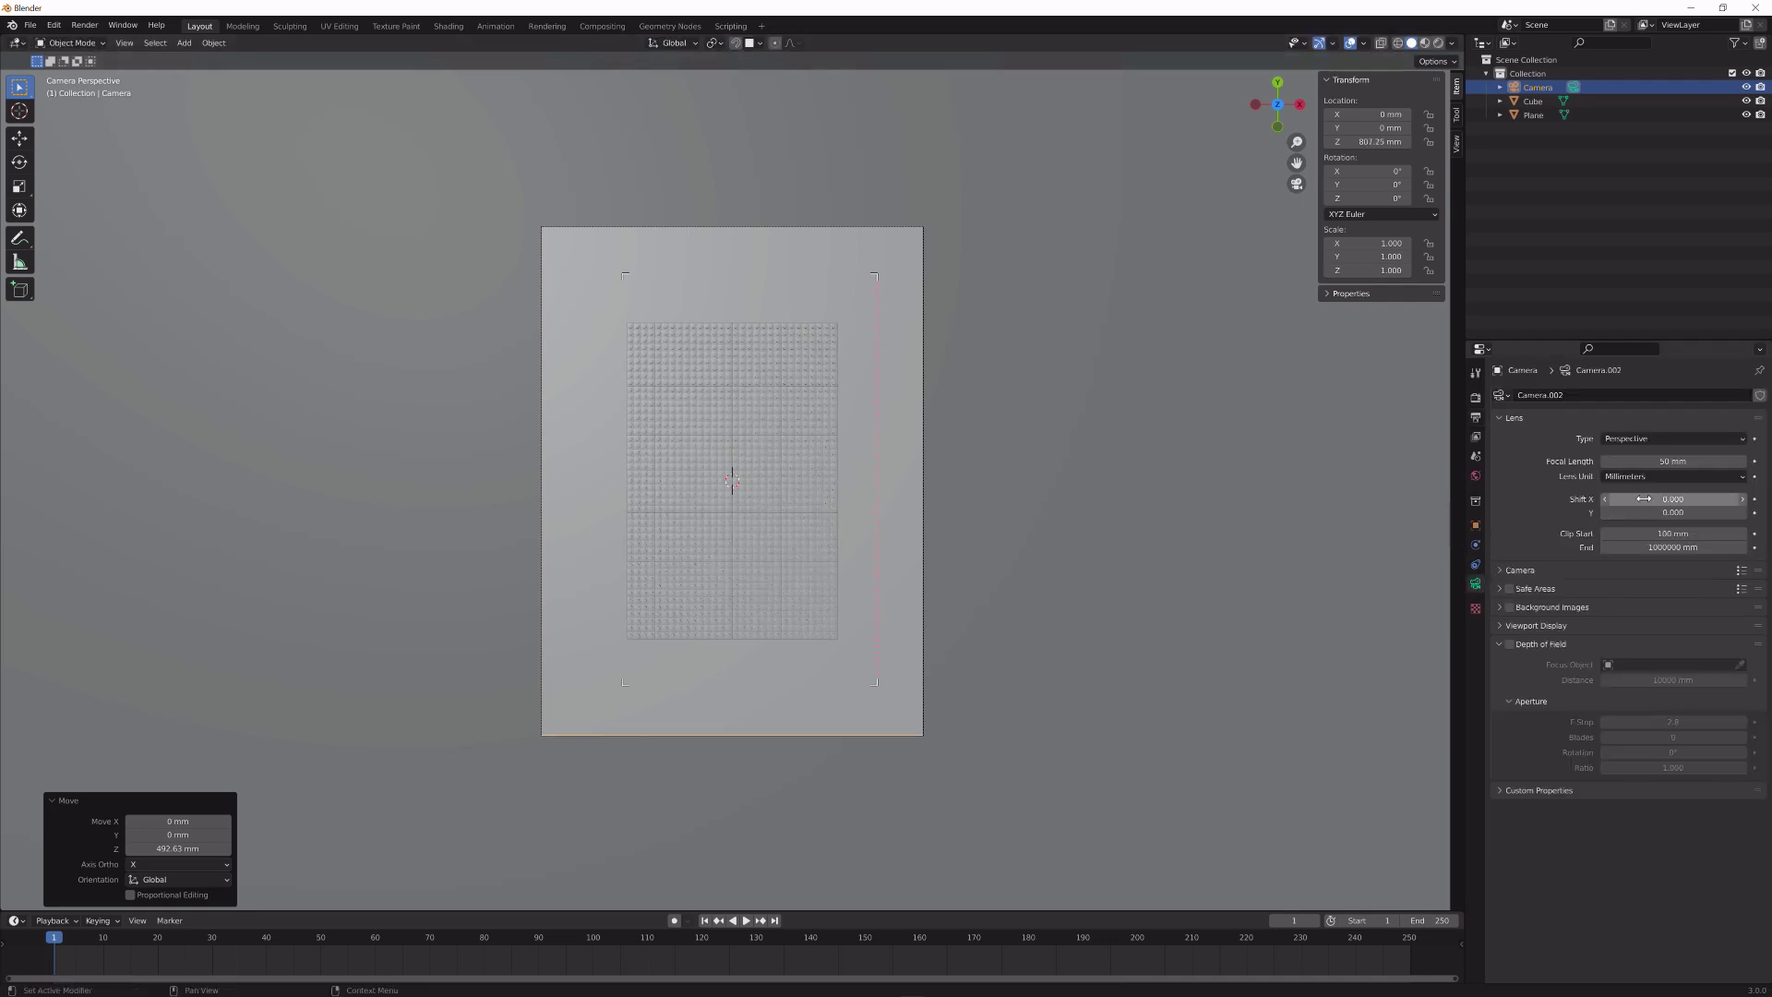
pyautogui.doubleClick(1652, 462)
pyautogui.write('85')
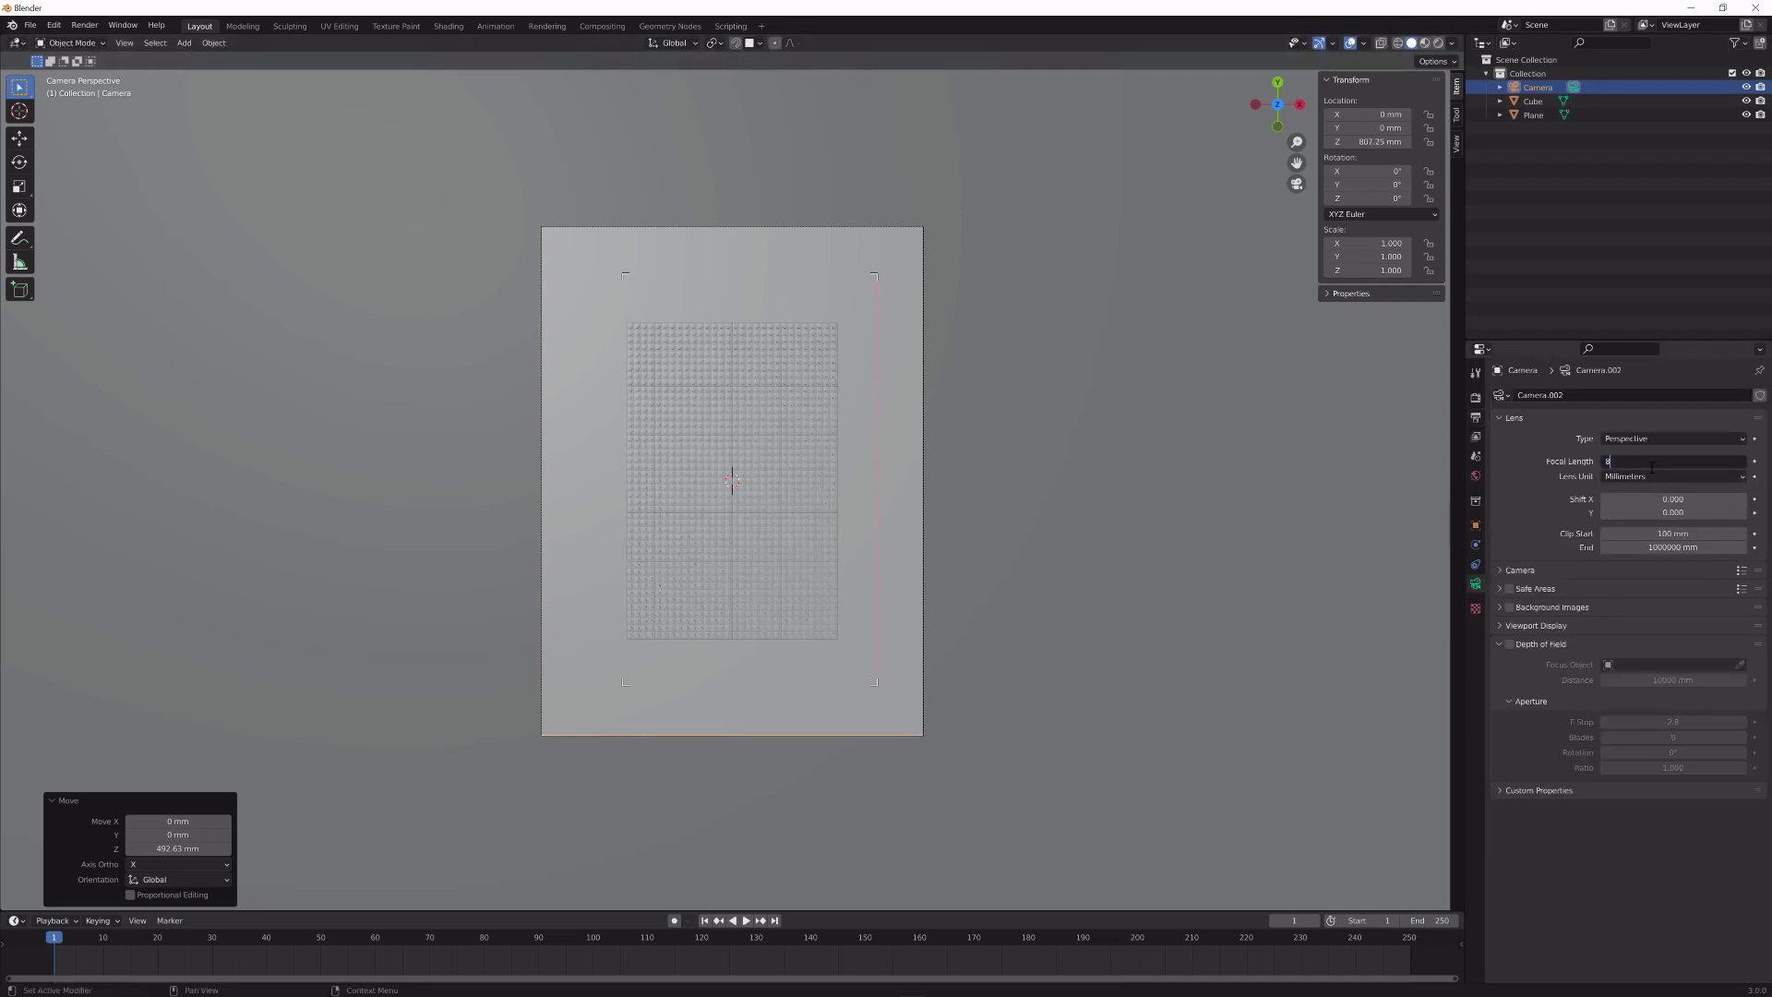
pyautogui.press('Return')
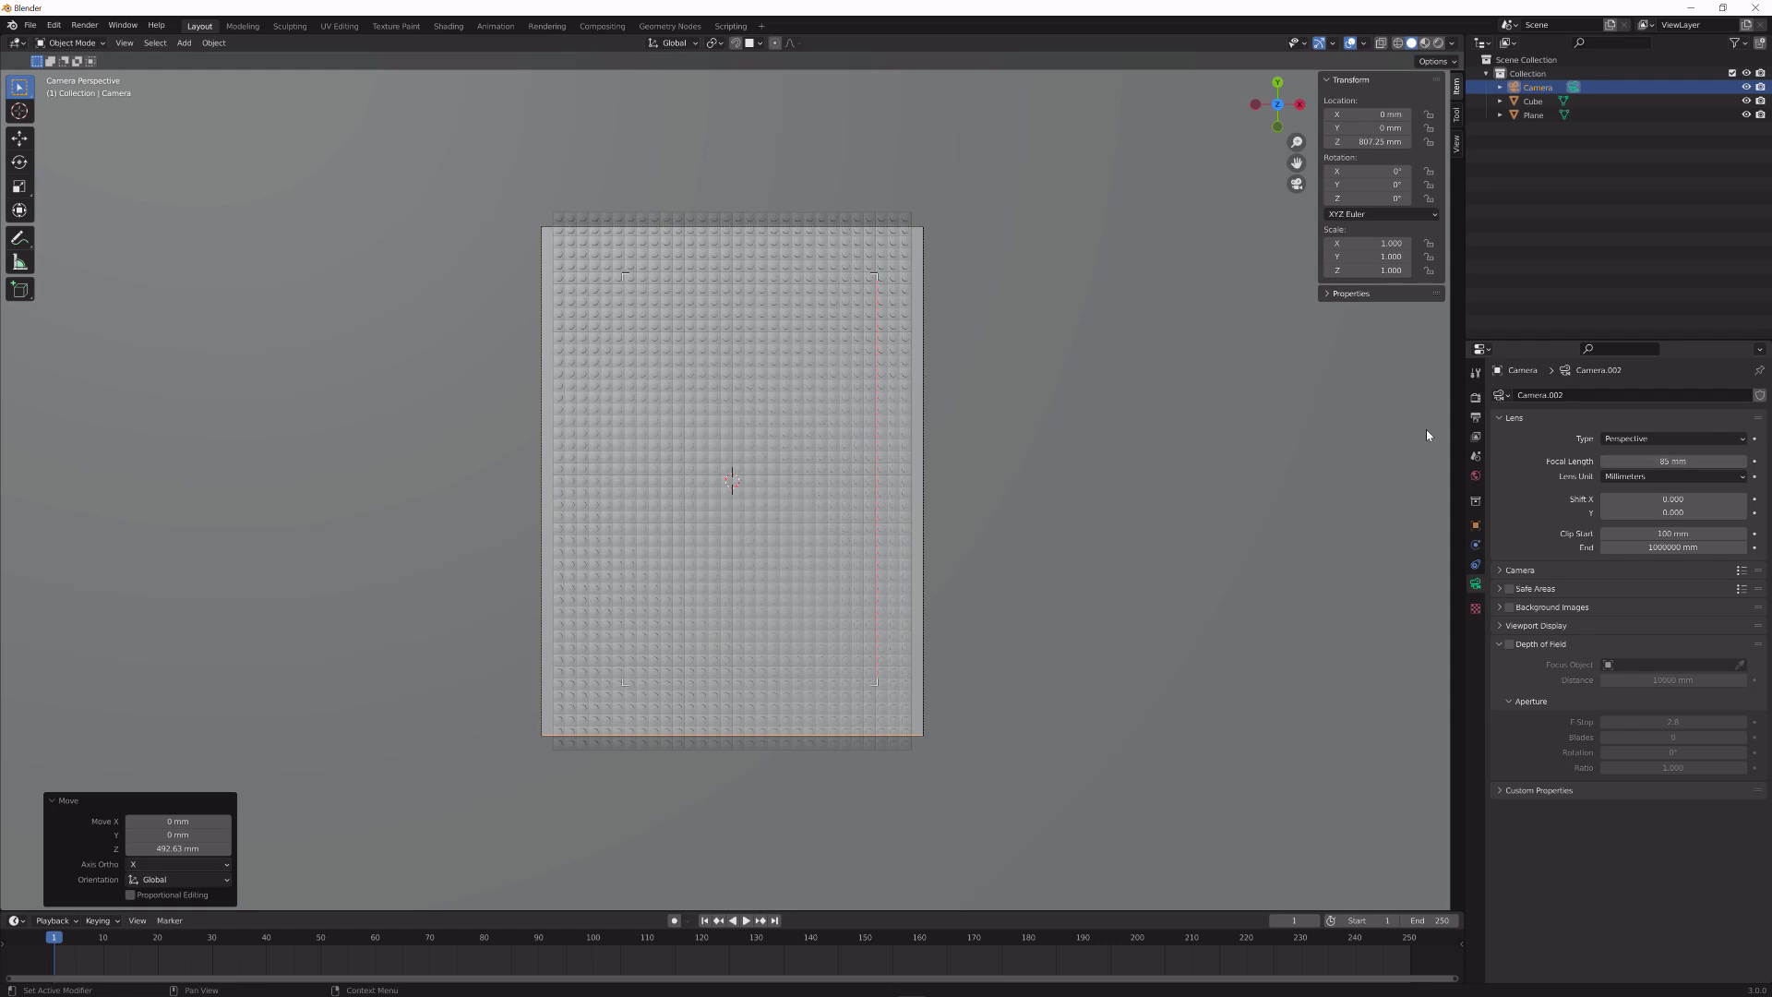
# - Raise the camera along Z to about 923 mm so the whole brick grid fits inside the frame
pyautogui.press('g')
pyautogui.press('z')
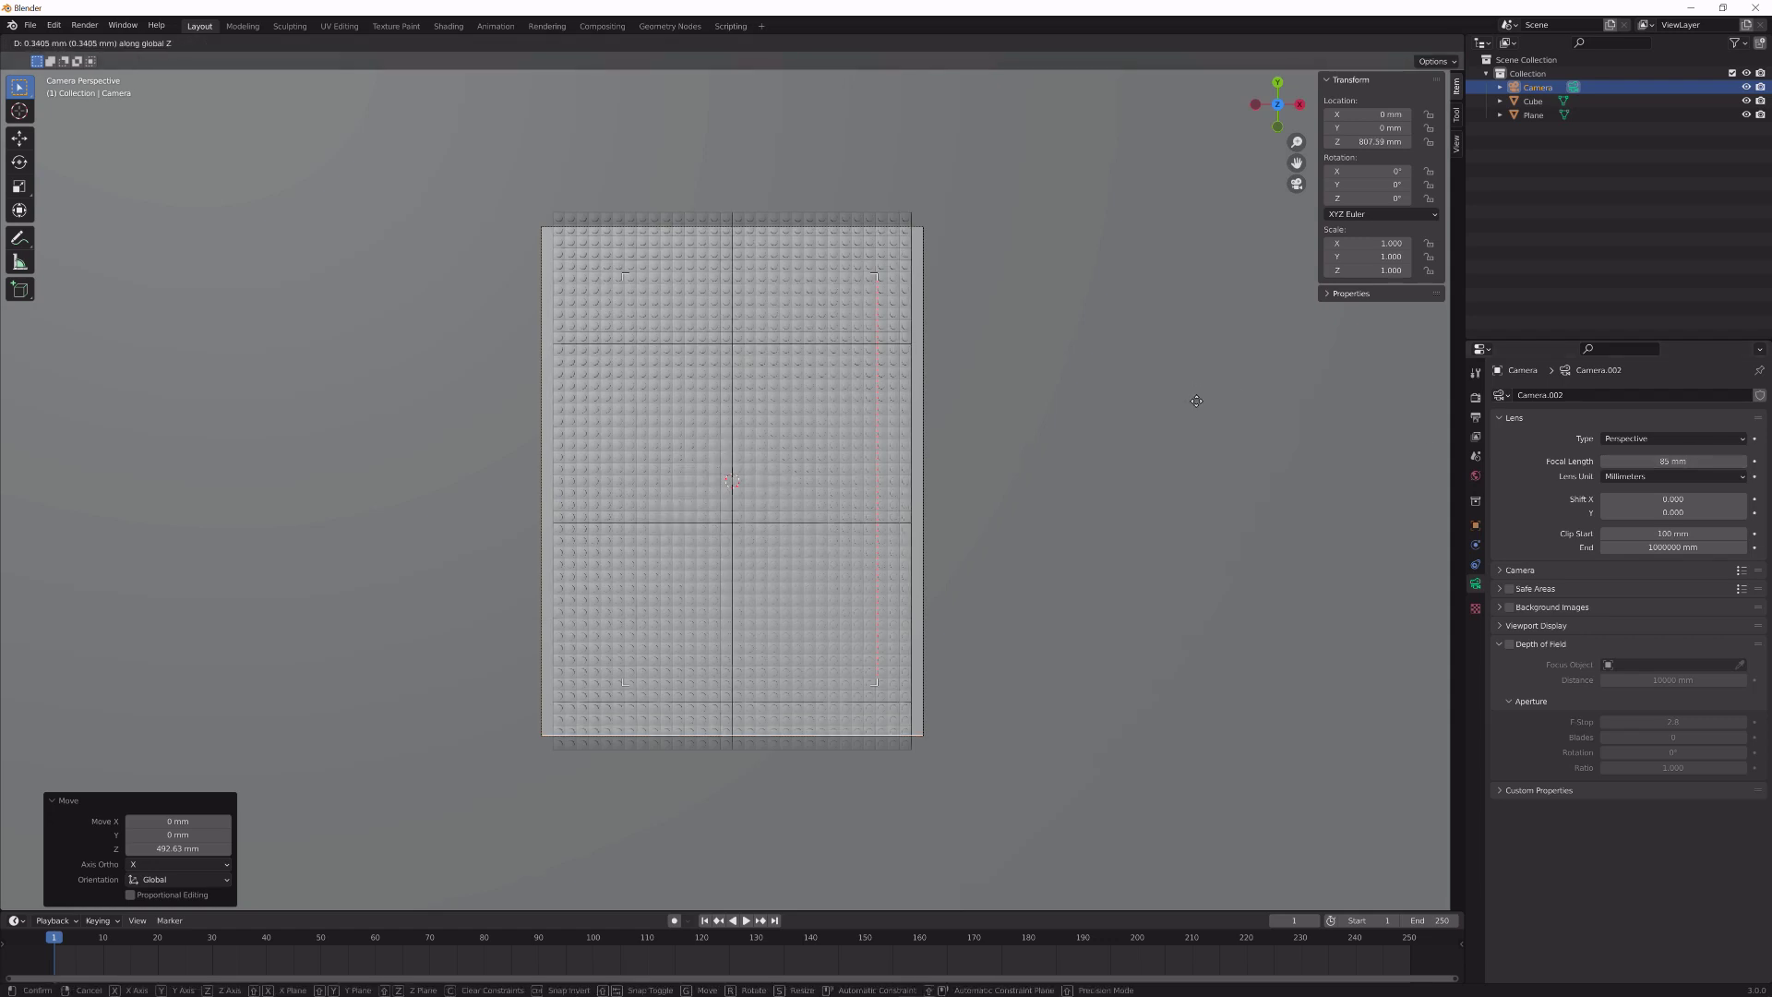
pyautogui.click(1114, 725)
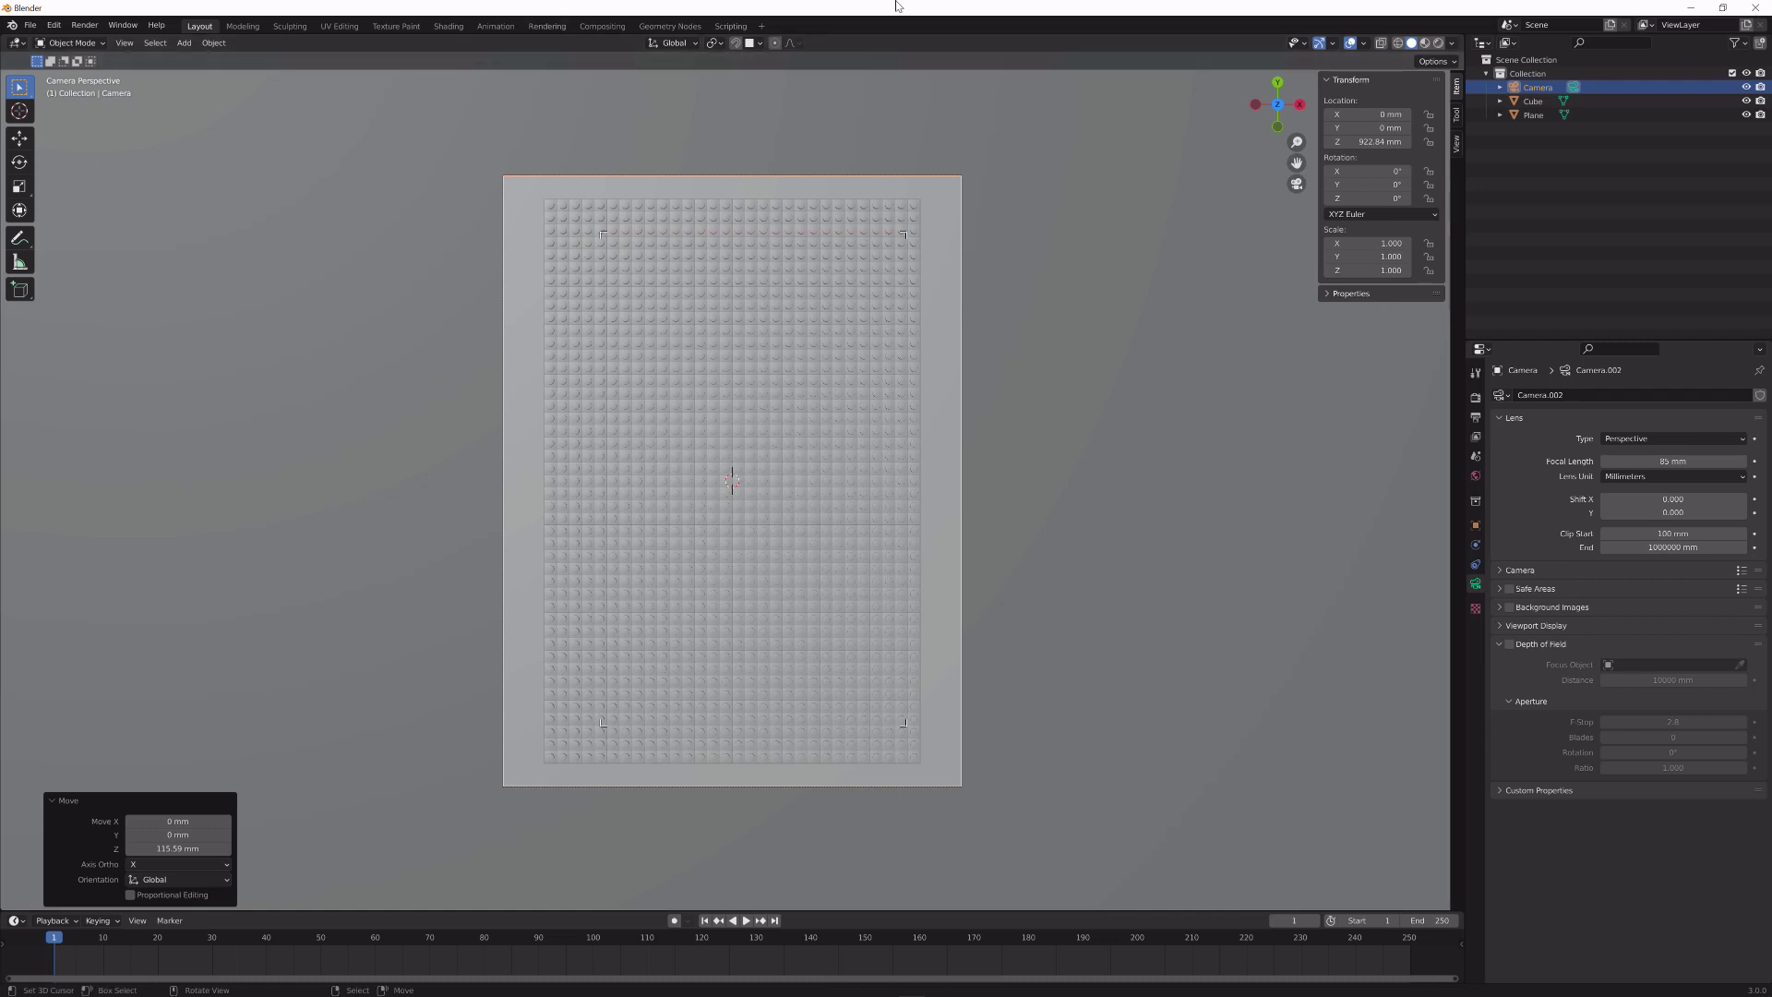
# - Show the brick grid in material preview through the camera, with its material nodes displayed in the Shading workspace
pyautogui.click(1425, 42)
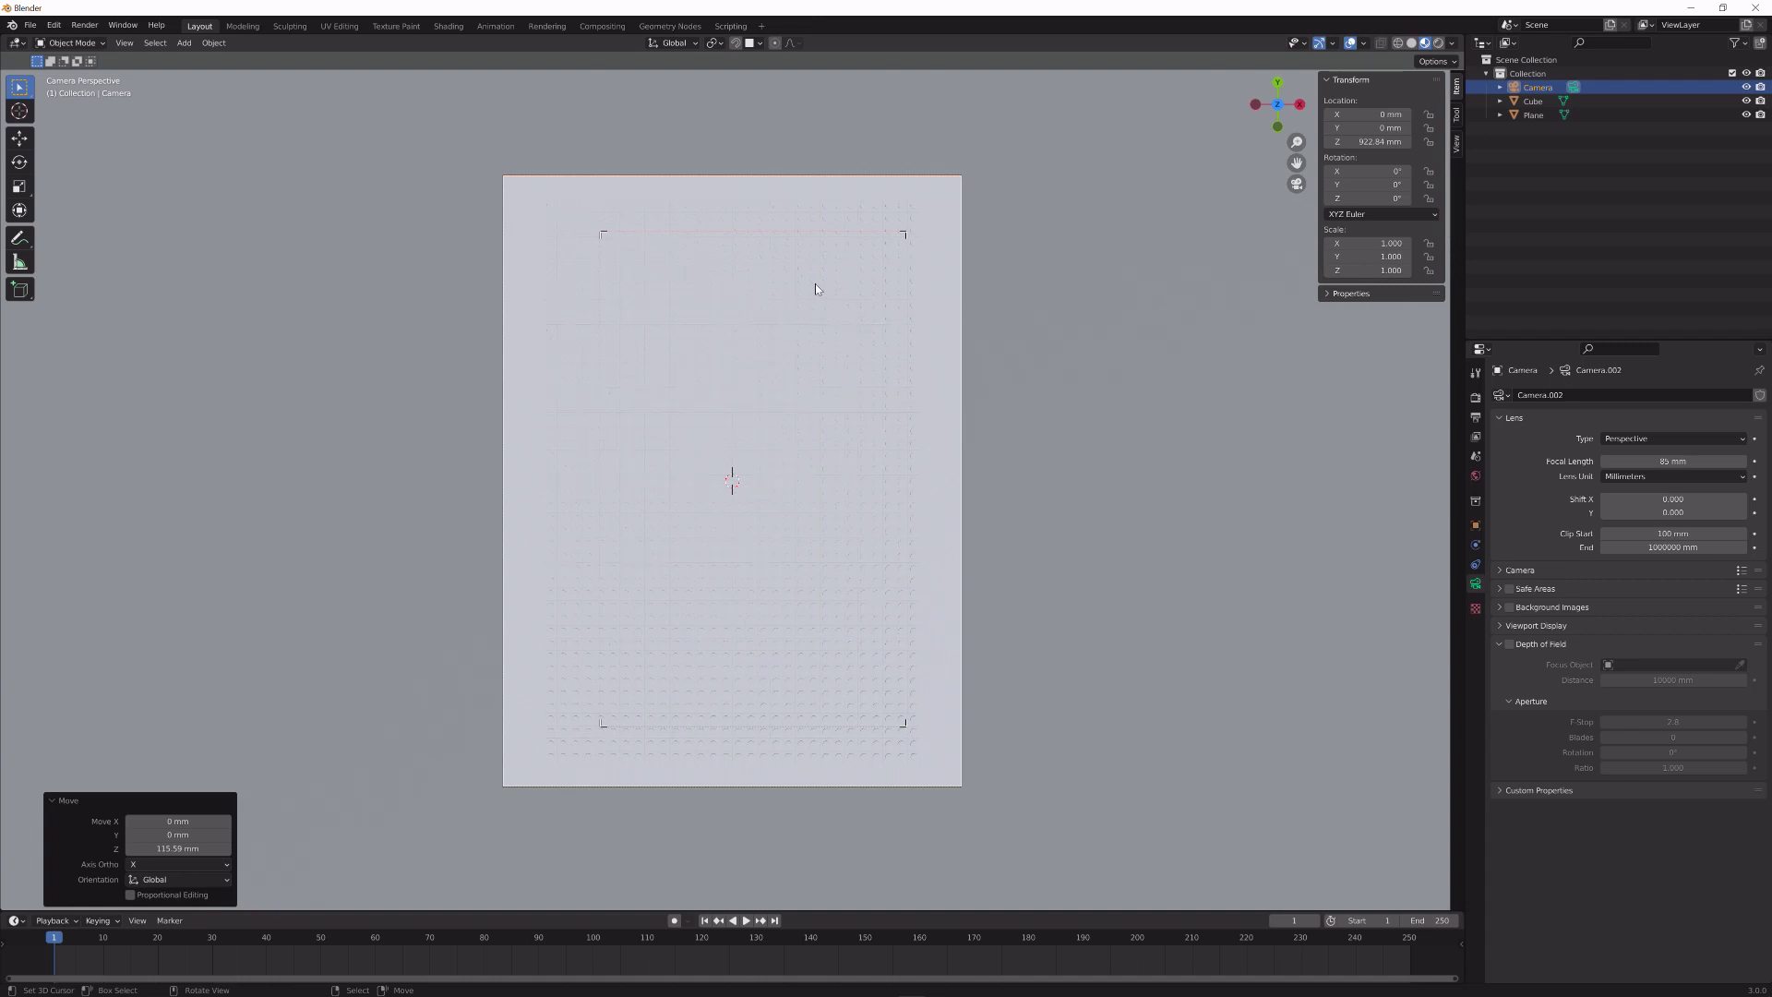
pyautogui.click(448, 26)
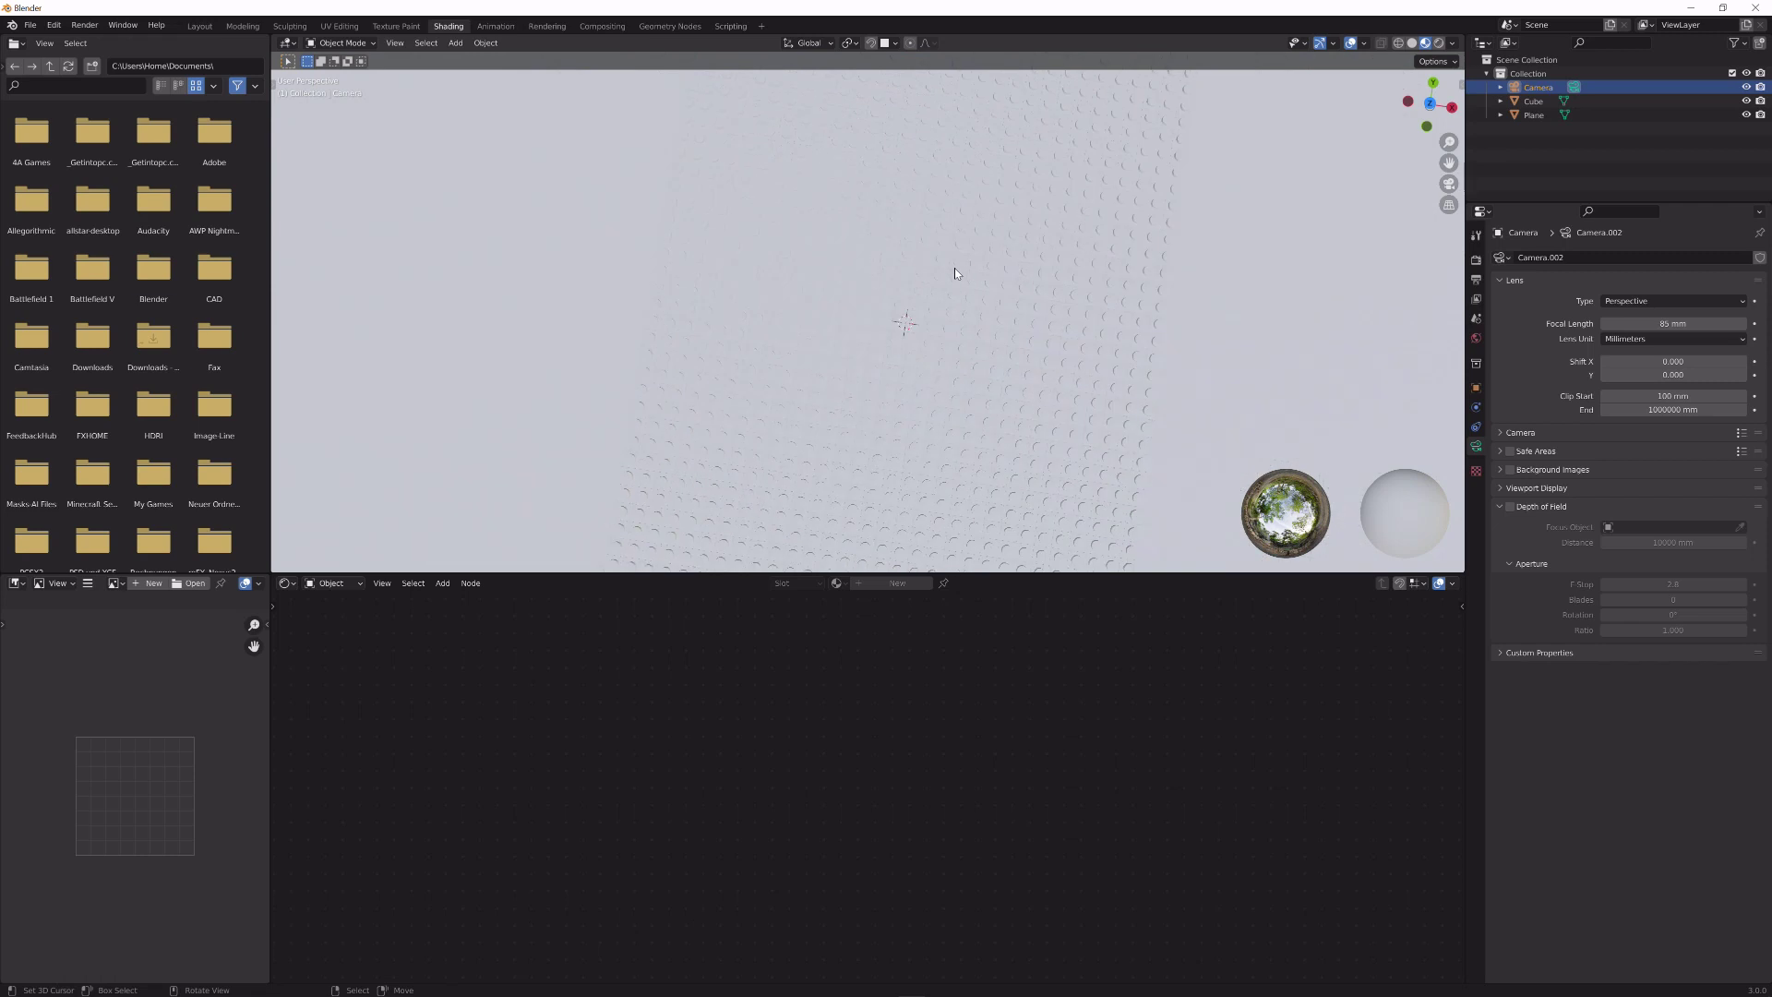
pyautogui.click(911, 309)
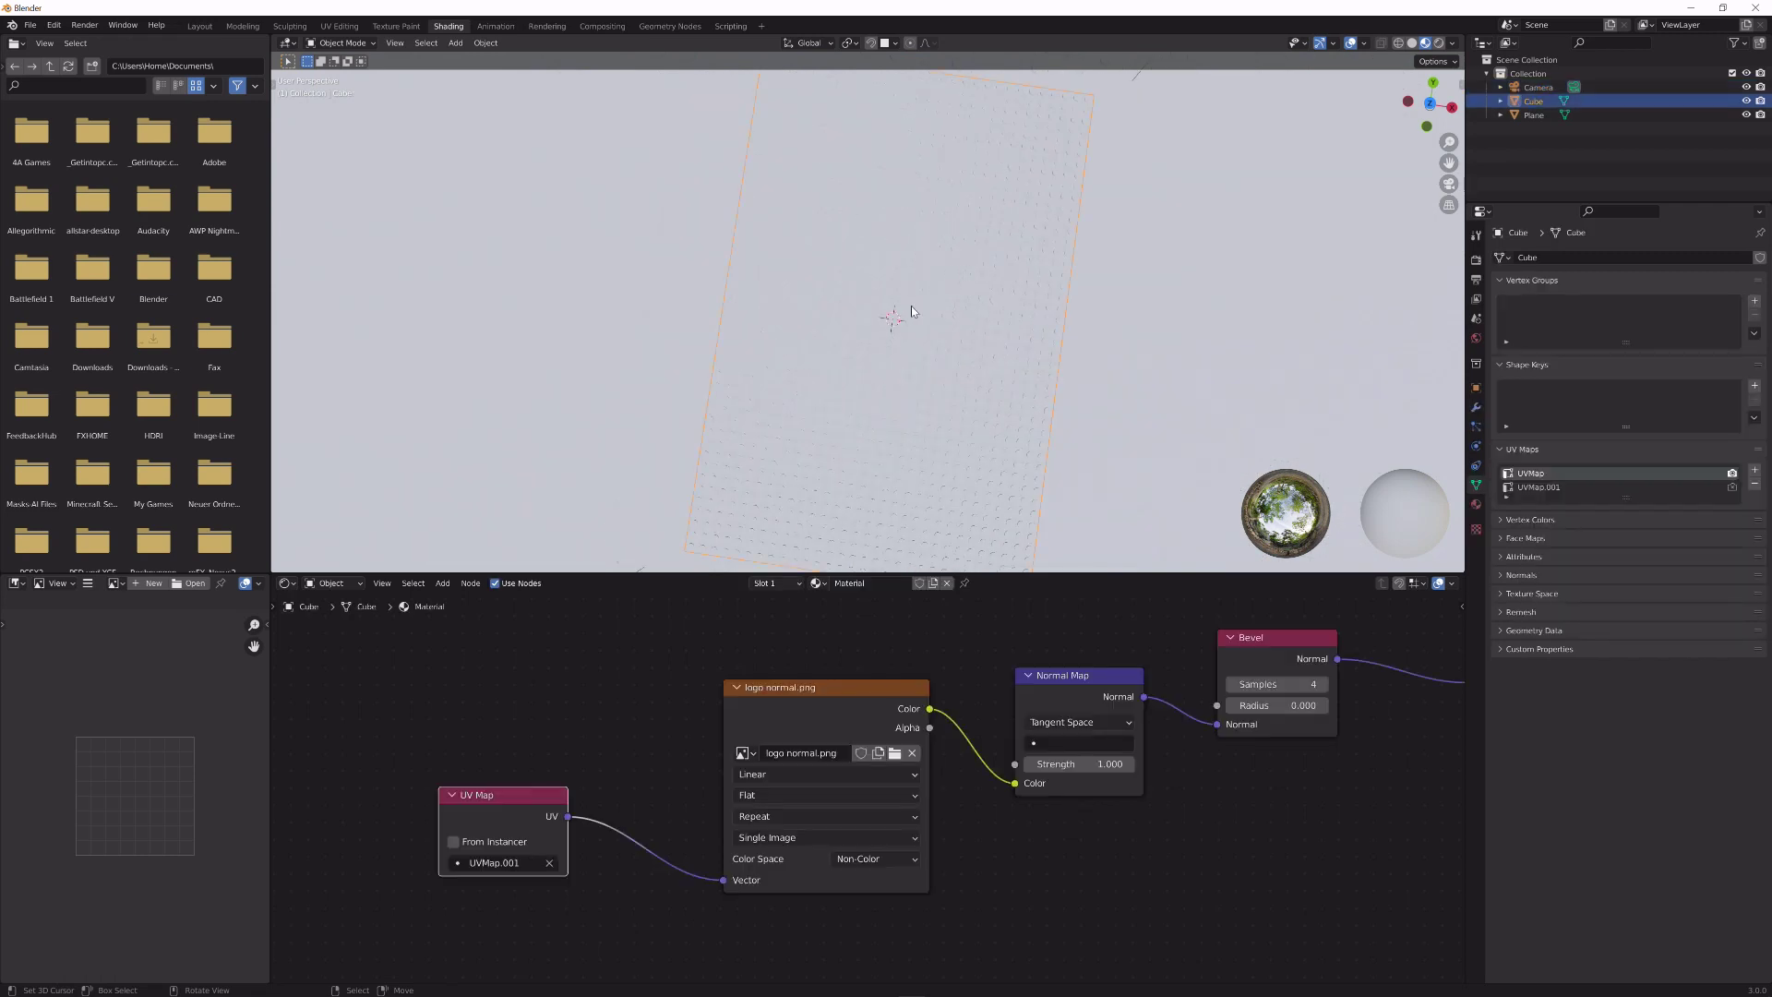
pyautogui.press('KP_0')
pyautogui.scroll(-2, 857, 751)
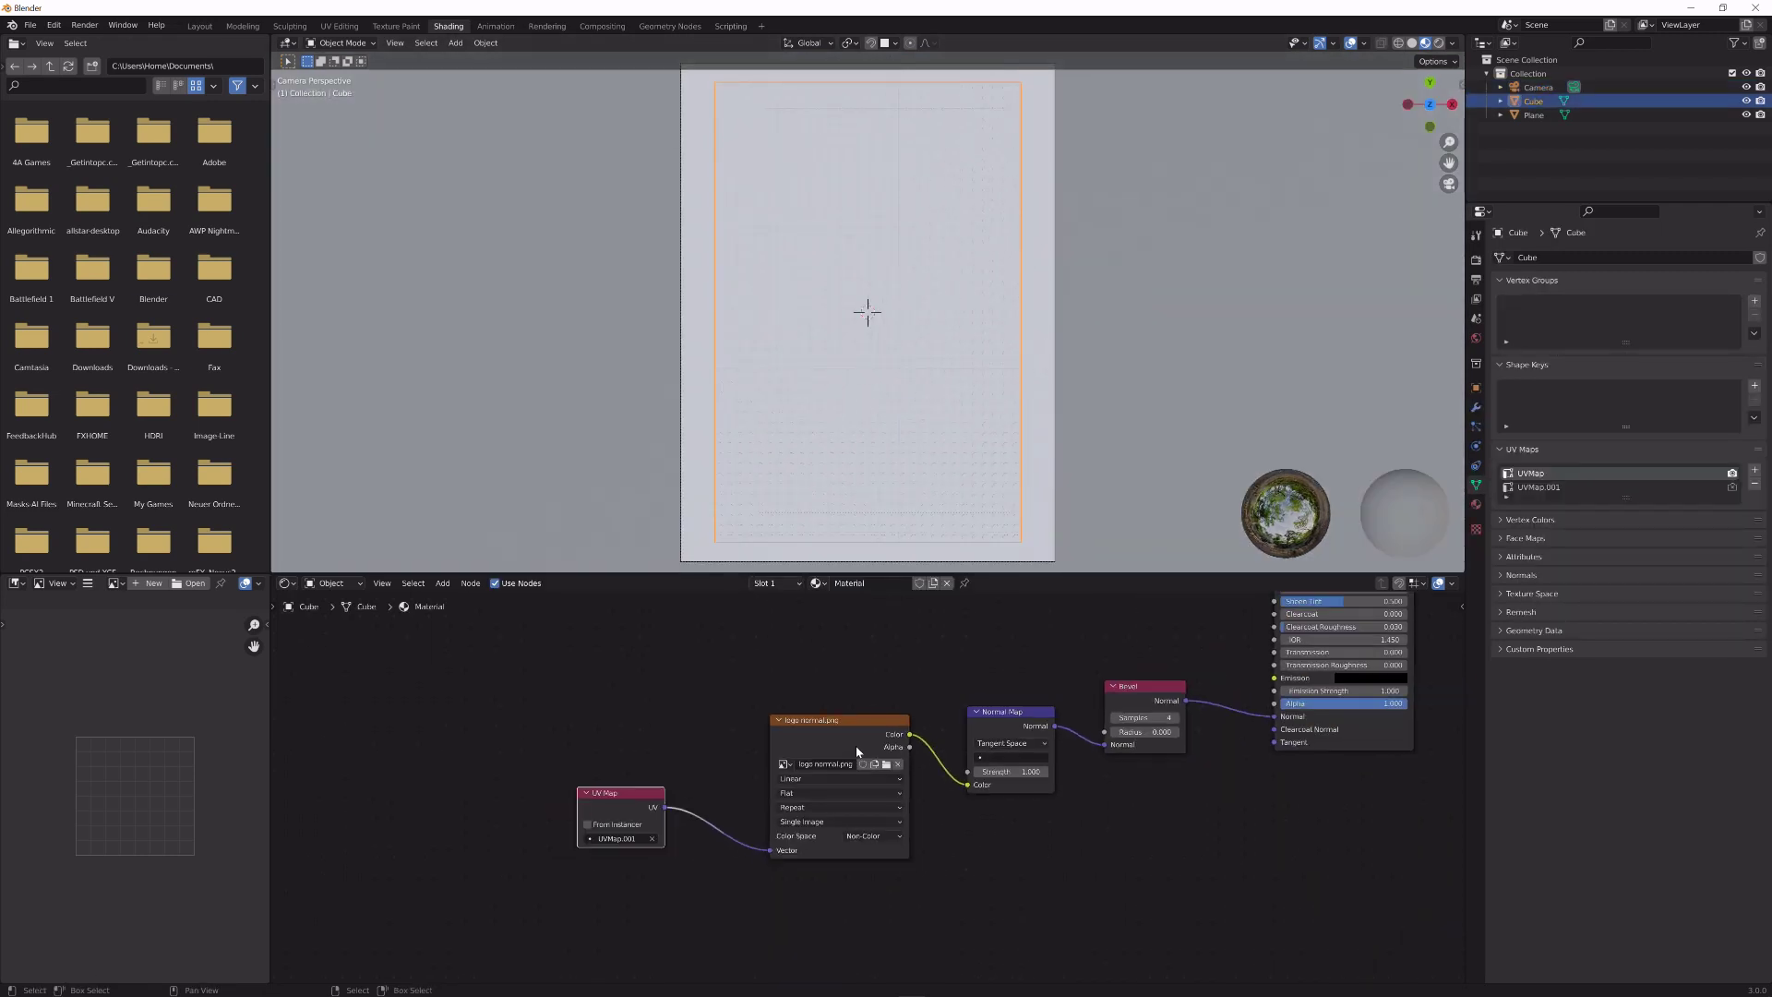
pyautogui.scroll(-2, 858, 751)
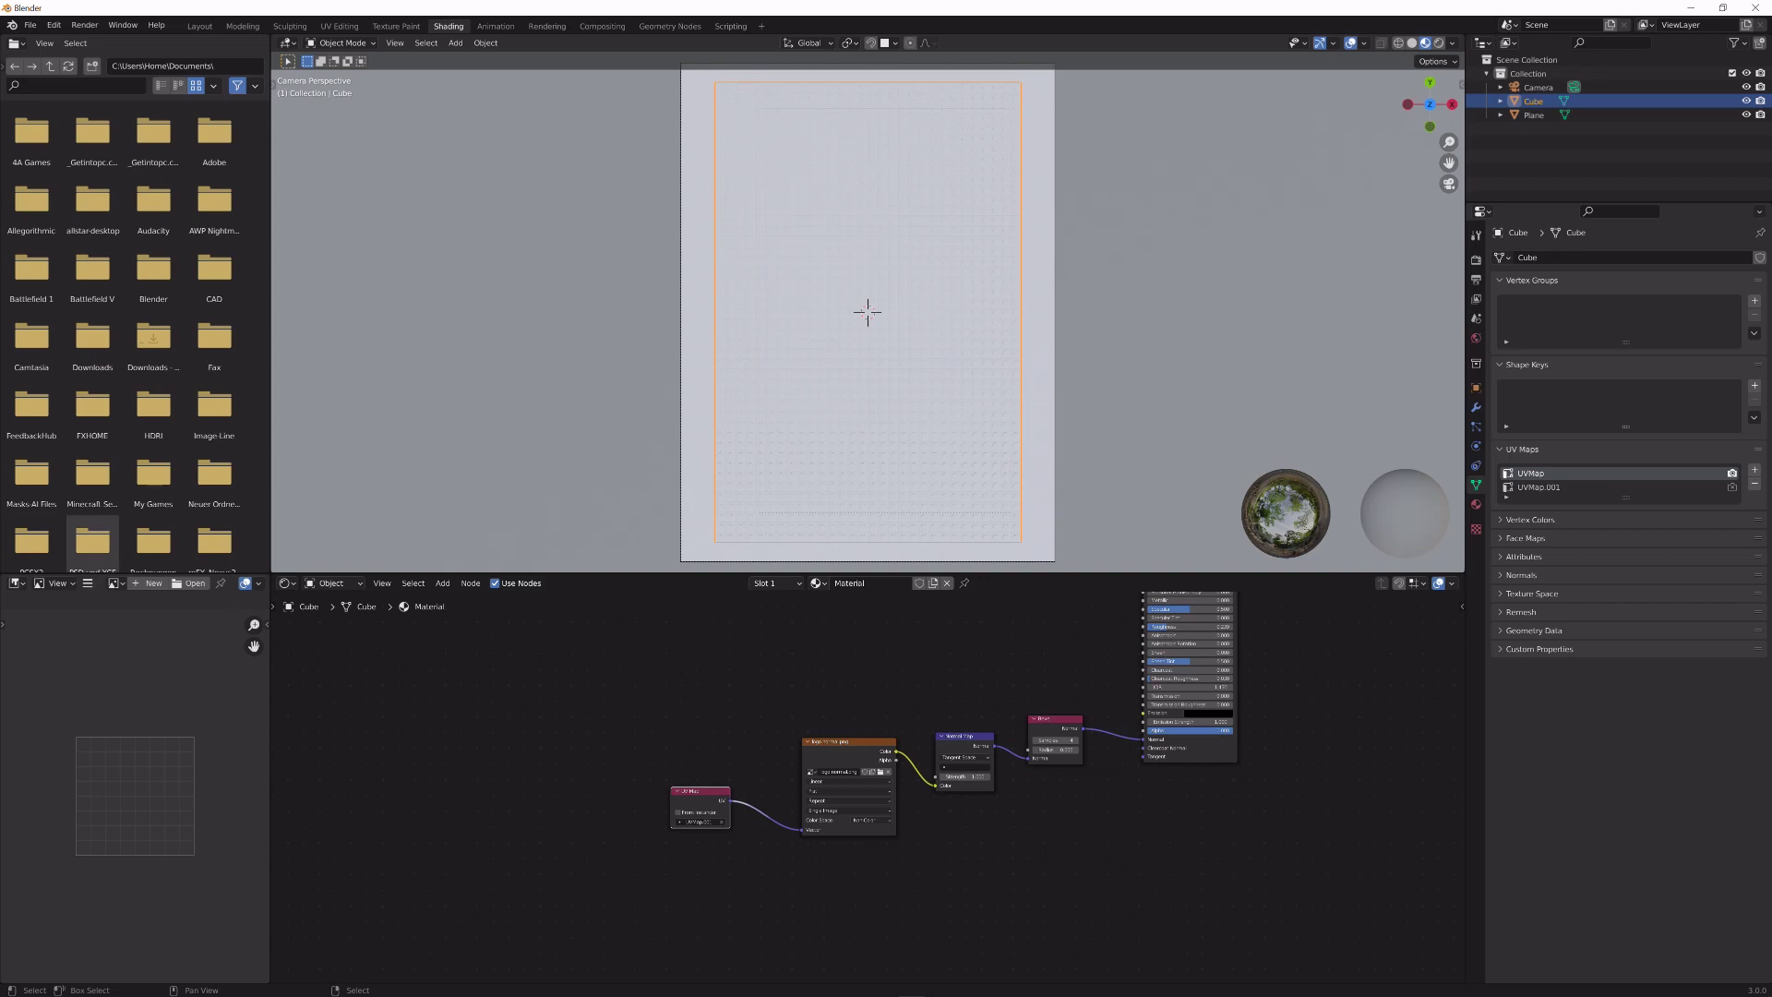
# - Add the Mona Lisa image as a texture node and connect its Color output to the Principled BSDF's Base Color
pyautogui.hotkey('ctrl', 'v')
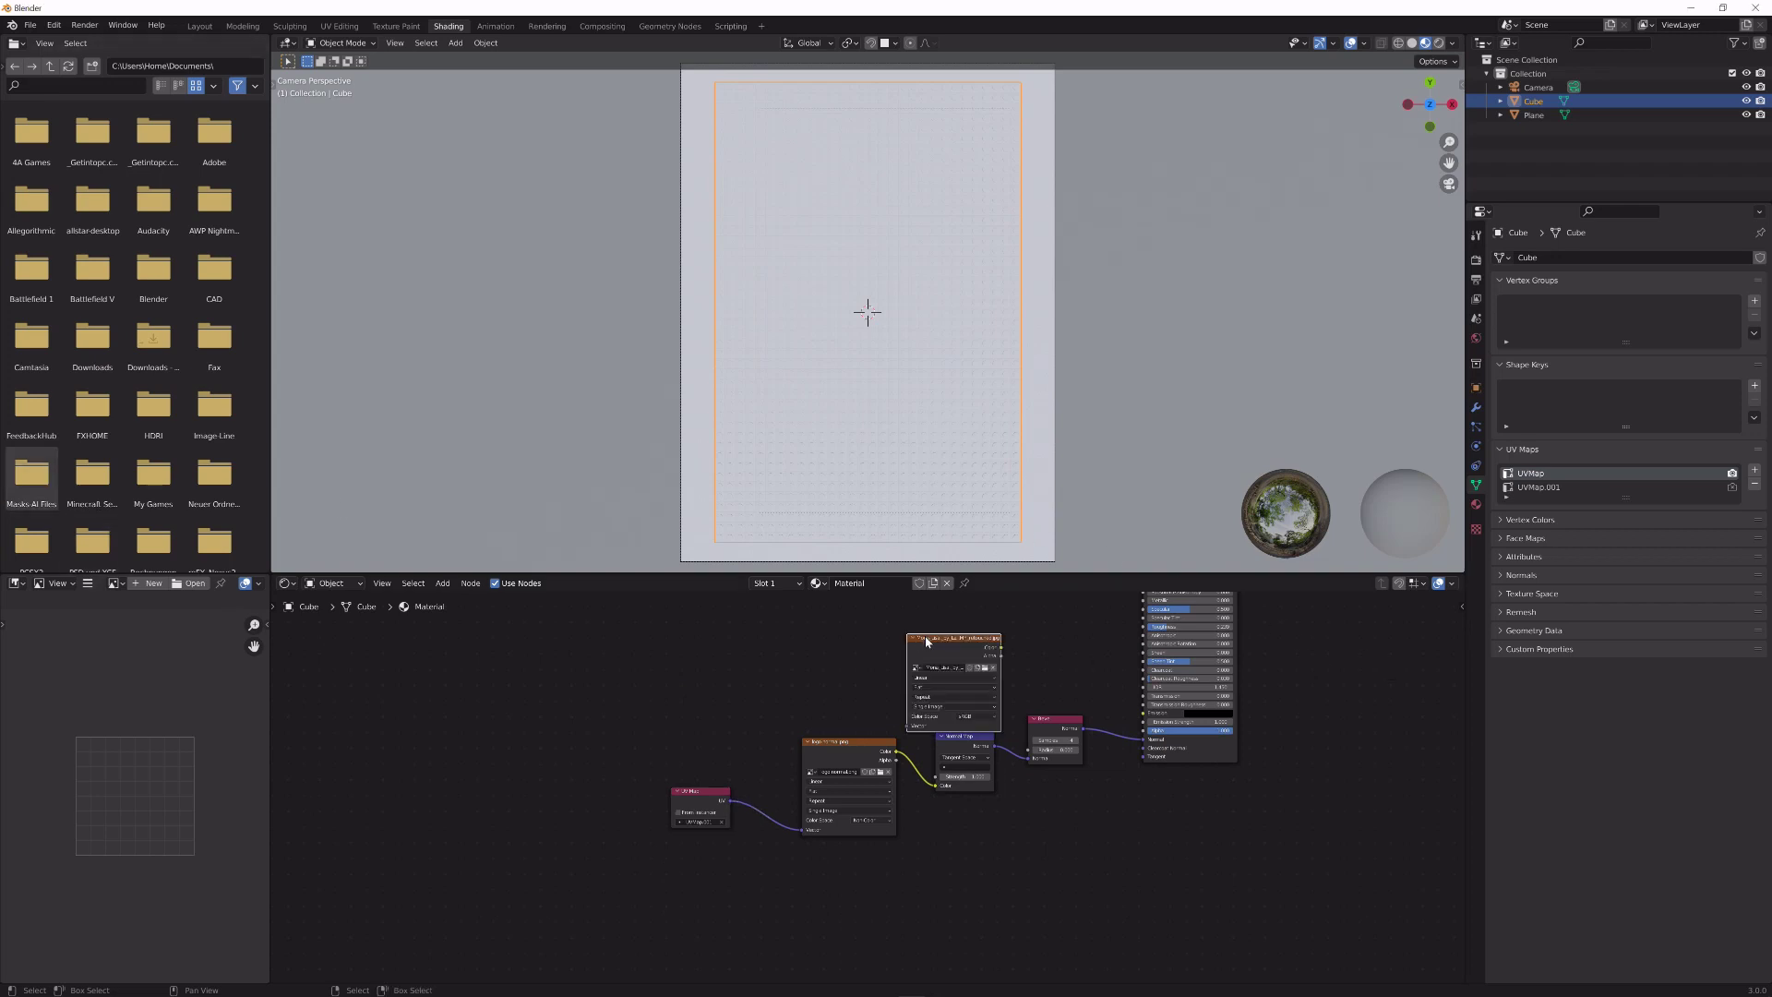
pyautogui.moveTo(929, 661); pyautogui.dragTo(832, 811, button='middle')
pyautogui.scroll(1, 831, 811)
pyautogui.moveTo(832, 813); pyautogui.dragTo(859, 720)
pyautogui.scroll(2, 872, 733)
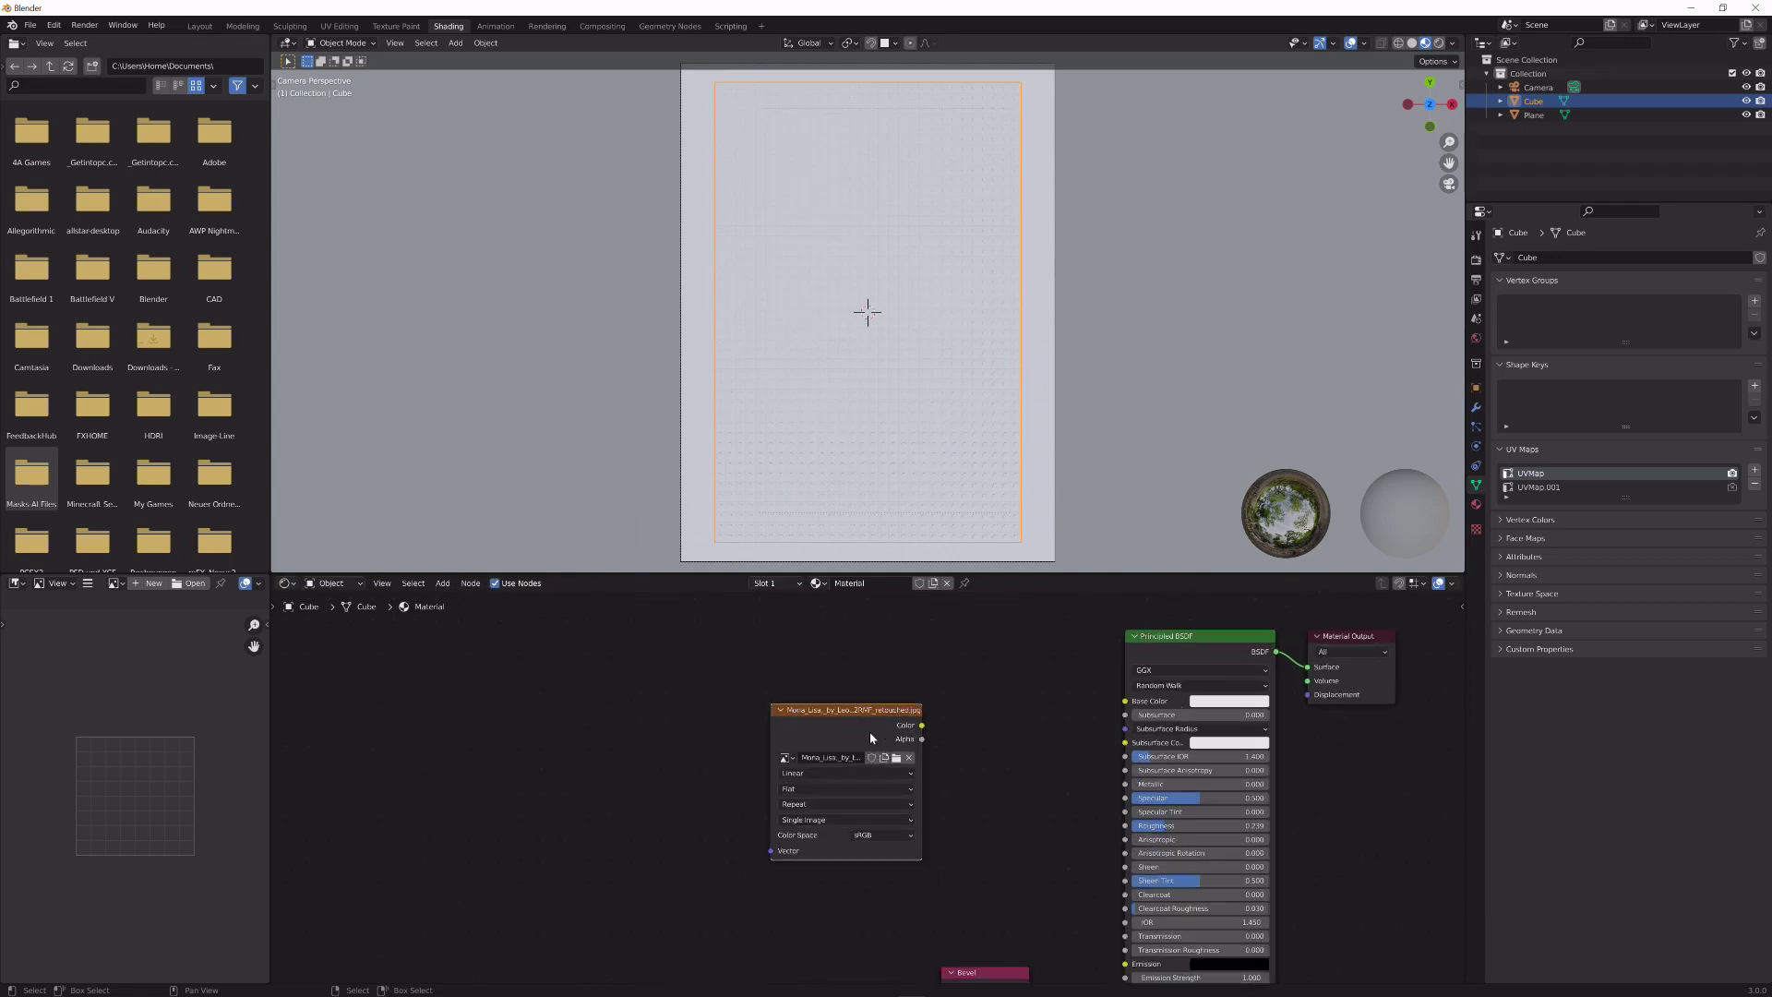
pyautogui.moveTo(910, 732); pyautogui.dragTo(806, 769, button='middle')
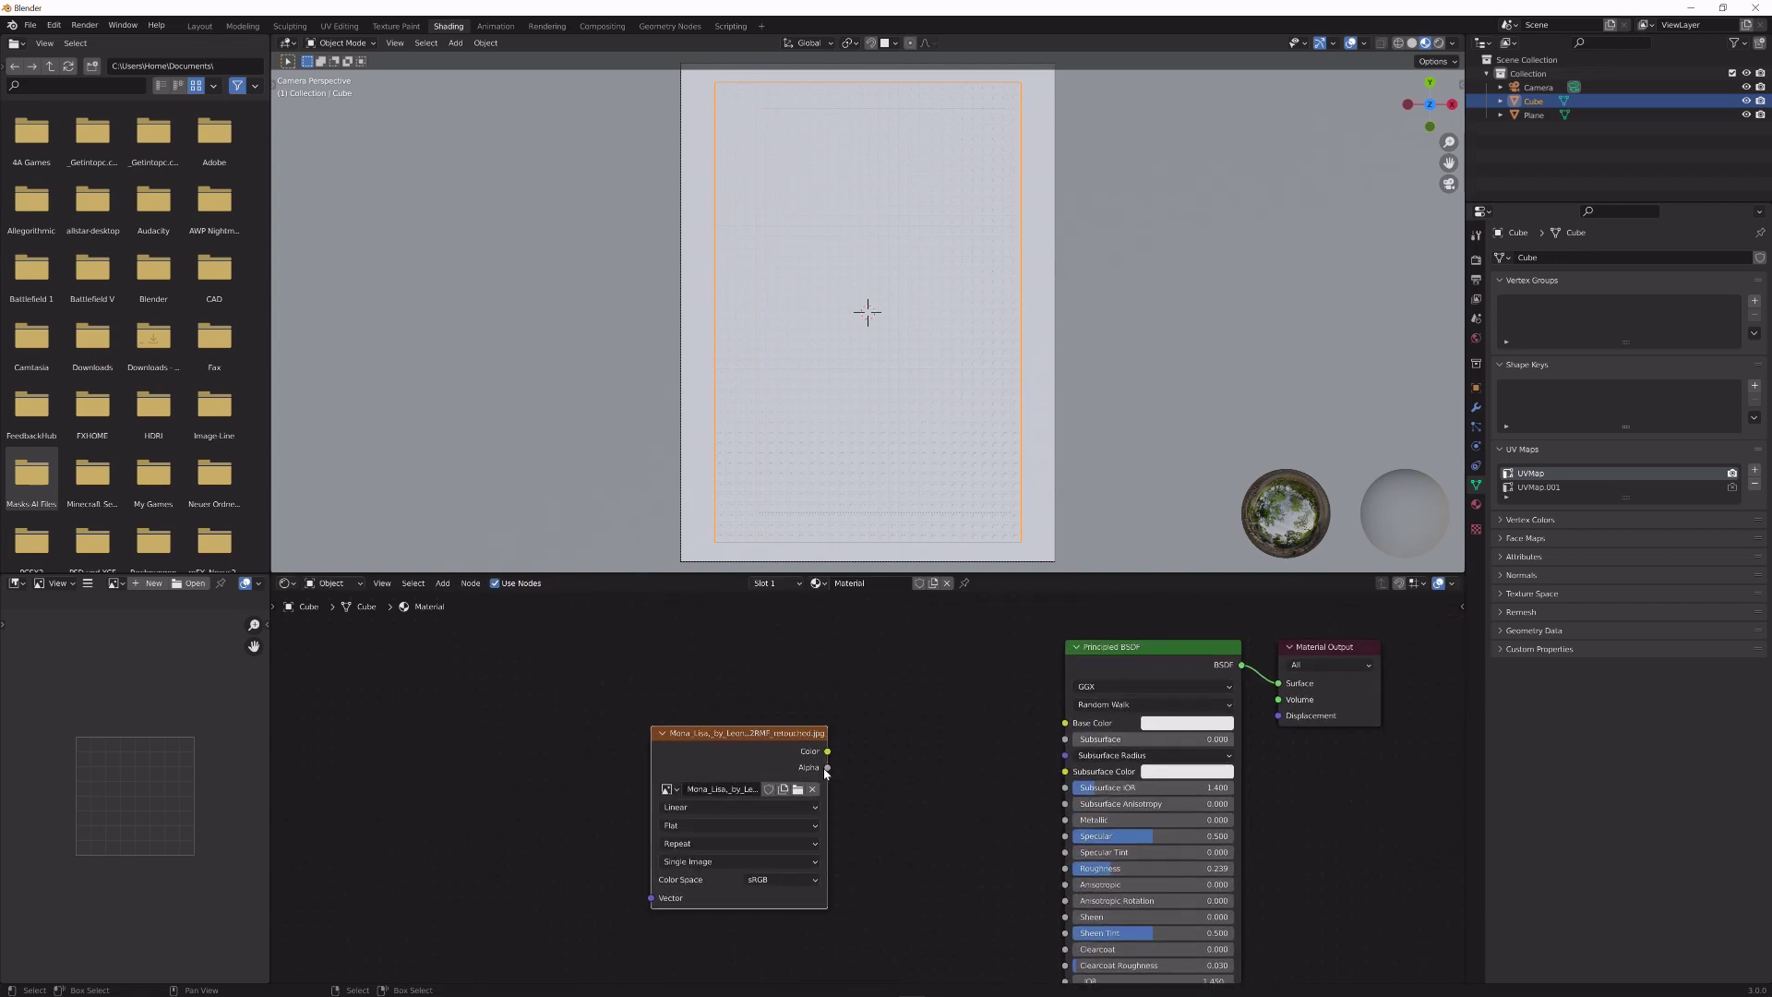
pyautogui.moveTo(827, 750); pyautogui.dragTo(1074, 725)
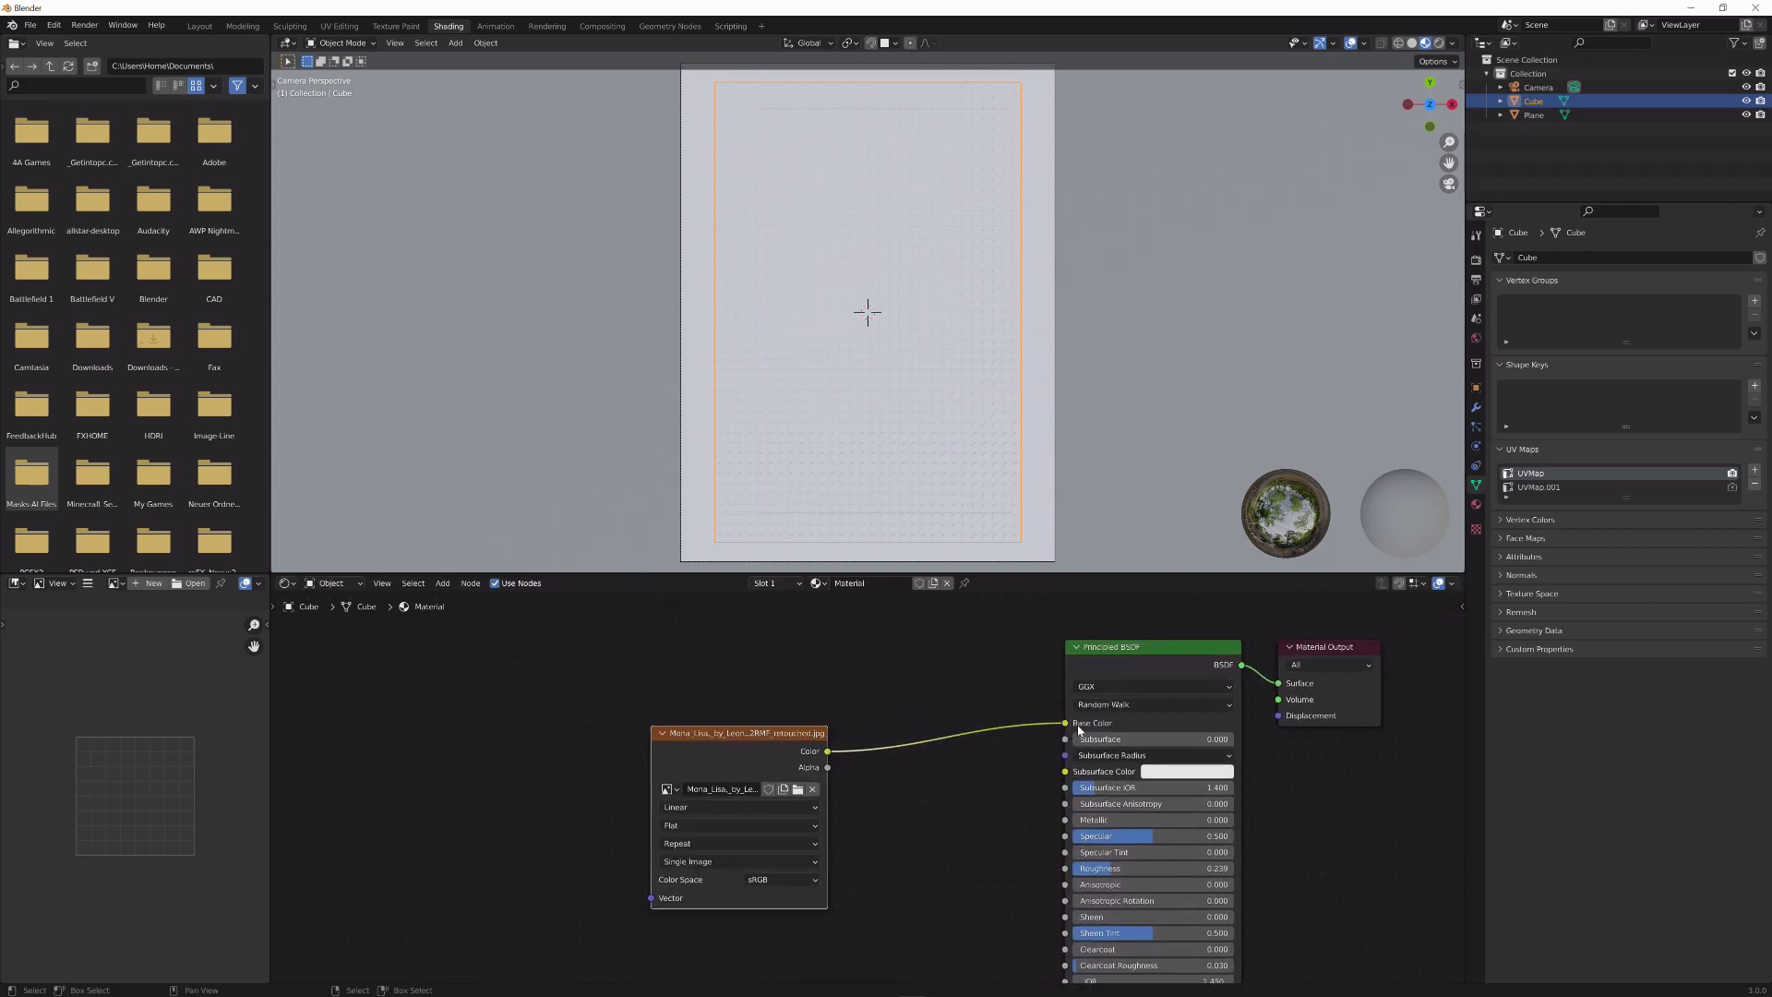
# - Examine how the Mona Lisa texture maps onto the individual bricks and across the whole grid
pyautogui.scroll(5, 899, 412)
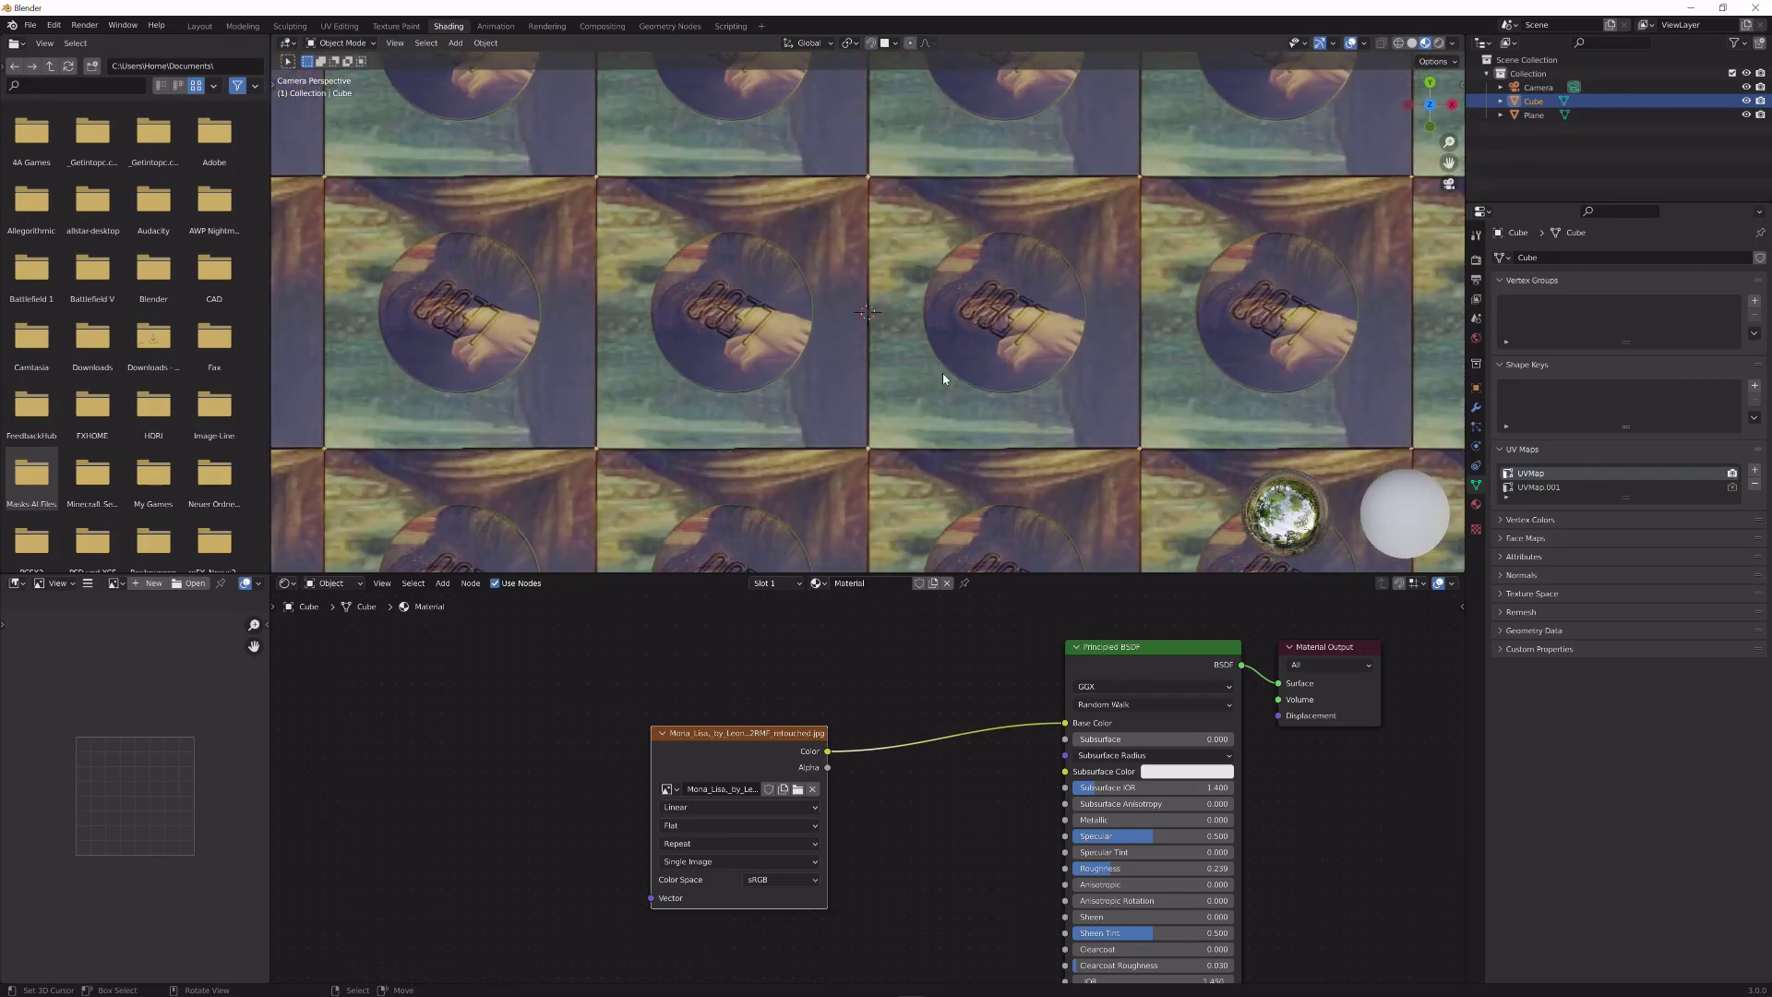
pyautogui.scroll(-12, 936, 371)
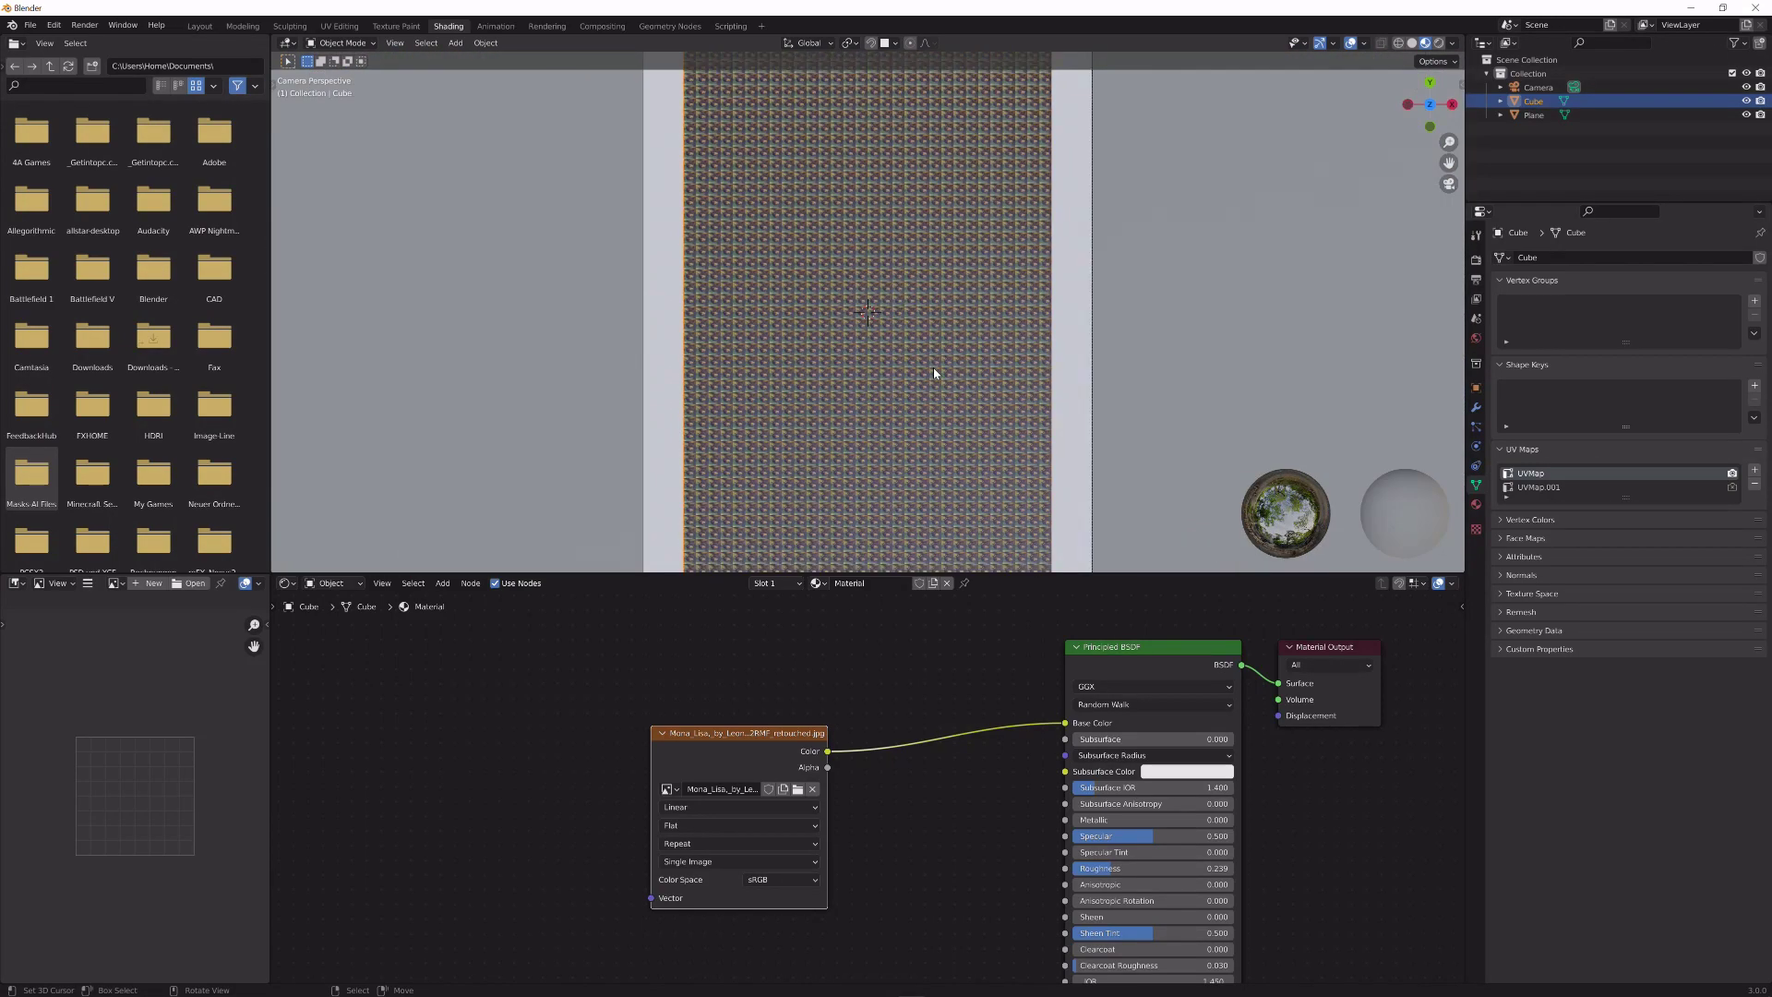
pyautogui.scroll(-3, 933, 369)
pyautogui.scroll(2, 934, 367)
pyautogui.scroll(-2, 934, 368)
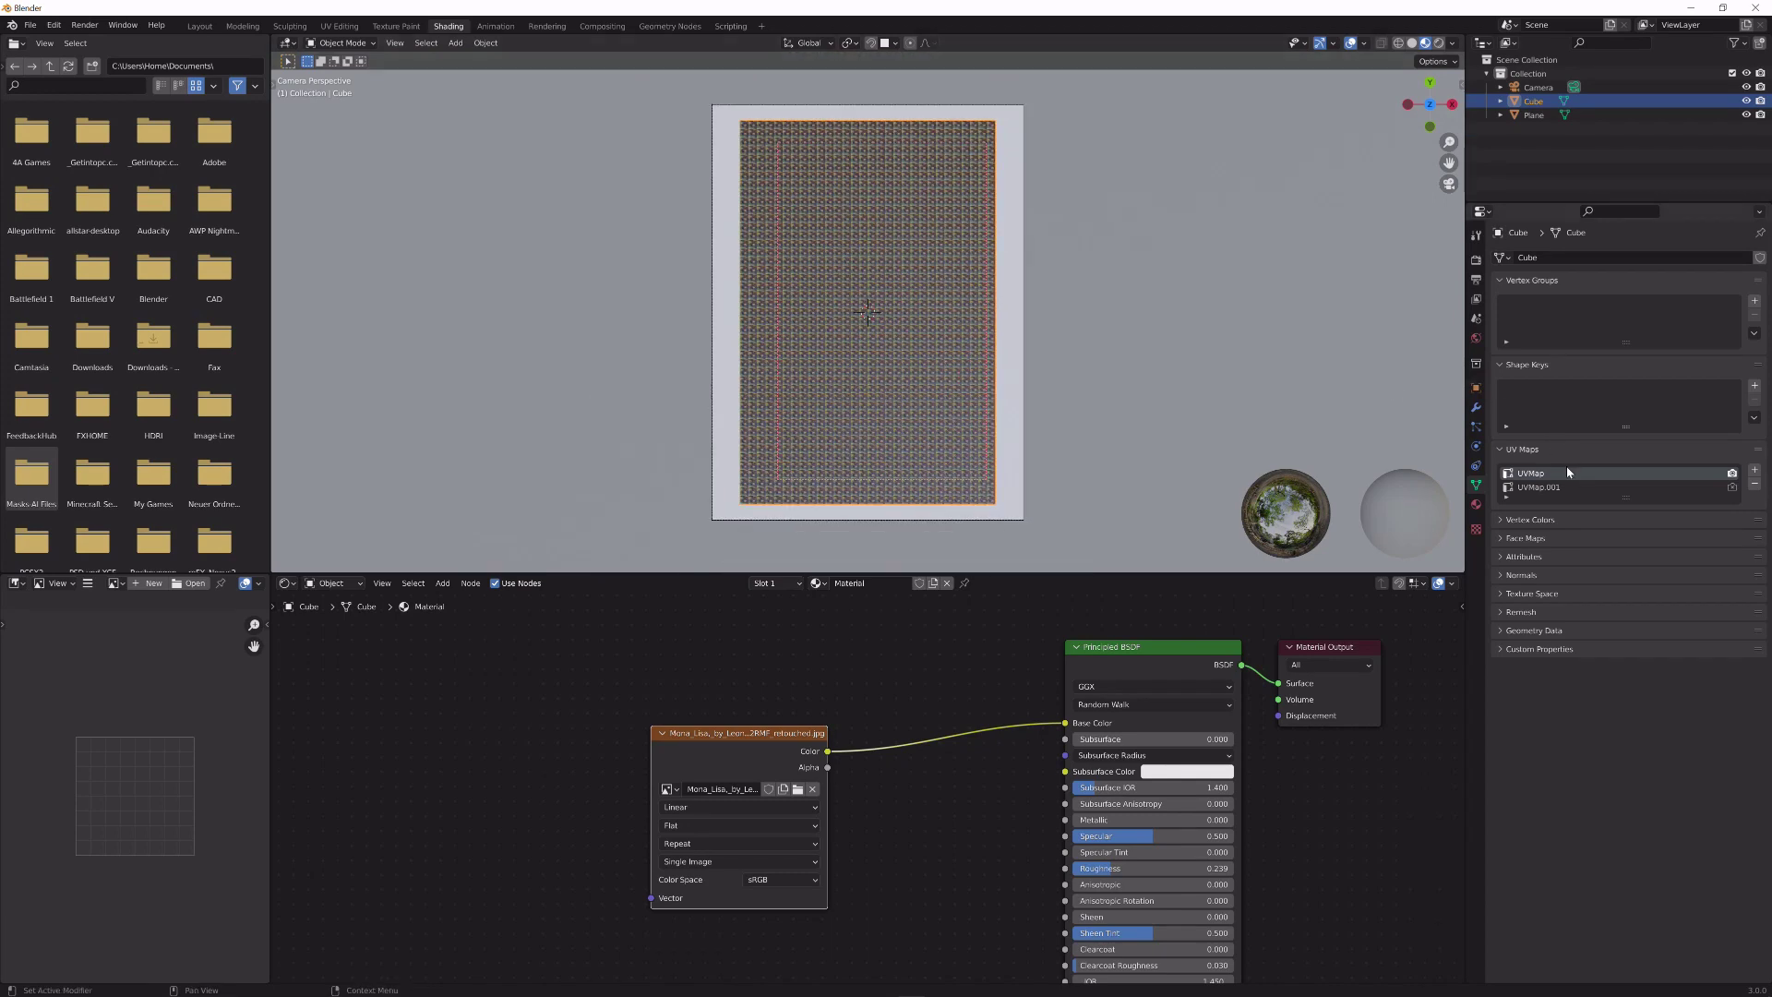
pyautogui.scroll(2, 1024, 358)
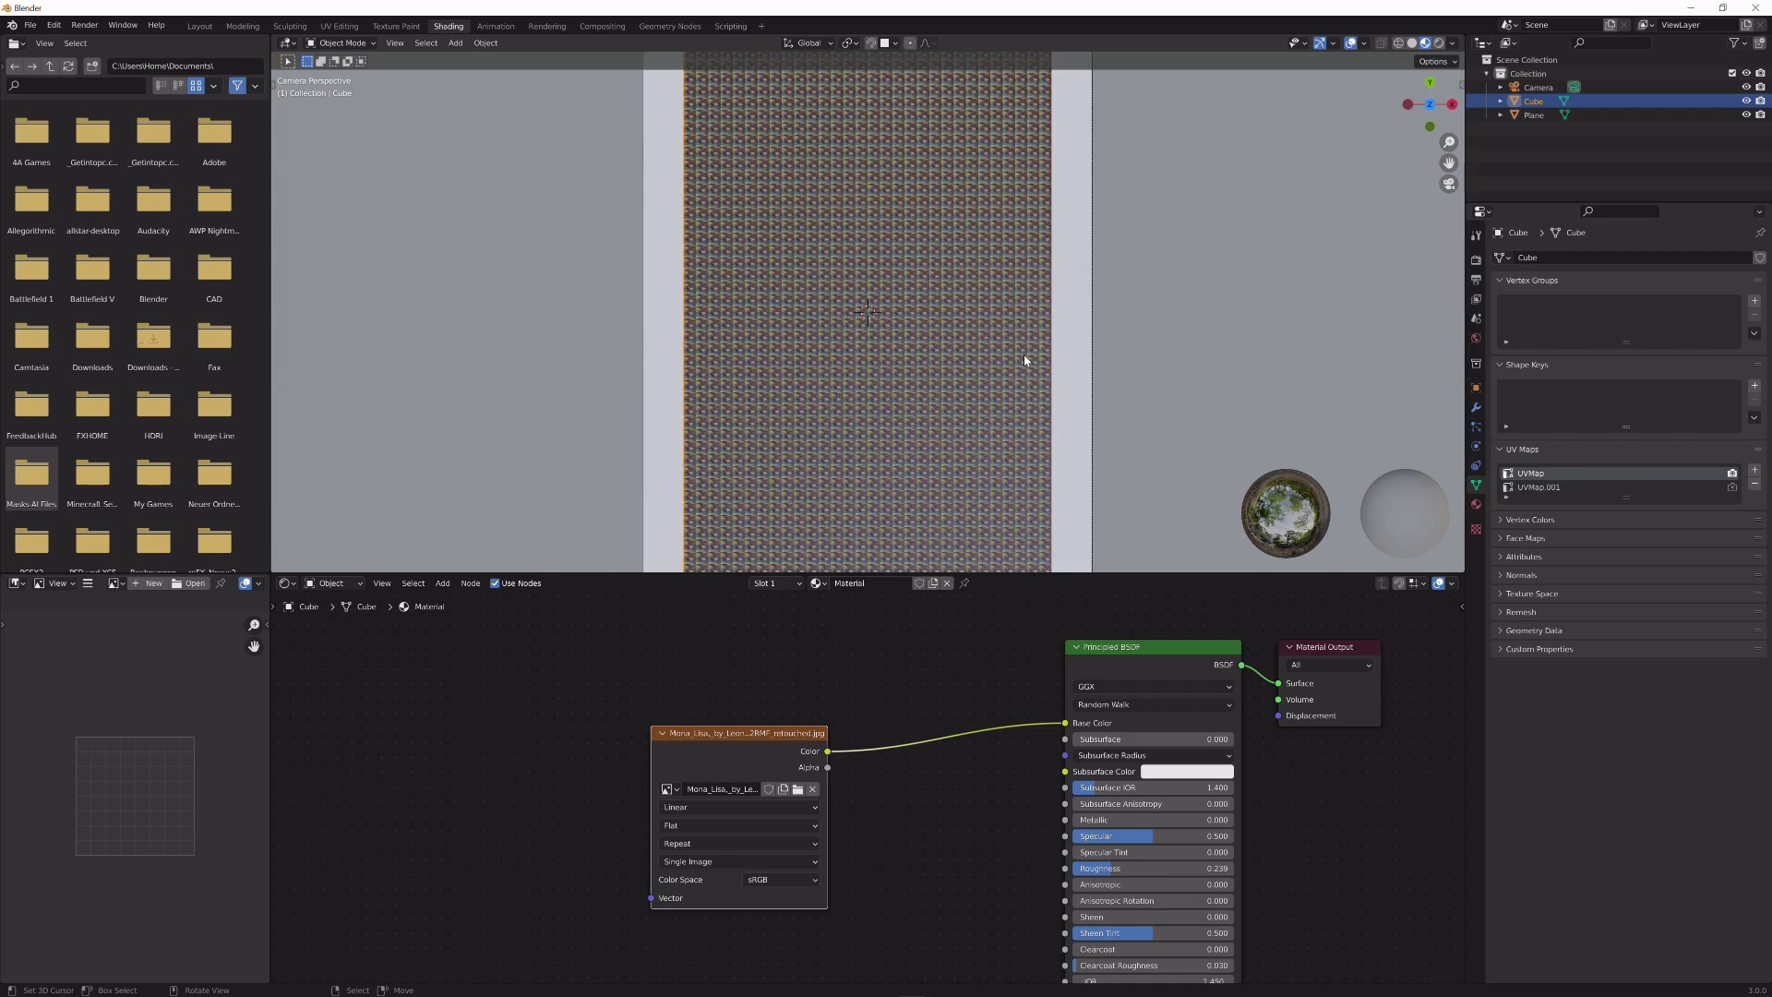
# - Project the UVs of the whole brick grid from the top view, using Project from View (Bounds)
pyautogui.scroll(-1, 1024, 360)
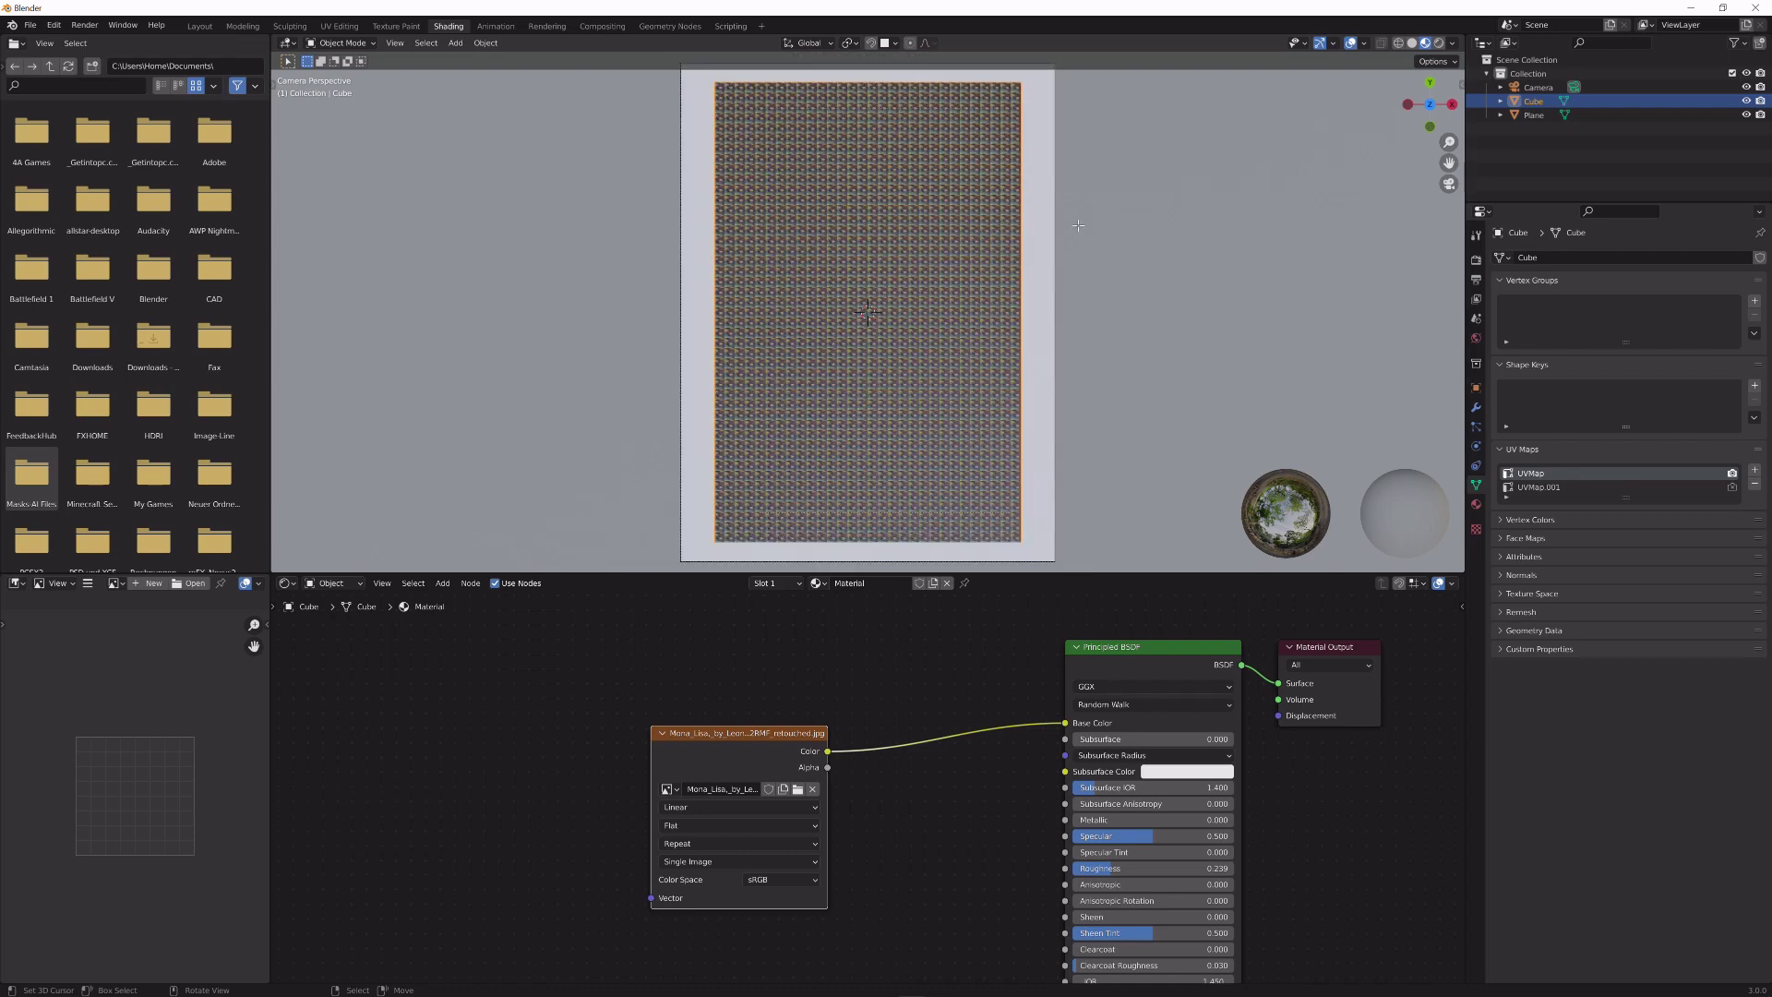
pyautogui.press('Tab')
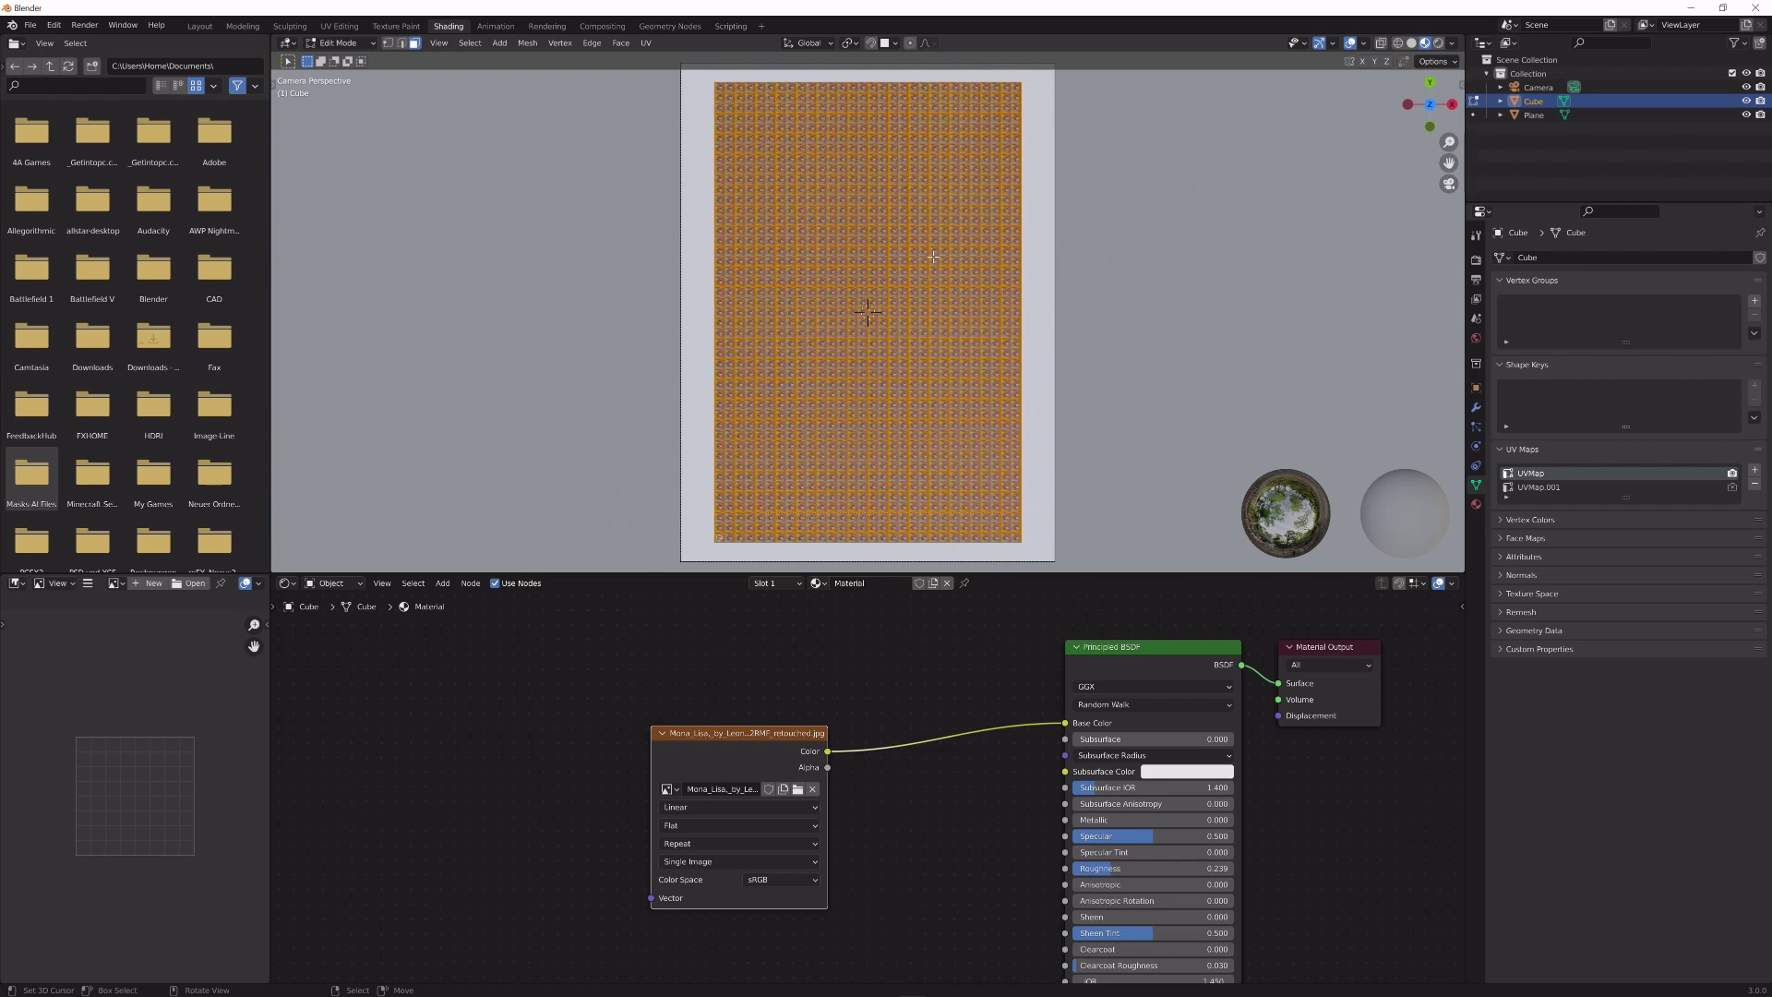
pyautogui.press('u')
pyautogui.press('KP_7')
pyautogui.scroll(-1, 1034, 272)
pyautogui.scroll(3, 1061, 305)
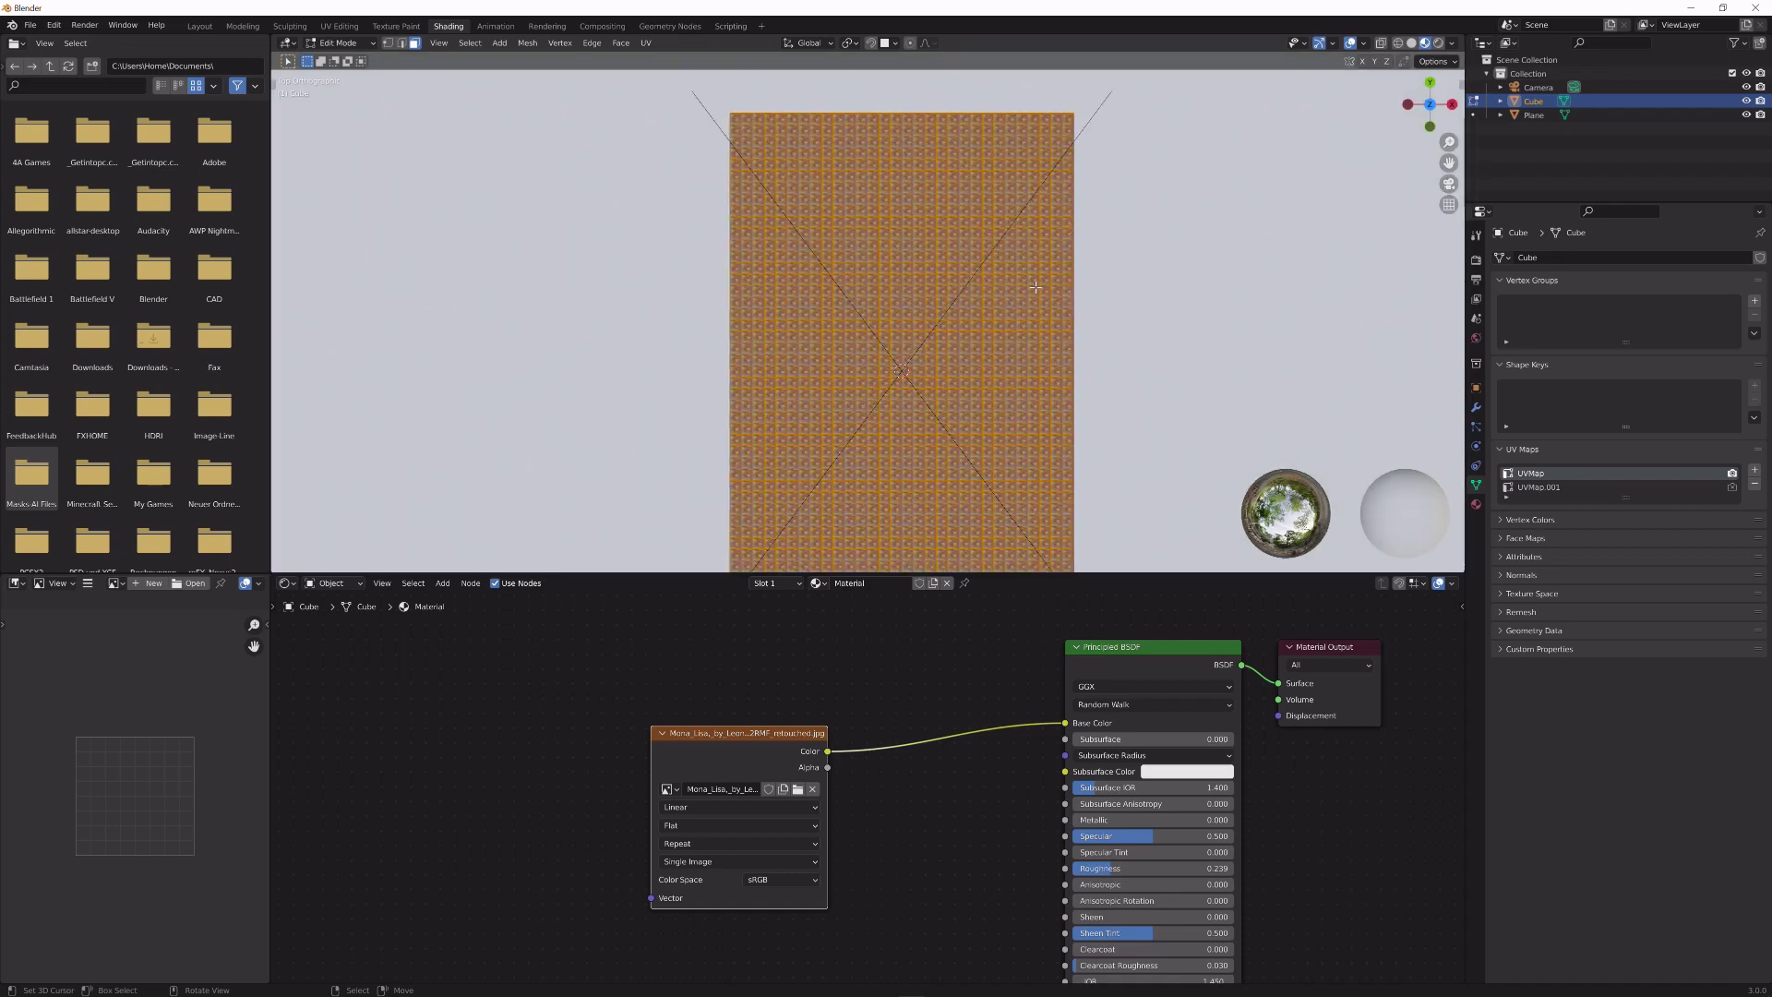
pyautogui.scroll(-1, 1074, 307)
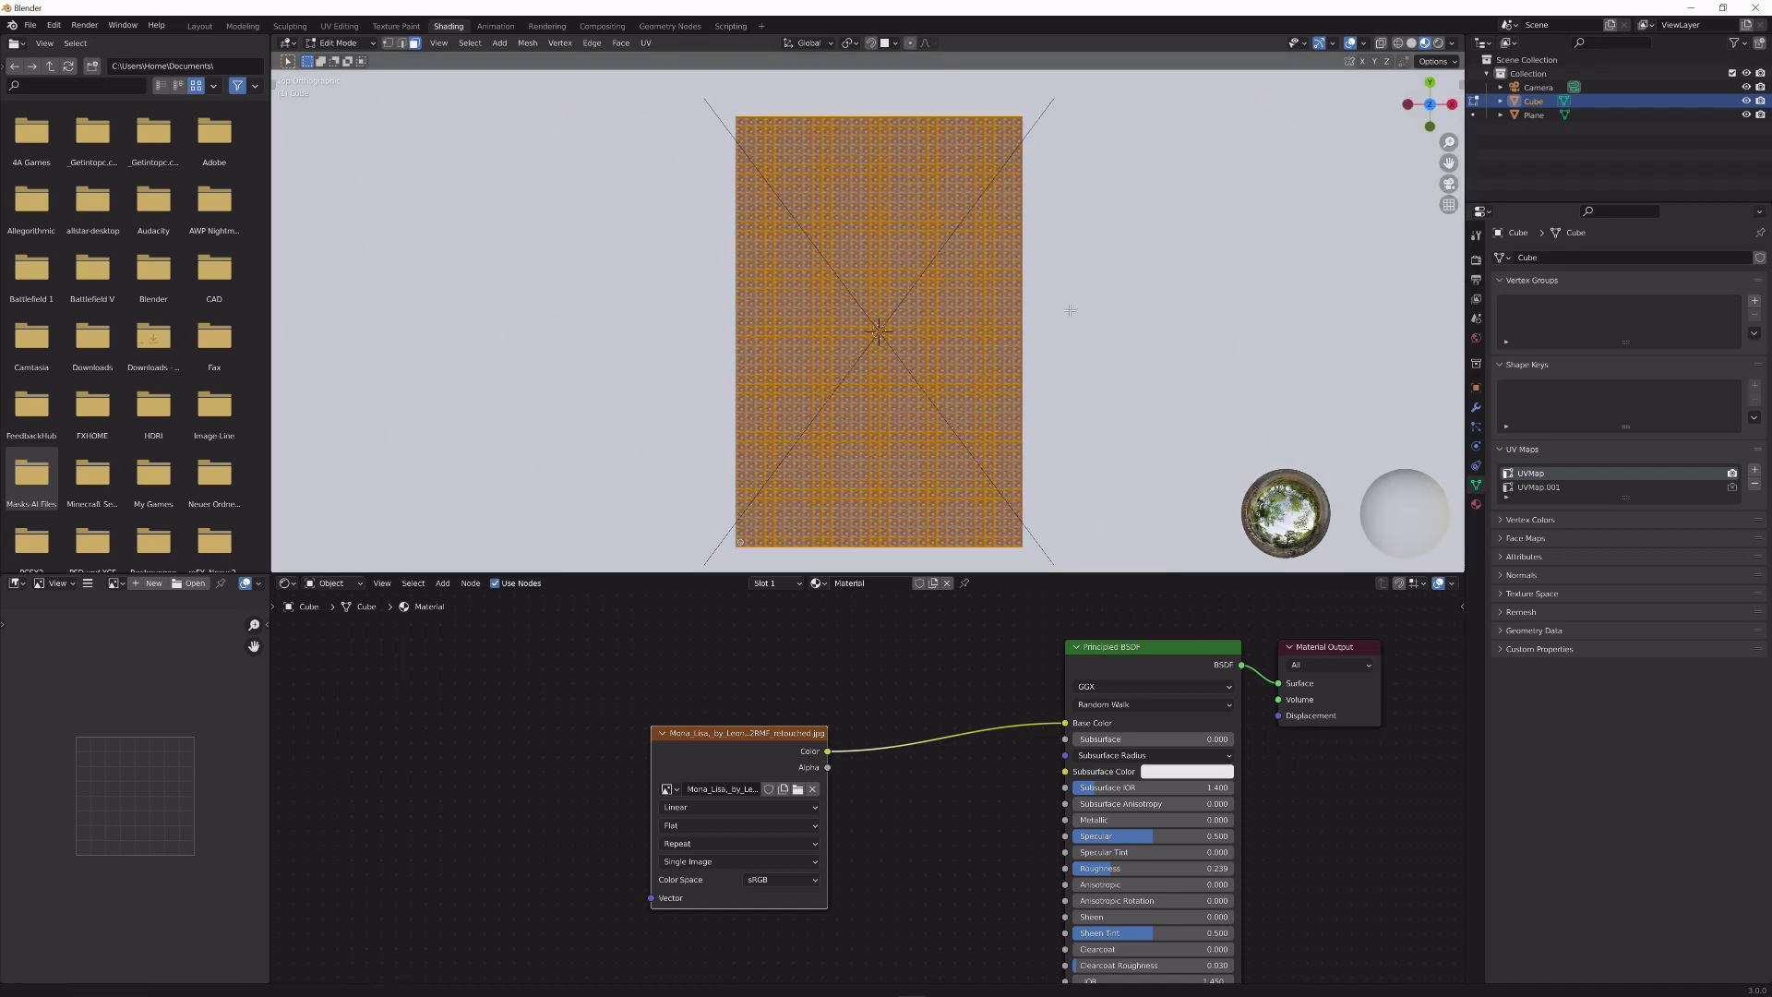
pyautogui.scroll(1, 1076, 307)
pyautogui.press('u')
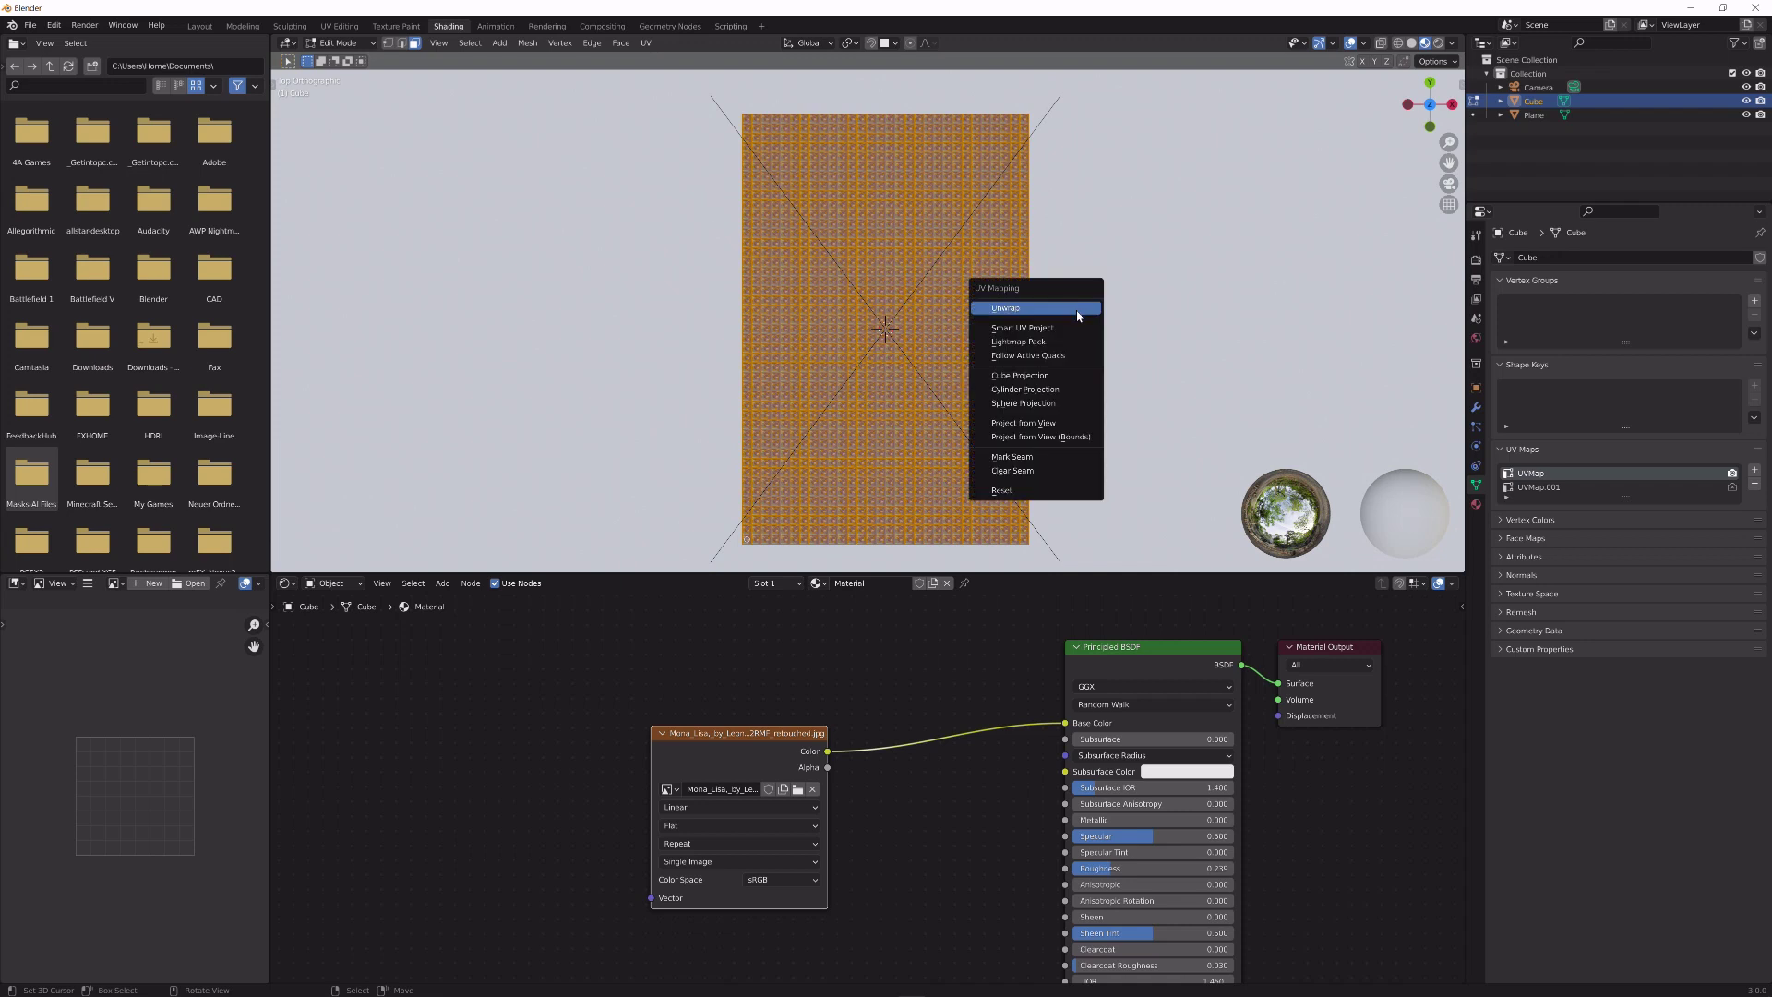
pyautogui.click(1049, 437)
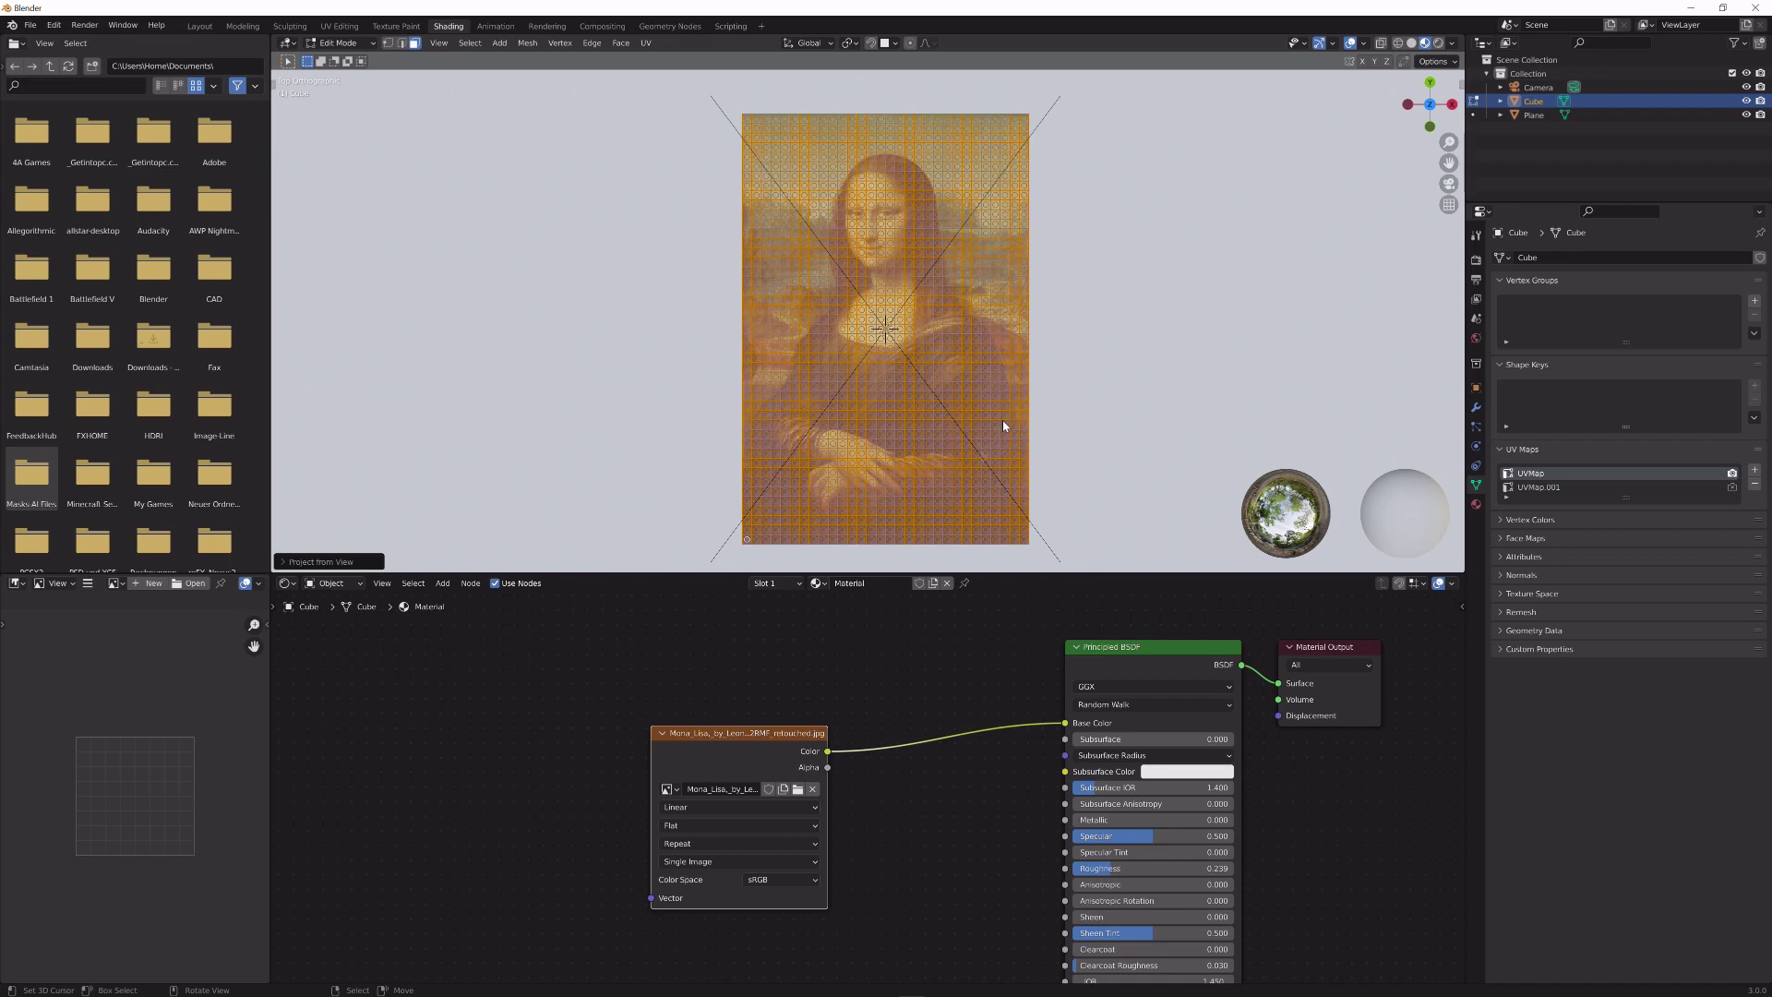
# - Check the projected painting on the bricks, then open their UVs in the UV Editing workspace and set the UV pivot to Individual Origins
pyautogui.press('Tab')
pyautogui.scroll(4, 951, 423)
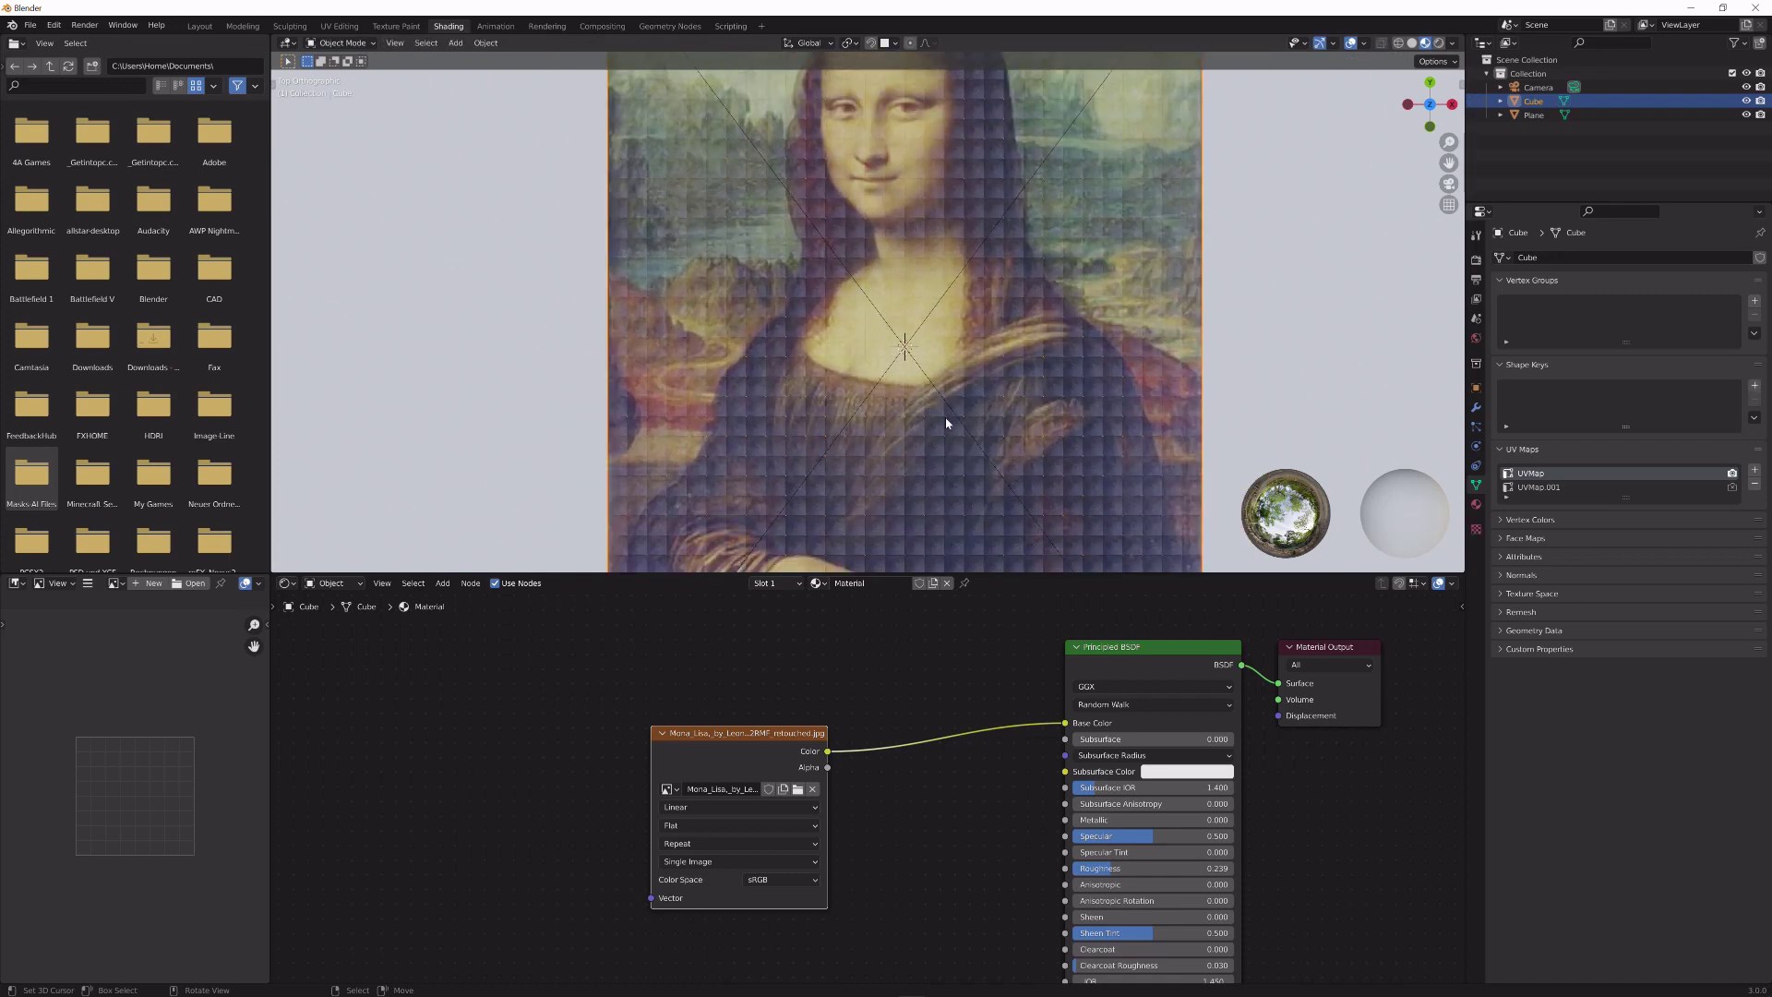
pyautogui.scroll(8, 946, 423)
pyautogui.scroll(-10, 945, 417)
pyautogui.click(934, 414)
pyautogui.scroll(-1, 886, 364)
pyautogui.click(868, 301)
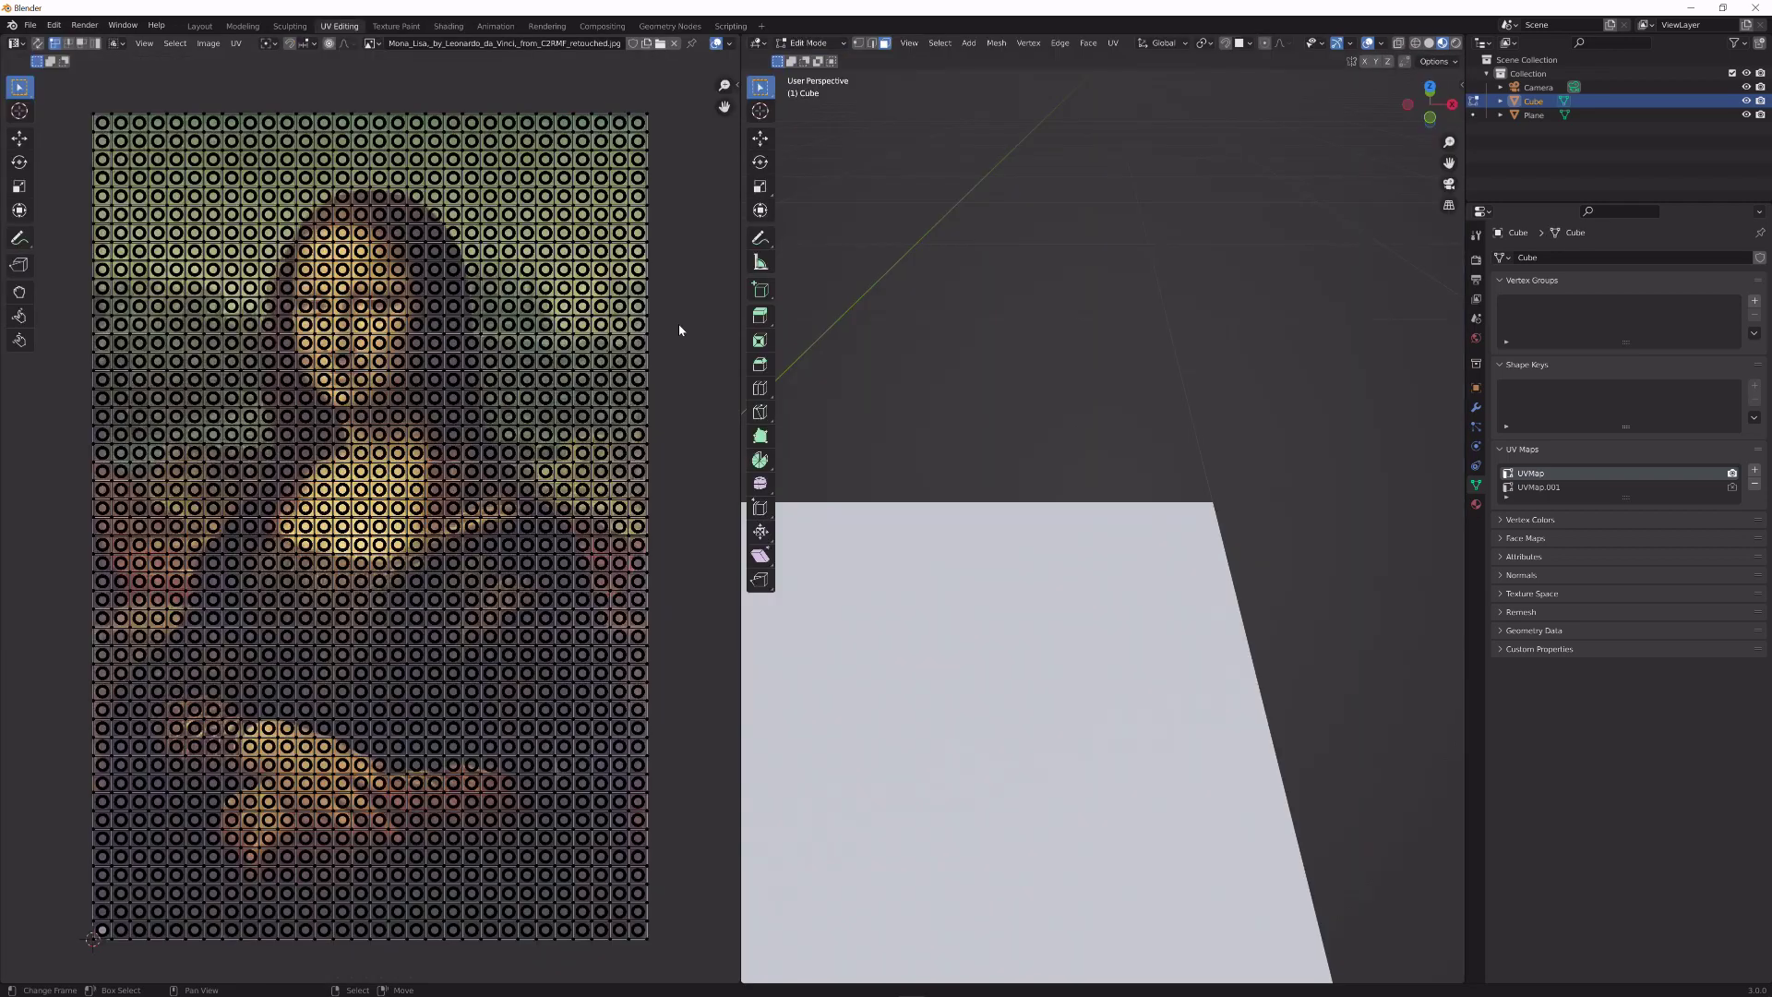
pyautogui.click(268, 43)
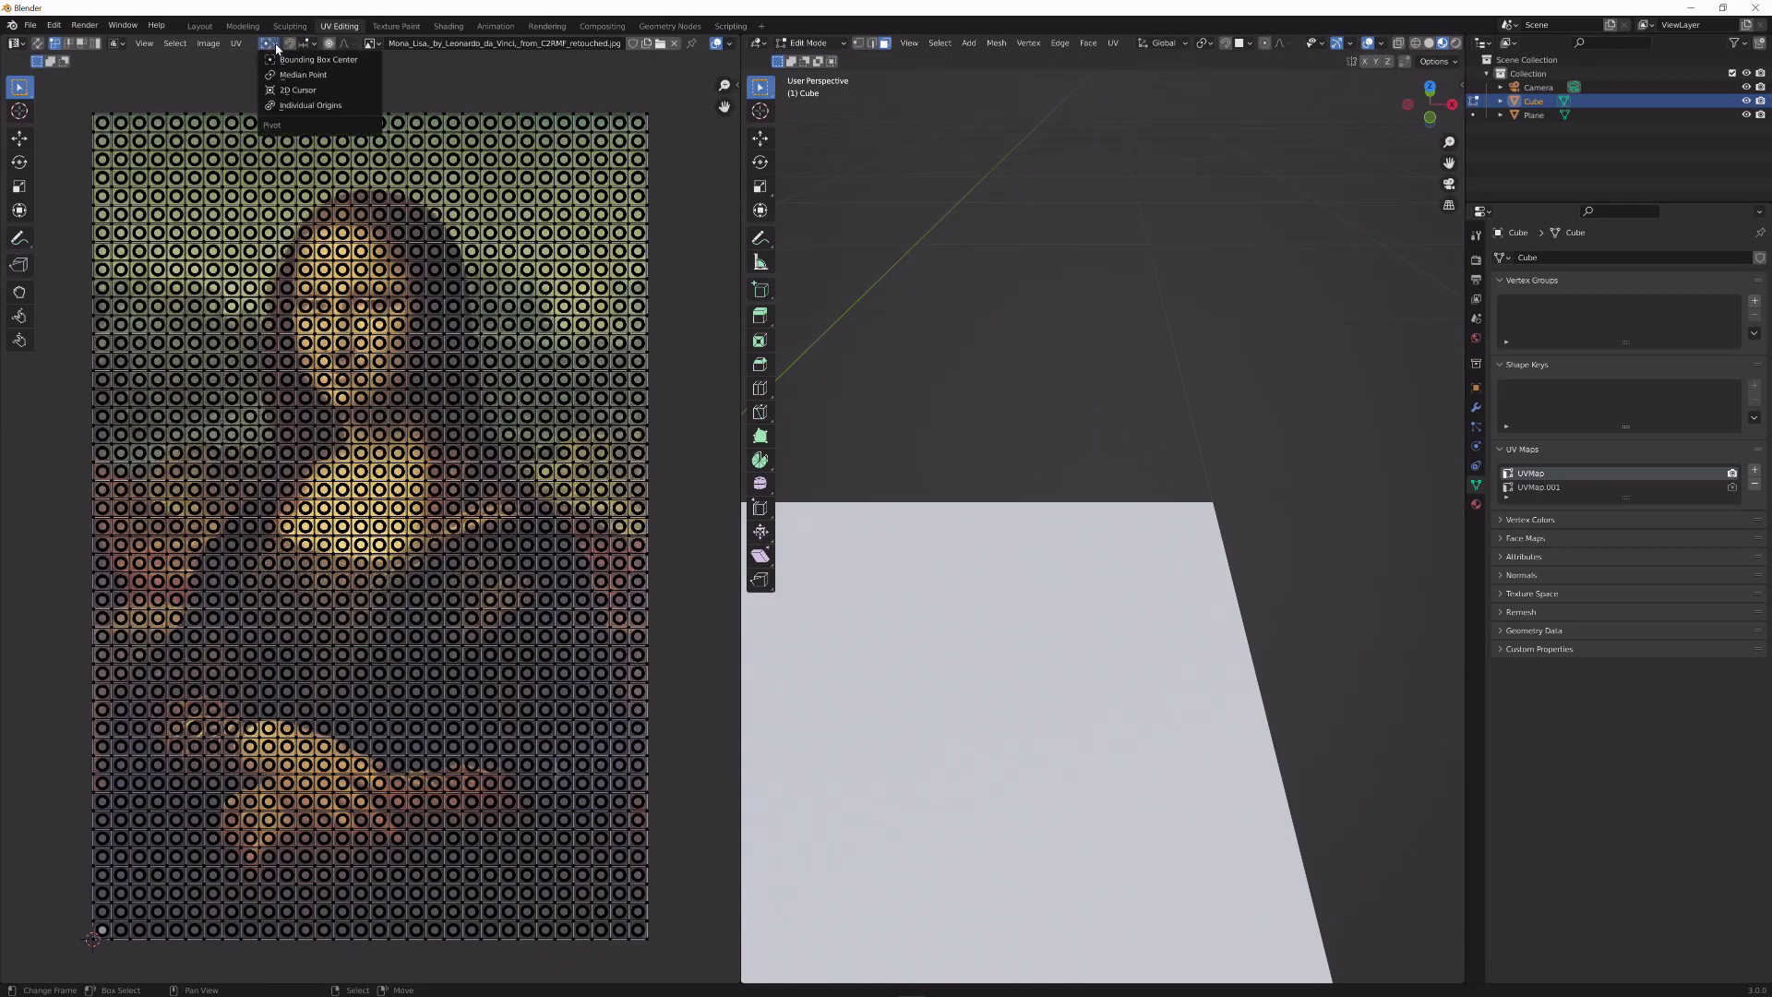
pyautogui.click(283, 105)
# - Show the brick grid through the camera in material preview with the viewport overlays hidden
pyautogui.click(1429, 44)
pyautogui.scroll(-5, 1108, 302)
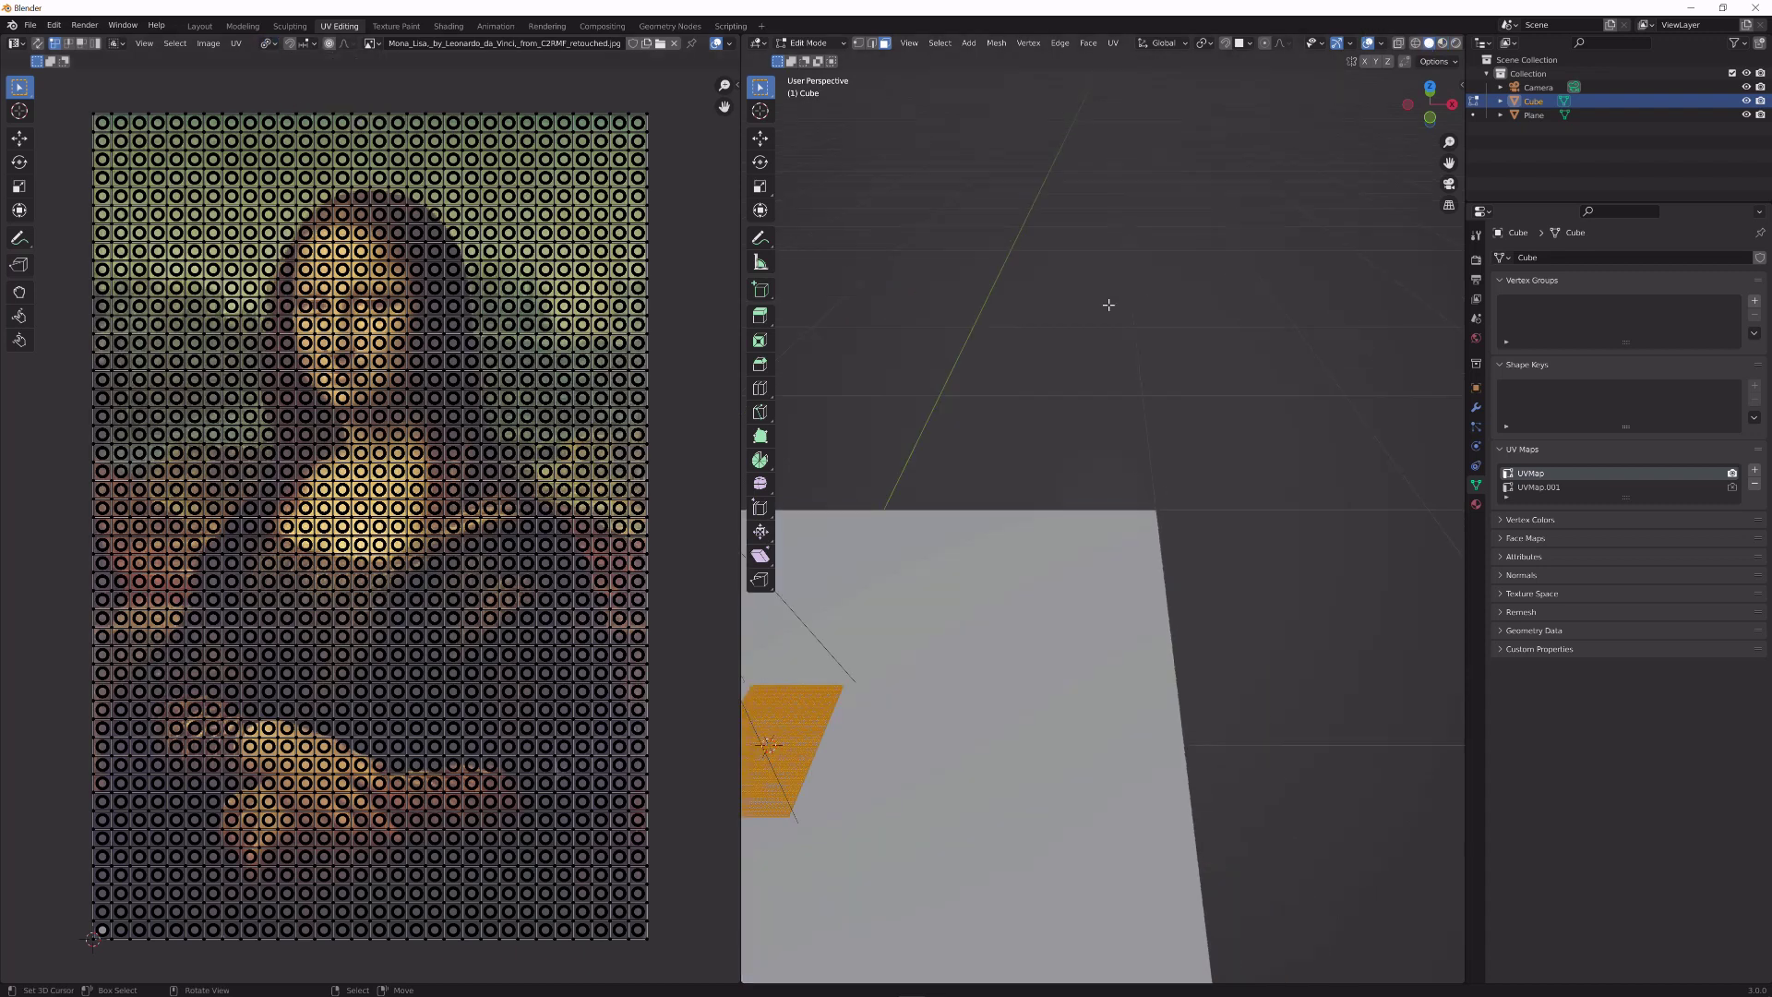
pyautogui.press('KP_7')
pyautogui.press('KP_Decimal')
pyautogui.press('KP_0')
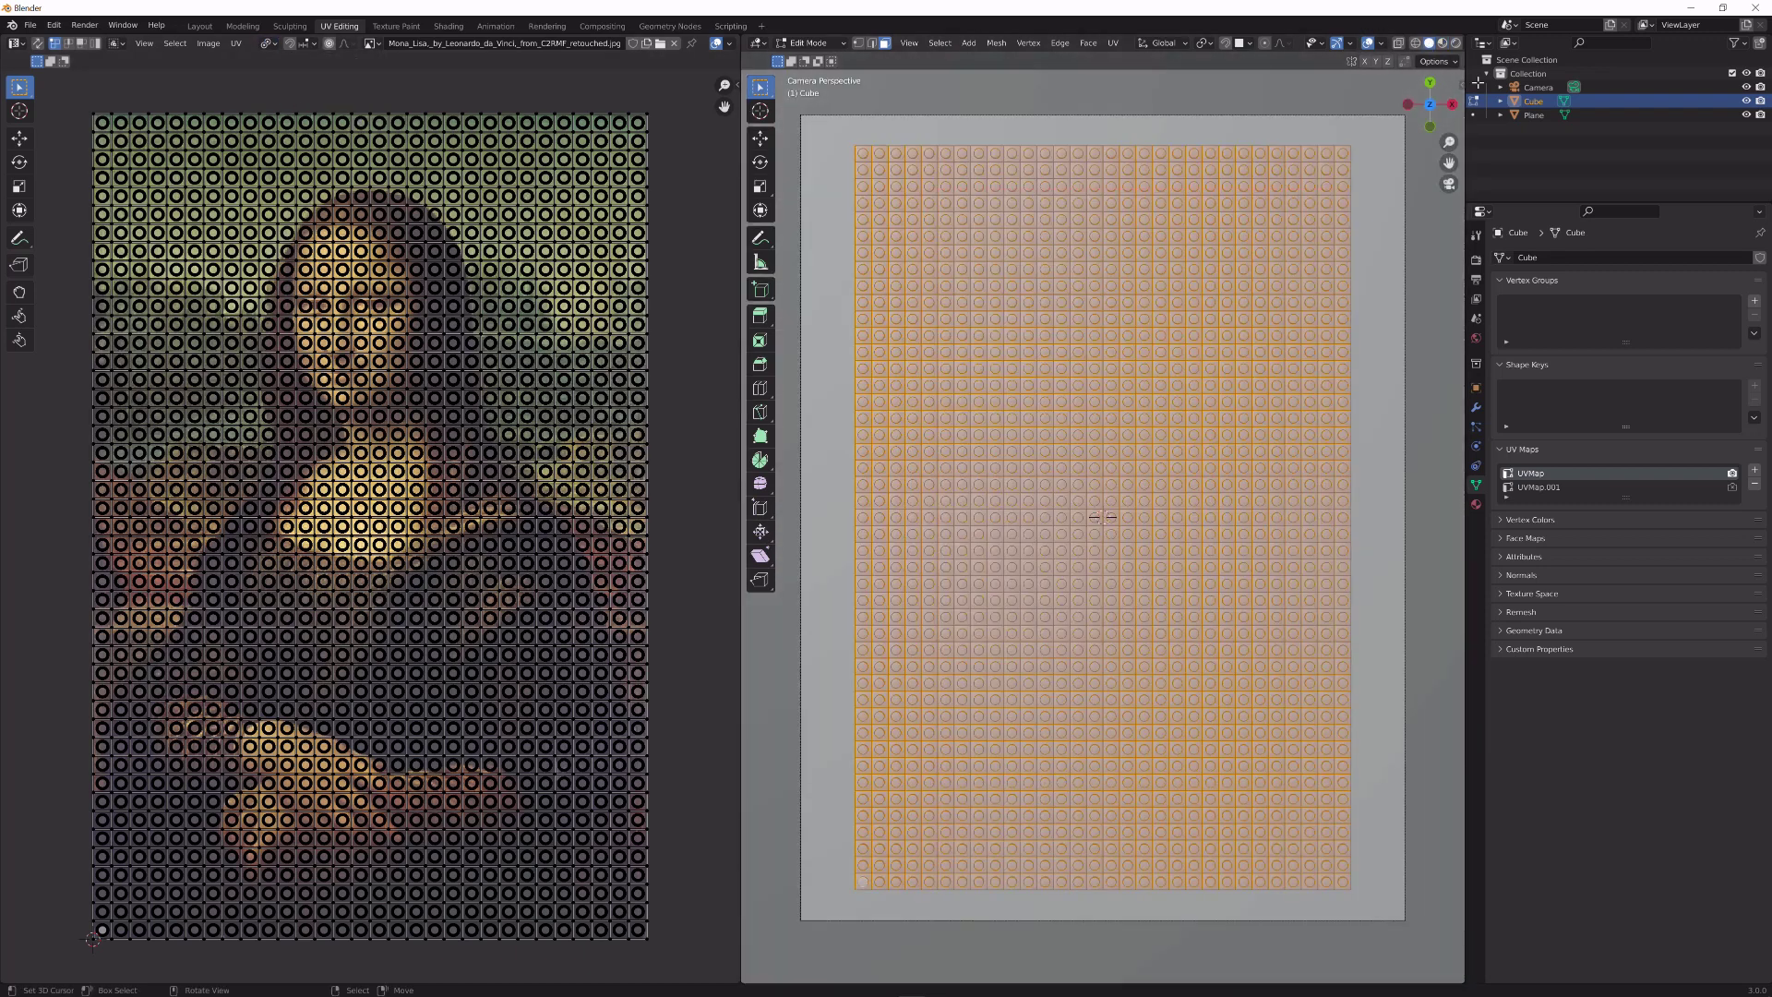
pyautogui.click(1443, 44)
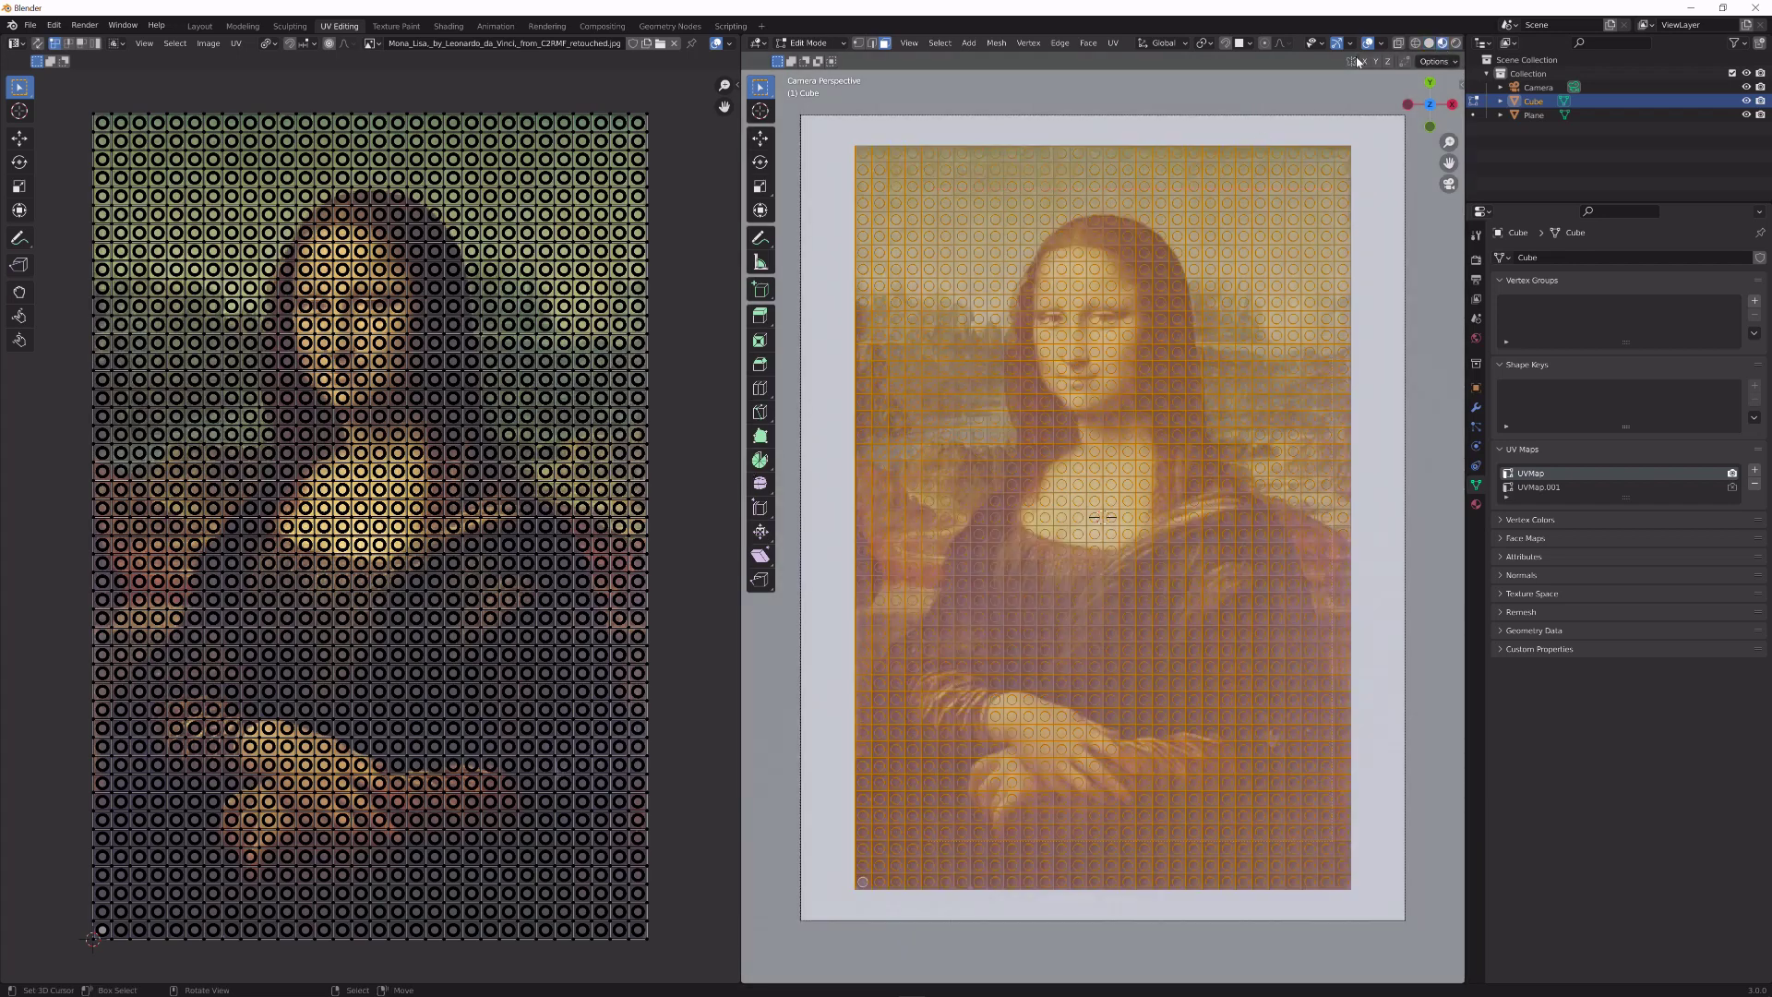
pyautogui.click(1368, 44)
# - Scale all UV islands by 0.01 around their individual origins so each brick samples a single colour
pyautogui.press('a')
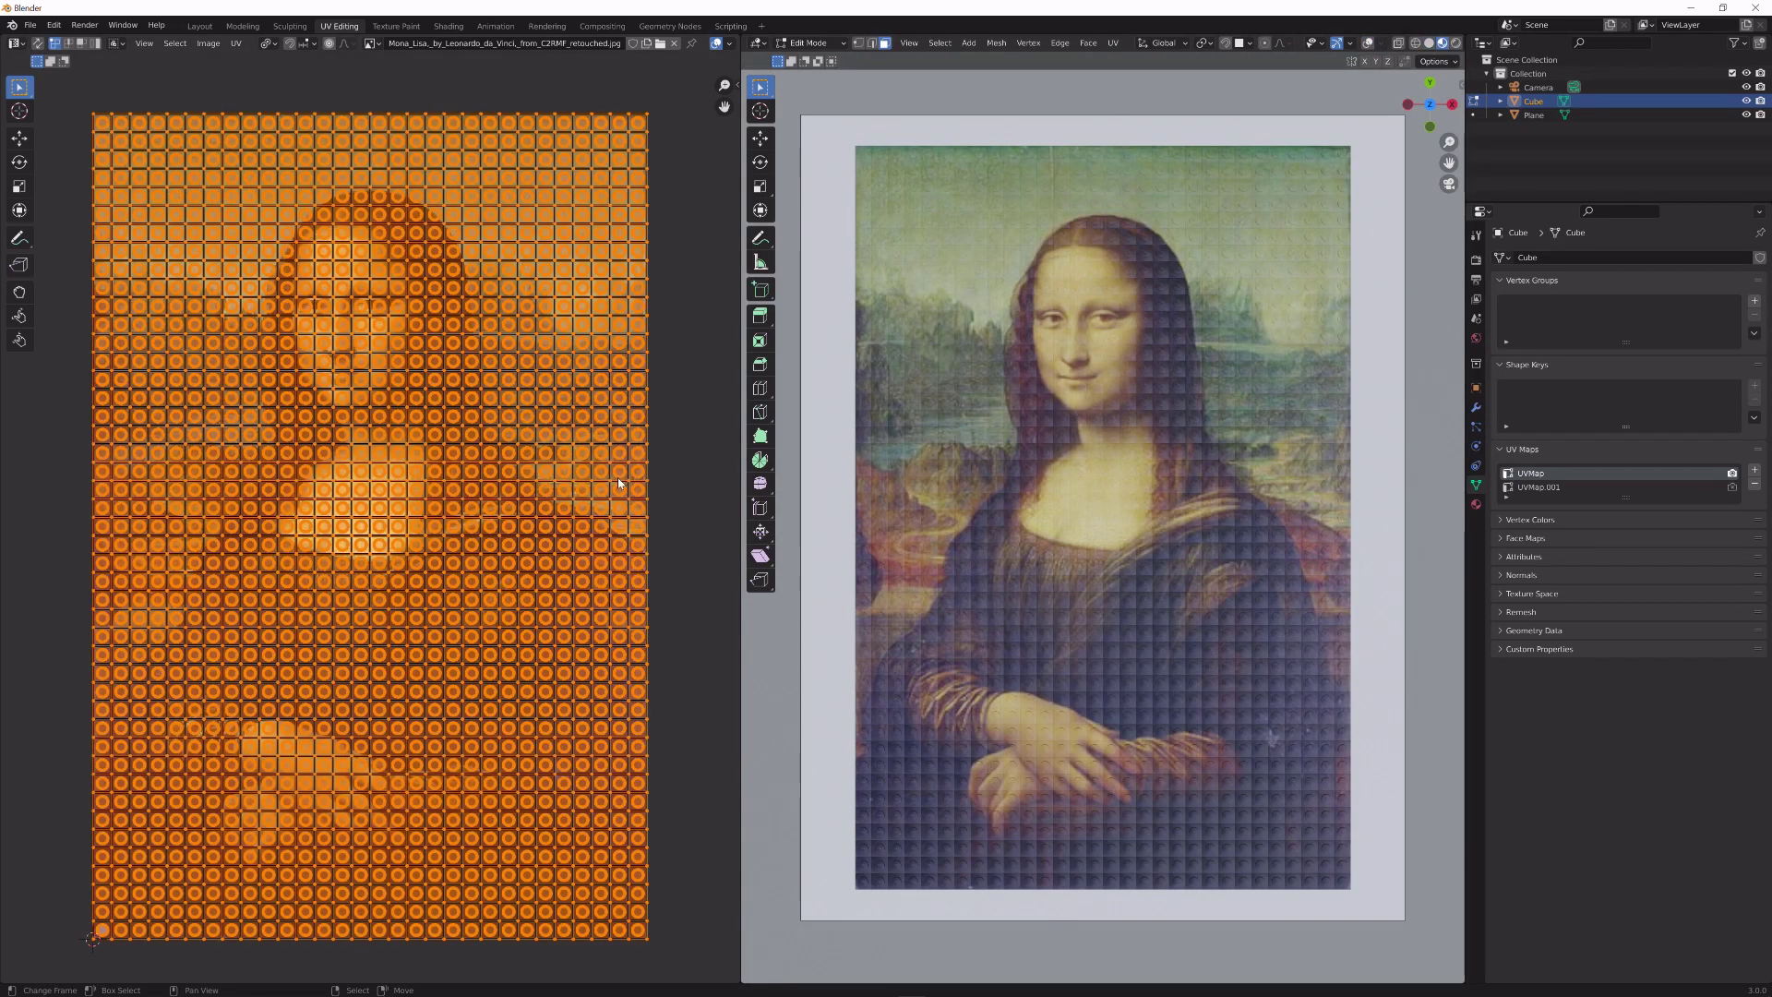
pyautogui.press('s')
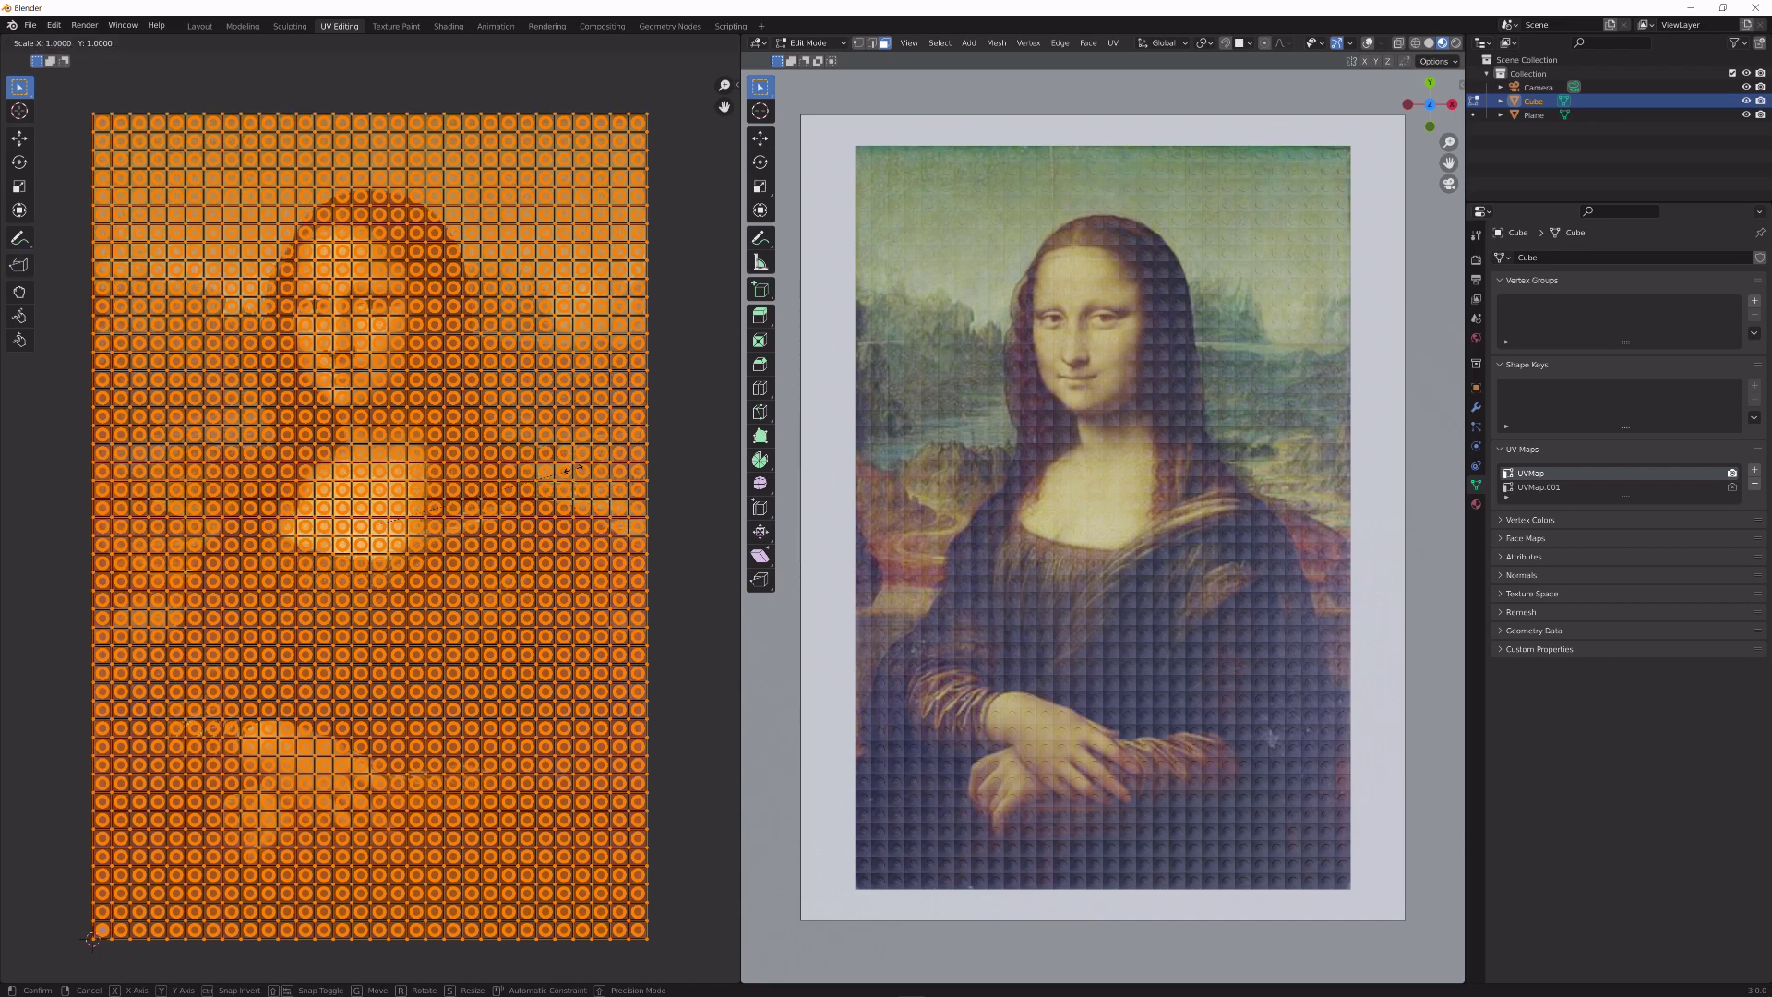
pyautogui.write('.01')
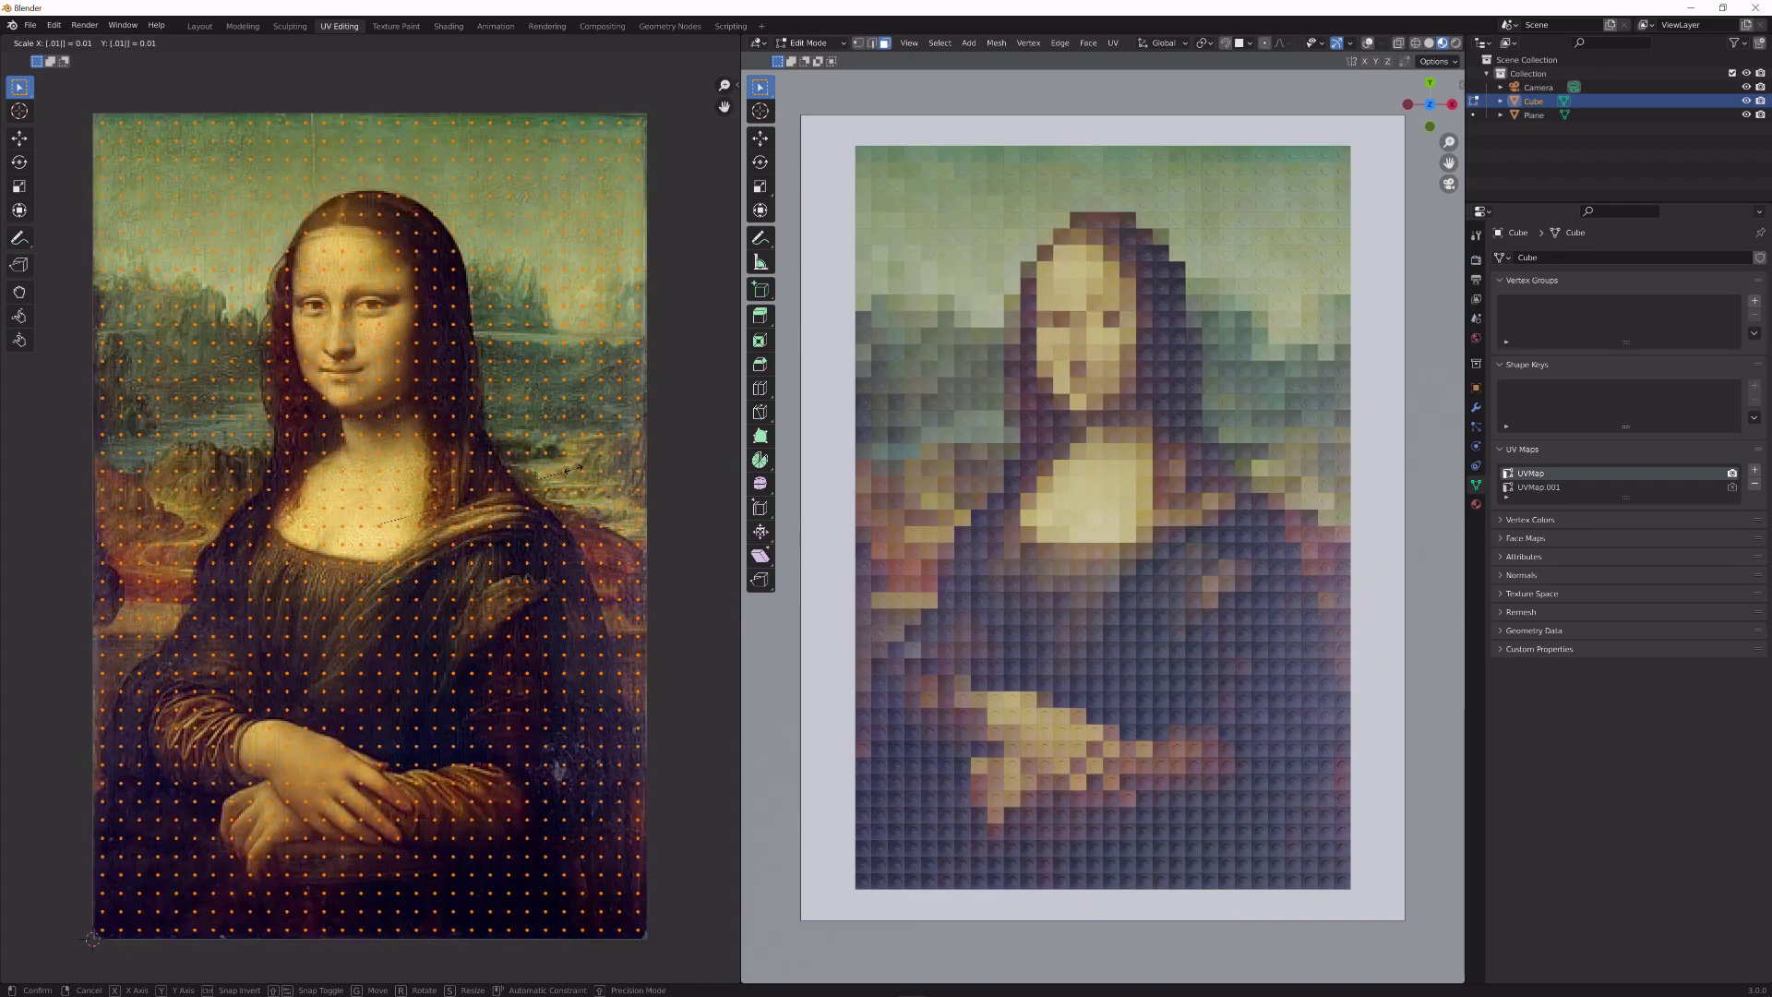
pyautogui.press('Return')
pyautogui.scroll(4, 1212, 425)
pyautogui.scroll(-2, 1213, 426)
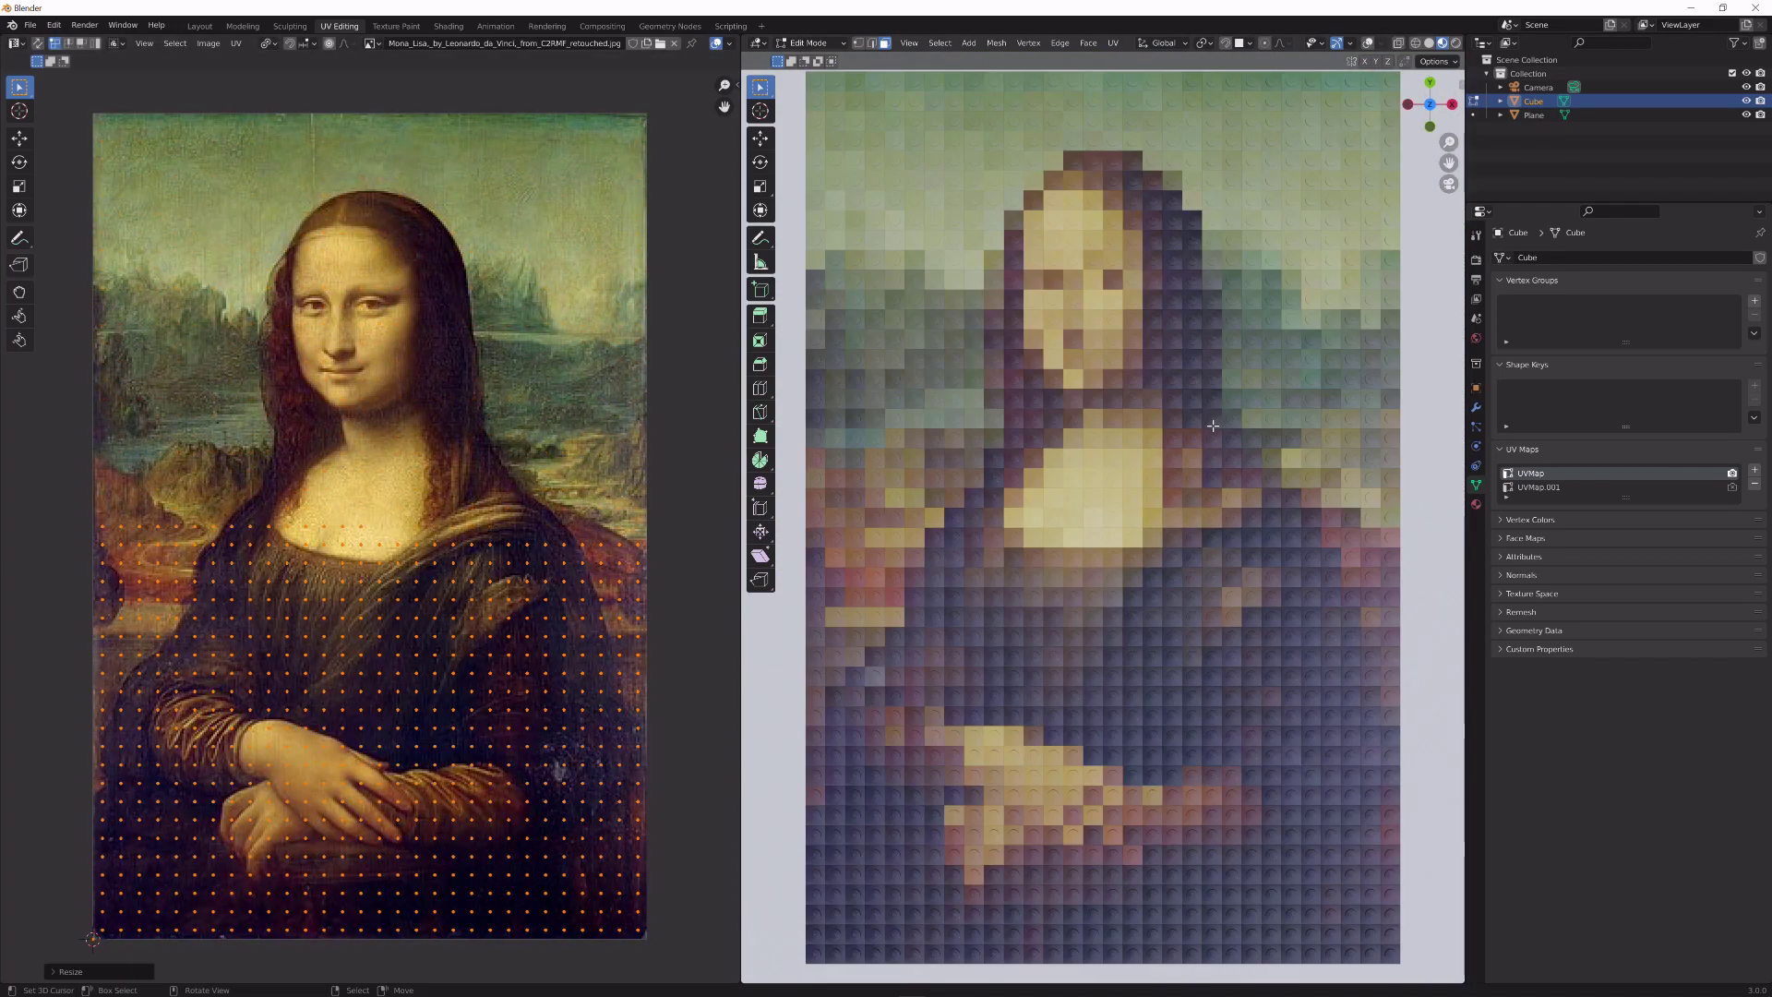
# - Examine the shrunken UV islands up close against the individual pixels of the Mona Lisa image
pyautogui.scroll(13, 525, 631)
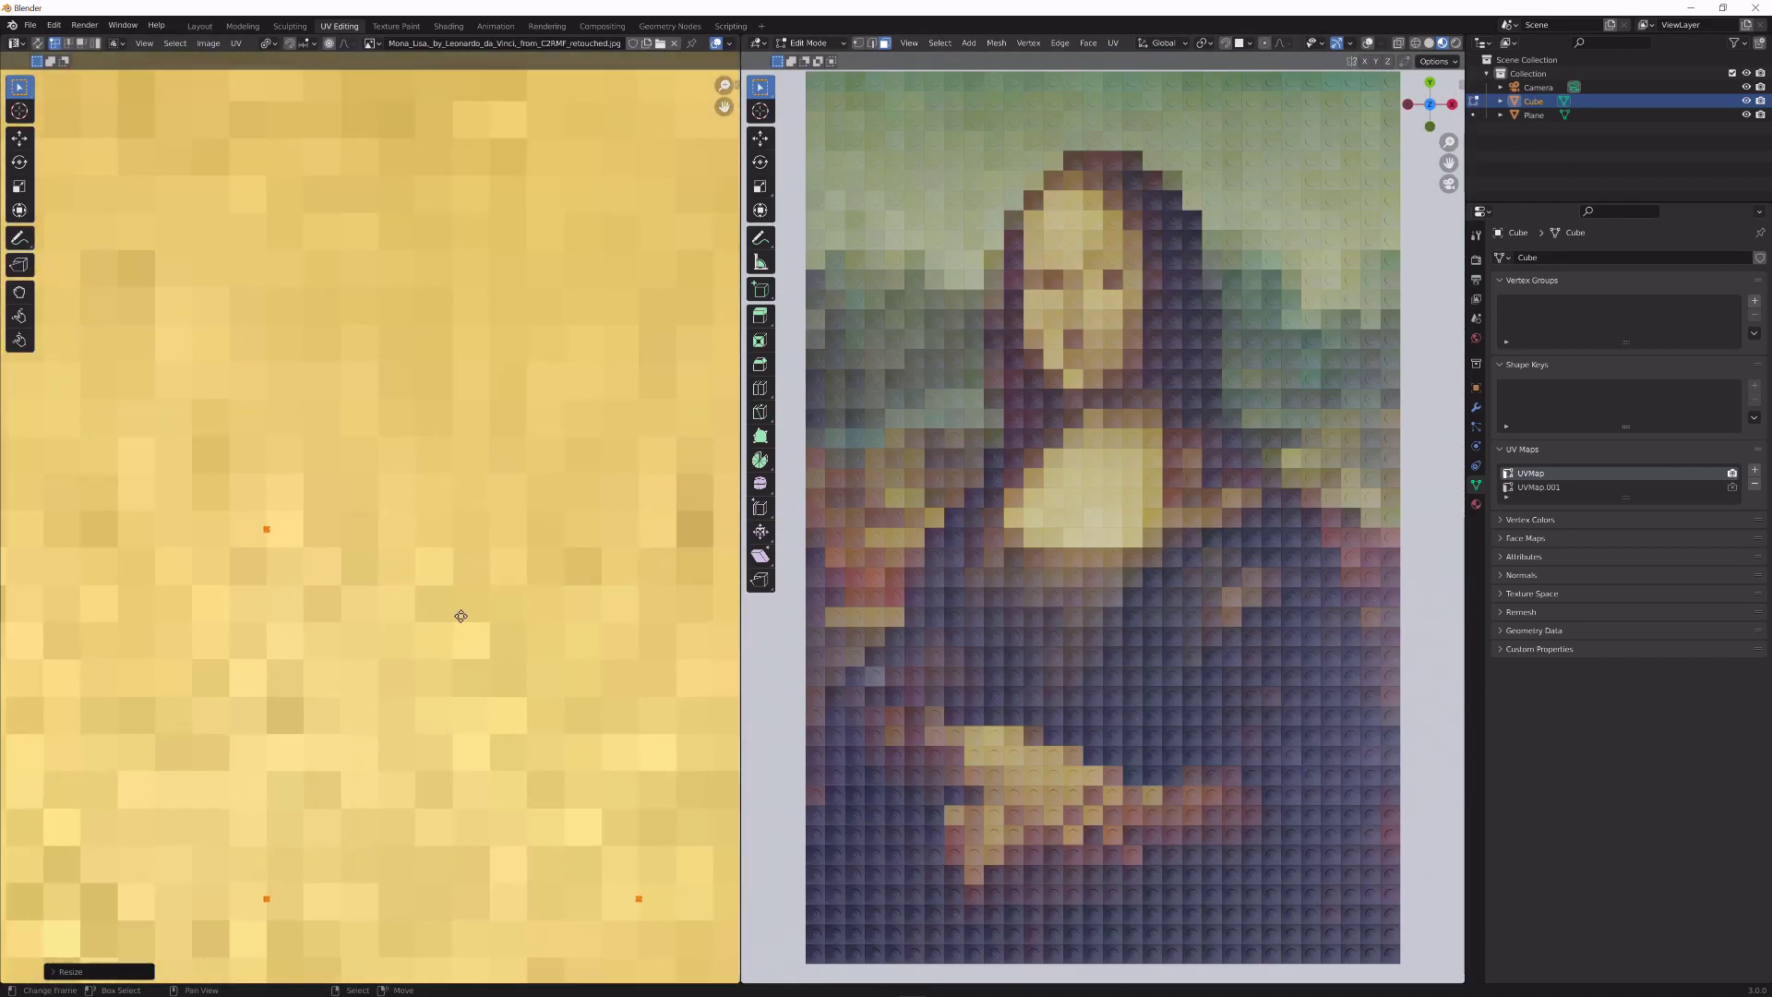
pyautogui.scroll(5, 489, 628)
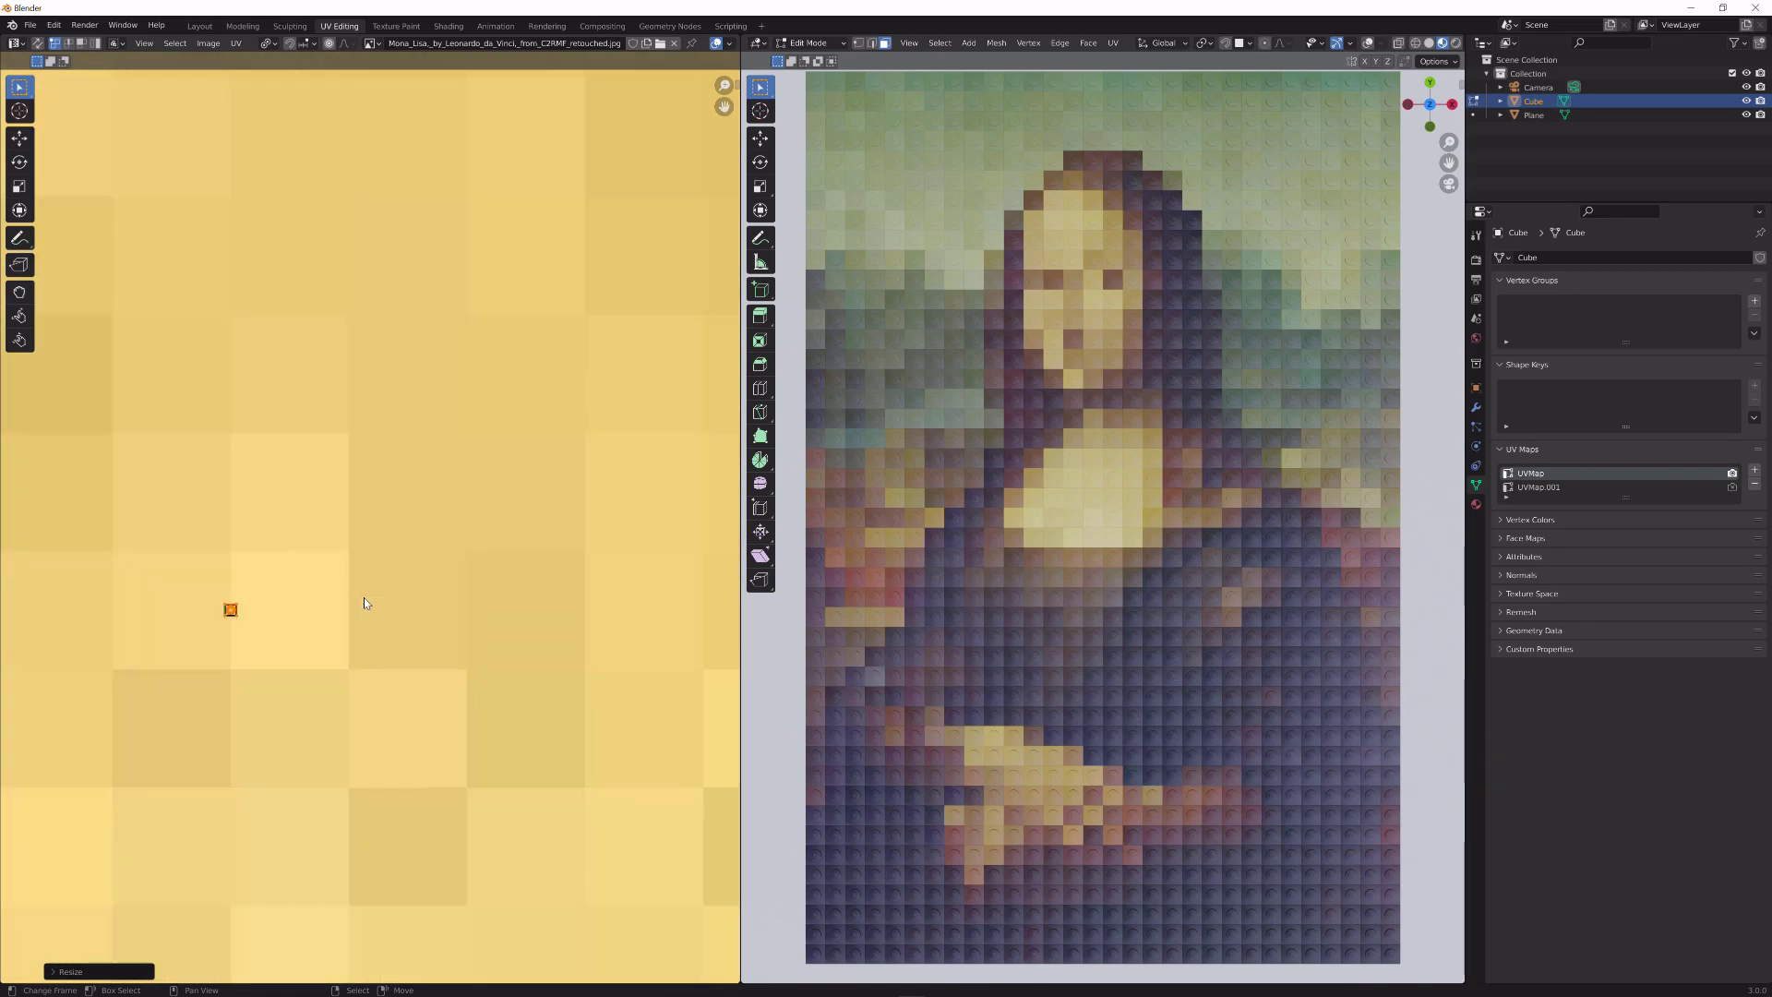
pyautogui.moveTo(363, 602); pyautogui.dragTo(565, 582, button='middle')
pyautogui.scroll(-2, 506, 596)
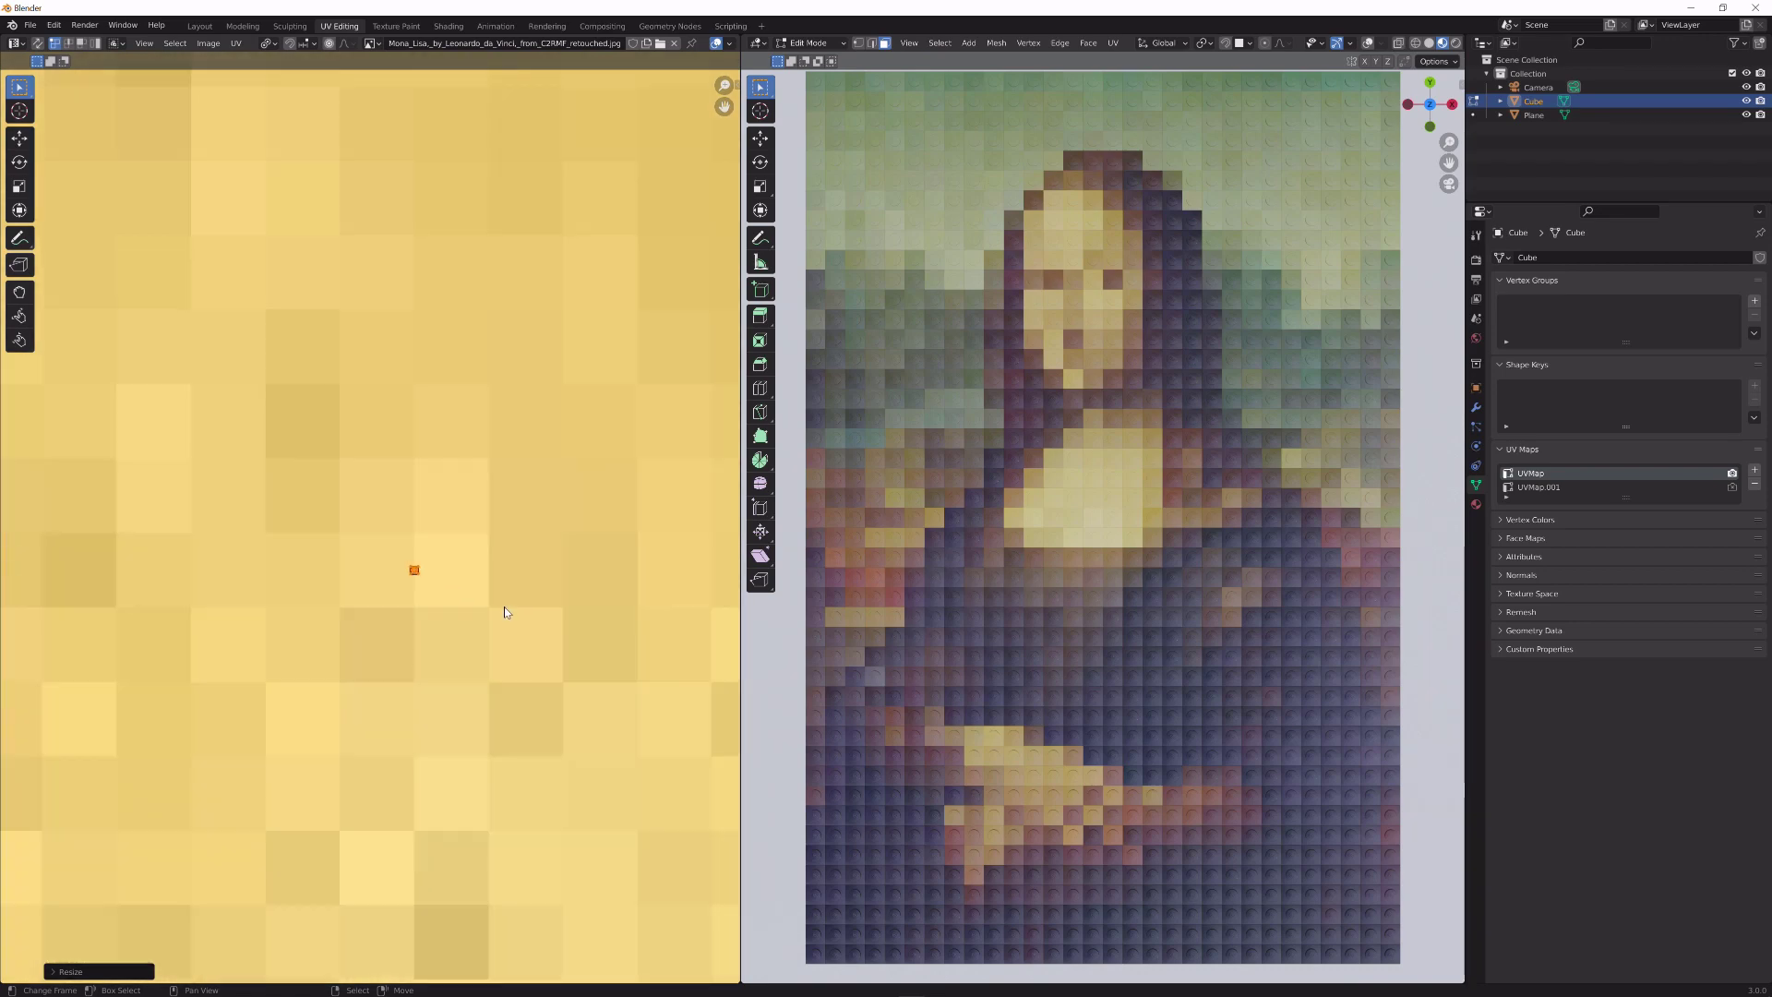
pyautogui.scroll(-4, 504, 611)
pyautogui.scroll(6, 400, 655)
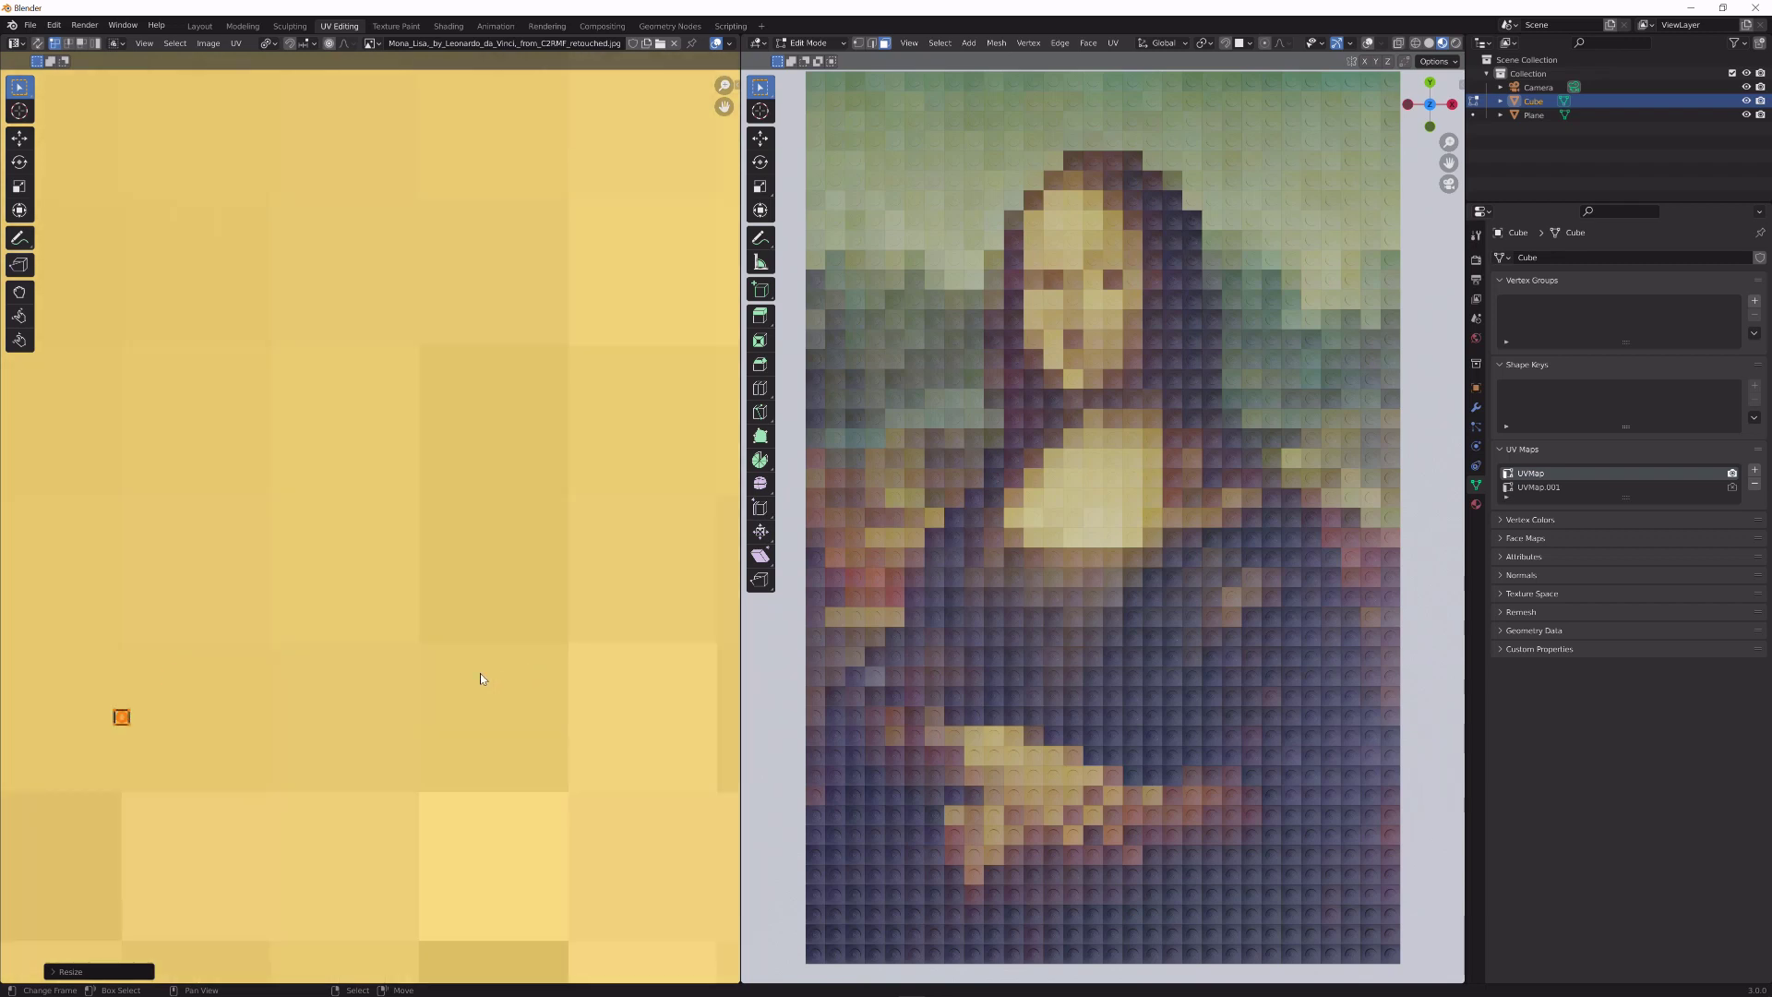
pyautogui.hscroll(-5, 435, 624)
pyautogui.scroll(-2, 414, 701)
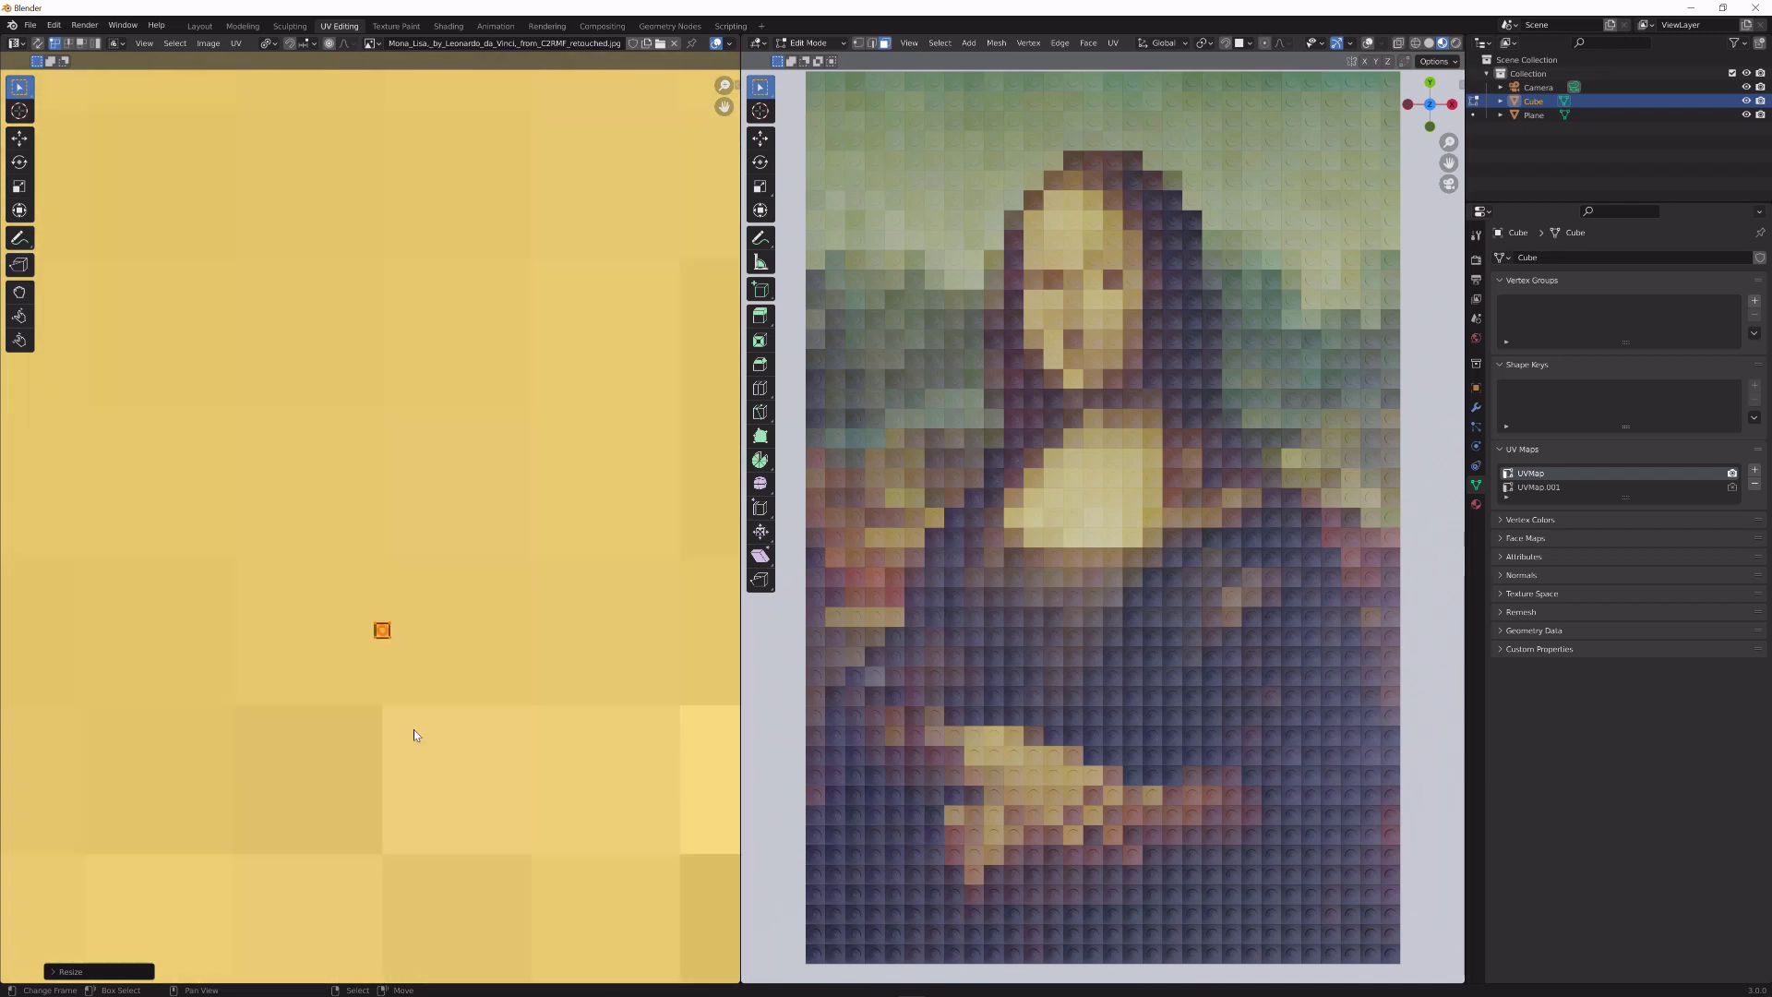
pyautogui.scroll(-1, 426, 550)
pyautogui.scroll(-2, 383, 637)
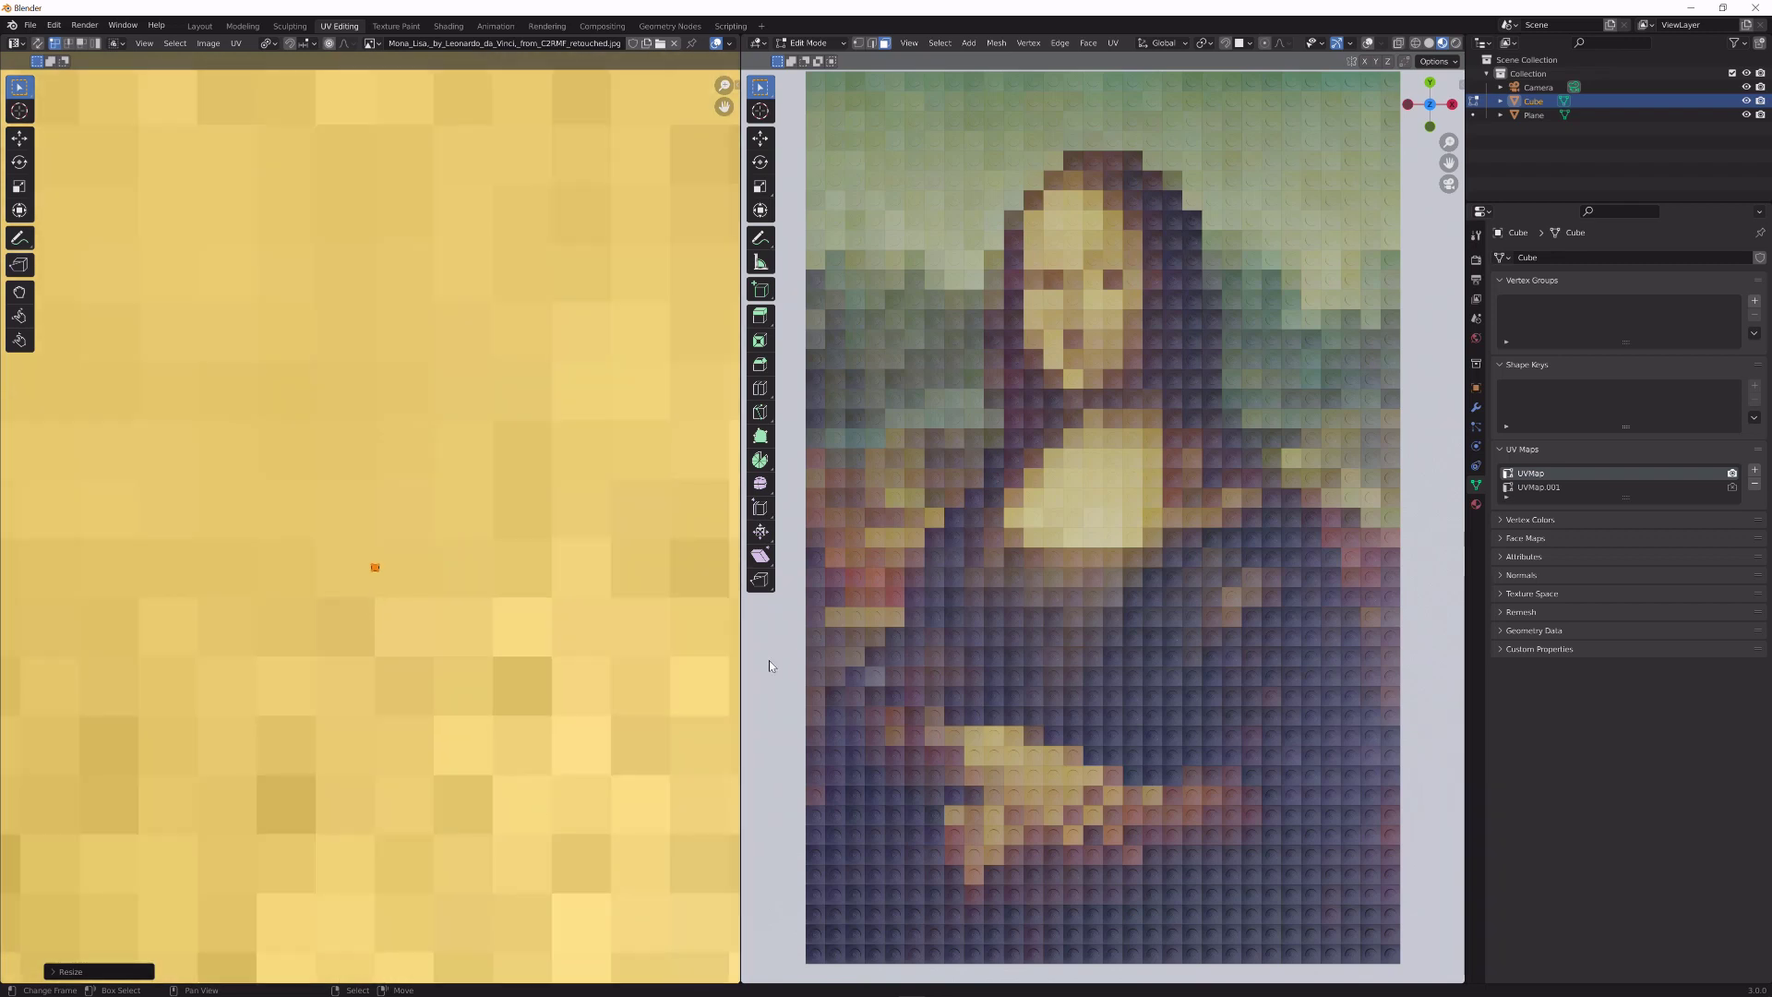
pyautogui.scroll(1, 371, 531)
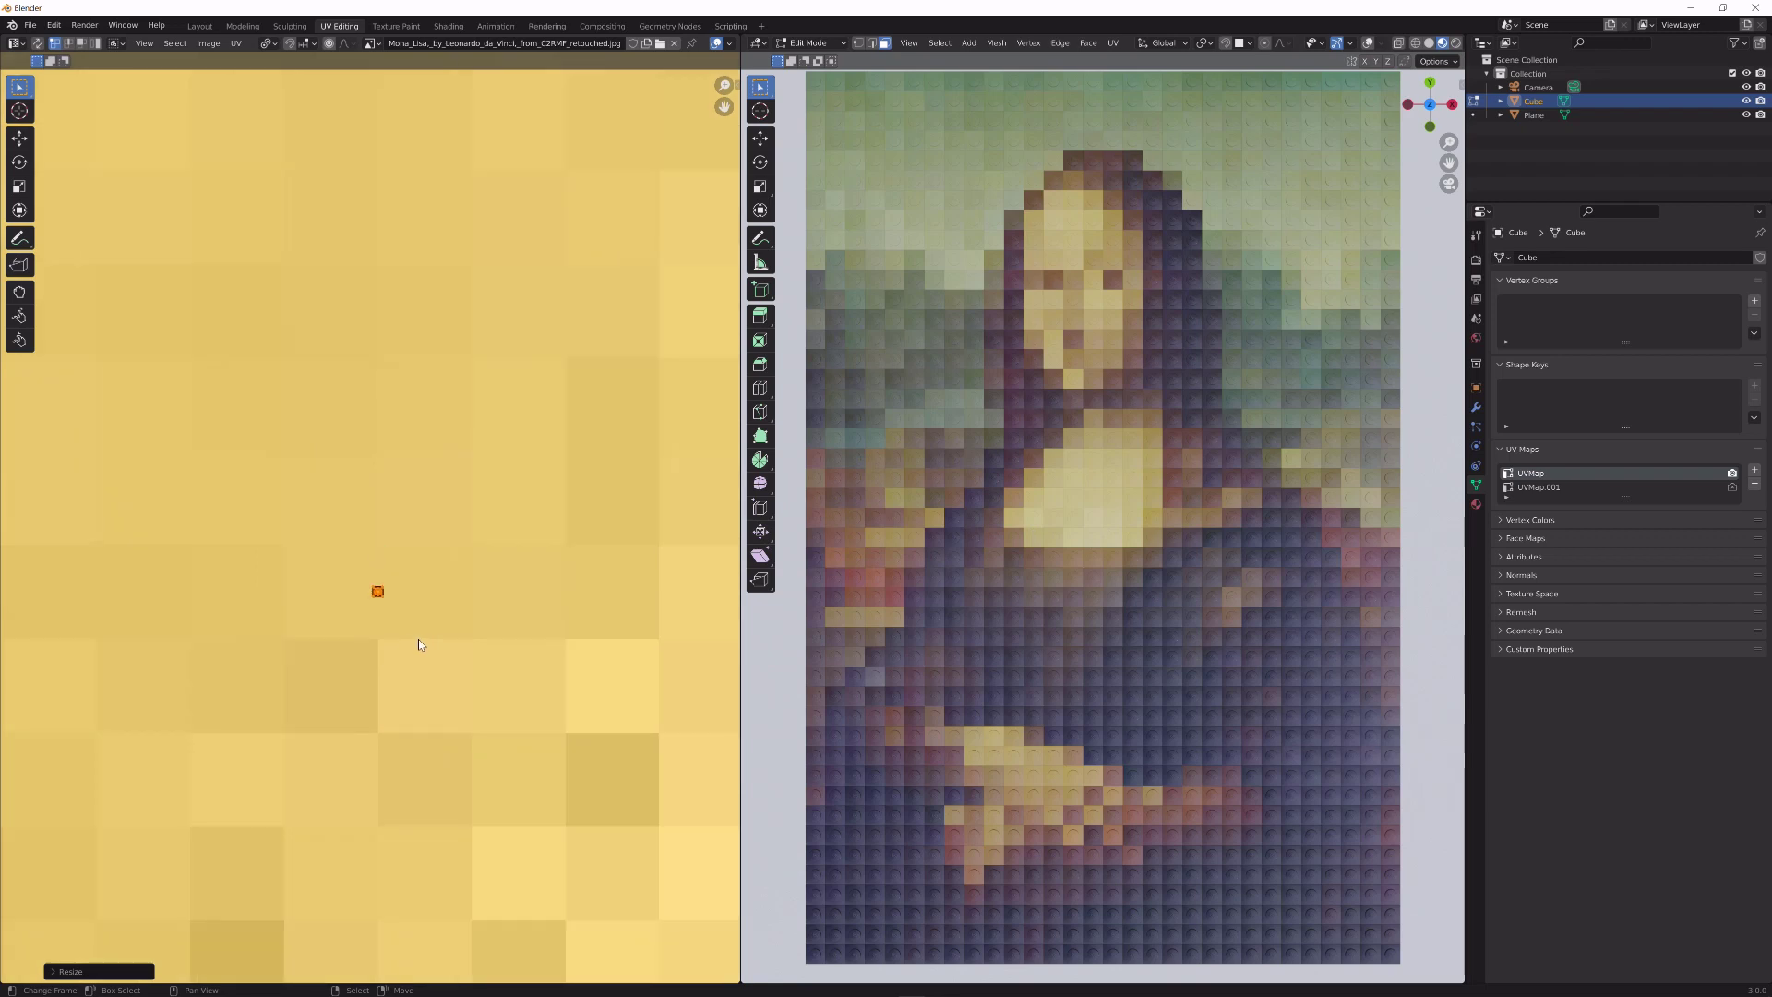
# - Nudge all the shrunken UV islands by about 0.0002 along X over the Mona Lisa image
pyautogui.press('g')
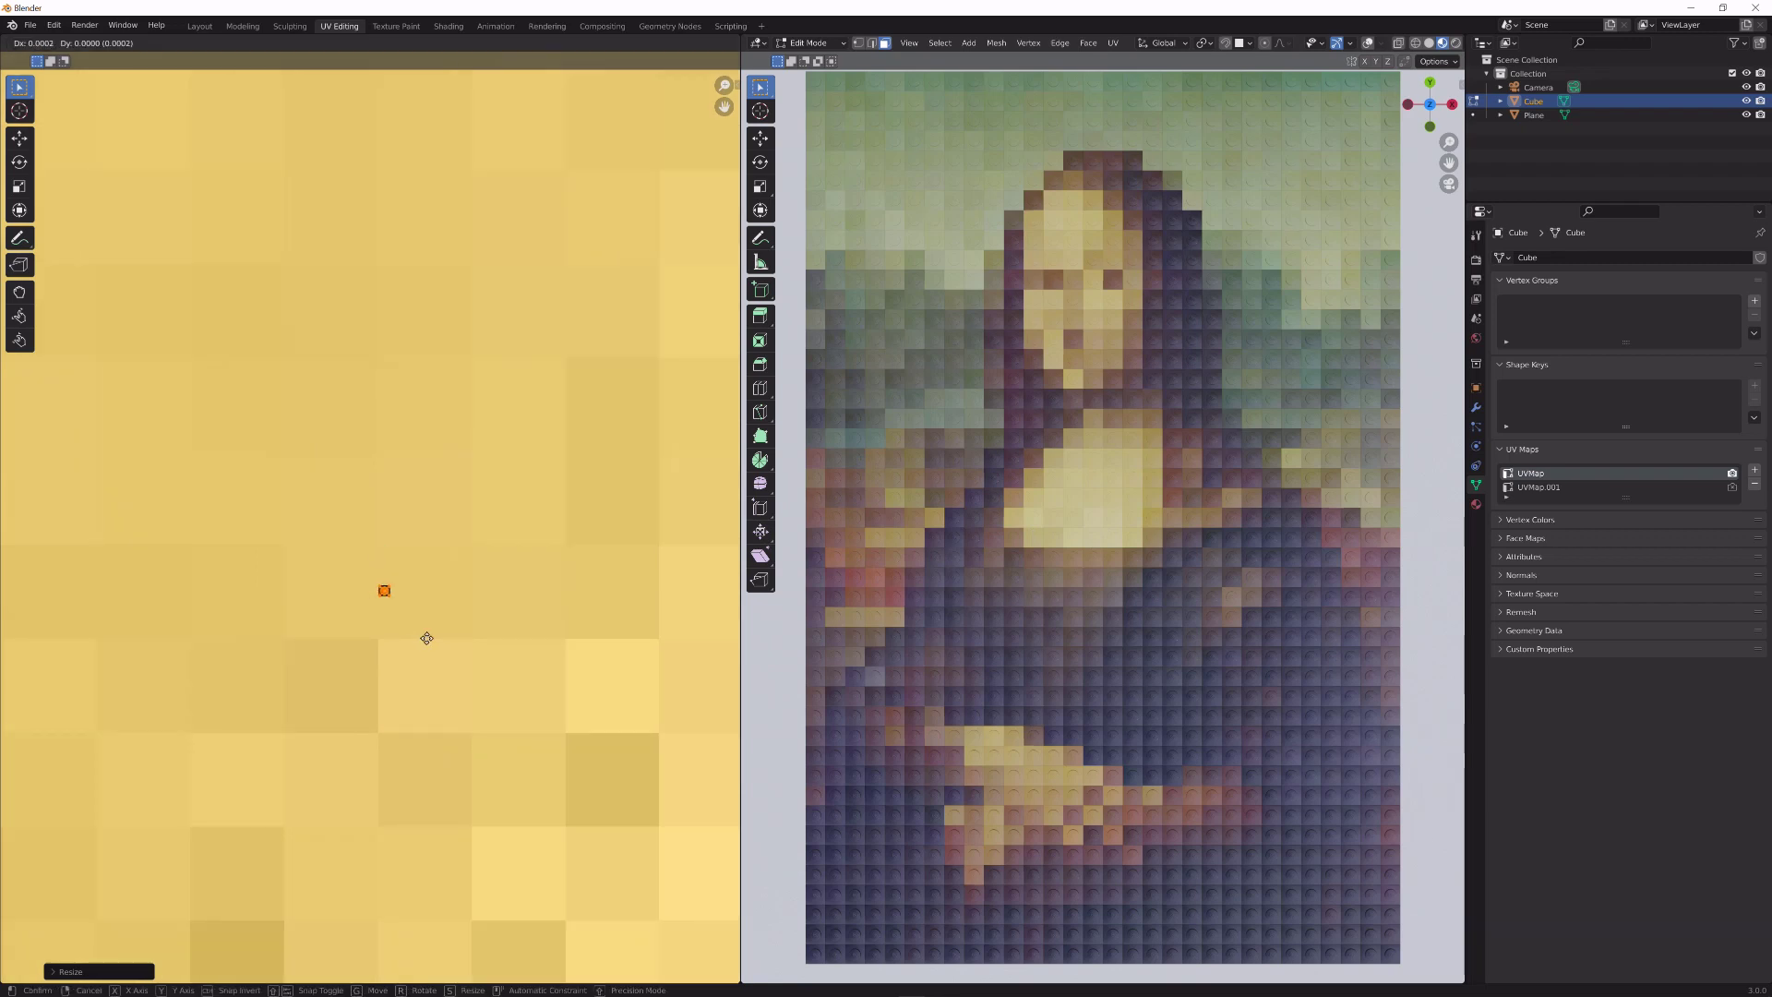
pyautogui.click(426, 635)
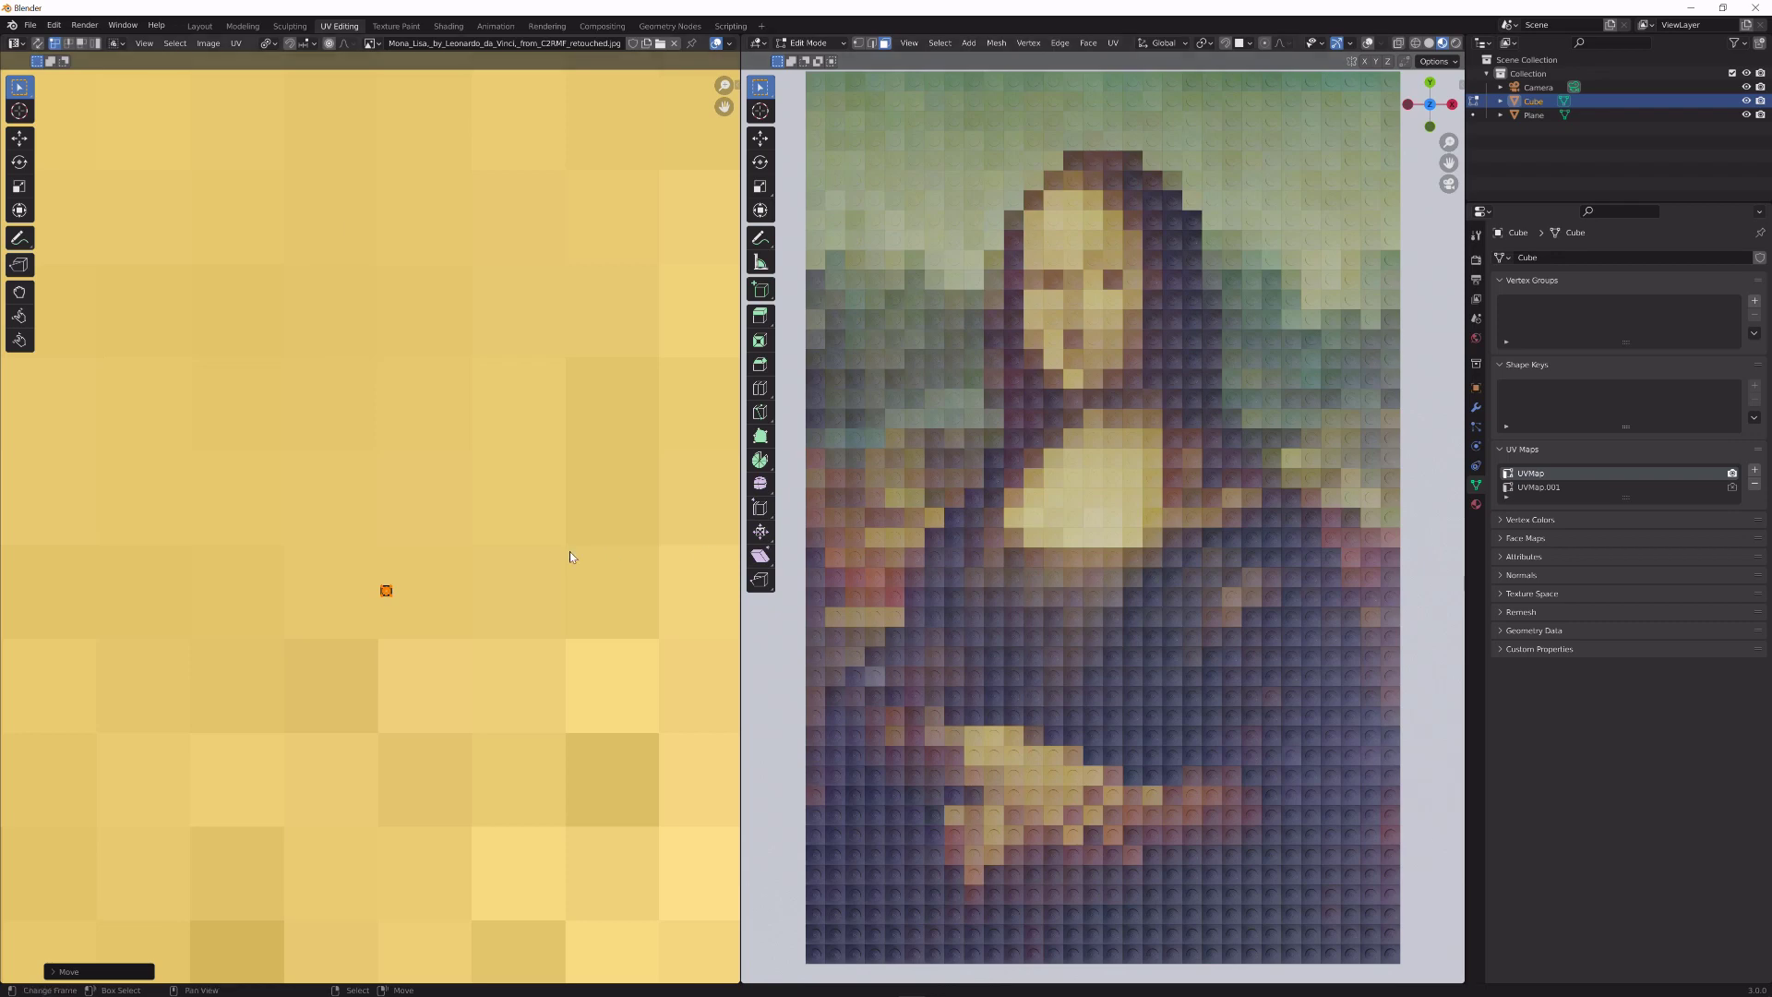
pyautogui.scroll(-5, 570, 556)
pyautogui.scroll(-10, 569, 556)
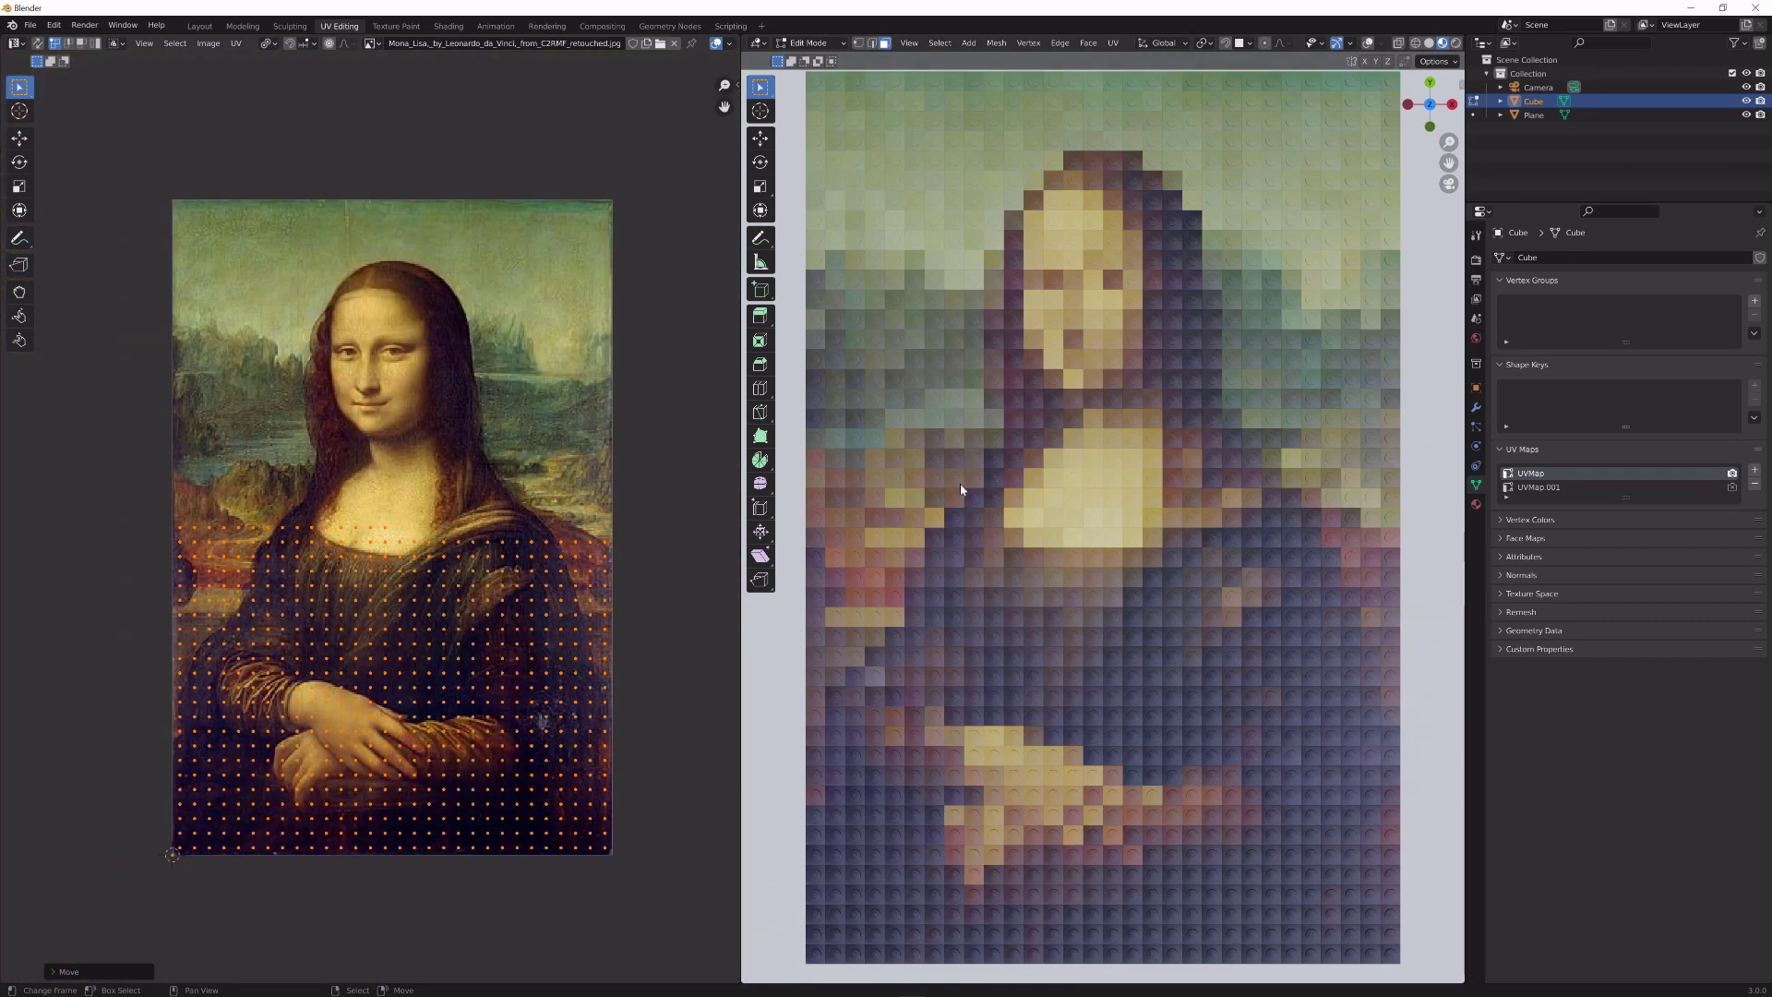
# - Examine the coloured bricks in Object Mode at an angle and from above, and make UVMap.001 the active UV map
pyautogui.press('Tab')
pyautogui.scroll(-4, 1132, 430)
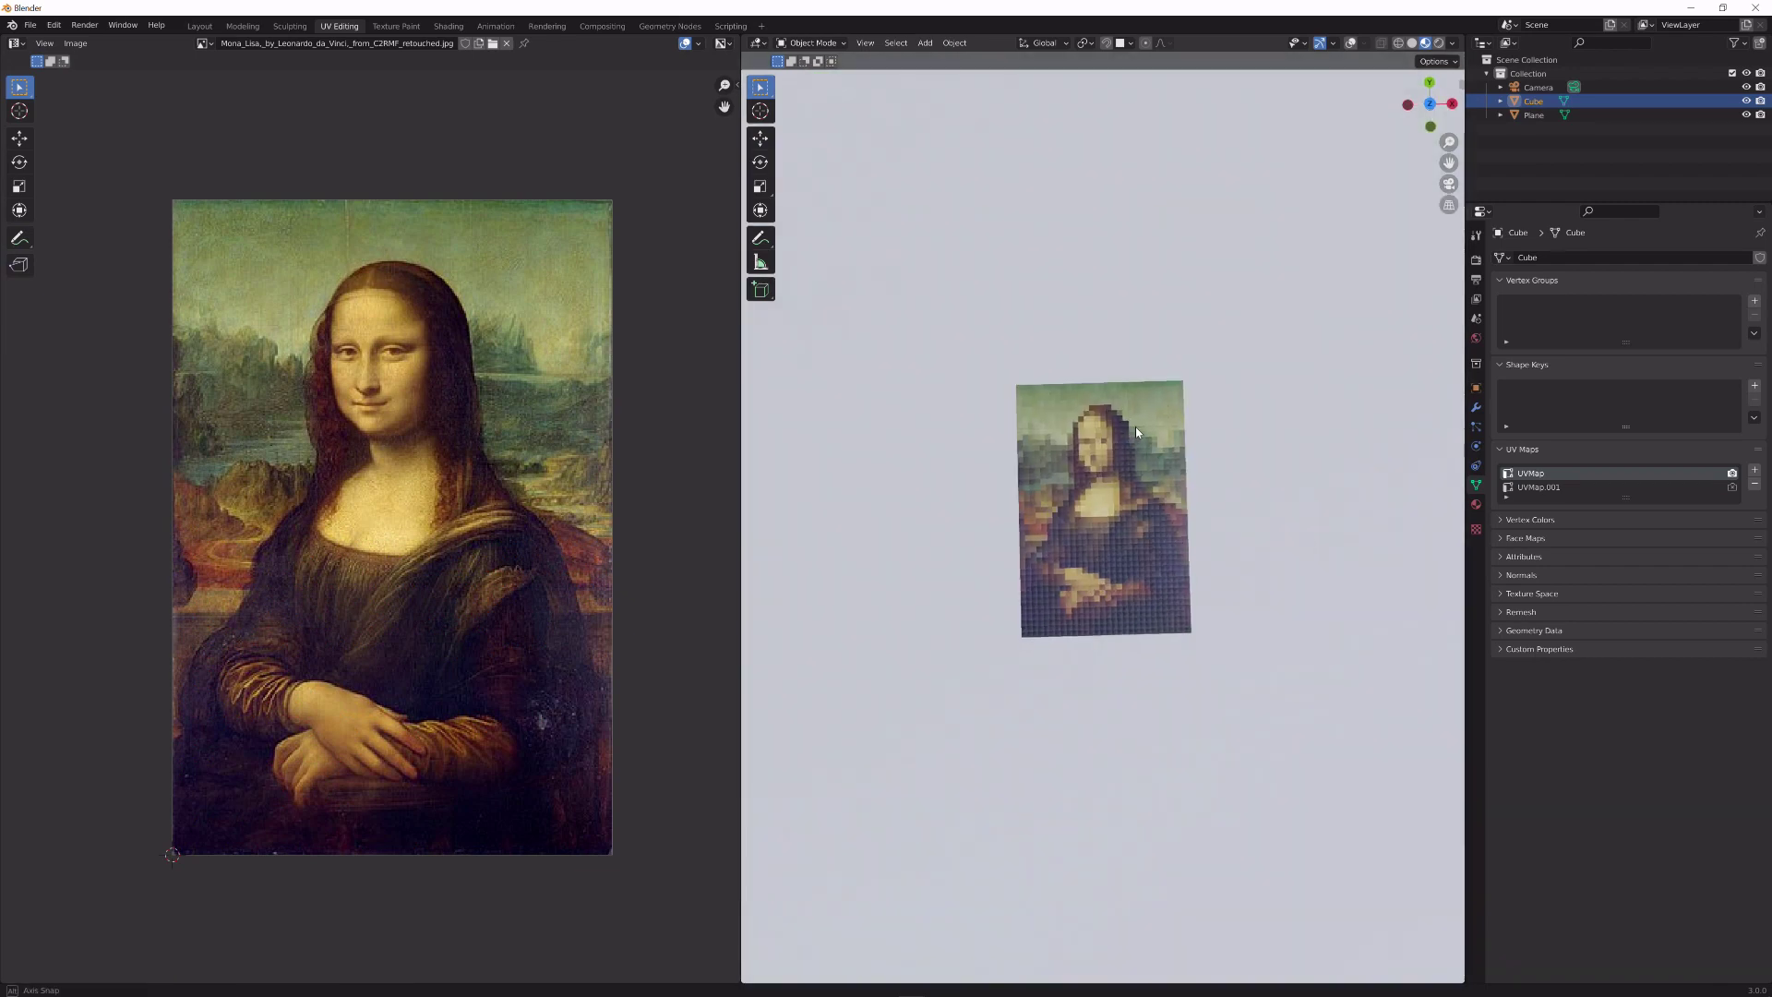
pyautogui.moveTo(1135, 428); pyautogui.dragTo(1242, 341, button='middle')
pyautogui.scroll(6, 1242, 341)
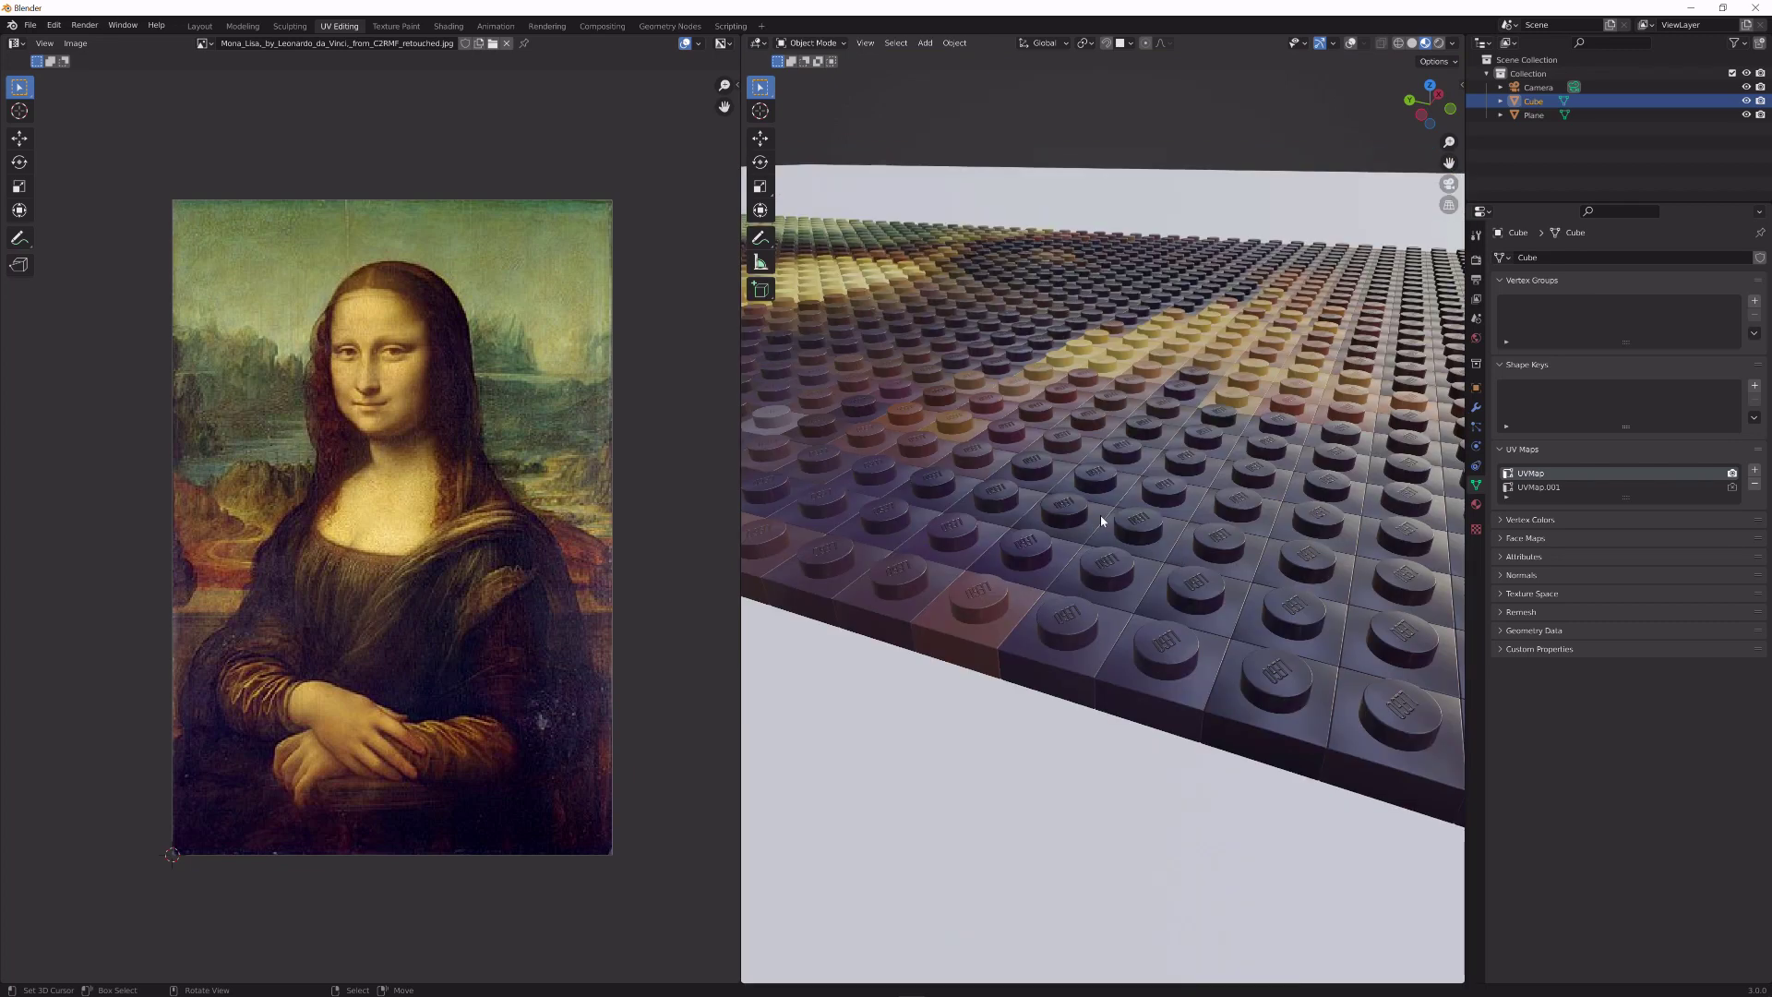
pyautogui.press('KP_7')
pyautogui.scroll(8, 1100, 517)
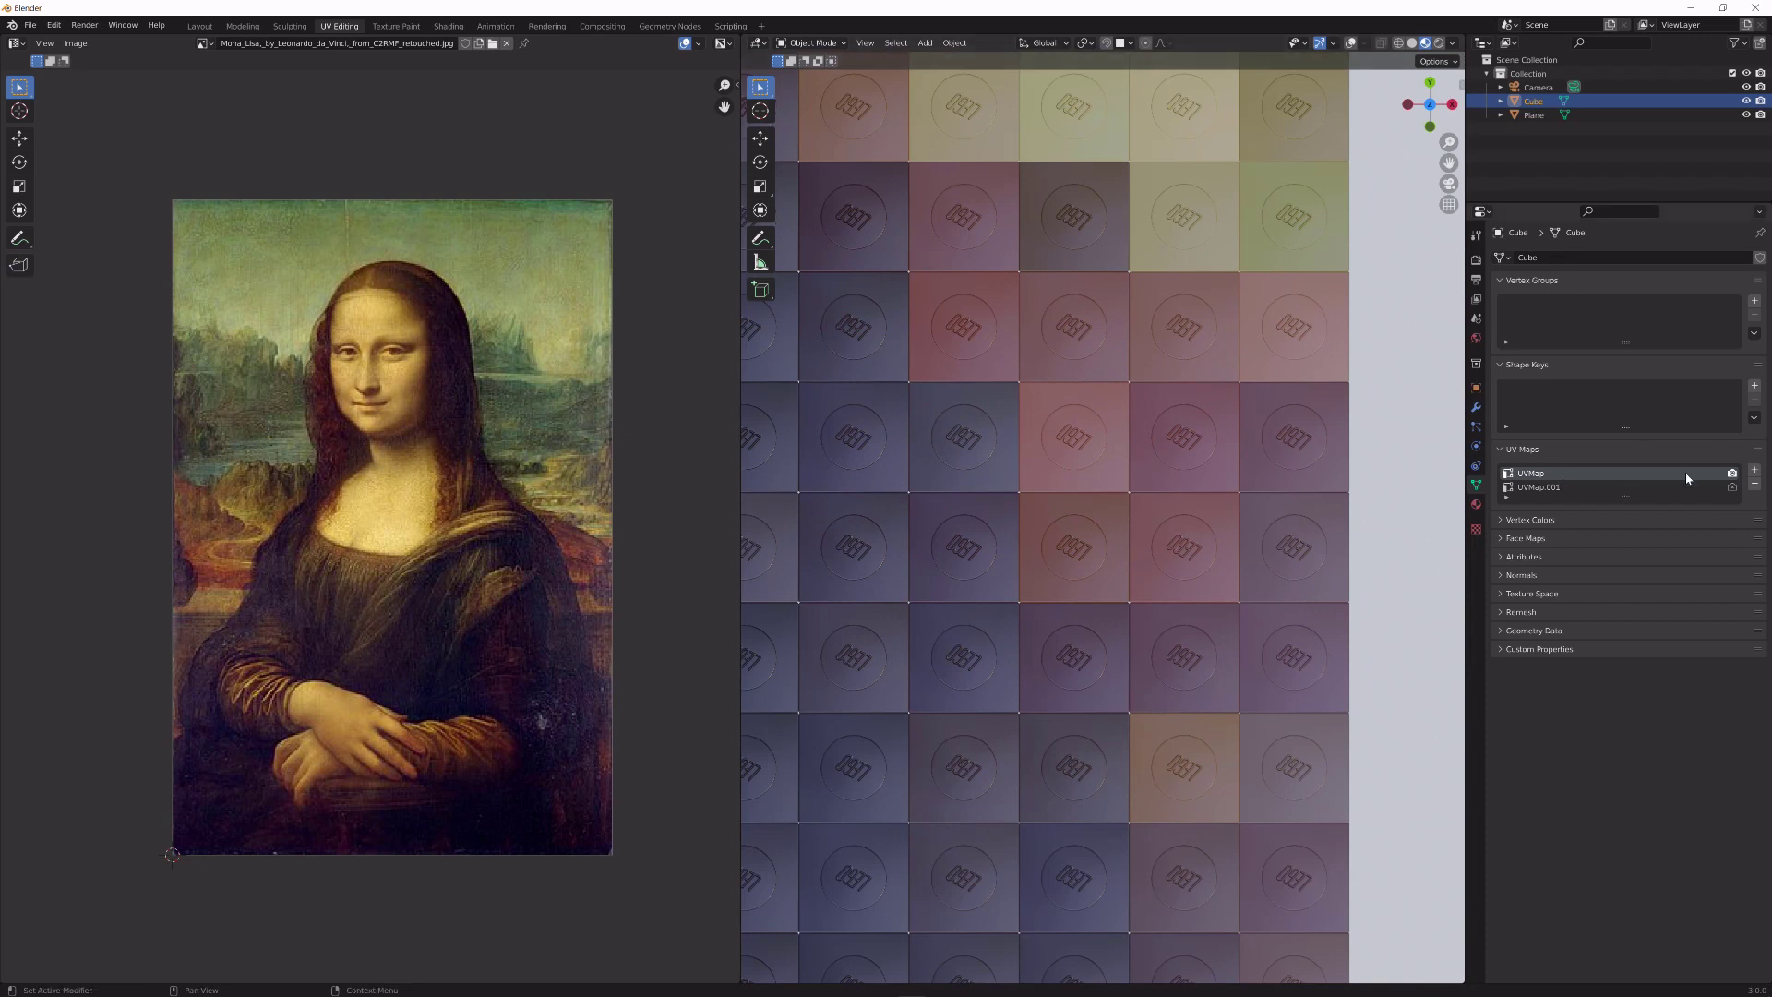
pyautogui.click(1589, 488)
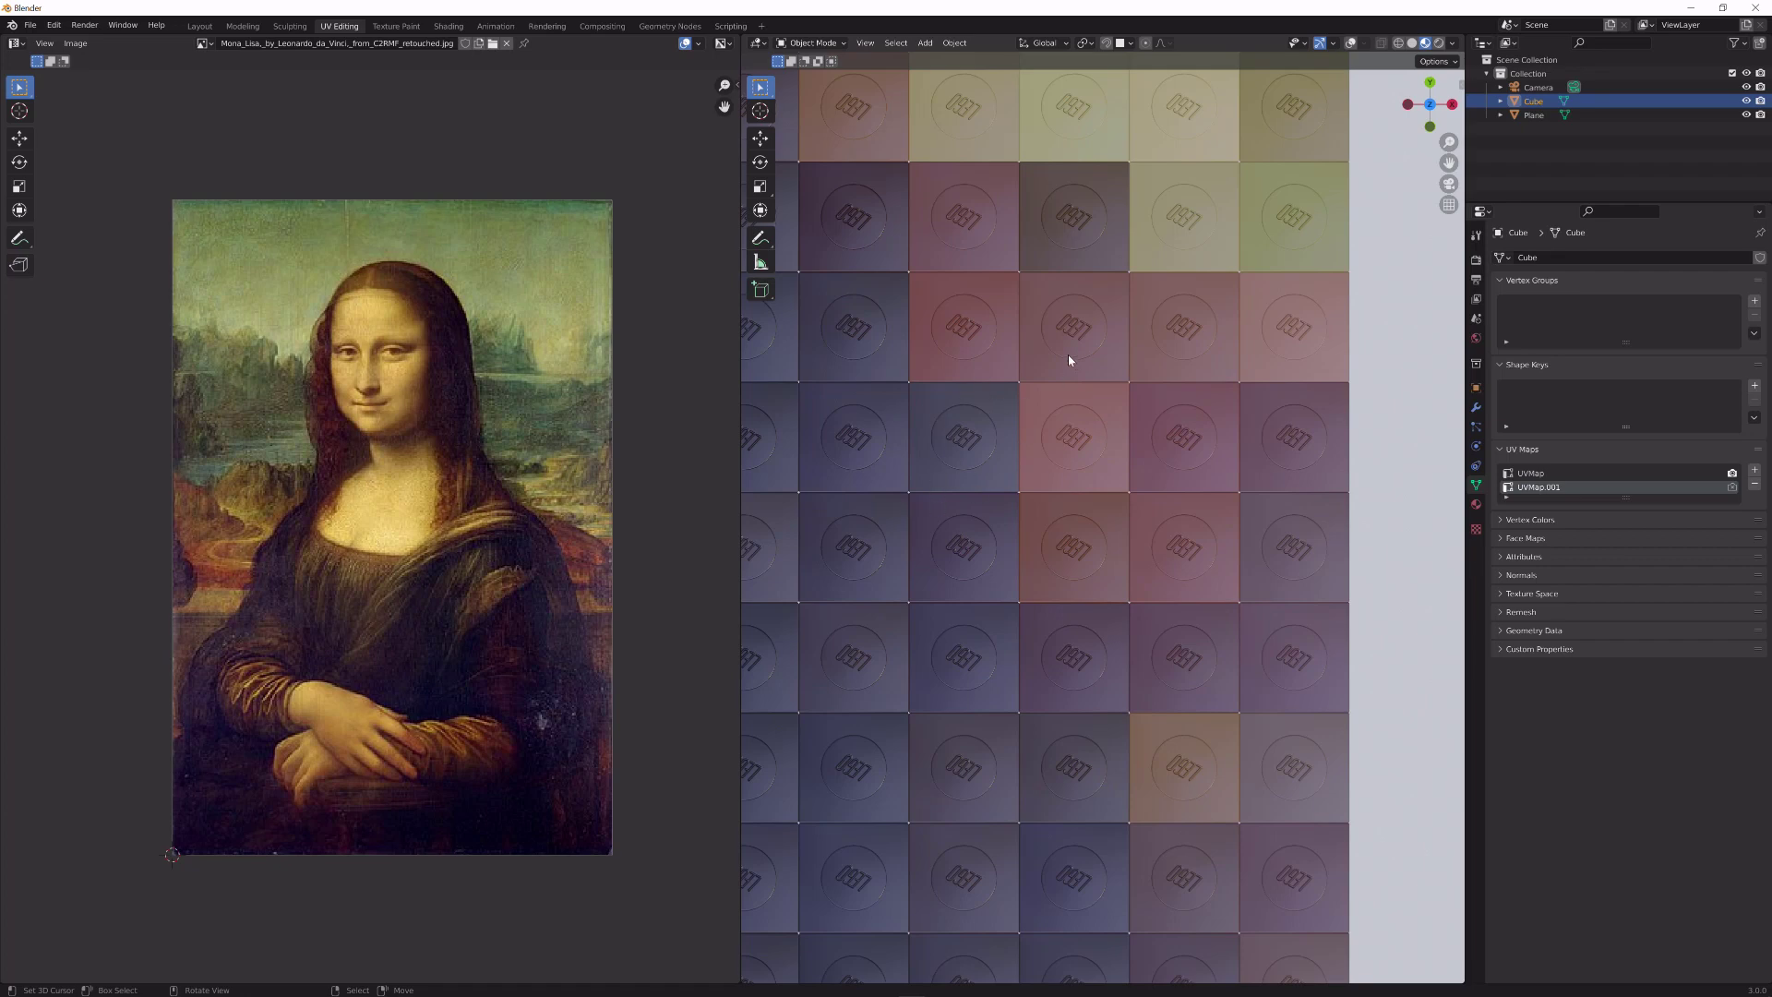
pyautogui.click(979, 425)
pyautogui.press('Tab')
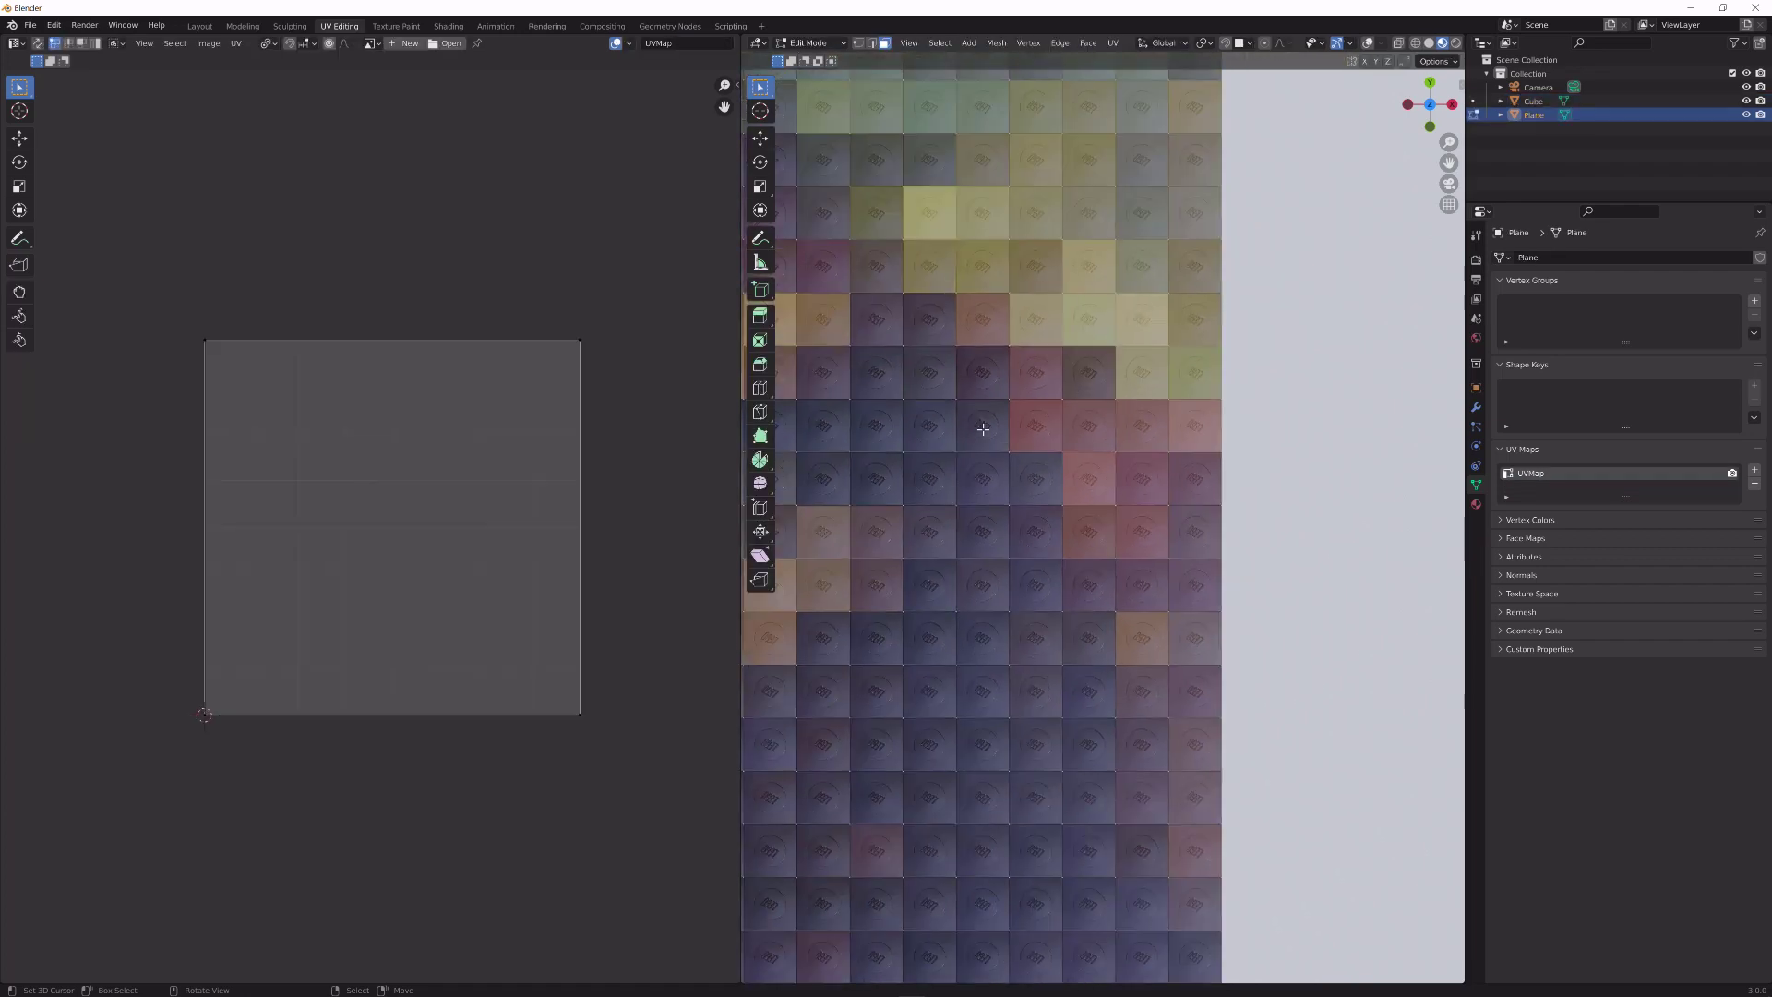
pyautogui.scroll(-4, 983, 429)
pyautogui.scroll(5, 983, 429)
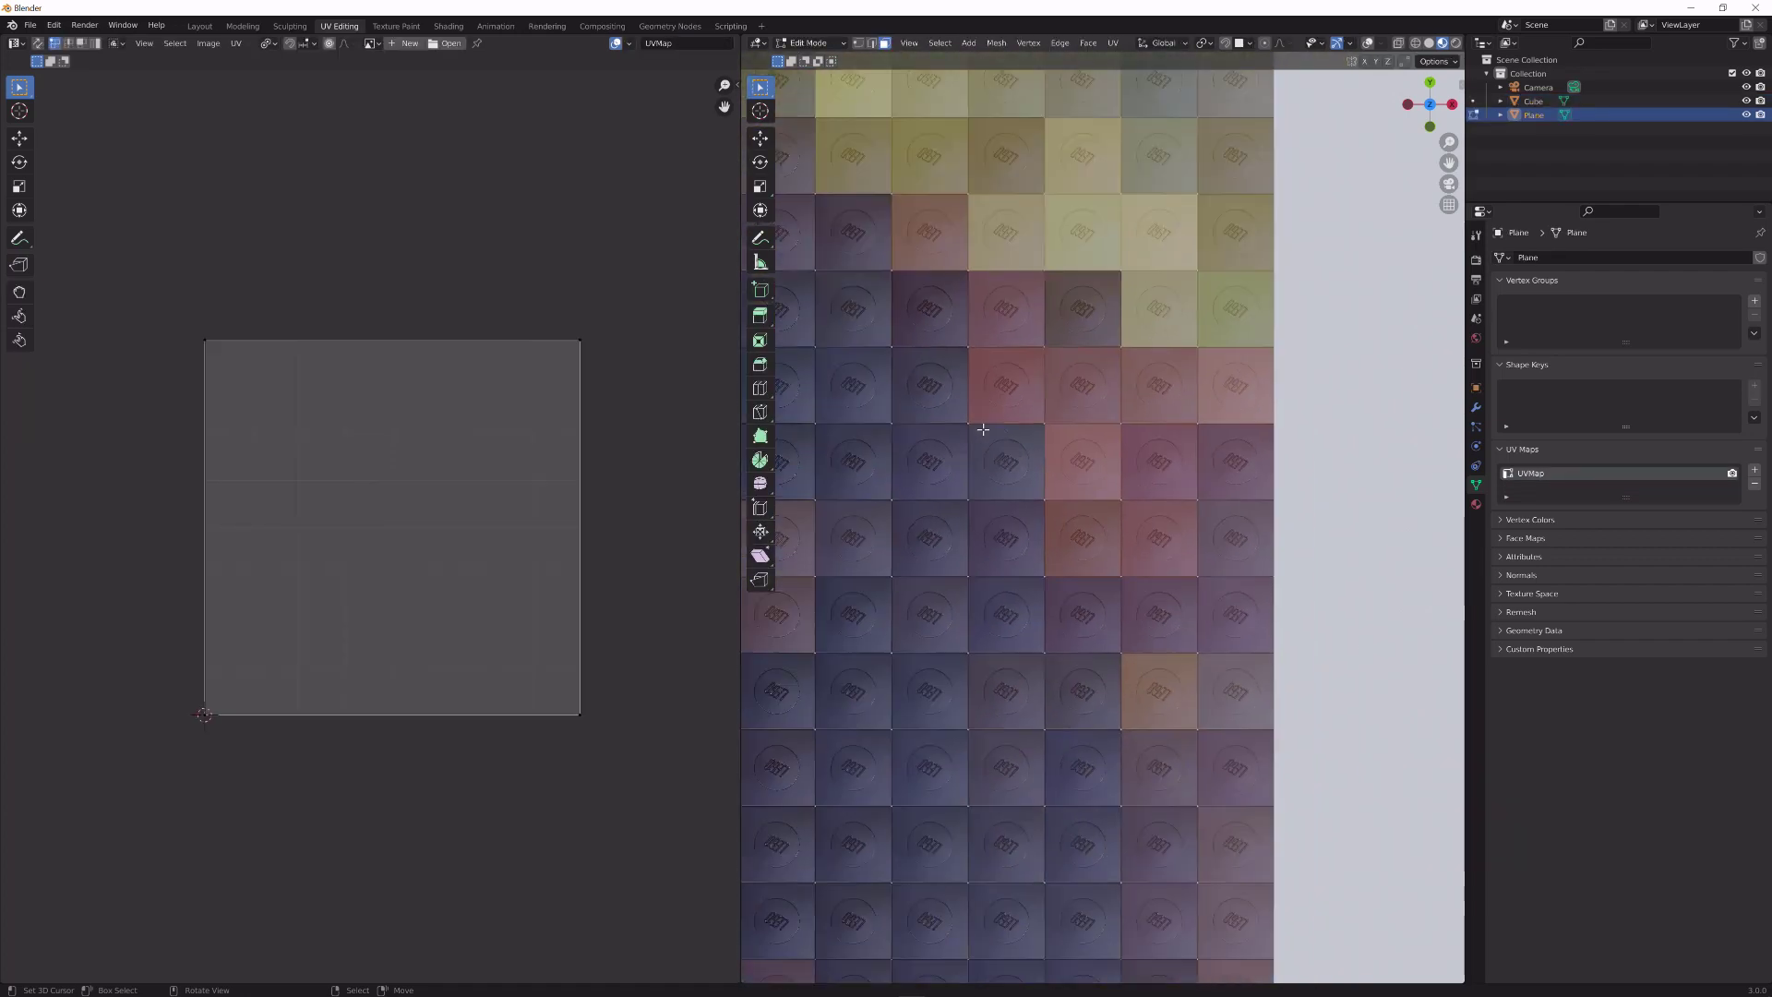
pyautogui.press('Tab')
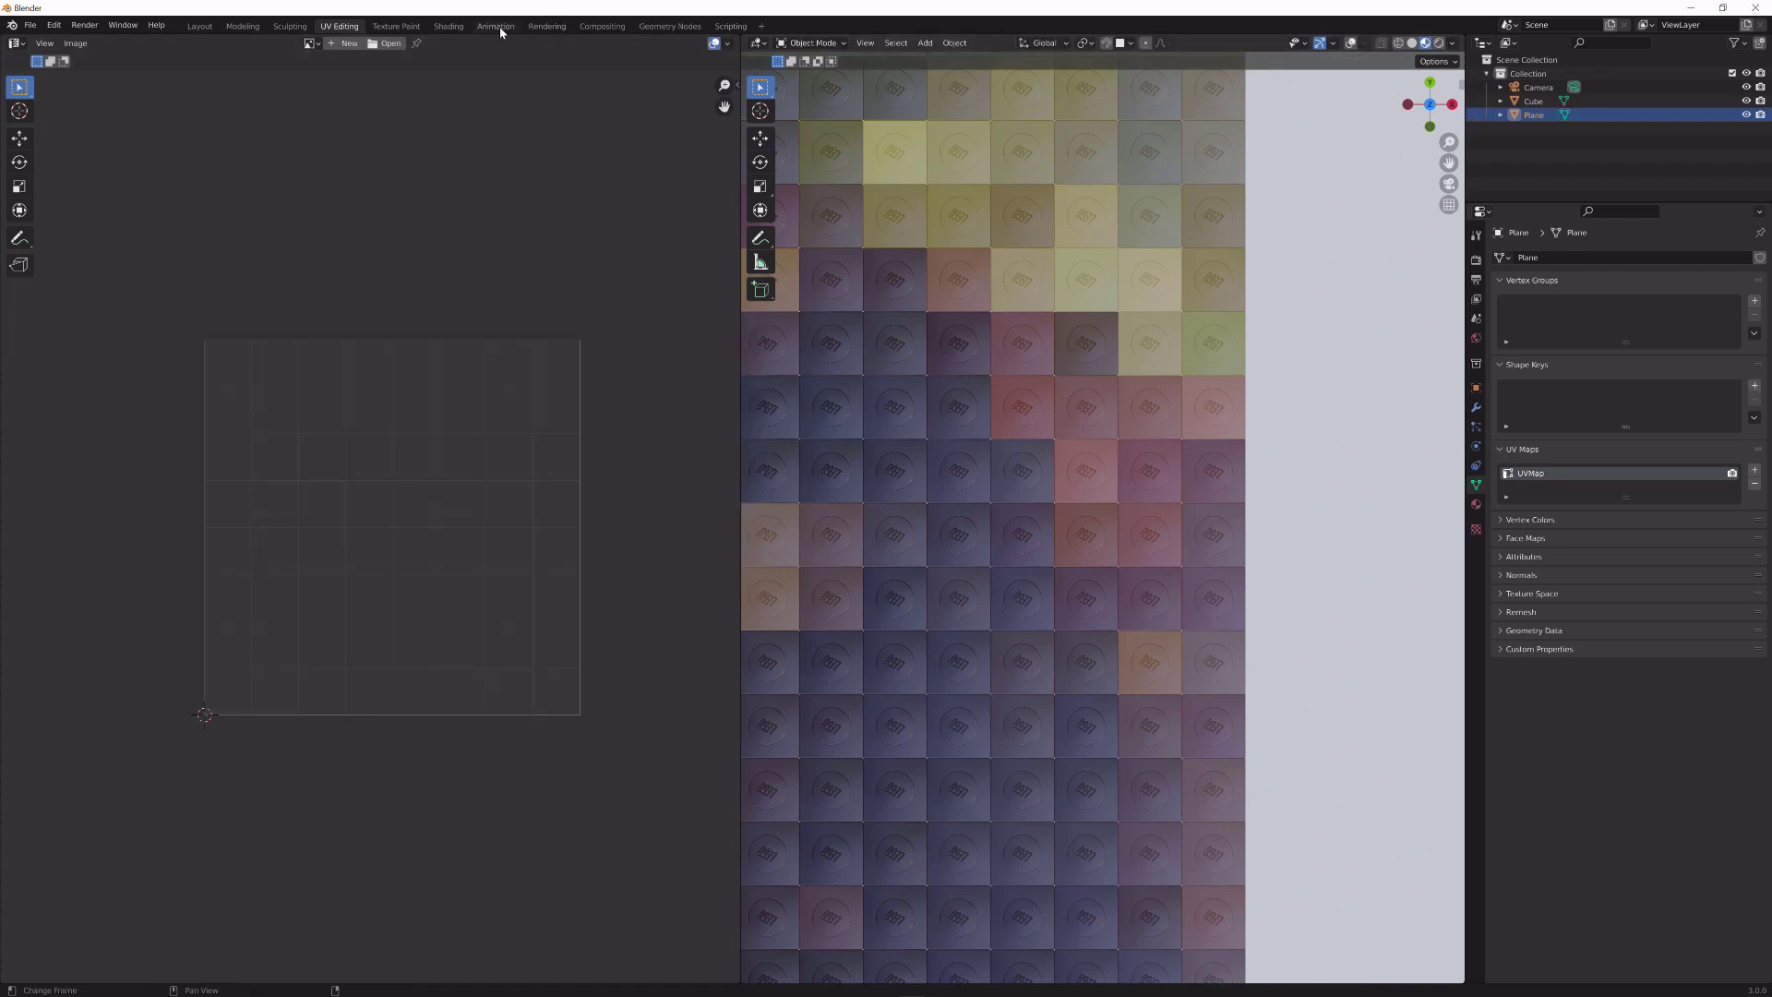
# - Insert a Mapping node between the UVMap.001 node and the logo normal.png texture in the bricks' material
pyautogui.click(450, 27)
pyautogui.click(846, 486)
pyautogui.scroll(-2, 923, 812)
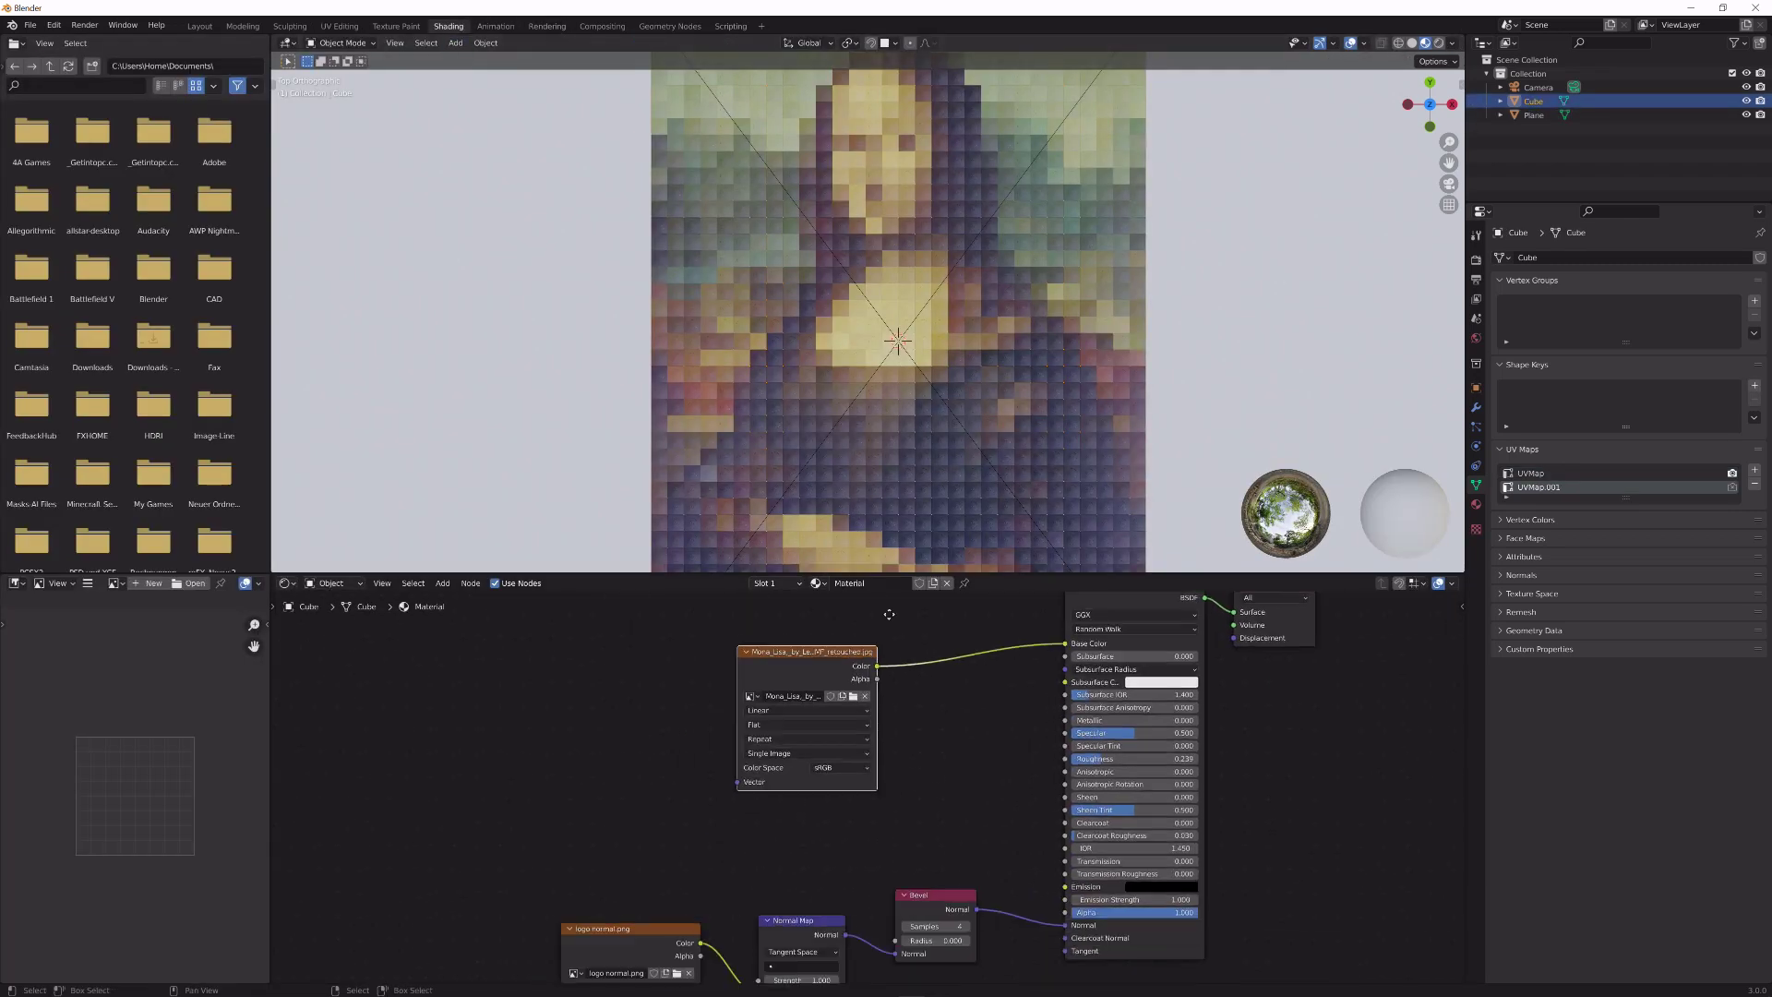
pyautogui.moveTo(916, 882); pyautogui.dragTo(1204, 812, button='middle')
pyautogui.scroll(2, 940, 821)
pyautogui.moveTo(773, 869); pyautogui.dragTo(707, 835)
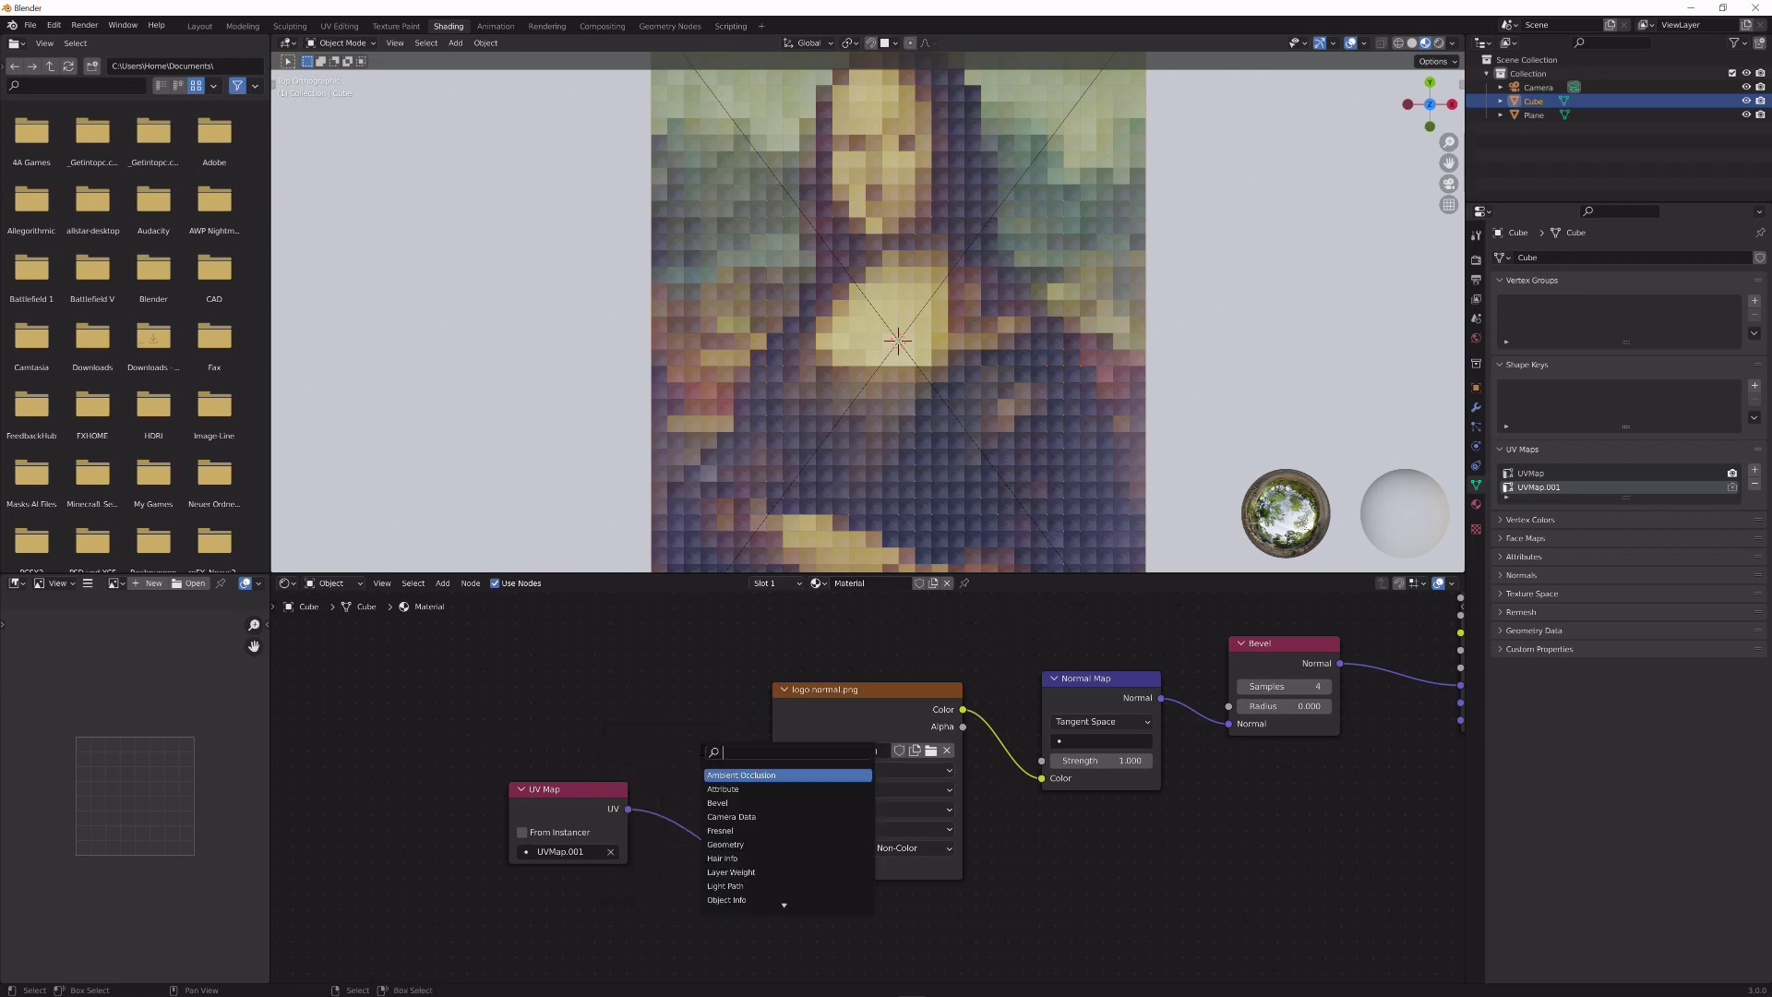
pyautogui.write('map')
pyautogui.press('Return')
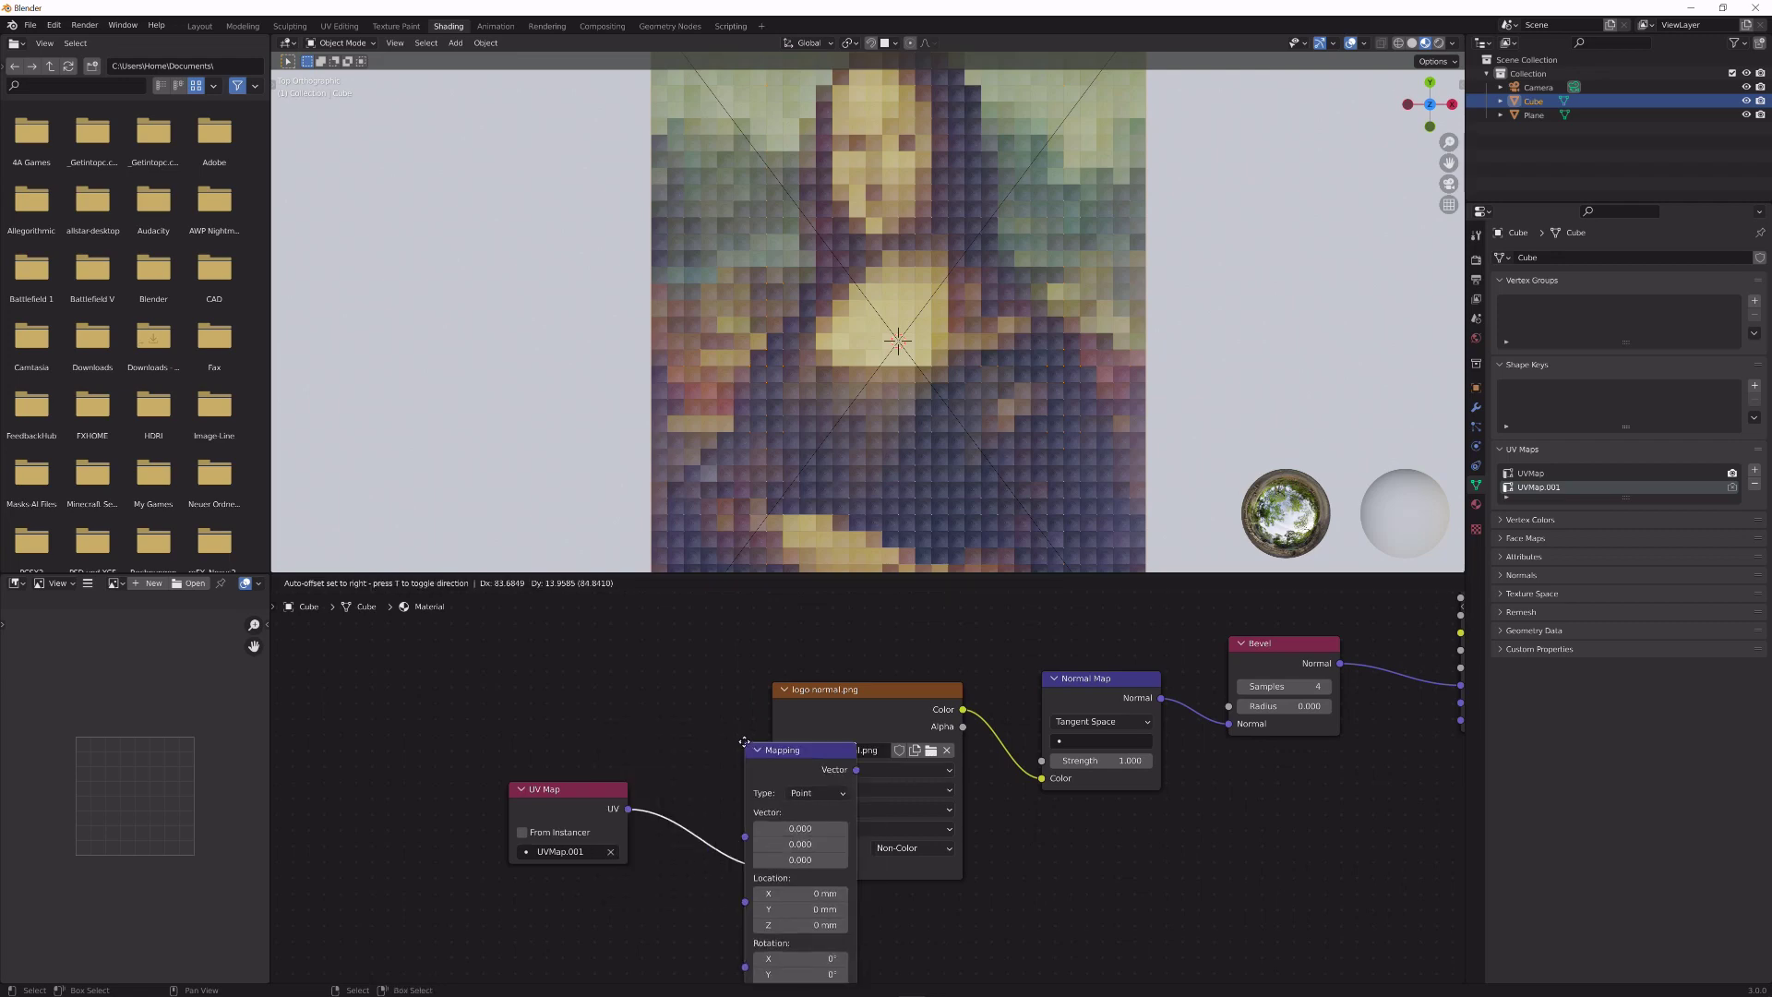
pyautogui.click(759, 766)
# - Try rotating the logo texture a few degrees about Z in the Mapping node, then reset the rotation to 0°
pyautogui.scroll(6, 1019, 352)
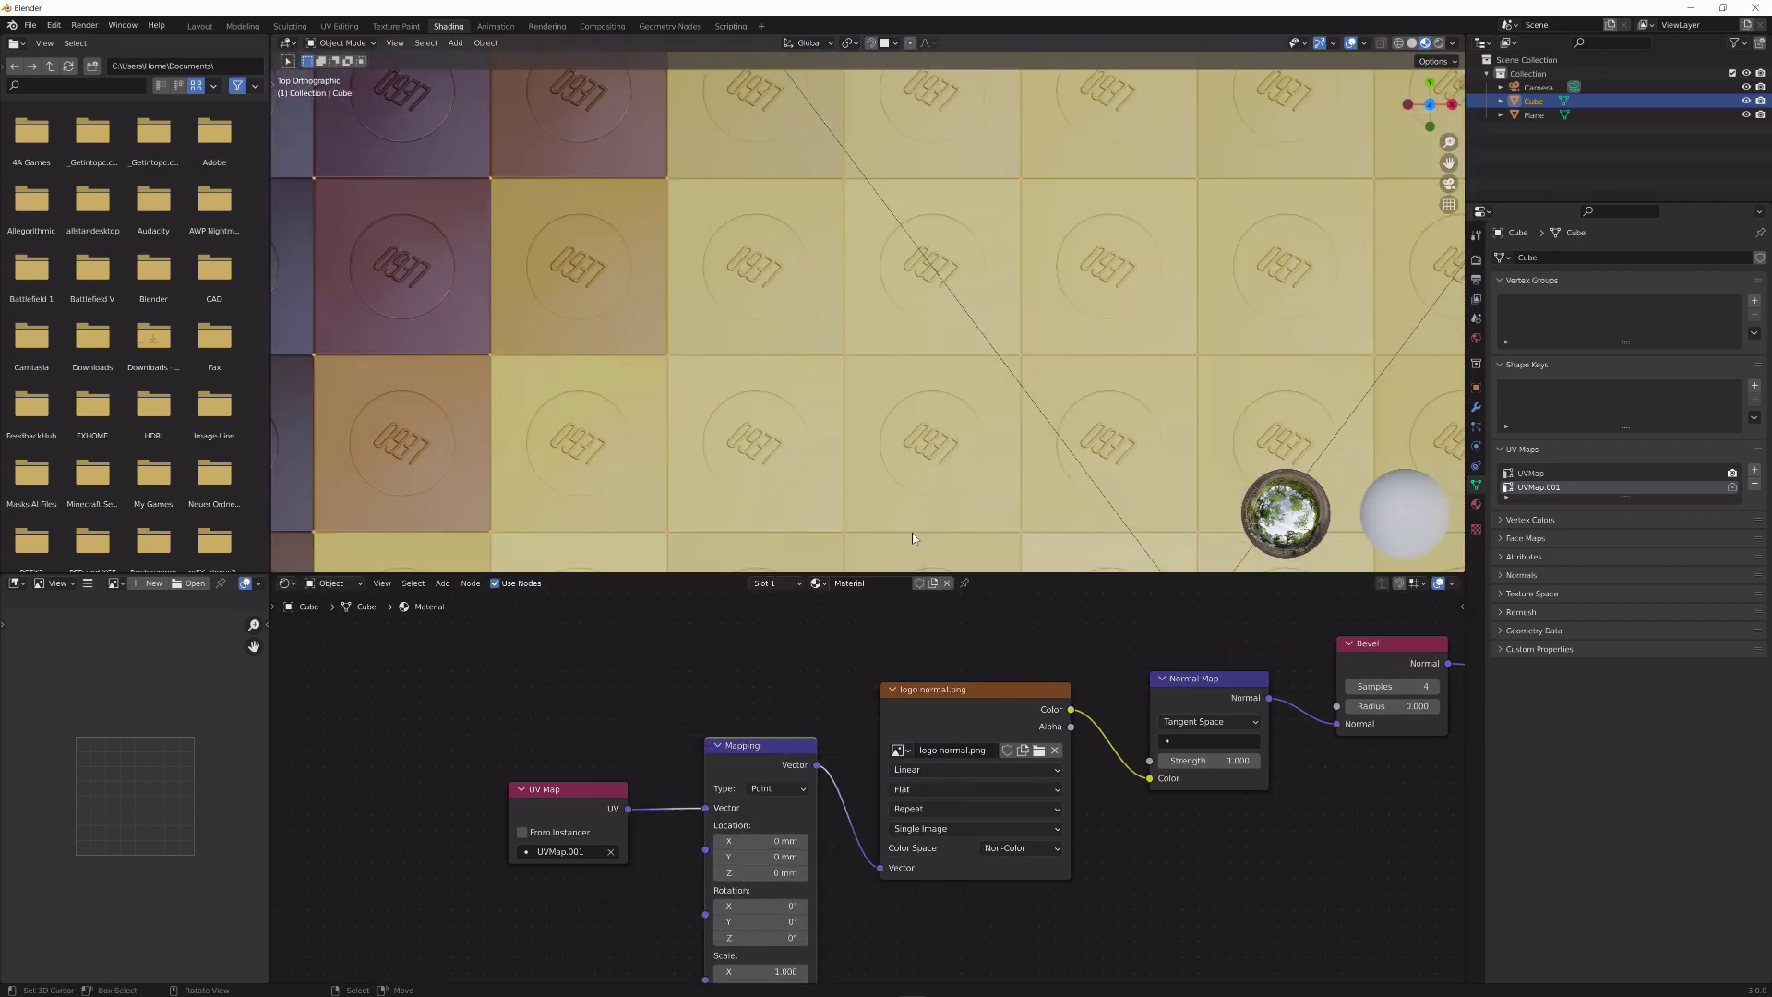
pyautogui.moveTo(738, 800); pyautogui.dragTo(731, 691, button='middle')
pyautogui.scroll(2, 731, 691)
pyautogui.moveTo(683, 854)
pyautogui.mouseDown()
pyautogui.moveTo(737, 854)
pyautogui.moveTo(654, 854)
pyautogui.moveTo(699, 847)
pyautogui.mouseUp()
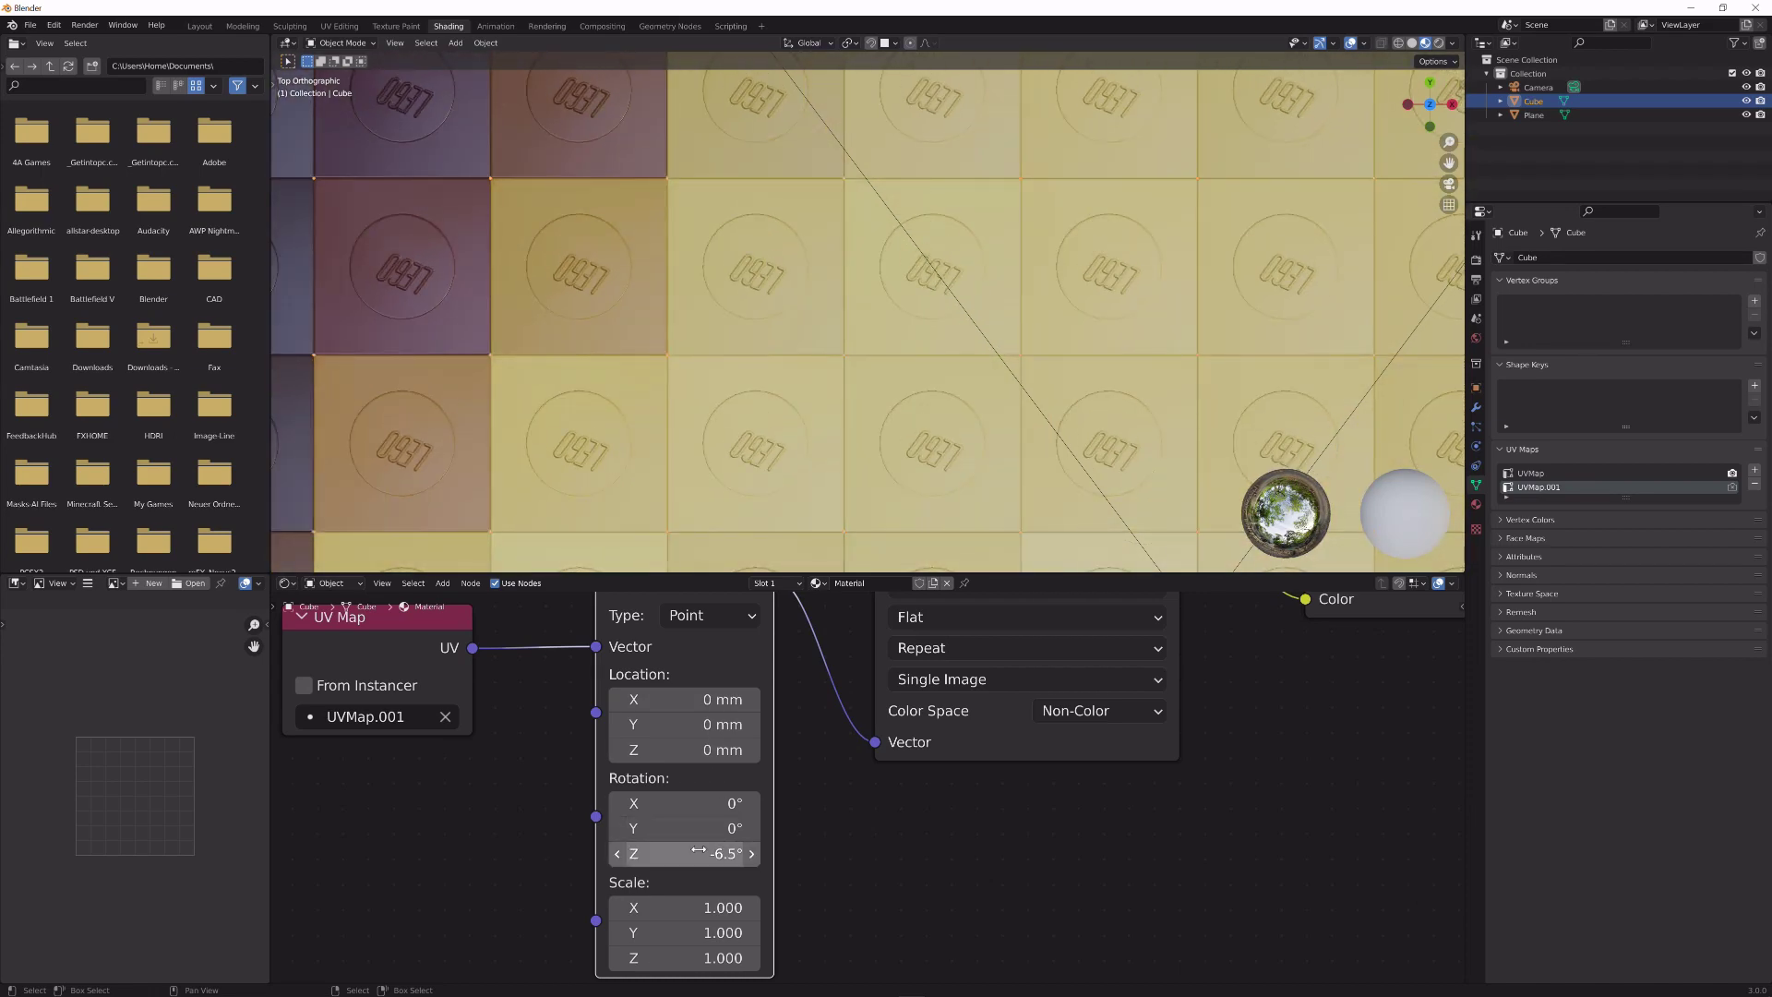
pyautogui.press('BackSpace')
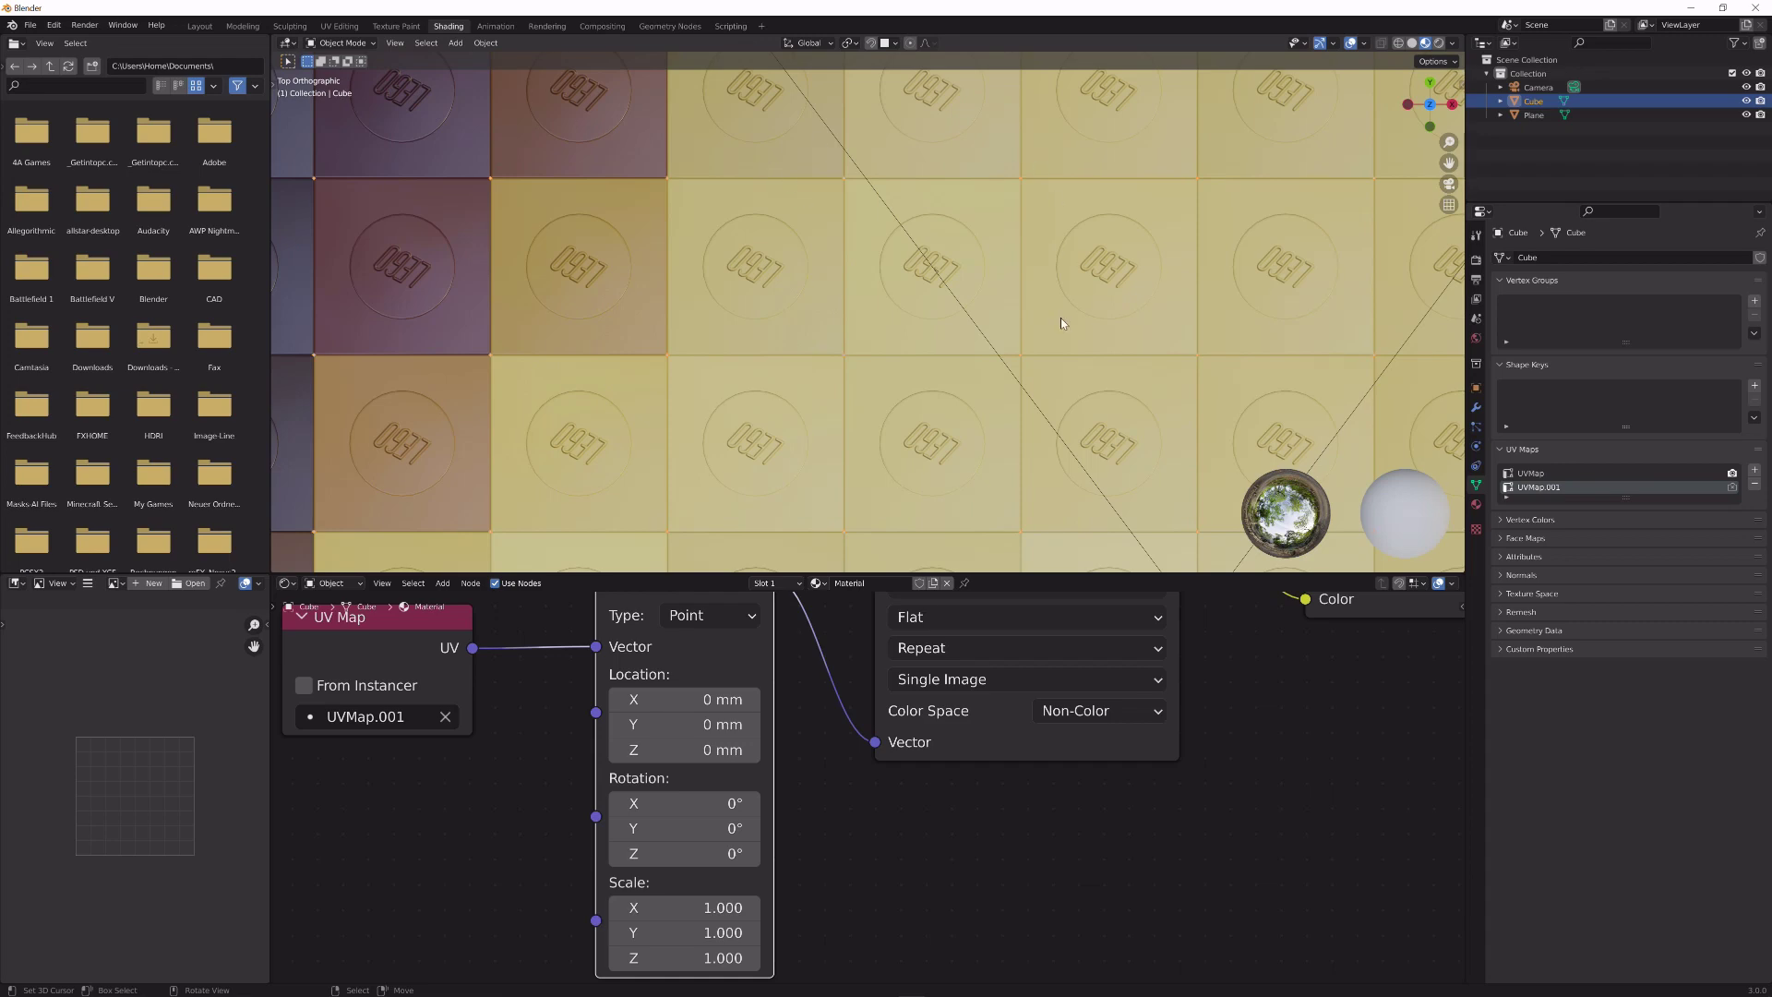
# - In the camera view, make the background plane's material black with a roughness of about 0.3
pyautogui.scroll(-9, 873, 378)
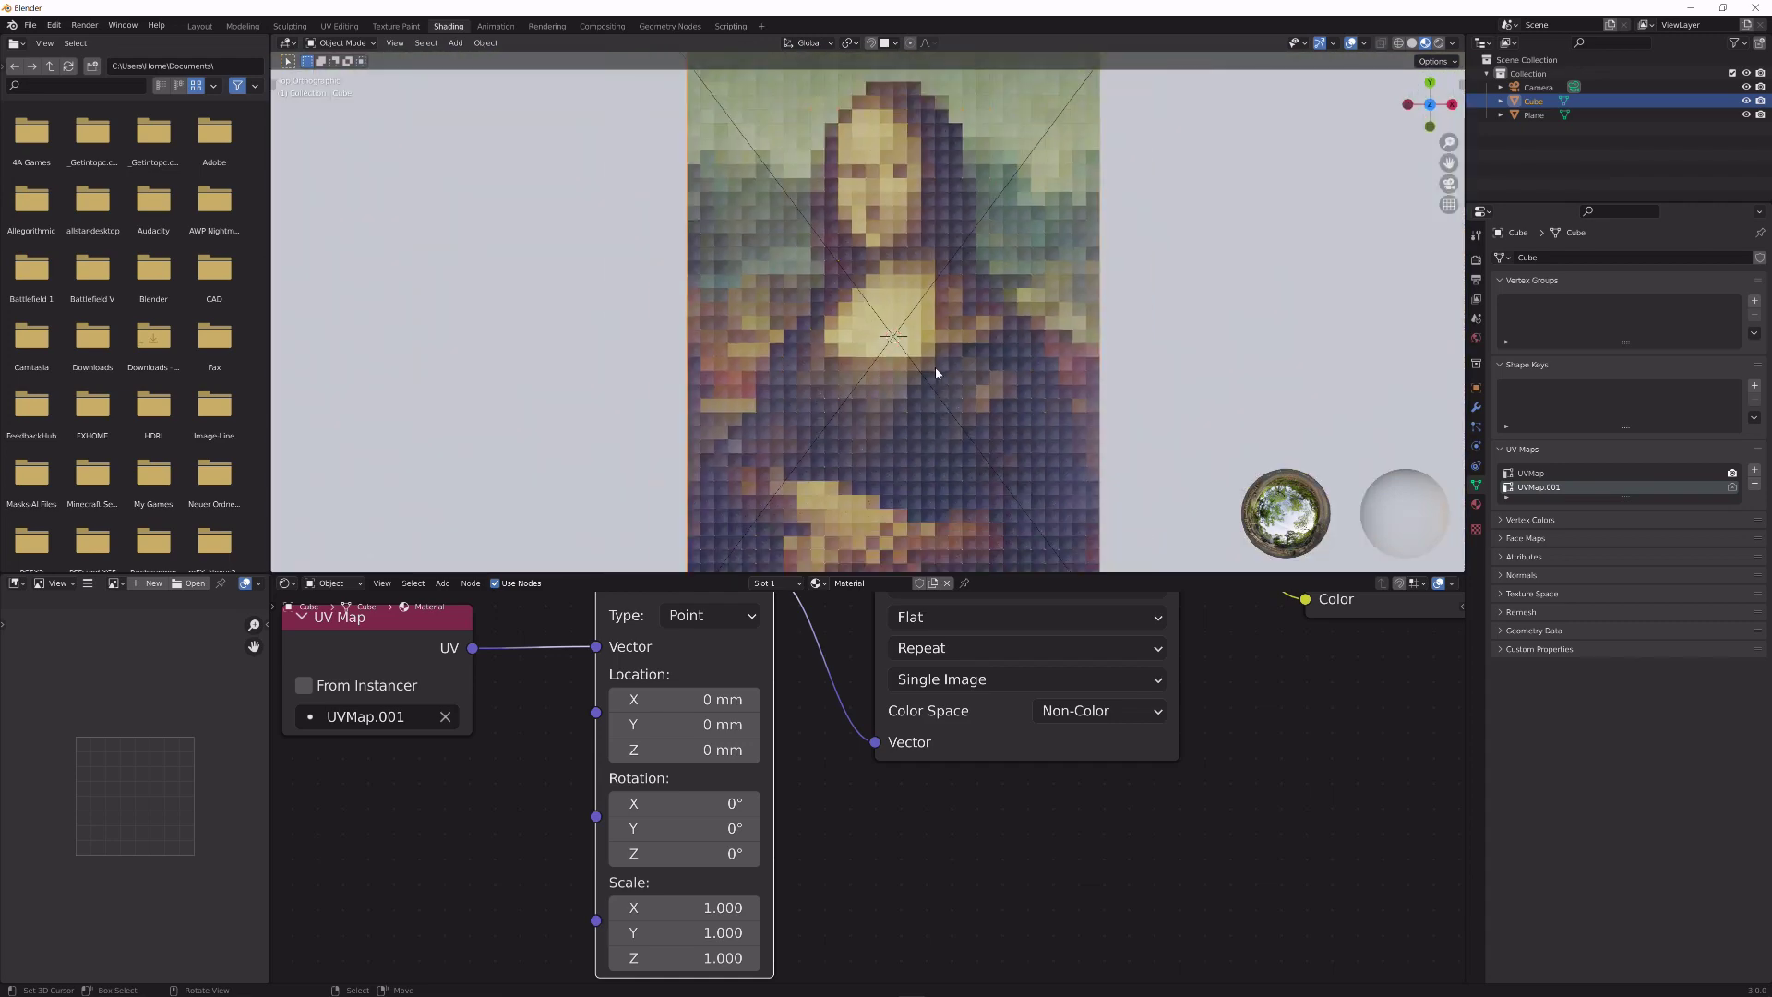
pyautogui.scroll(4, 934, 369)
pyautogui.scroll(-8, 933, 371)
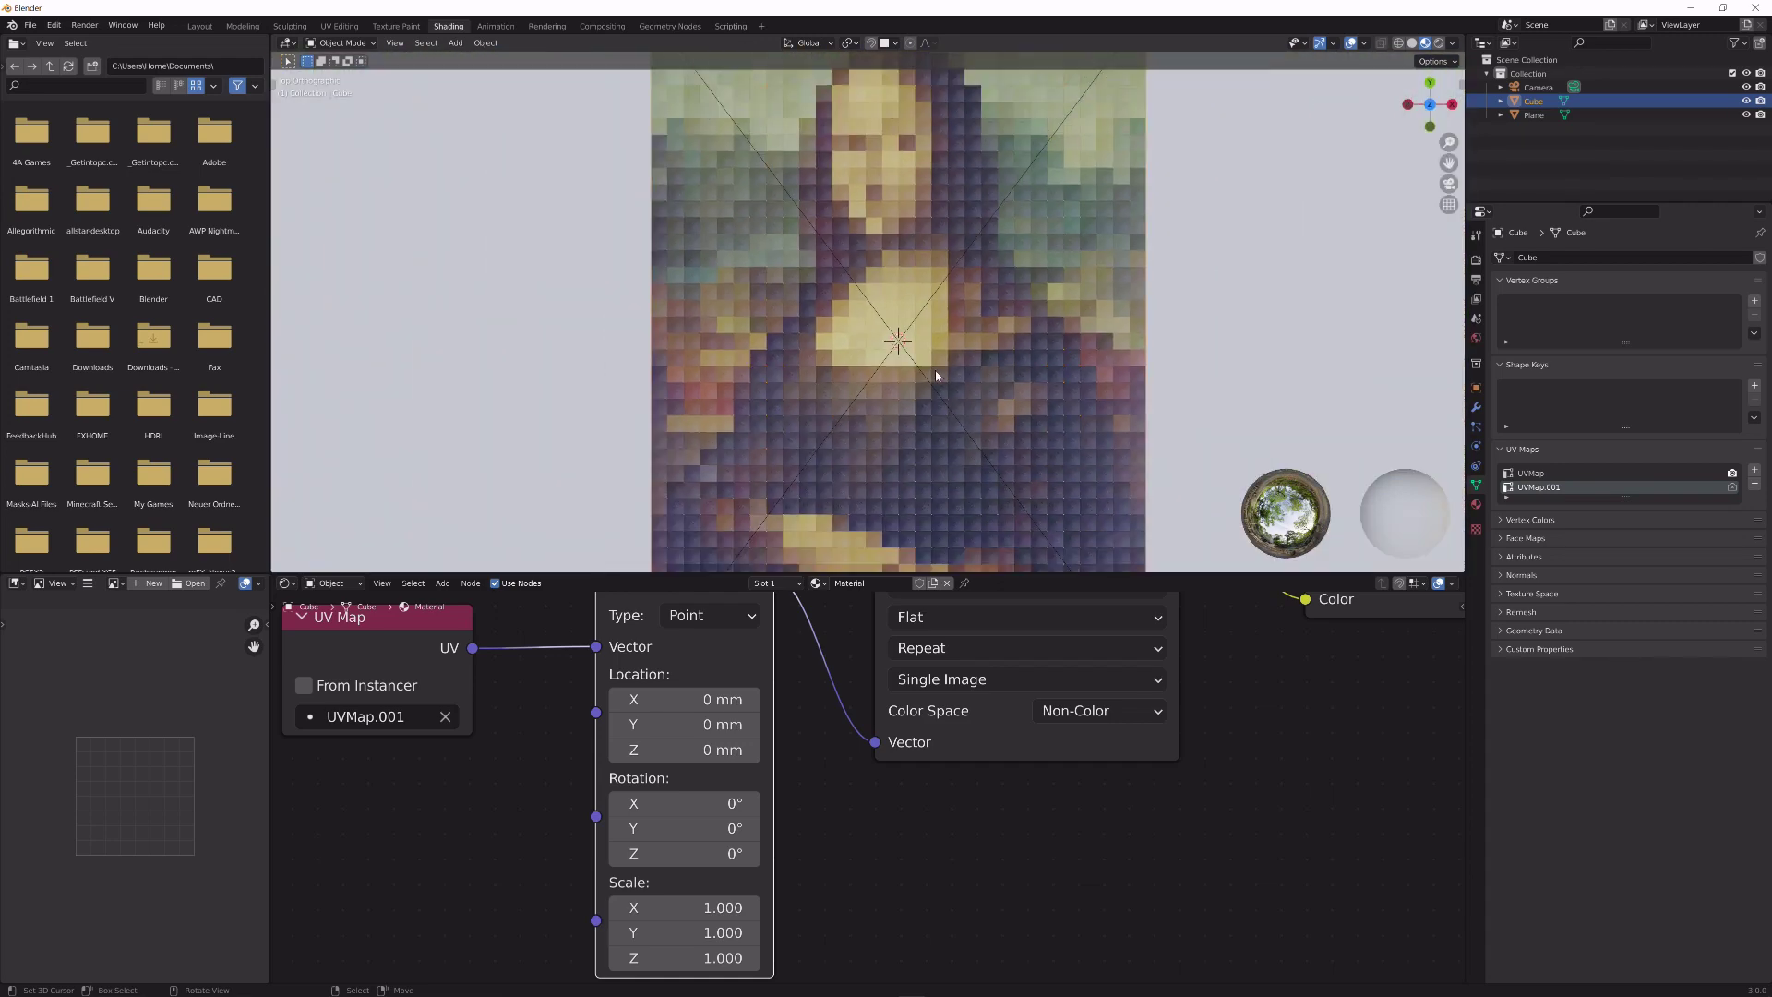
pyautogui.press('KP_0')
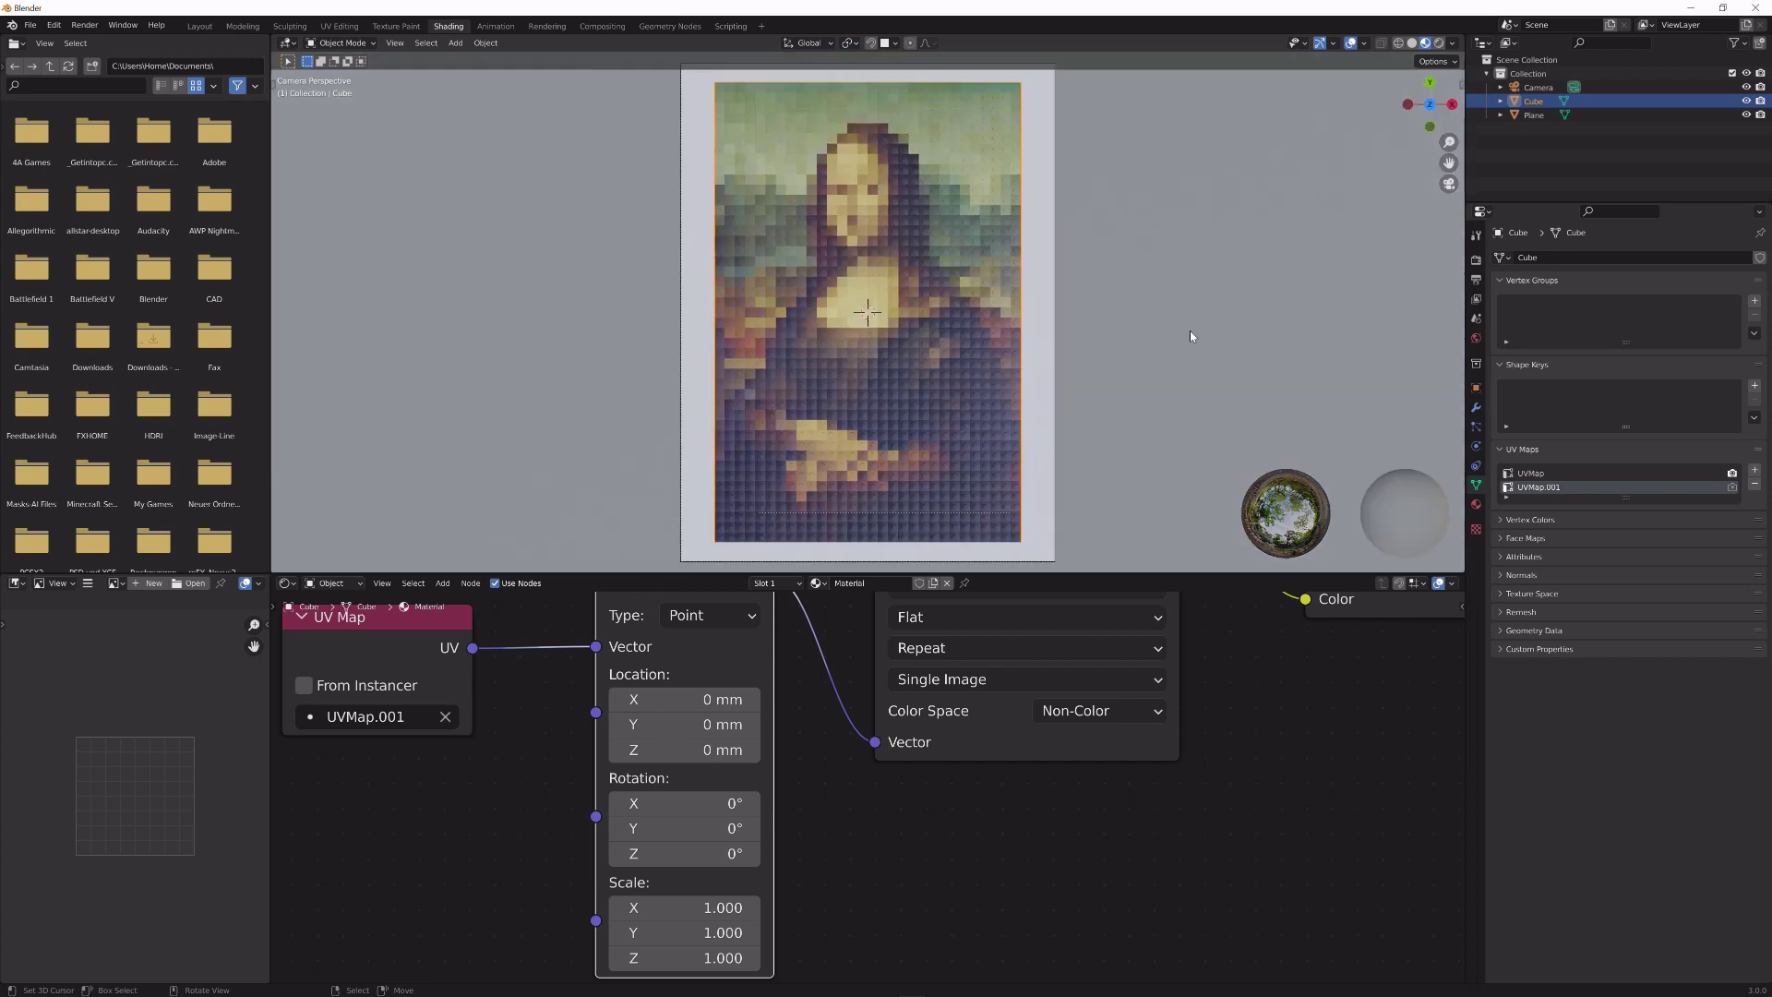
pyautogui.click(1038, 476)
pyautogui.click(882, 583)
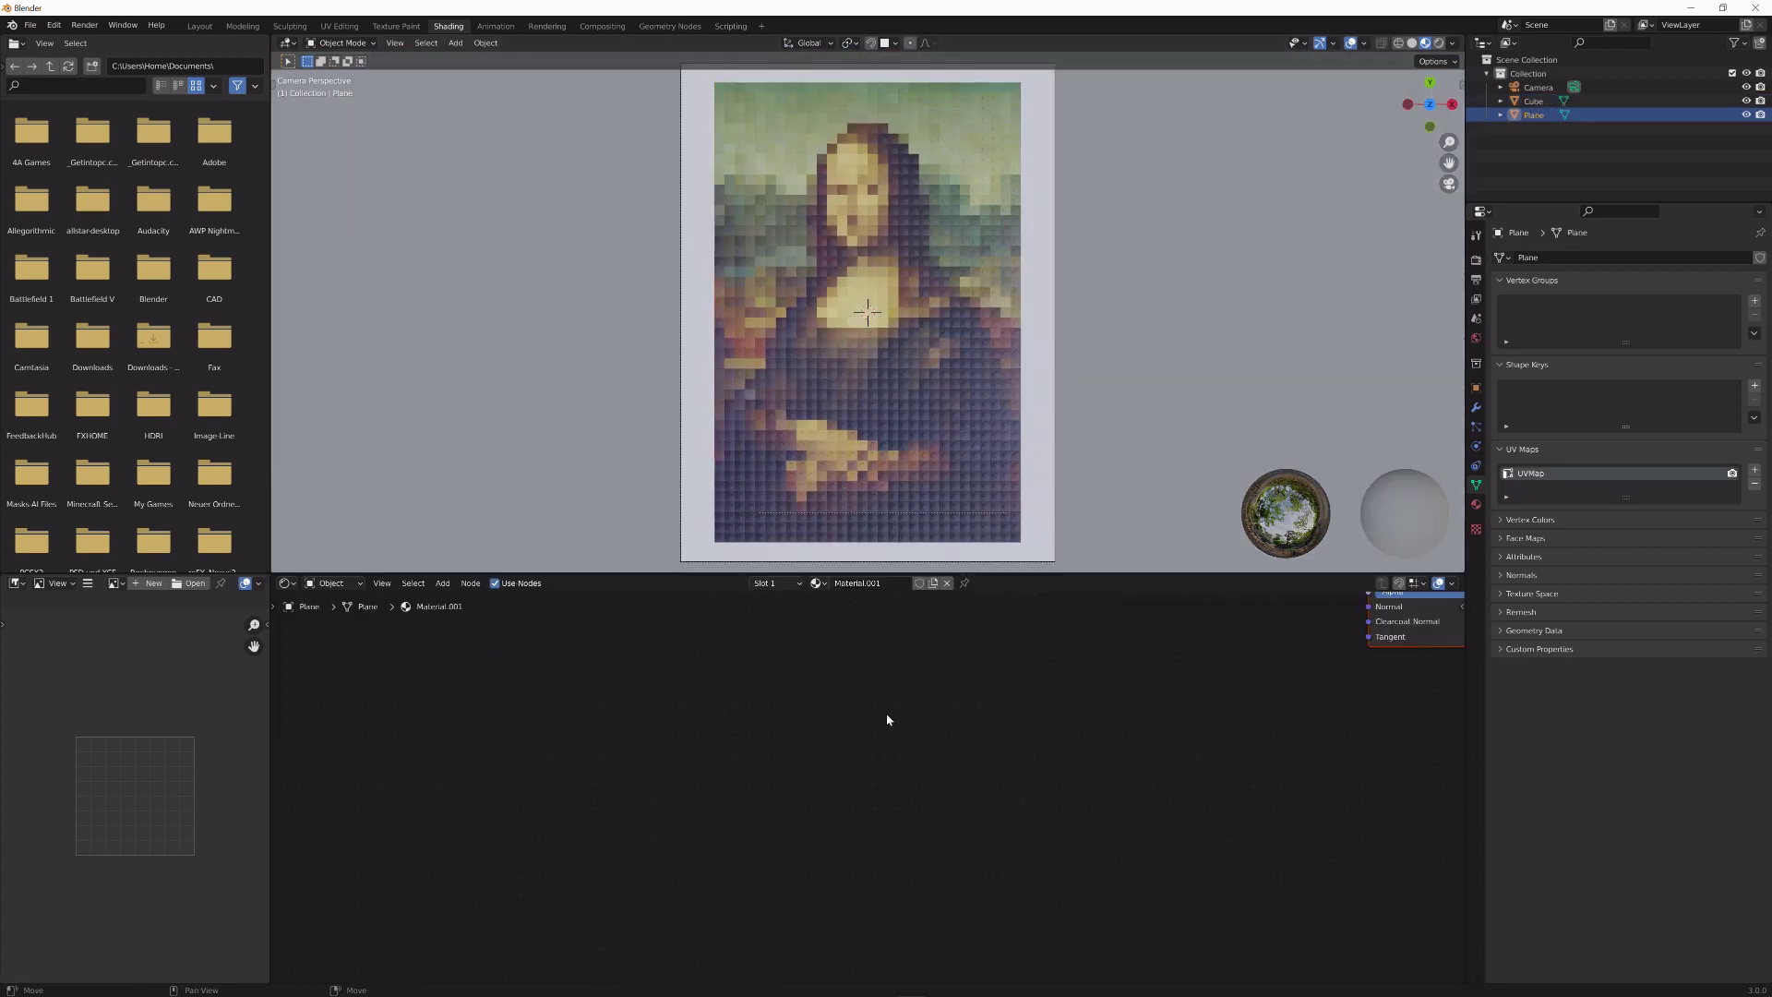
pyautogui.press('Home')
pyautogui.click(765, 805)
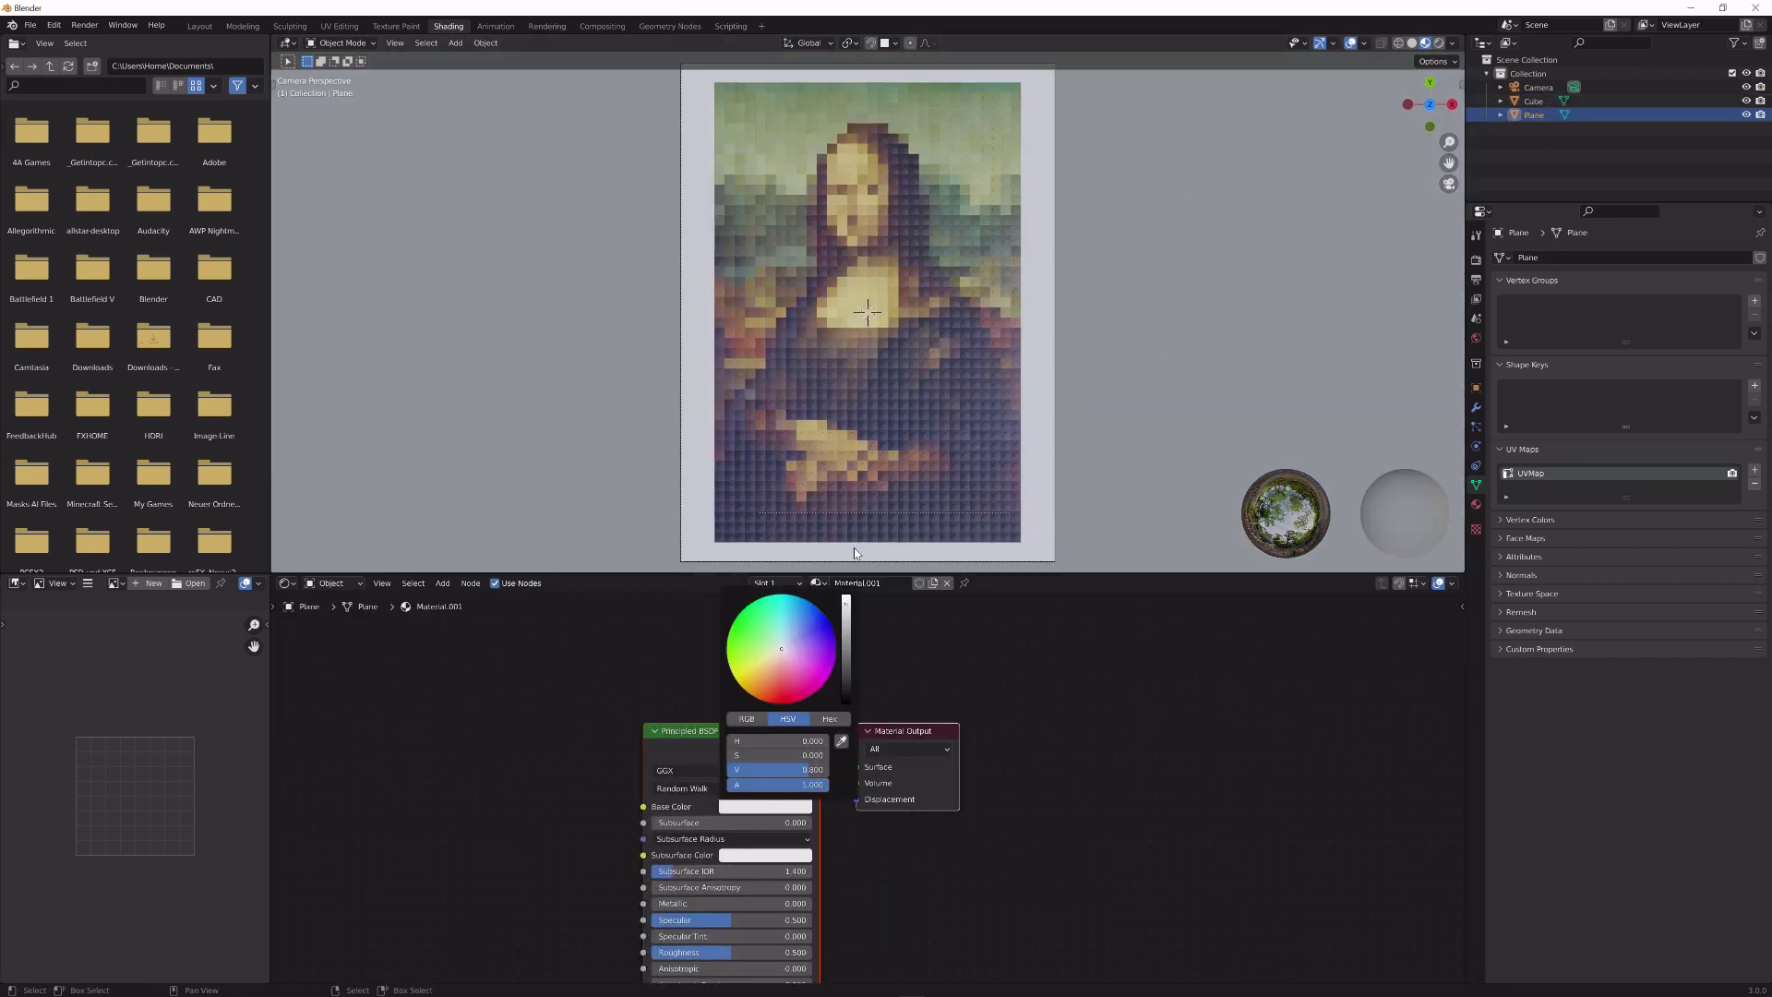
pyautogui.click(777, 810)
pyautogui.moveTo(812, 740); pyautogui.dragTo(773, 740)
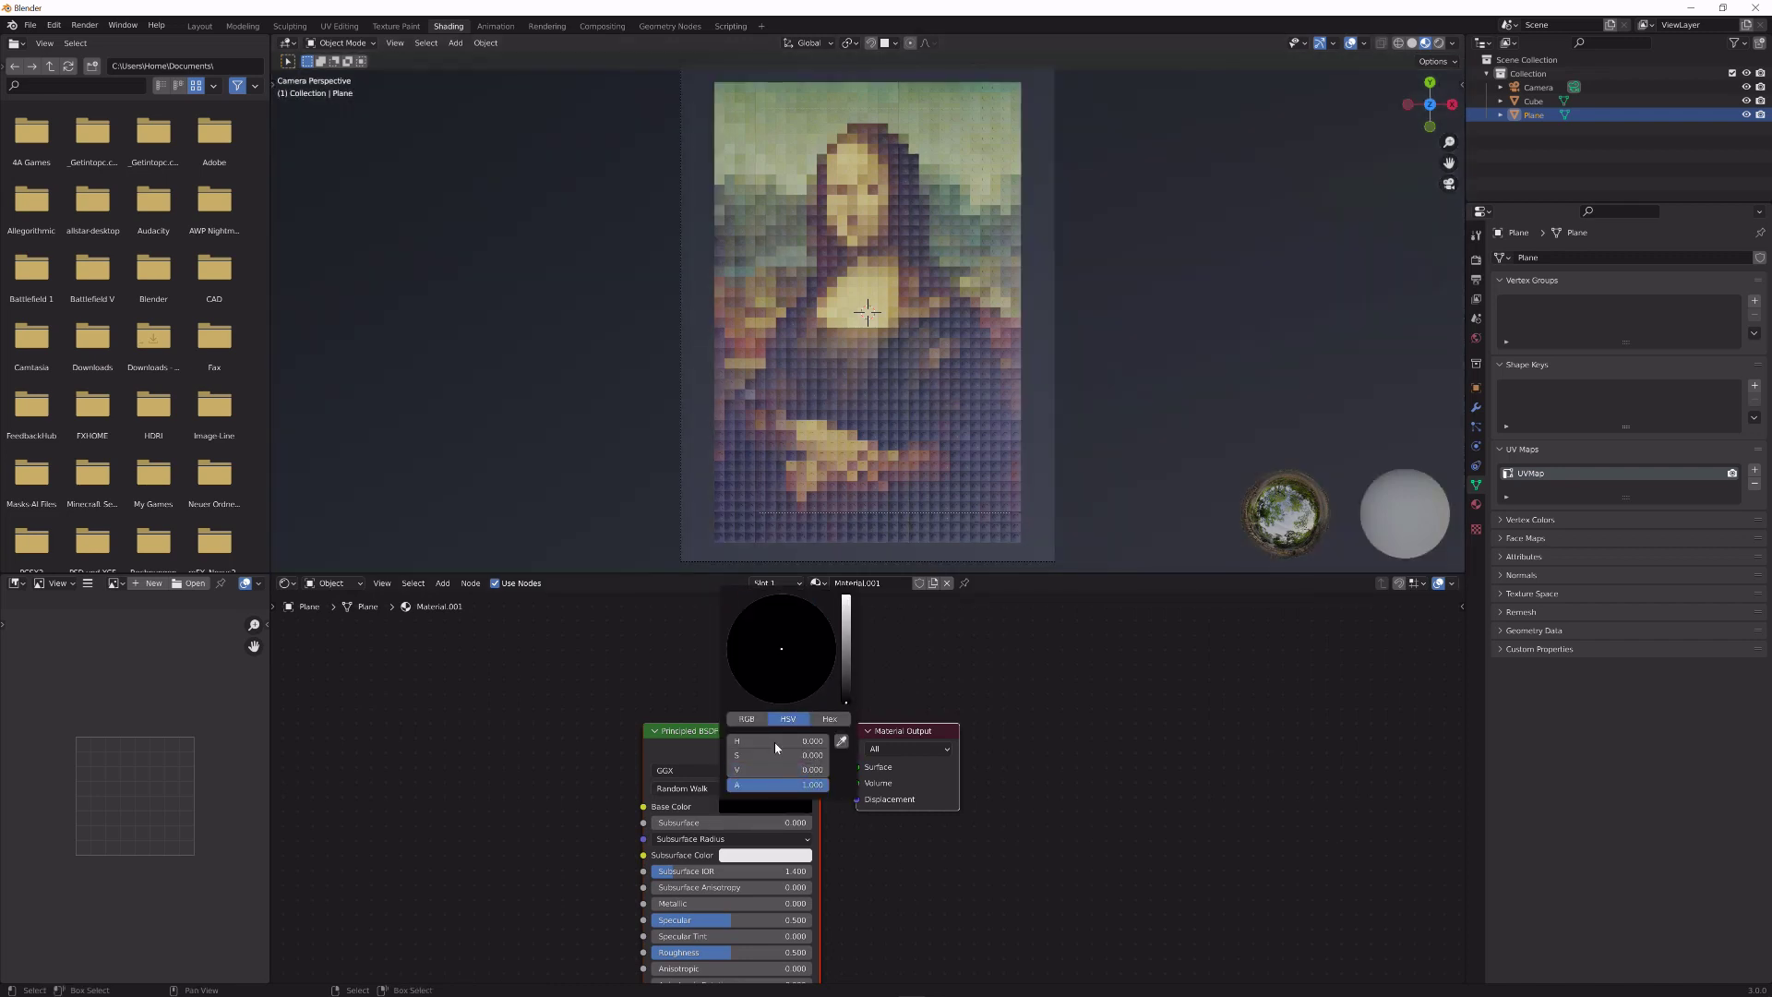
pyautogui.moveTo(732, 912); pyautogui.dragTo(751, 768, button='middle')
pyautogui.moveTo(749, 809); pyautogui.dragTo(719, 808)
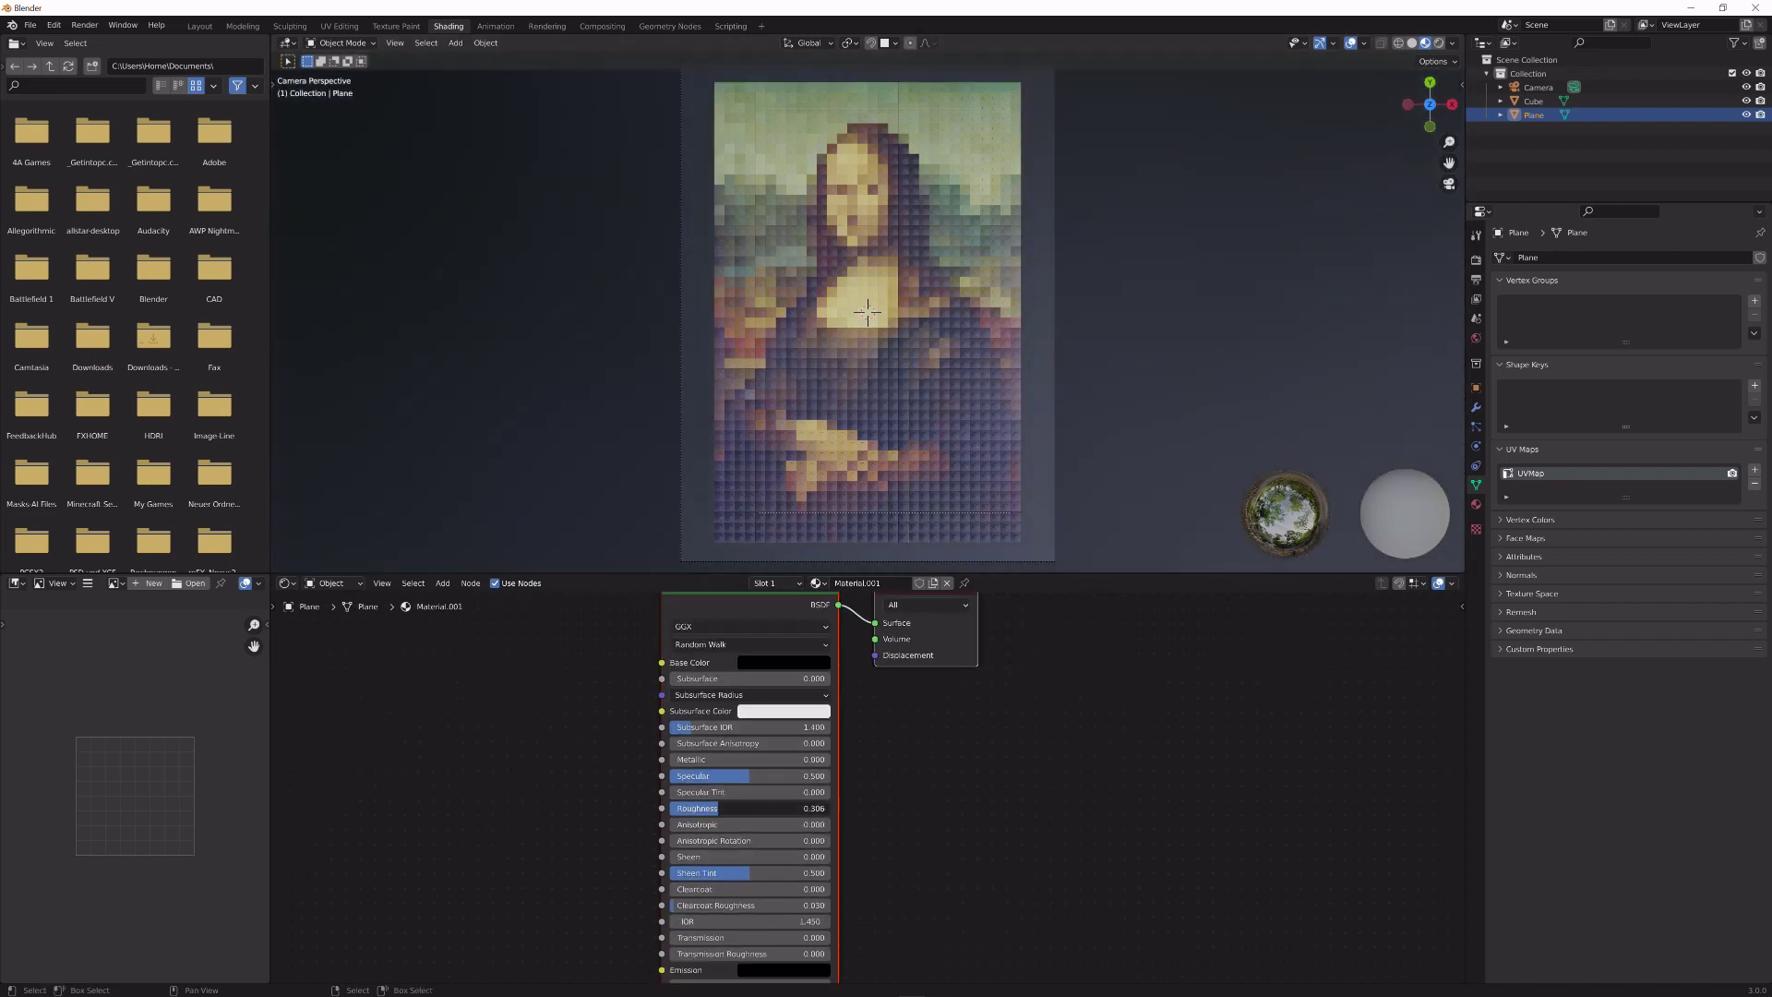
# - Rotate the camera, bricks and plane together by 90° about X and by 130° about Z
pyautogui.press('a')
pyautogui.press('r')
pyautogui.press('x')
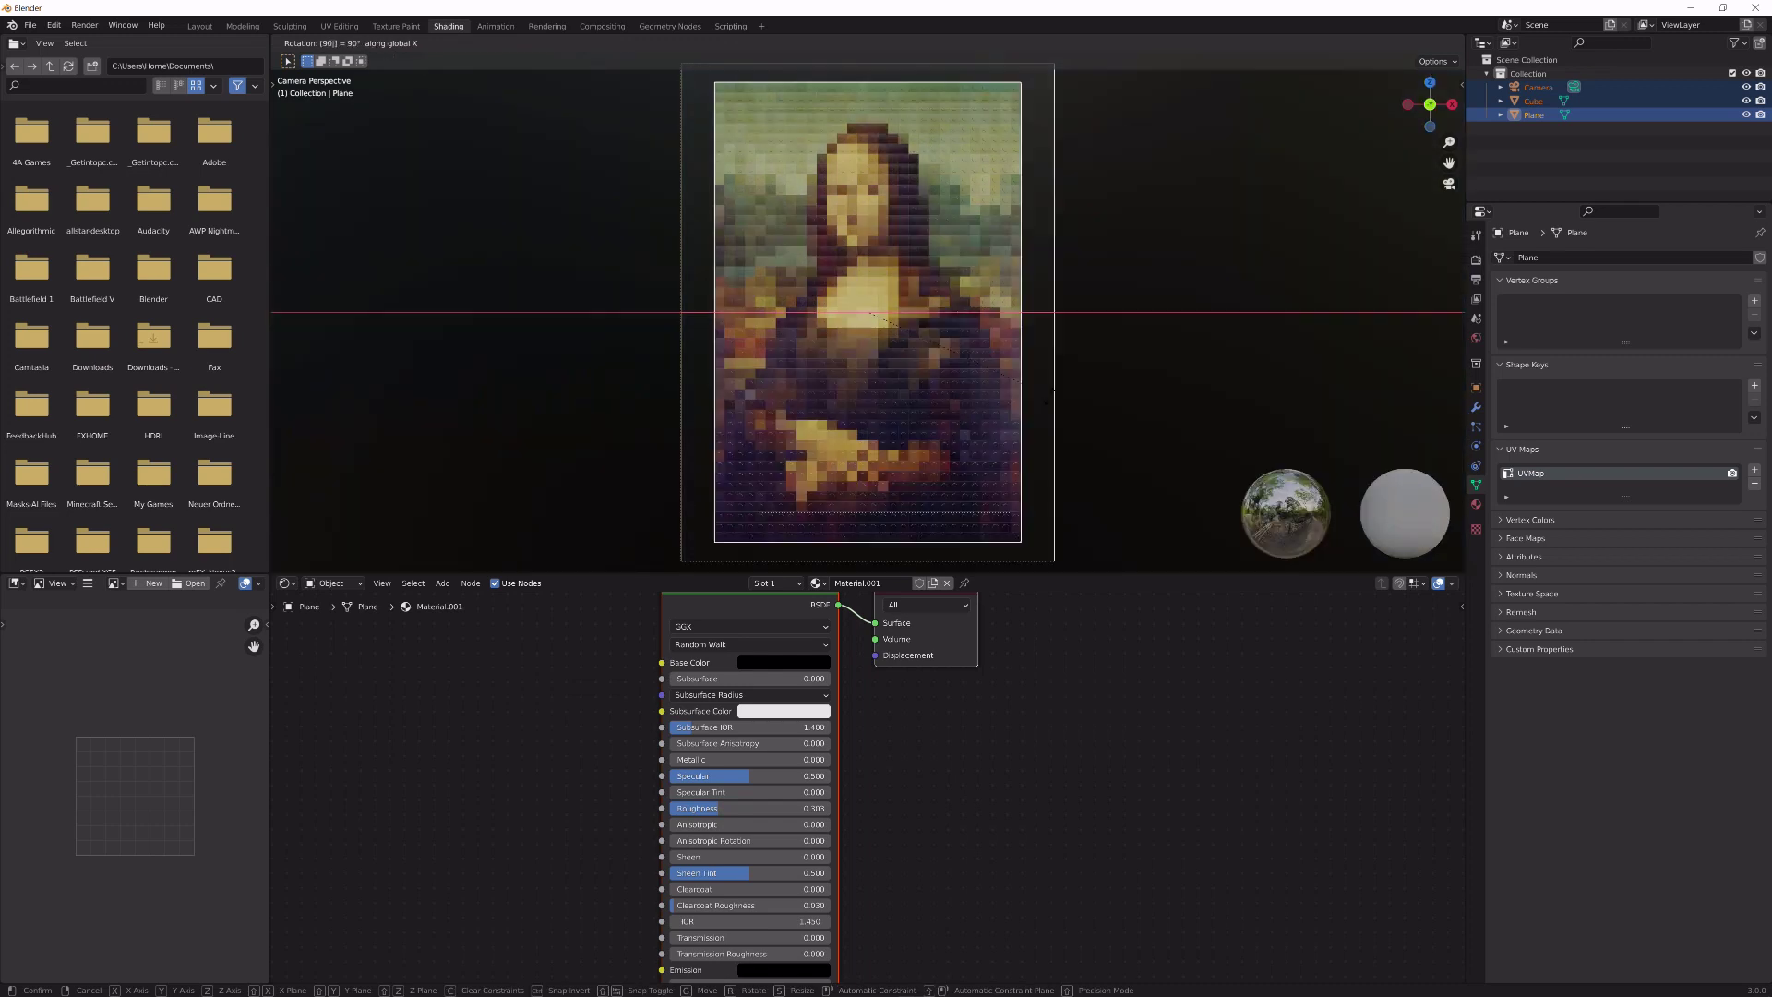
pyautogui.press('Return')
pyautogui.write('rz135')
pyautogui.press('Return')
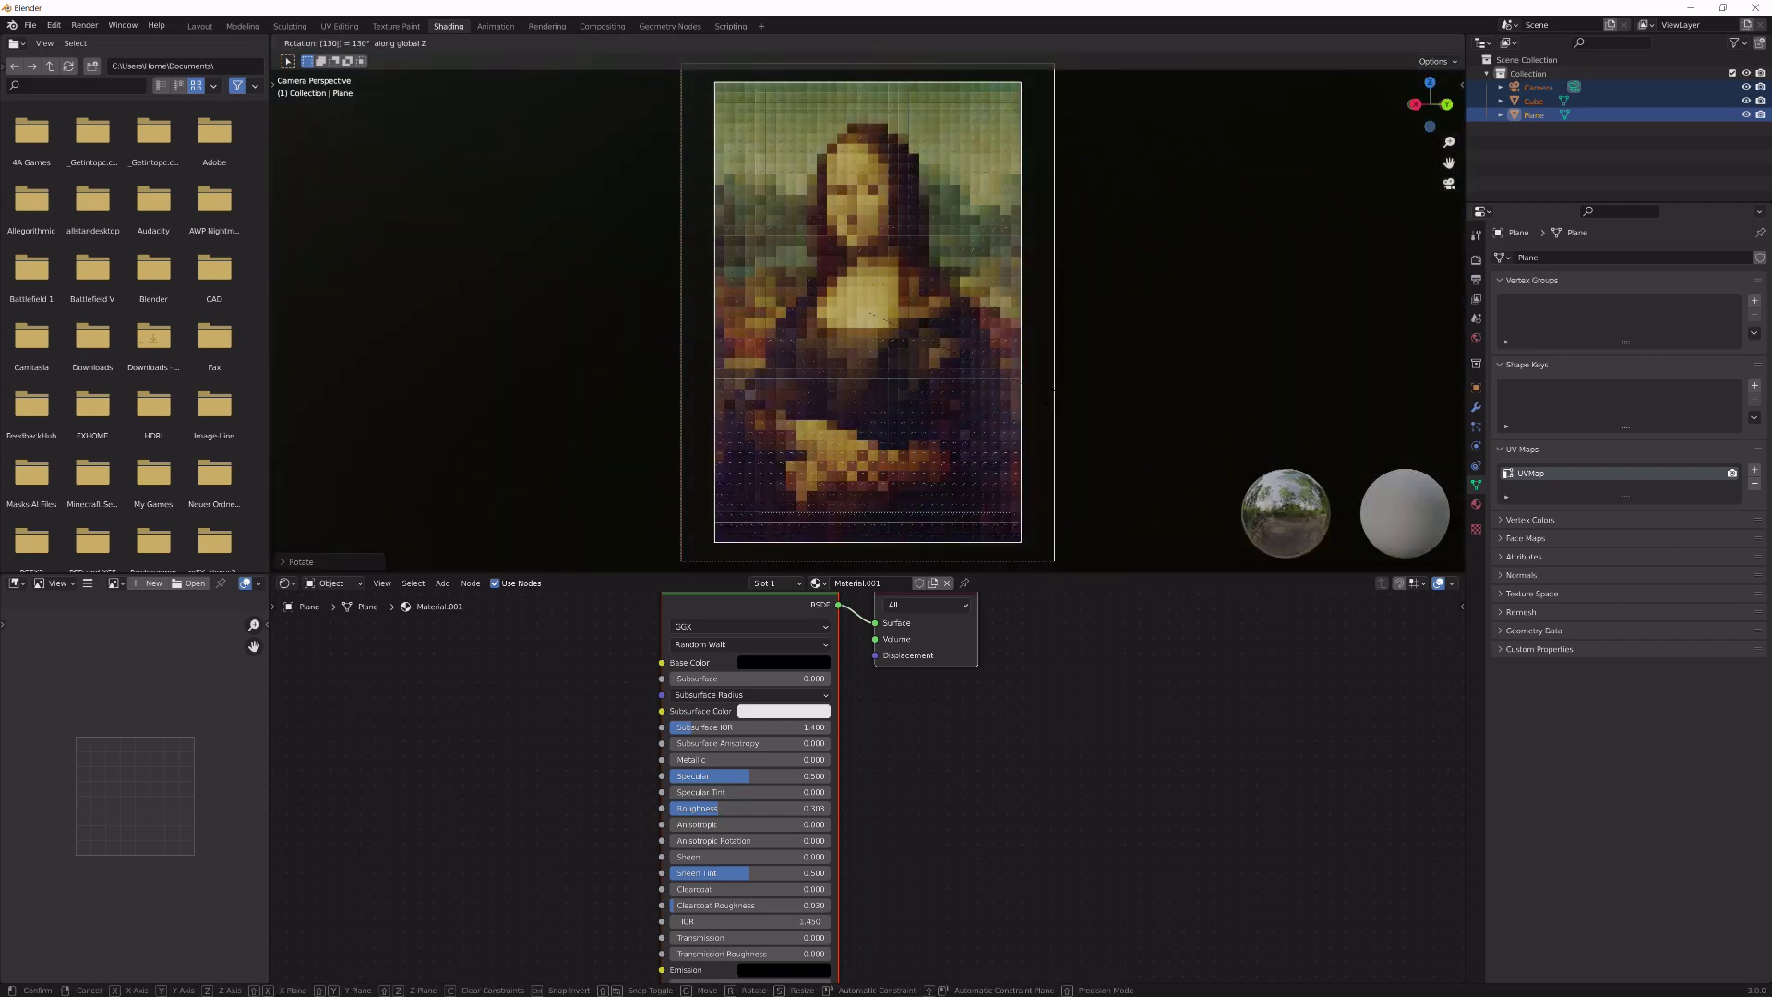
# - Switch the camera view to rendered shading and limit rendering to a region around the camera frame
pyautogui.click(1453, 43)
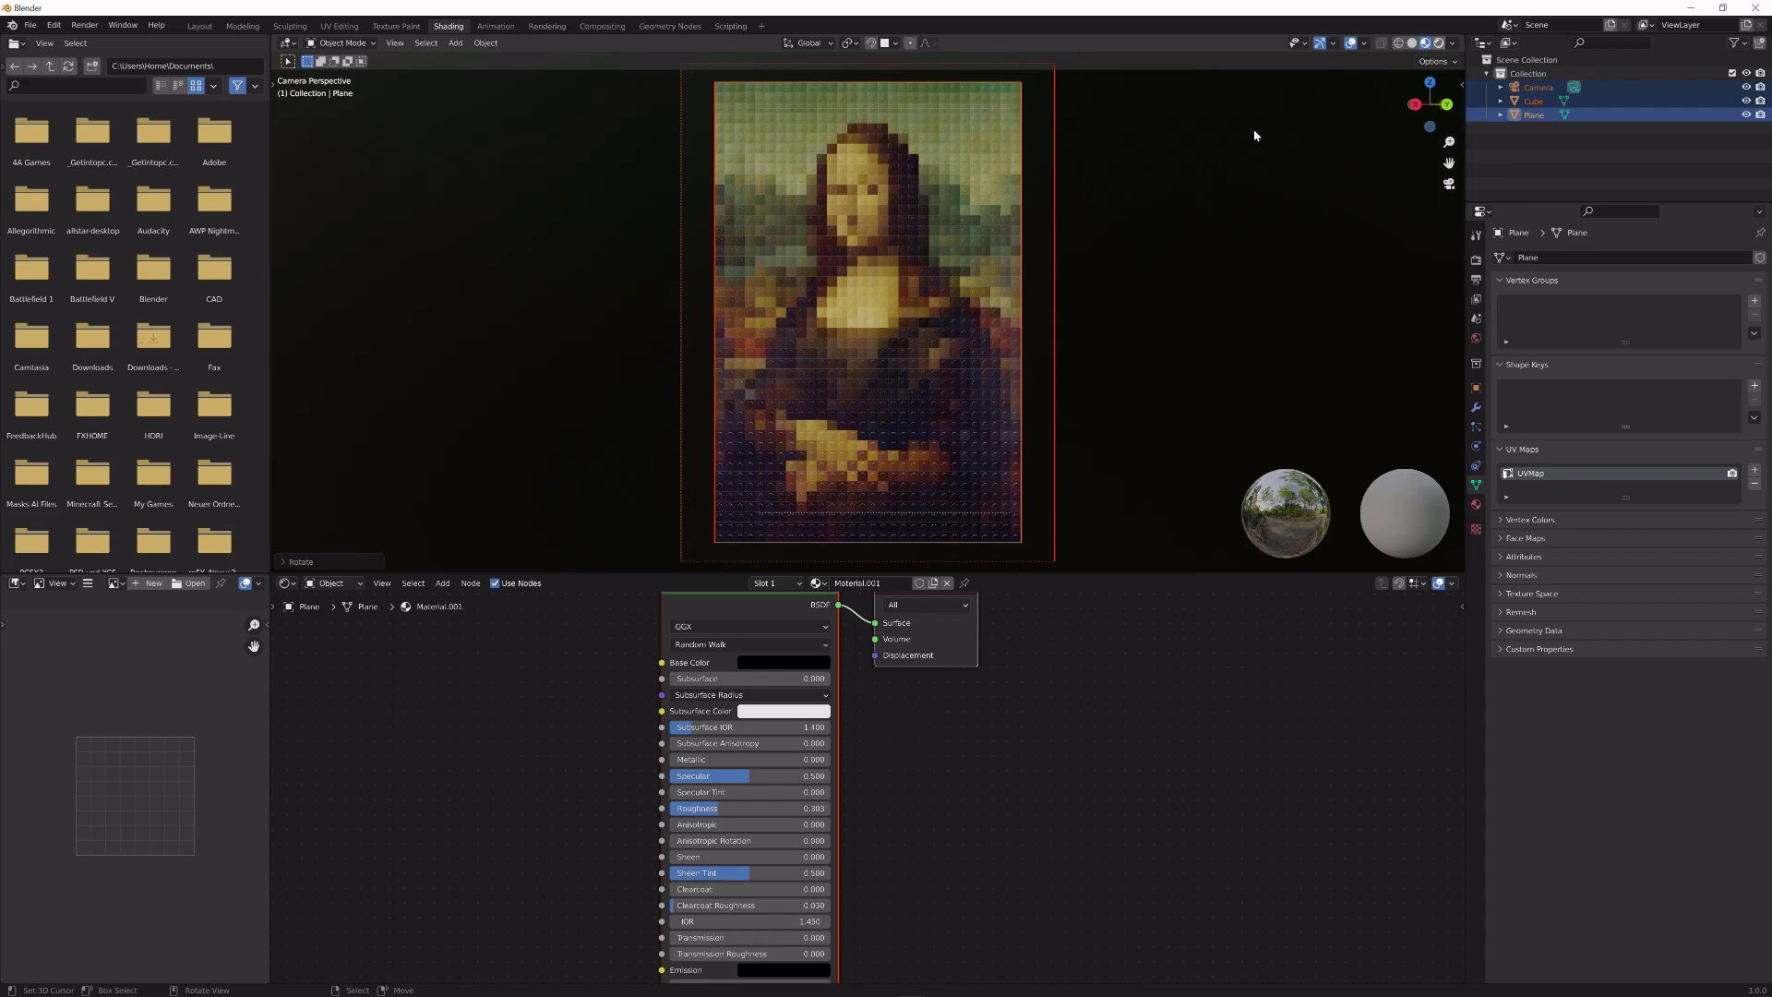
pyautogui.press('z')
pyautogui.scroll(-1, 918, 153)
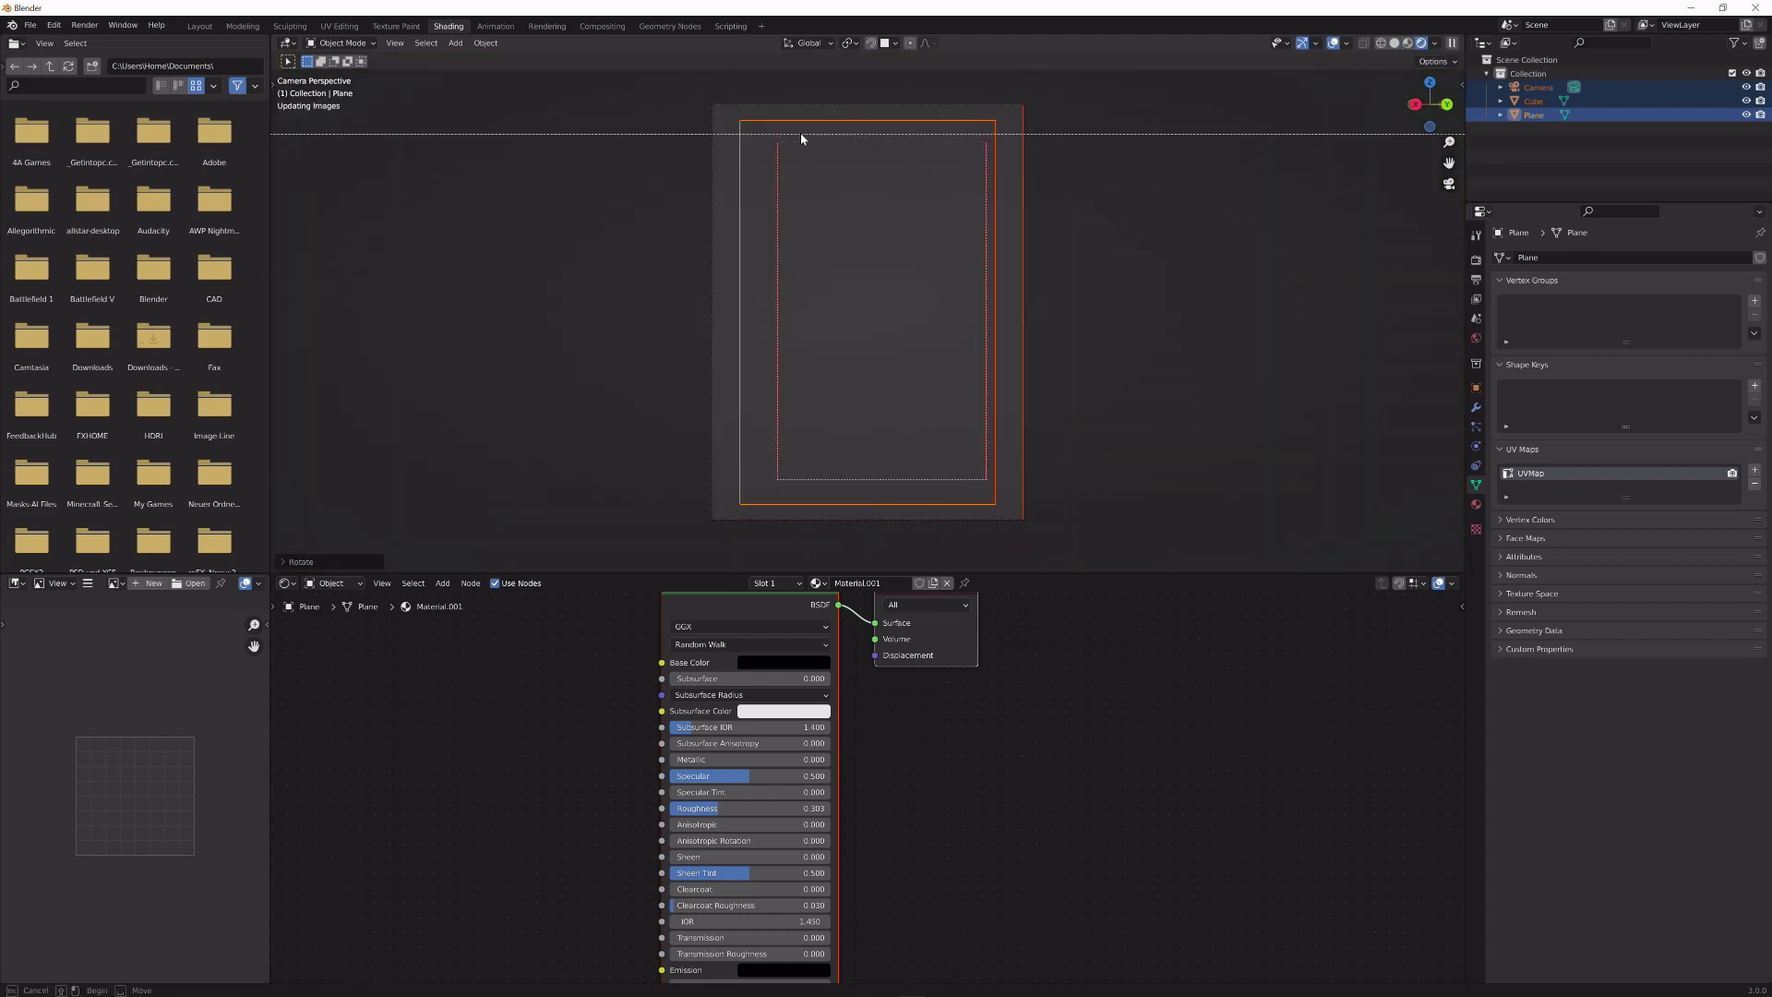
pyautogui.scroll(2, 981, 406)
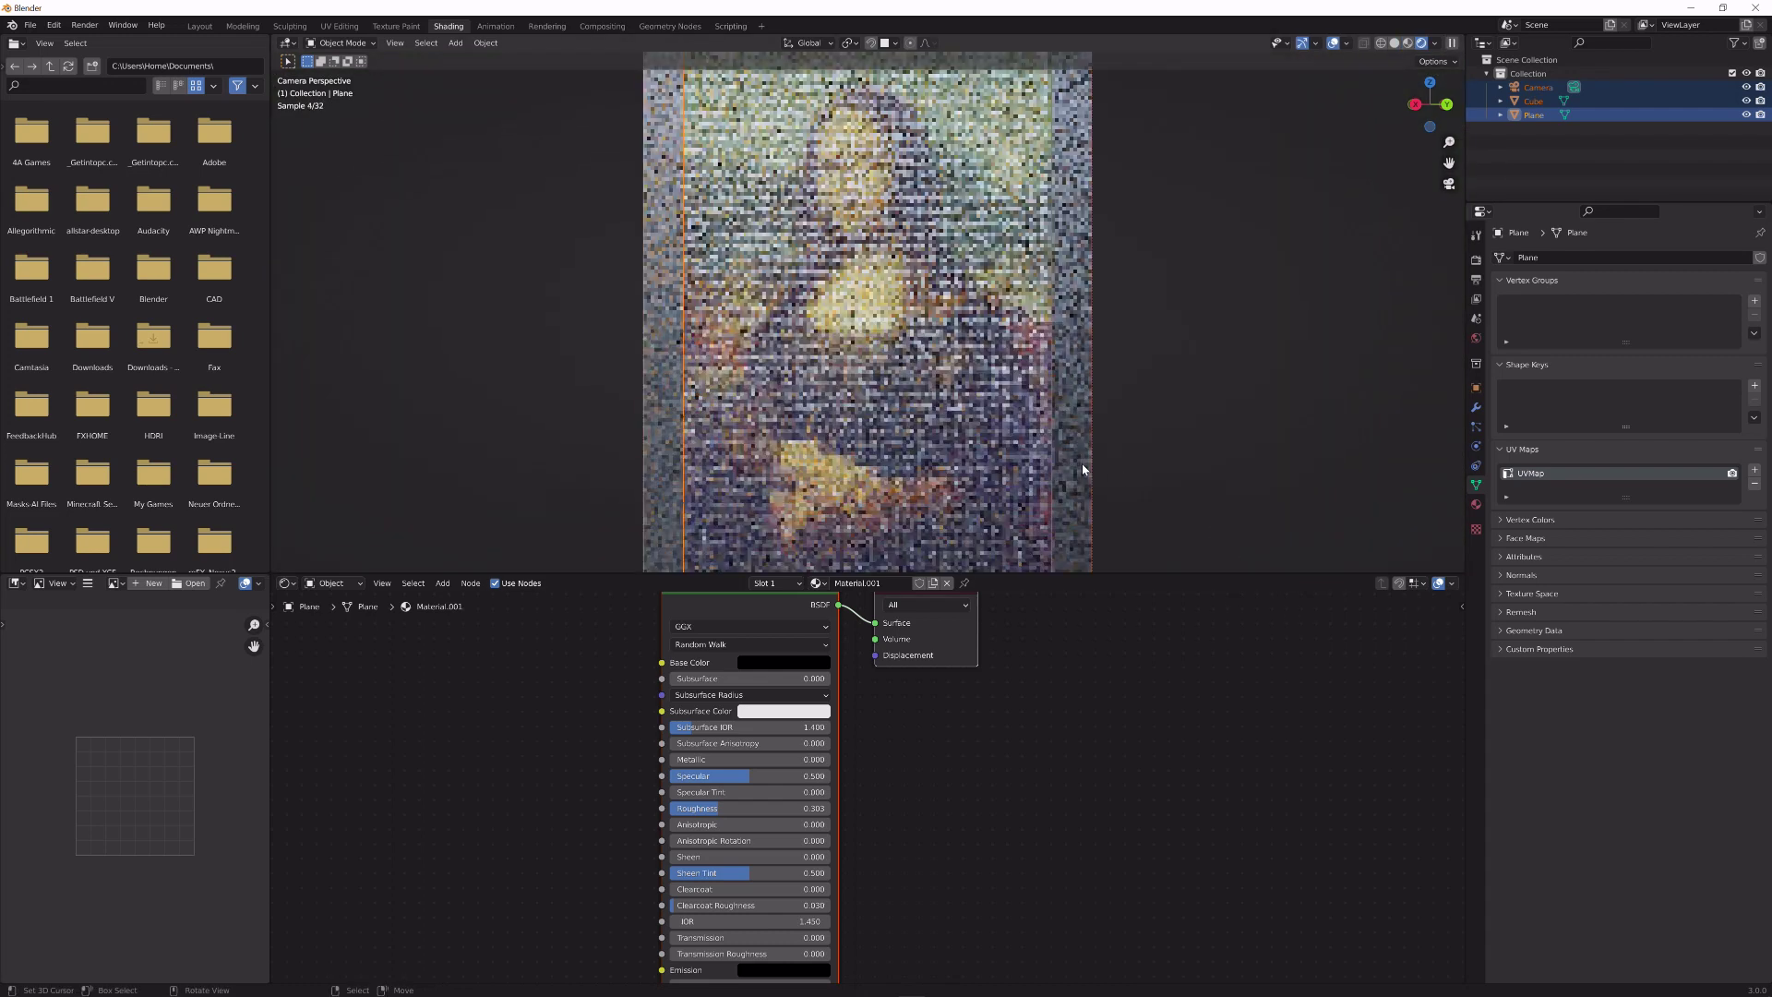
pyautogui.scroll(-1, 980, 406)
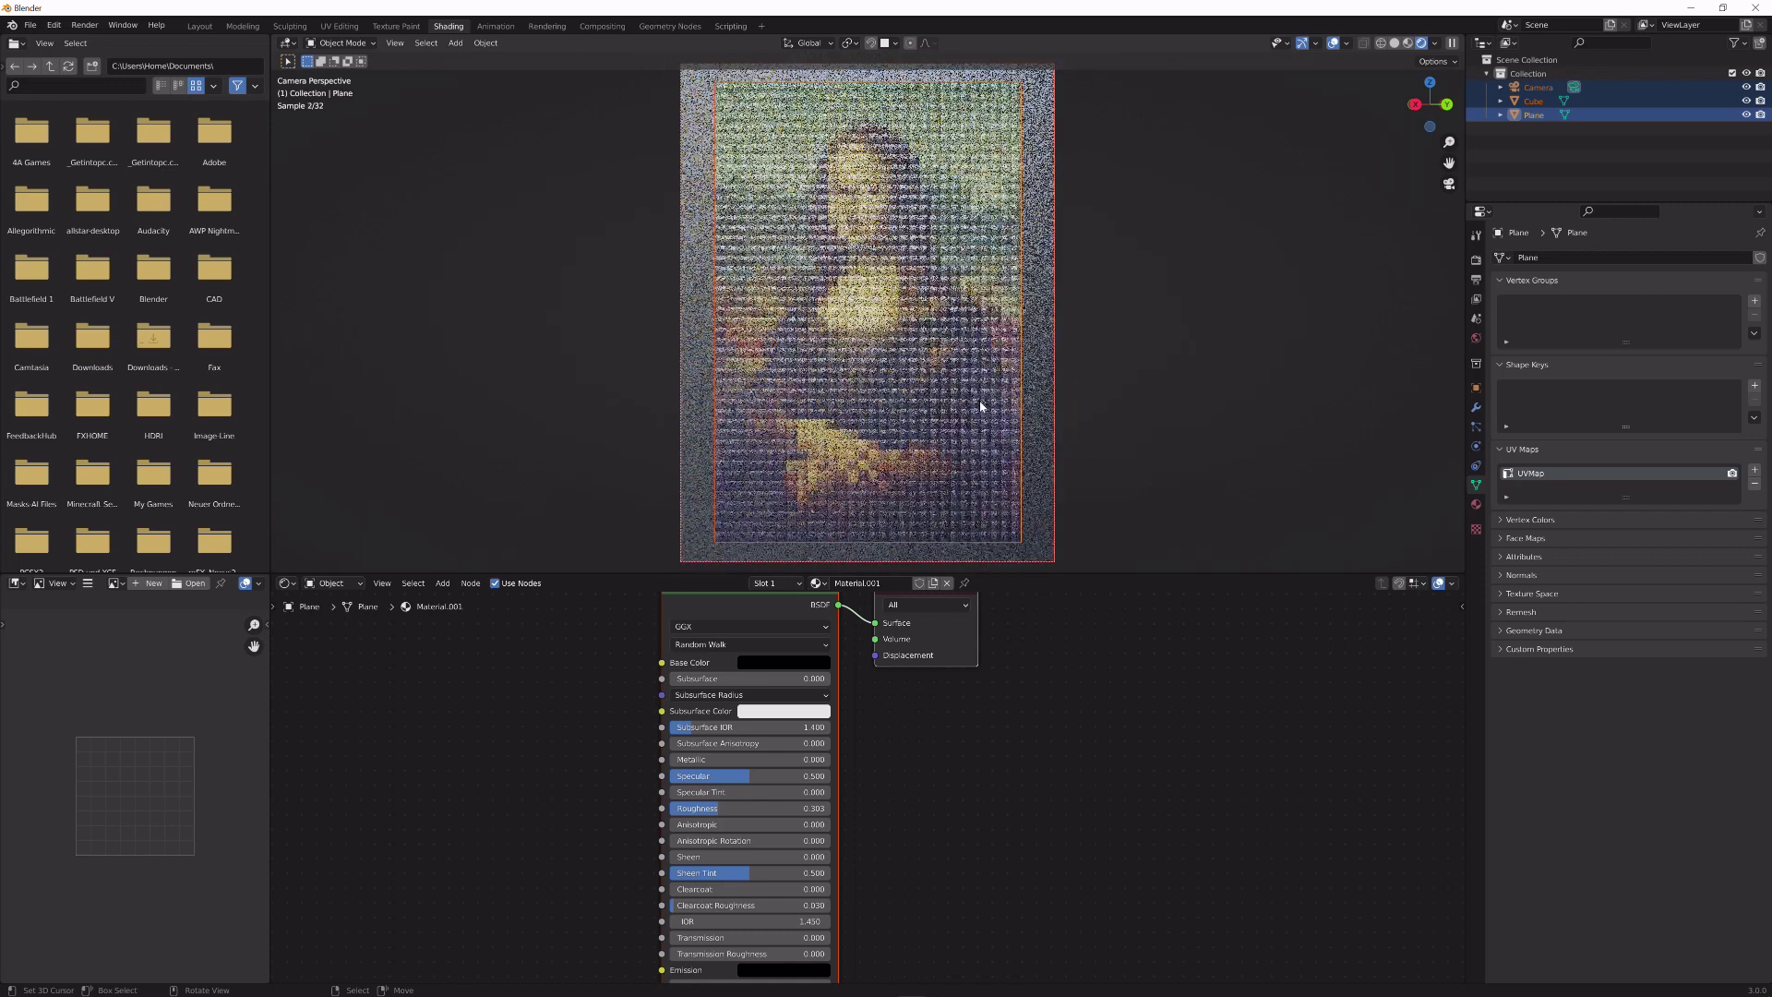
# - Set the brick material's roughness to 0.645 and clearcoat to 0.191, and check the rendered picture with overlays briefly hidden
pyautogui.click(978, 400)
pyautogui.scroll(4, 888, 705)
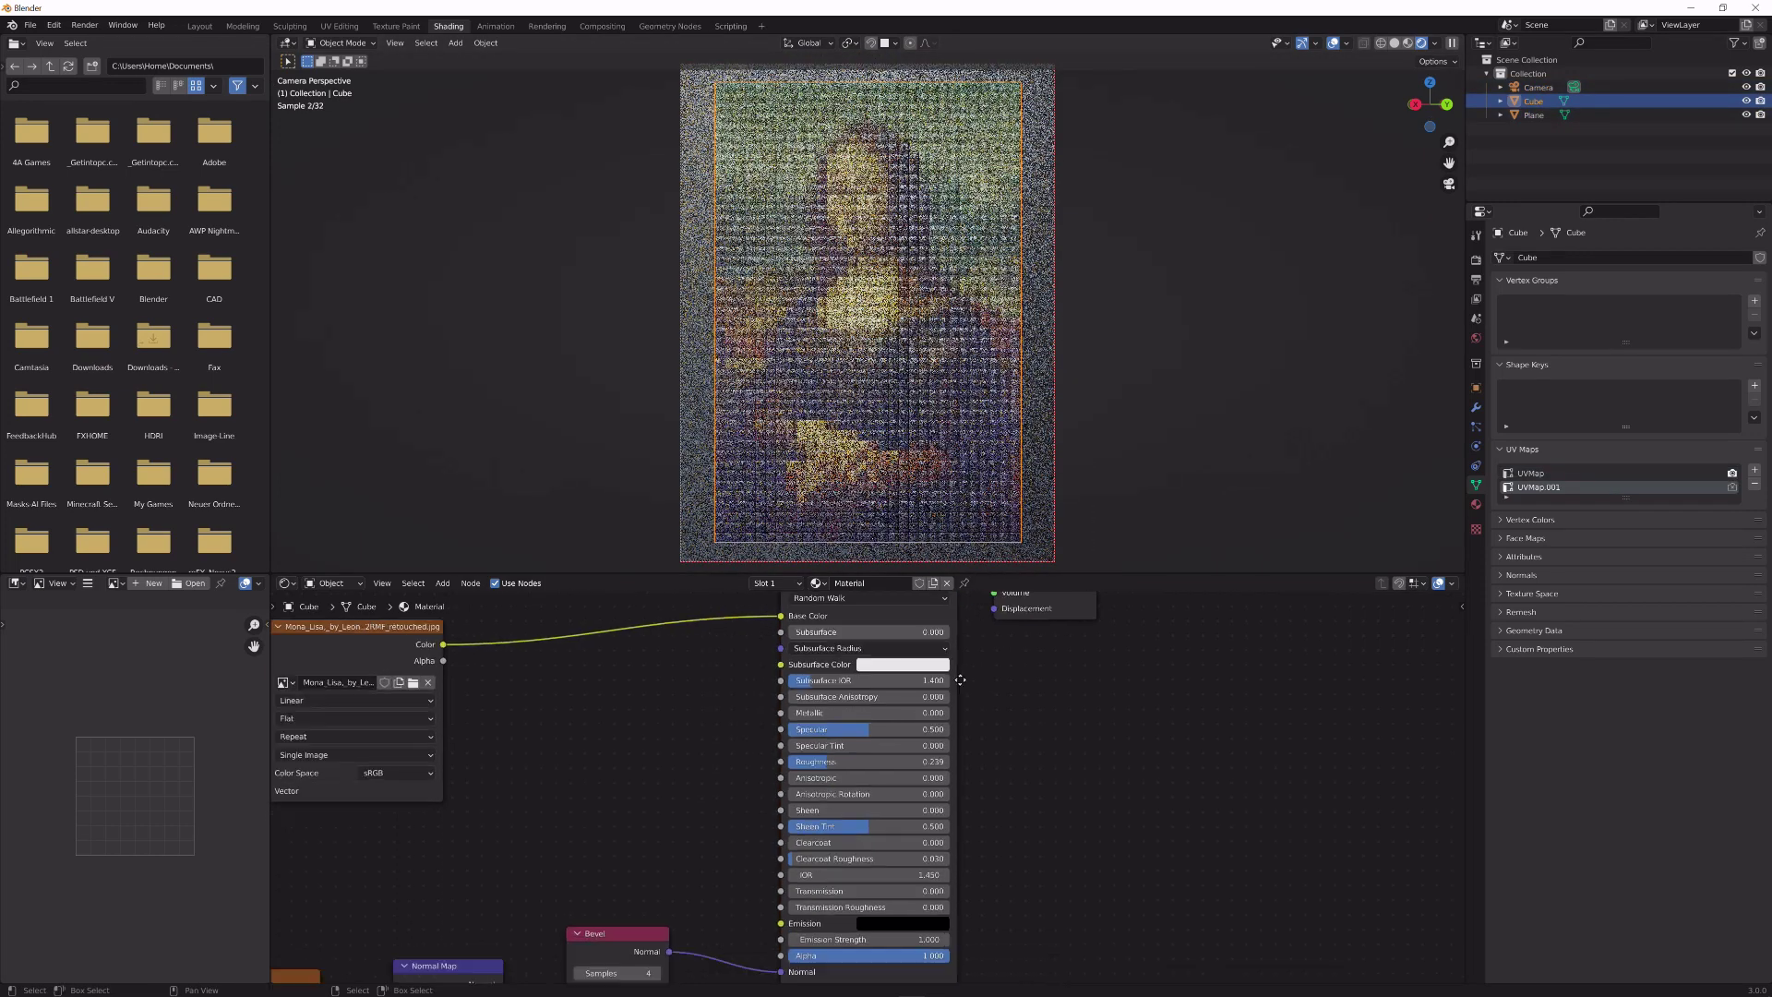
pyautogui.moveTo(869, 713); pyautogui.dragTo(916, 713)
pyautogui.moveTo(910, 838); pyautogui.dragTo(903, 748, button='middle')
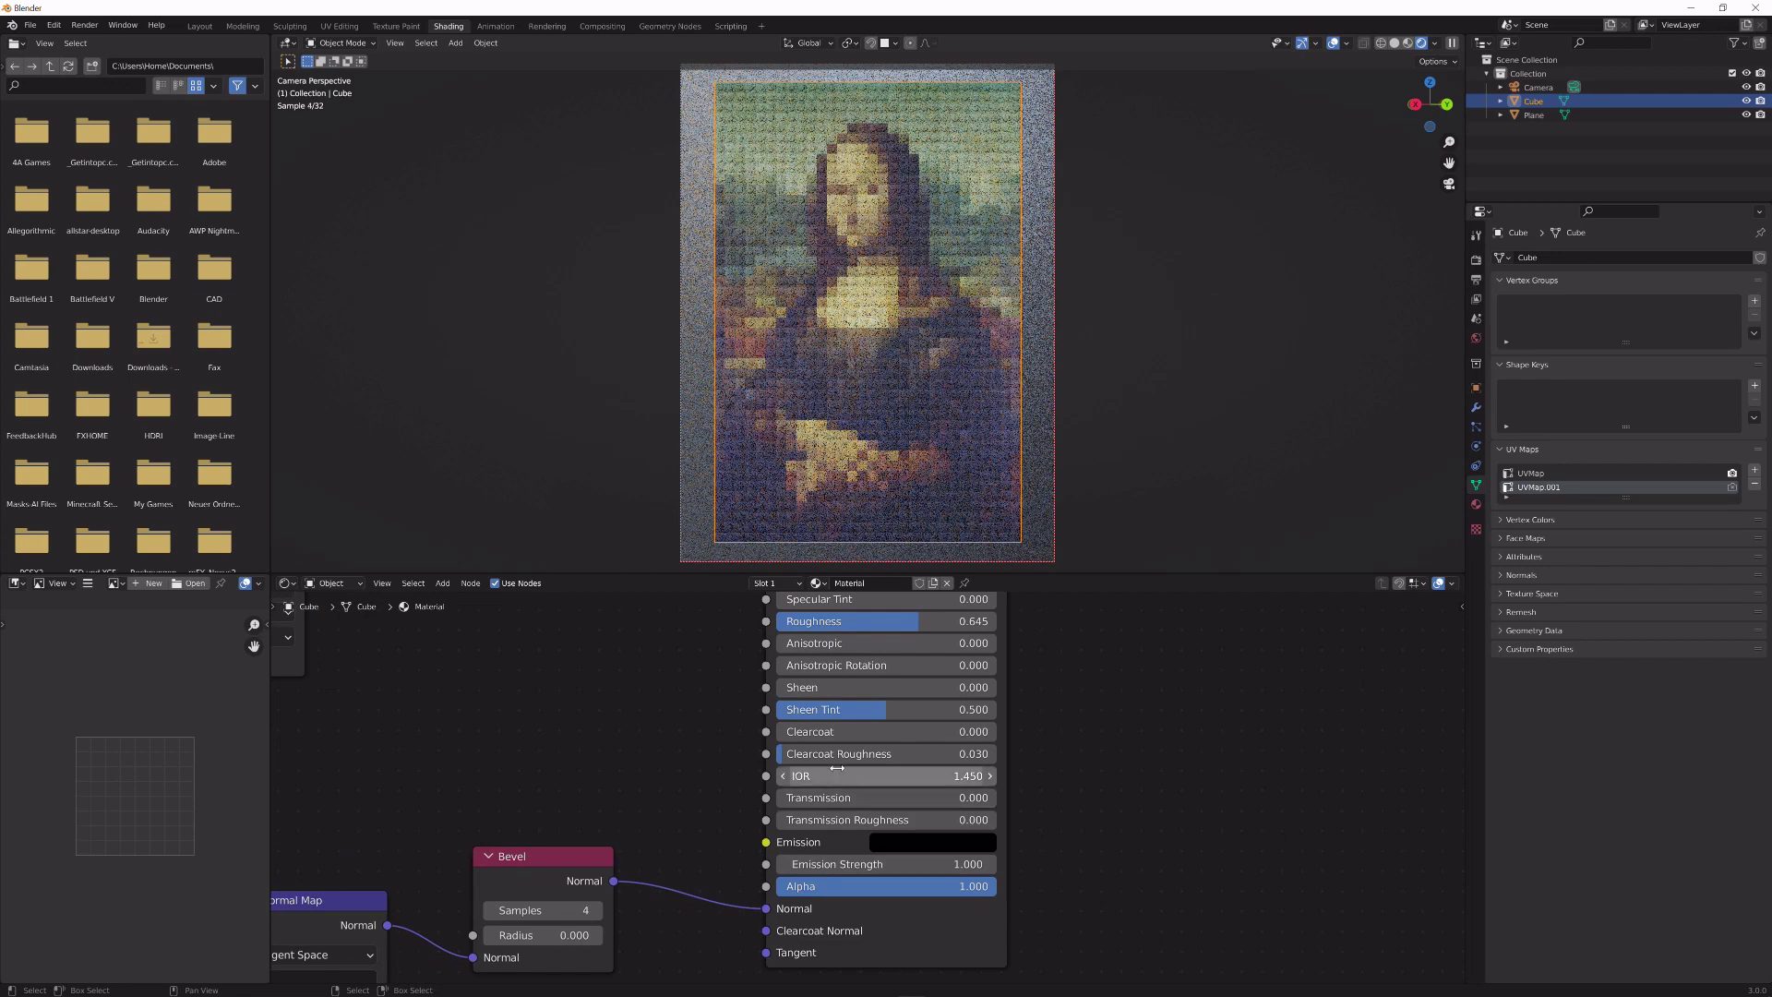
pyautogui.moveTo(842, 734)
pyautogui.mouseDown()
pyautogui.moveTo(891, 731)
pyautogui.moveTo(819, 732)
pyautogui.mouseUp()
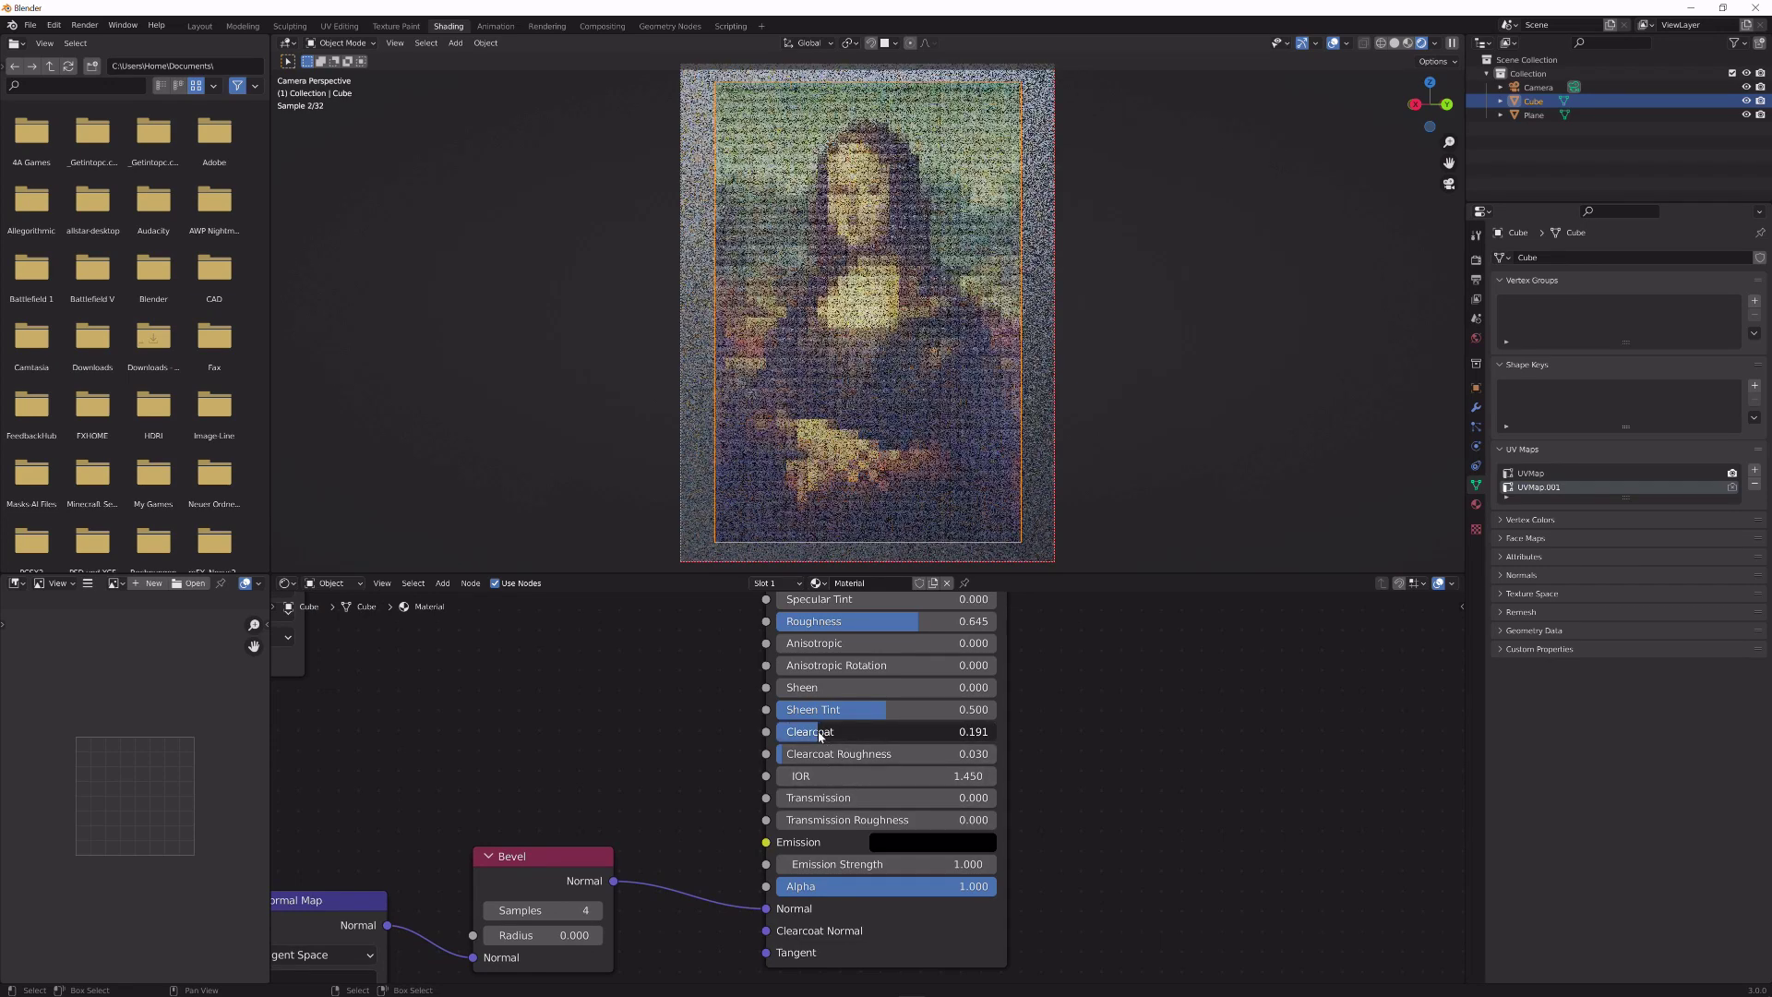
pyautogui.click(1334, 44)
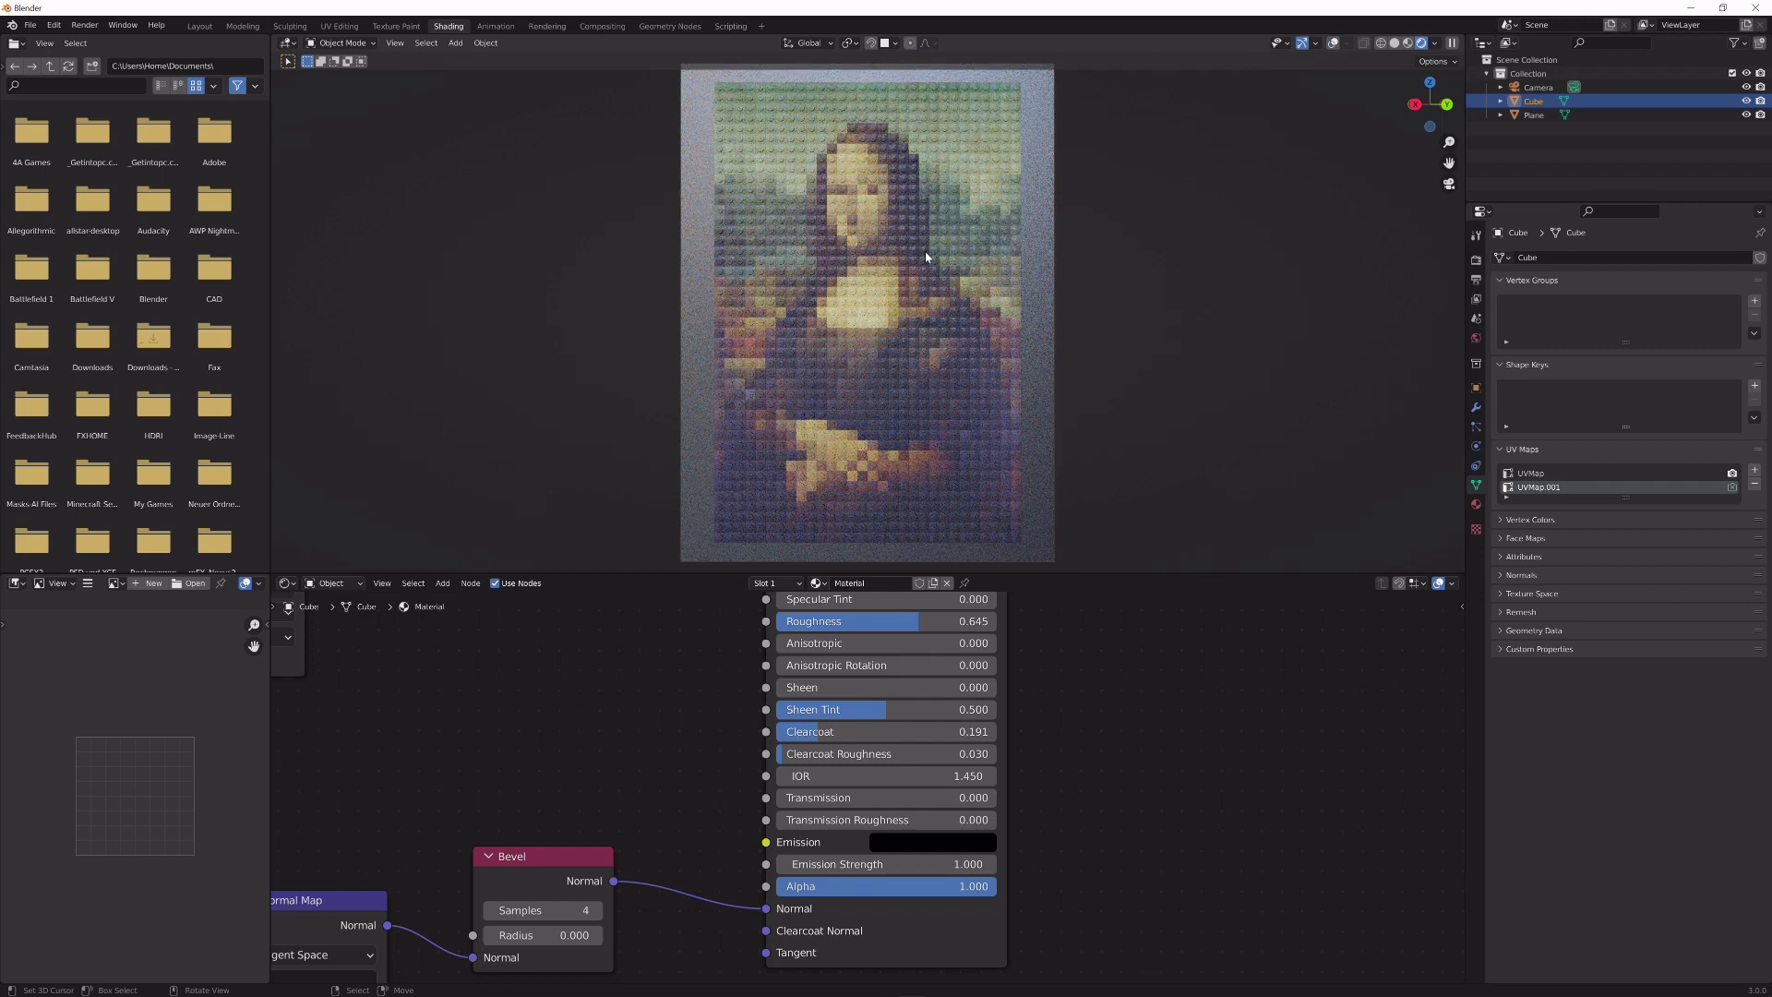
pyautogui.click(1332, 44)
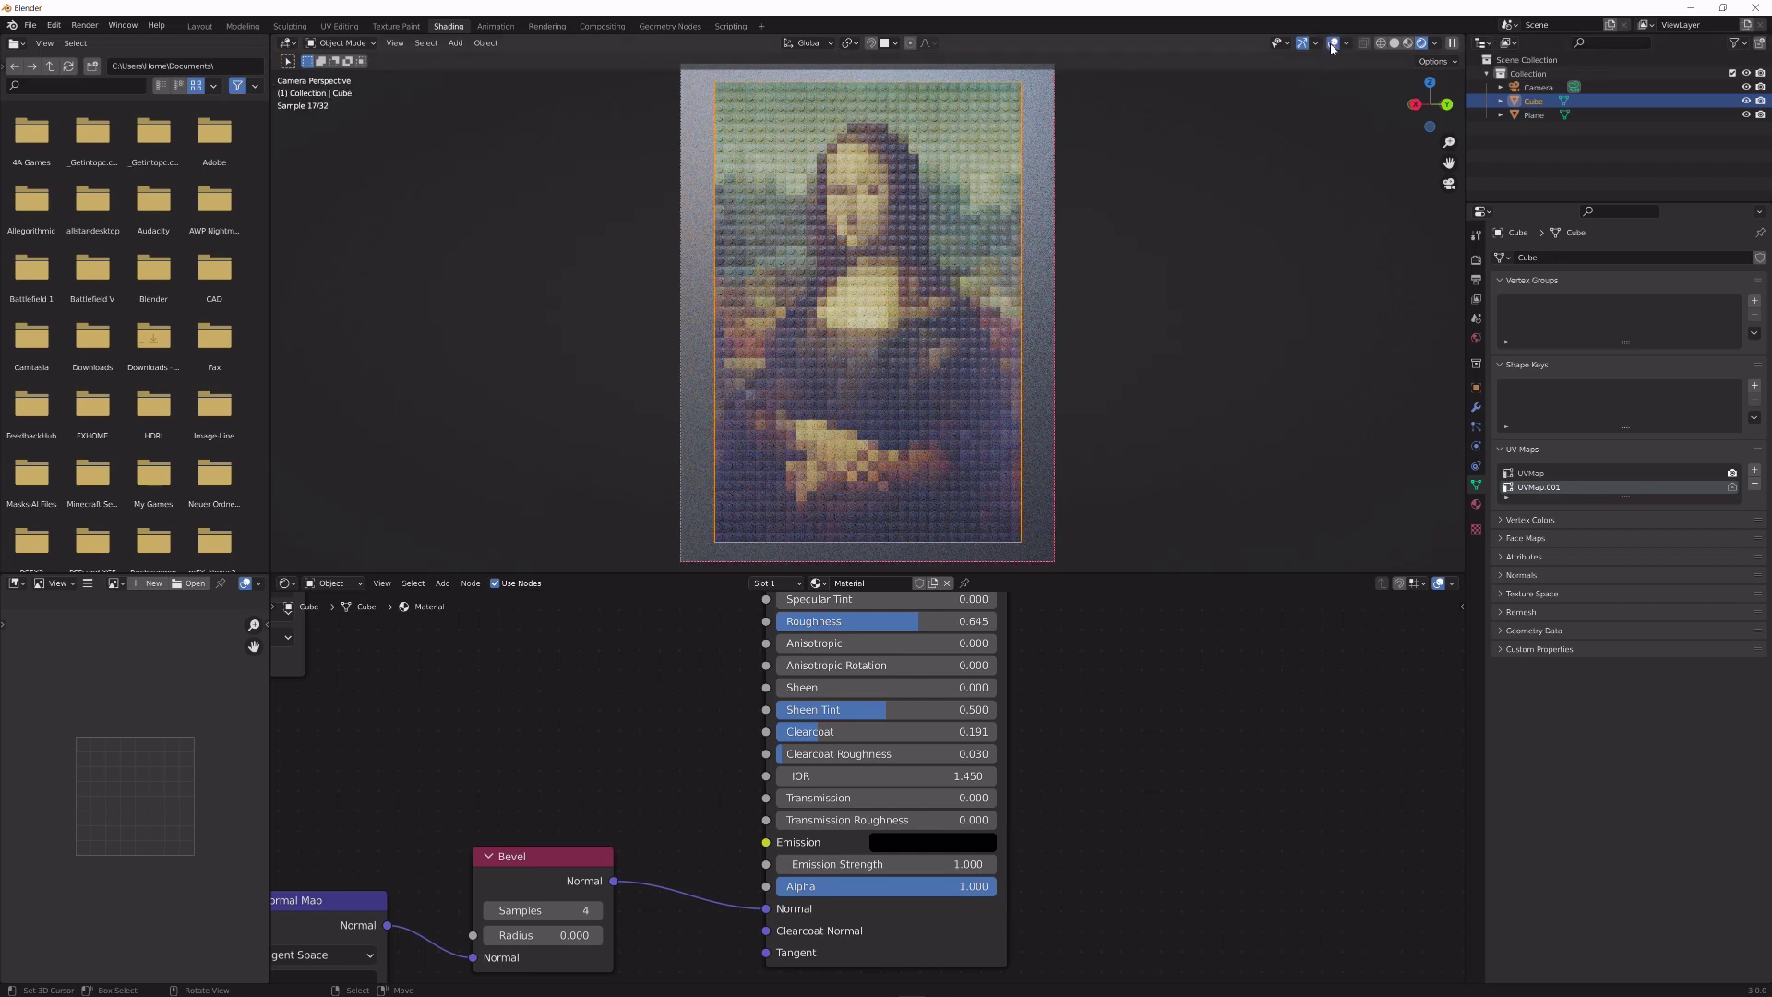